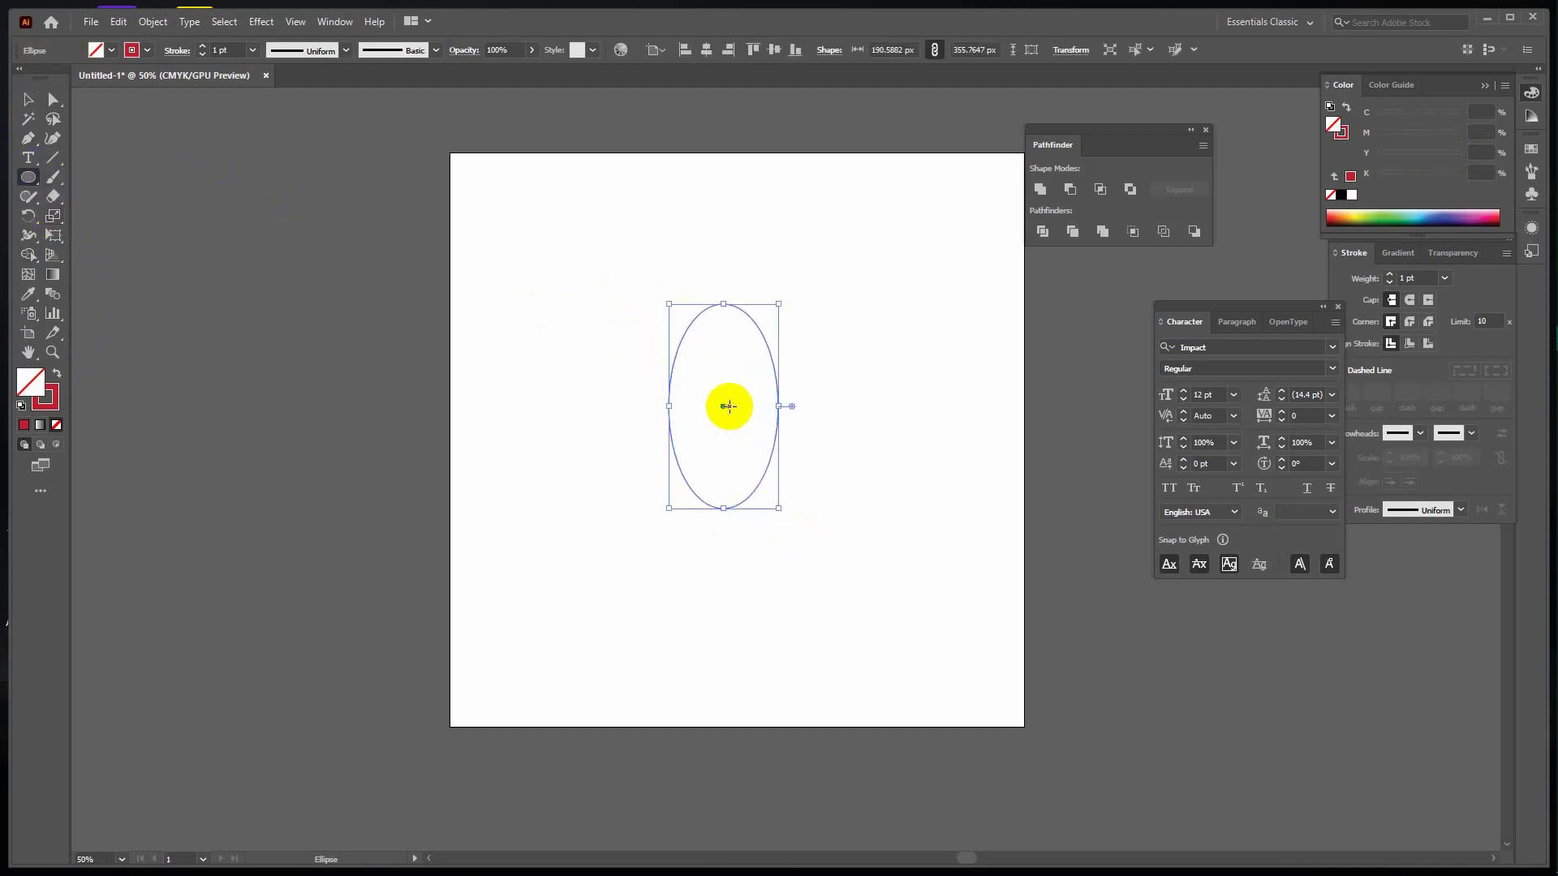
key(r)
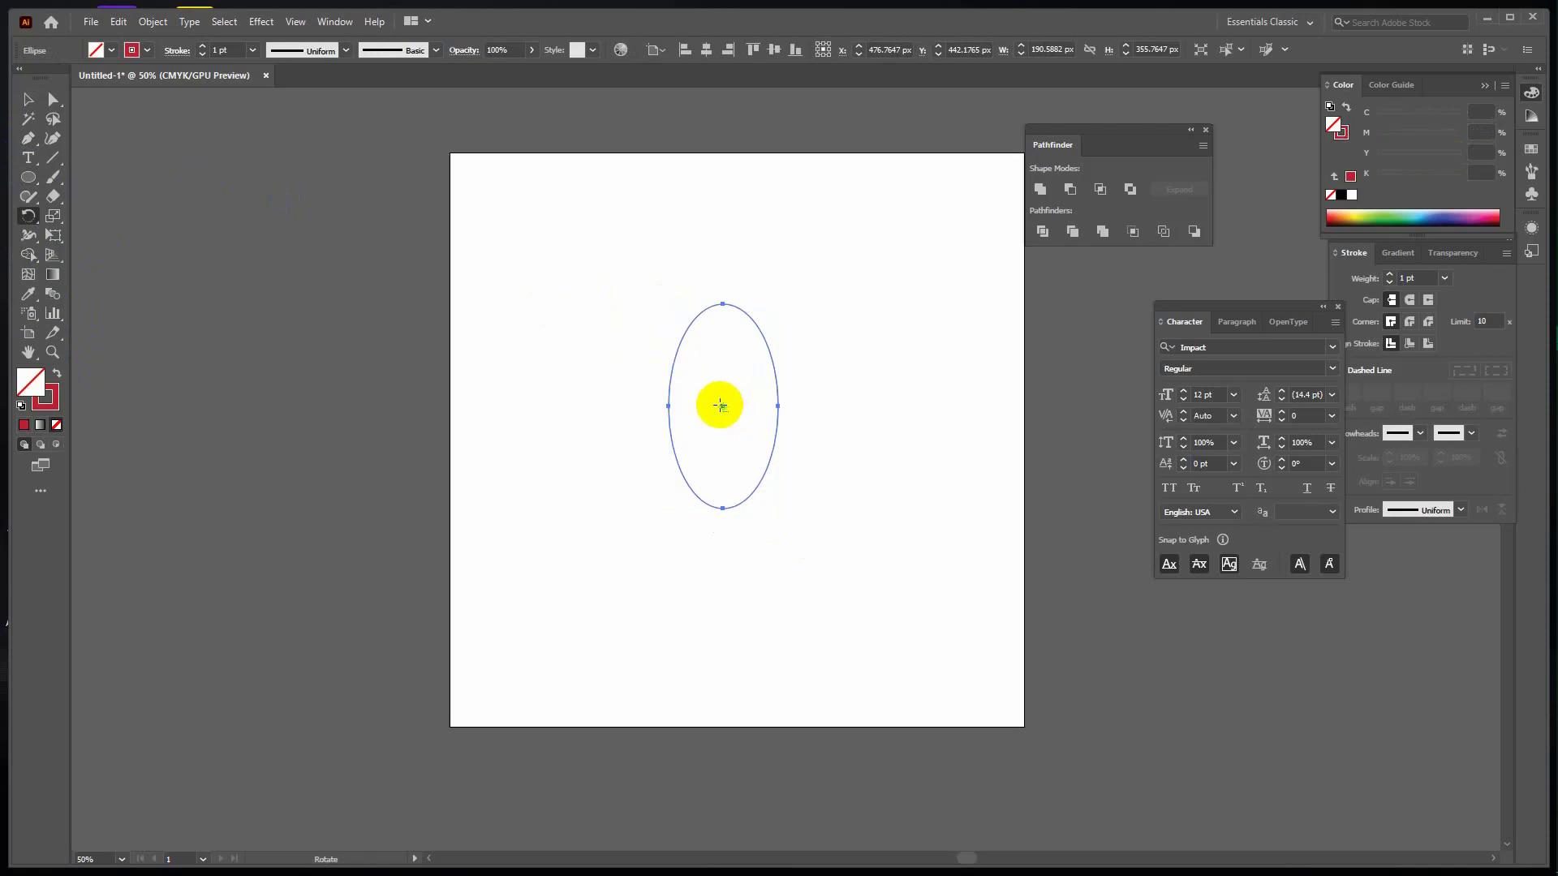
alt+click(720, 405)
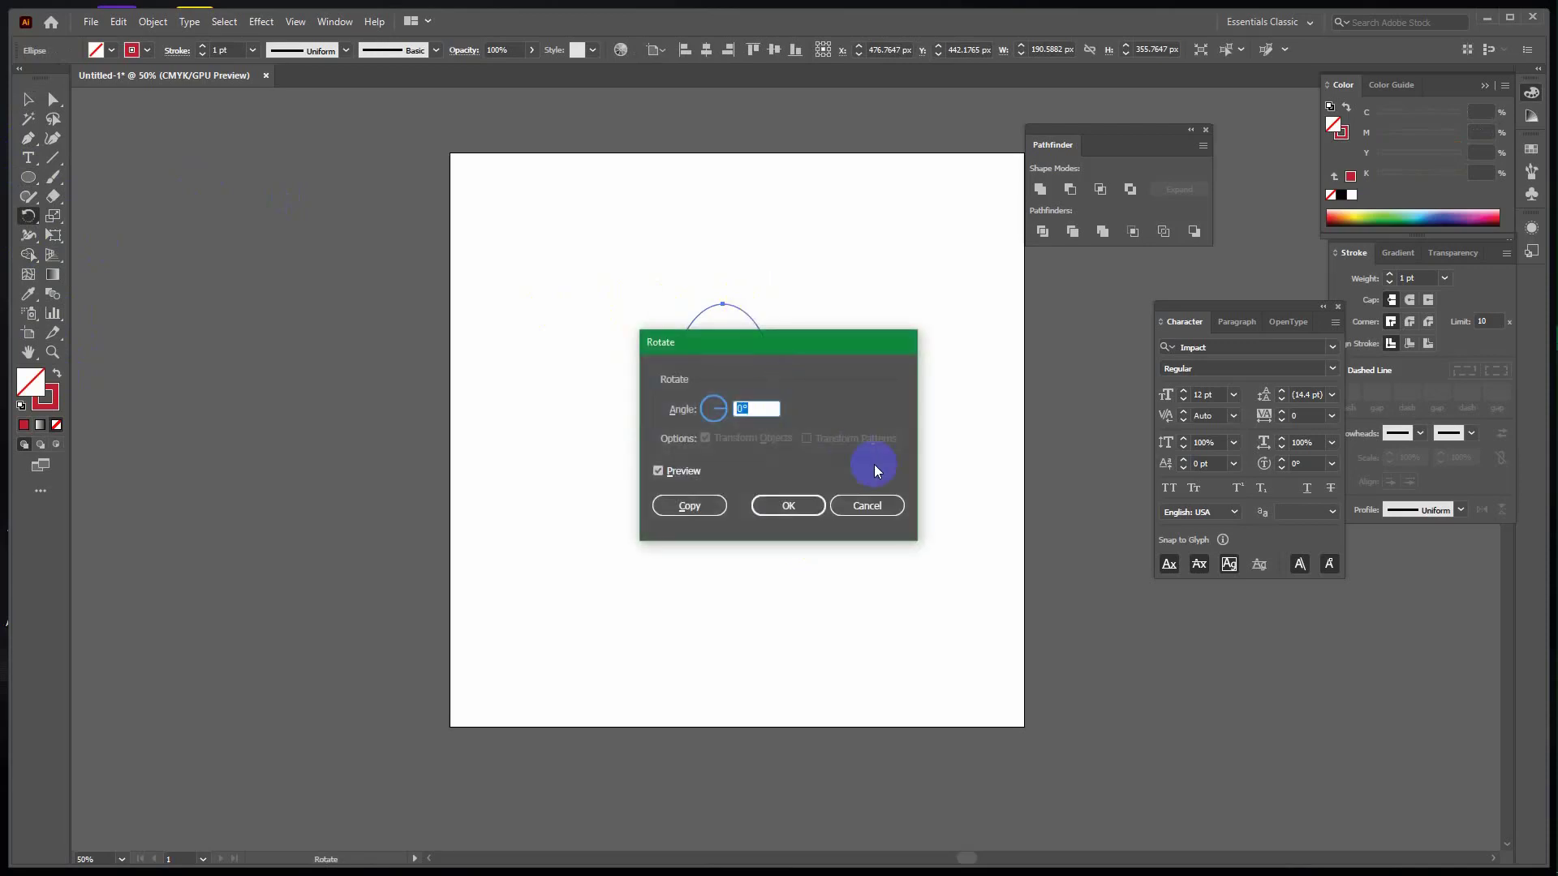
click(860, 506)
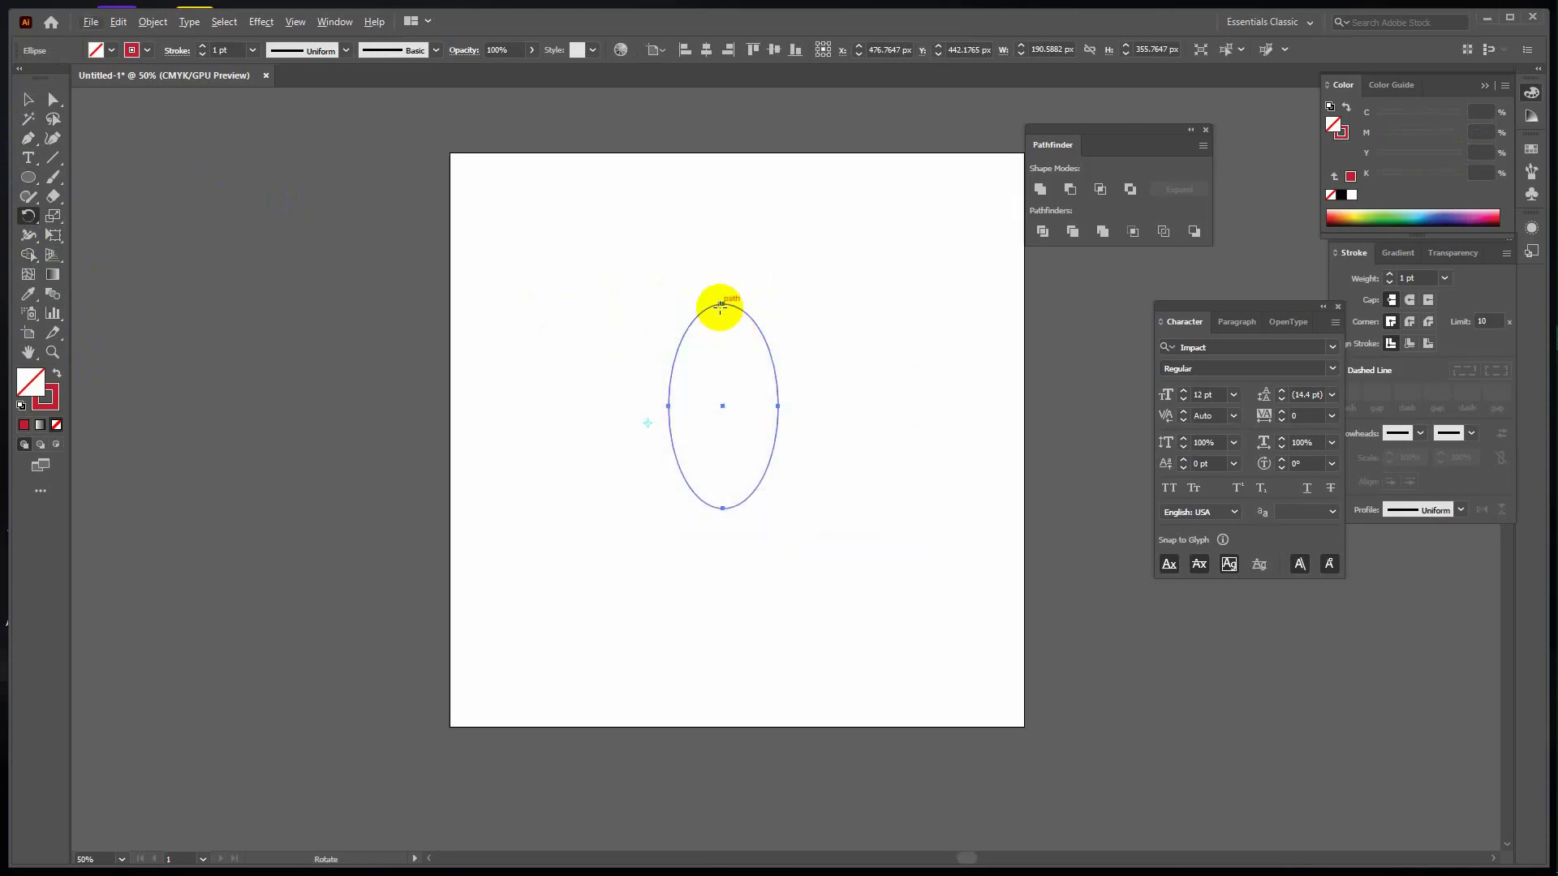
drag(720, 305, 630, 330)
key(ctrl+z)
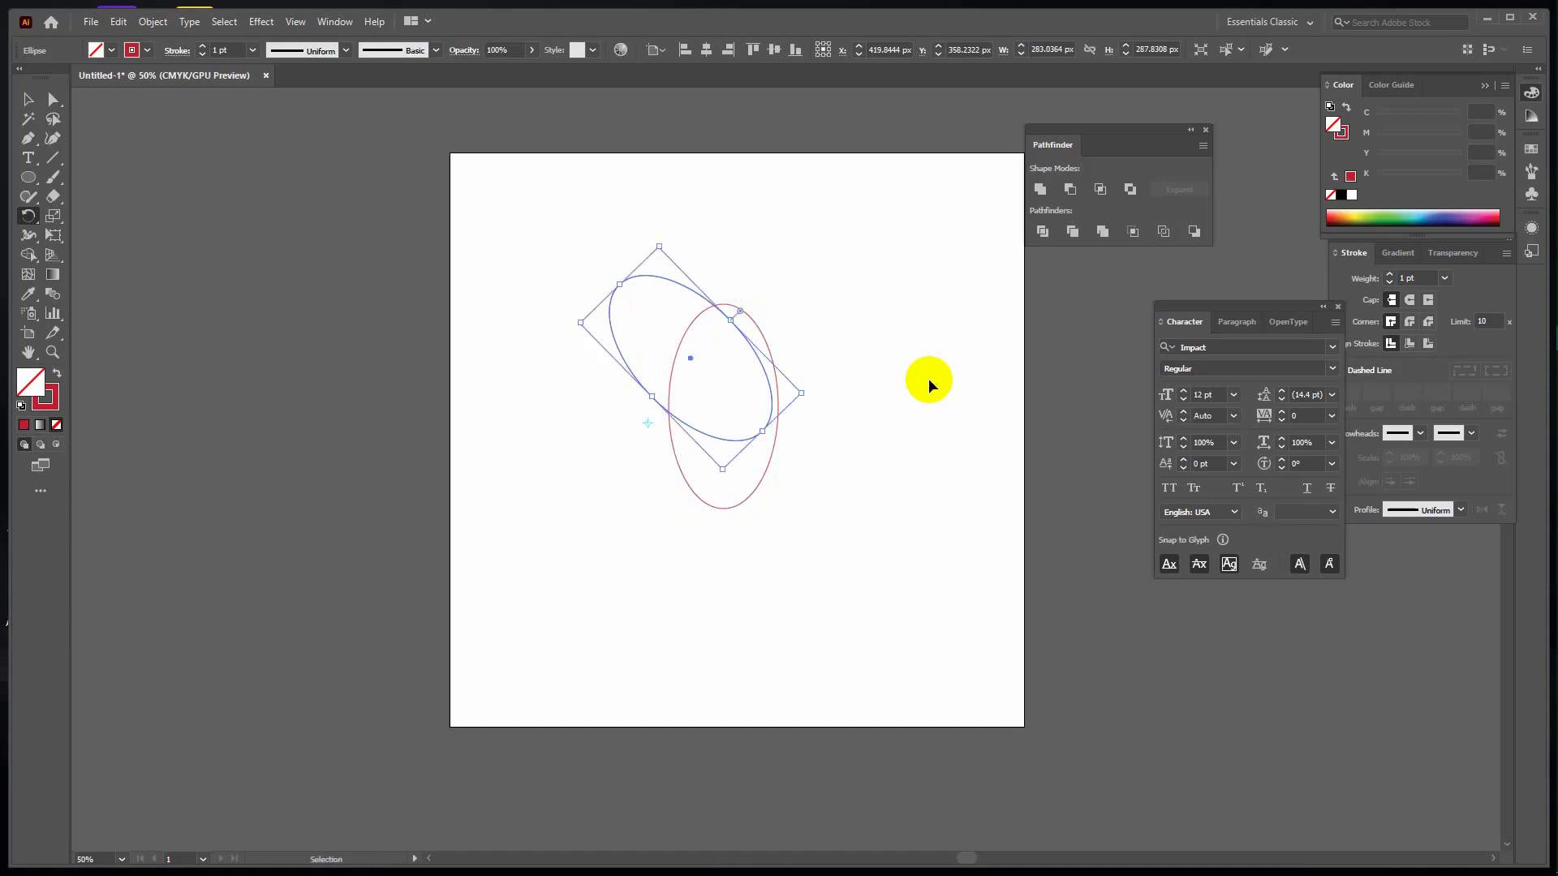
key(ctrl+z)
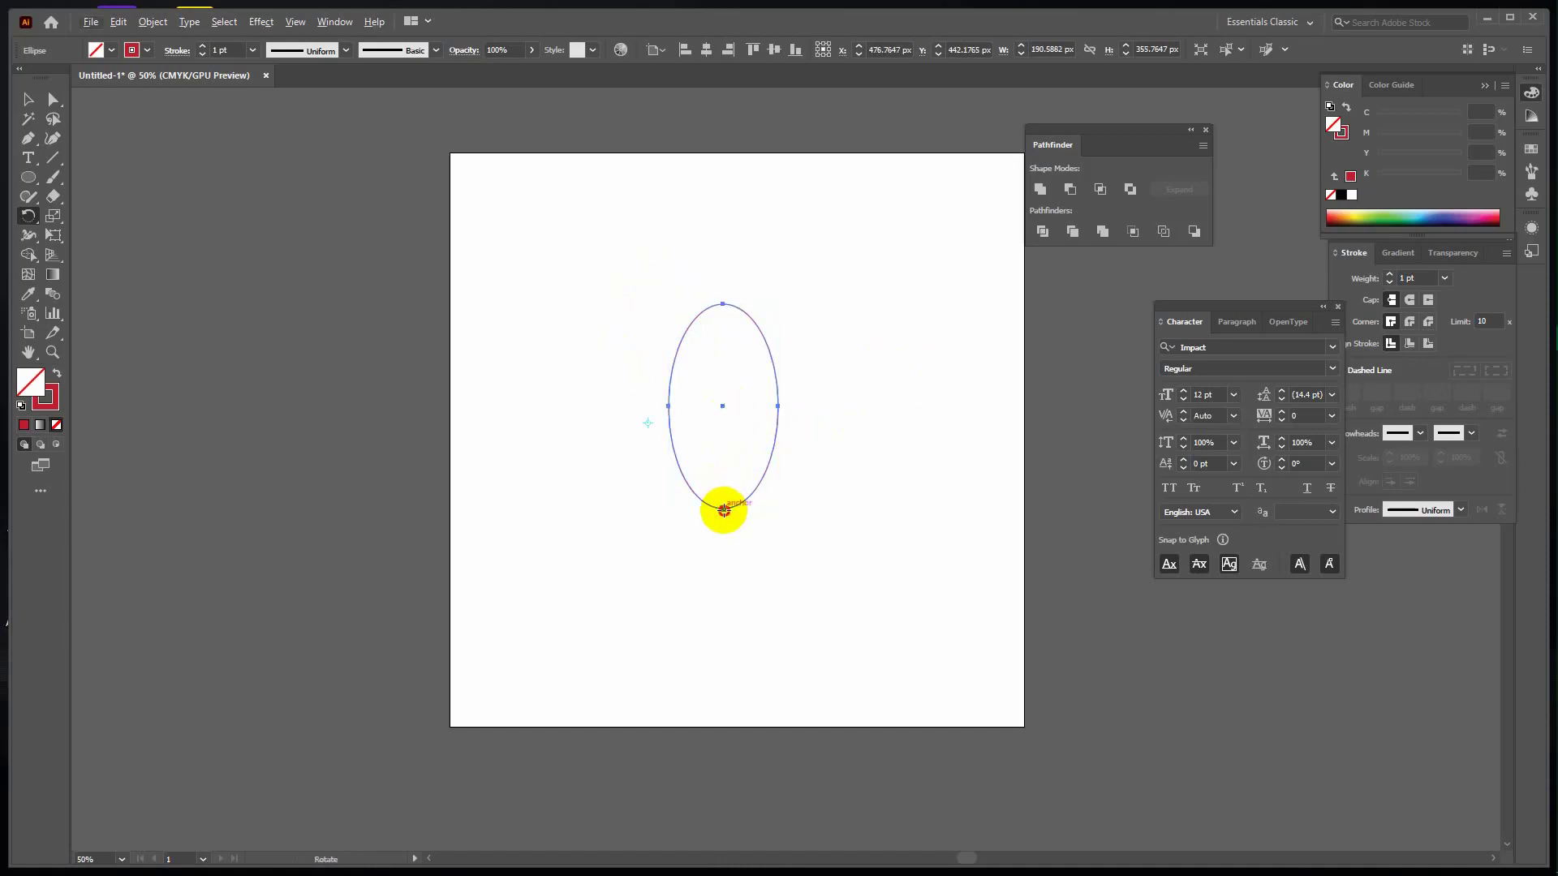
Rotate a copy of the ellipse about its bottom anchor point and repeat the rotation until the copies form a full circular flower.
click(723, 509)
drag(723, 300, 646, 317)
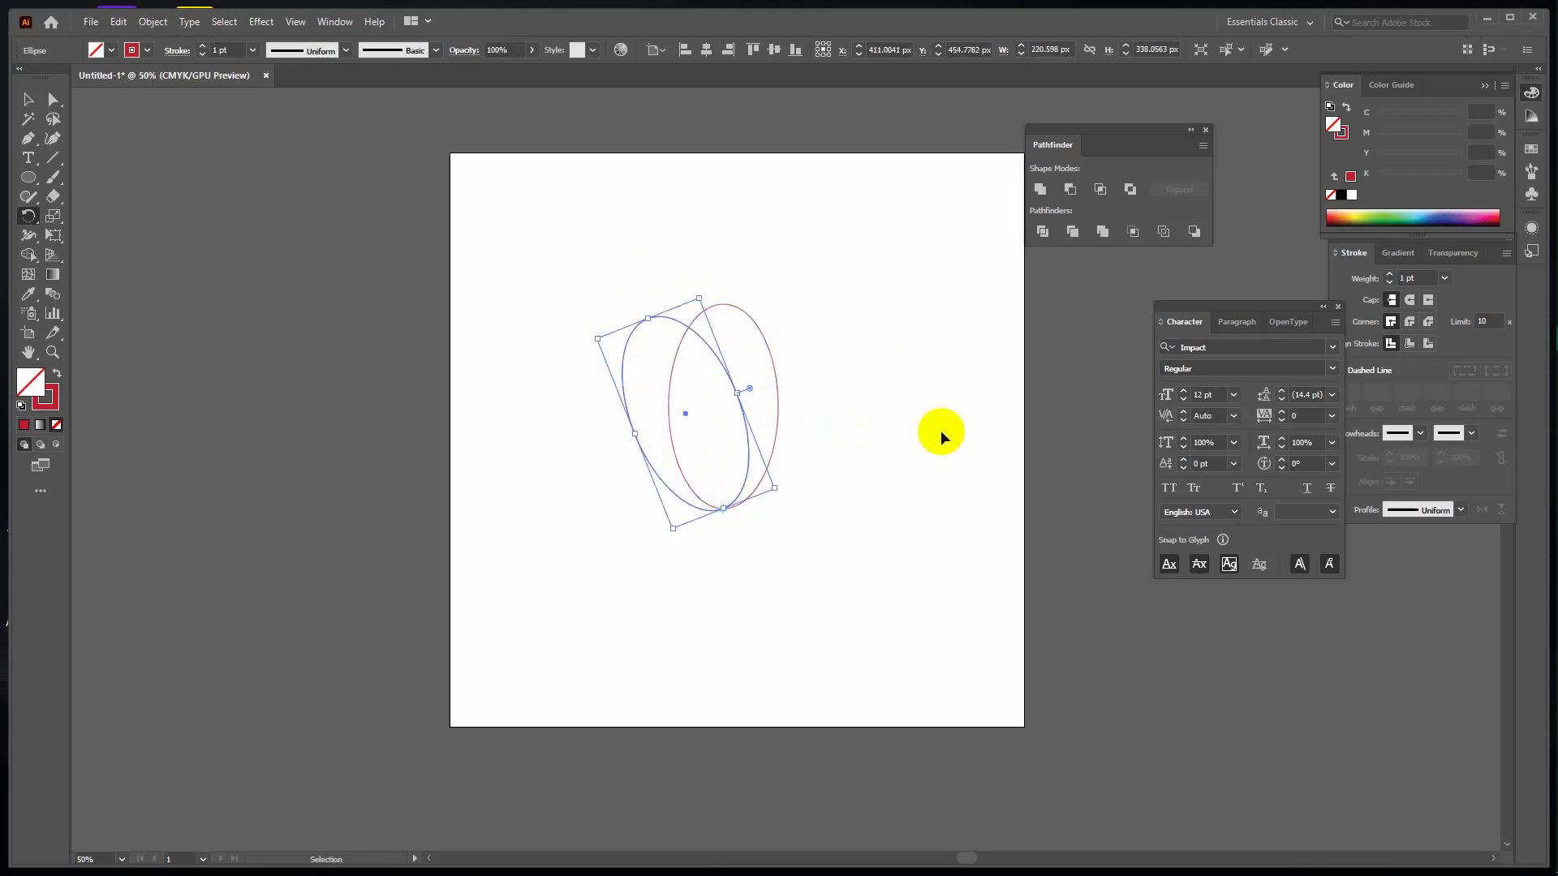
key(ctrl+d)
key(ctrl+d)
key(ctrl+d)
key(ctrl+d)
key(ctrl+d)
key(ctrl+d)
key(ctrl+d)
key(ctrl+d)
key(ctrl+d)
key(ctrl+d)
key(ctrl+d)
key(ctrl+d)
key(ctrl+d)
key(ctrl+d)
key(ctrl+d)
key(ctrl+d)
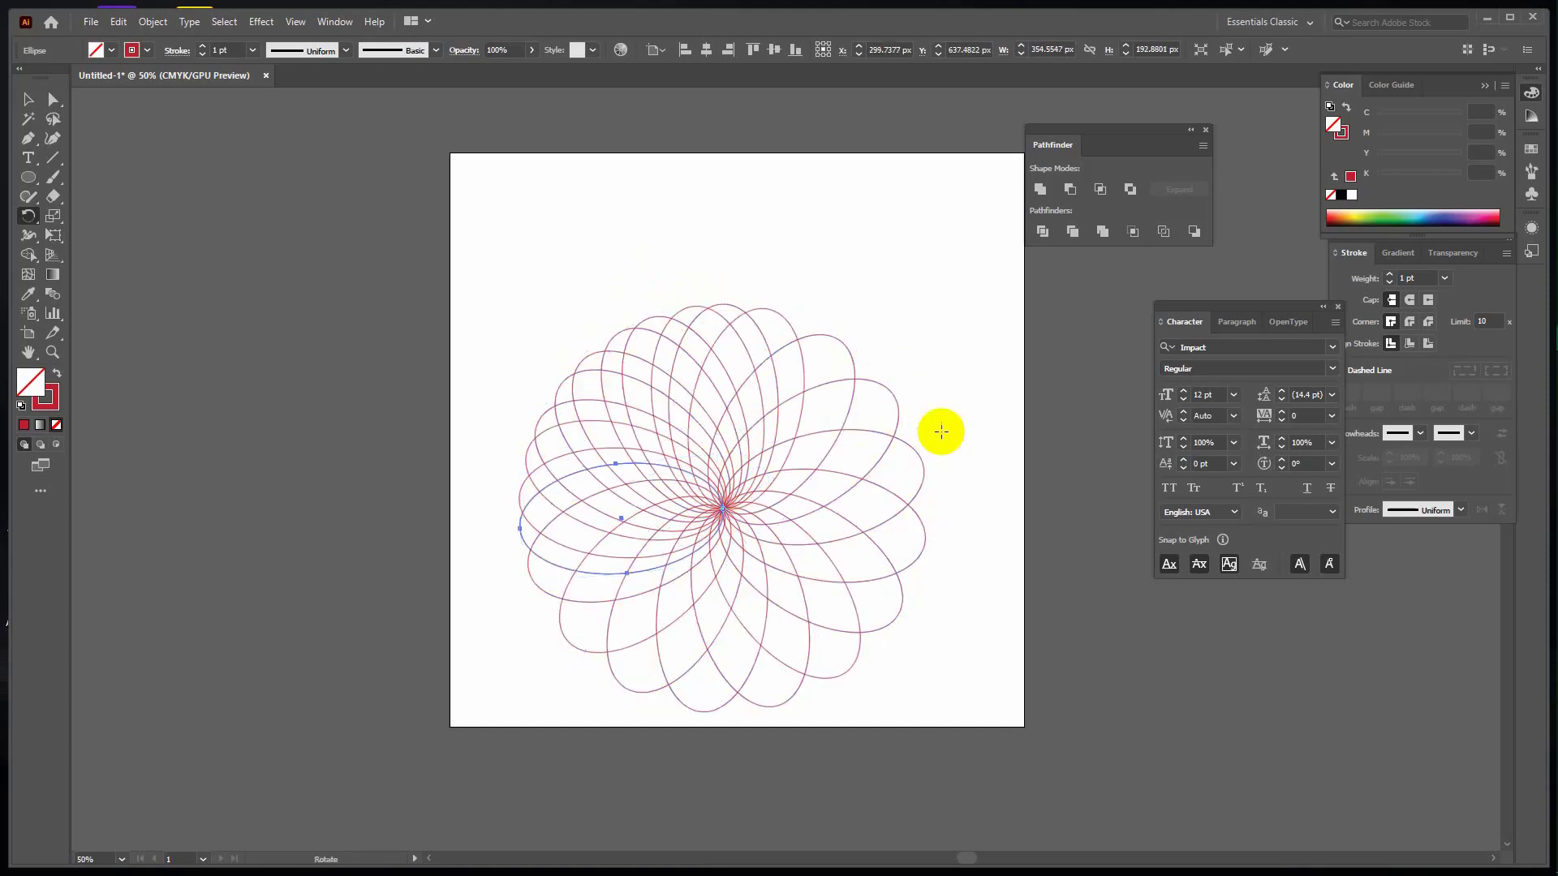
key(ctrl+d)
key(ctrl+d)
key(ctrl+d)
key(ctrl+d)
key(ctrl+d)
key(ctrl+d)
key(ctrl+d)
key(ctrl+d)
key(ctrl+d)
key(ctrl+d)
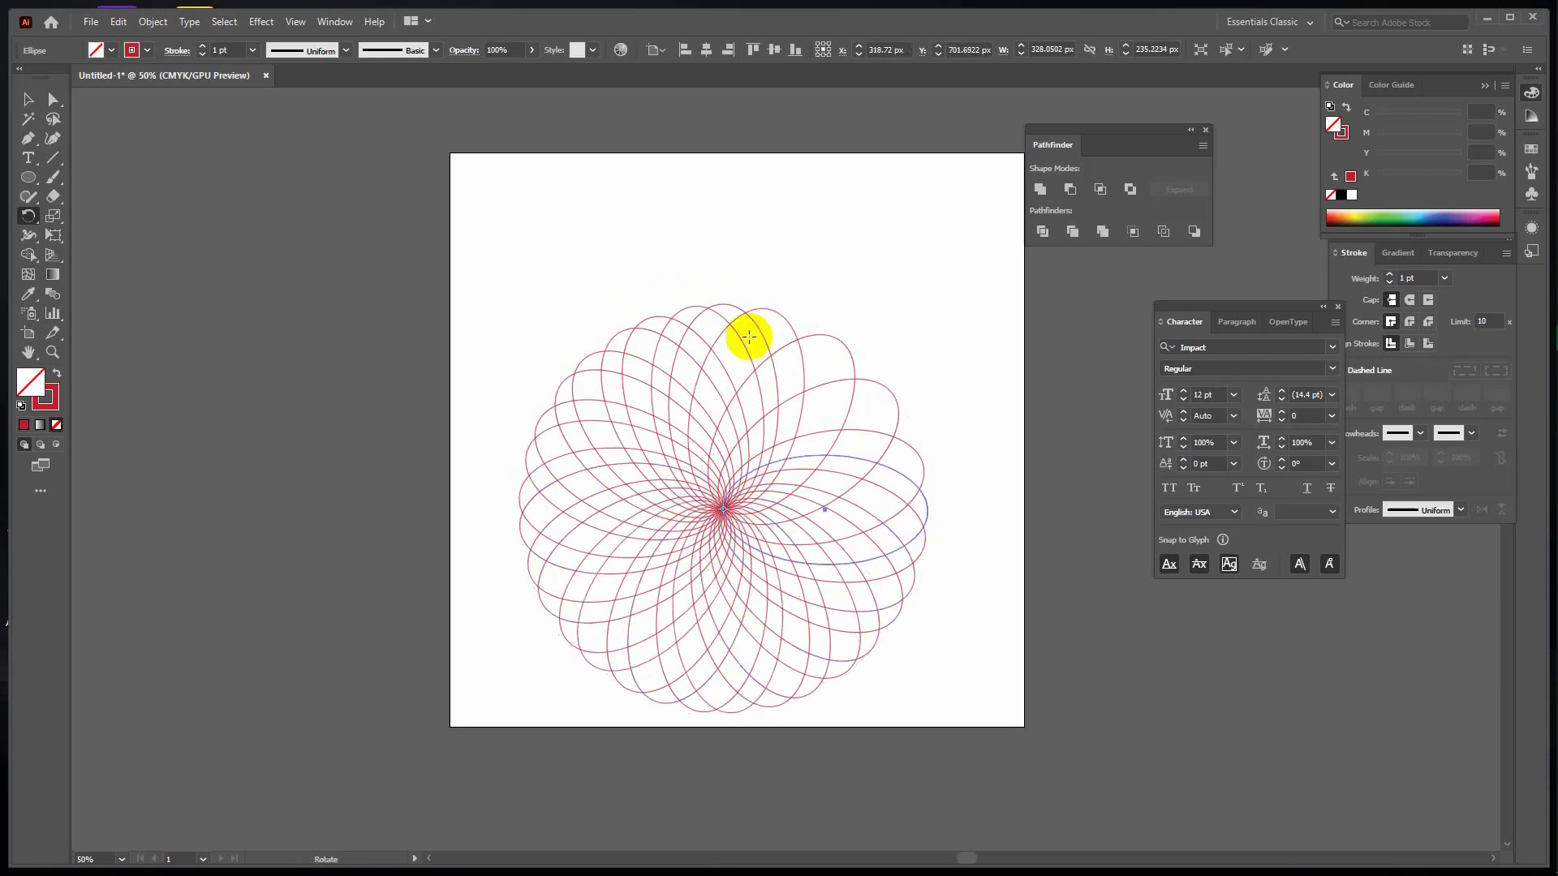
Select all the ellipses of the flower and activate the Live Paint Bucket tool.
click(29, 99)
click(599, 224)
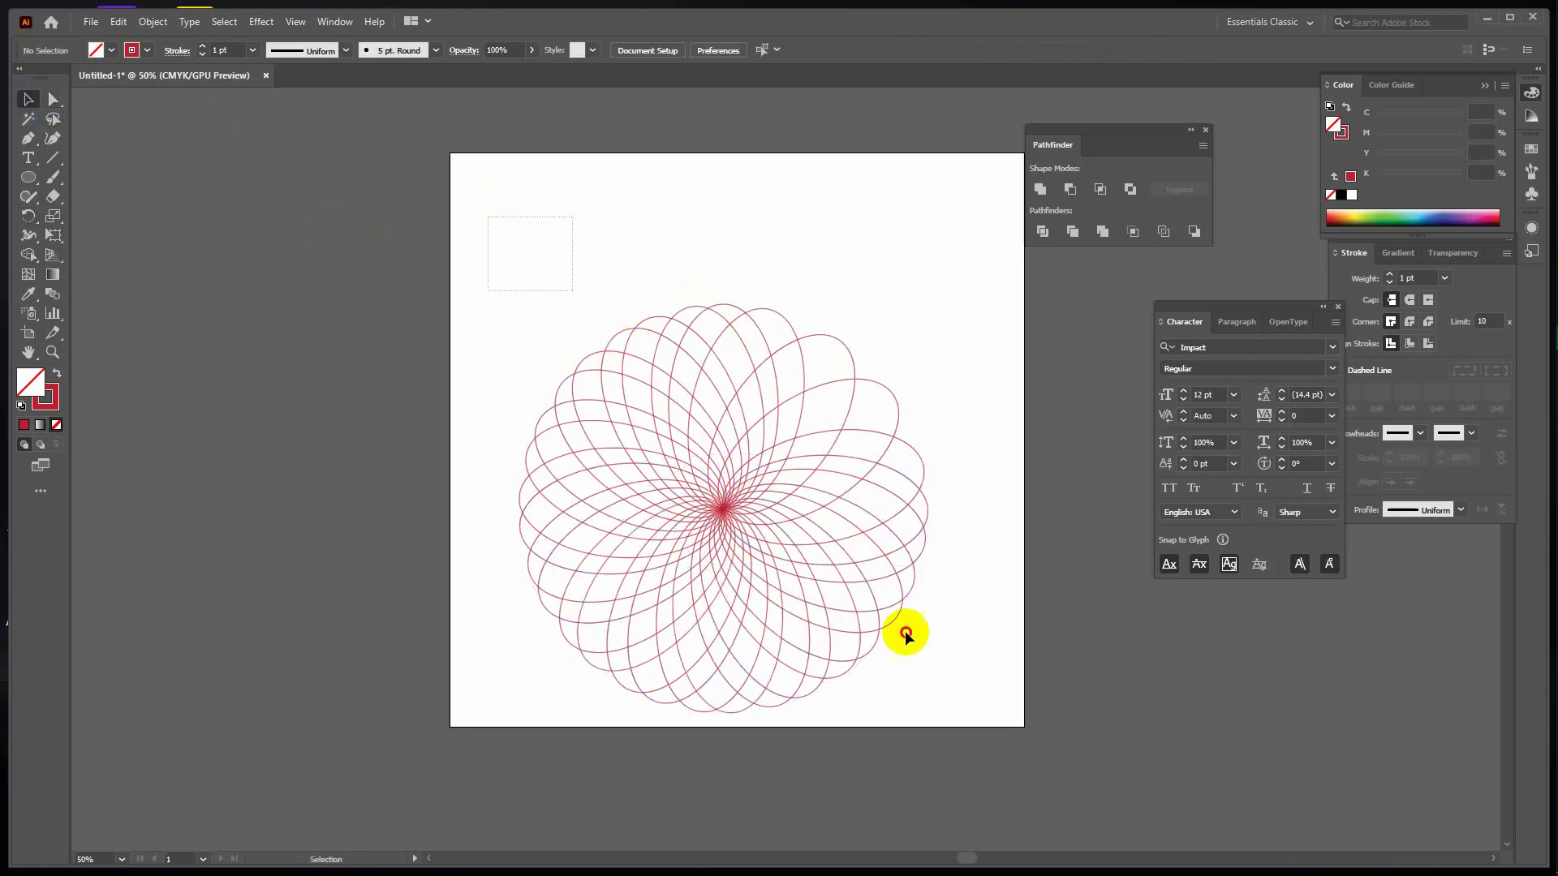
drag(906, 634, 982, 708)
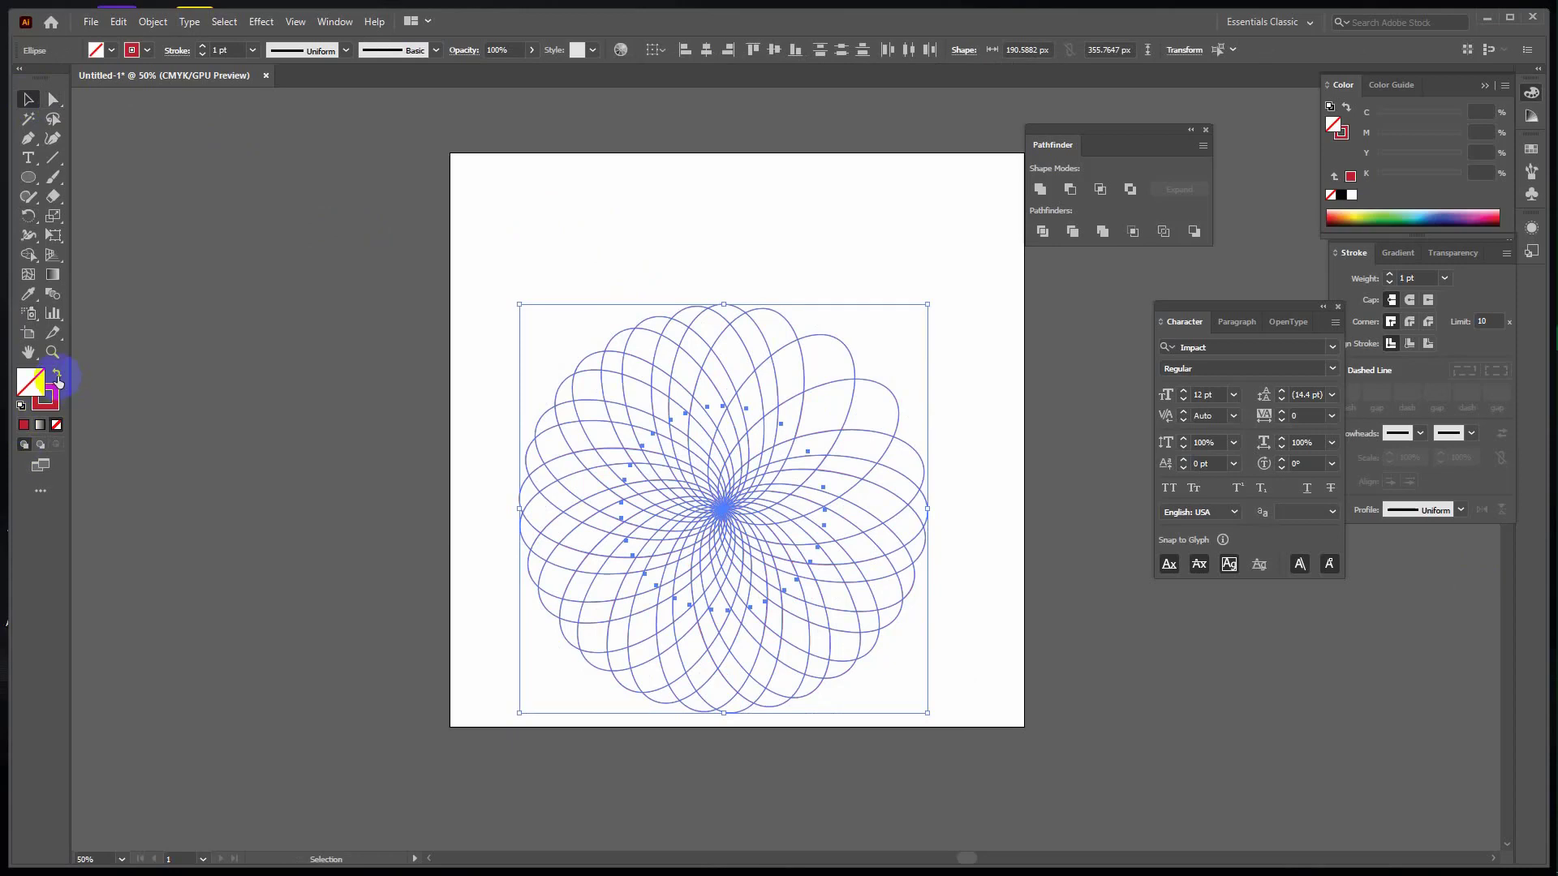
click(28, 255)
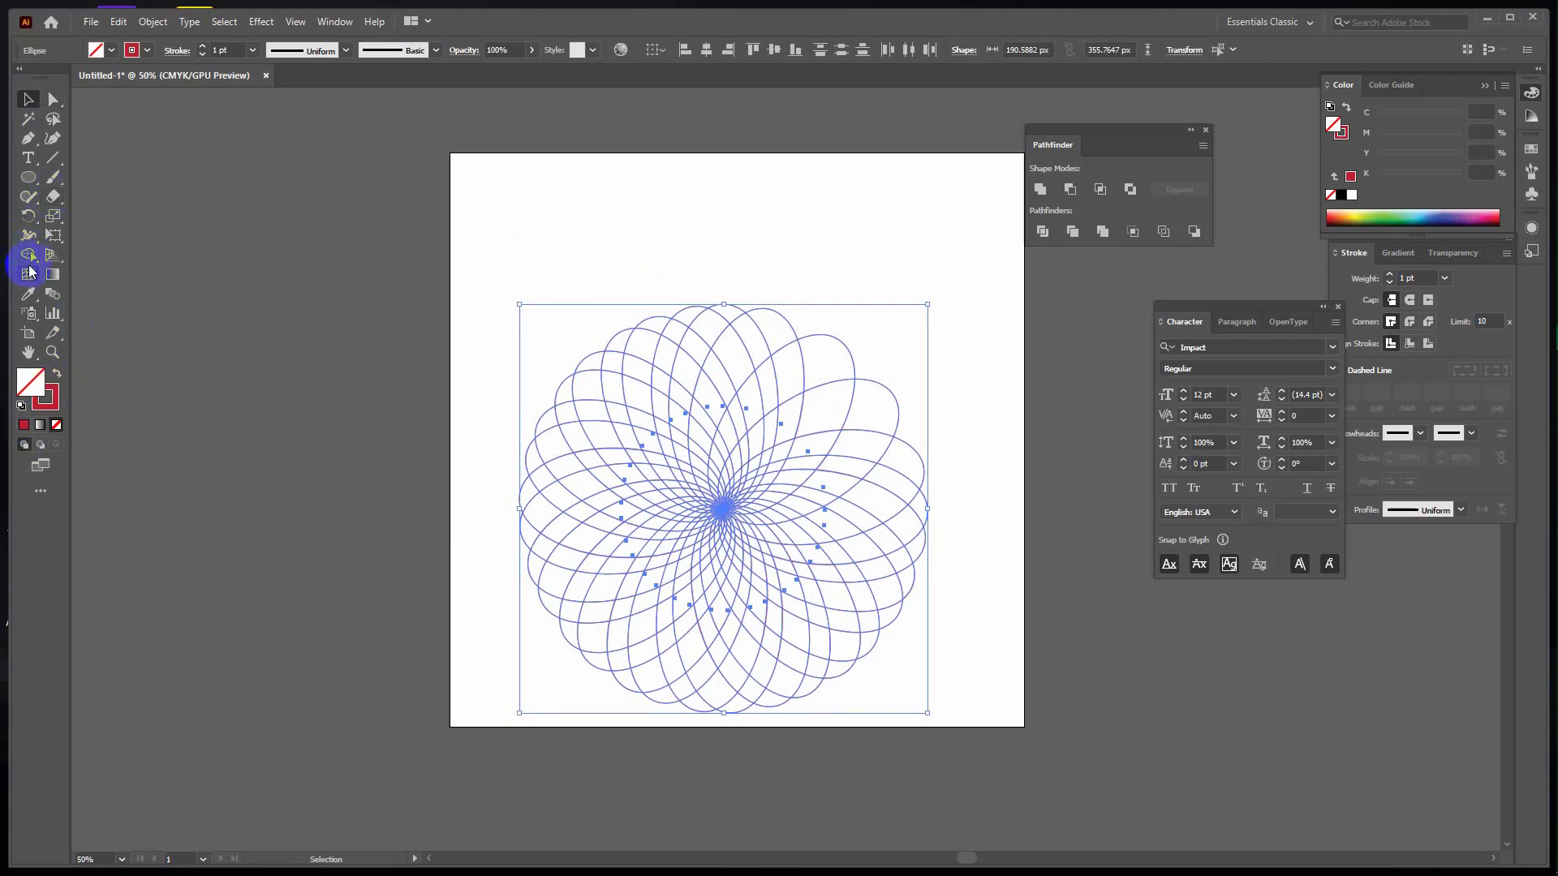
drag(27, 260, 149, 282)
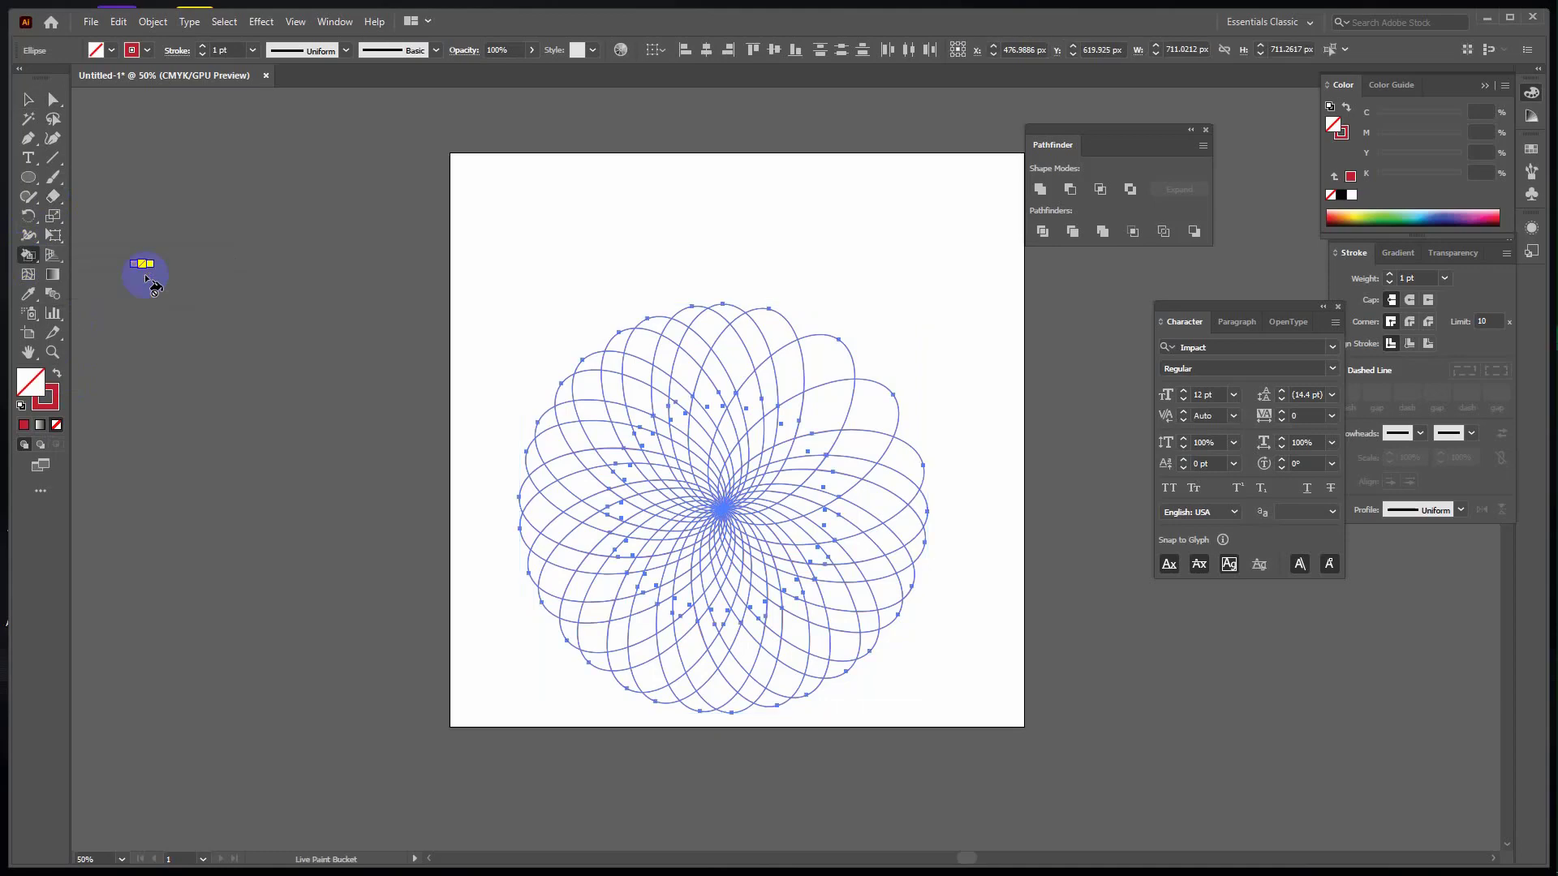
Show the color swatches and float them beside the artboard, near the upper-left of the flower.
click(334, 22)
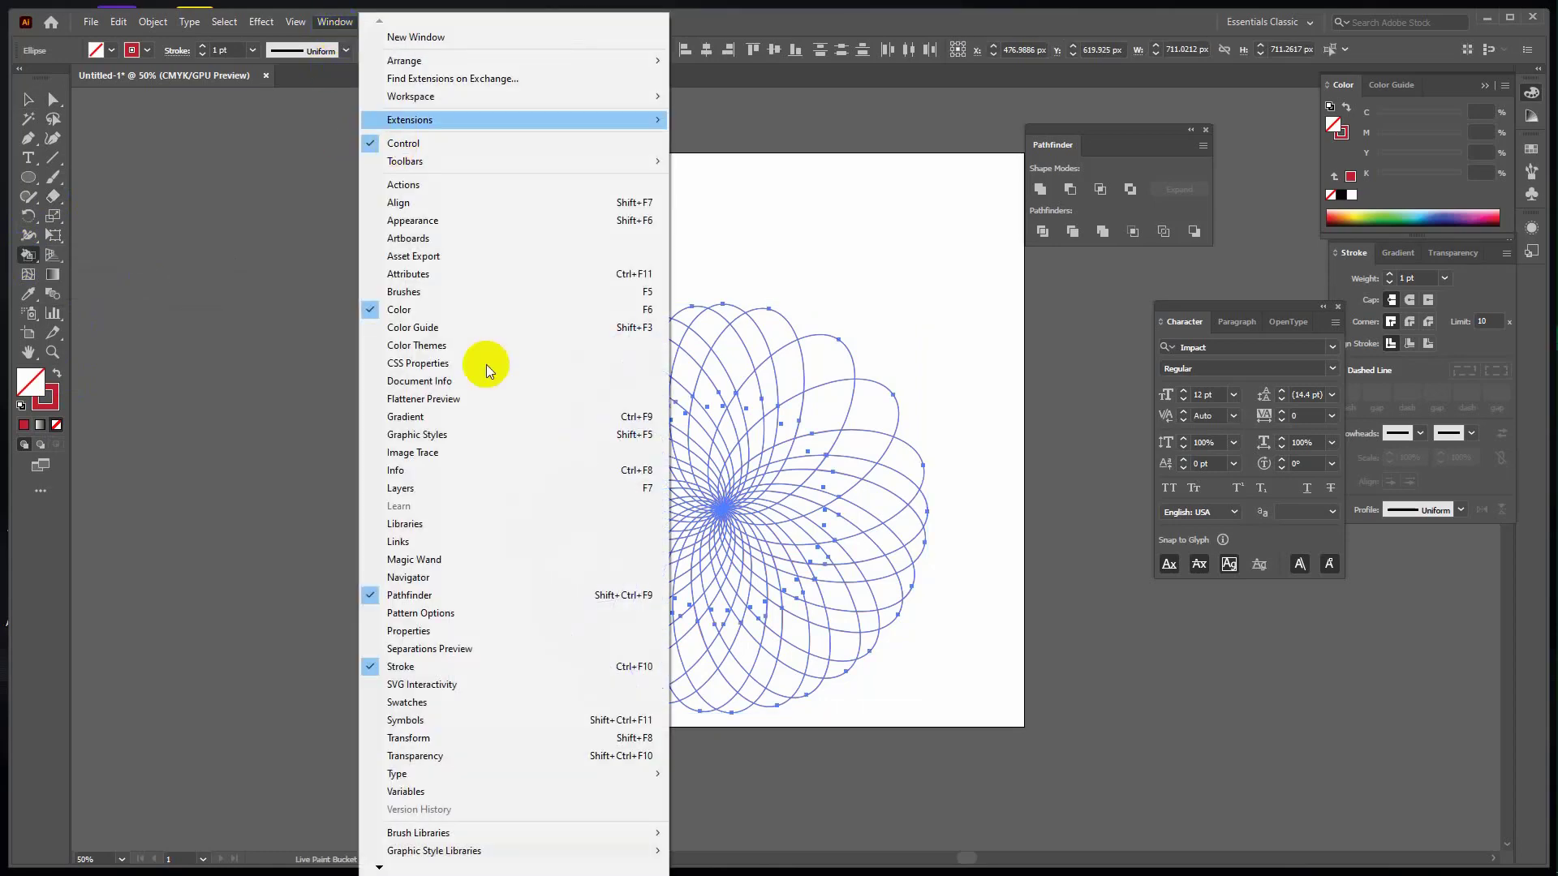
click(451, 704)
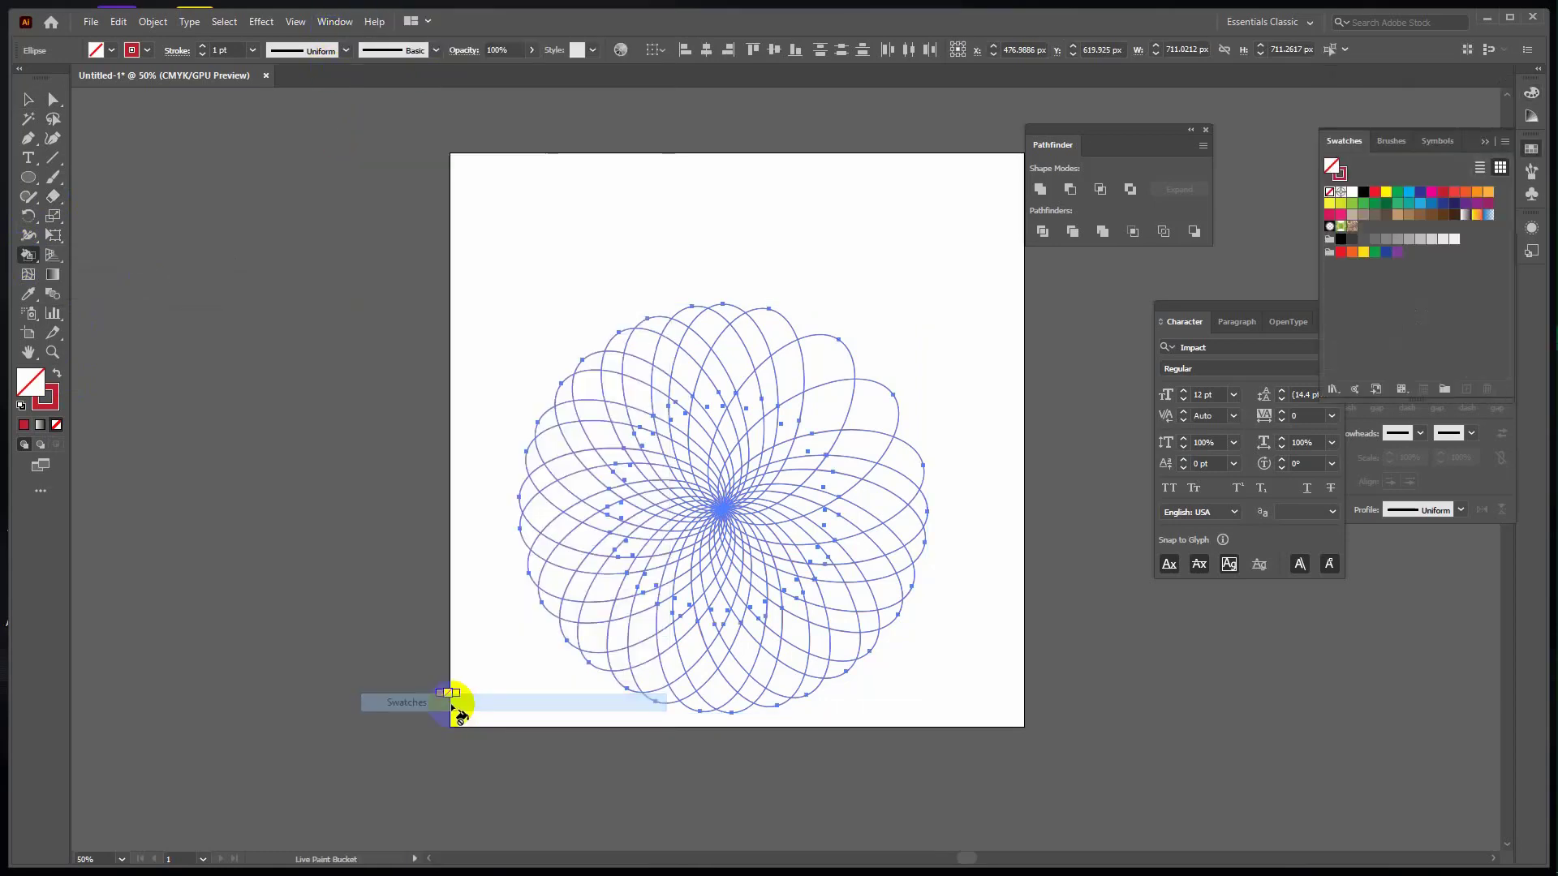
drag(1344, 141, 283, 150)
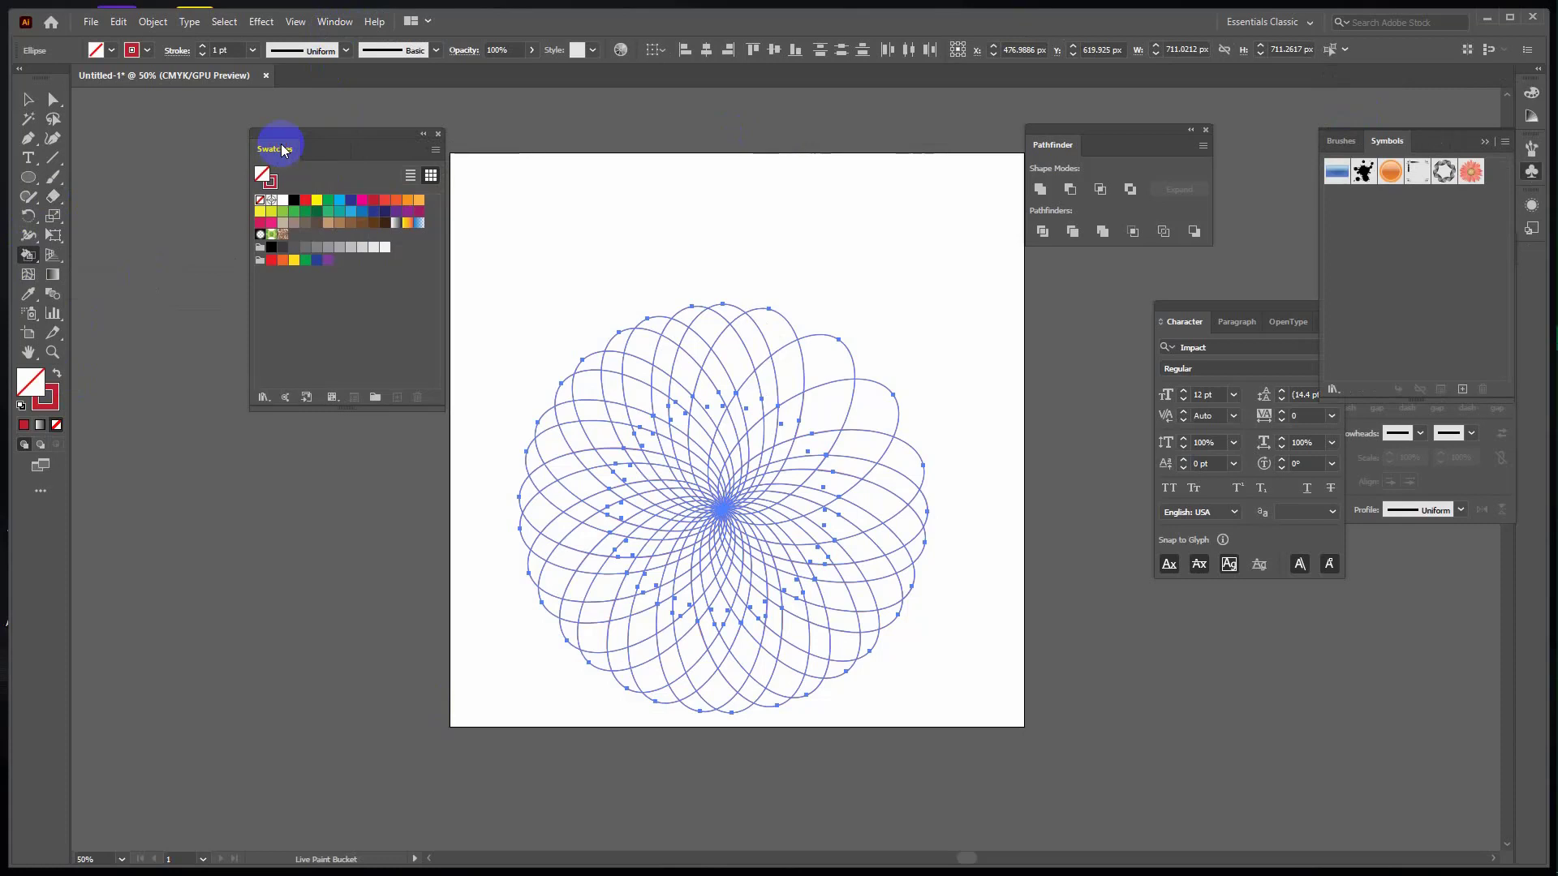
Set the fill color to the red swatch, leaving the stroke color as it is.
click(295, 203)
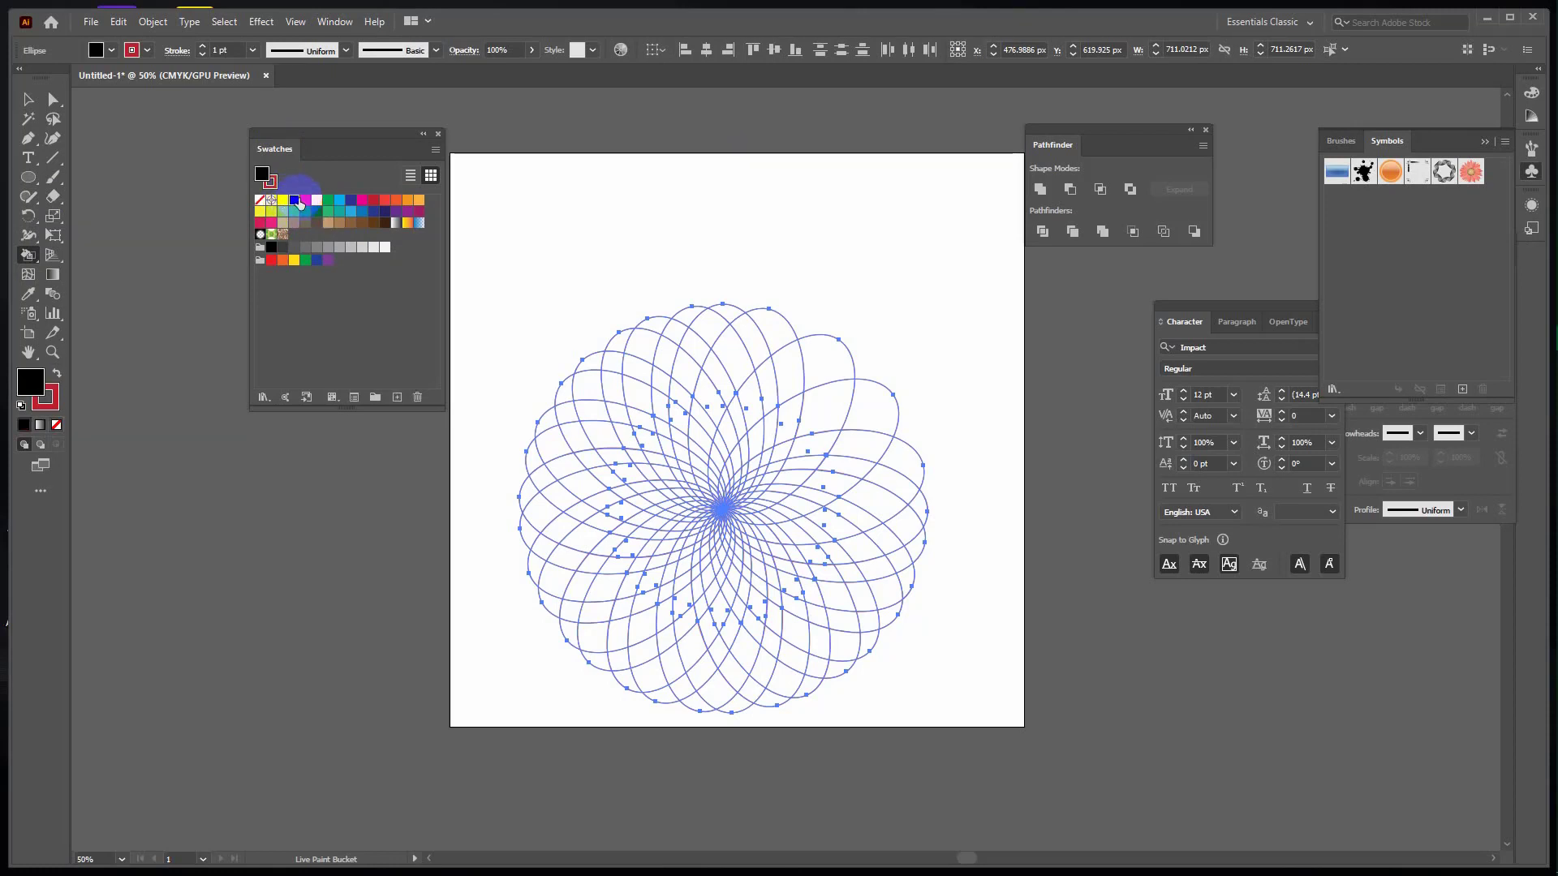
mouse_move(299, 203)
mouse_down()
mouse_move(174, 365)
mouse_move(48, 407)
mouse_up()
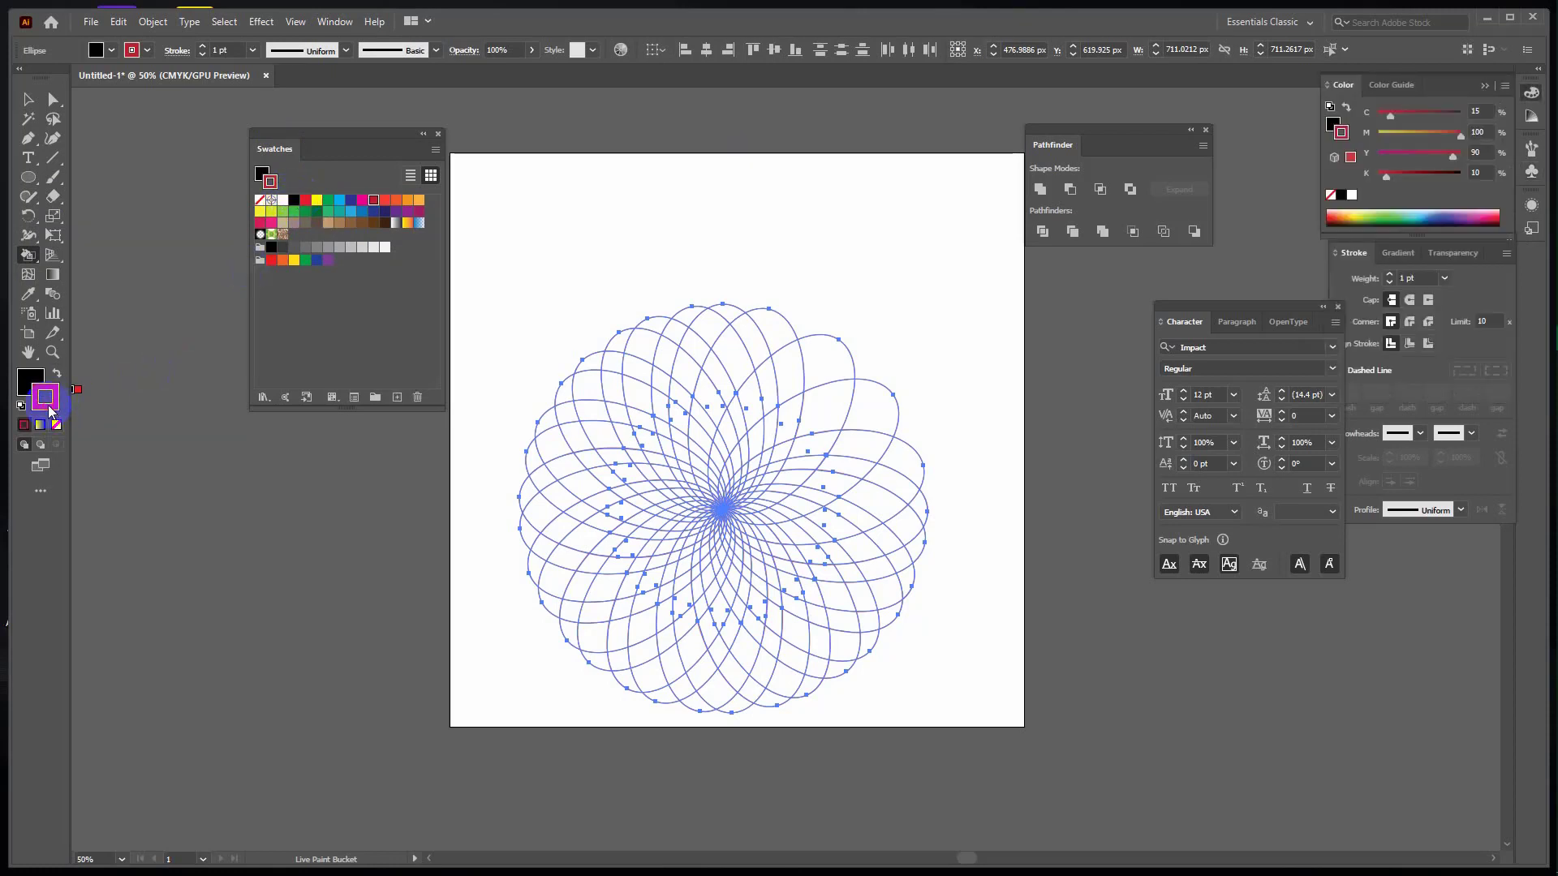
click(44, 394)
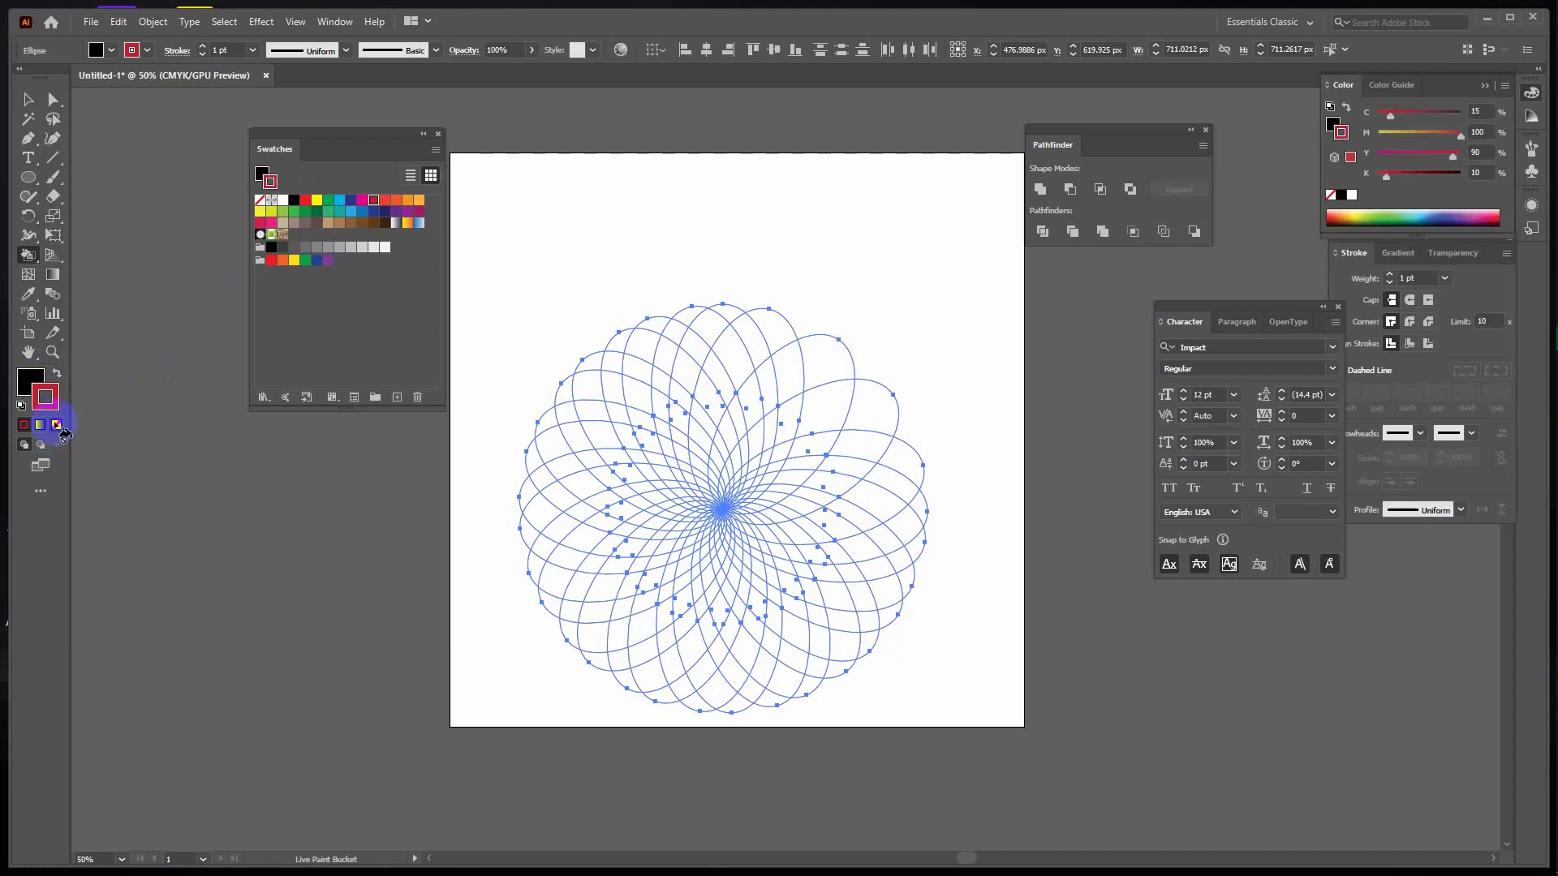
click(29, 378)
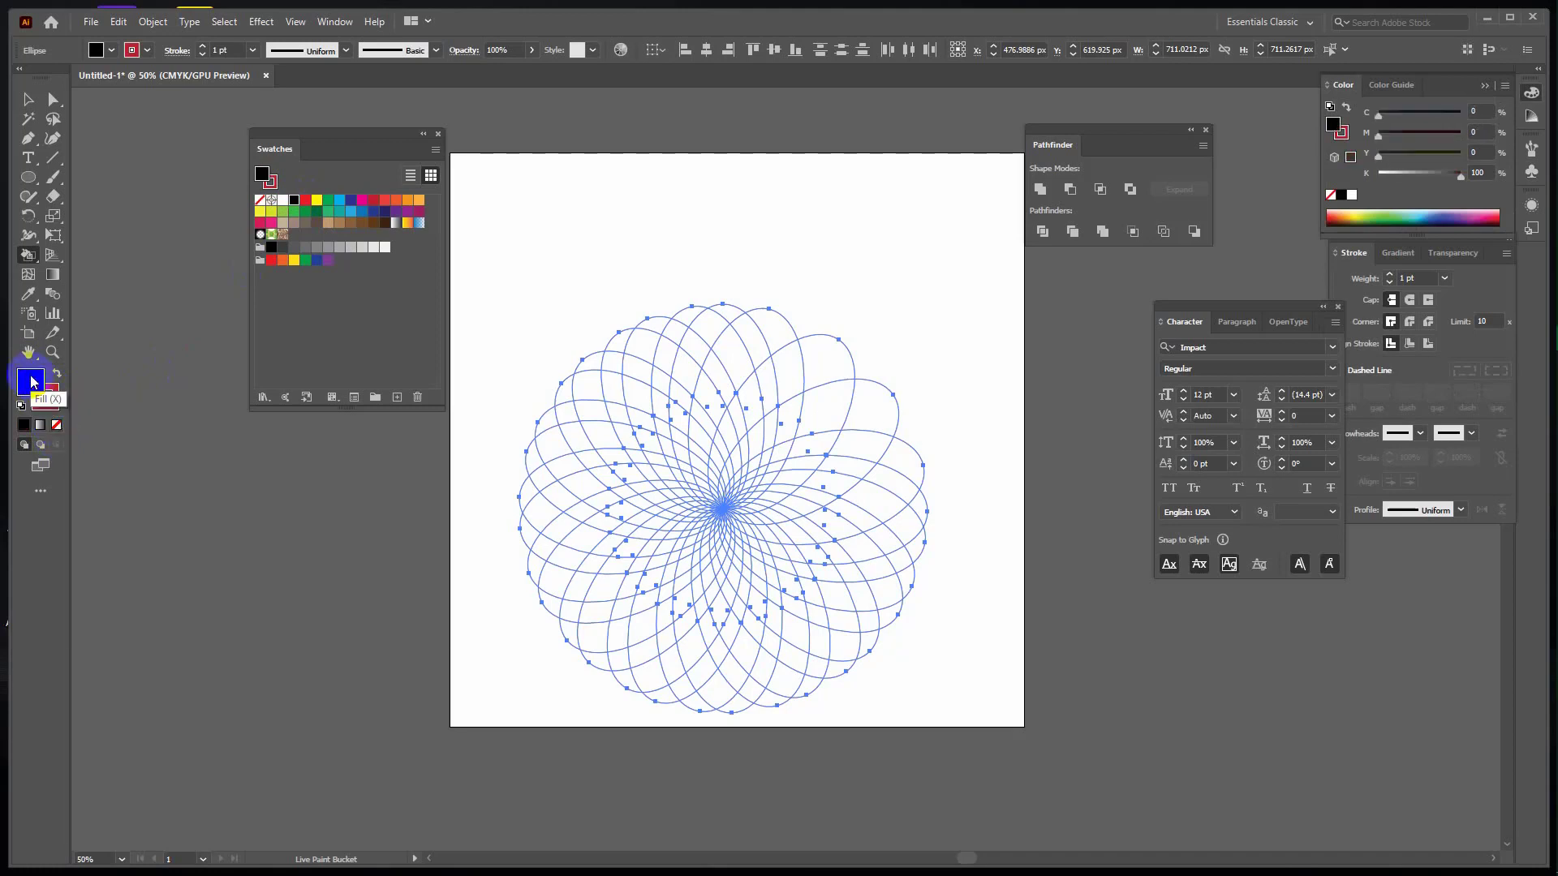
click(305, 202)
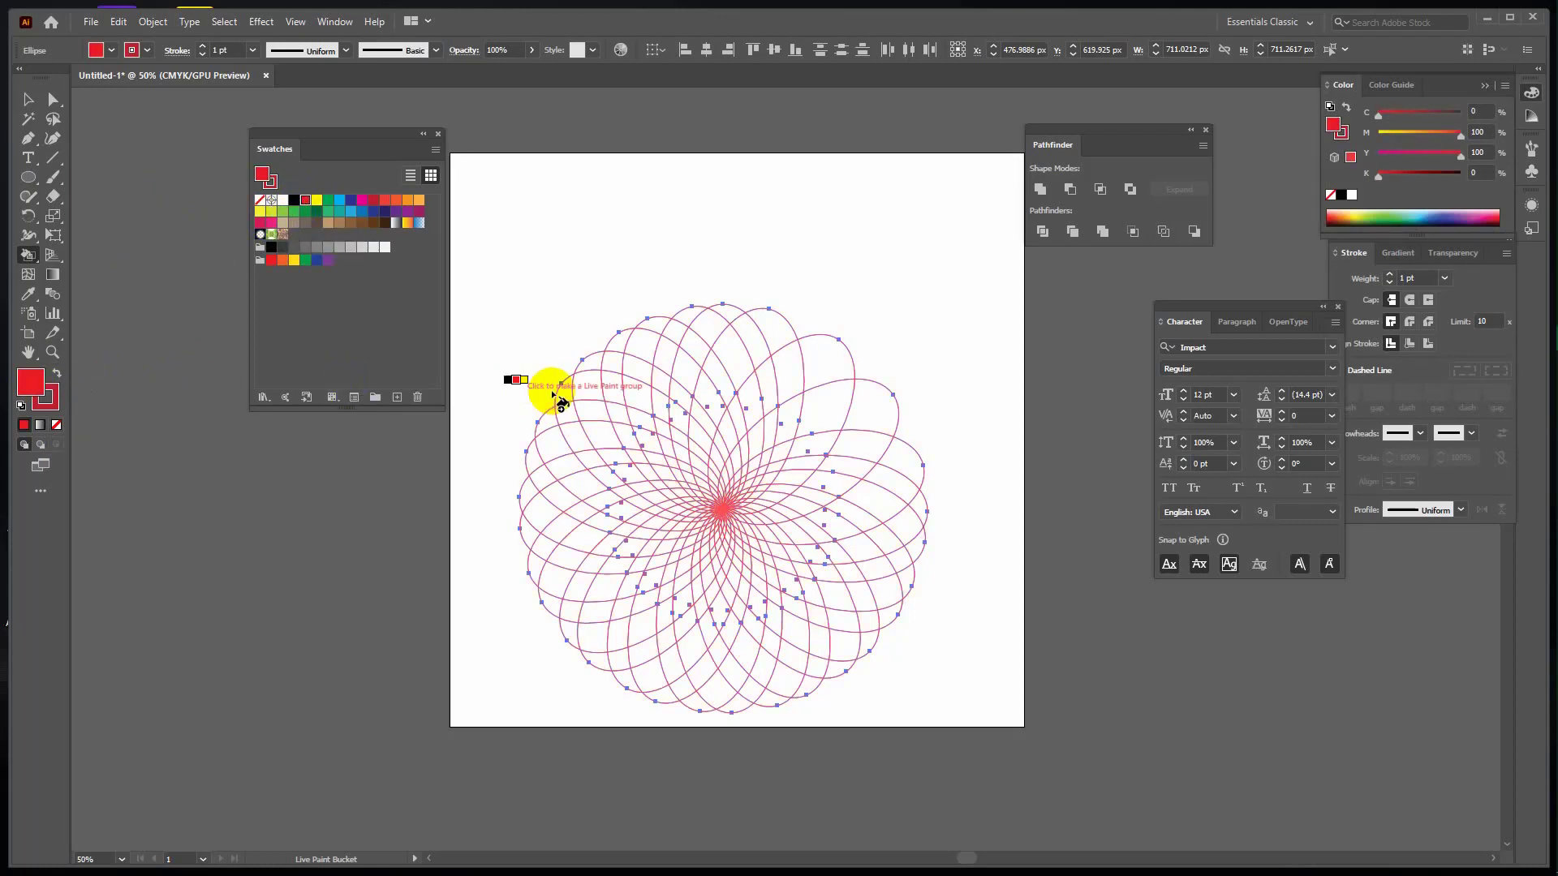
Convert the ellipses to a Live Paint group and paint two adjacent regions at the flower's upper edge red and yellow.
click(659, 326)
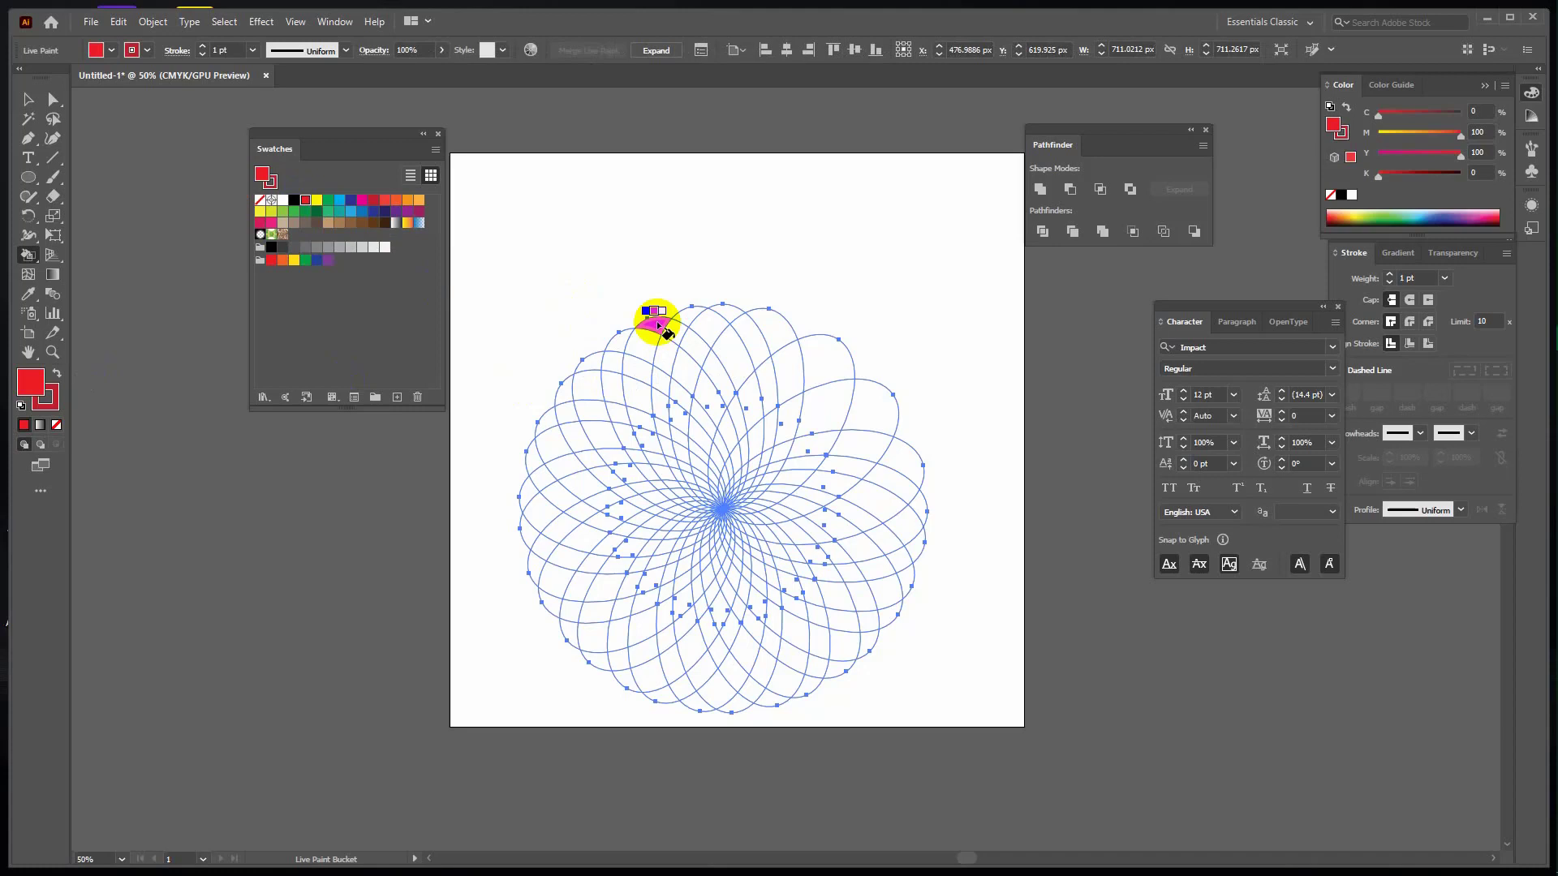
click(658, 324)
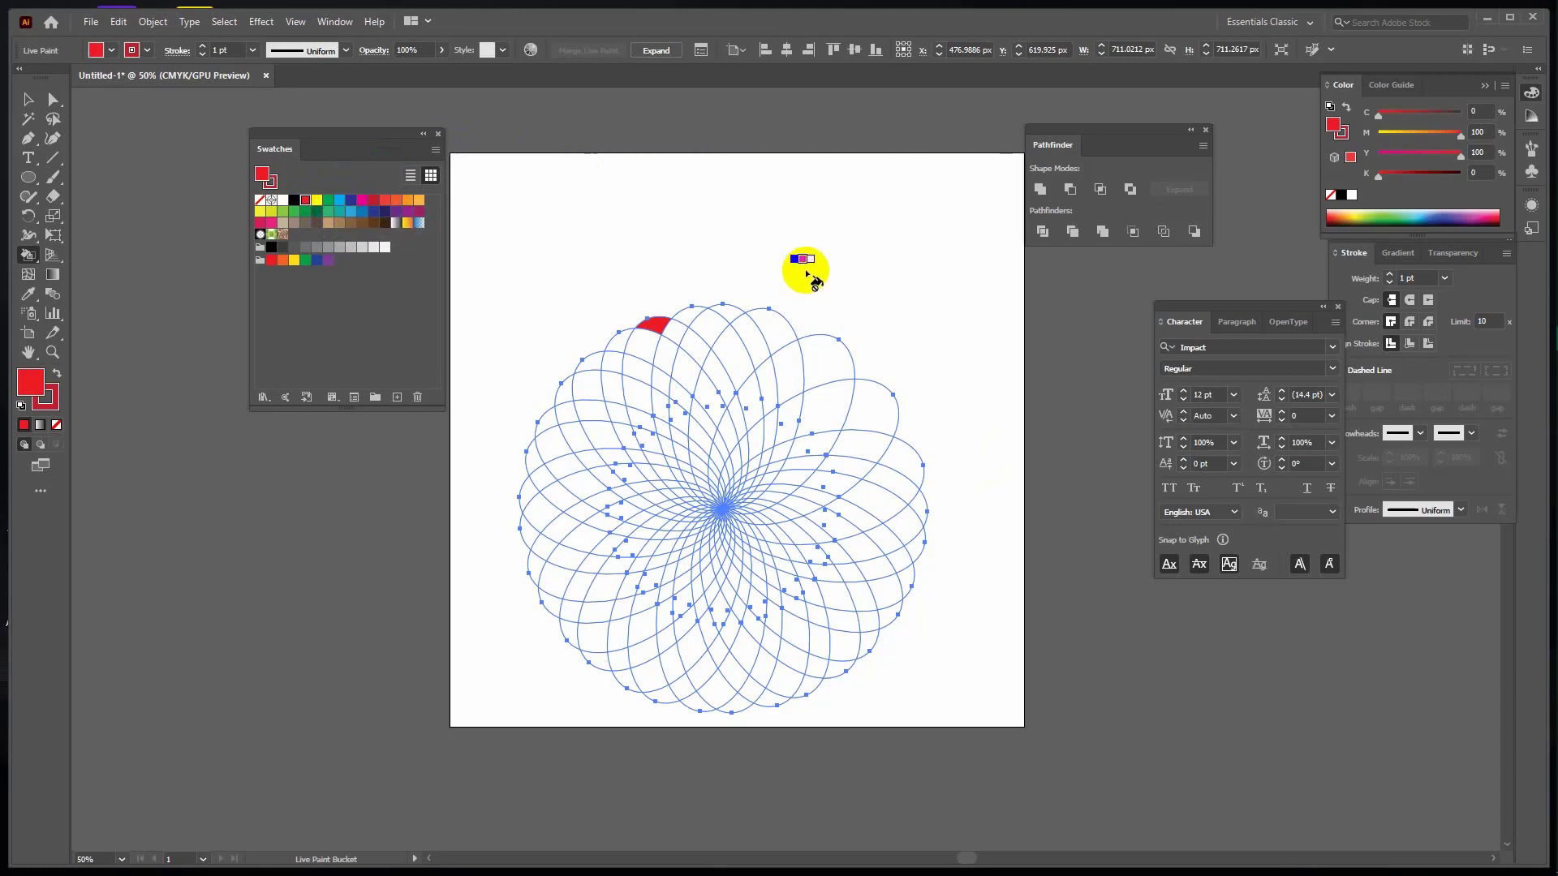
key(Right)
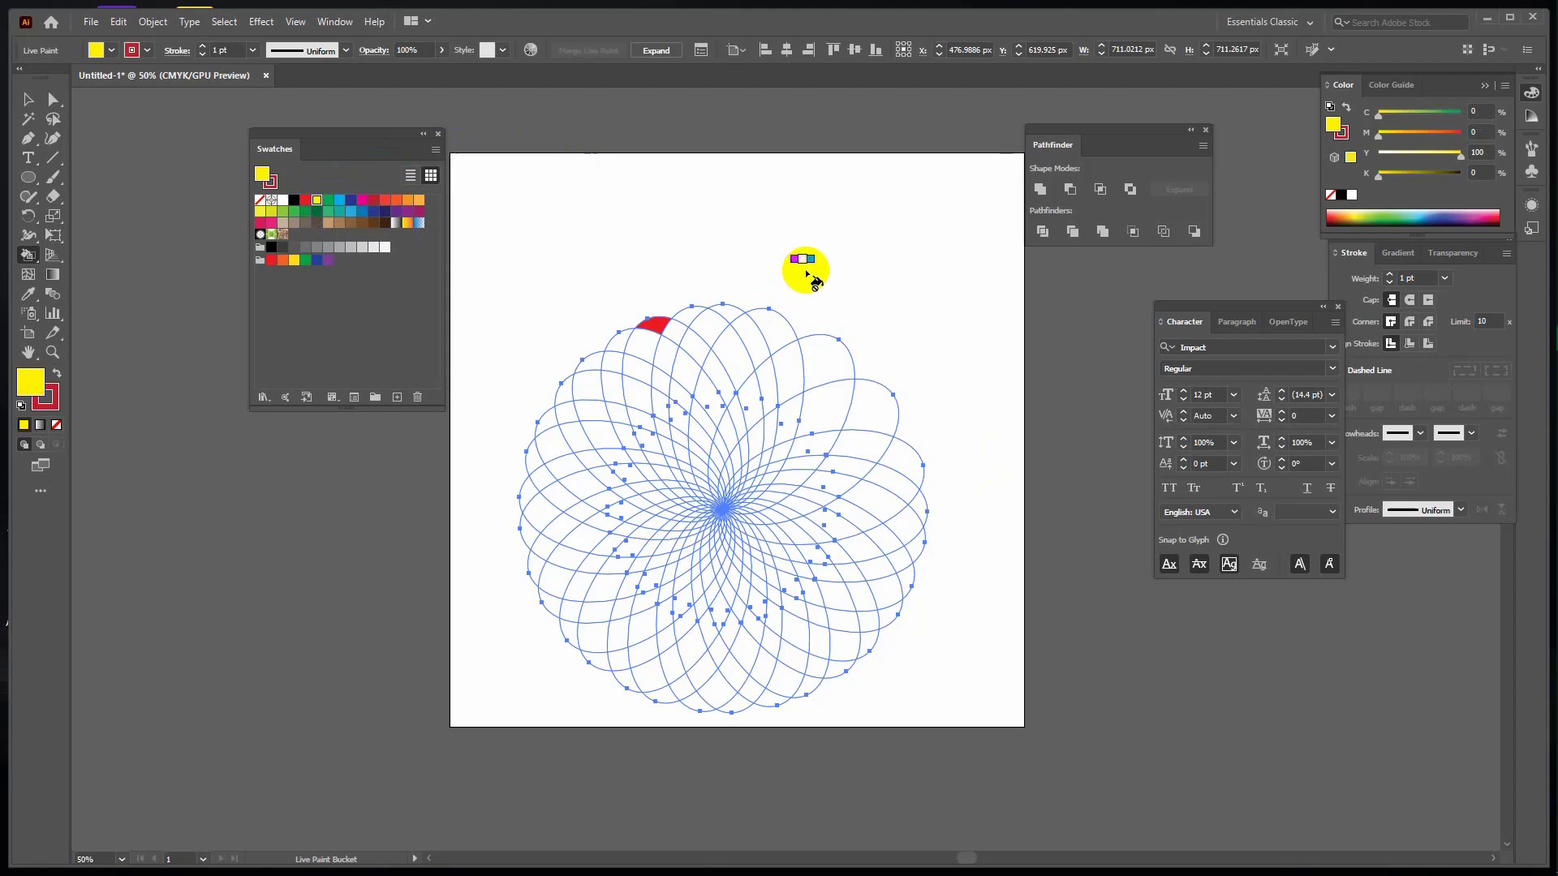
click(678, 336)
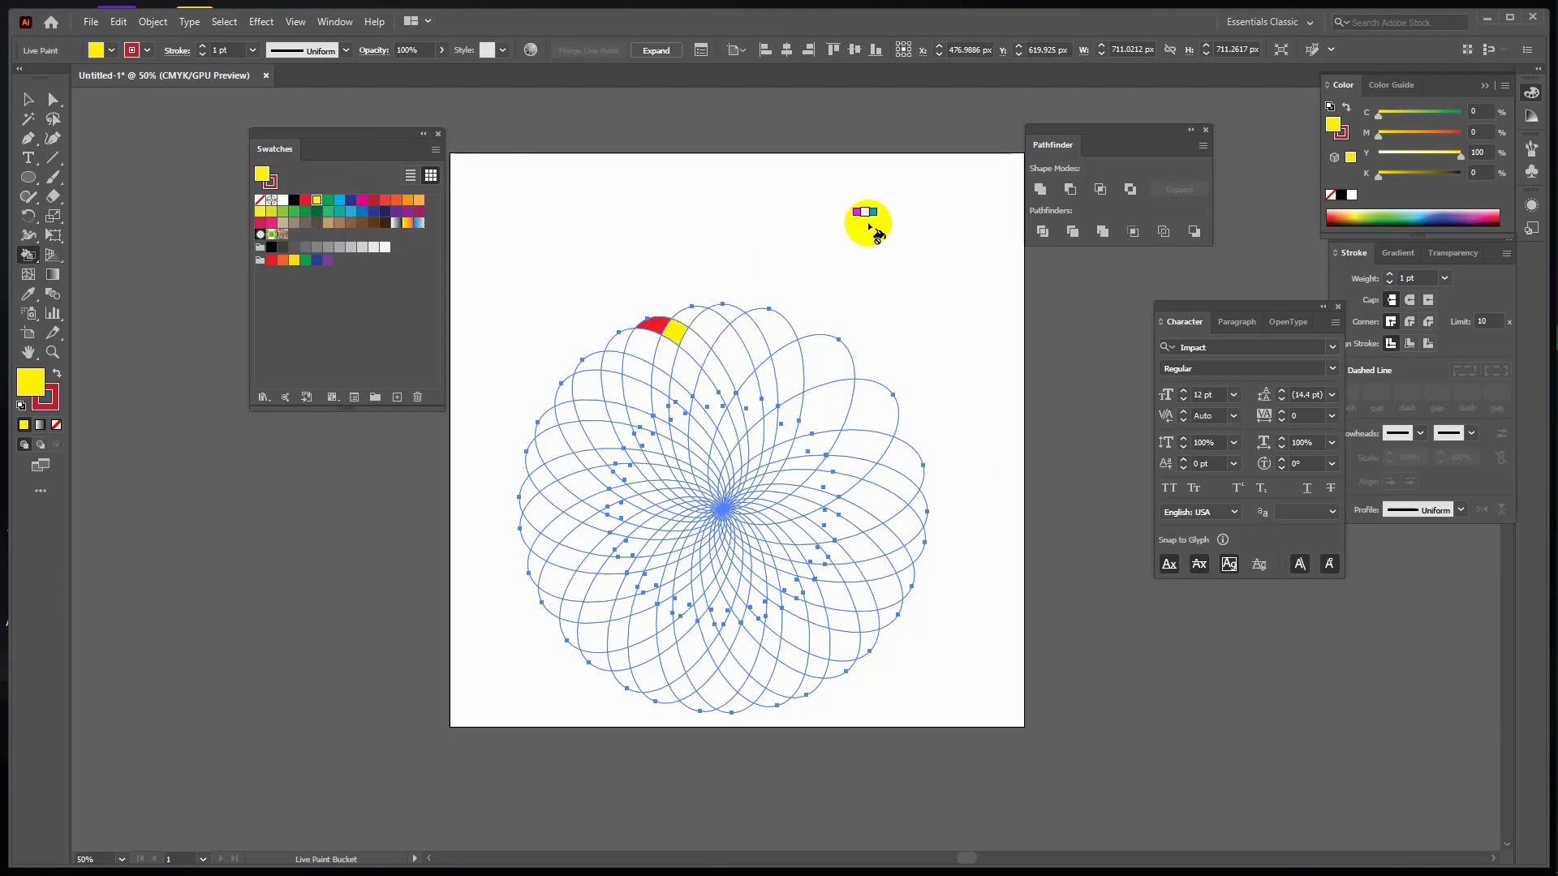
Paint the next four regions clockwise along the flower's upper edge green, cyan, dark blue and magenta, using consecutive swatches.
key(Right)
click(687, 313)
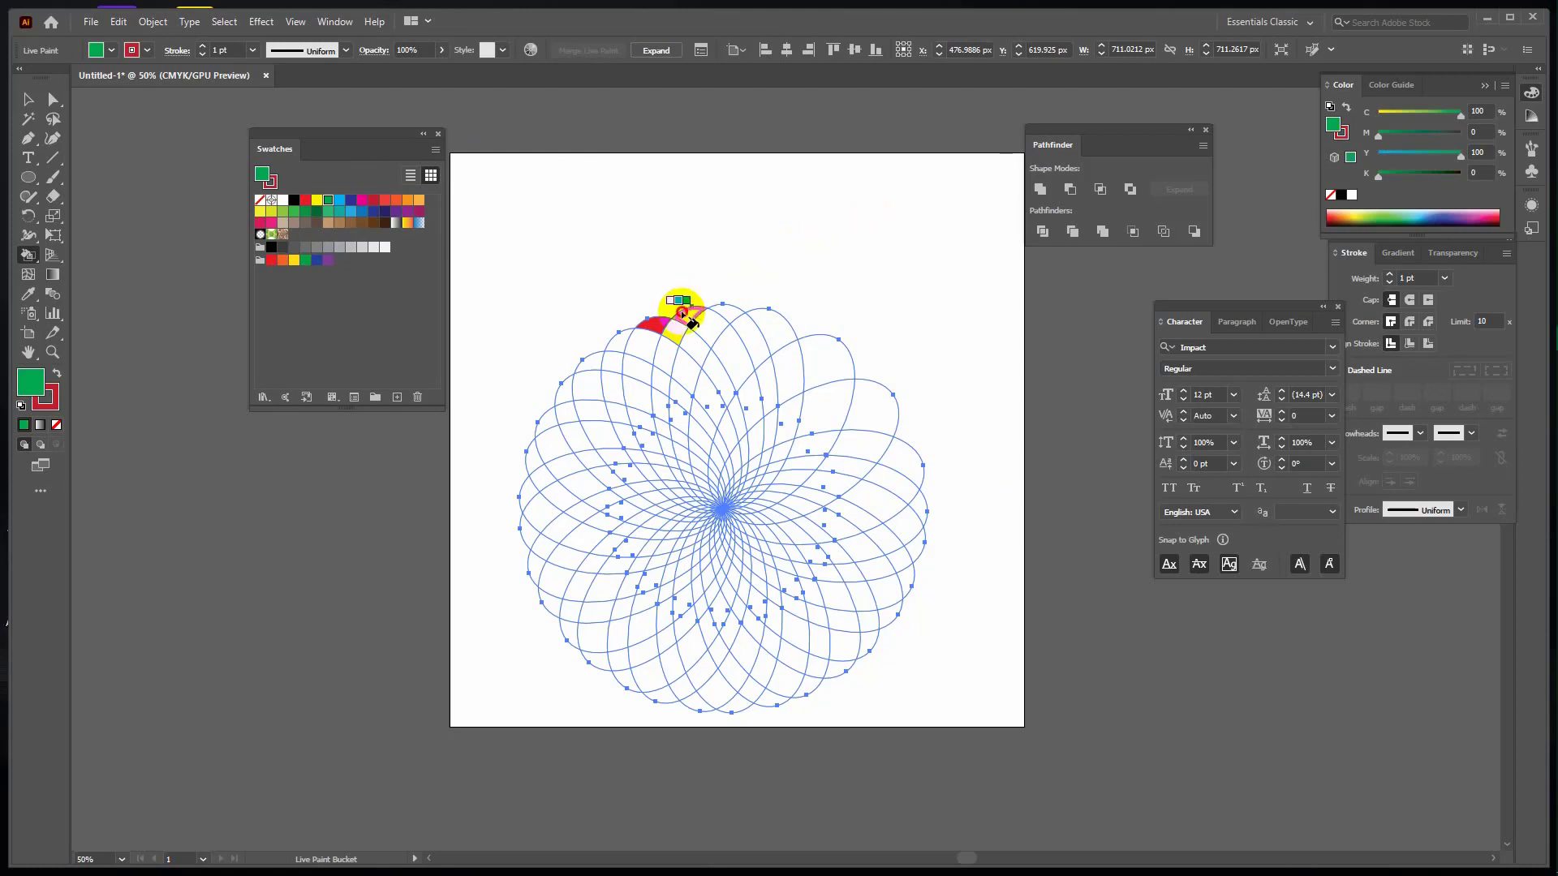
key(Right)
click(718, 319)
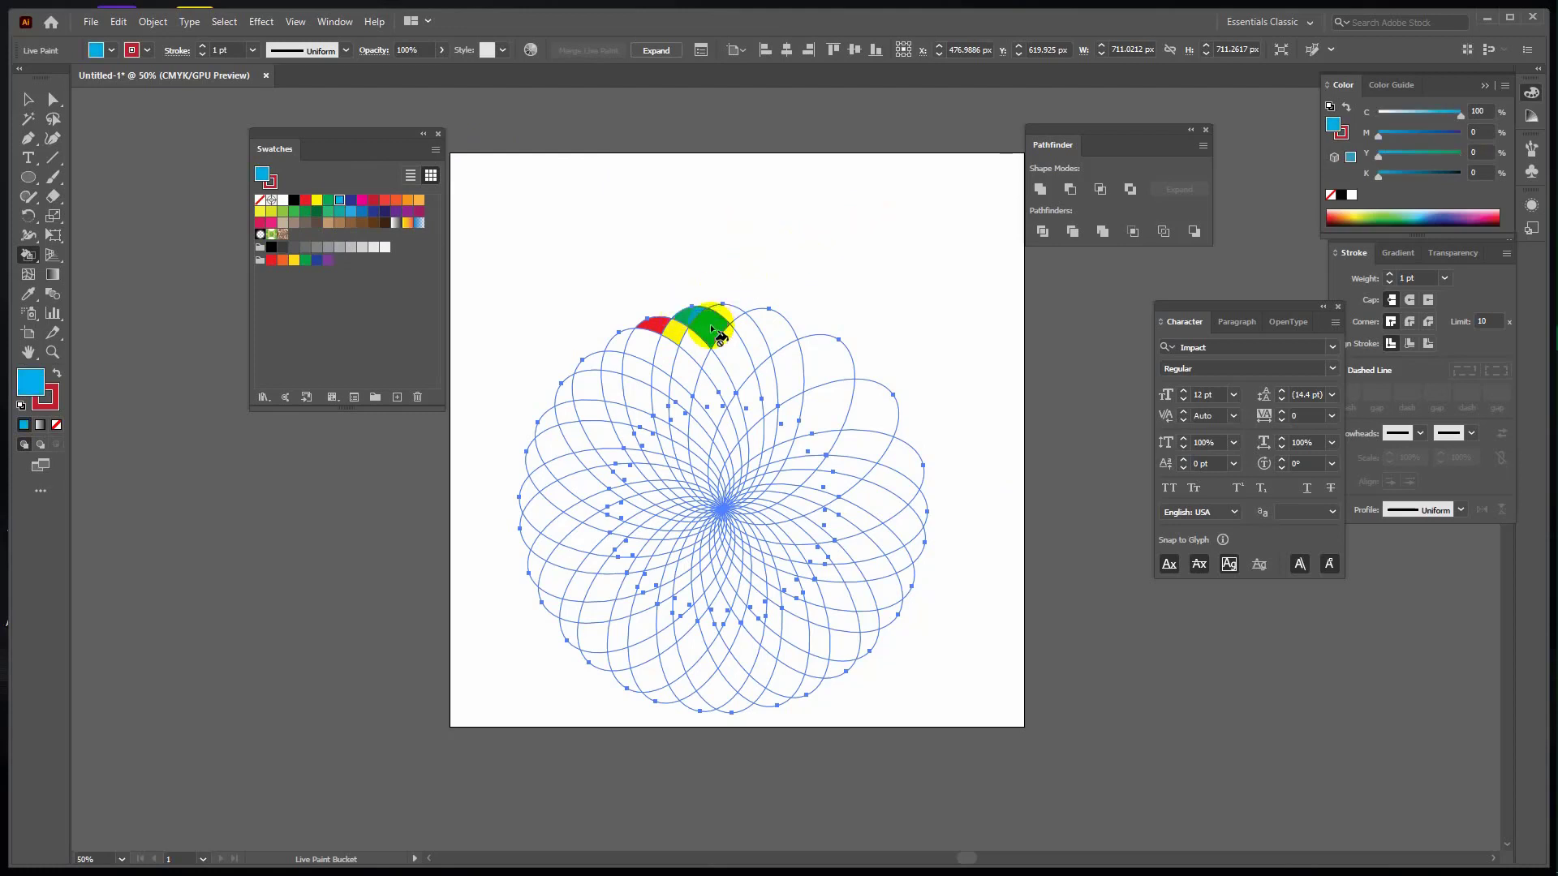
key(Right)
click(730, 316)
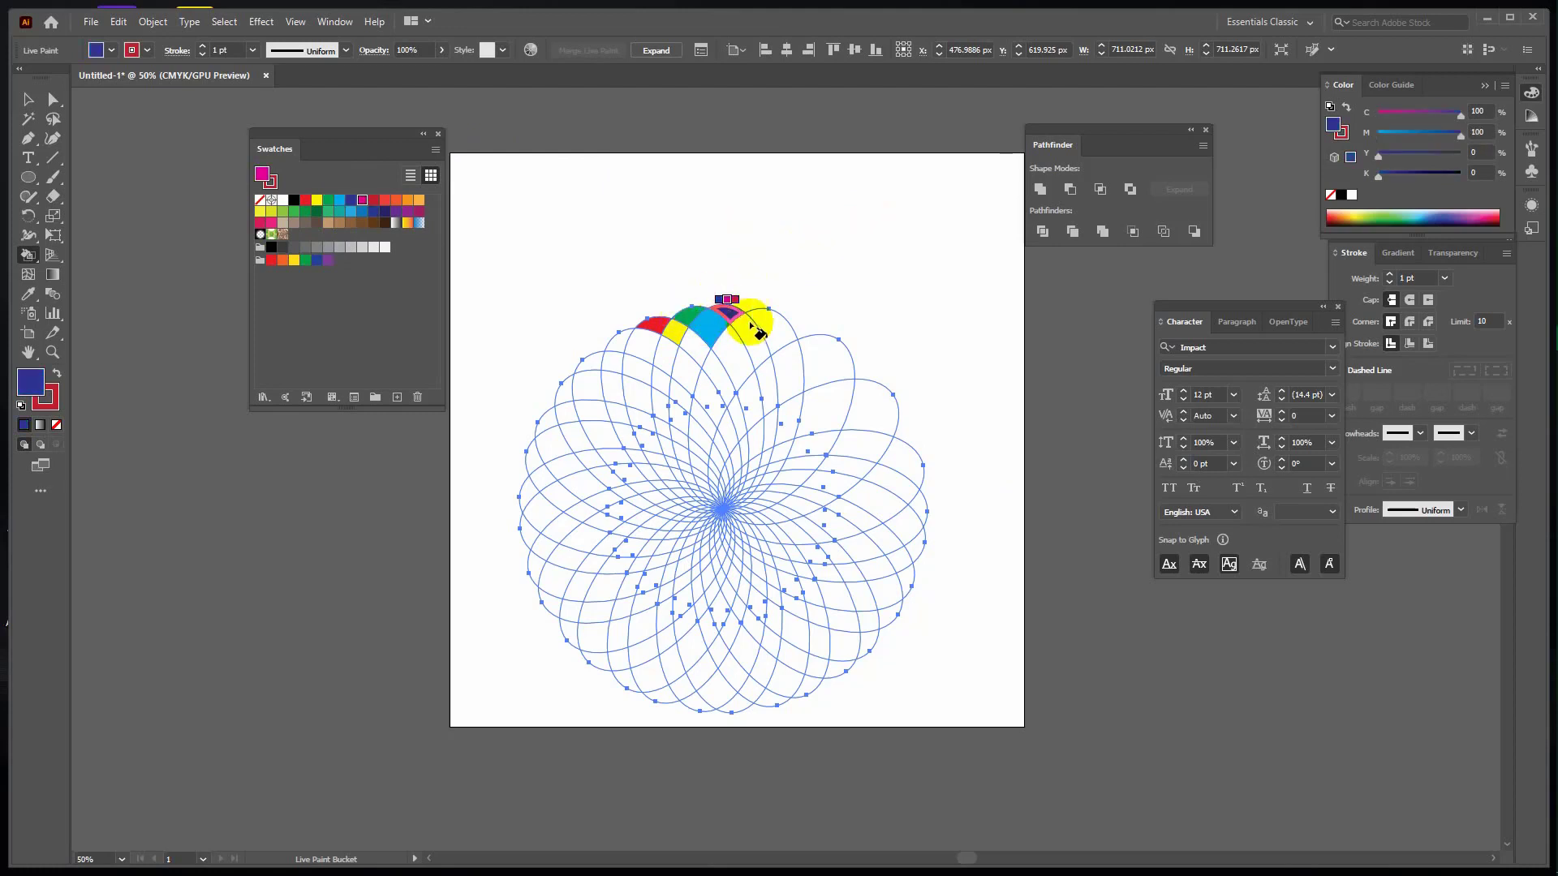
key(Right)
click(759, 339)
Continue painting the upper-right petal regions with consecutive swatches from dark red through red-orange and orange to light orange.
key(Right)
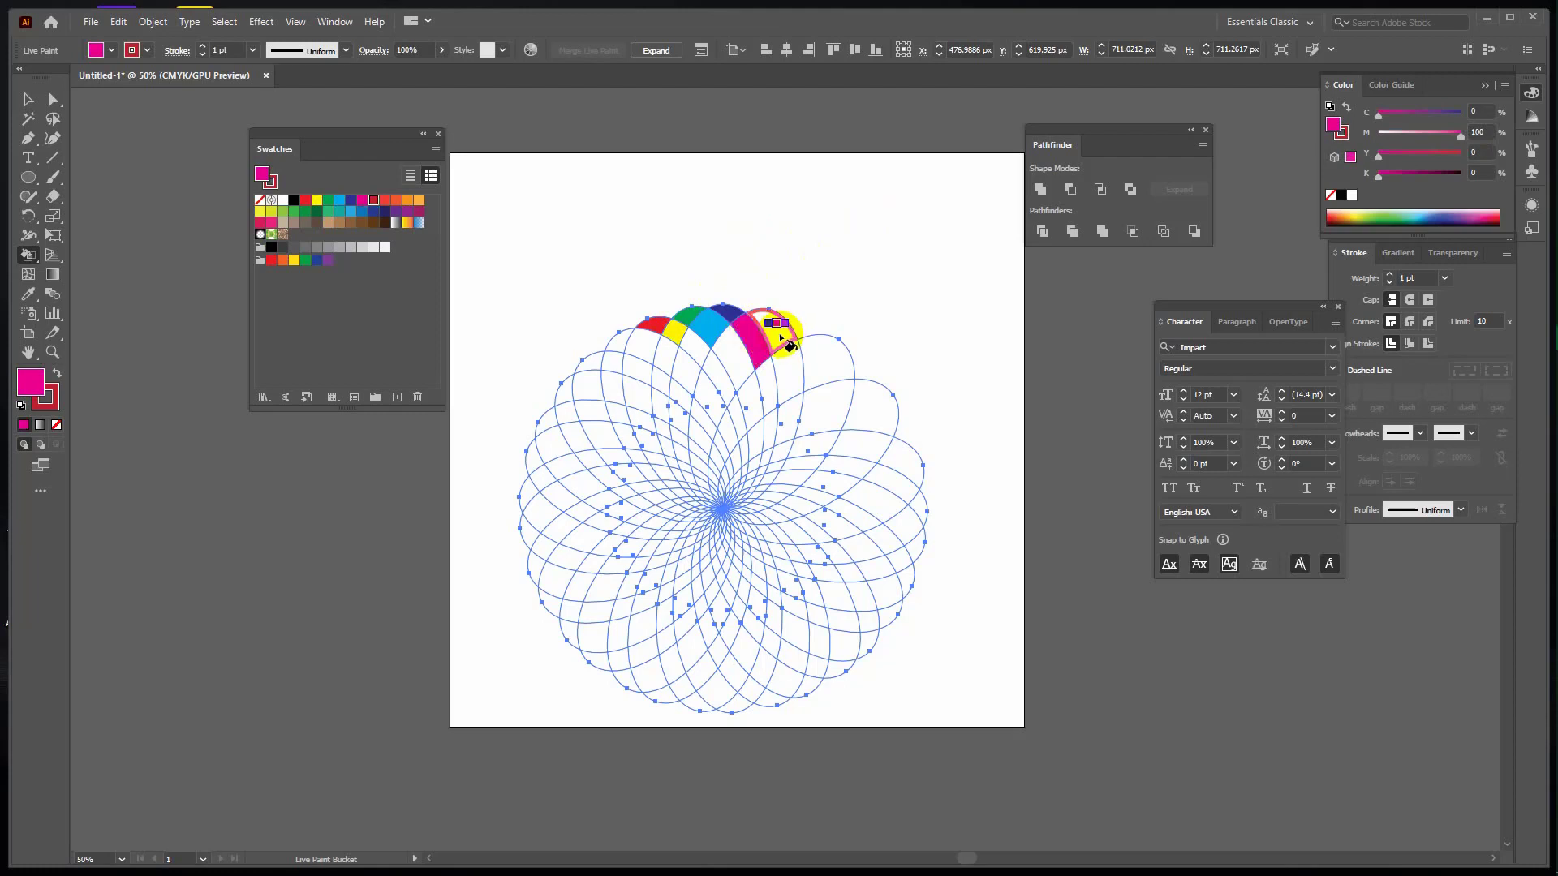
click(781, 339)
key(Right)
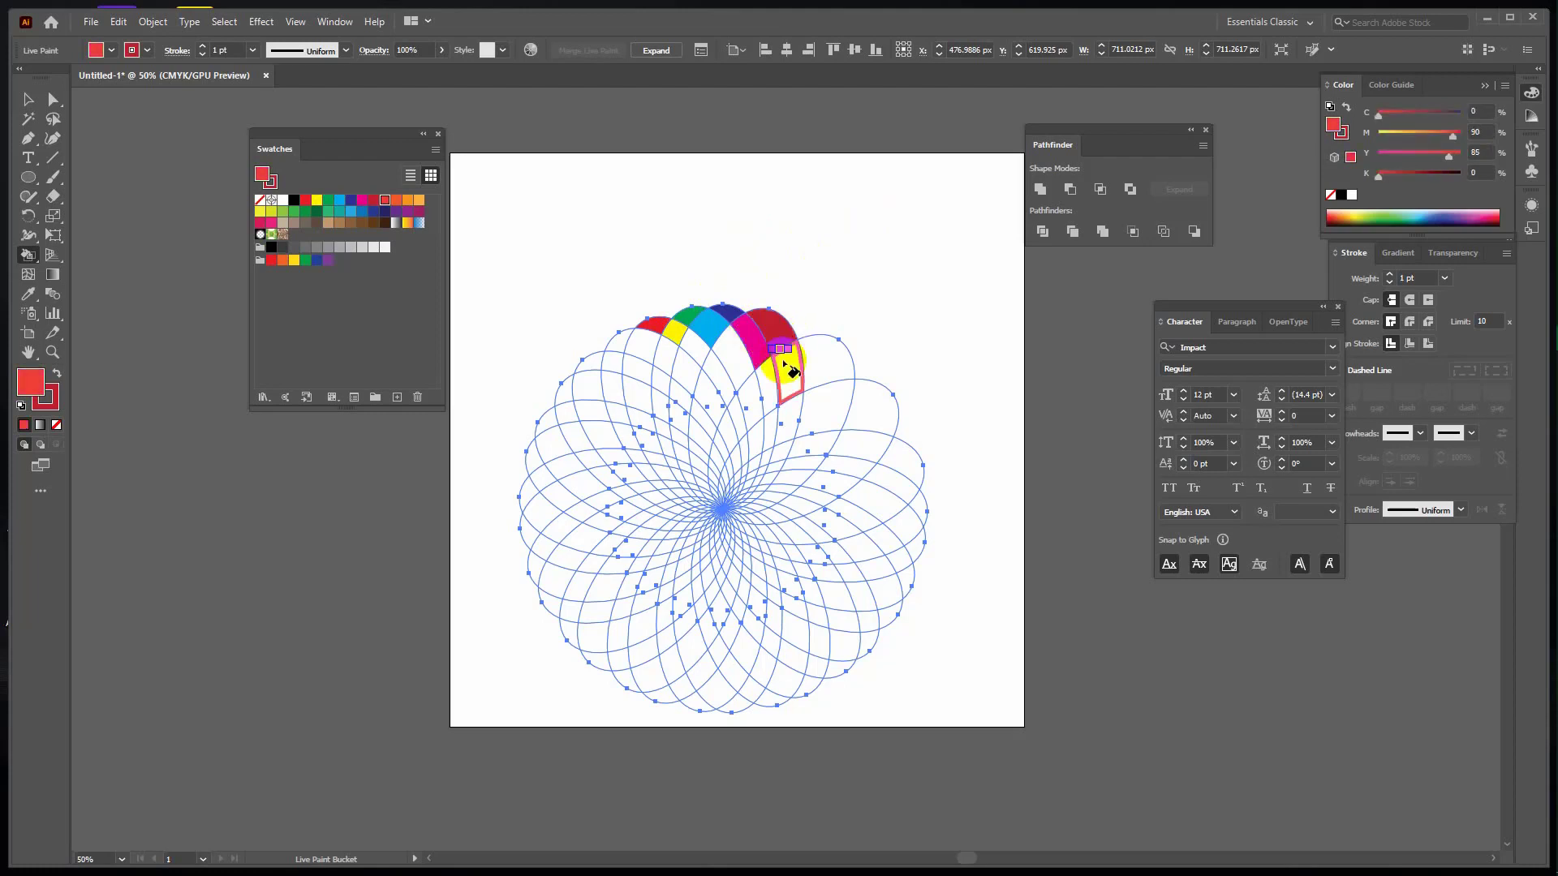
click(785, 363)
key(Right)
click(833, 362)
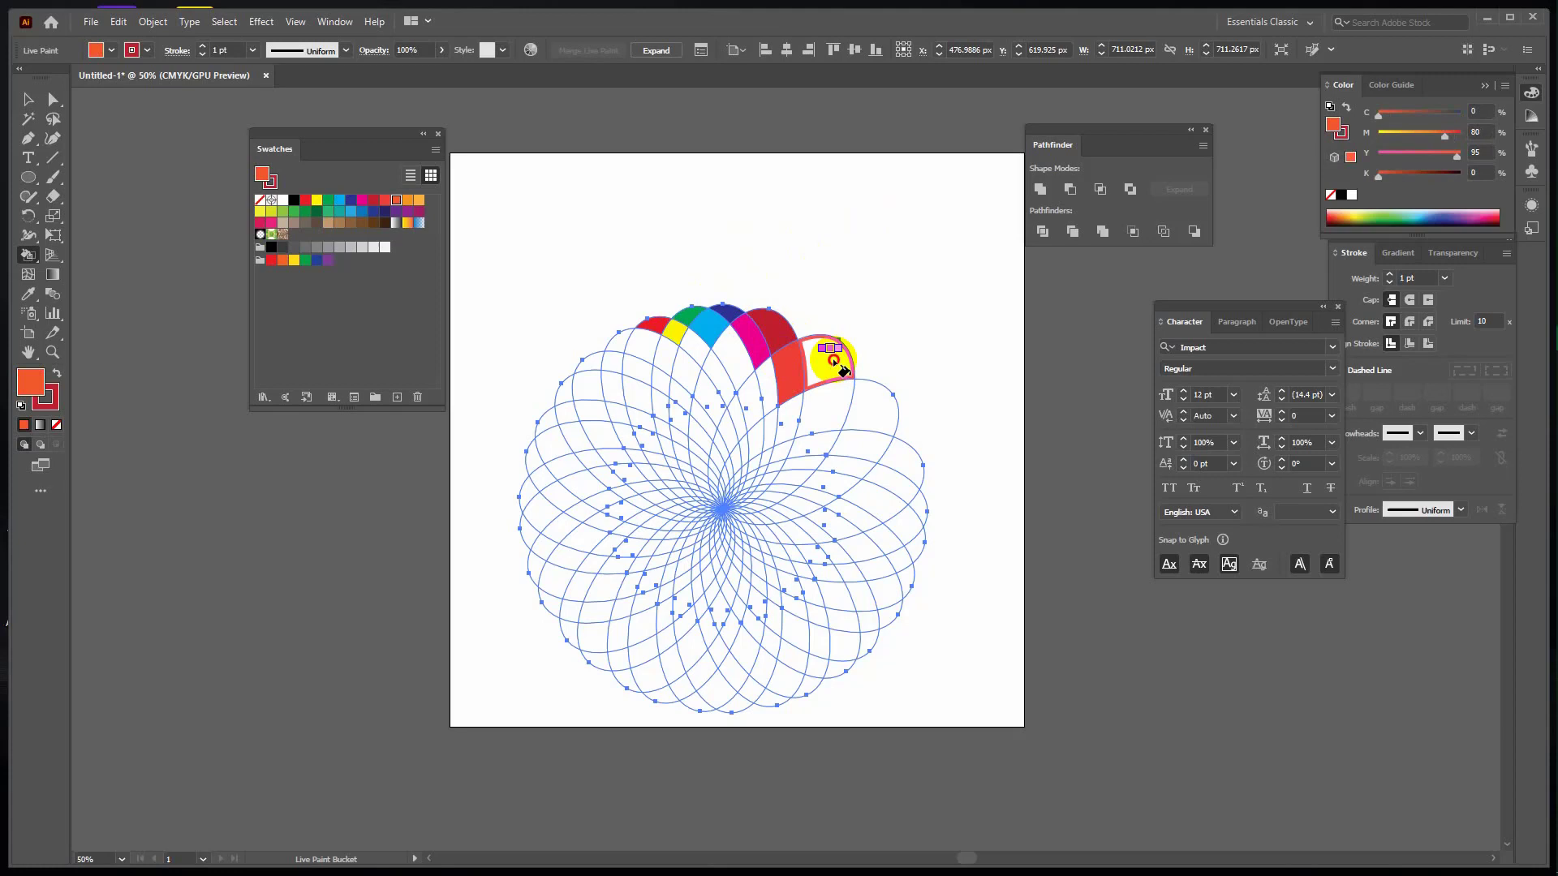
key(Right)
click(827, 406)
click(873, 412)
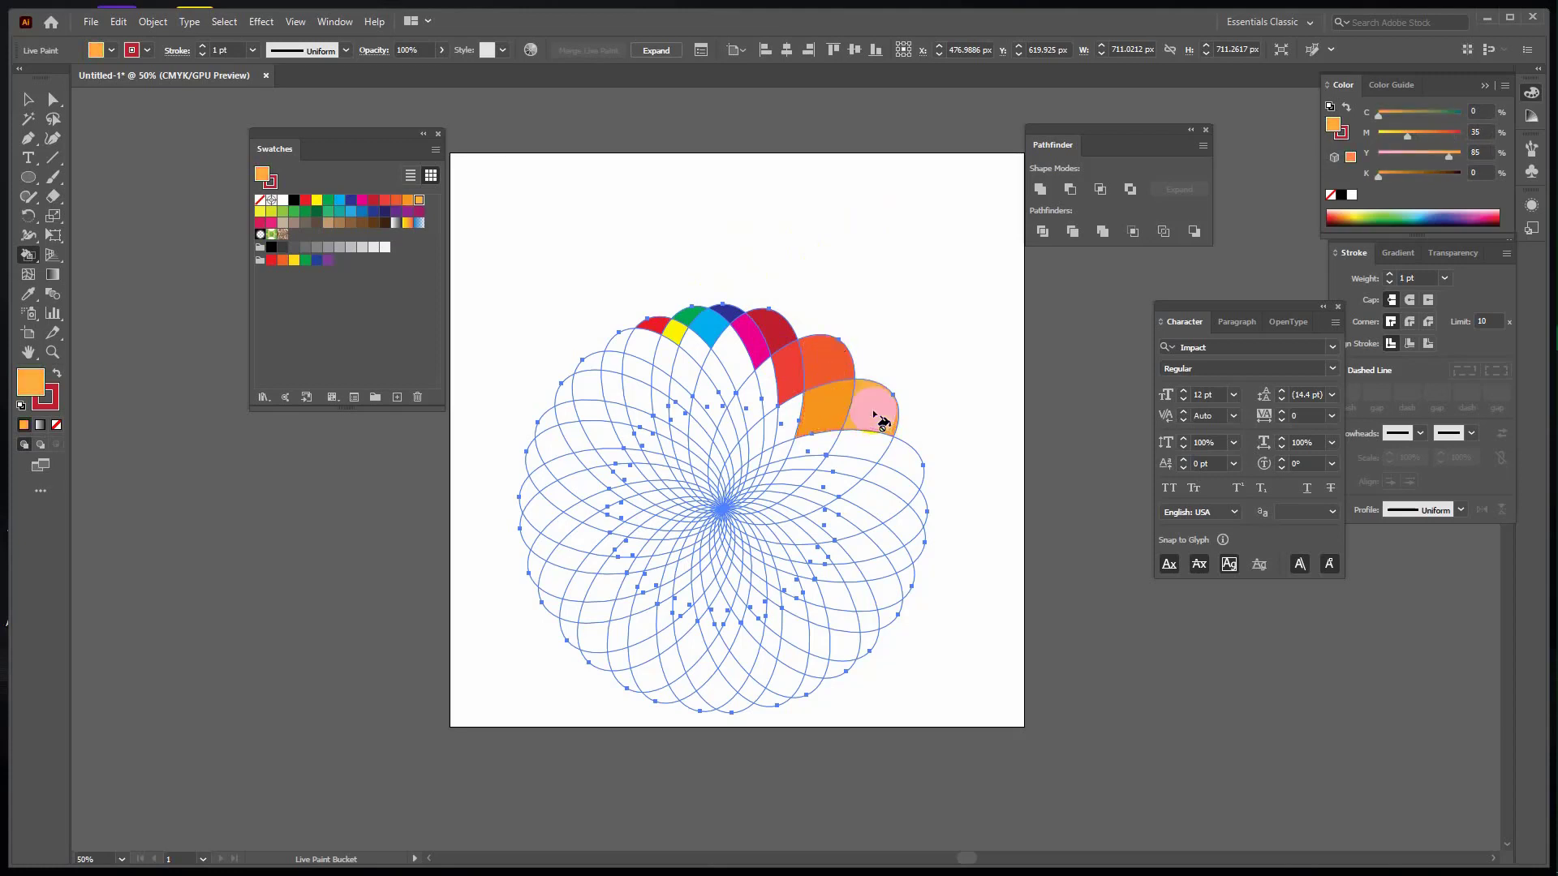
Paint the regions of the upper-left petal, left of the red one, with the consecutive yellow, yellow-green and light green swatches.
key(Right)
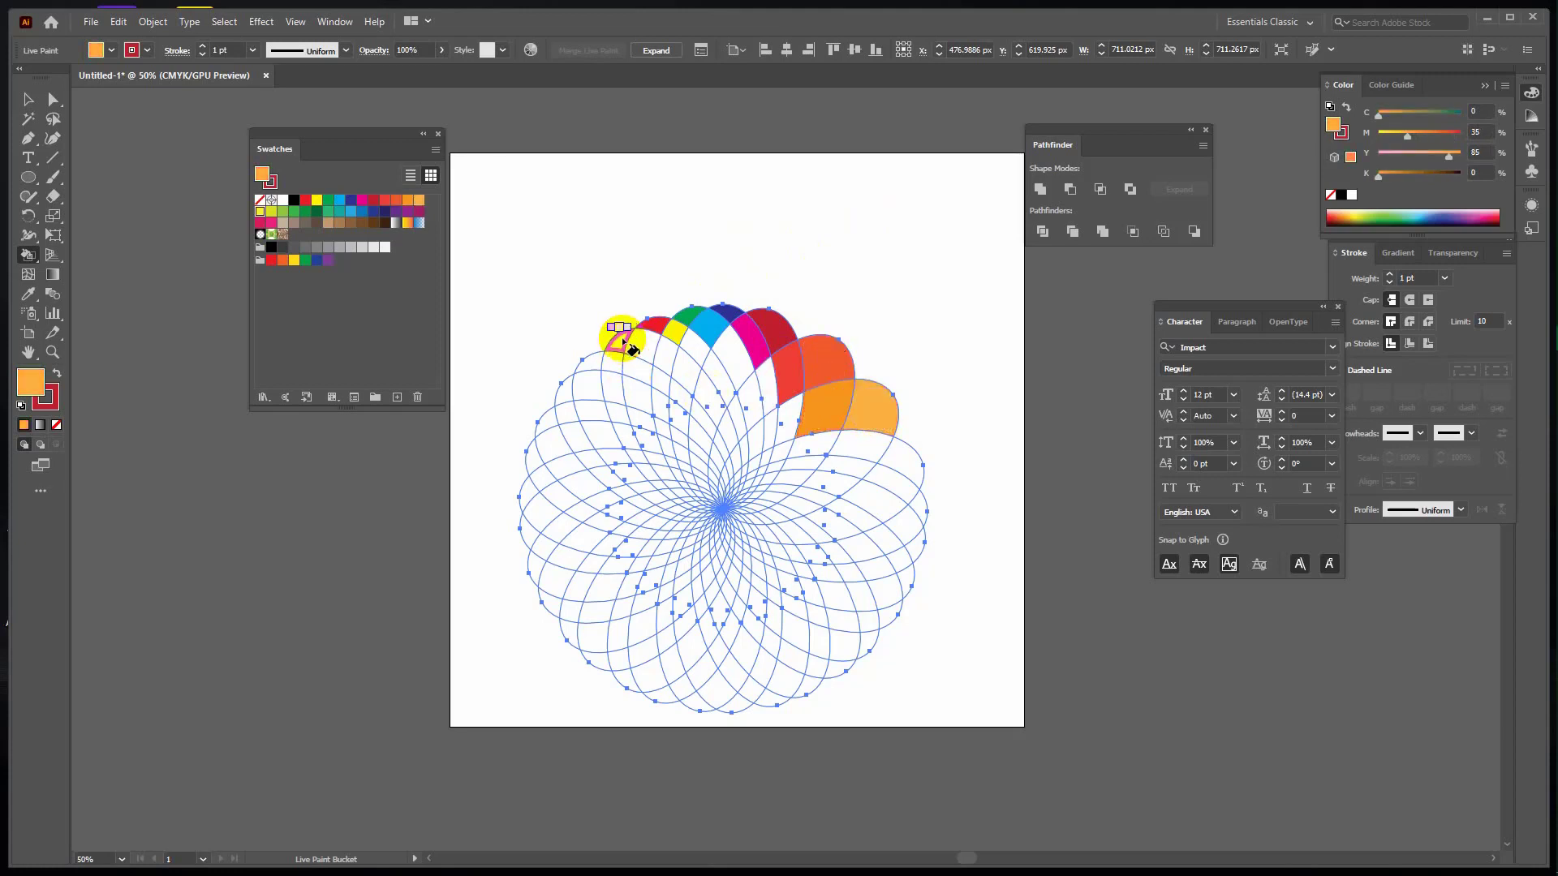
click(623, 341)
key(Right)
click(640, 344)
click(634, 367)
Paint the inner regions below the upper-left petals with consecutive green swatches, from light green to dark green.
key(Right)
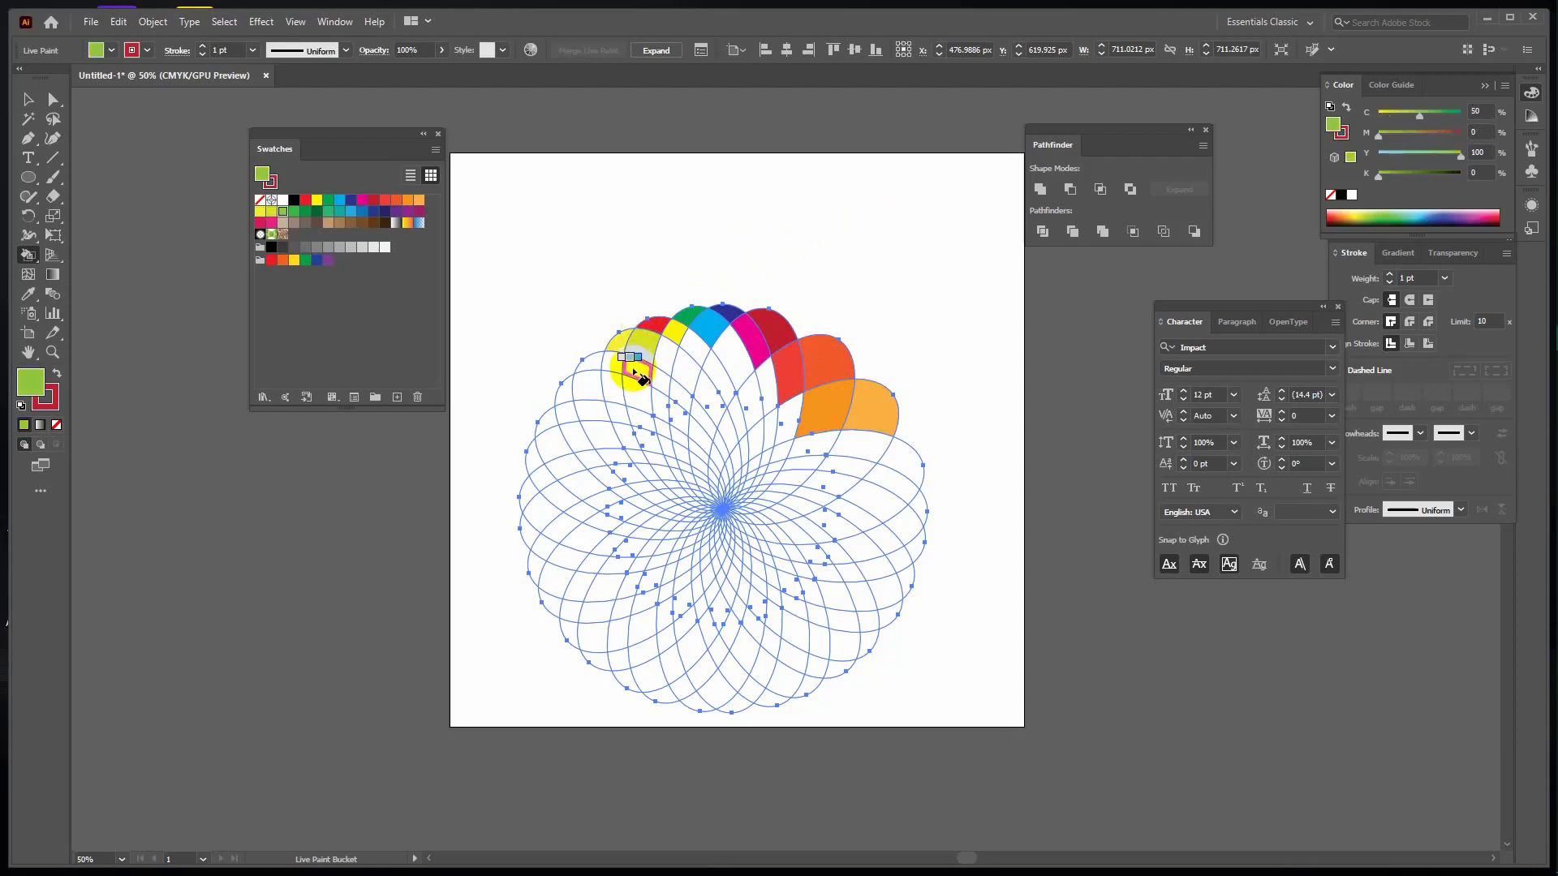
click(661, 357)
key(Right)
click(683, 368)
key(Right)
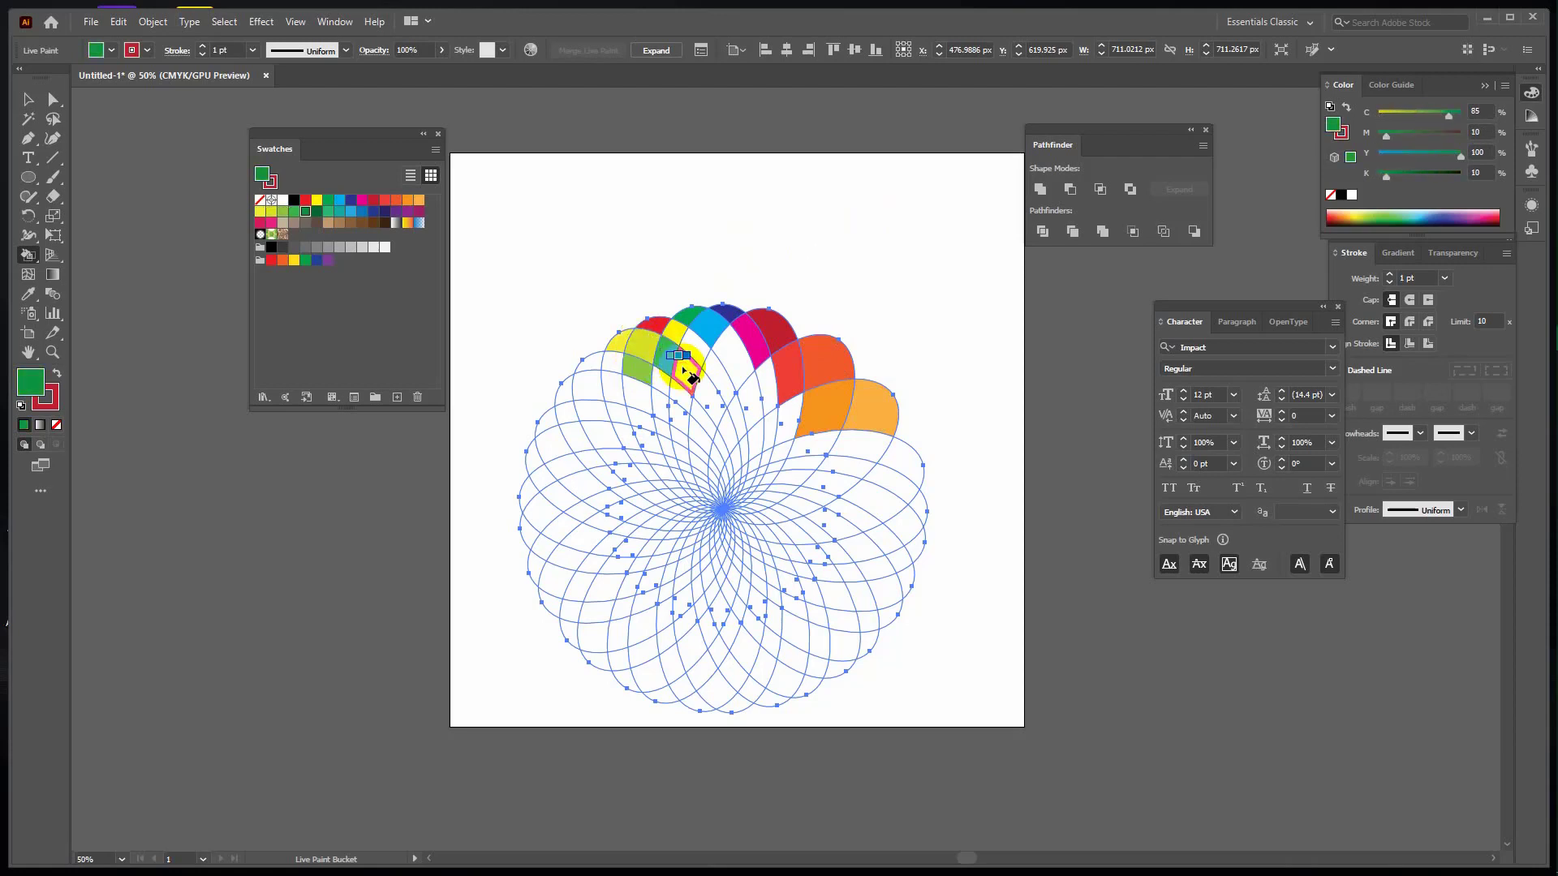
click(683, 369)
key(Right)
click(675, 394)
key(Right)
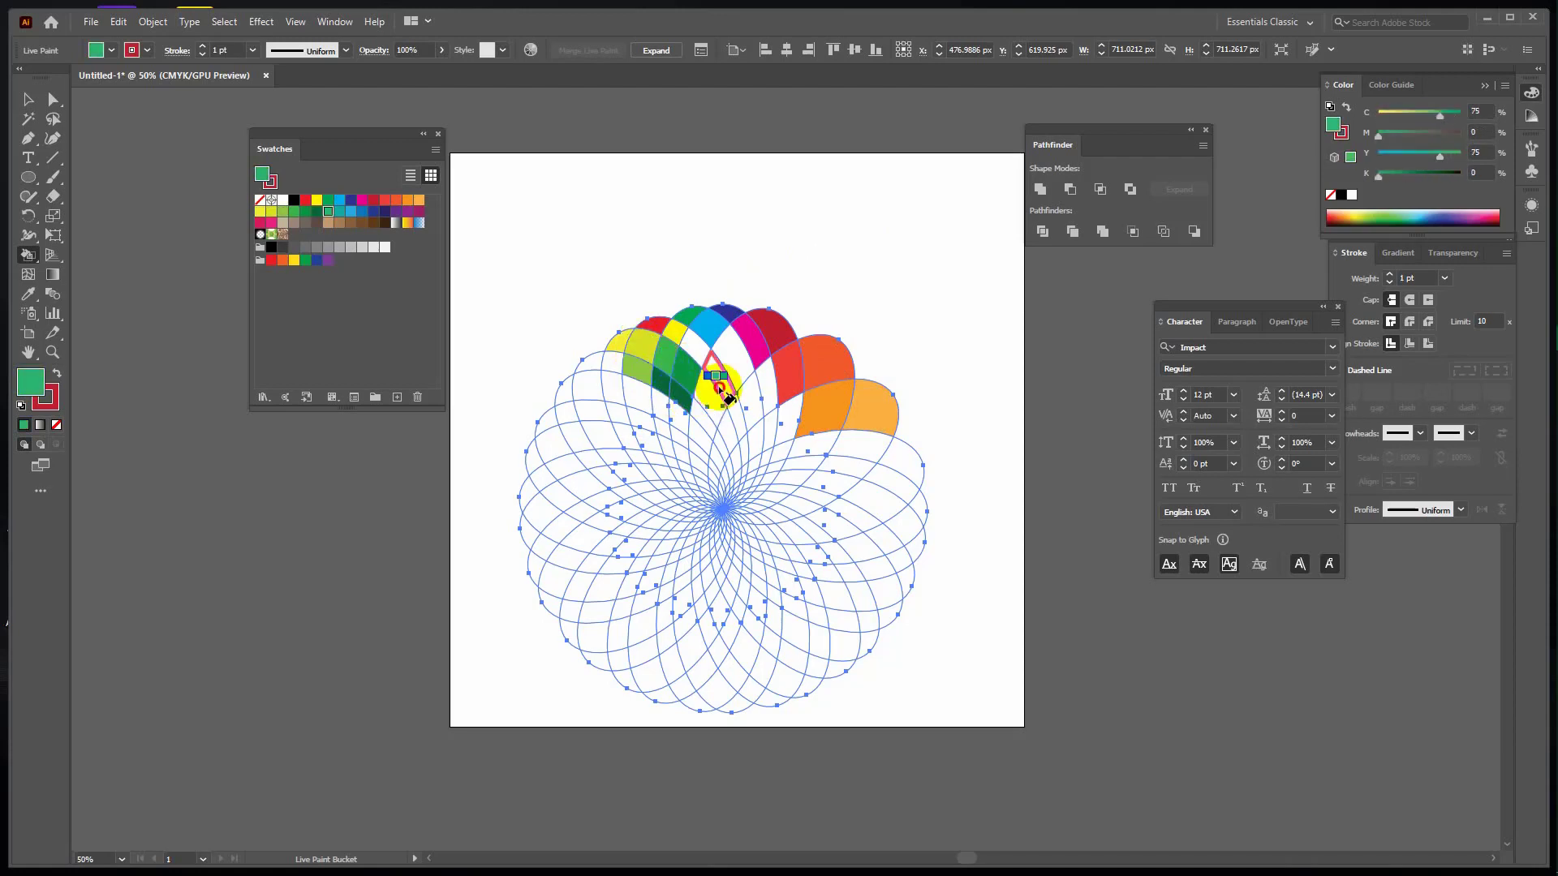
Paint the next inner regions below the top petals with consecutive teal and blue swatches, down to dark navy toward the flower's centre.
click(716, 377)
key(Right)
click(734, 351)
key(Right)
click(690, 348)
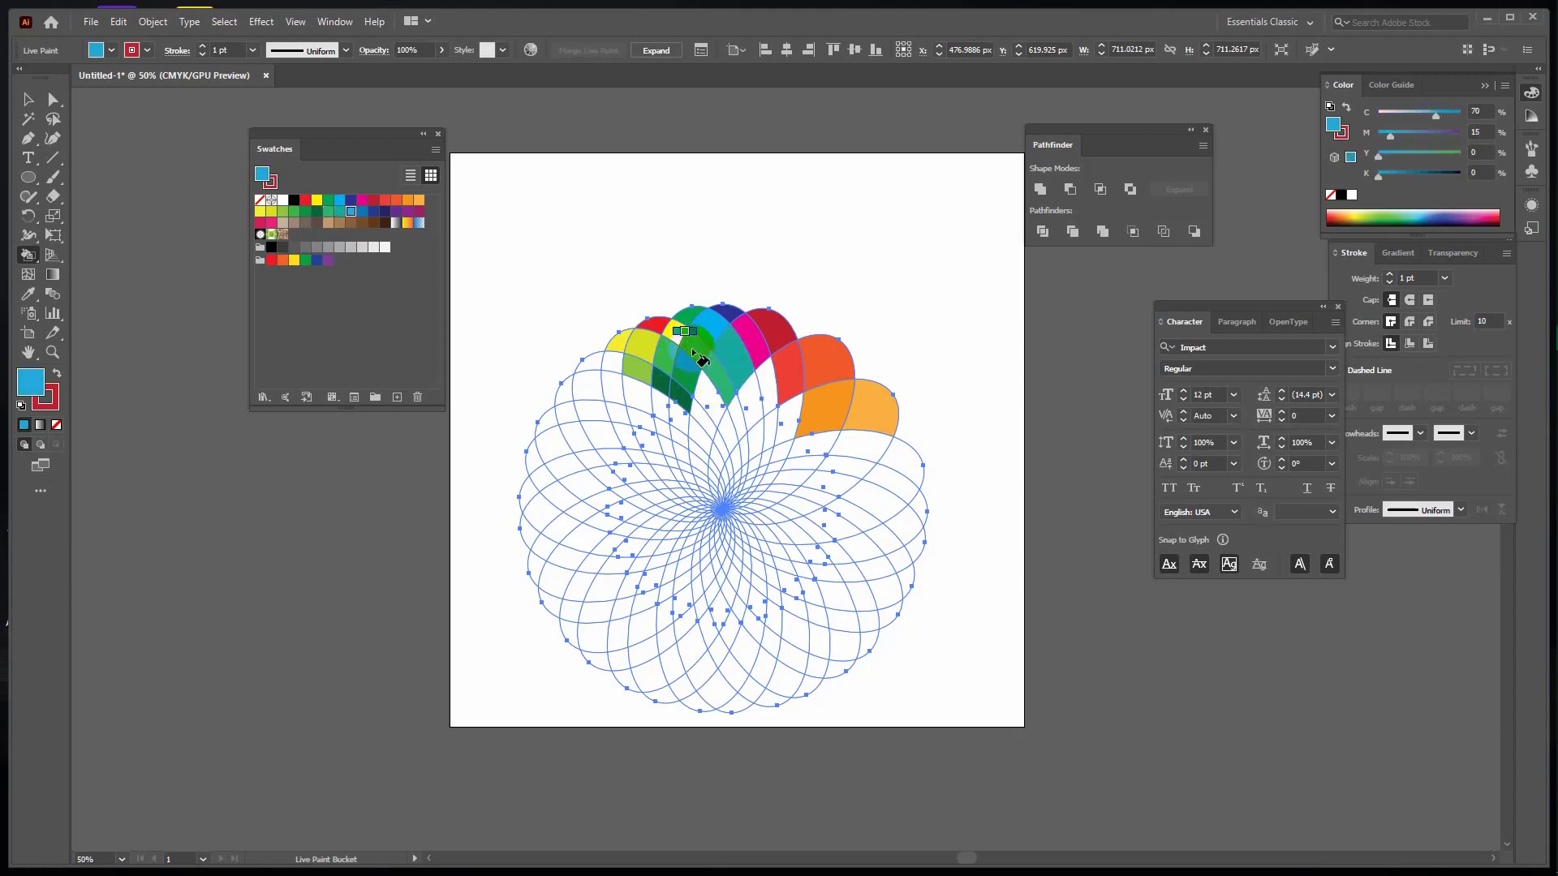
key(Right)
key(Right)
click(705, 418)
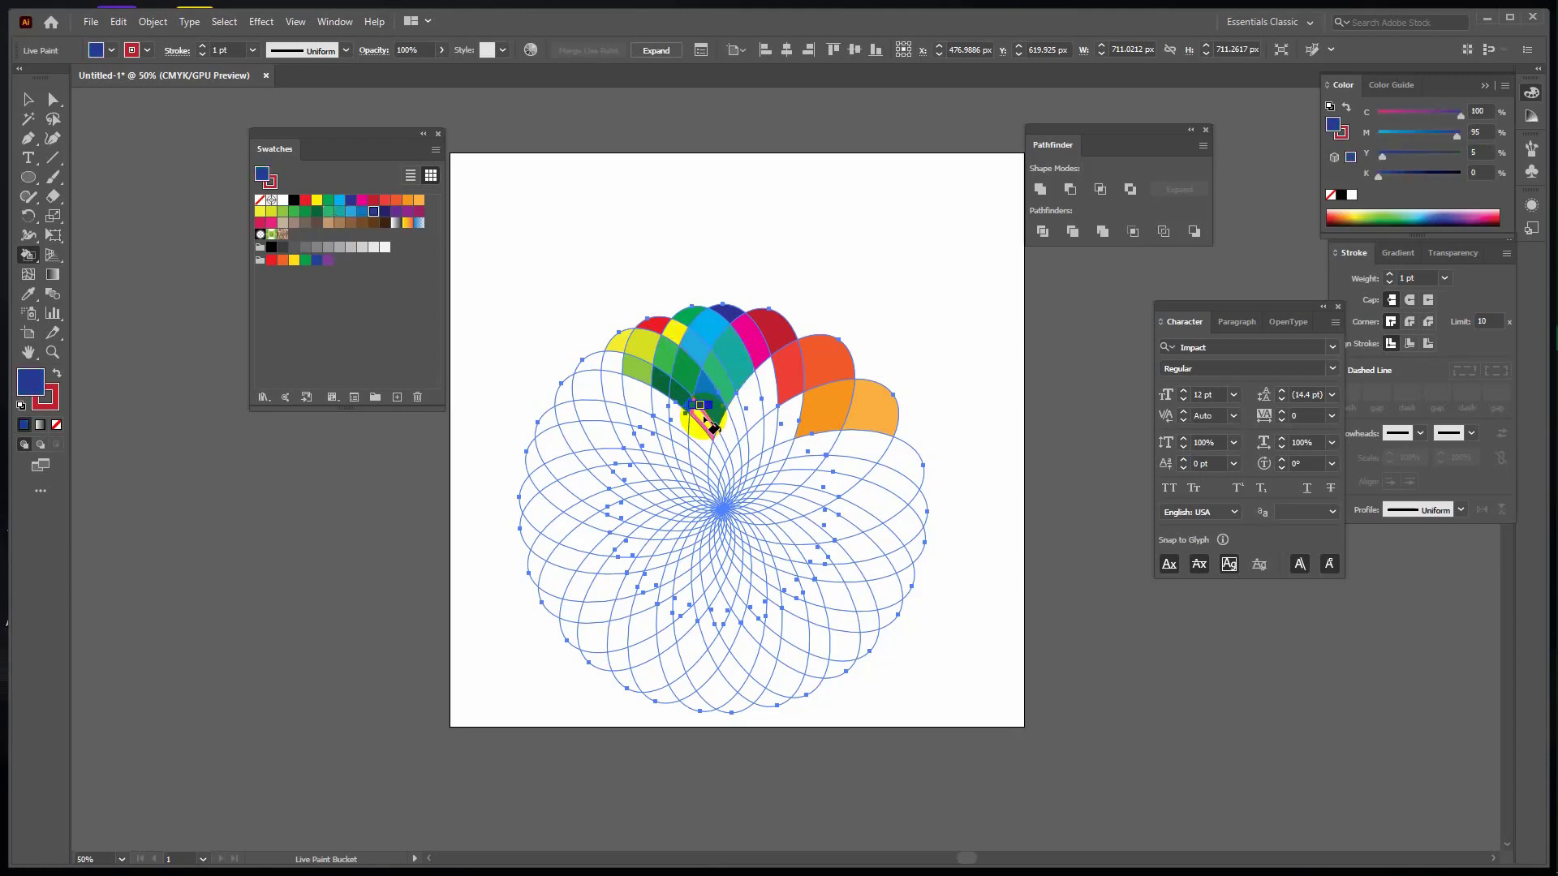
key(Right)
key(Right)
Paint the inner regions above the flower's centre with consecutive swatches from purple to magenta, working outward toward the upper-right petals.
click(725, 435)
key(Right)
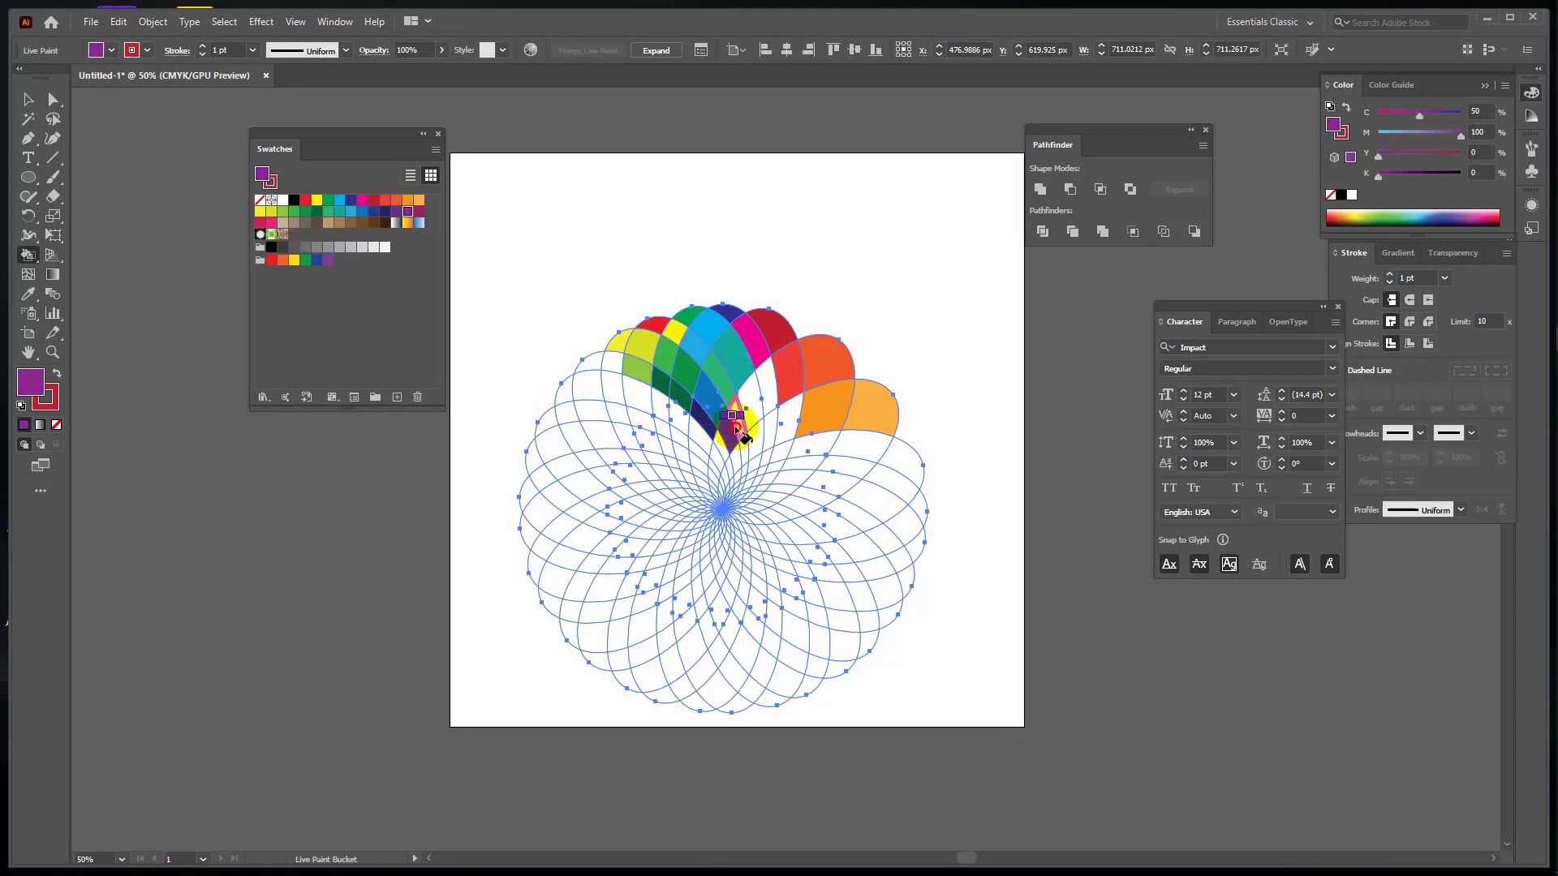
click(738, 415)
key(Right)
click(752, 396)
key(Right)
click(771, 388)
key(Right)
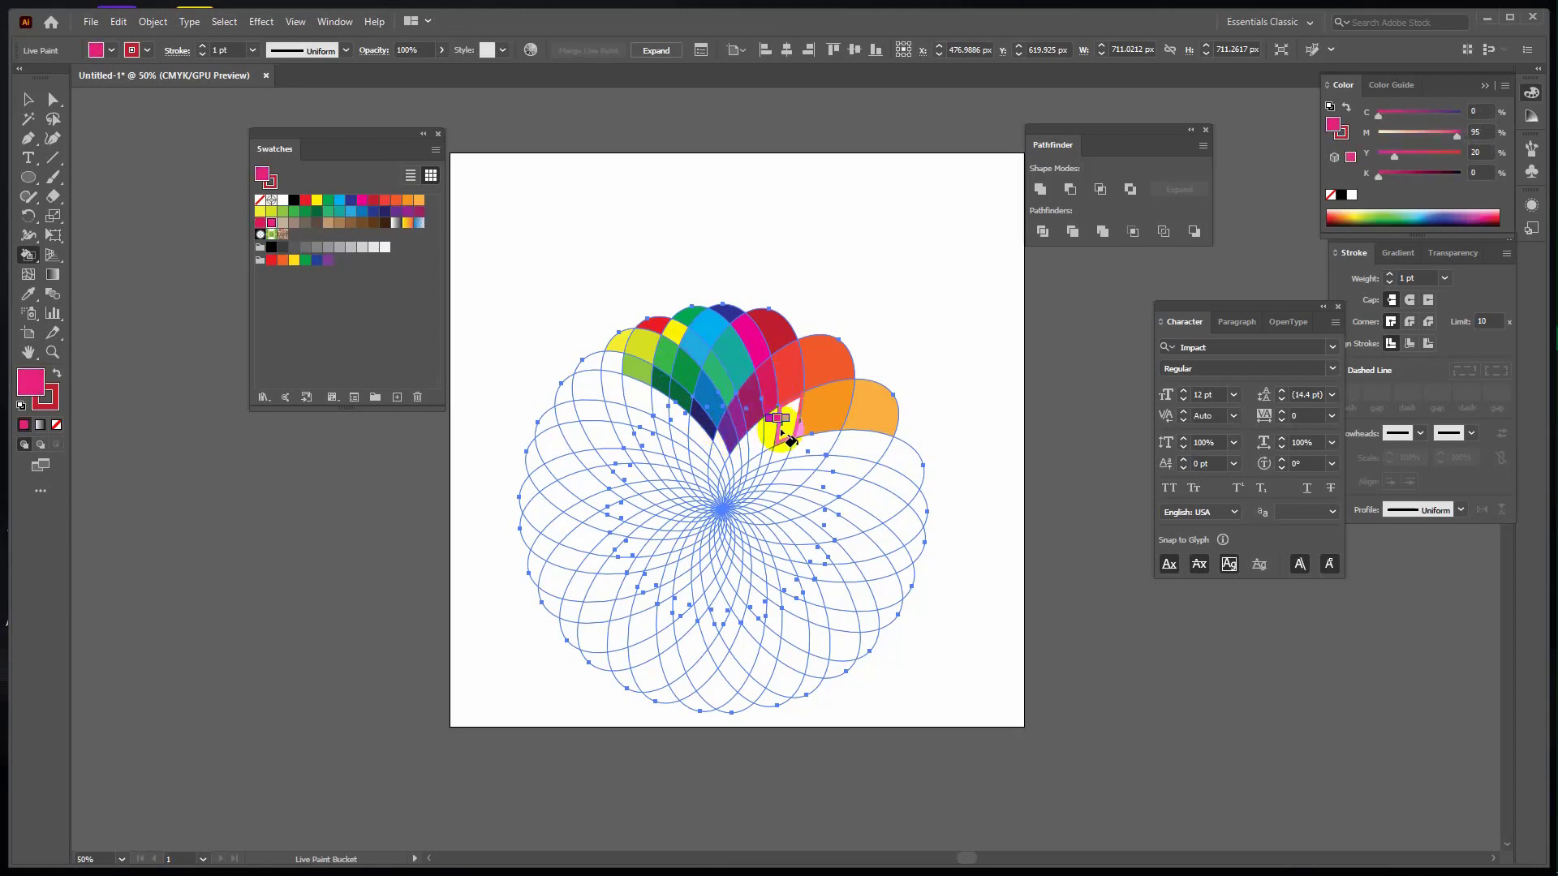
Paint three adjacent inner regions below the red-orange petal with the consecutive pink, beige and gray-brown swatches.
click(783, 426)
key(Right)
click(770, 433)
key(Right)
click(760, 439)
key(Right)
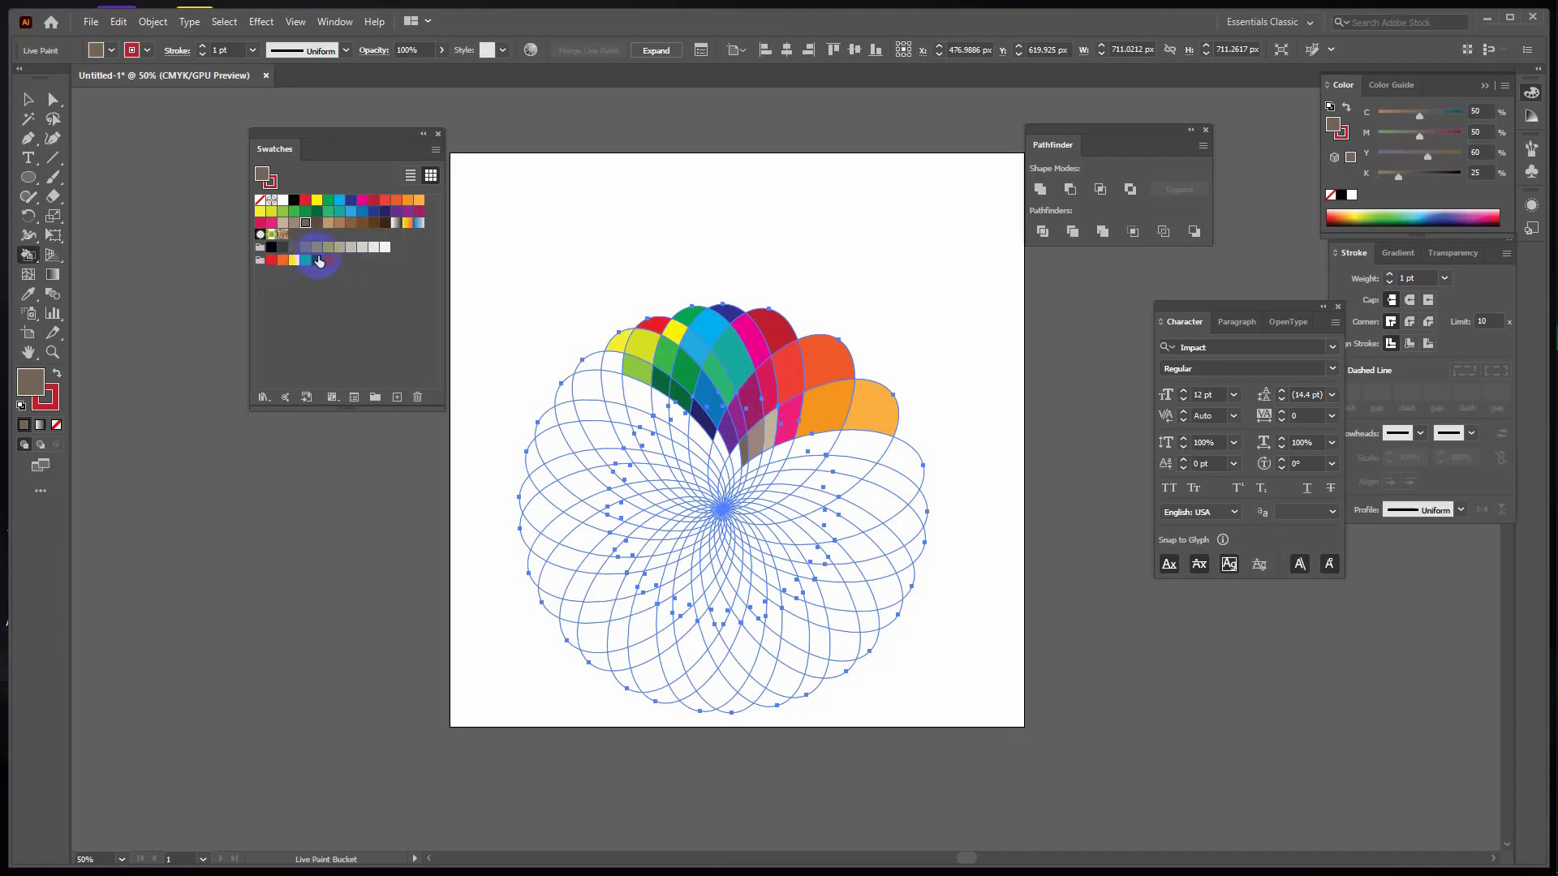
Paint two rows of regions below the orange petals with consecutive brown swatches, from dark taupe through tan to brown.
click(804, 456)
key(Right)
key(Right)
click(848, 448)
key(Right)
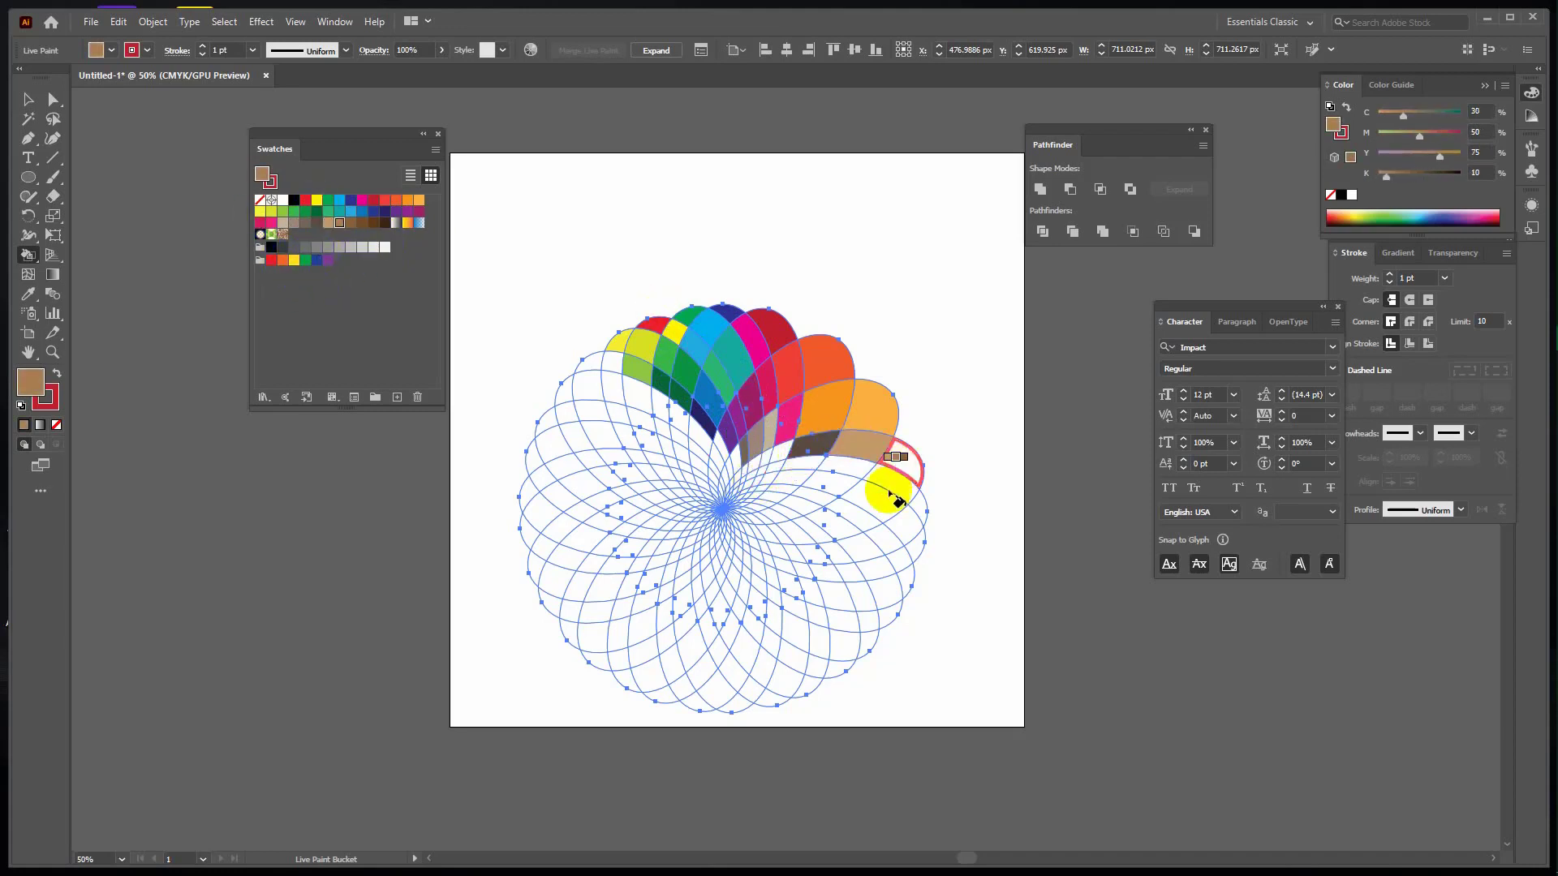
click(896, 469)
click(894, 485)
key(Right)
click(852, 468)
key(Right)
click(814, 463)
key(Right)
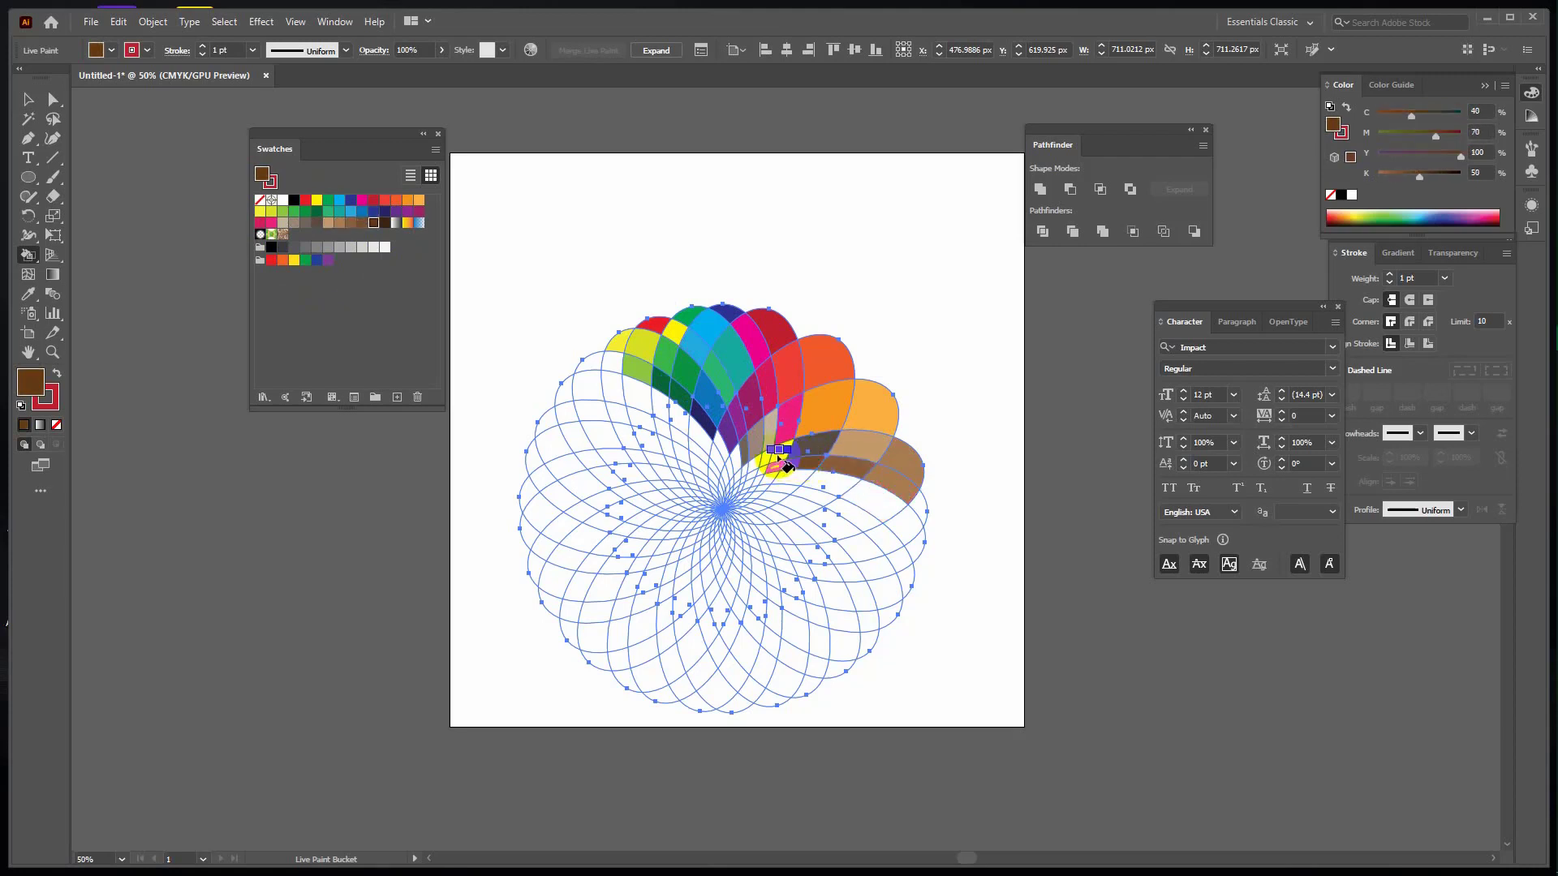
Paint the small regions just above the centre with the darkest brown swatches and the white-black, orange-yellow and blue gradient swatches.
click(777, 456)
key(Right)
click(767, 456)
key(Right)
click(748, 464)
key(Right)
click(737, 469)
key(Right)
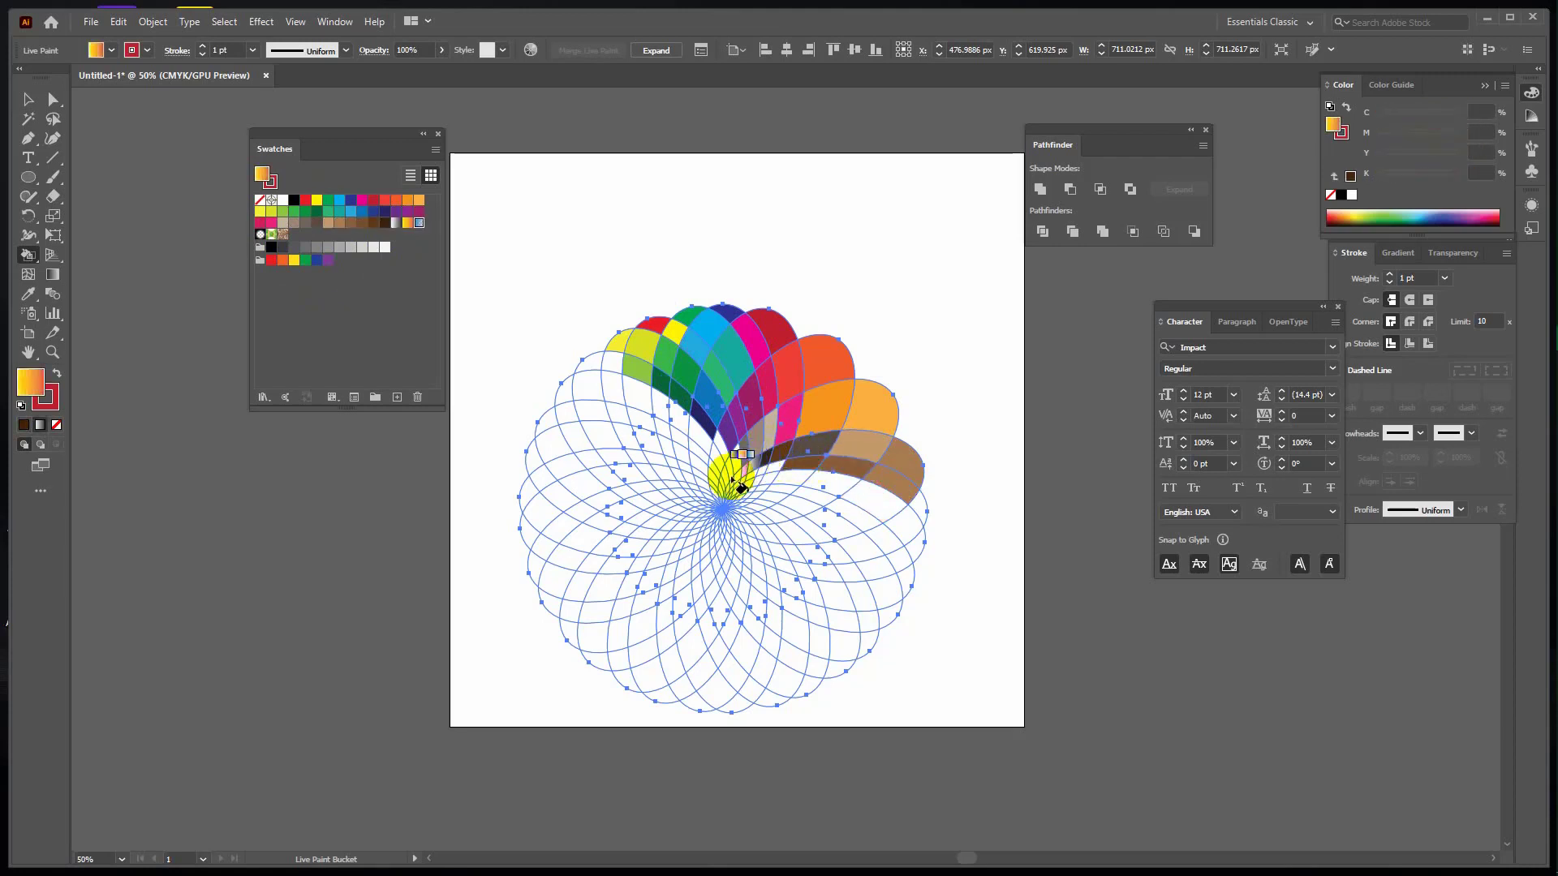
click(730, 477)
key(Right)
Fill the row of regions below the brown ones with the soft black radial gradient, green foliage pattern and brown floral pattern swatches.
click(789, 478)
click(824, 482)
key(Right)
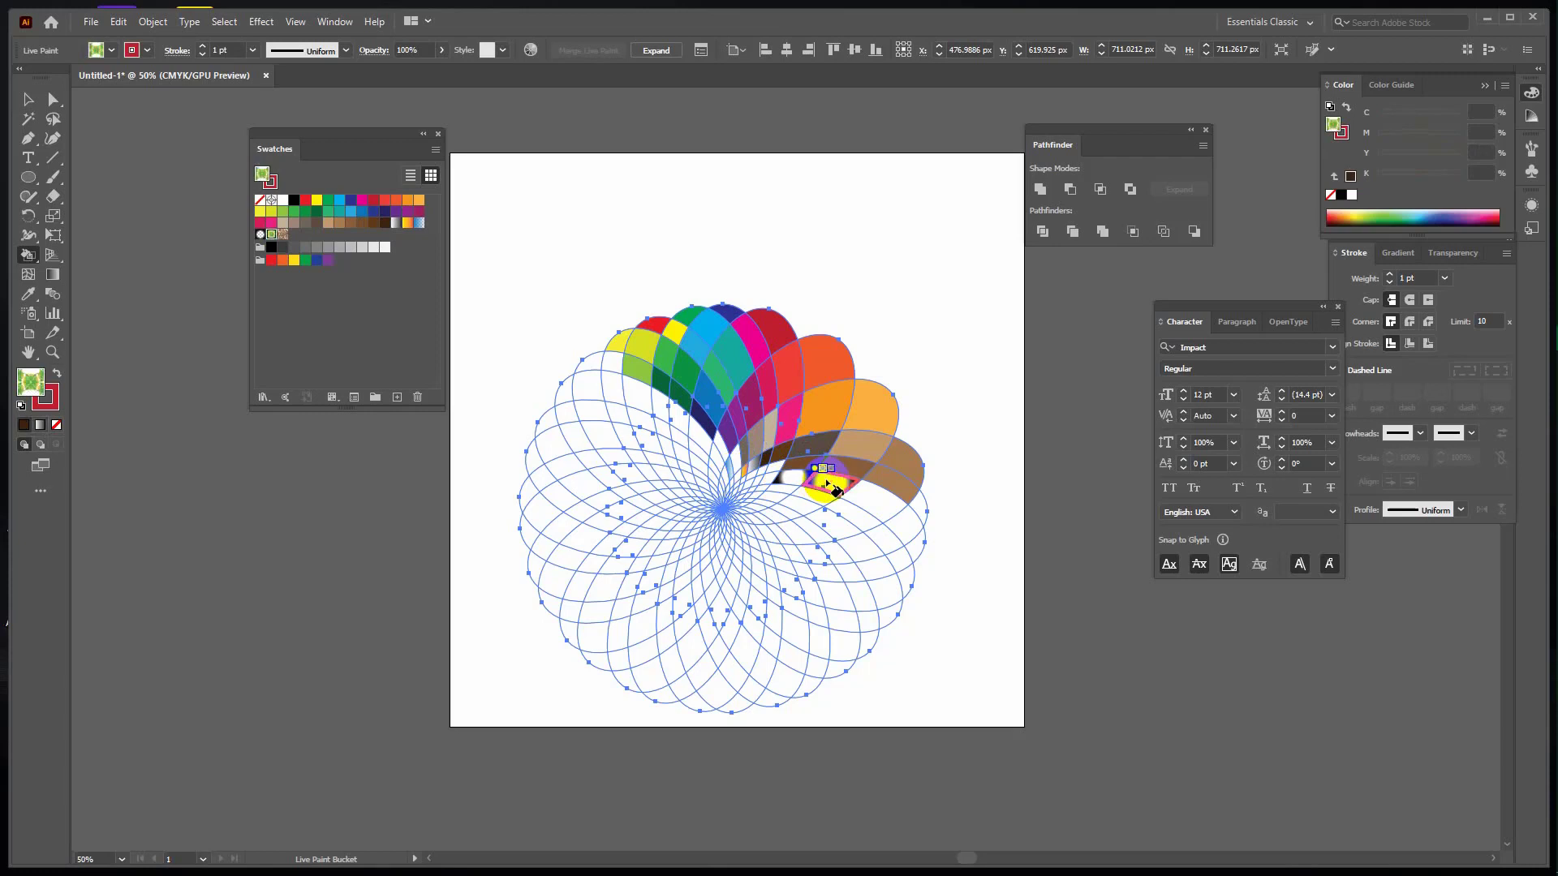
click(865, 497)
key(Right)
click(850, 515)
key(Right)
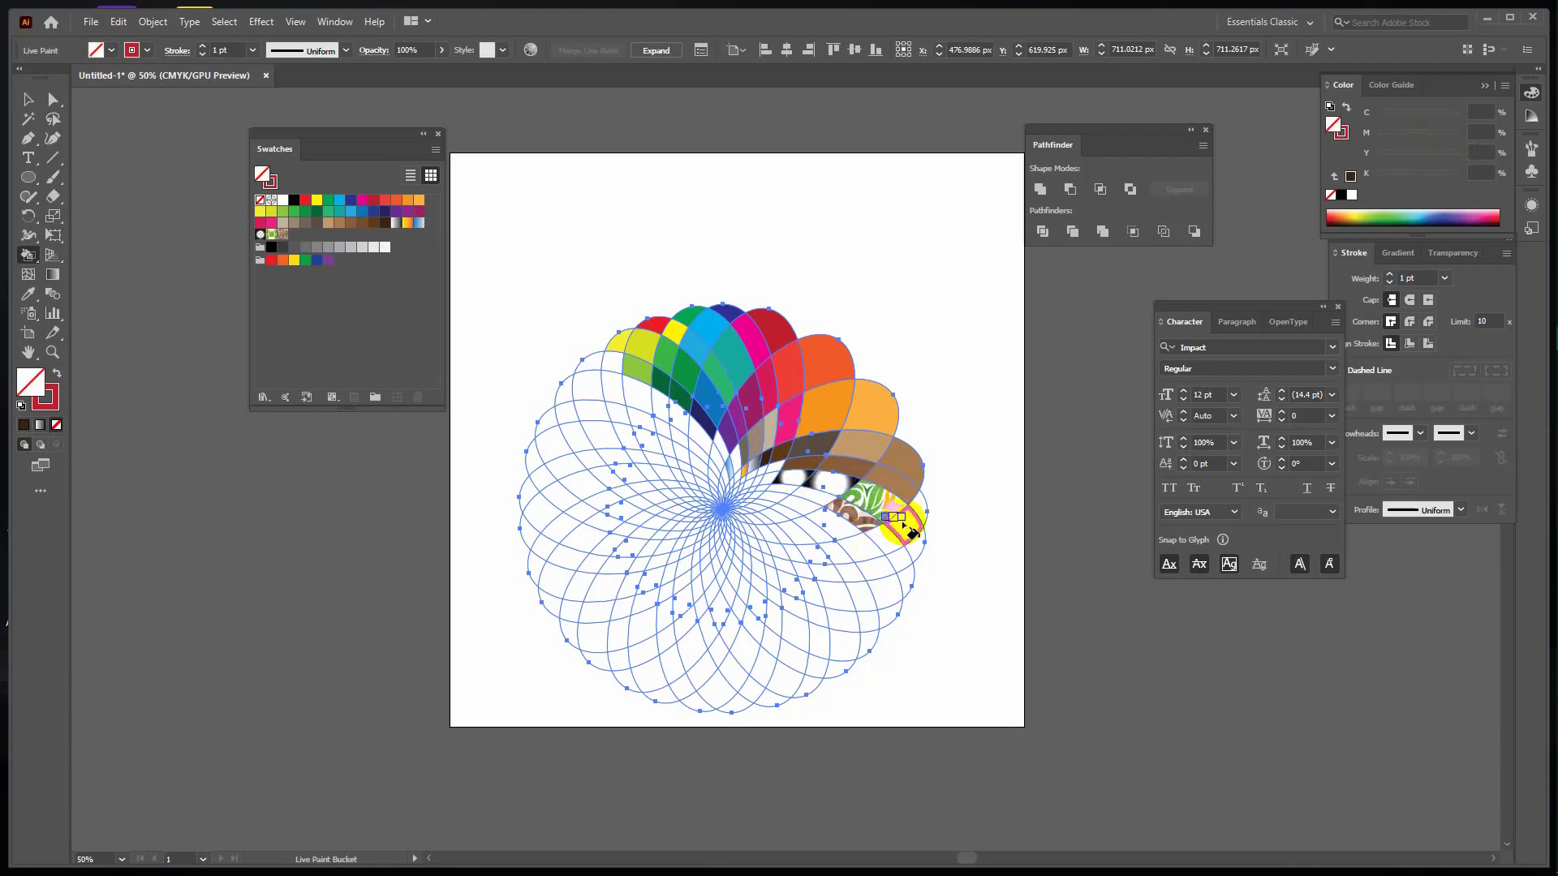
Paint the region at the flower's right edge black and the adjacent region inward yellow.
key(Right)
click(903, 525)
key(Right)
key(Right)
click(884, 538)
key(Right)
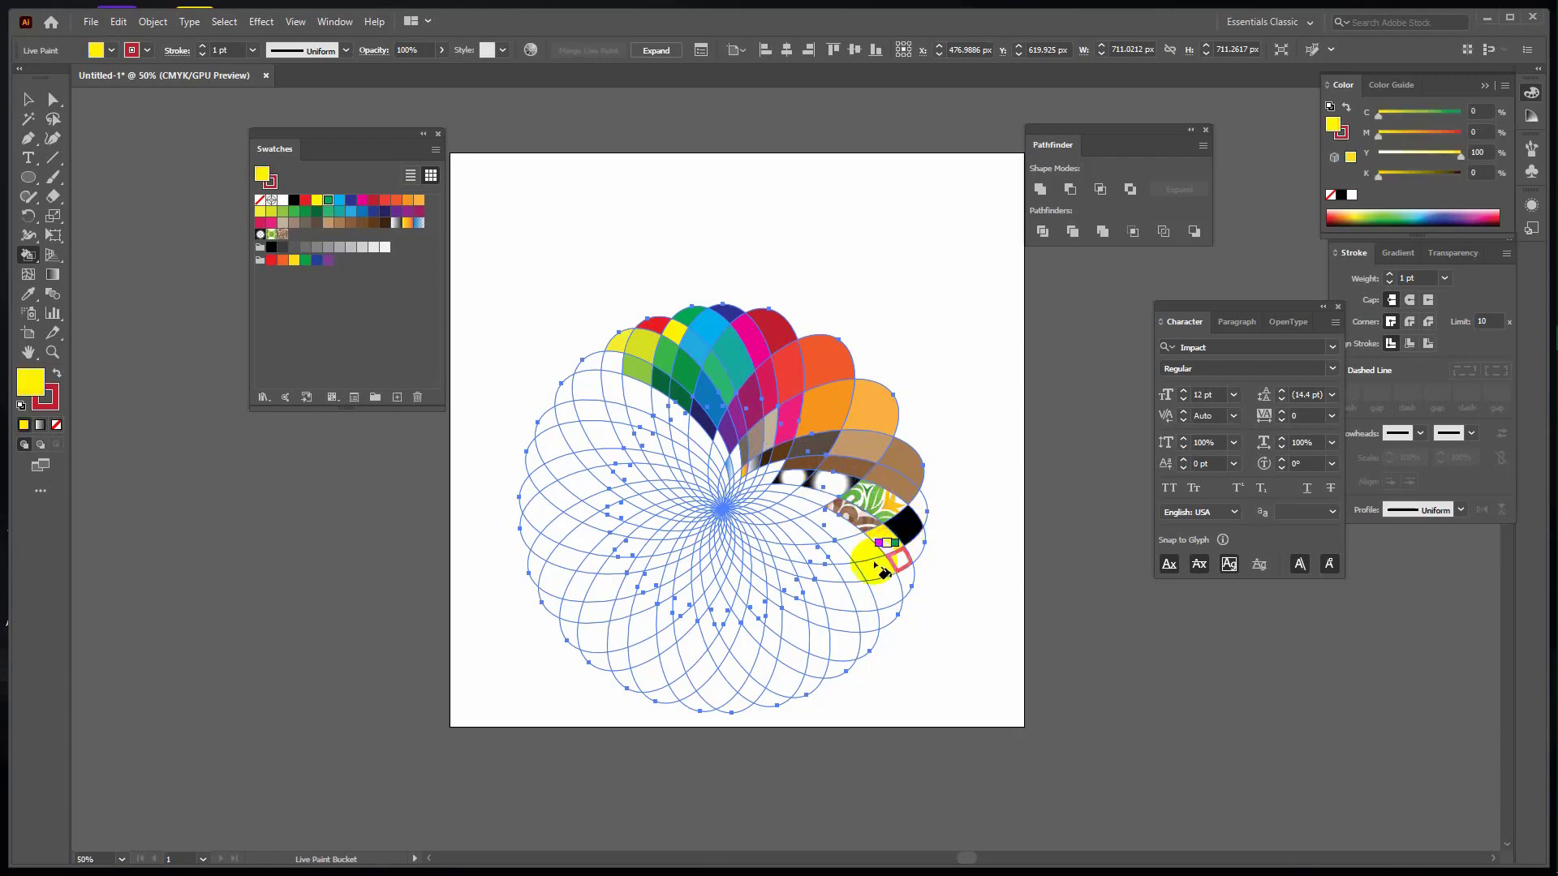
Paint the row of regions running inward from the lower-right petal green, cyan, dark blue and magenta.
click(873, 565)
key(Right)
click(859, 550)
key(Right)
click(830, 526)
key(Right)
click(800, 503)
key(Right)
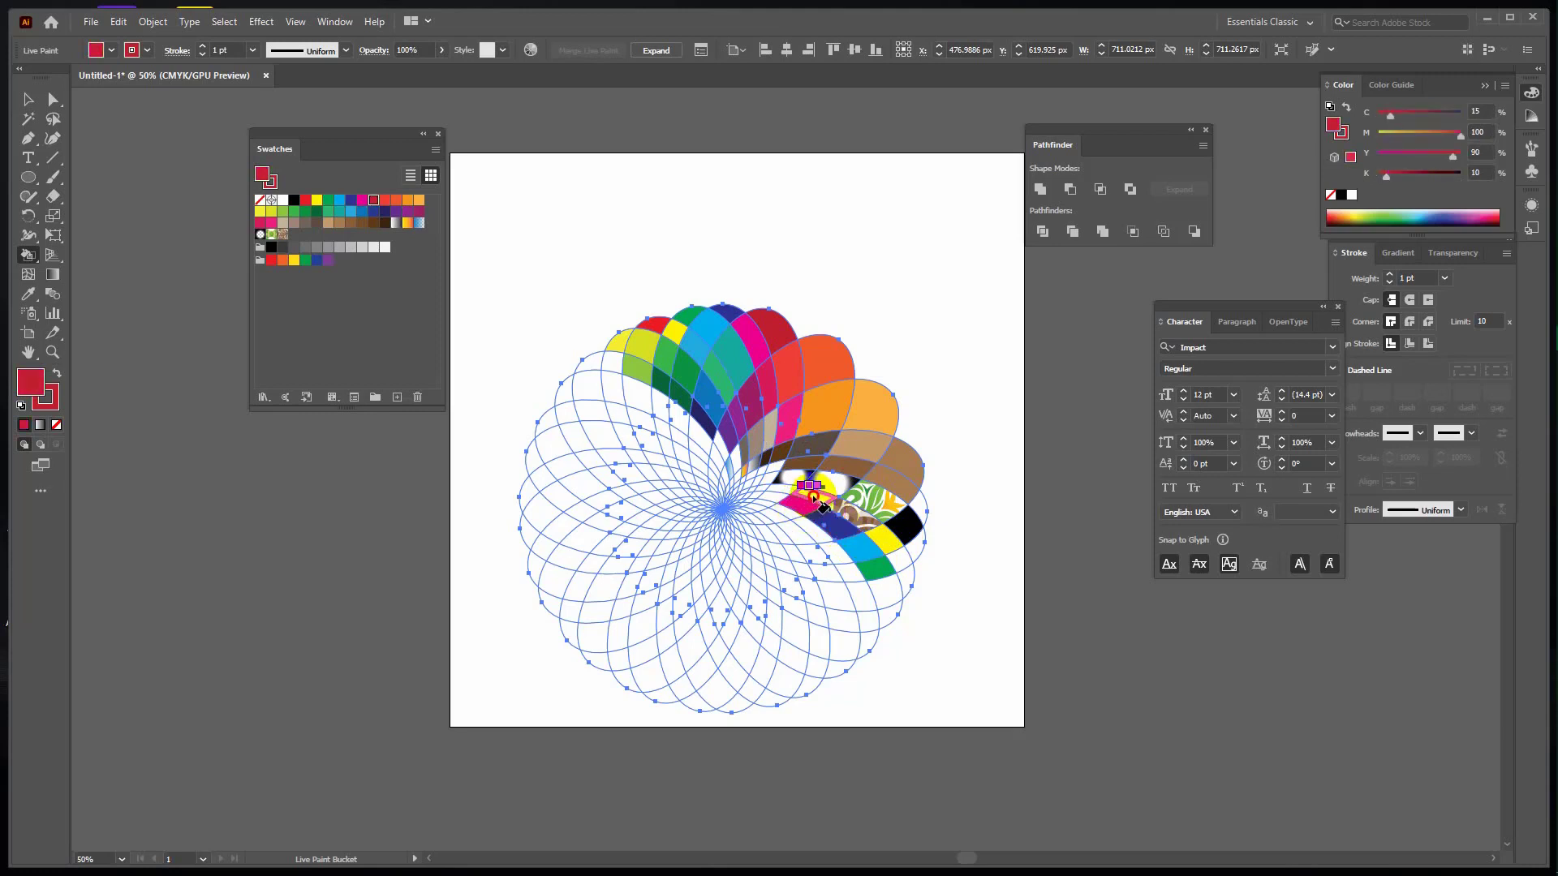
Paint four scattered regions right of and below the centre with consecutive swatches from dark red through red-orange to orange.
click(813, 498)
key(Right)
click(813, 533)
key(Right)
click(805, 569)
key(Right)
click(757, 568)
key(Right)
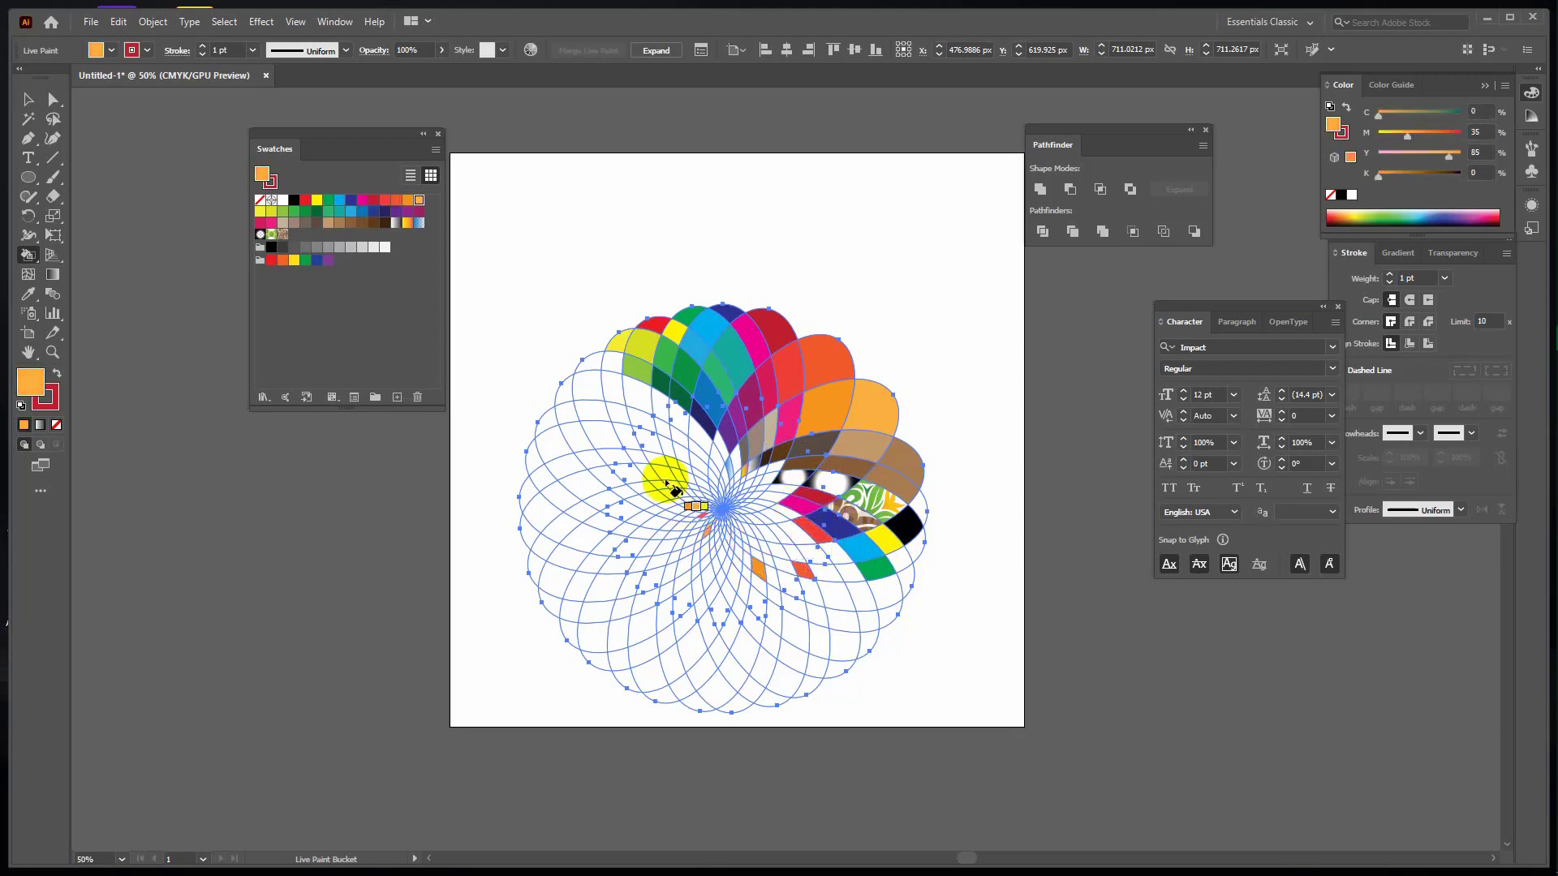
Paint a small region upper-left of the centre yellow, and three upper-left petal regions with consecutive yellow-green to green swatches.
key(Right)
click(662, 472)
key(Right)
click(621, 412)
key(Right)
click(620, 377)
key(Right)
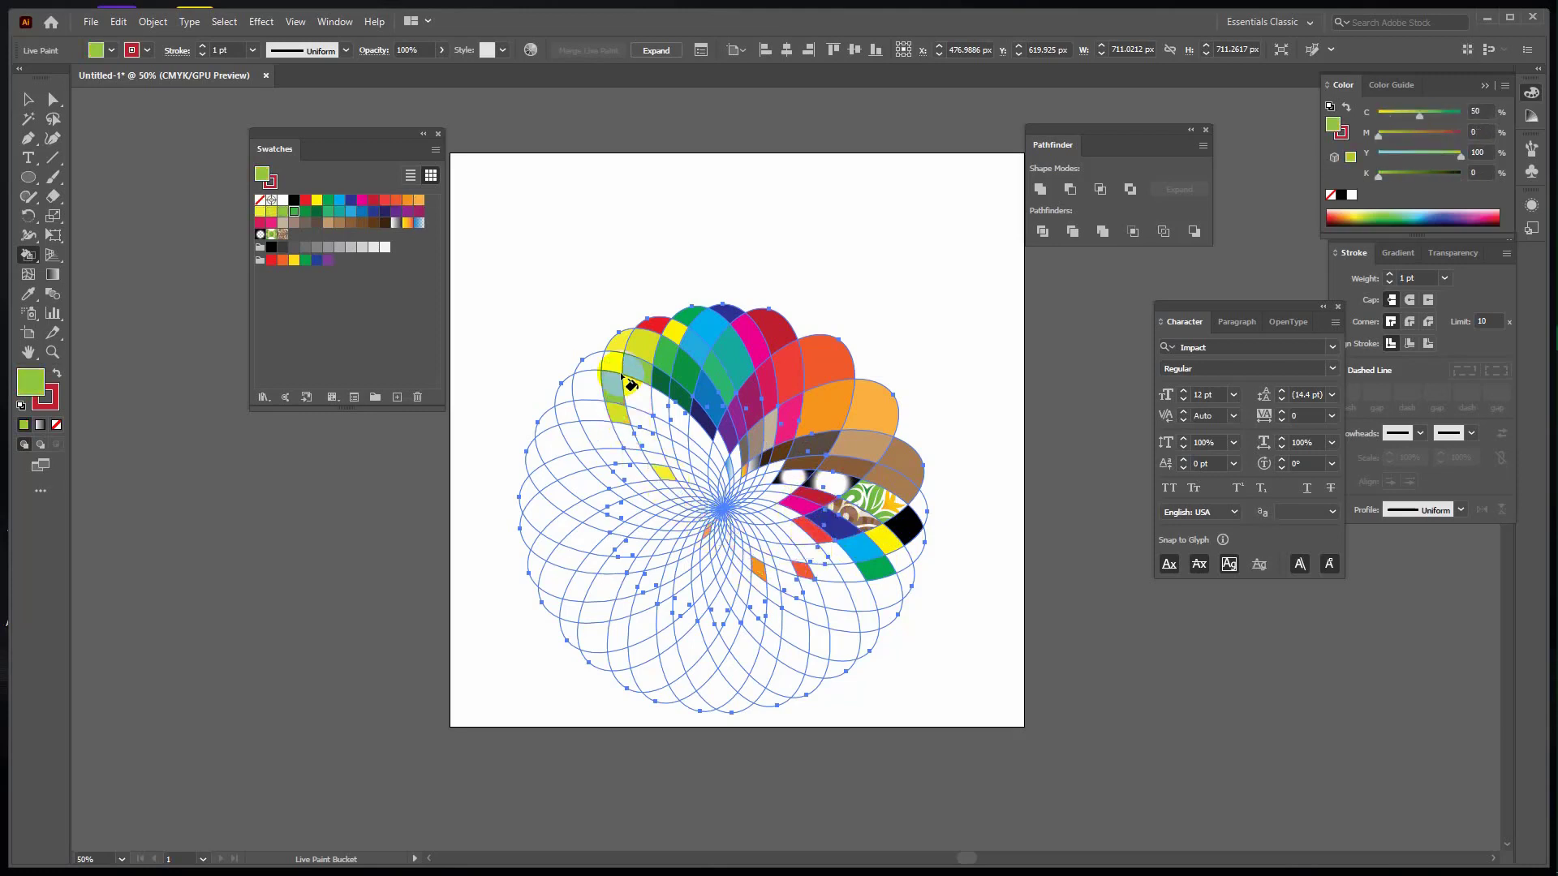
click(615, 367)
key(Right)
Continue along the upper-left outer petals, painting three regions with consecutive swatches from green through dark green to teal-green.
click(592, 364)
key(Right)
click(592, 387)
key(Right)
click(561, 386)
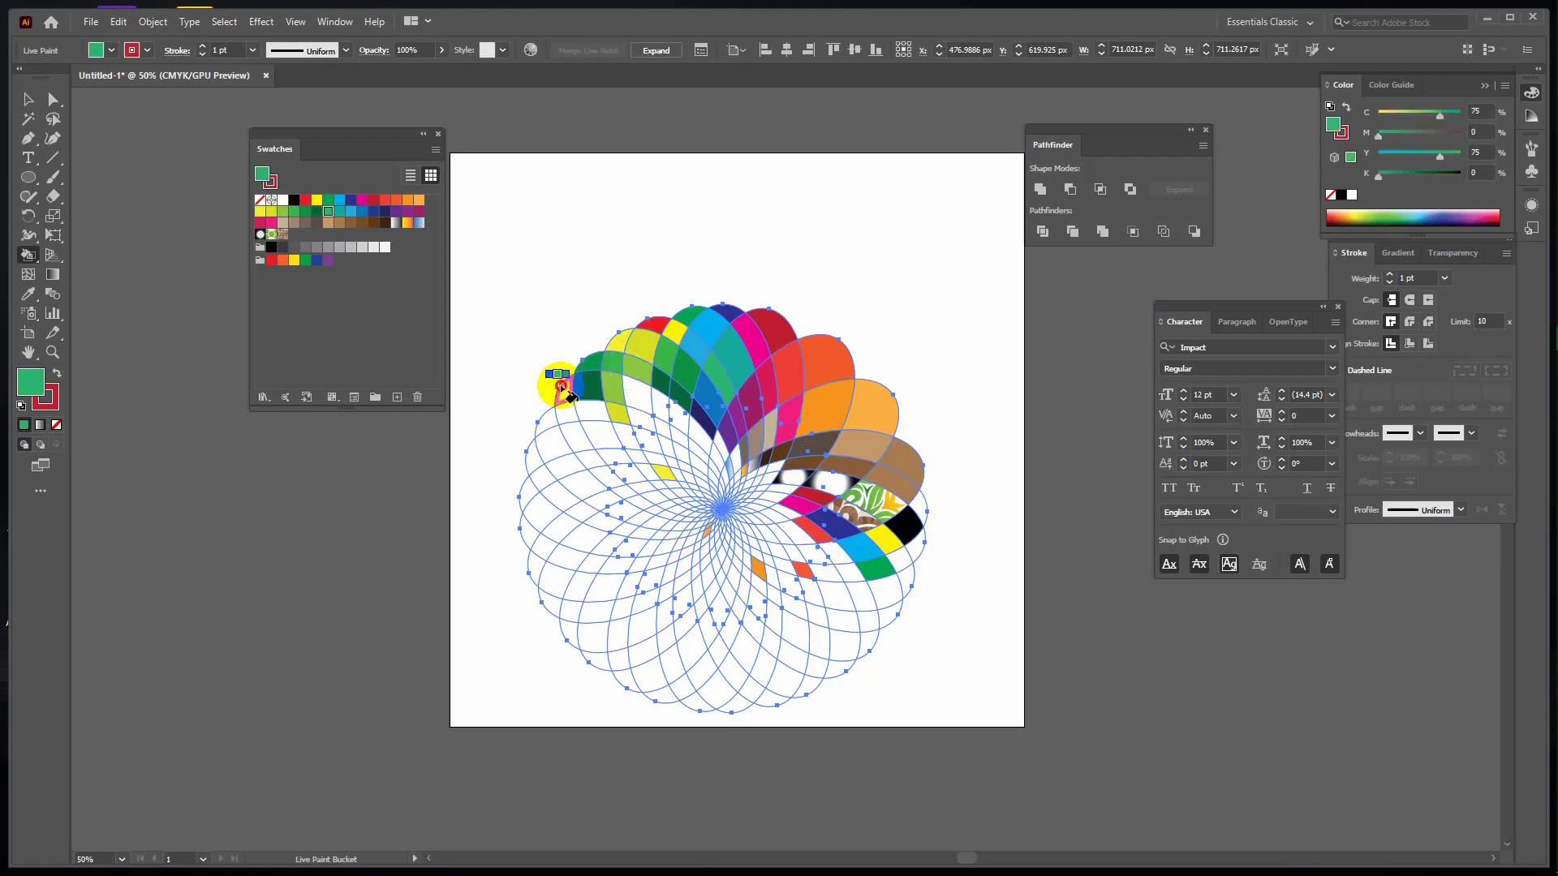
key(Right)
Paint the next regions of the left petals with consecutive swatches from teal through light blue and dark blue to navy.
click(592, 417)
key(Right)
click(553, 418)
key(Right)
click(567, 416)
key(Right)
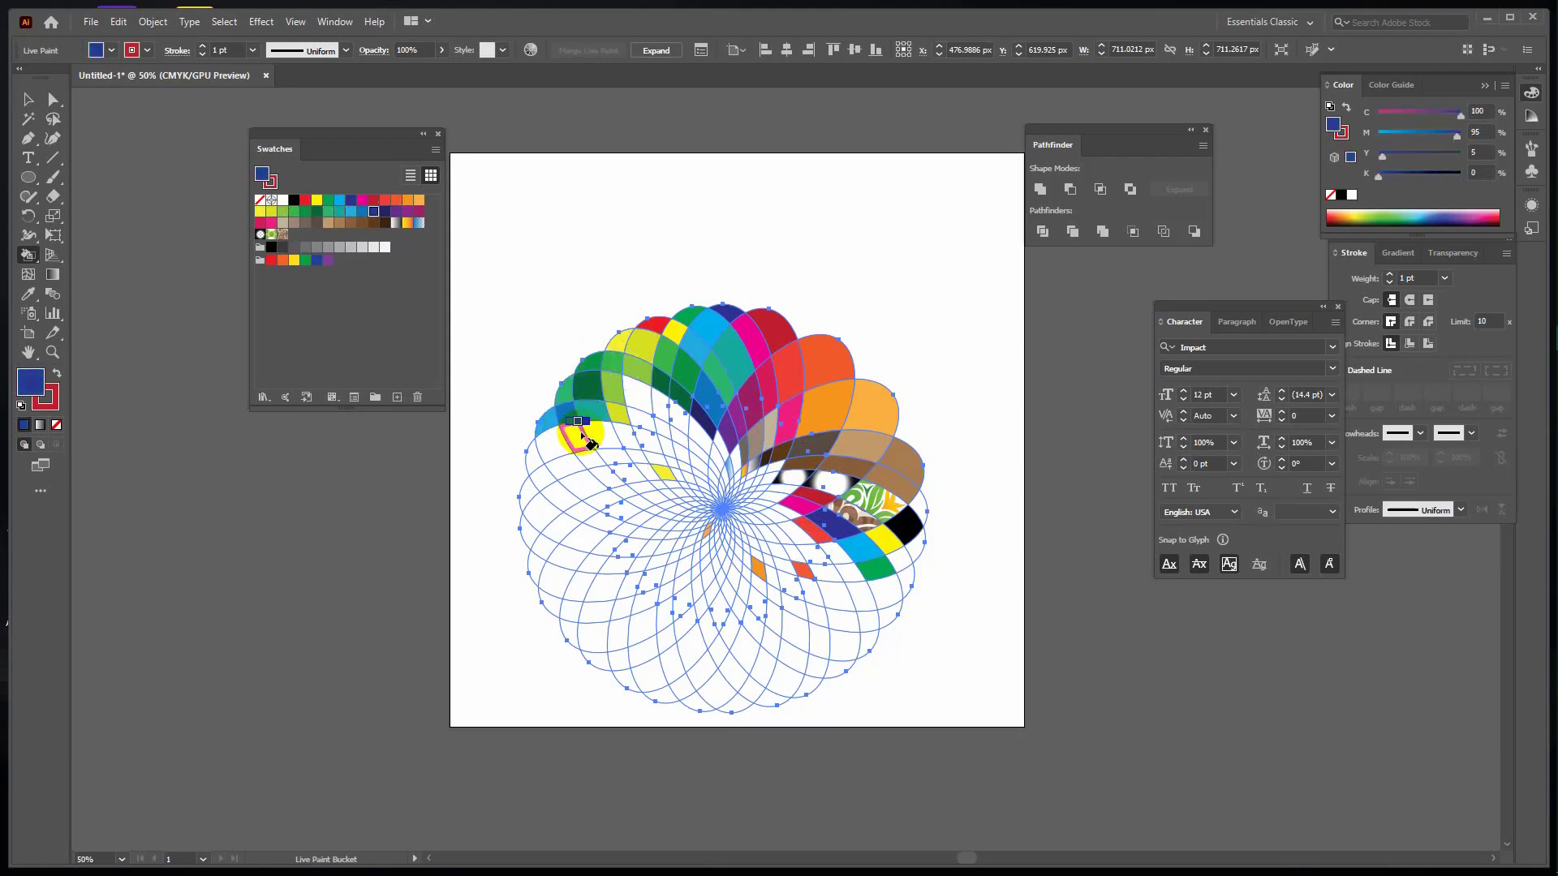
click(581, 434)
key(Right)
click(603, 433)
key(Right)
Paint two inner upper-left regions, between the yellow-green and dark green ones, with consecutive purple swatches.
click(638, 397)
key(Right)
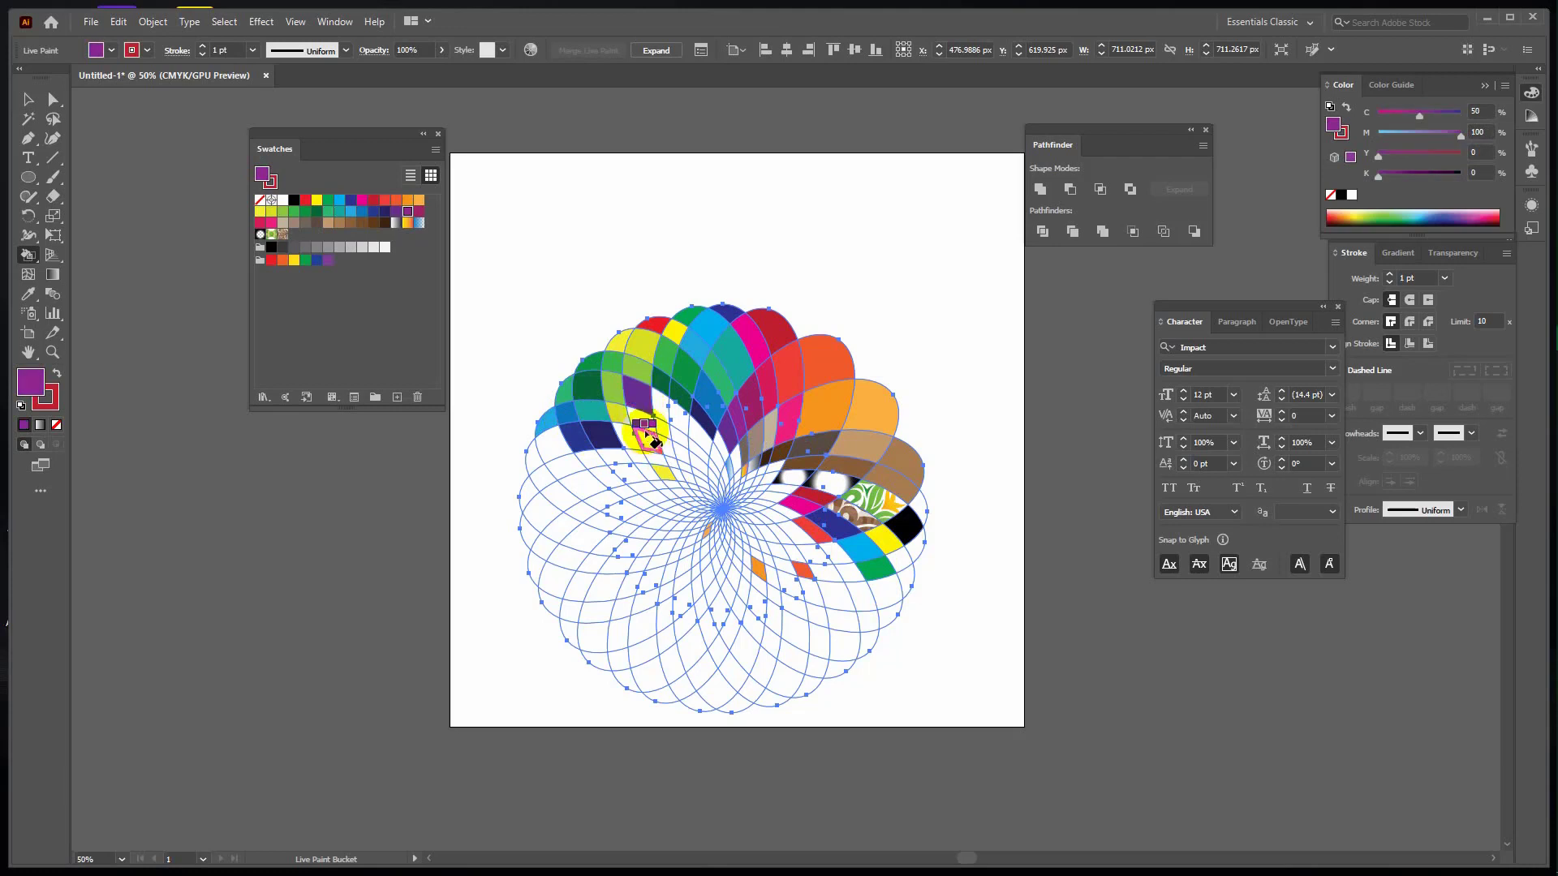
click(650, 439)
key(Right)
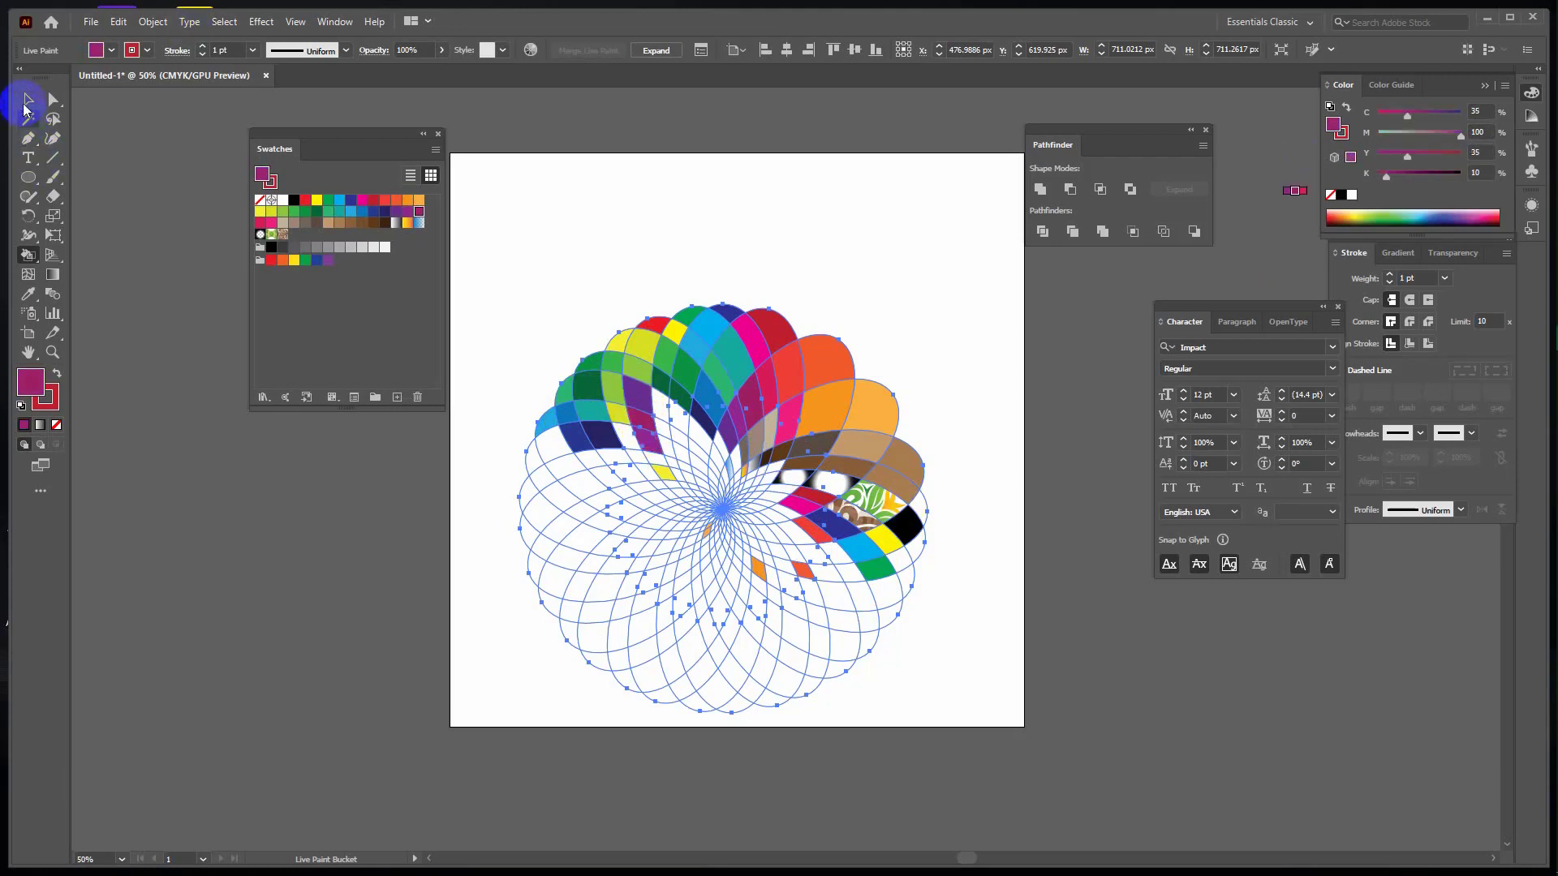
Deselect the Live Paint group to view the painted flower without its outlines, and reselect it.
click(28, 100)
click(254, 444)
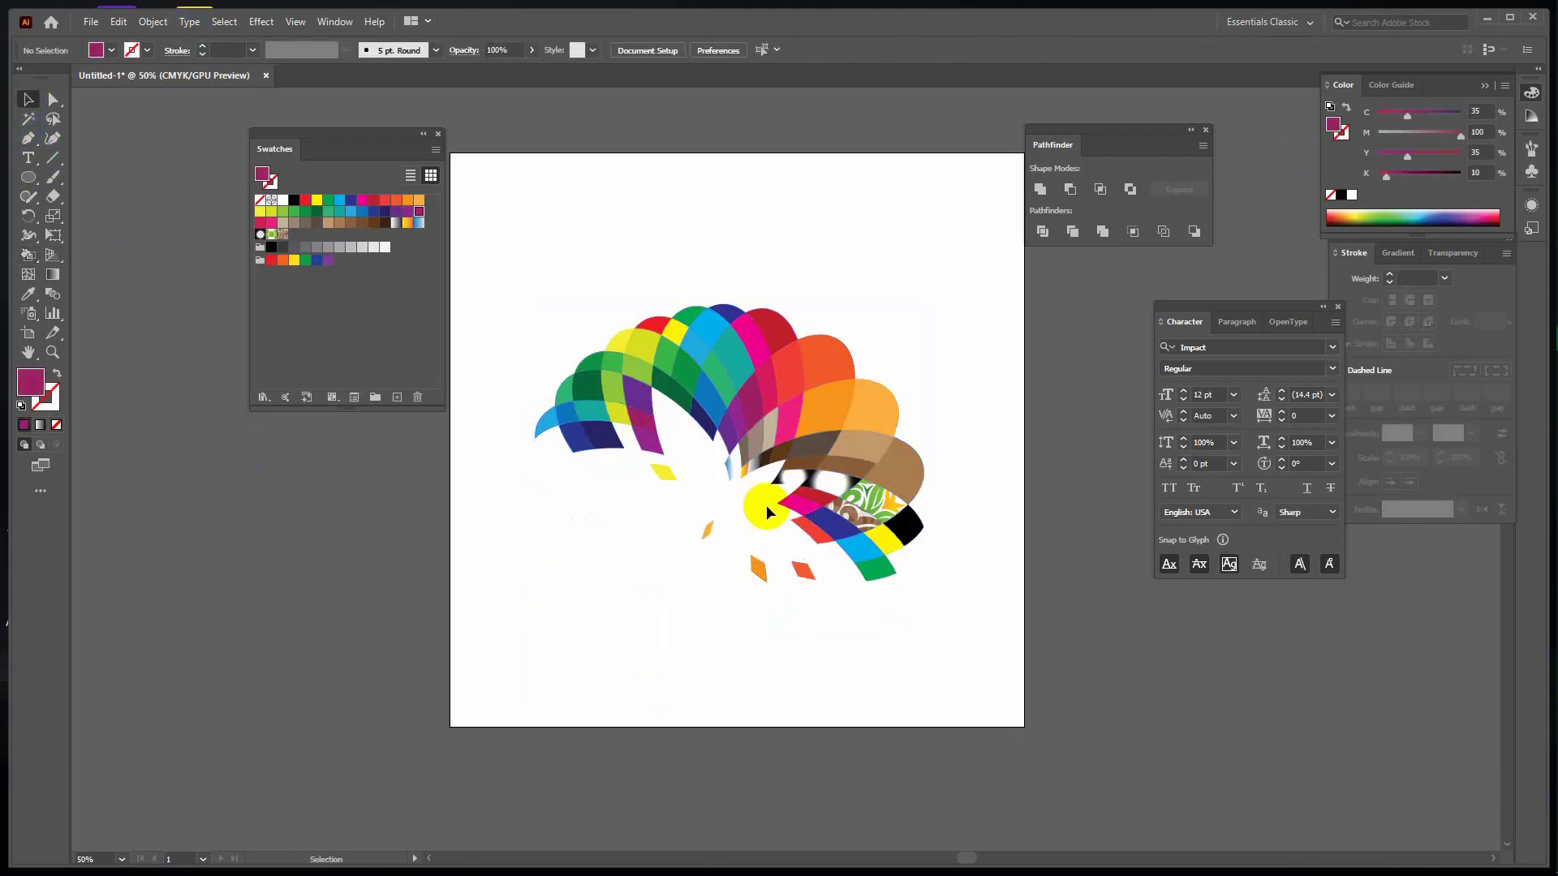
click(725, 415)
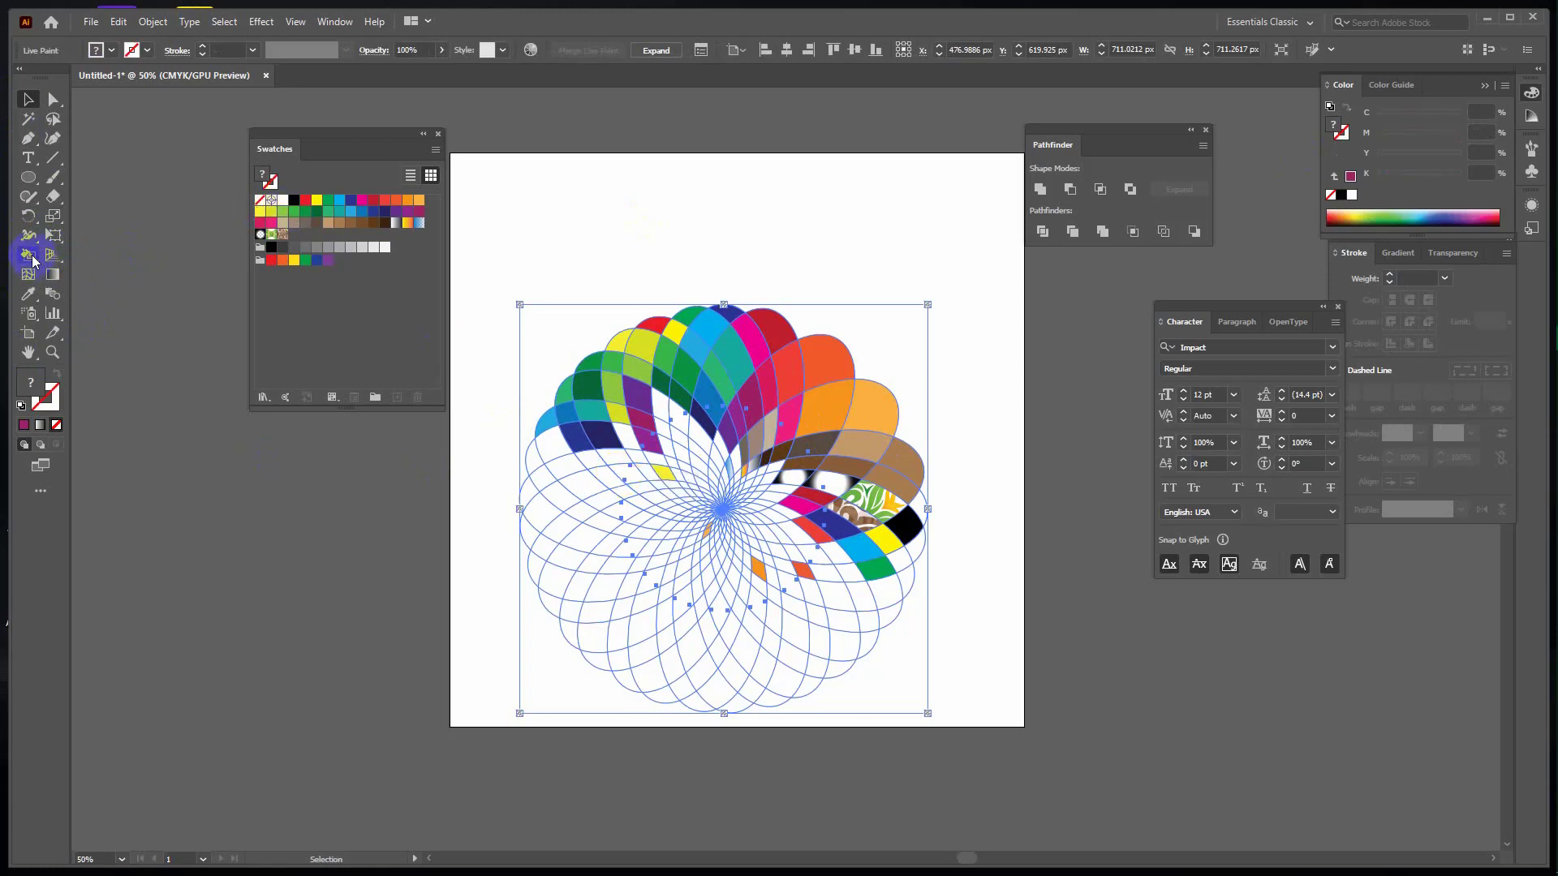
Choose red for the Live Paint Bucket and paint four scattered regions in the flower's lower half.
drag(33, 259, 81, 278)
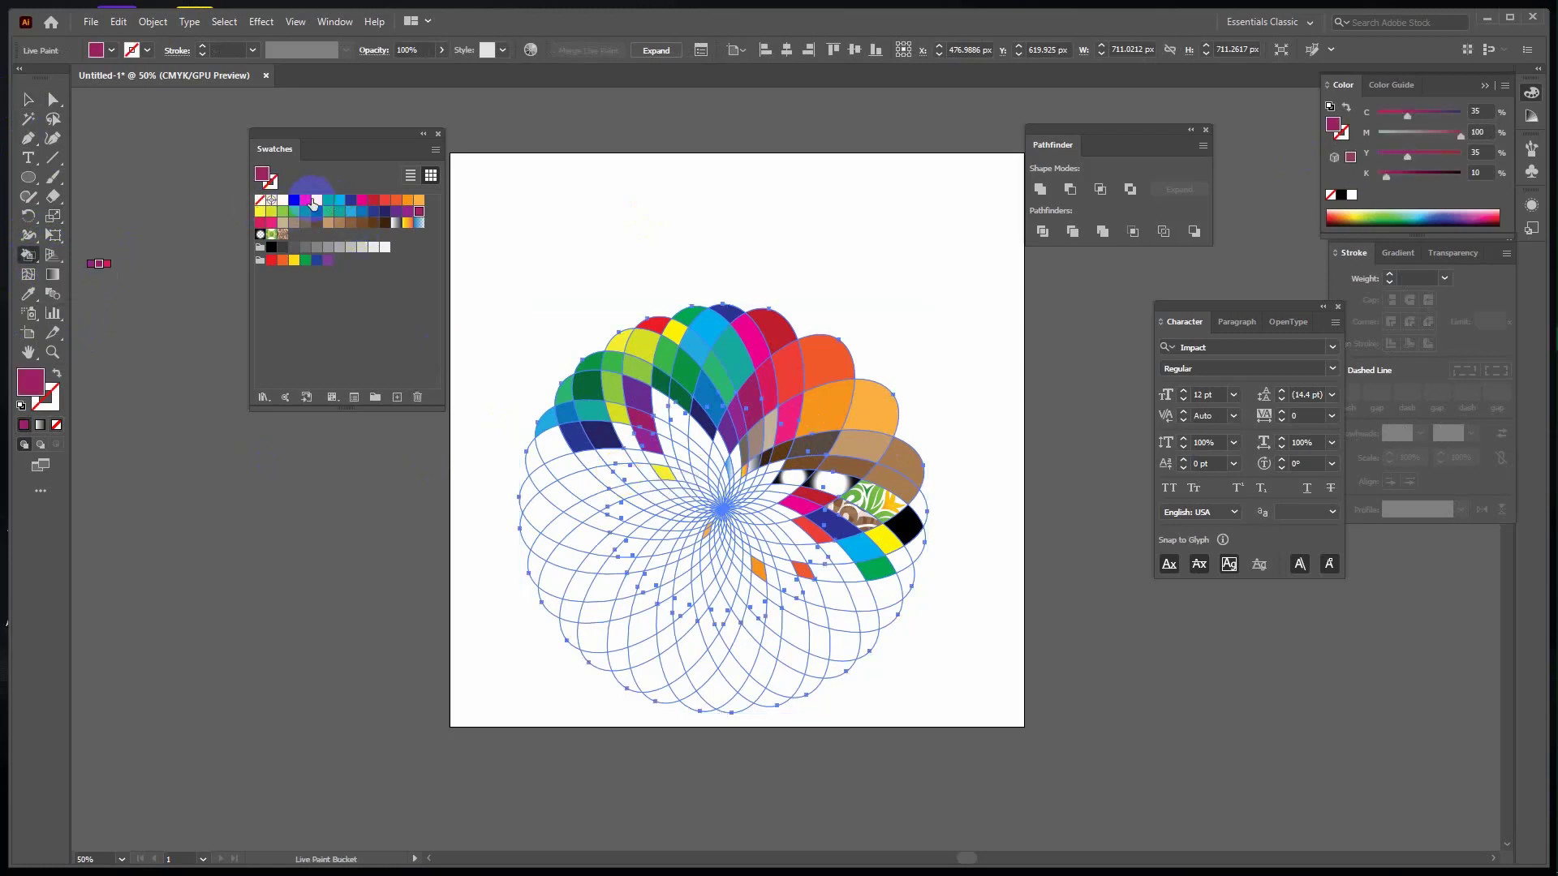
click(309, 201)
click(668, 577)
click(667, 643)
click(784, 652)
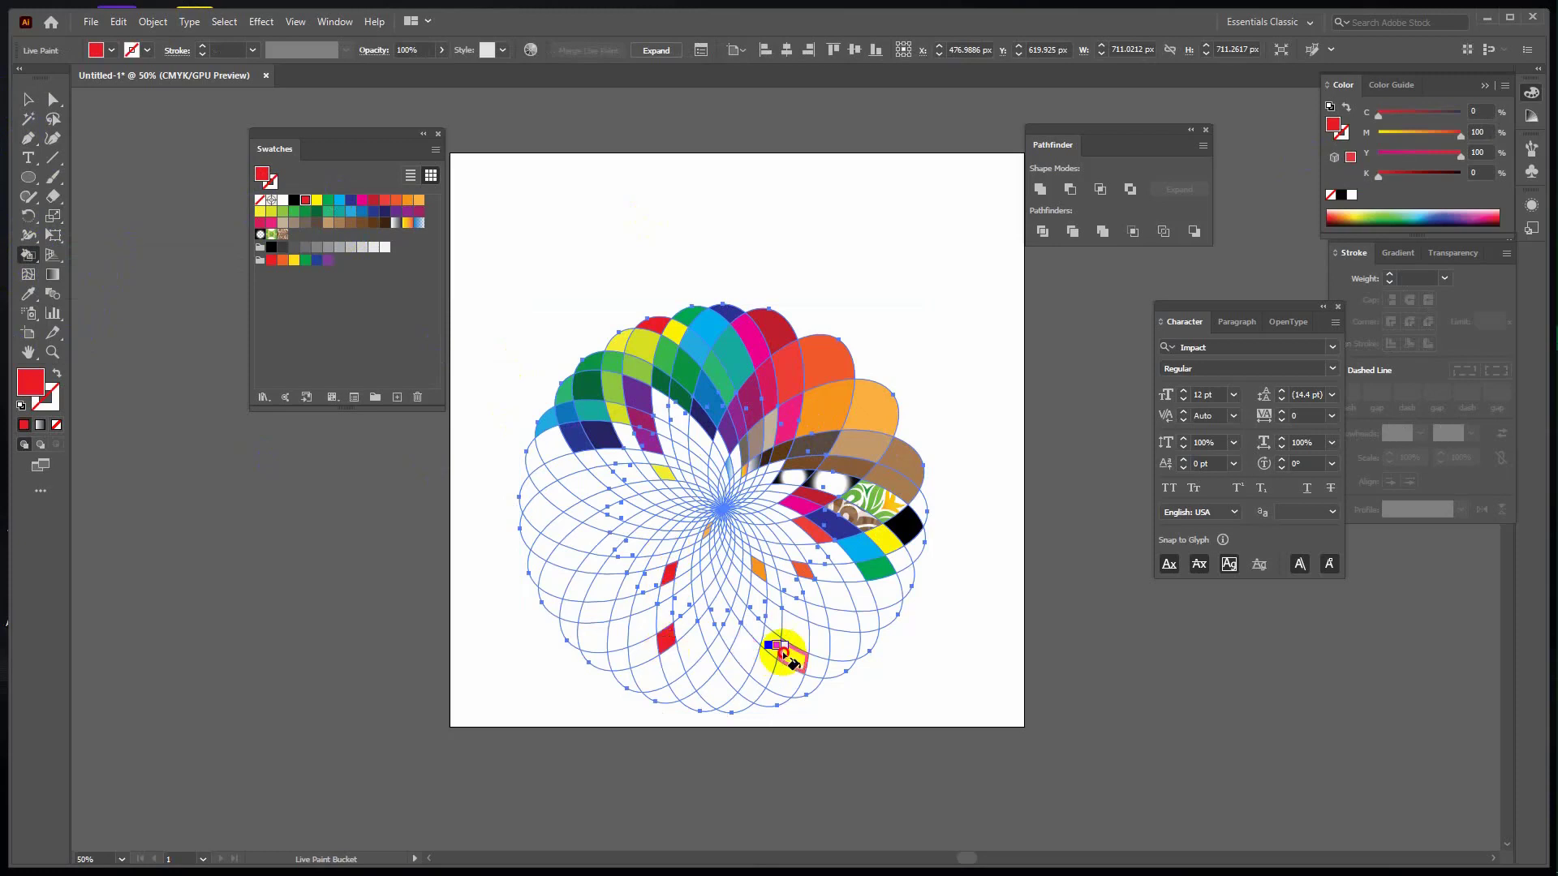
click(797, 605)
Paint scattered regions on the flower's left and lower-left side red, including the outer edge below the blue petals.
click(559, 525)
click(558, 497)
click(624, 492)
click(634, 584)
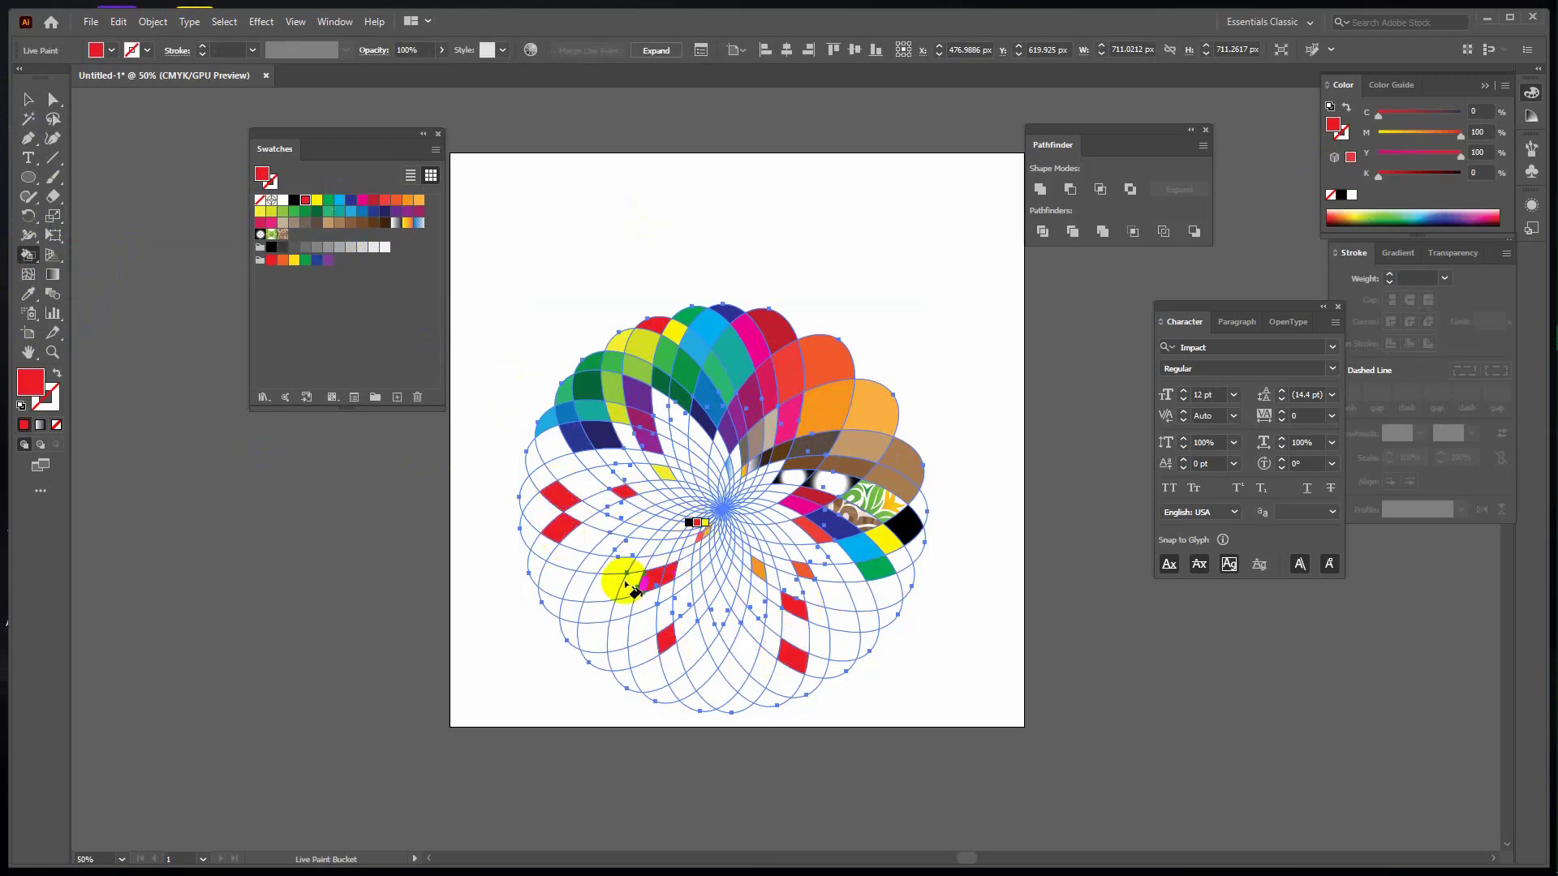
click(599, 615)
click(564, 574)
click(641, 520)
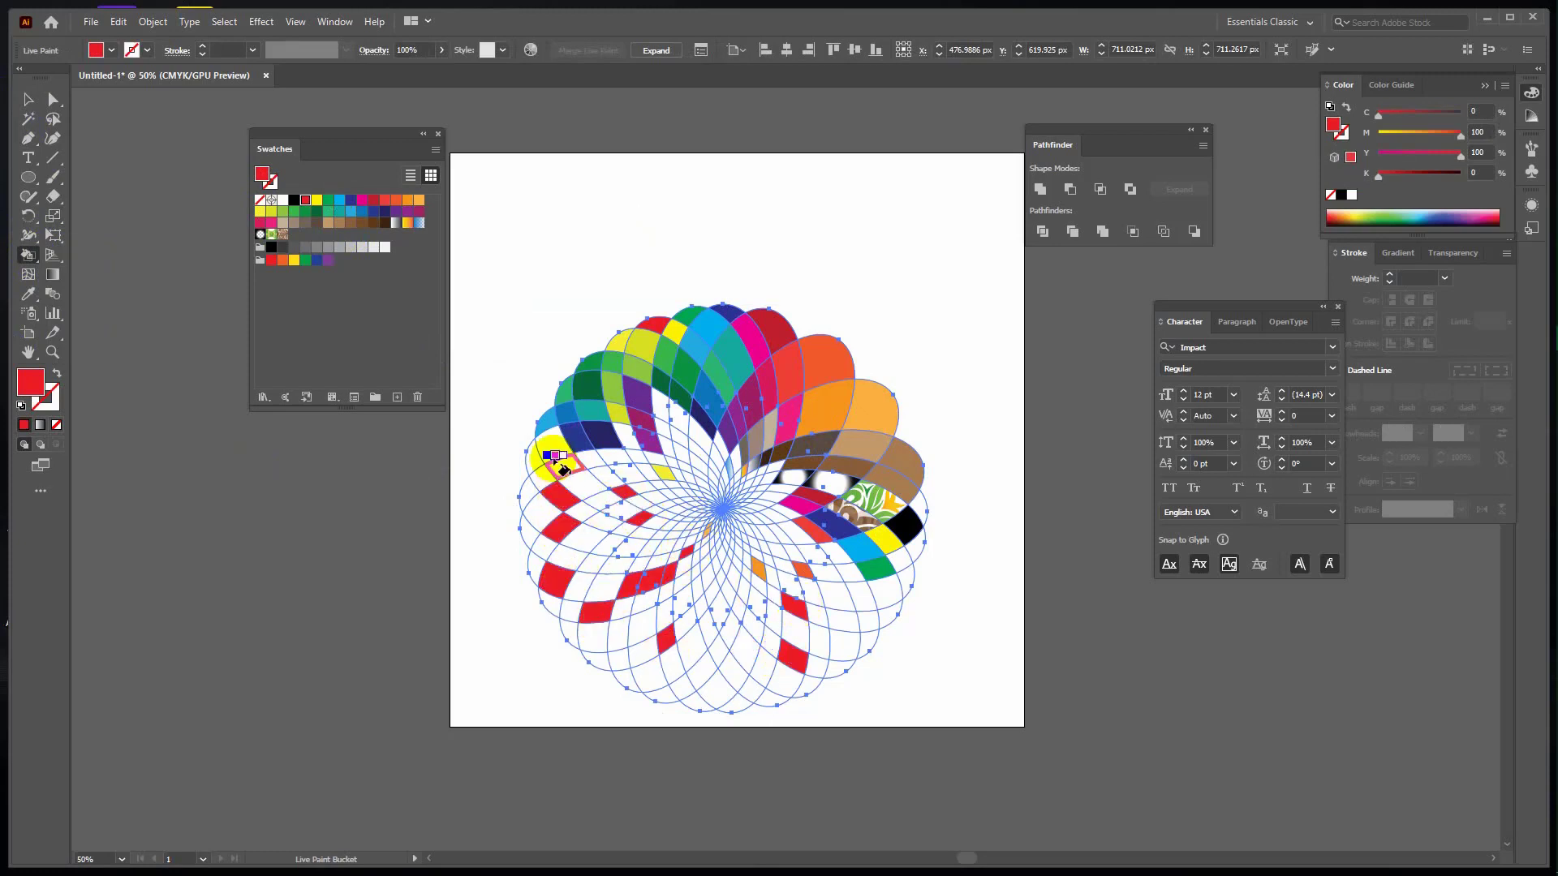
click(554, 446)
click(529, 485)
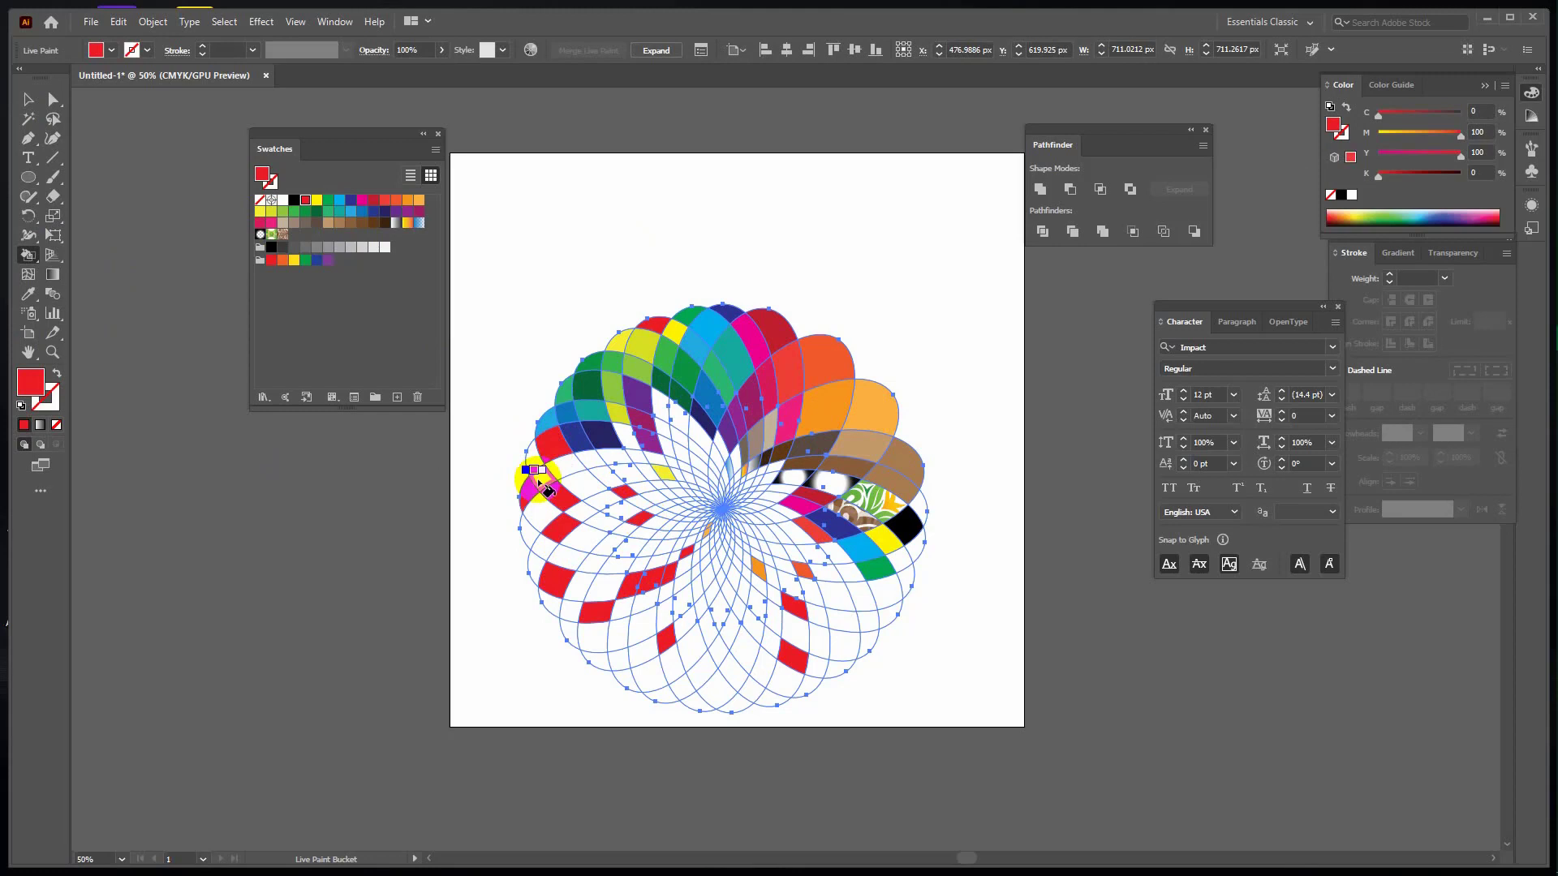
Paint more regions at the flower's lower right and bottom red, and small regions around its centre cyan.
click(866, 621)
click(845, 654)
click(707, 682)
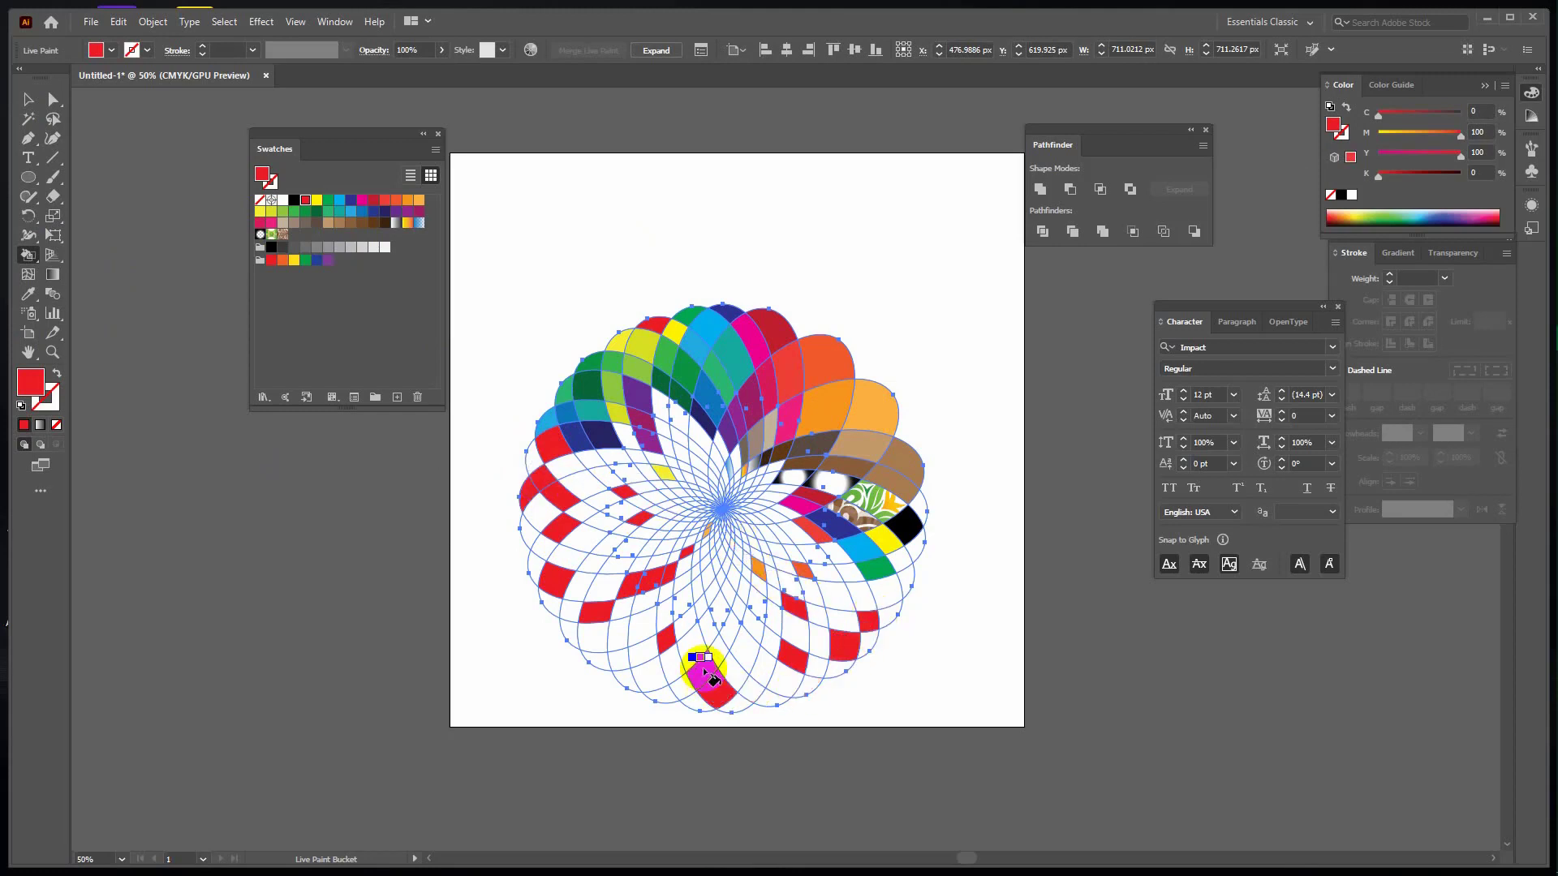
click(340, 201)
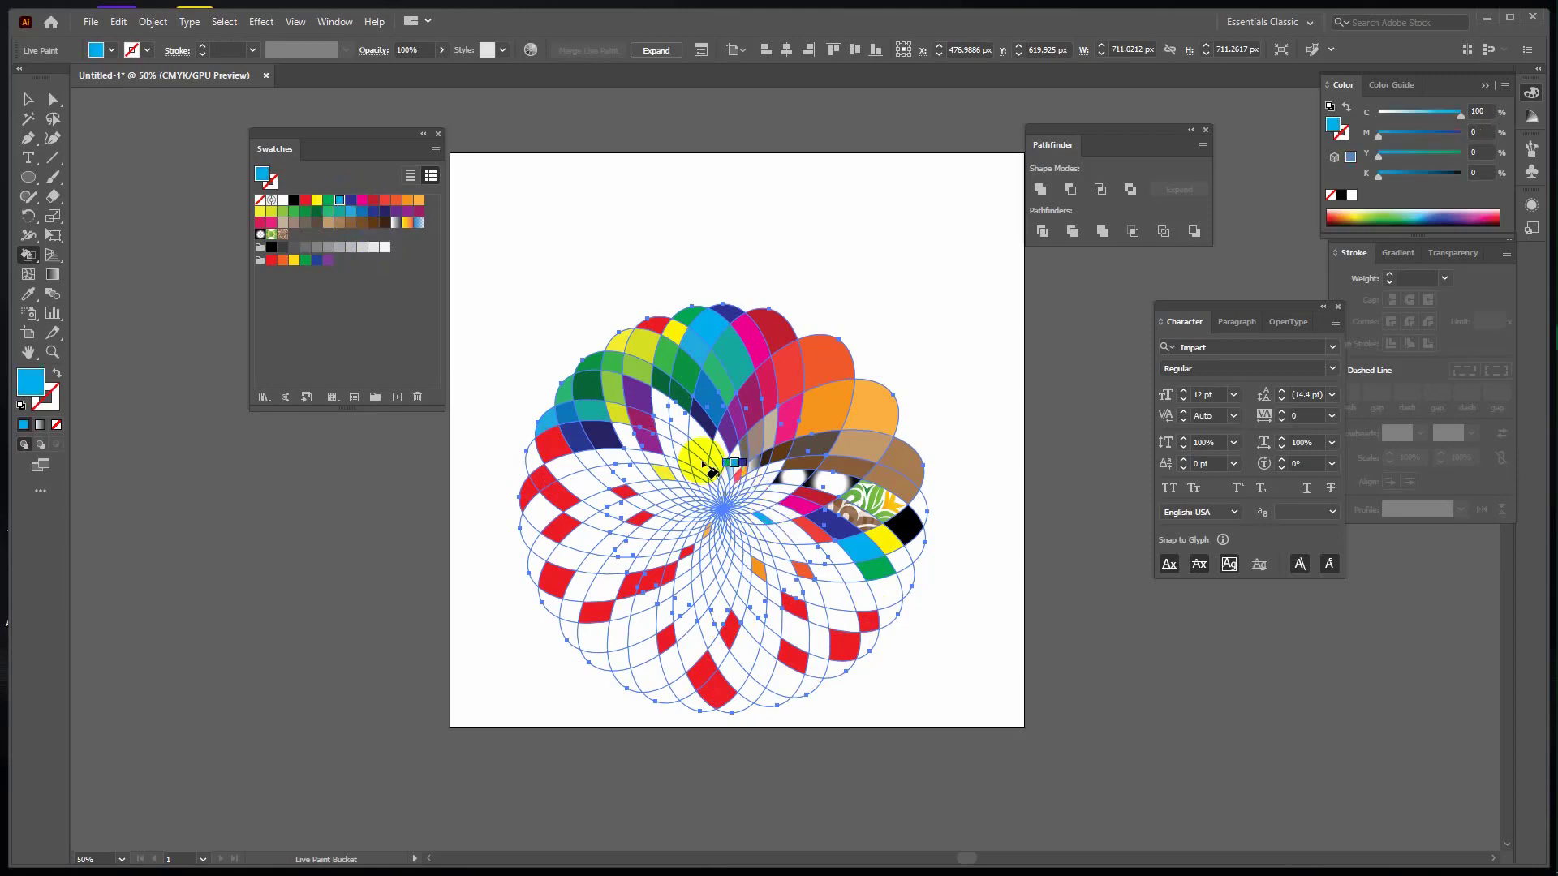
click(699, 526)
Paint scattered regions on the flower's left side and around its centre light orange.
click(419, 200)
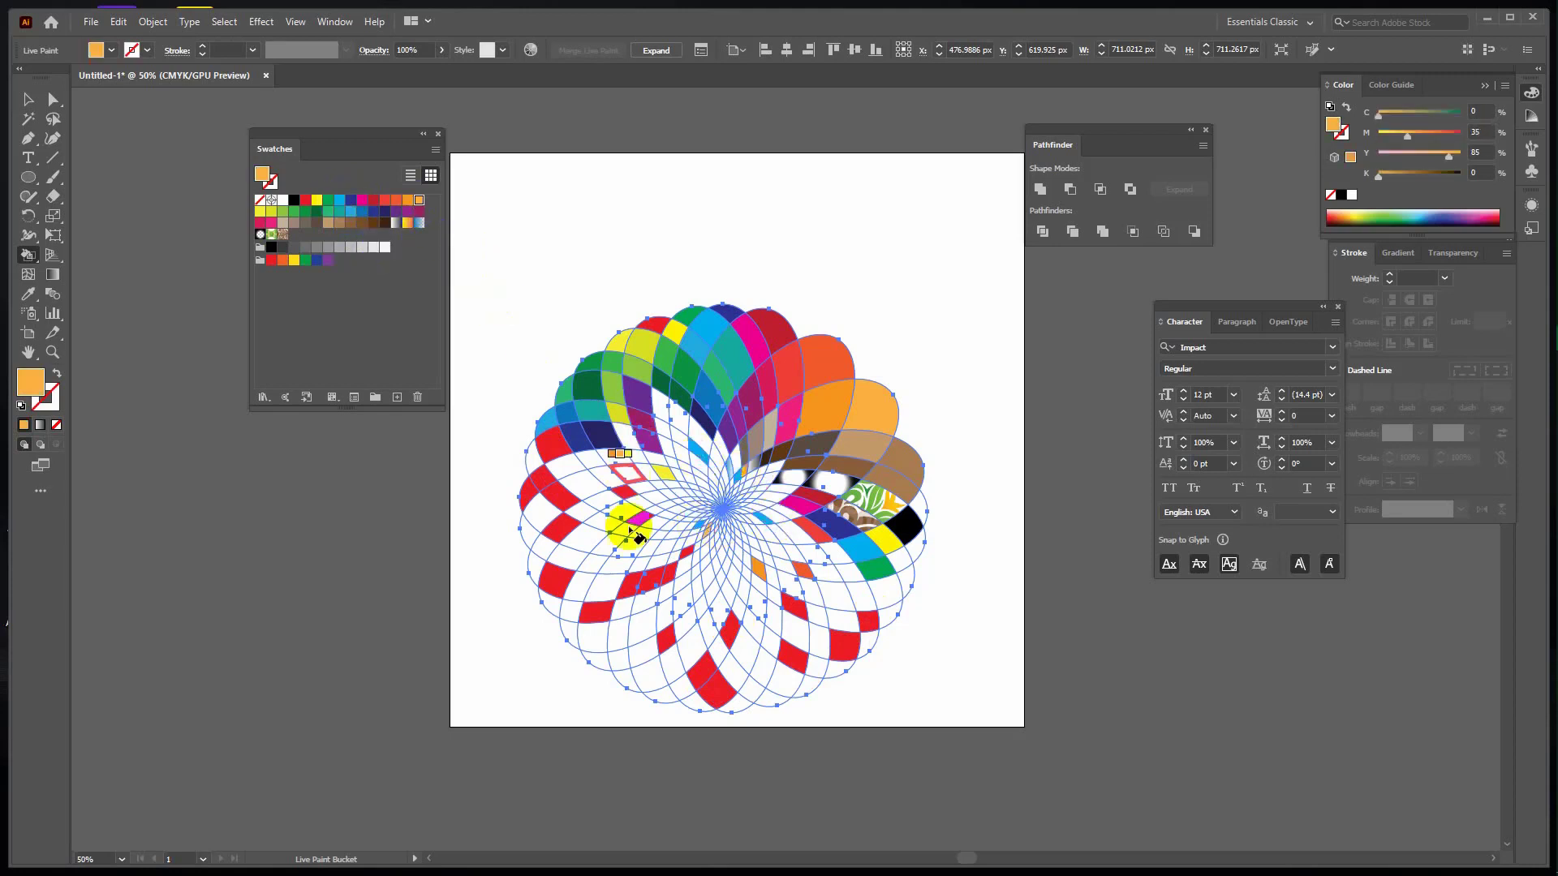
click(680, 581)
click(607, 544)
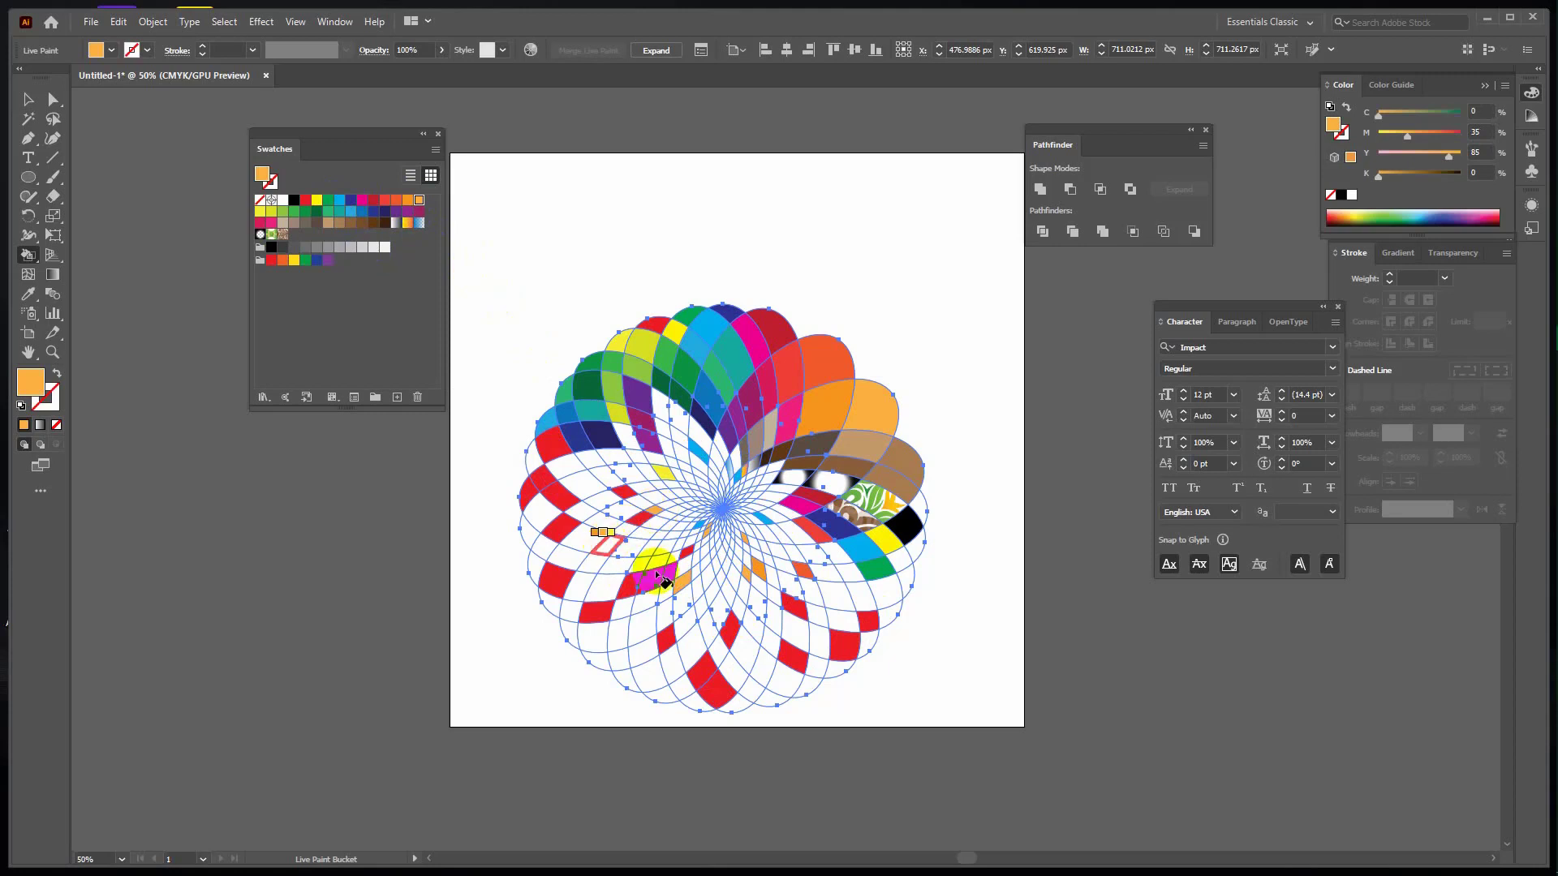
click(654, 577)
click(604, 503)
click(574, 438)
click(578, 473)
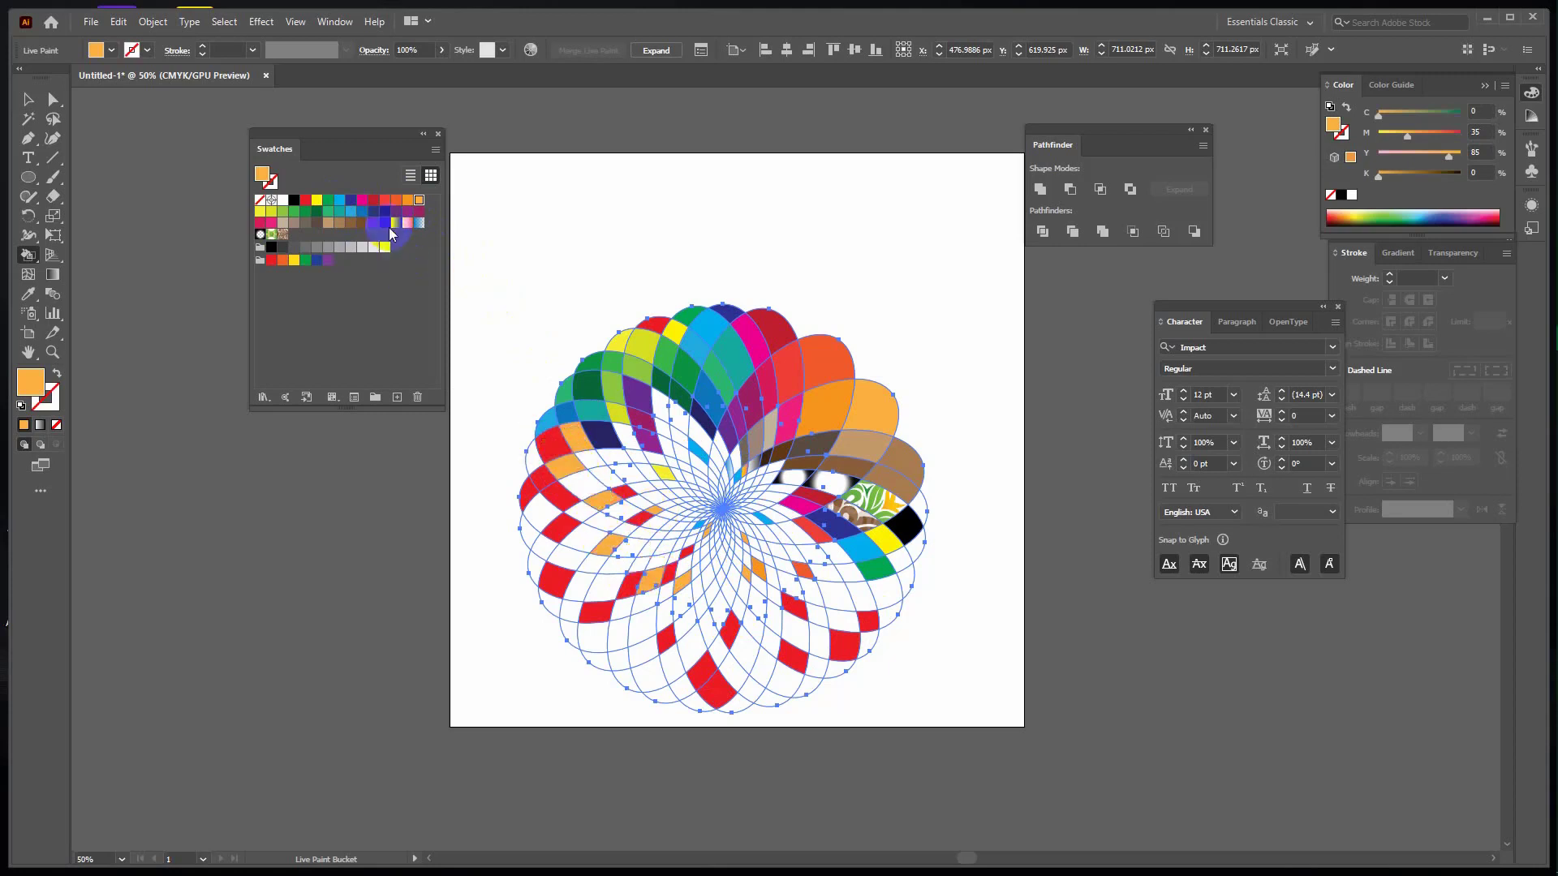
Choose dark navy and paint scattered small regions around the flower's centre with it.
click(387, 214)
click(732, 572)
click(700, 489)
click(652, 473)
click(674, 534)
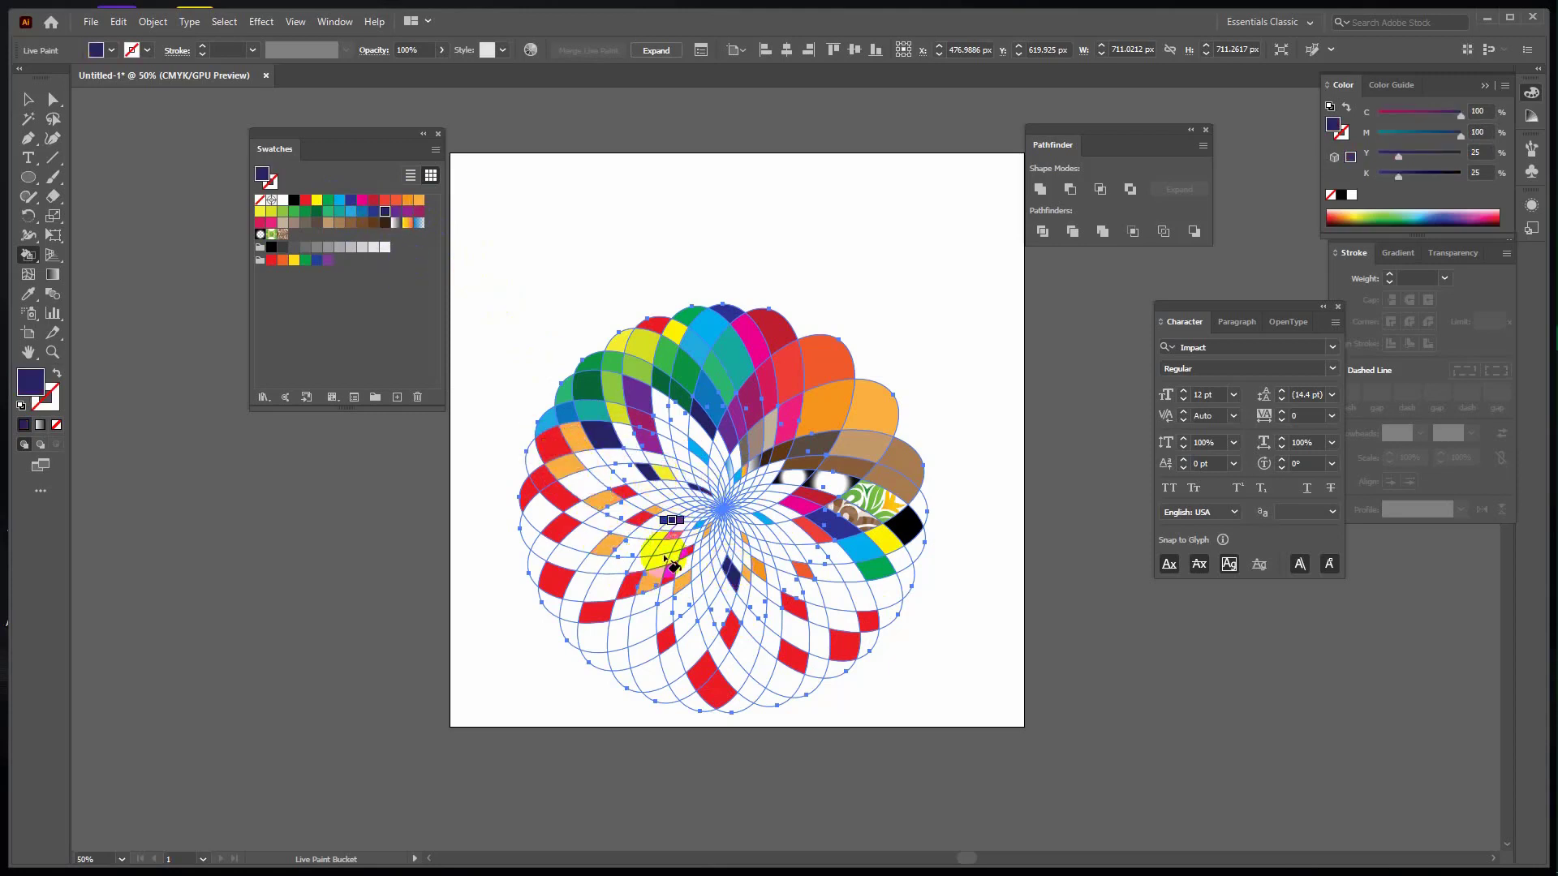
Paint scattered regions in the flower's lower-left part, from near the centre out to the edge, dark navy.
click(660, 560)
click(653, 580)
click(665, 614)
click(651, 676)
click(618, 636)
click(693, 646)
click(713, 593)
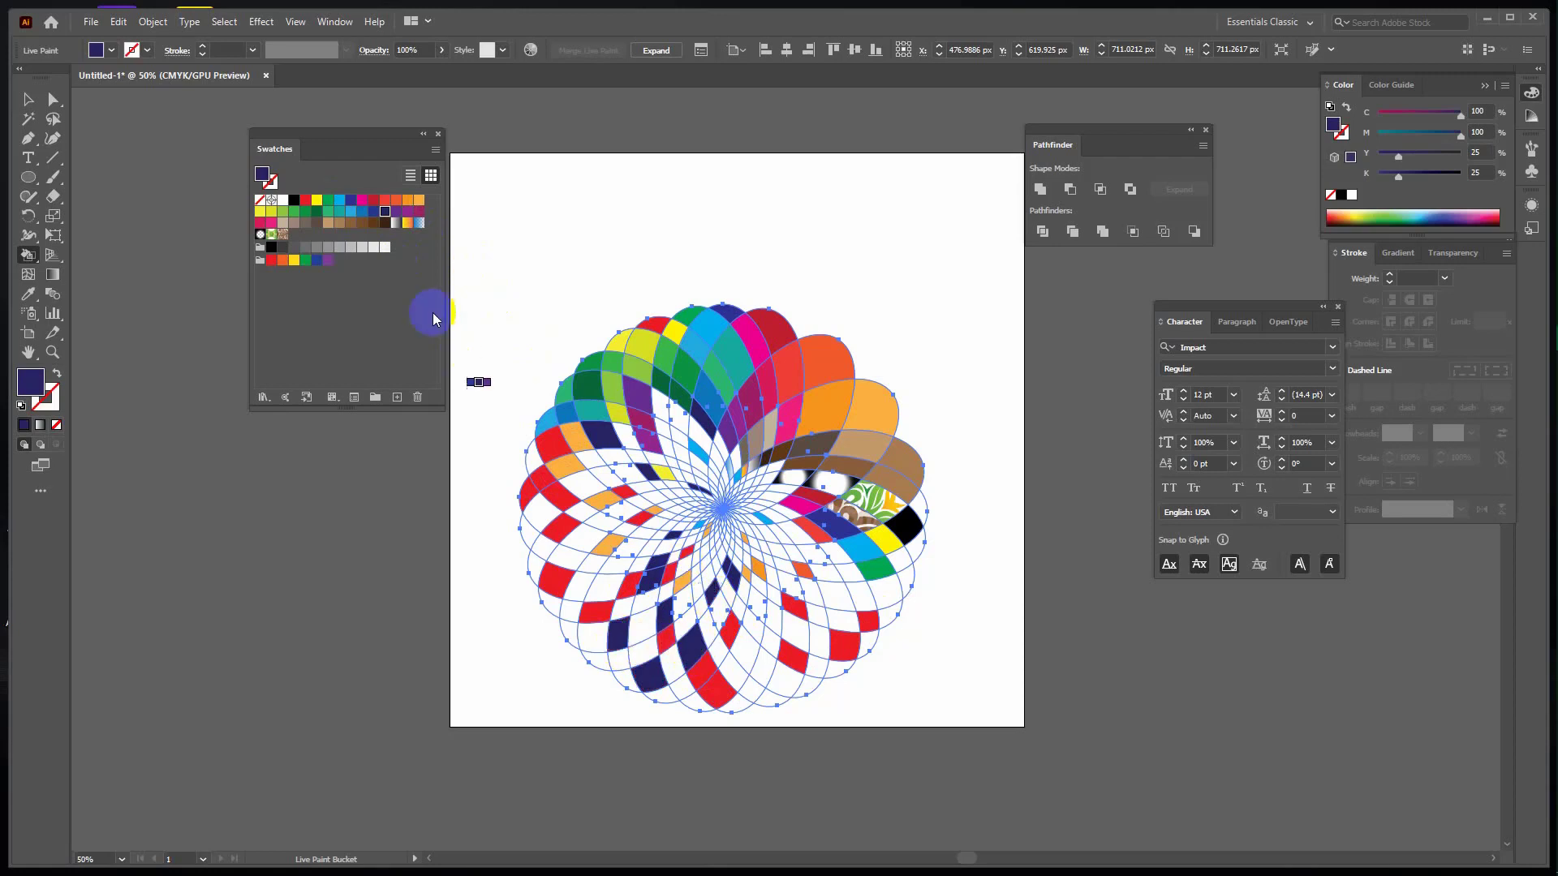
Choose green and paint scattered regions across the flower's left and lower-left parts with it.
click(330, 200)
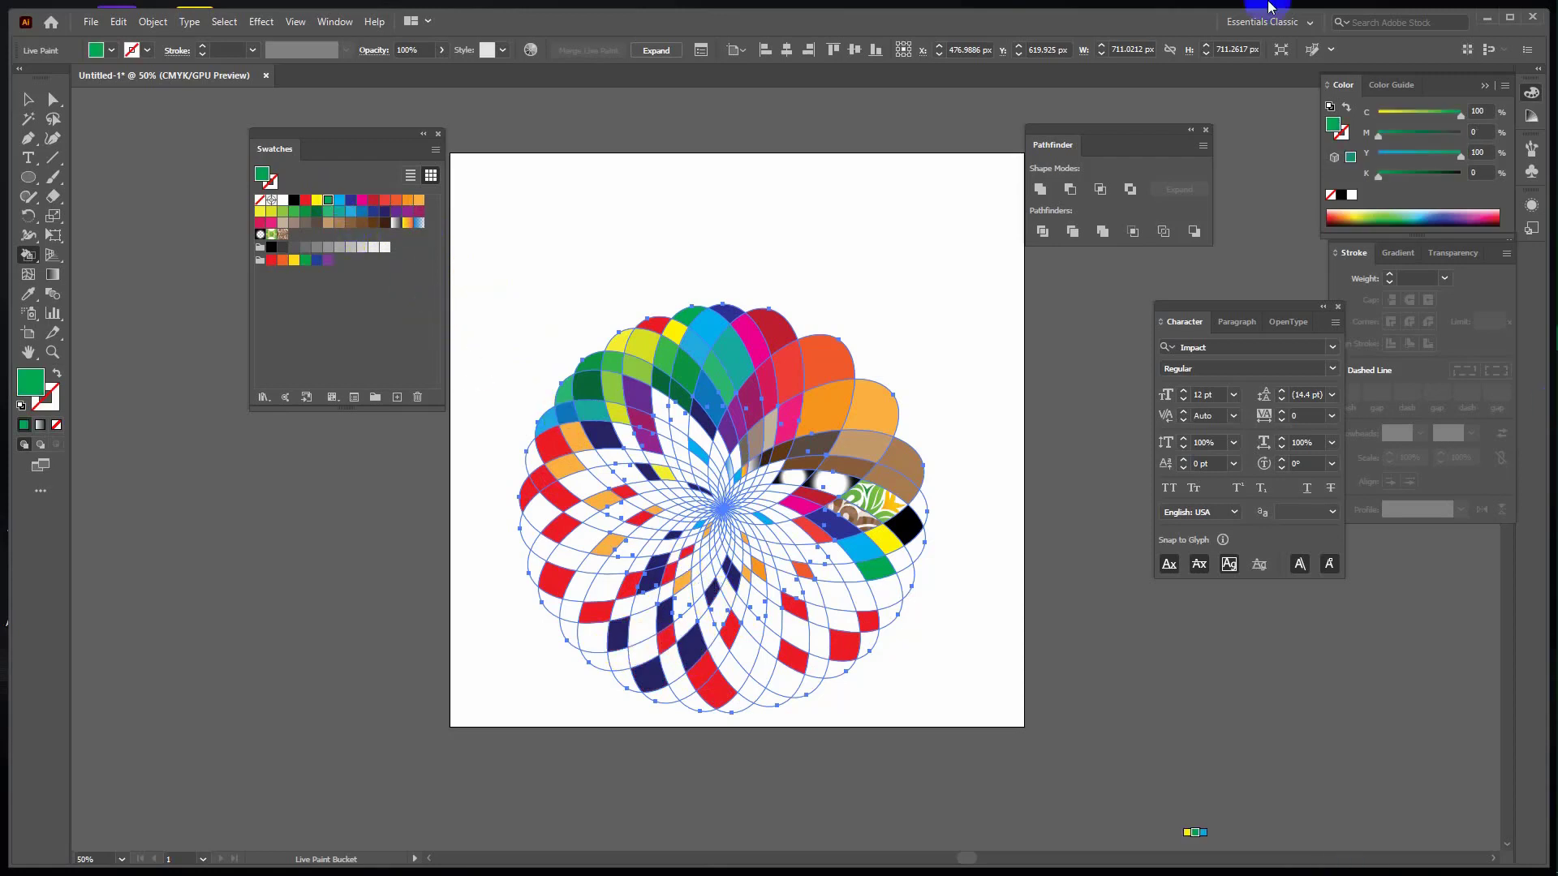
click(643, 533)
click(619, 566)
click(573, 531)
click(608, 501)
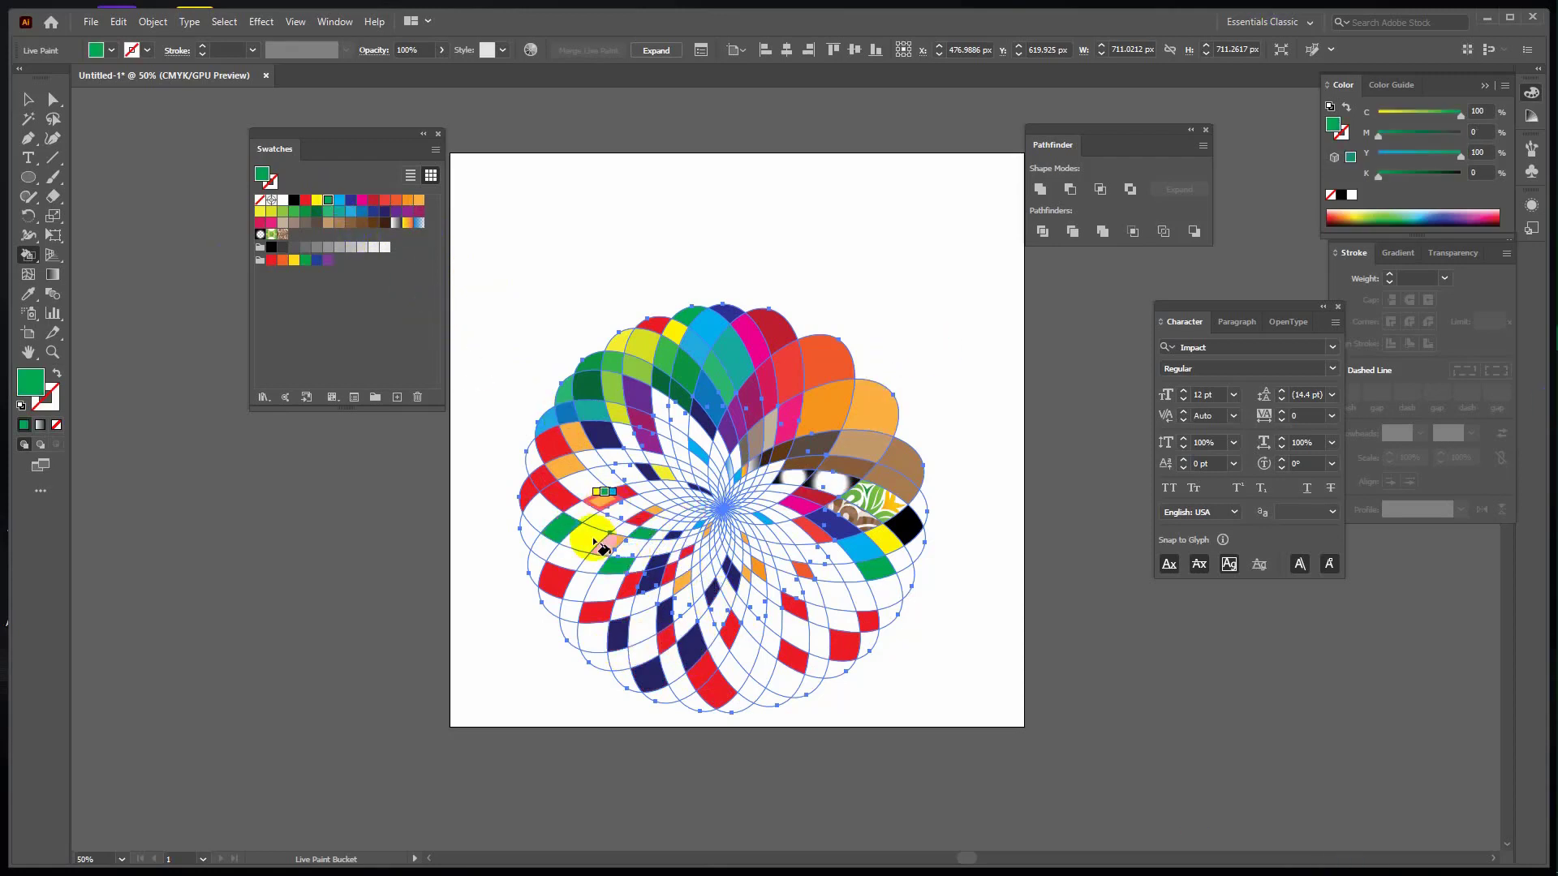
click(587, 537)
click(565, 553)
click(611, 579)
click(594, 608)
click(569, 626)
click(619, 658)
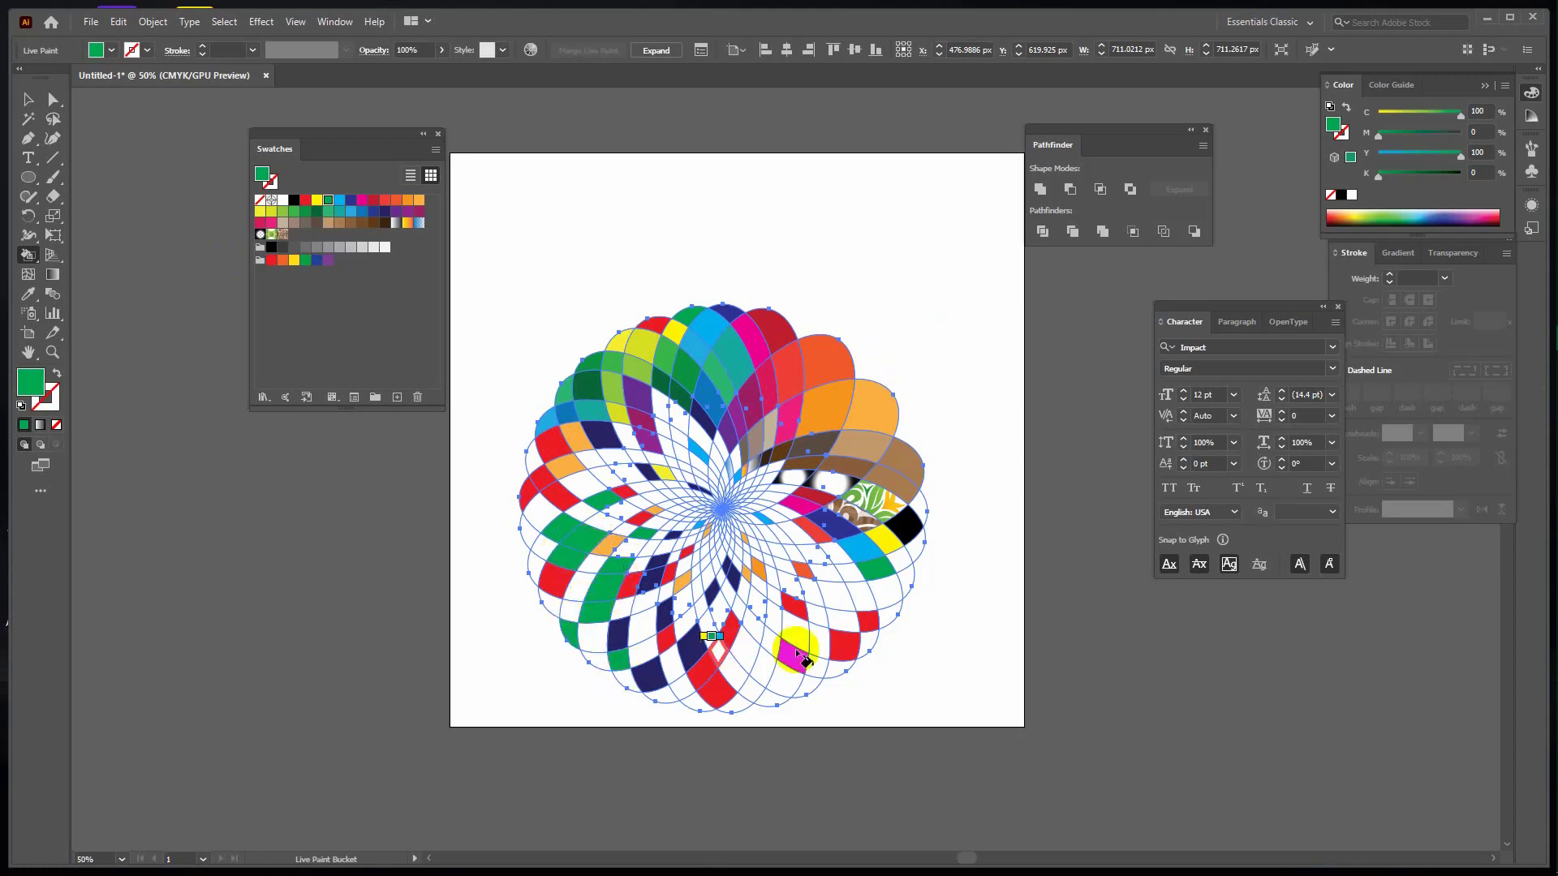
Paint a row of regions from the flower's lower-right edge in towards its centre green.
click(818, 643)
click(839, 612)
click(812, 556)
click(791, 532)
click(767, 520)
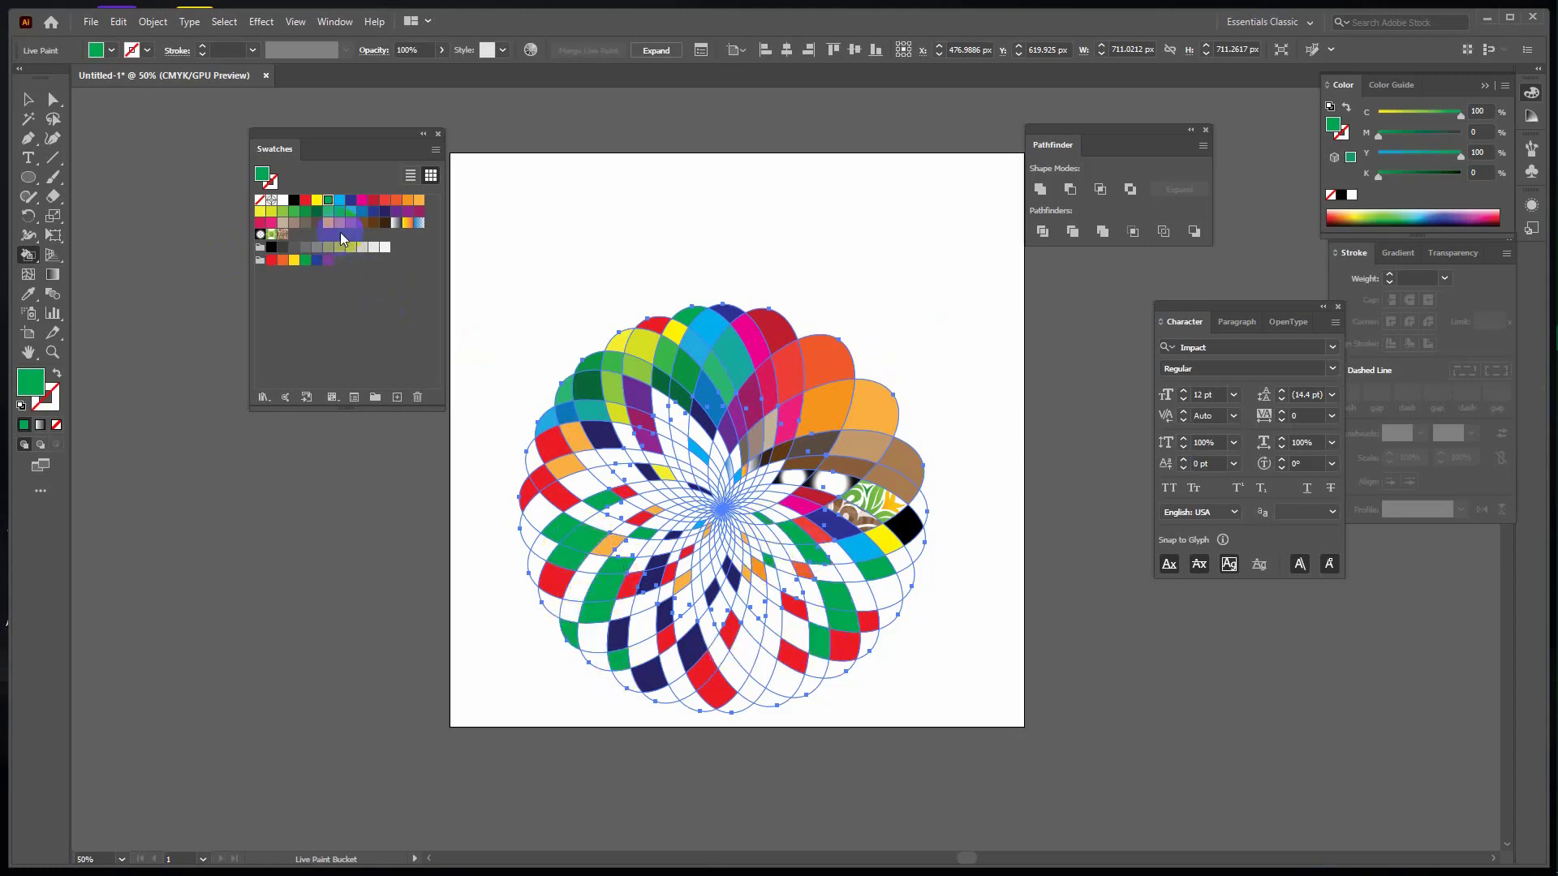
Choose red and paint a small region just below right of the flower's centre and several on its left side.
click(305, 200)
click(768, 535)
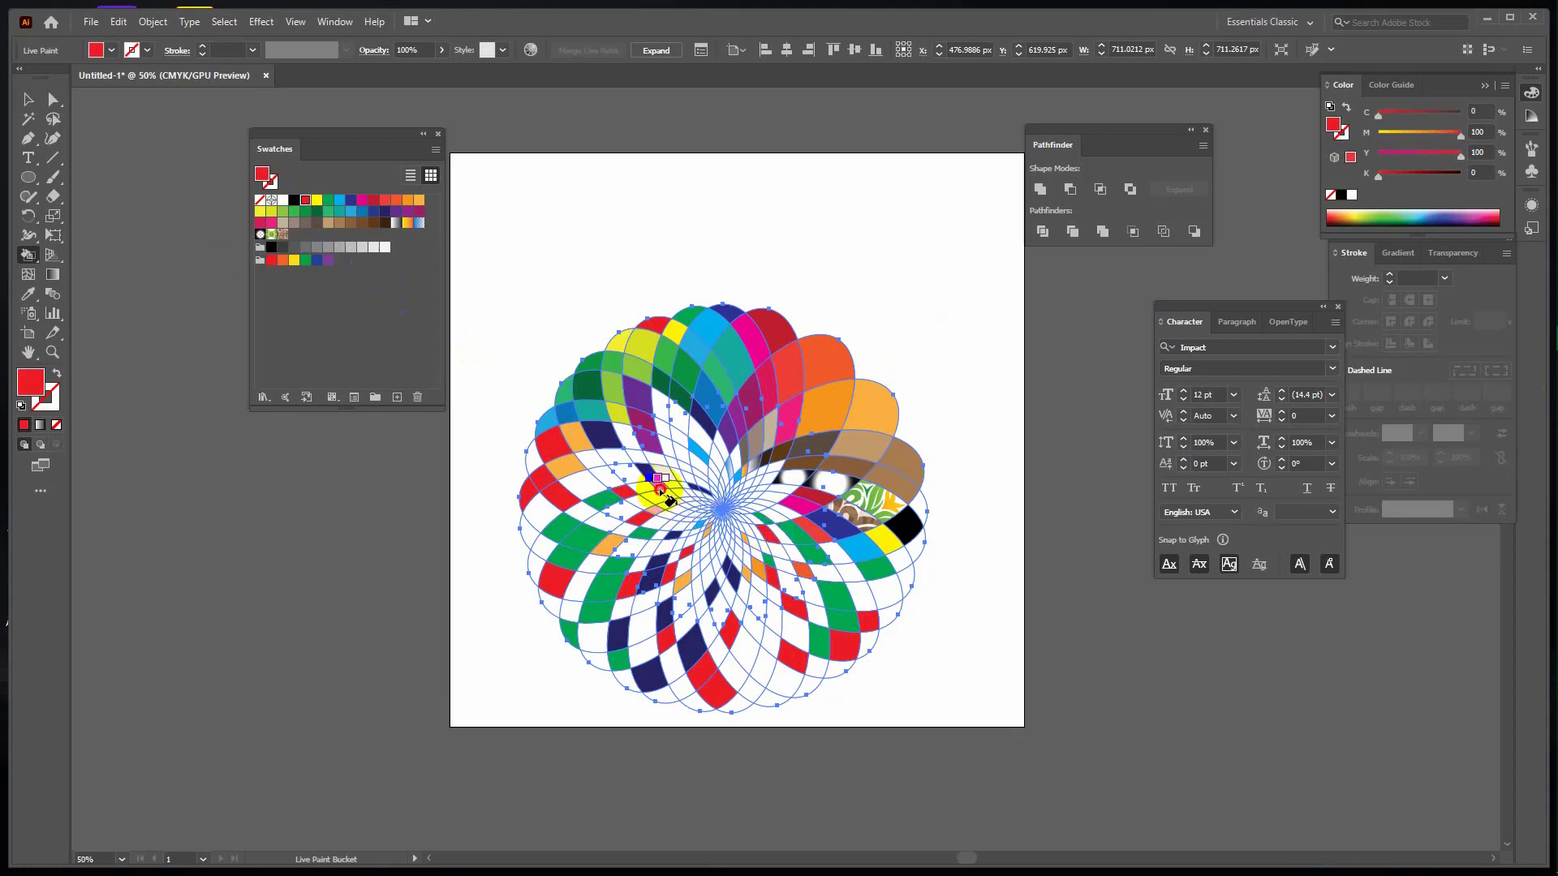
click(661, 486)
click(603, 458)
click(604, 481)
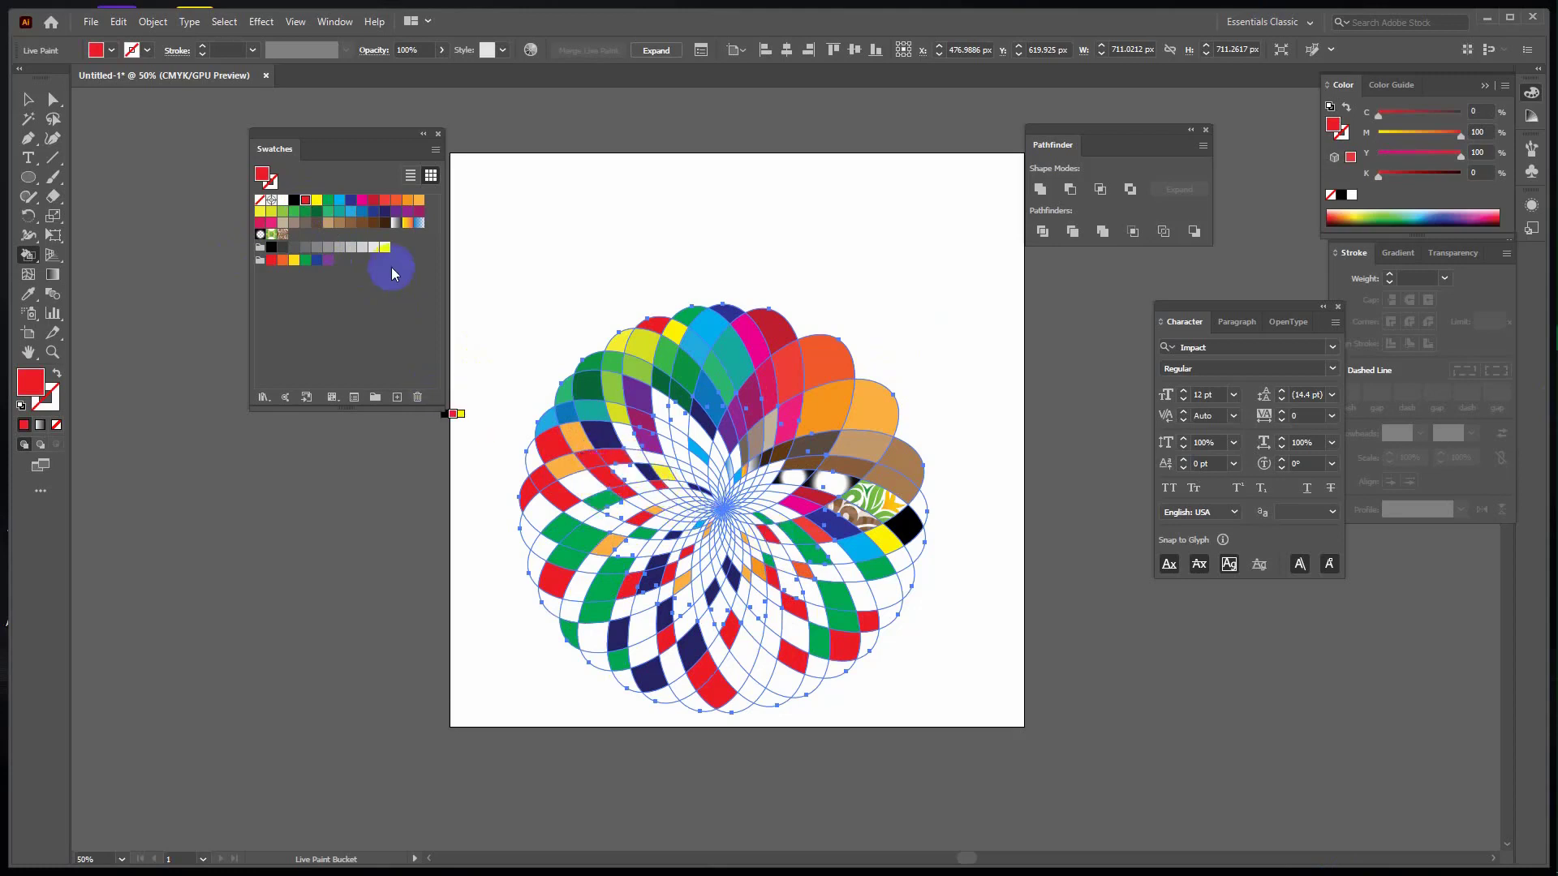
Paint regions below the flower's centre and at its lower left light orange, and pick the orange-yellow gradient for a region near the centre.
click(419, 200)
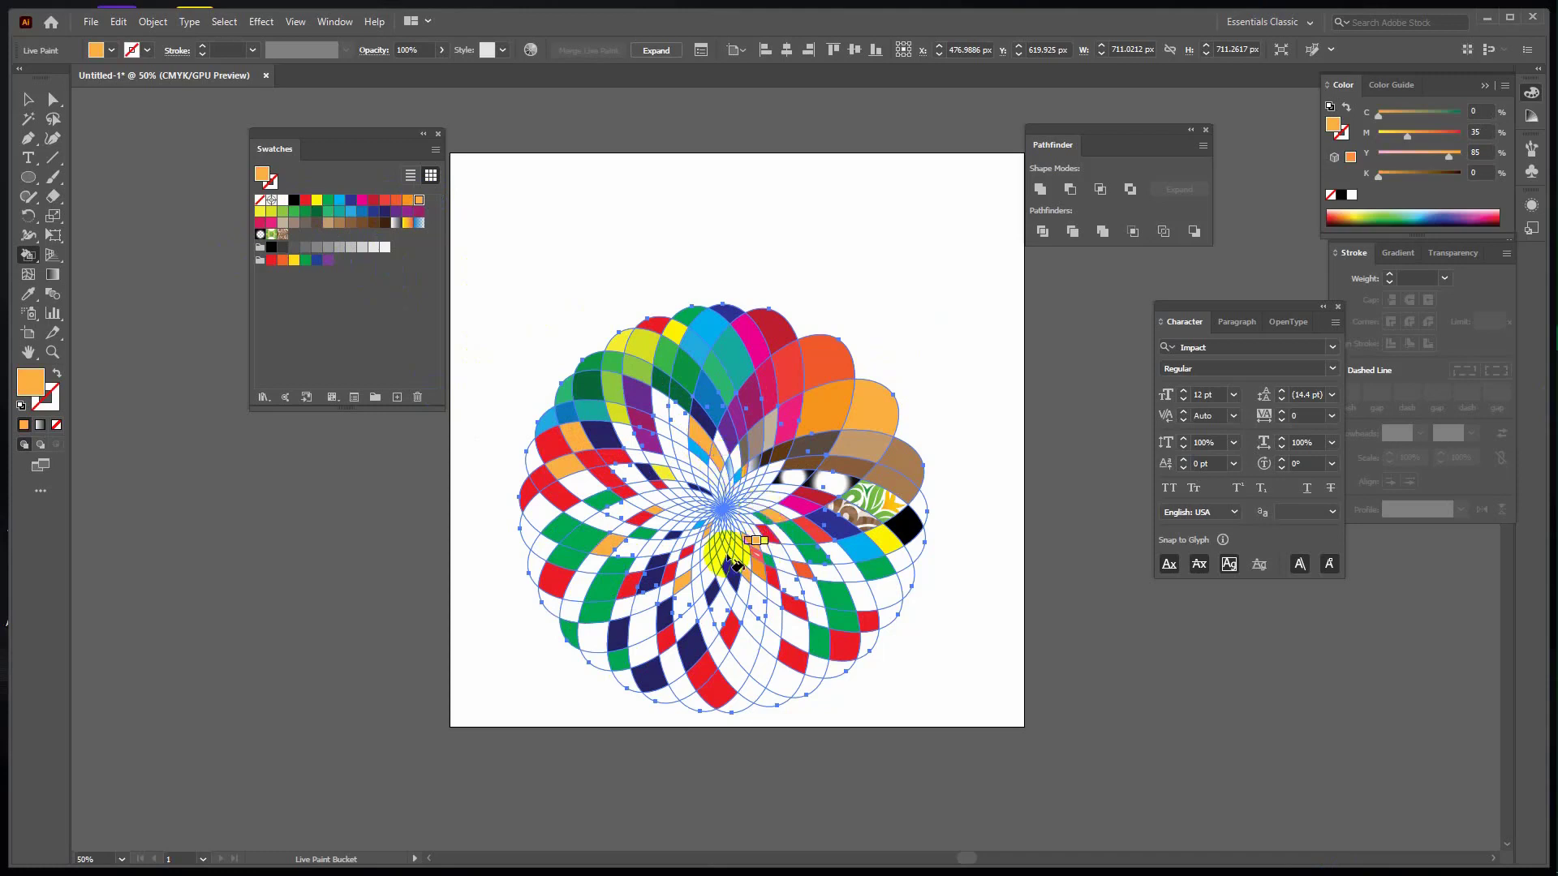
click(639, 610)
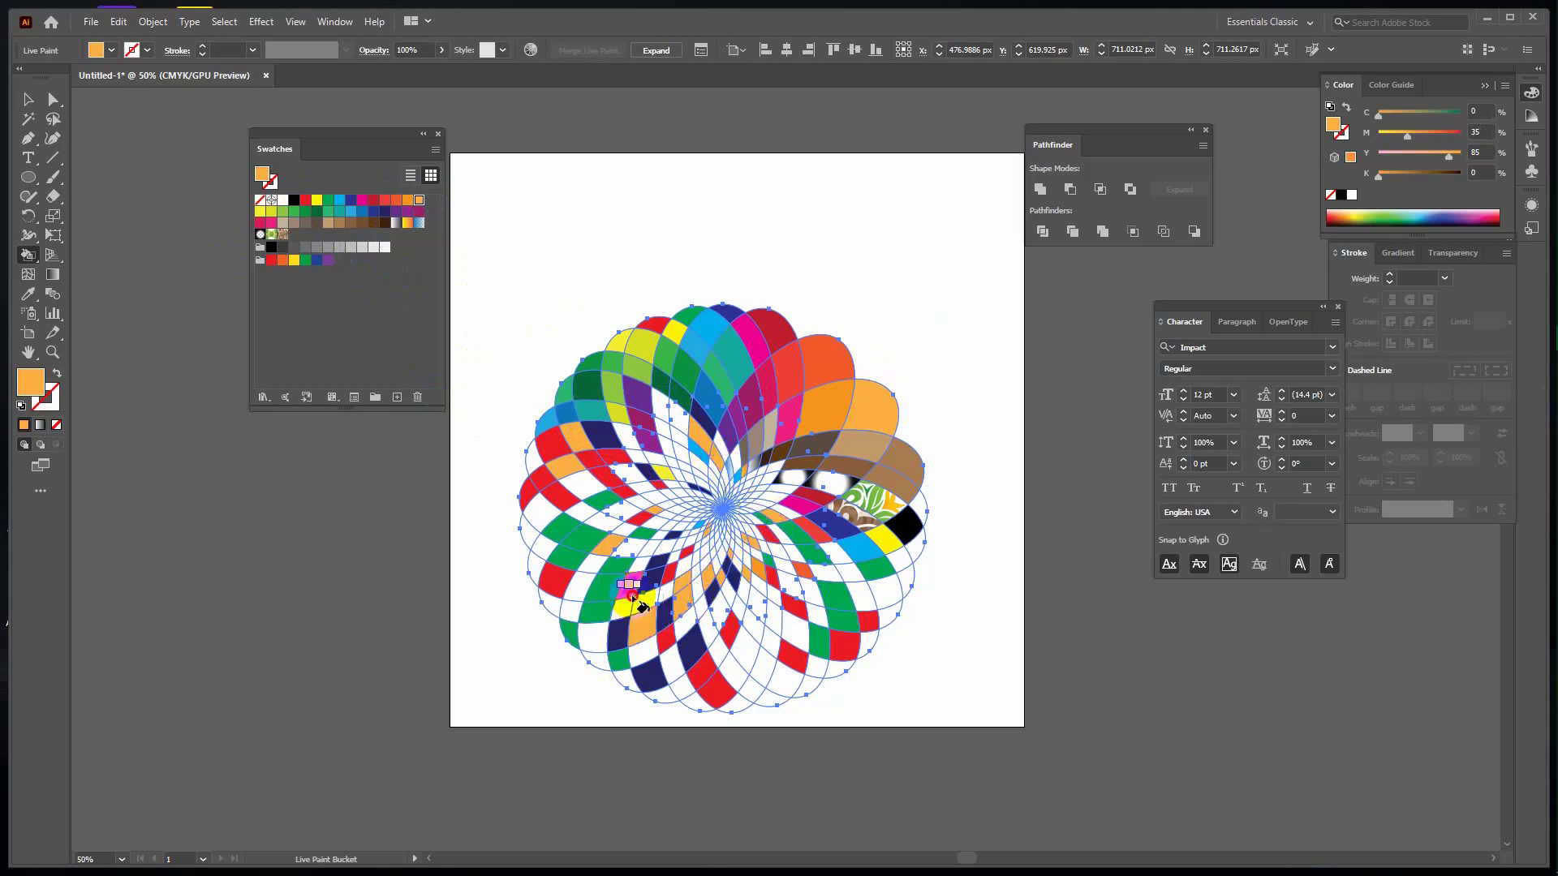
click(621, 626)
click(661, 589)
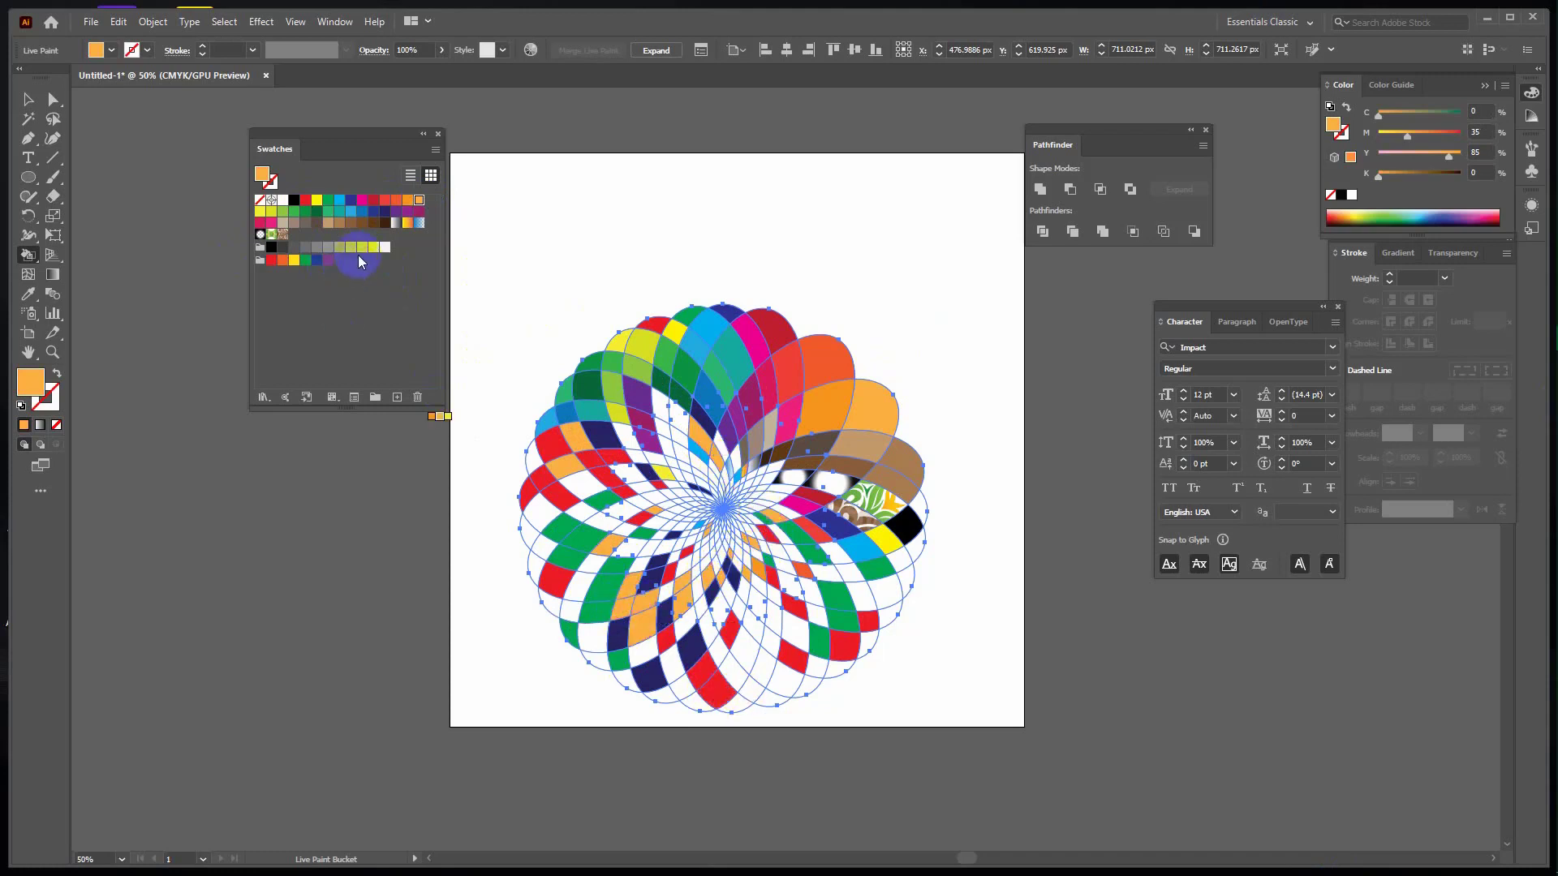
click(408, 222)
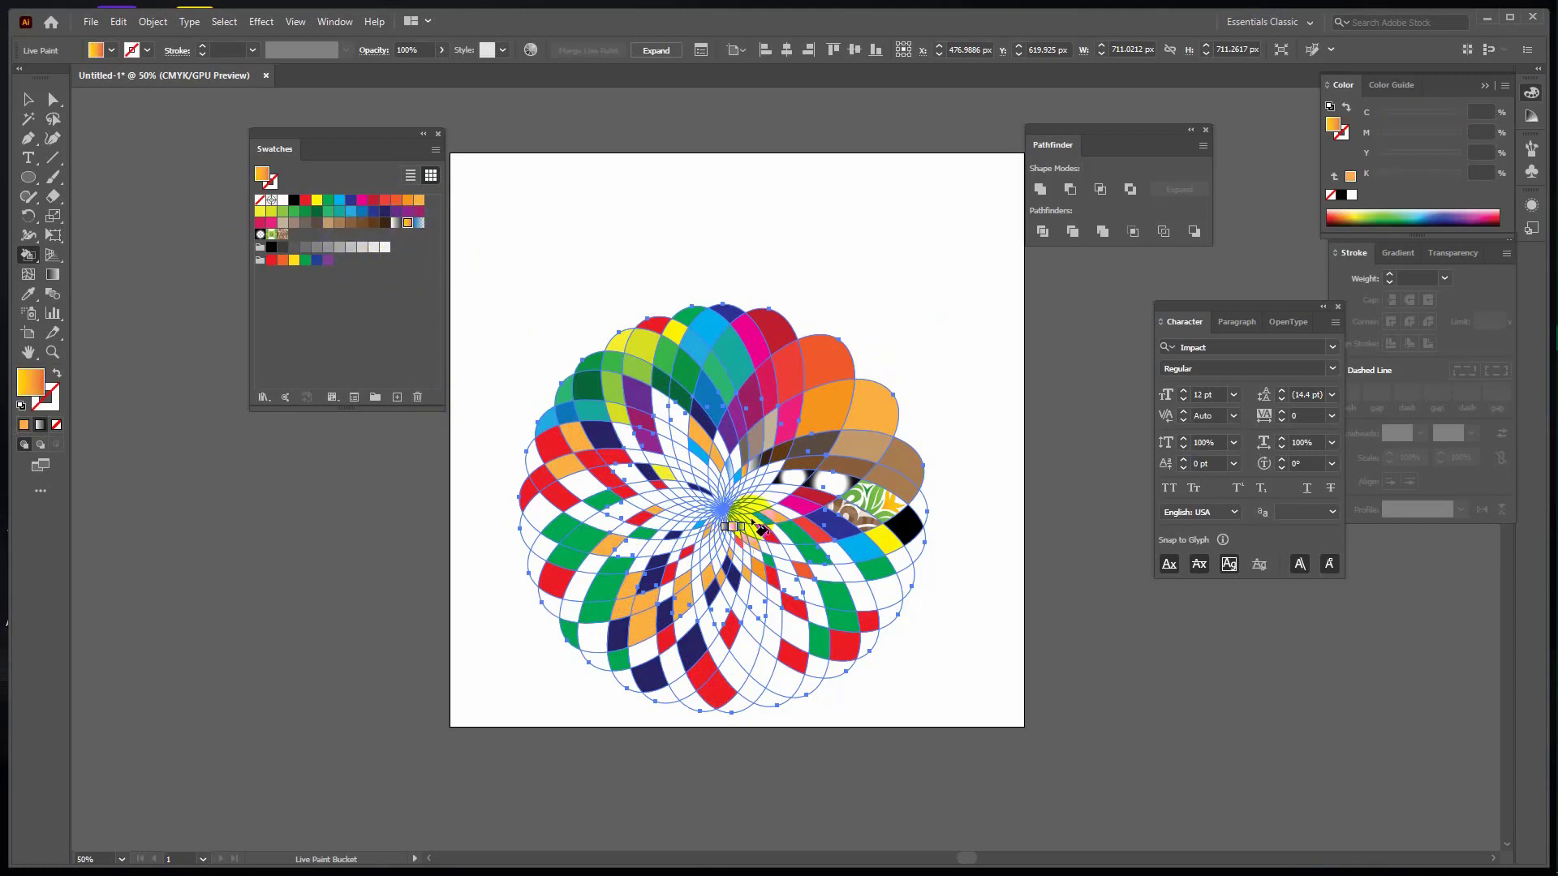
click(771, 485)
Move the painted flower up on the artboard, check it deselected, and move it back down towards the artboard's middle.
click(28, 100)
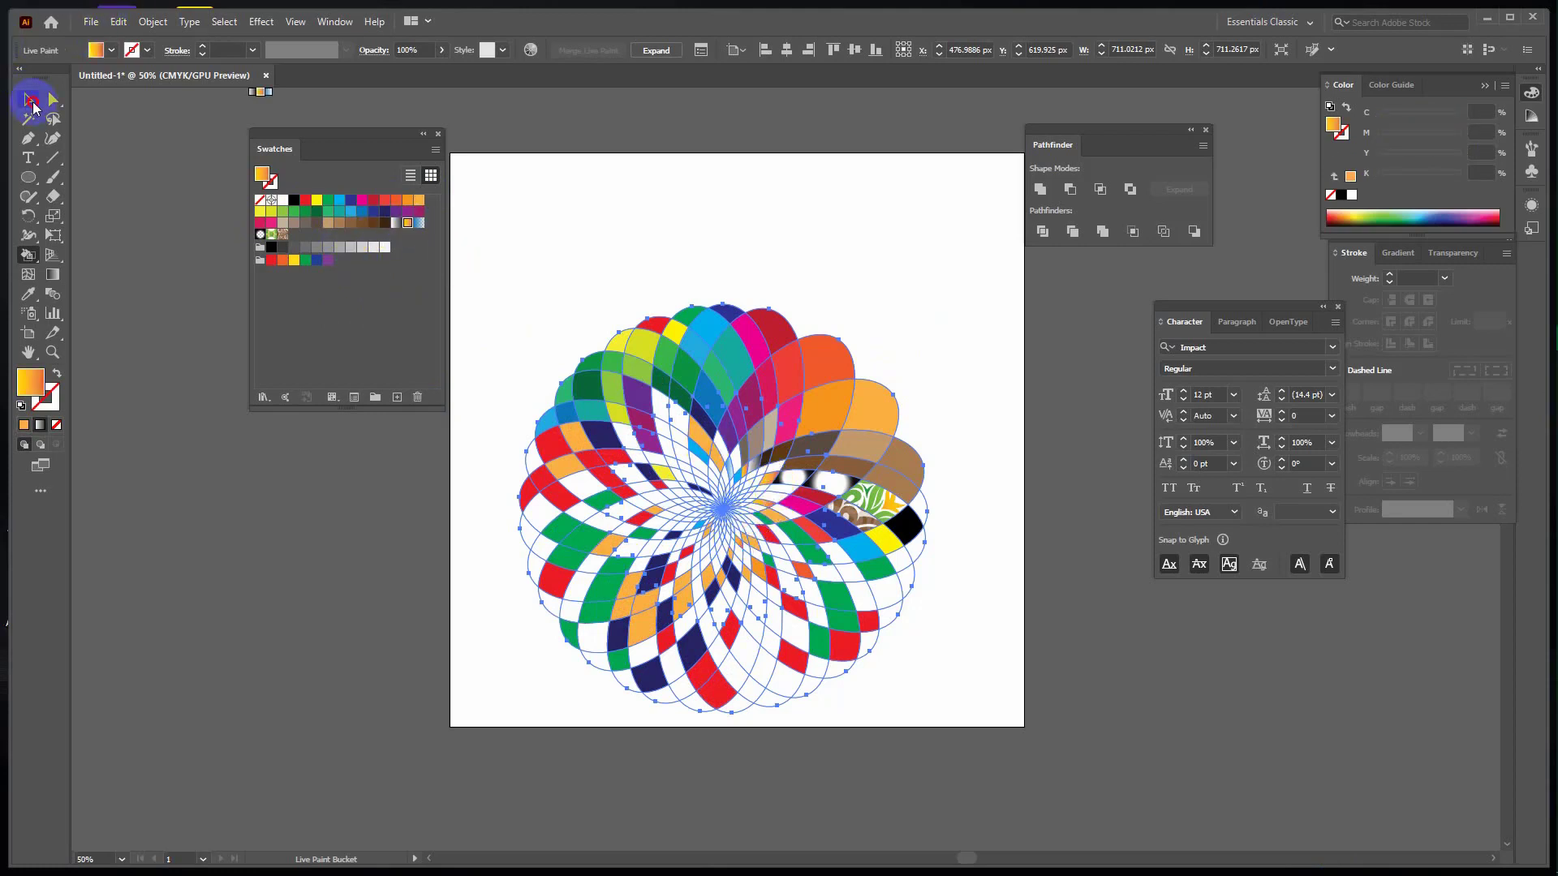
click(531, 290)
click(750, 323)
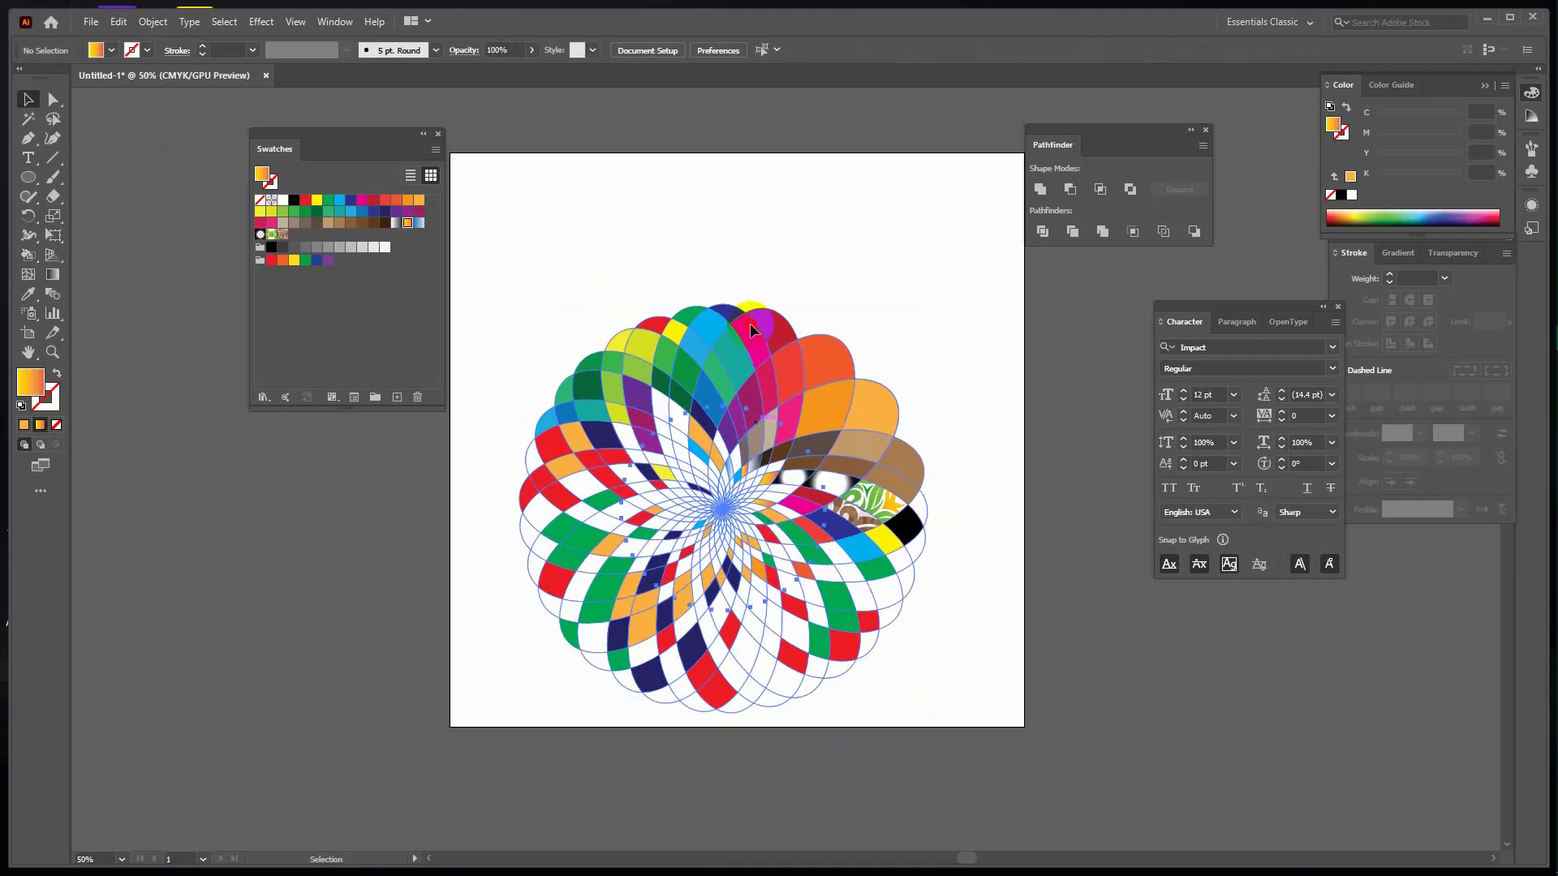
right_click(768, 275)
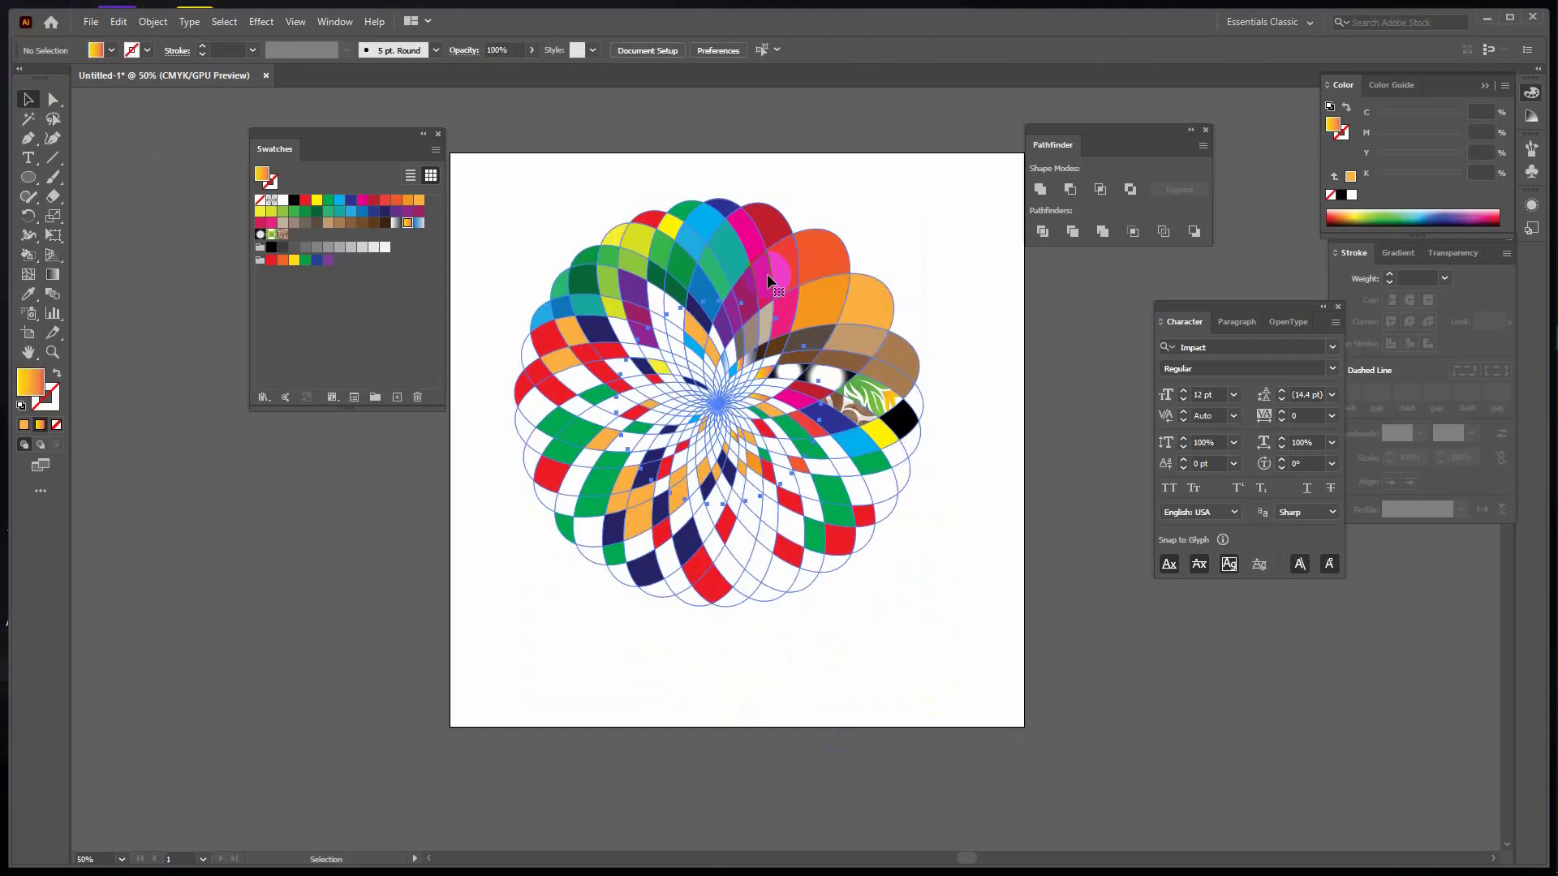
click(988, 331)
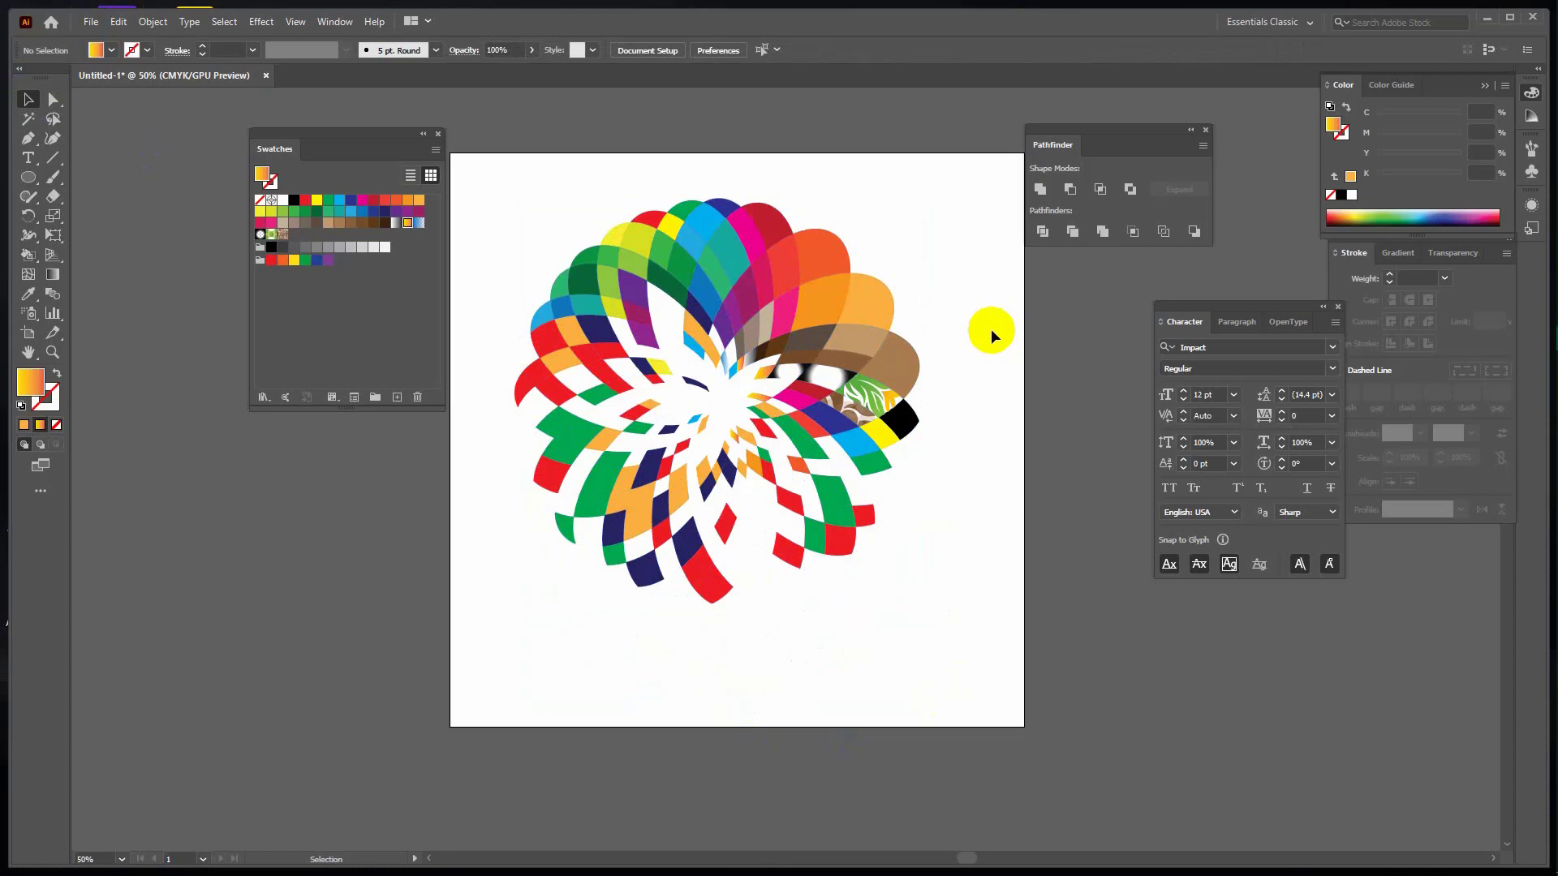
click(833, 284)
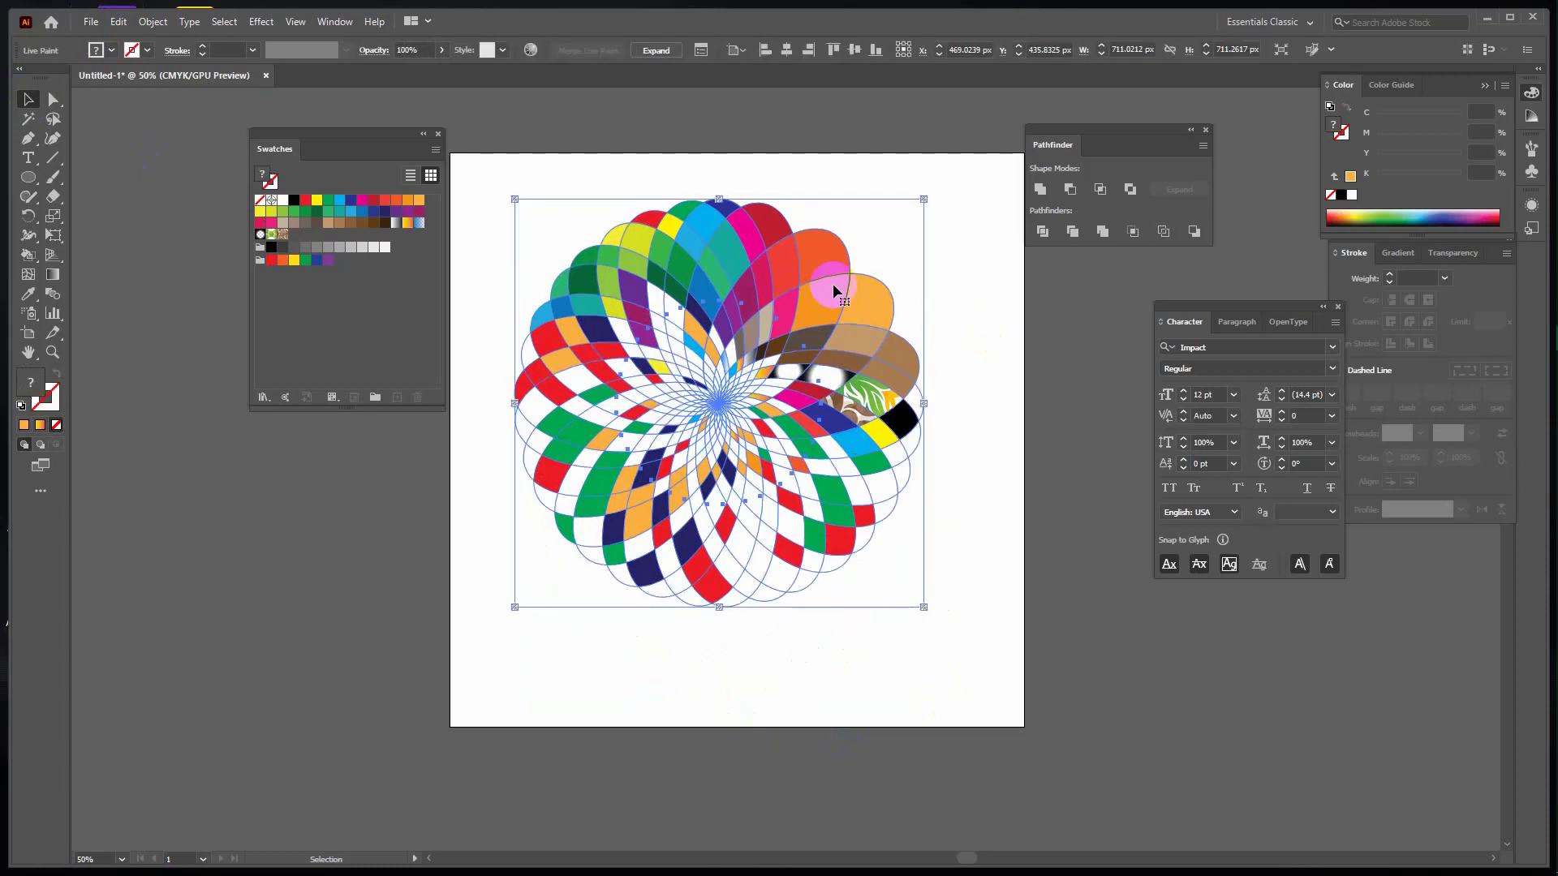
drag(744, 284, 767, 346)
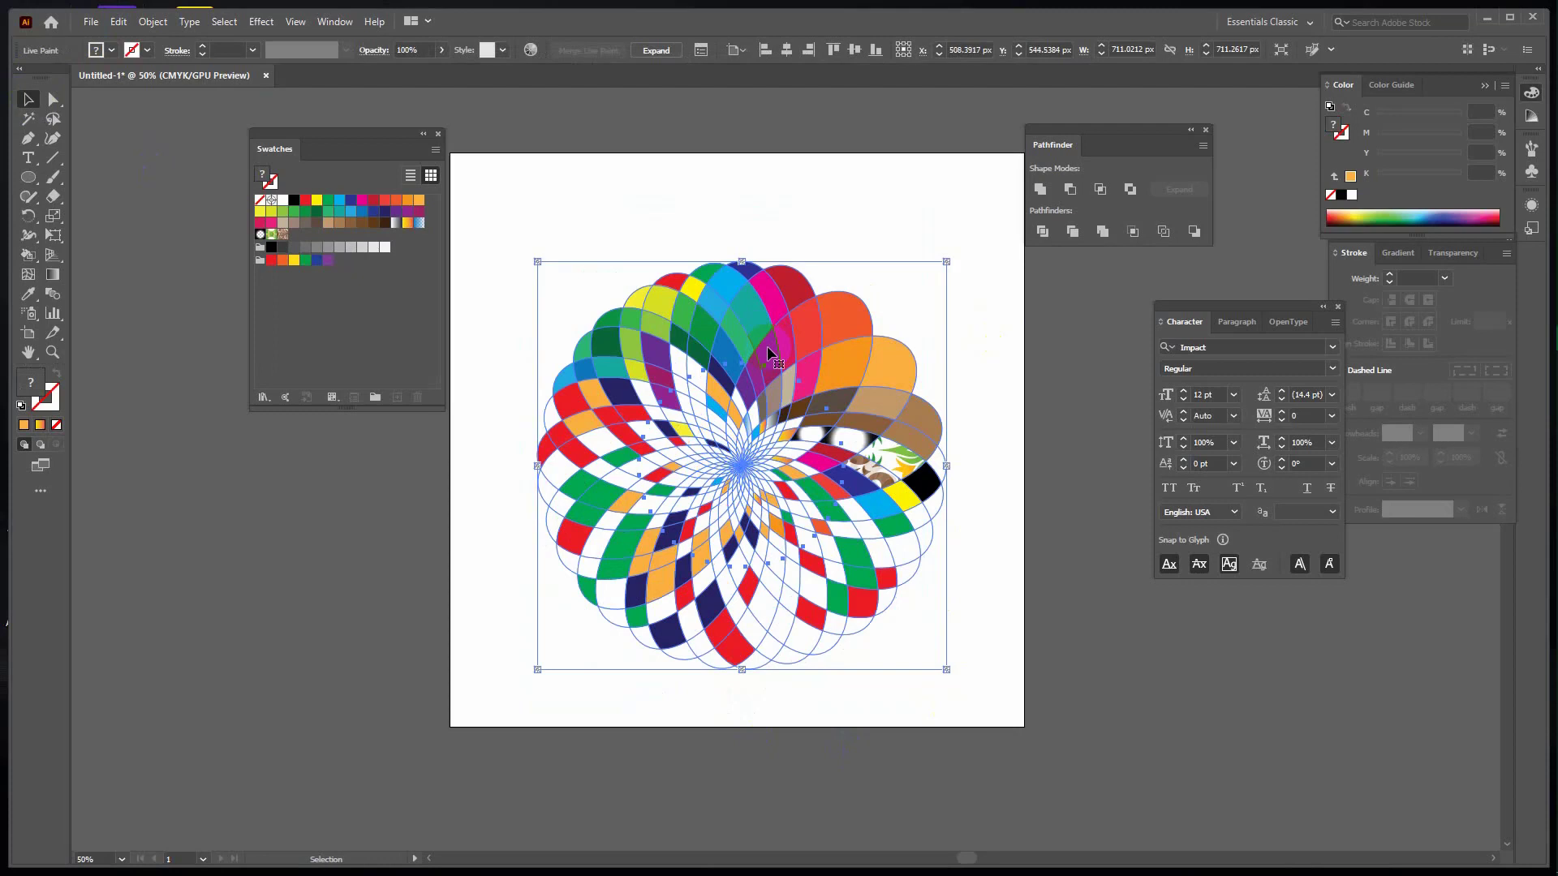
click(124, 22)
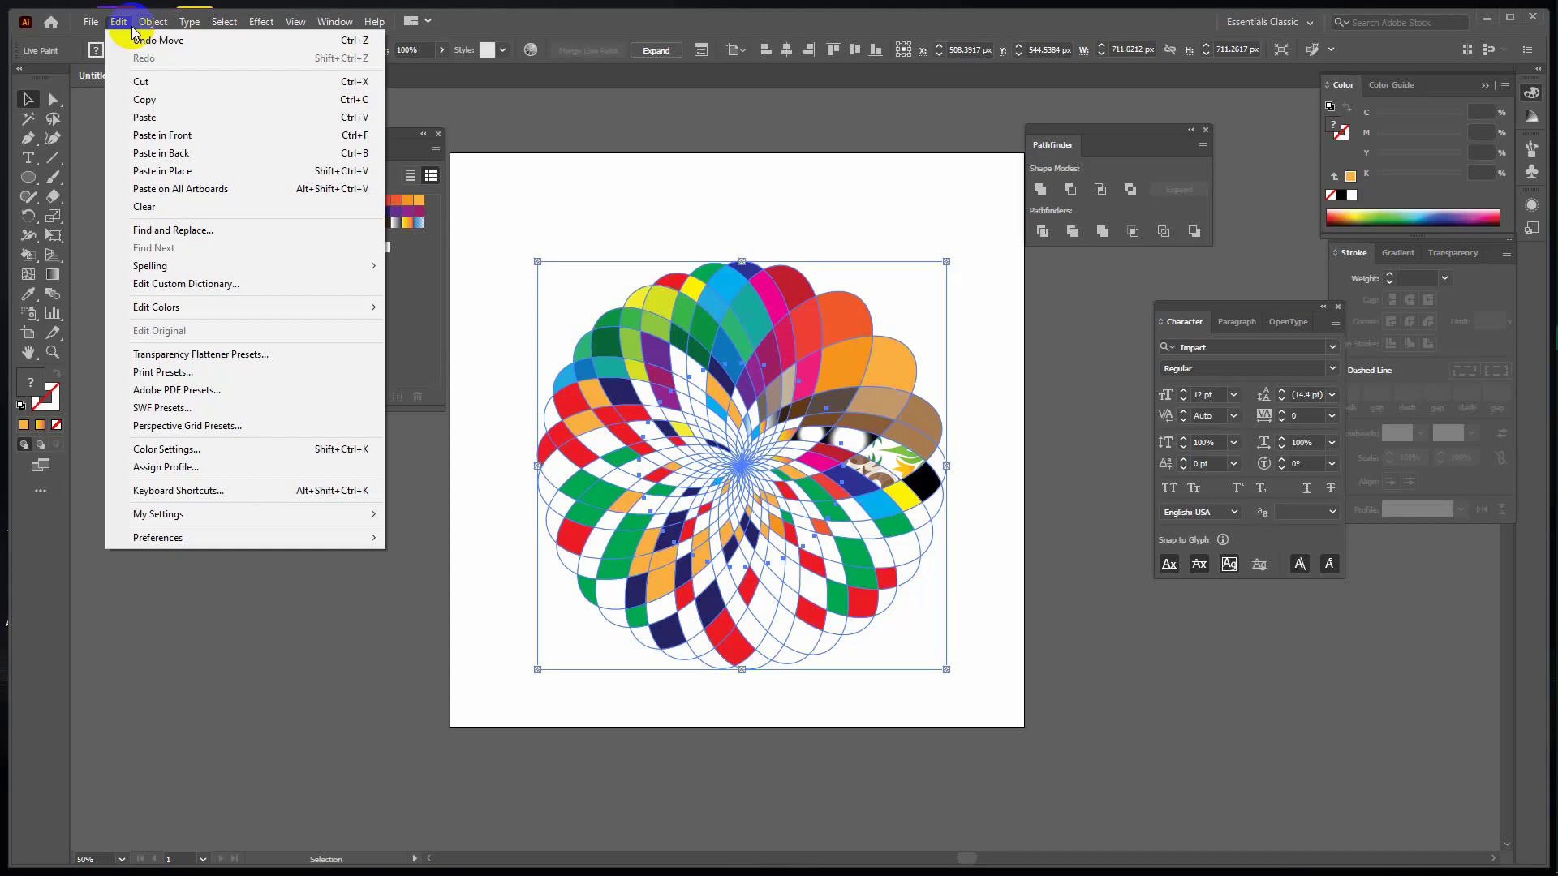
mouse_move(145, 29)
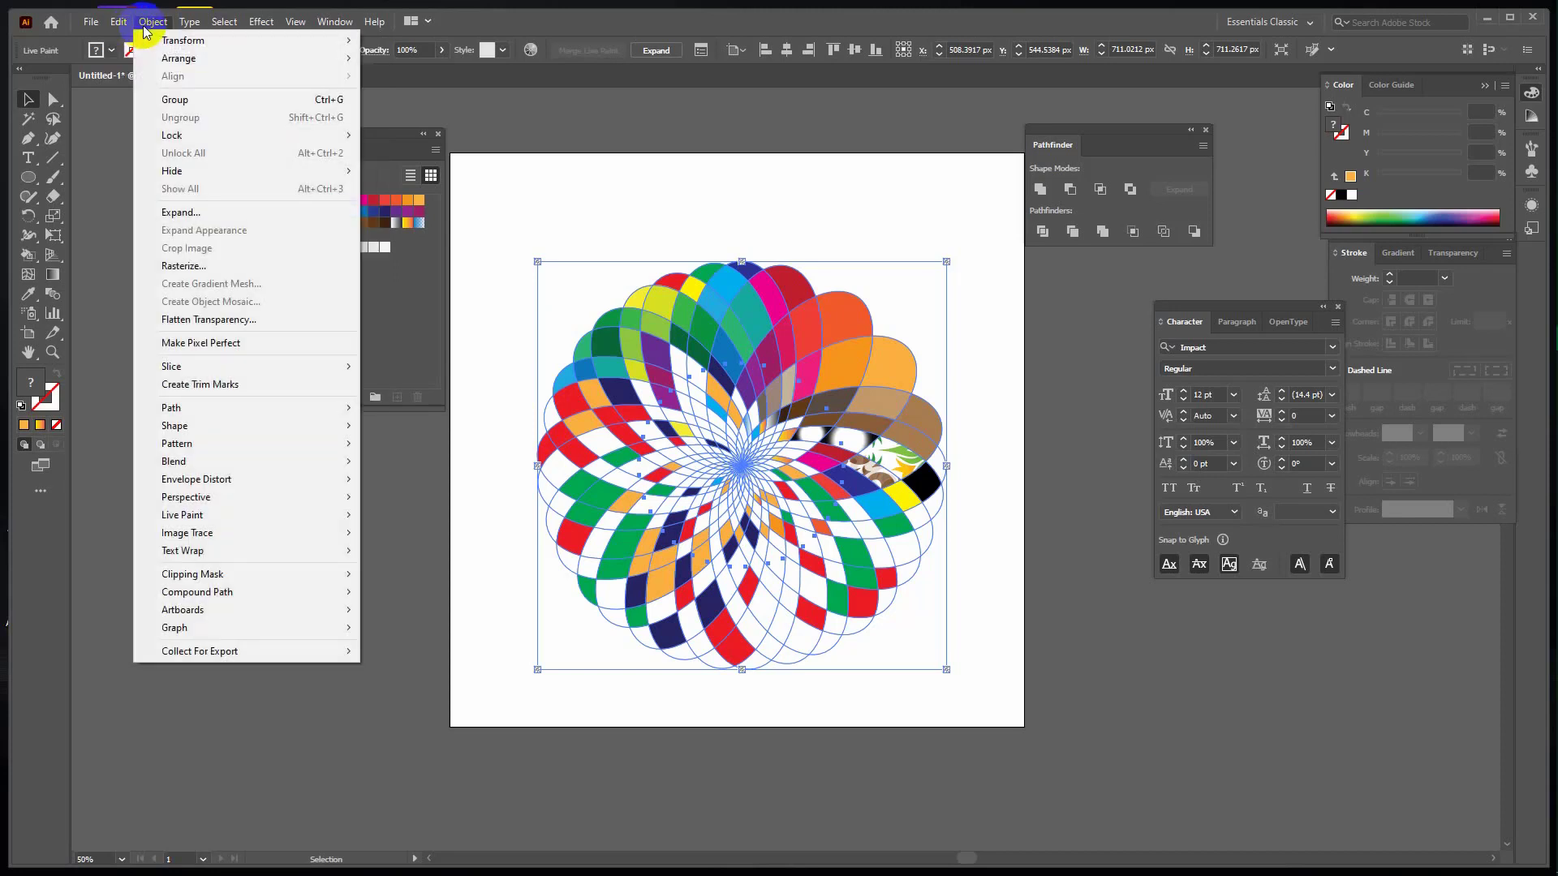
click(179, 213)
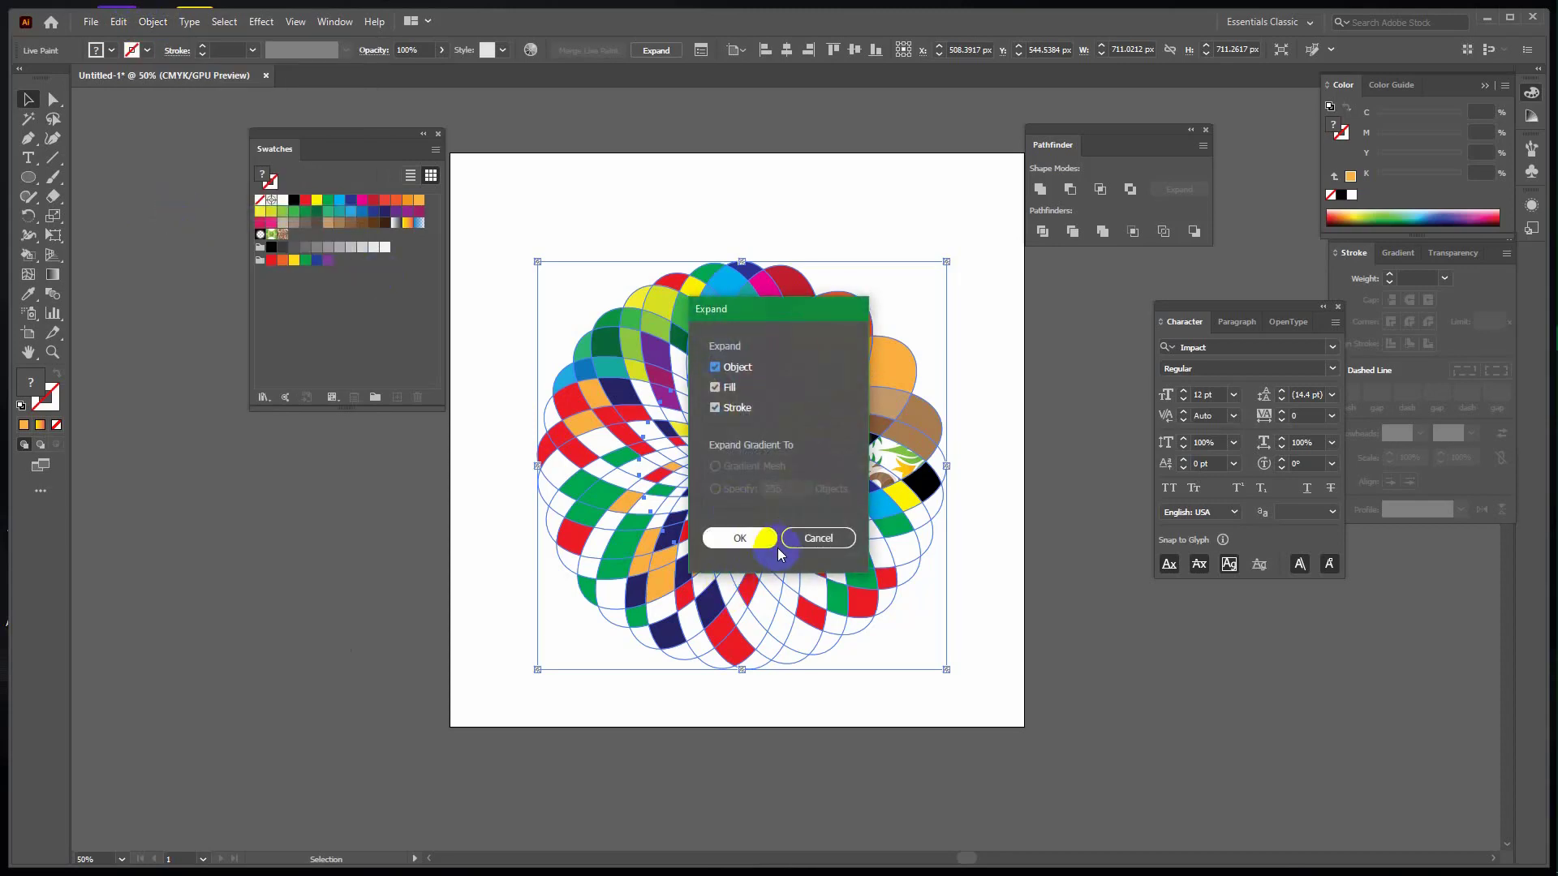
click(824, 540)
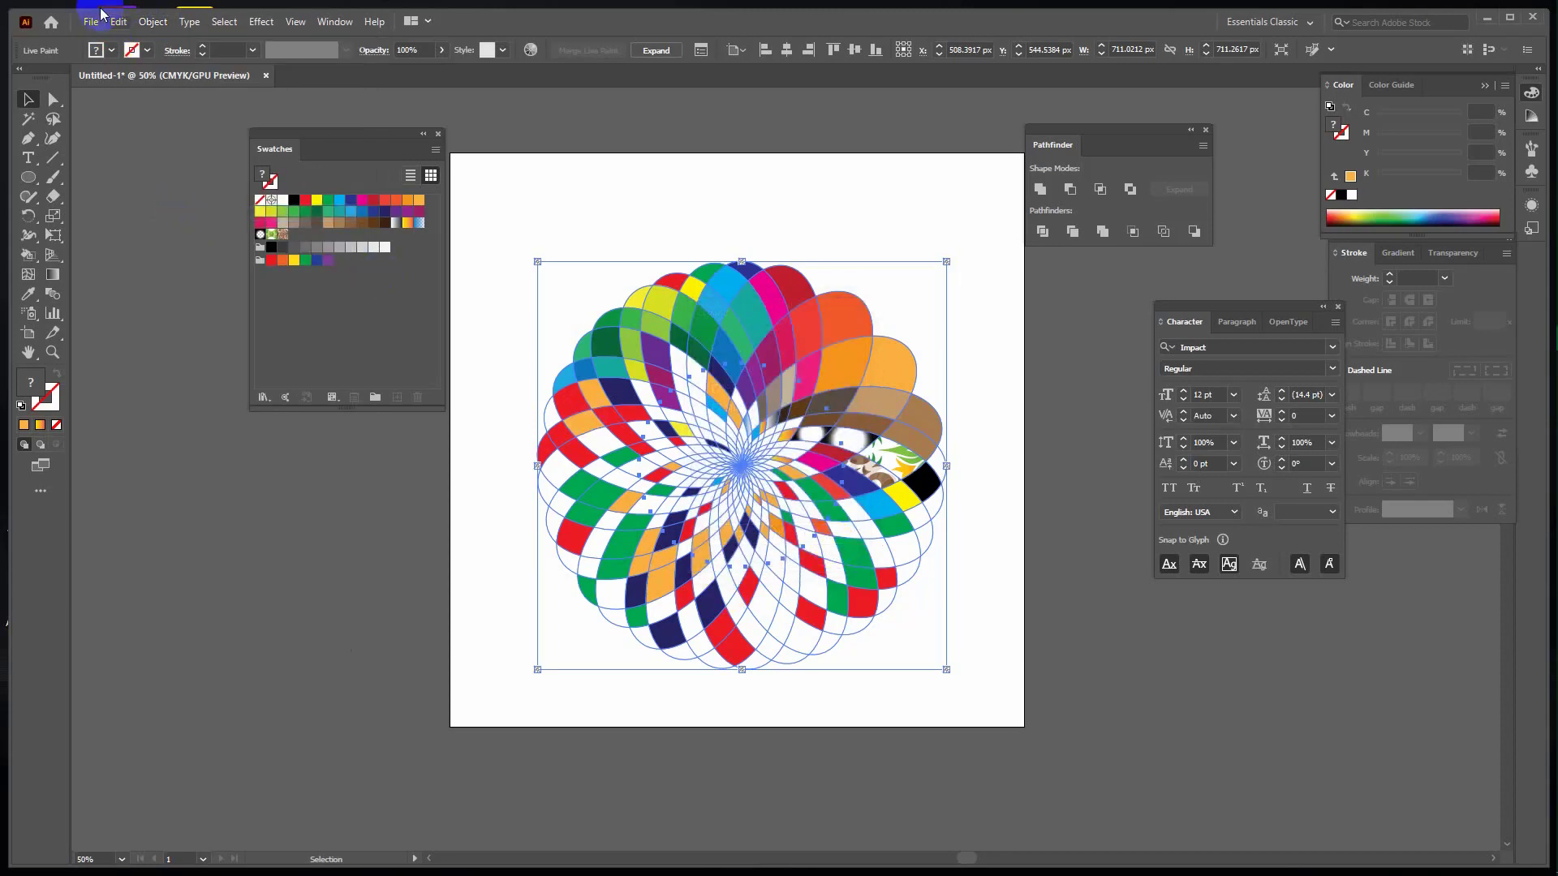
Expand the Live Paint flower with Object, Fill and Stroke included.
click(151, 24)
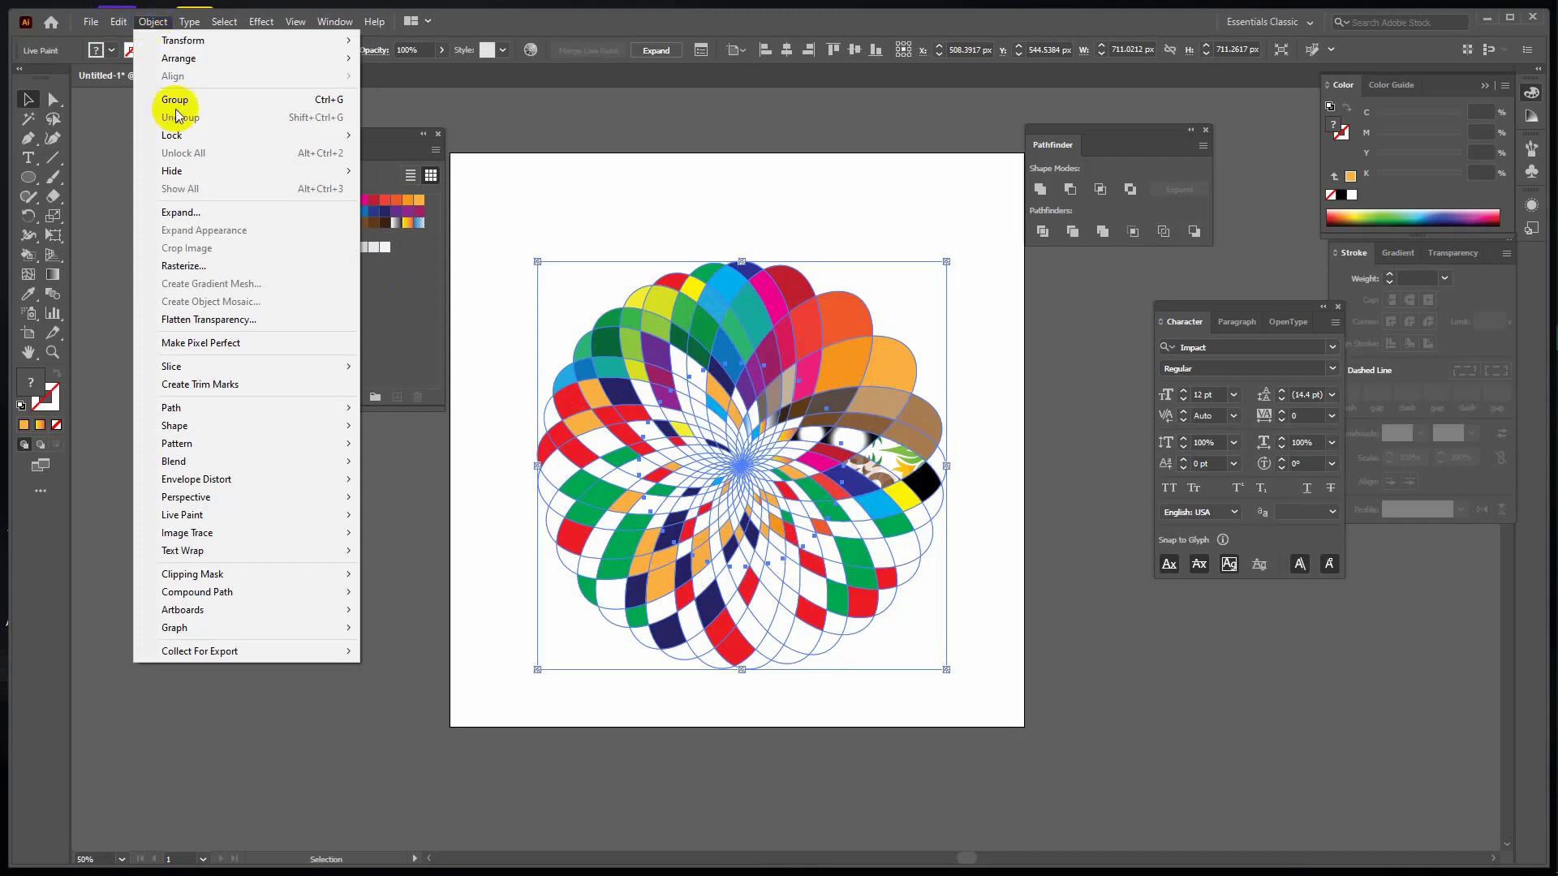
click(205, 218)
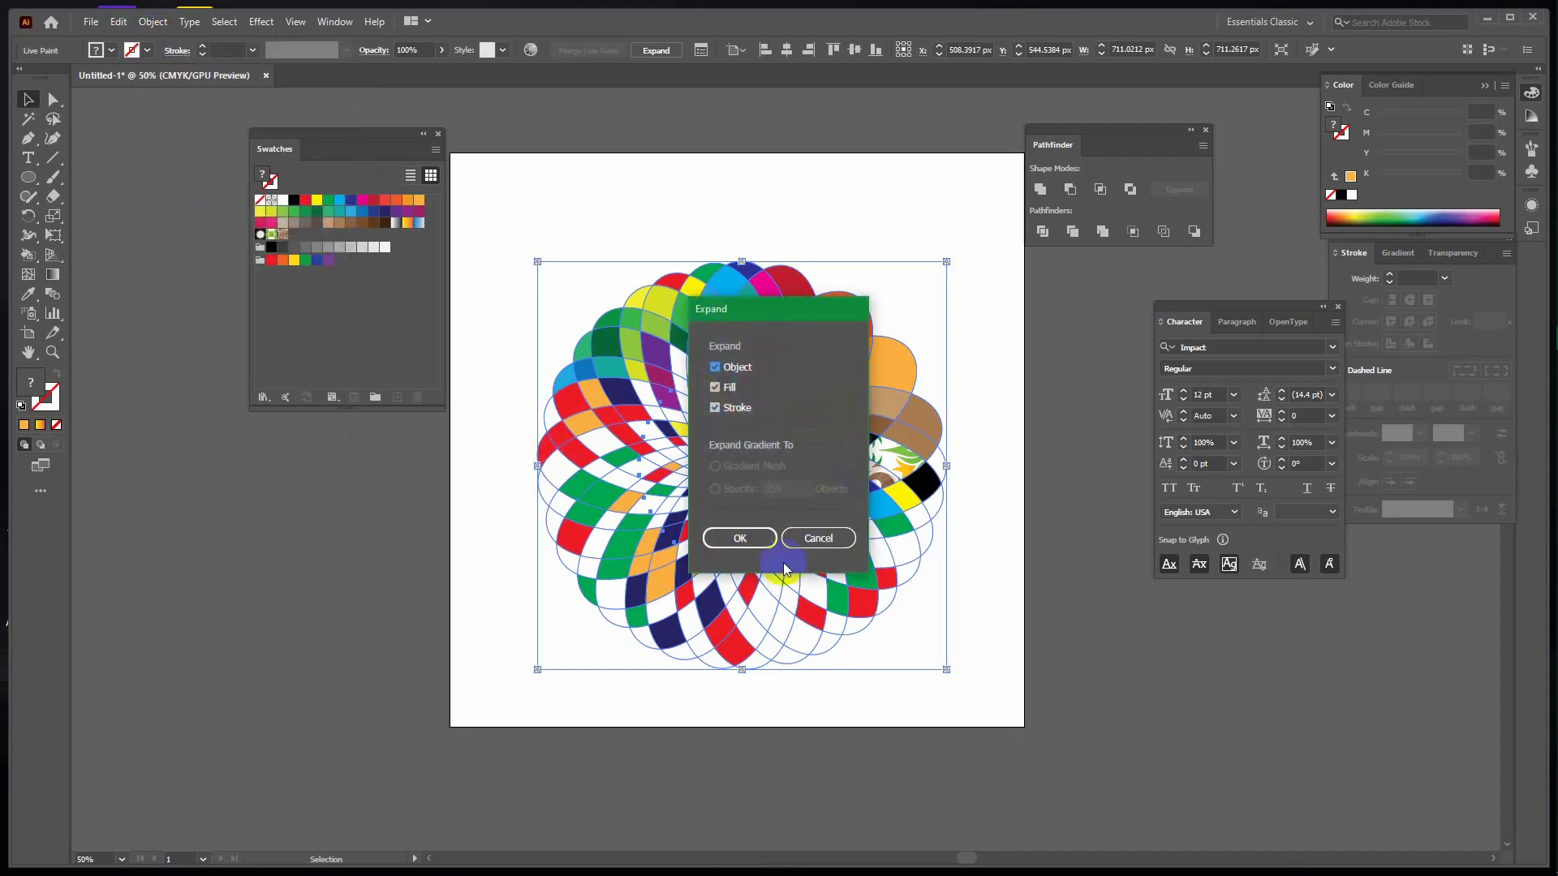
click(737, 538)
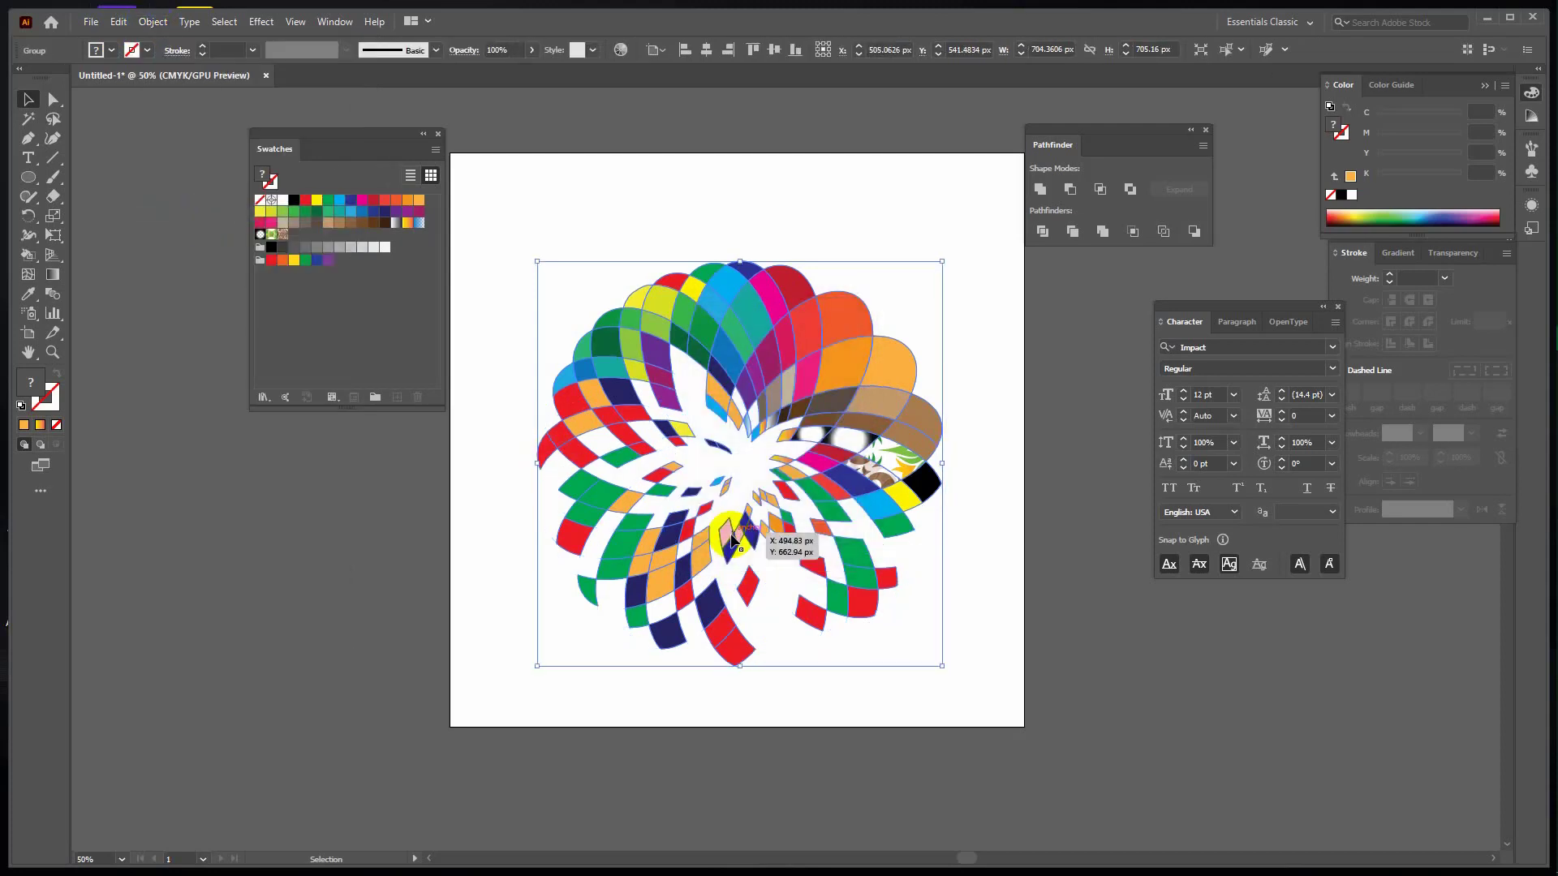
Ungroup the expanded flower twice and deselect it.
right_click(680, 318)
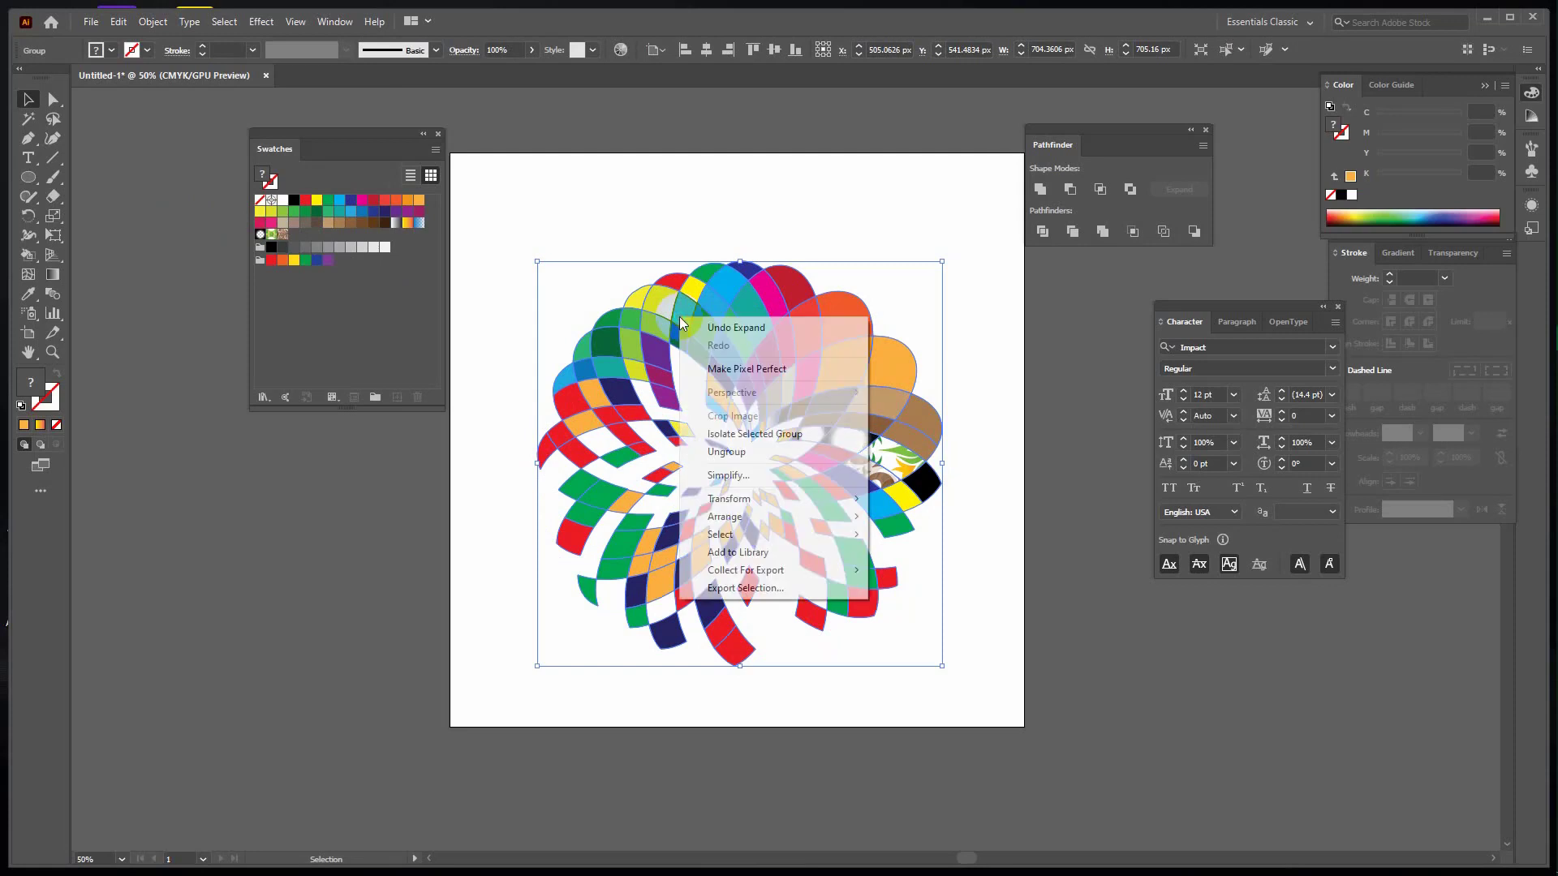
click(730, 454)
click(820, 254)
click(783, 279)
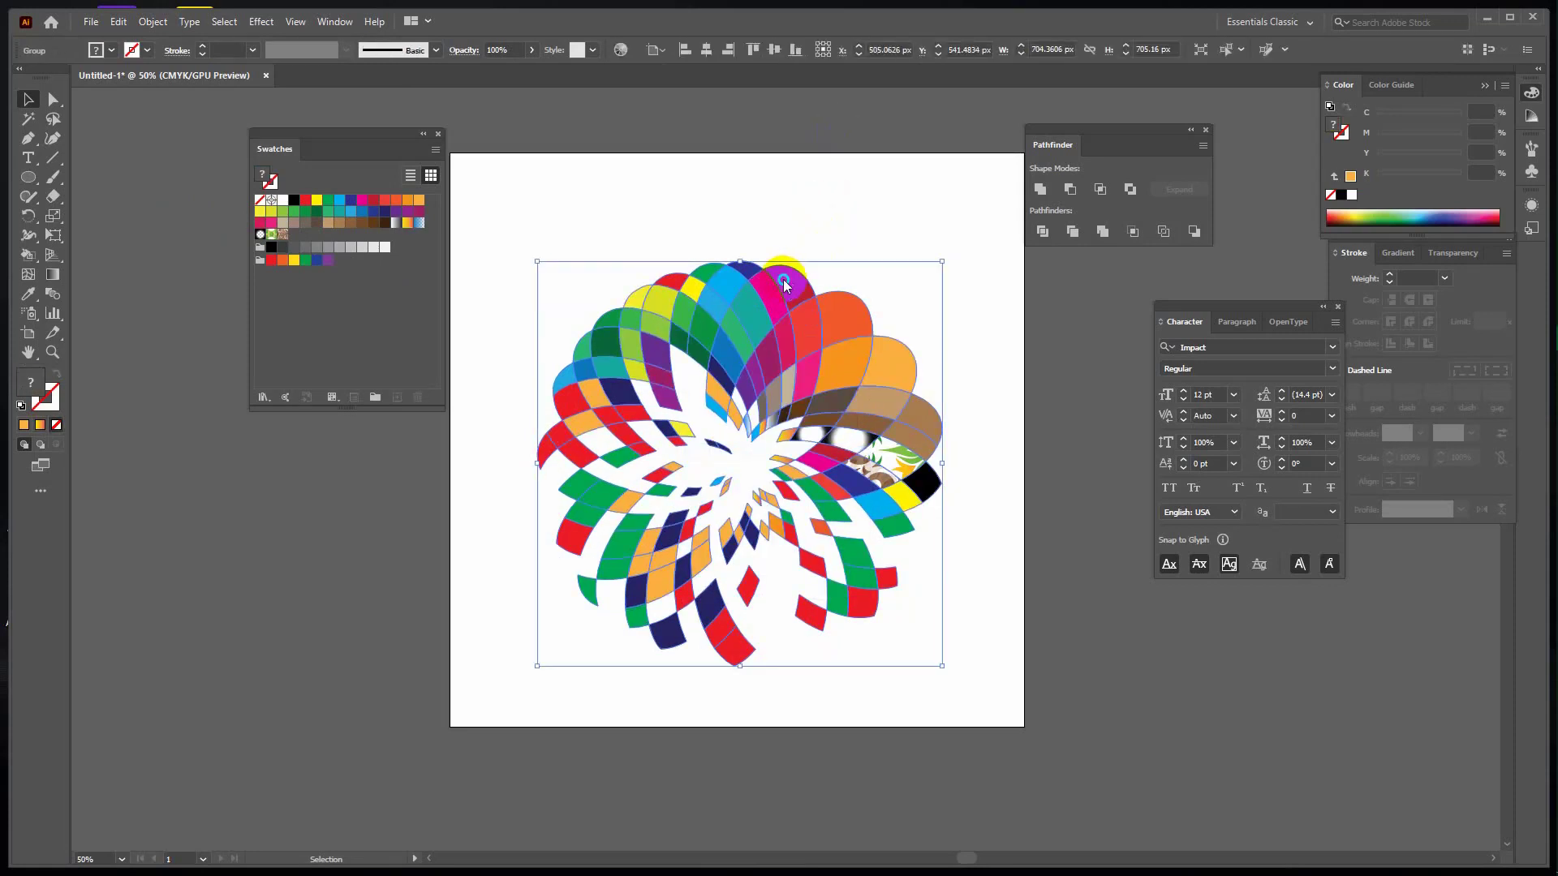
right_click(784, 284)
click(832, 420)
click(959, 215)
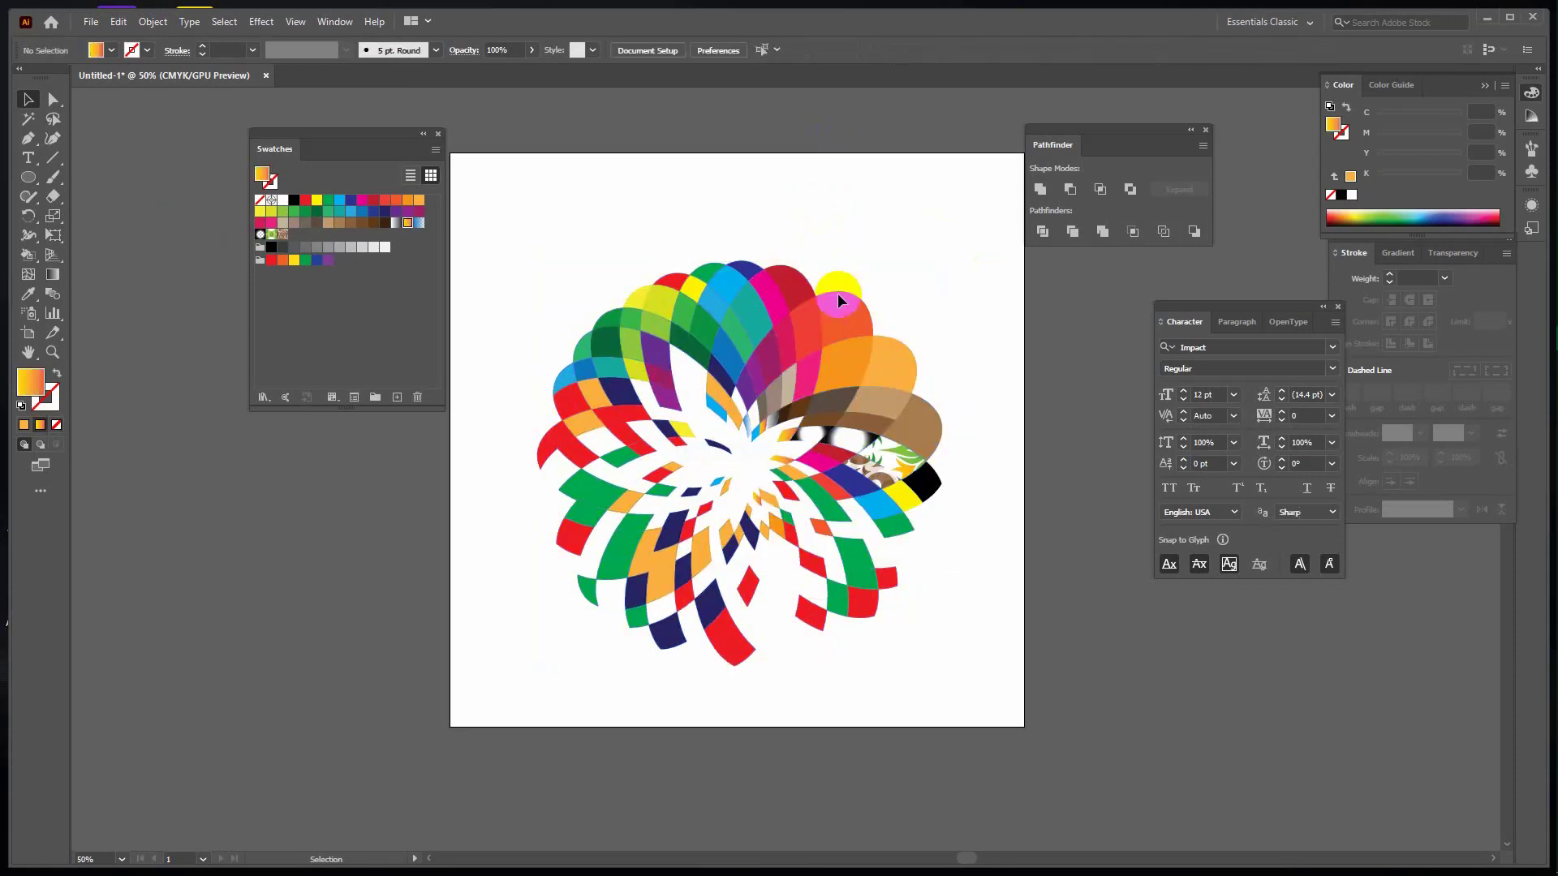
Enter isolation mode on the dark red piece at the flower's top and exit back to the full artwork.
double_click(792, 287)
click(942, 227)
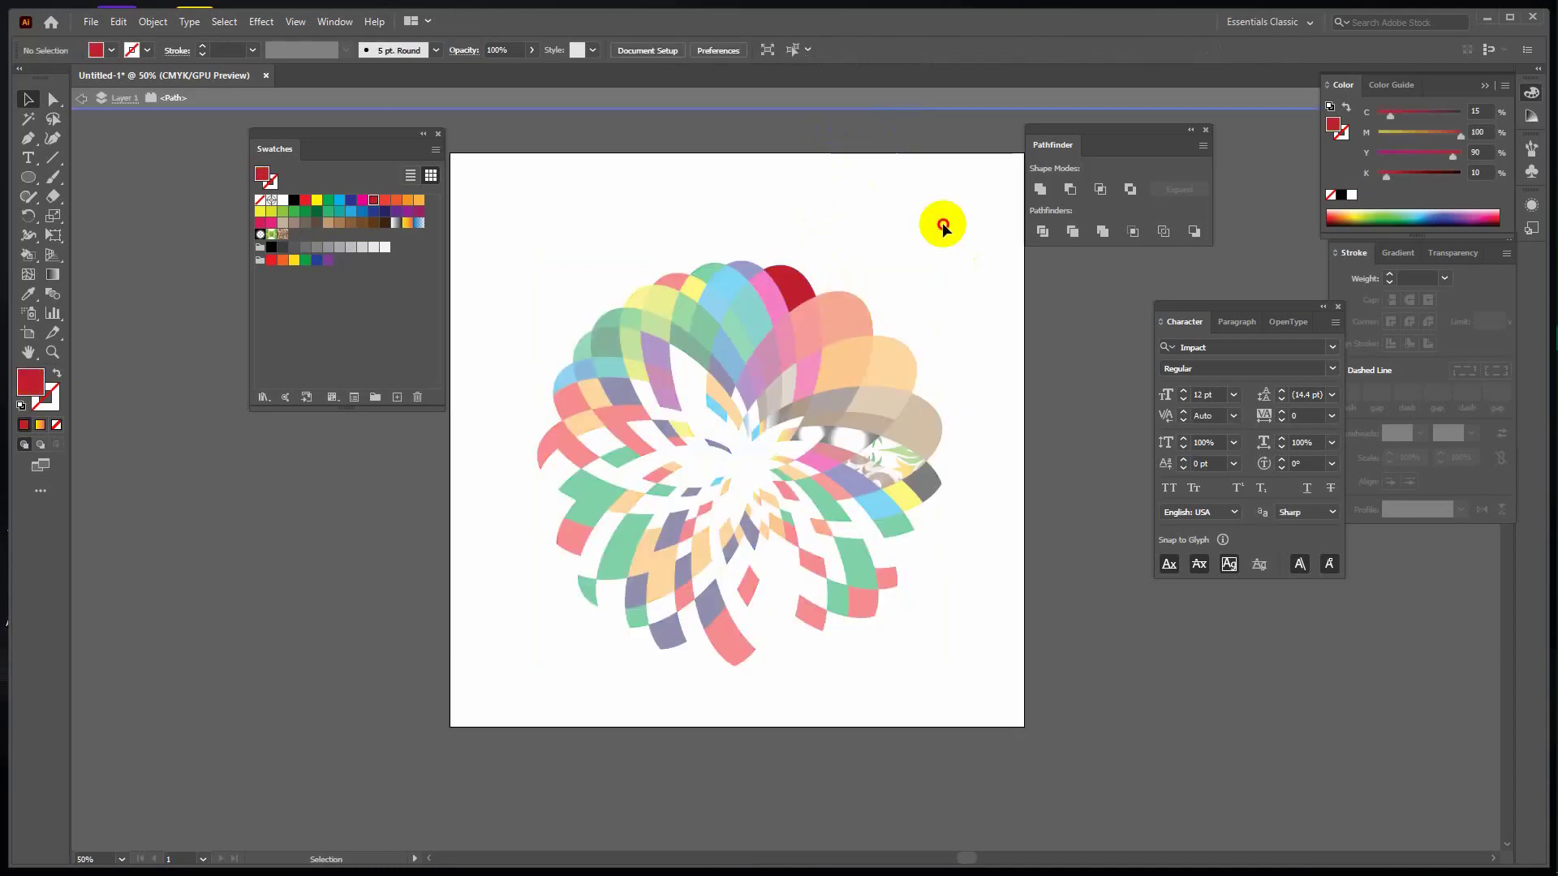
double_click(114, 193)
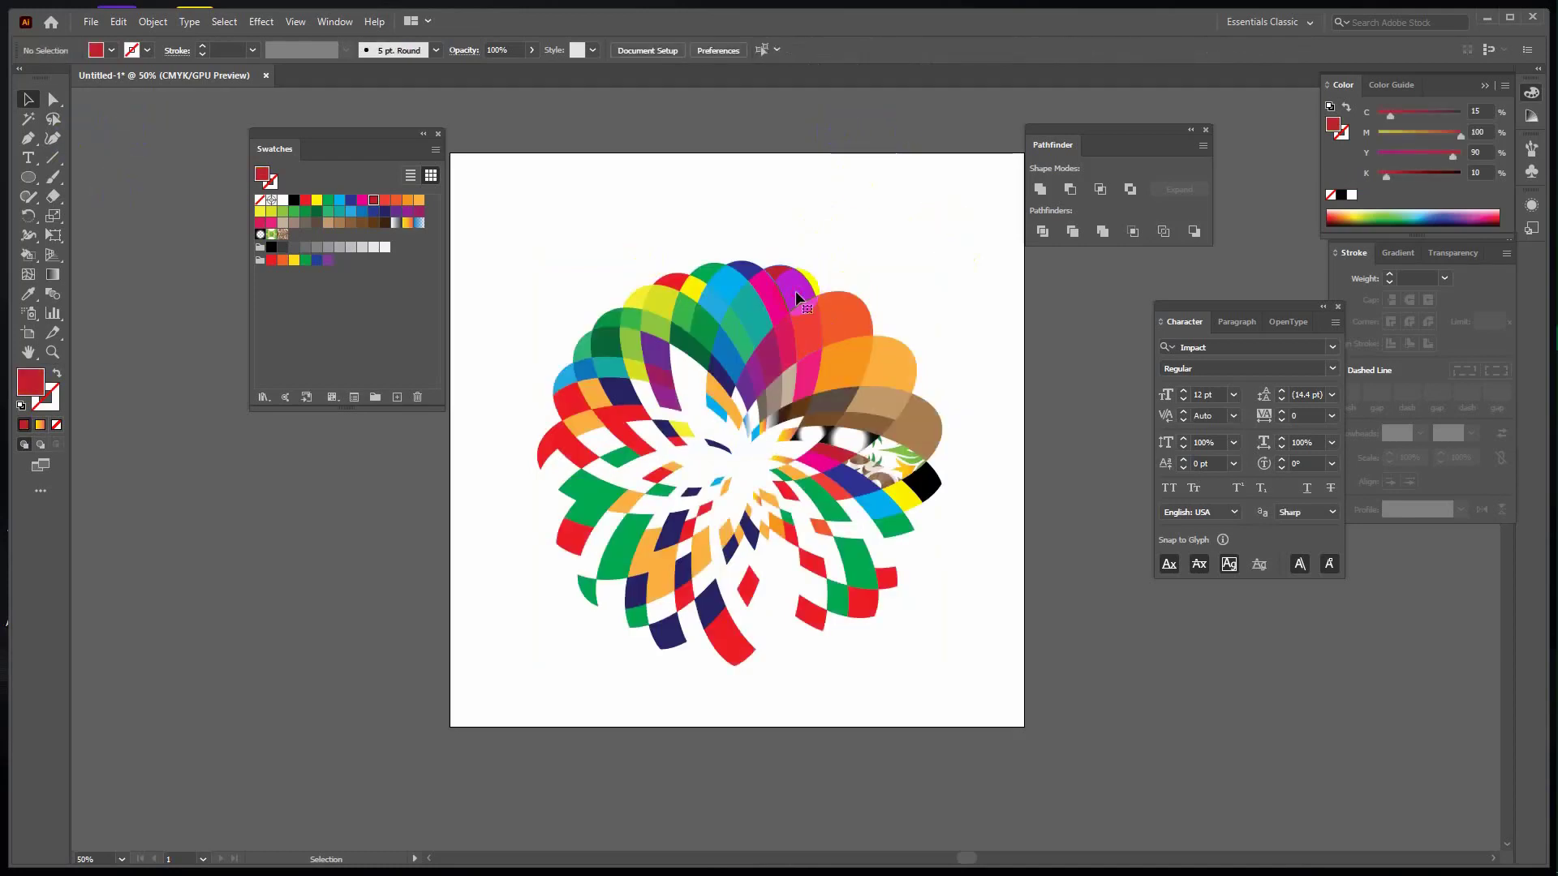
double_click(795, 298)
click(81, 99)
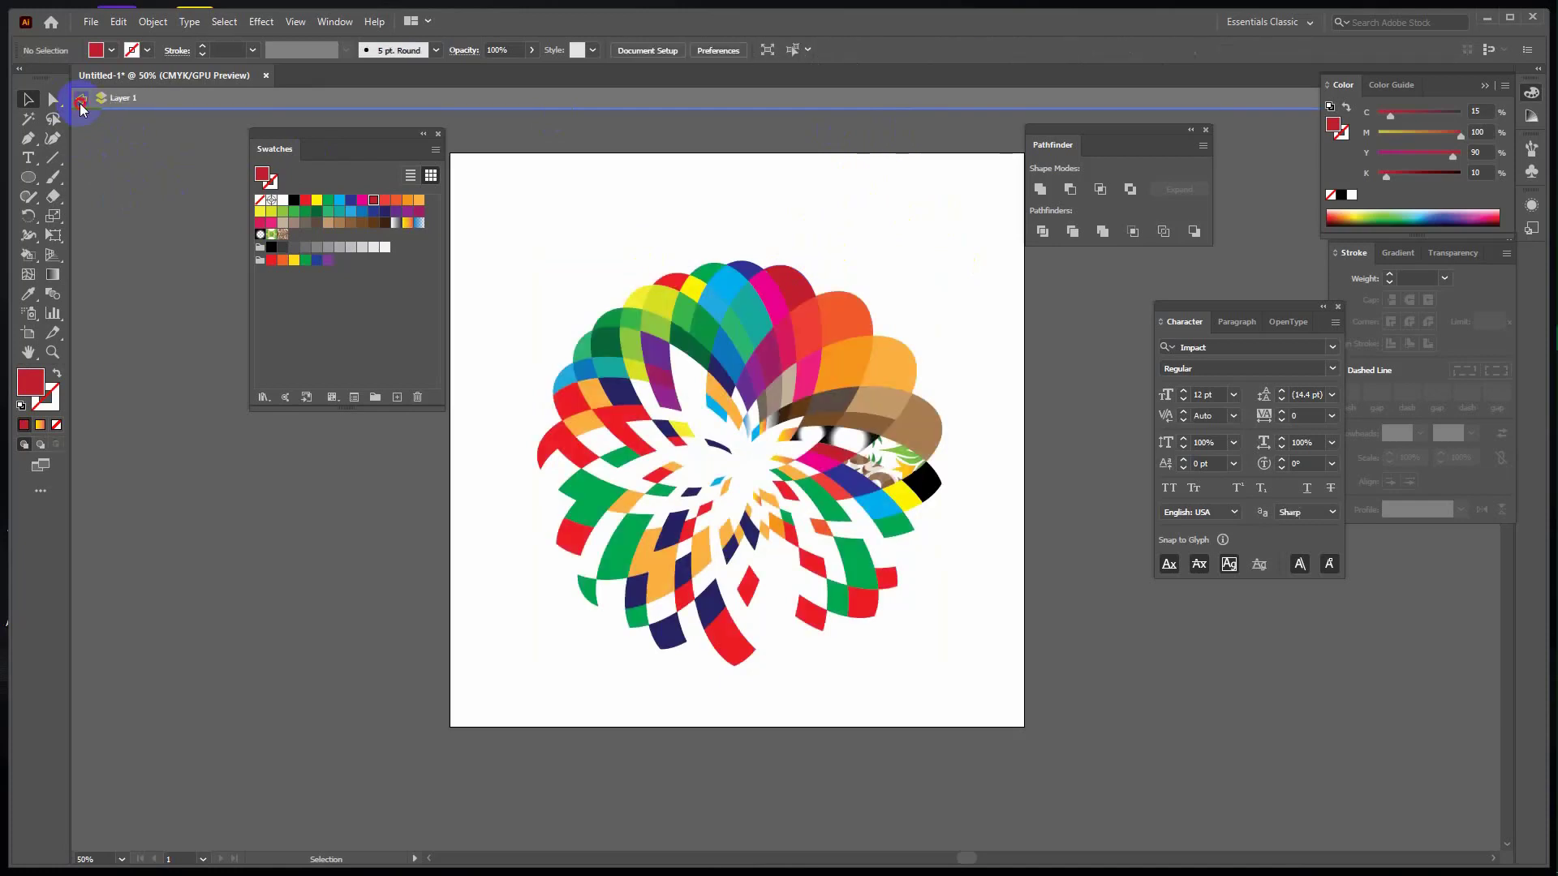
Pull the dark red, orange and orange-red pieces out of the flower's top and place them separately above it.
drag(789, 289, 838, 191)
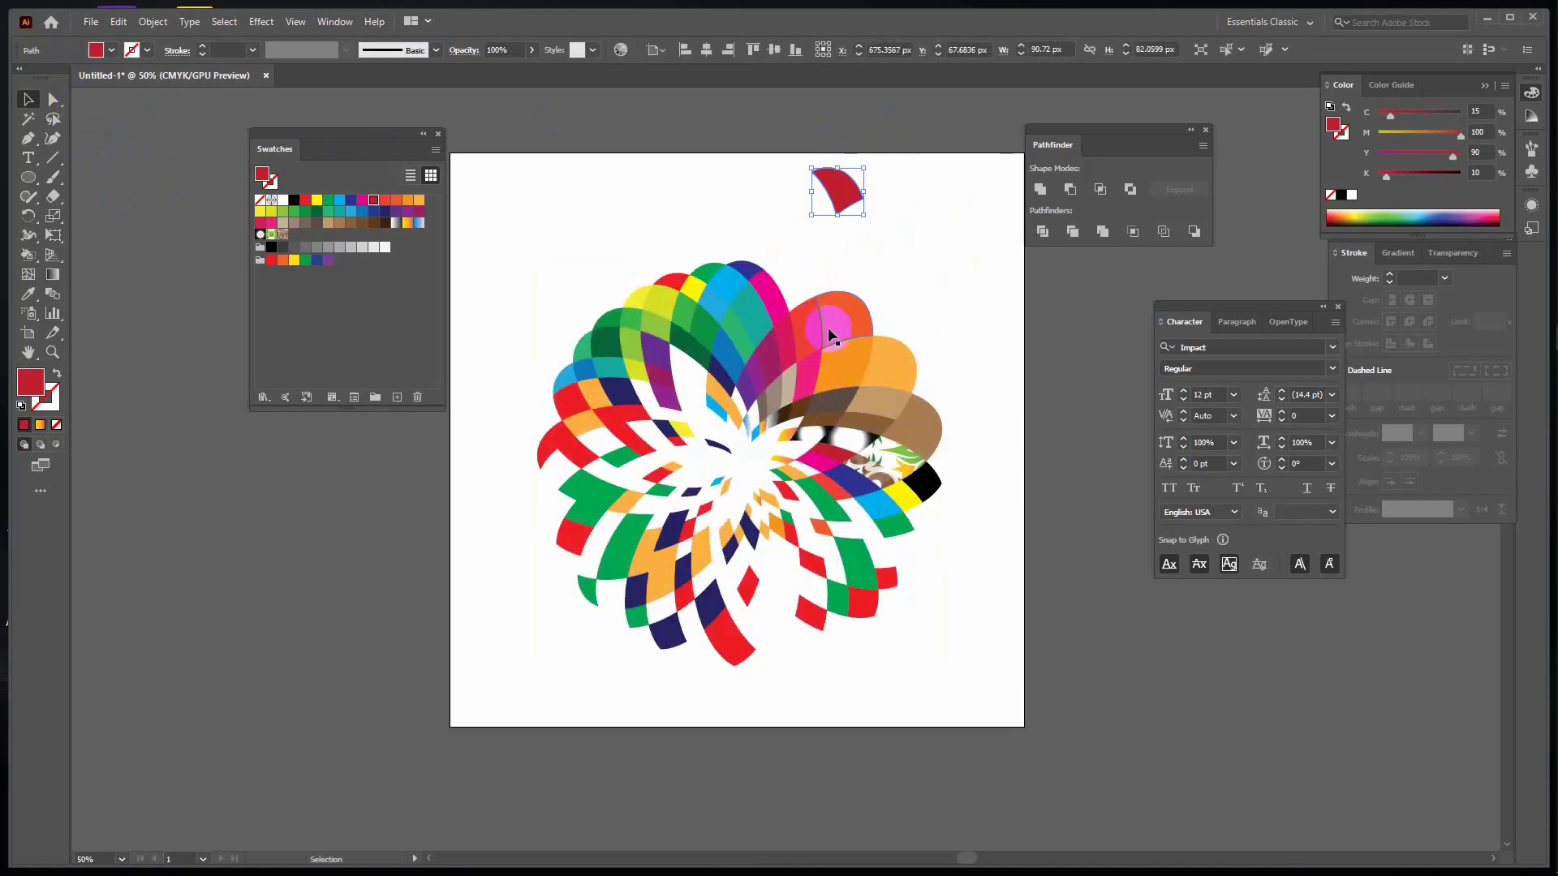
drag(832, 327, 902, 260)
click(958, 213)
drag(807, 318, 784, 182)
drag(846, 381, 988, 285)
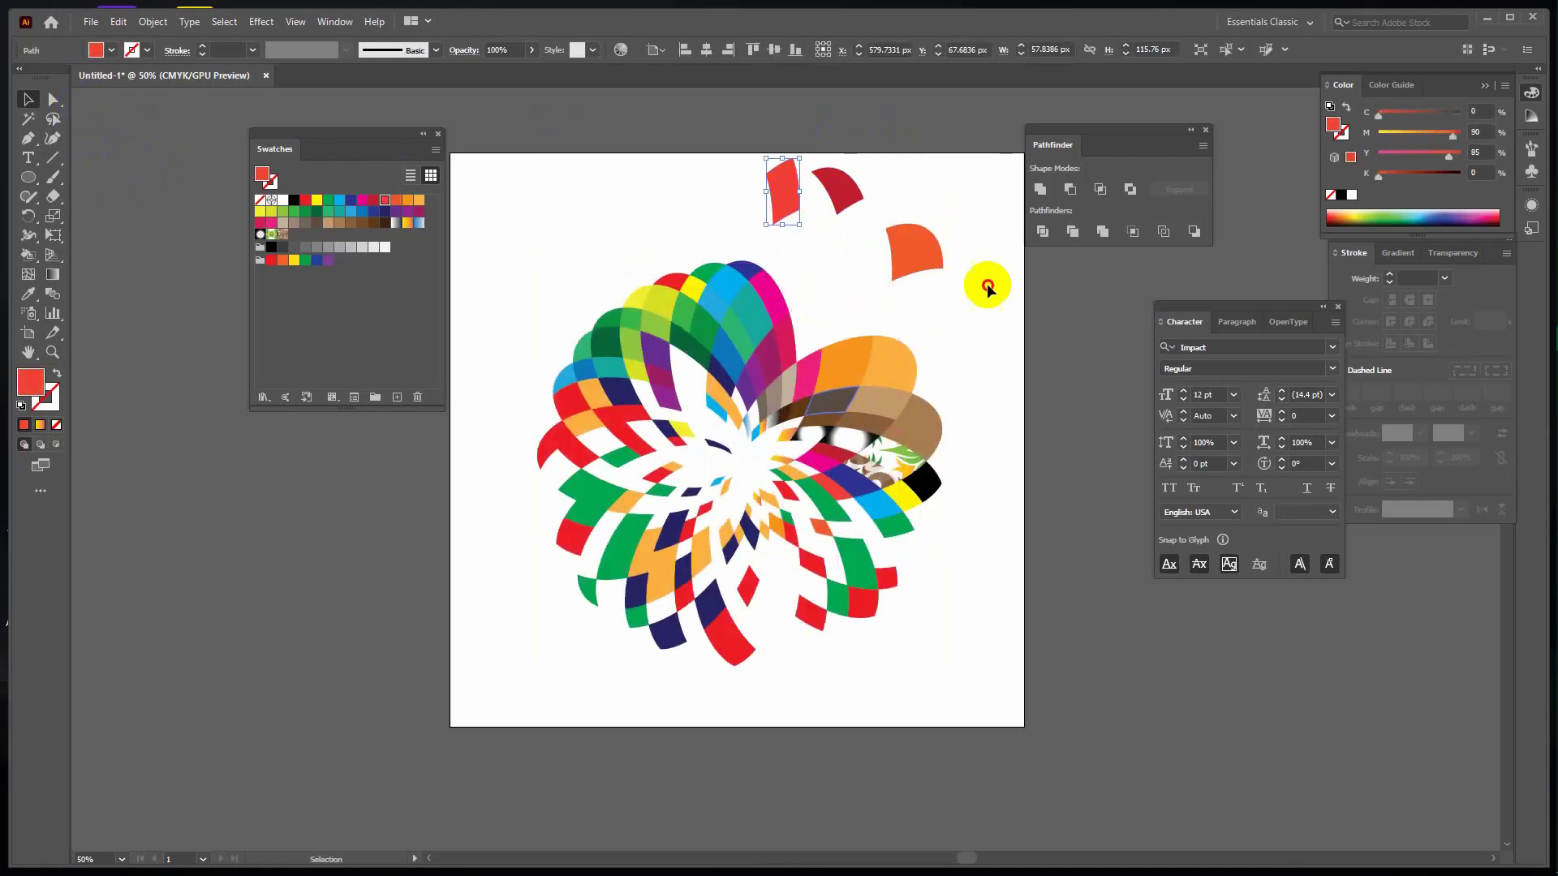
Undo the piece moves, the ungrouping, the expansion and the flower's last move.
key(ctrl+z)
key(ctrl+z)
key(ctrl+z)
key(ctrl+z)
key(ctrl+z)
key(ctrl+z)
key(ctrl+z)
key(ctrl+z)
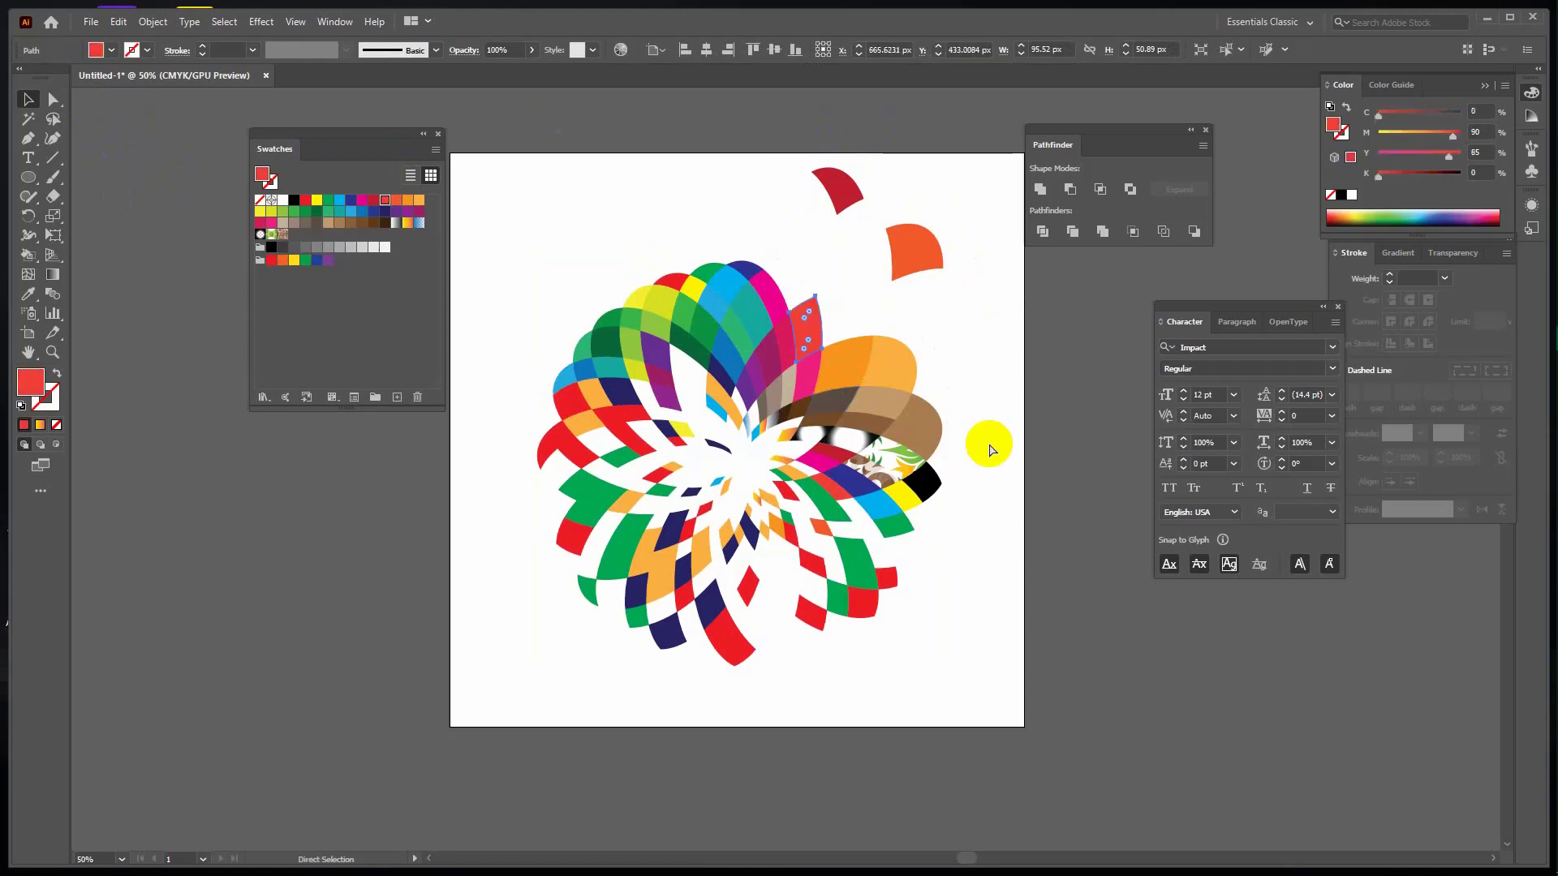
key(v)
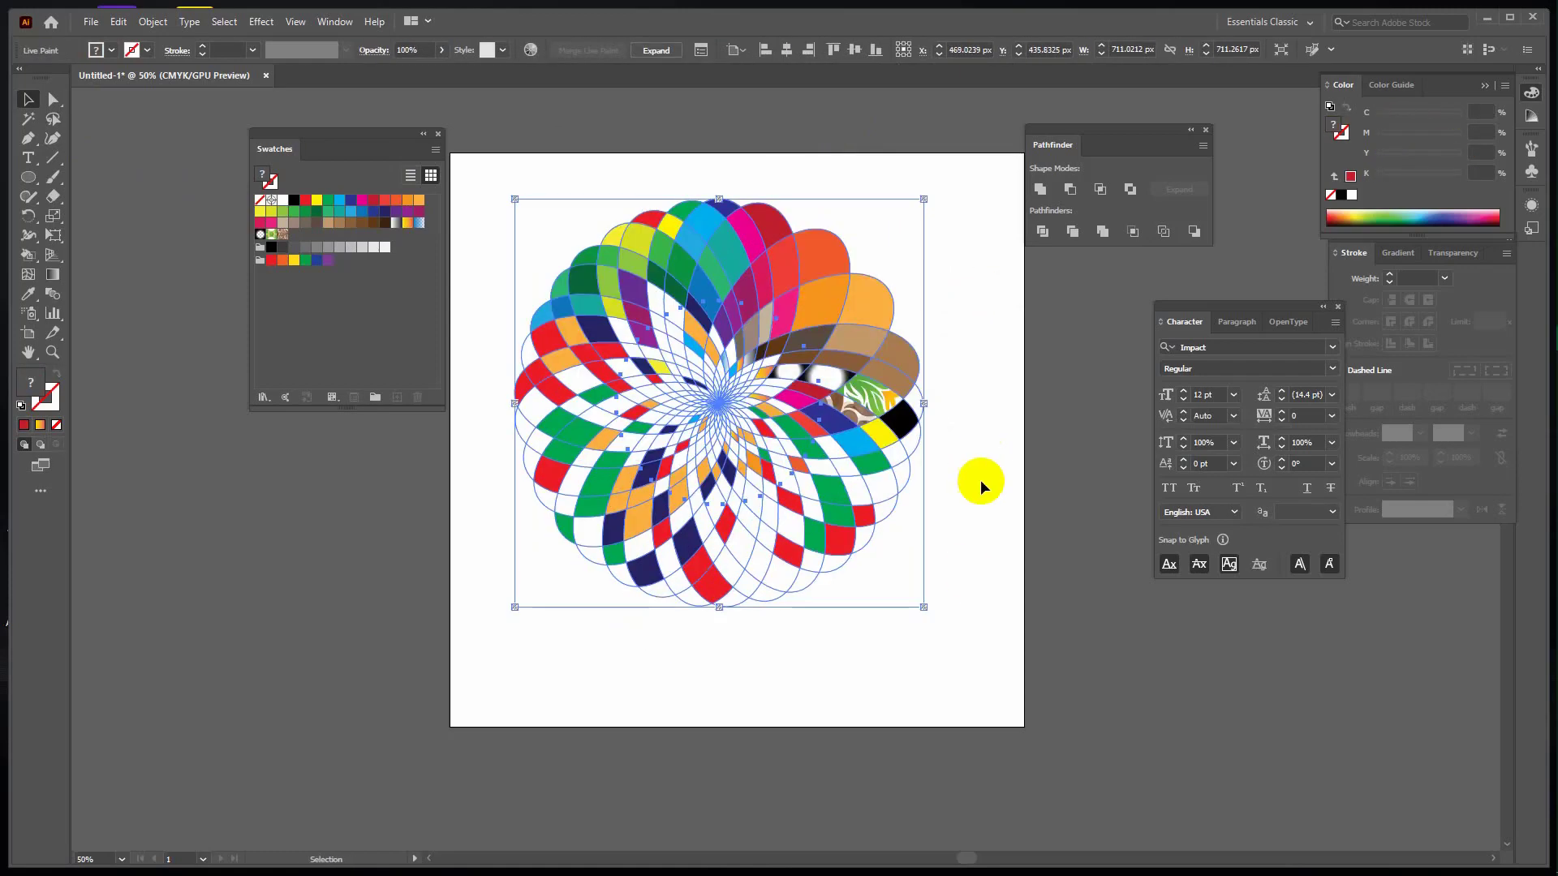
Shift the whole Live Paint flower slightly left and down on the artboard and deselect it.
mouse_move(835, 403)
mouse_down()
mouse_move(876, 422)
mouse_move(856, 487)
mouse_move(822, 411)
mouse_up()
click(986, 355)
click(746, 216)
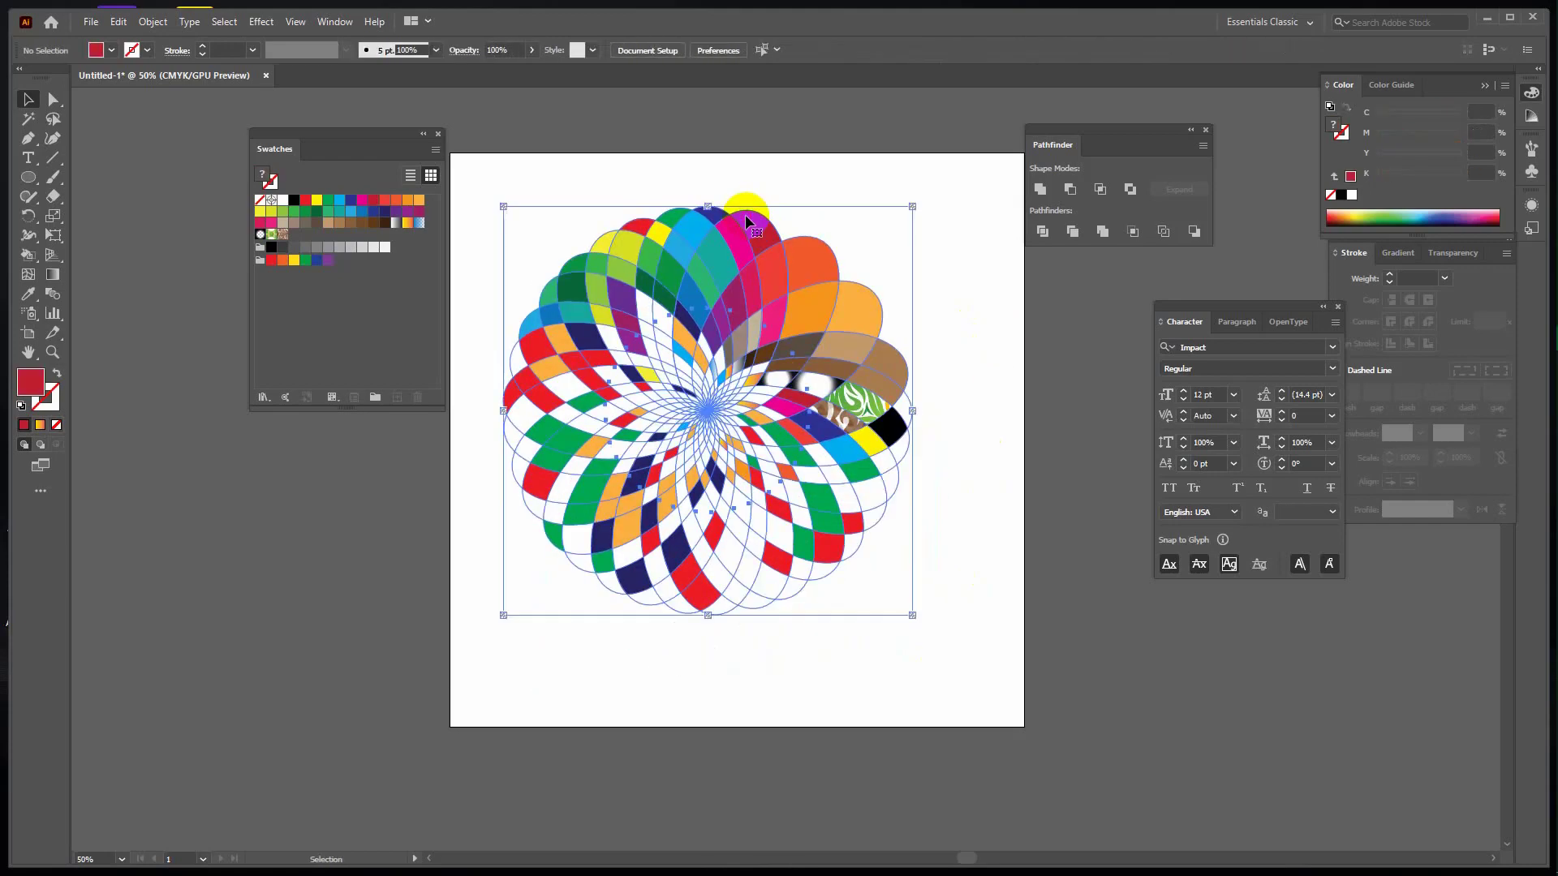
click(922, 489)
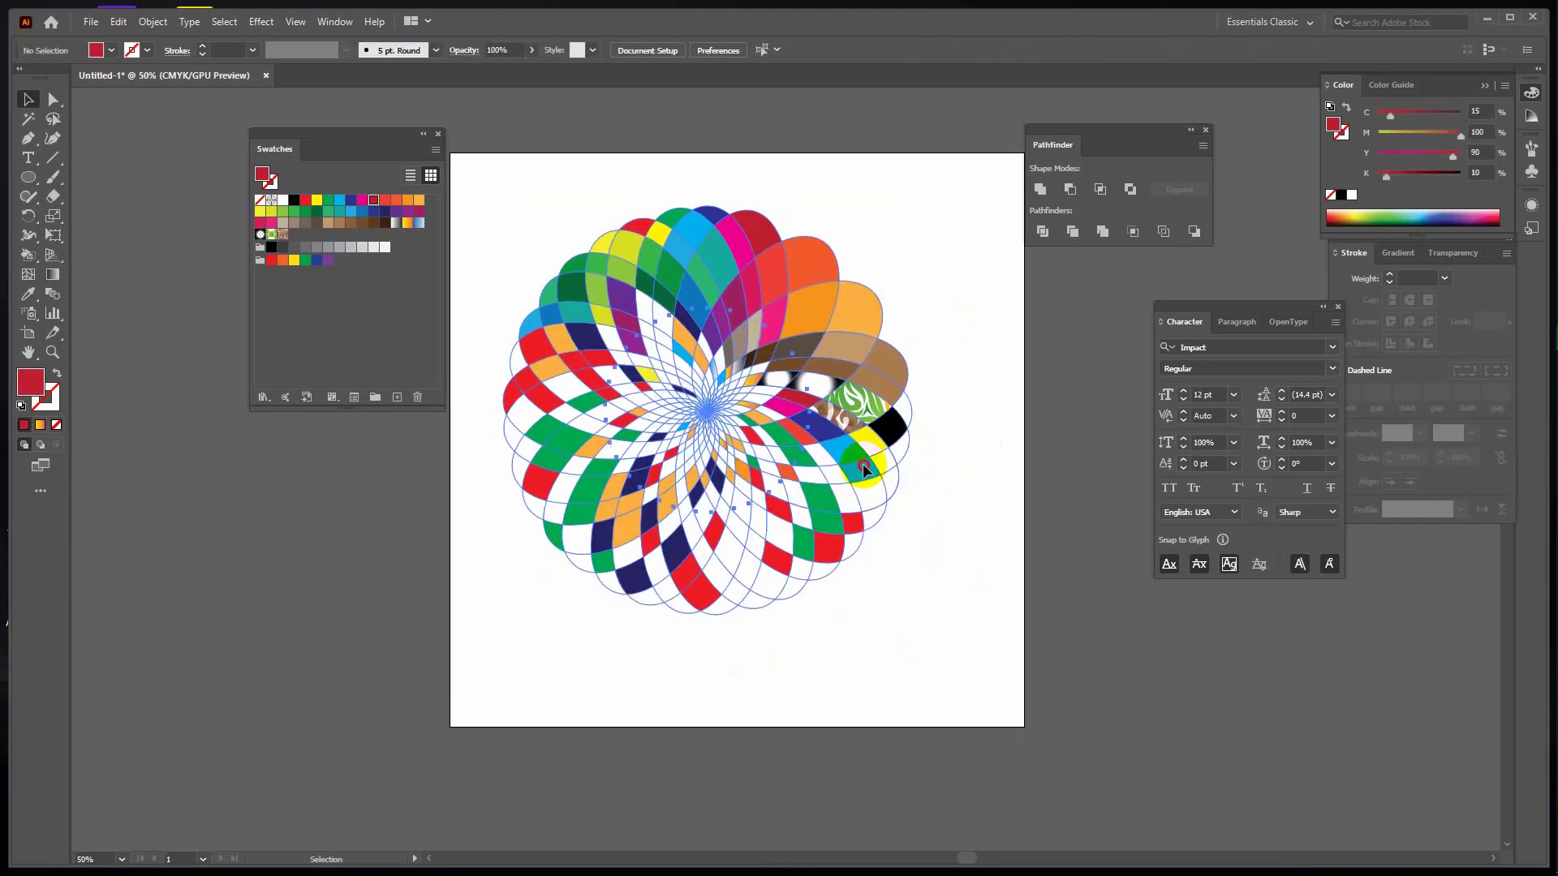
Recolor the orange region in the flower's upper-right petal dark blue (C=100 M=100 Y=0 K=0) using the Live Paint Selection tool.
click(864, 464)
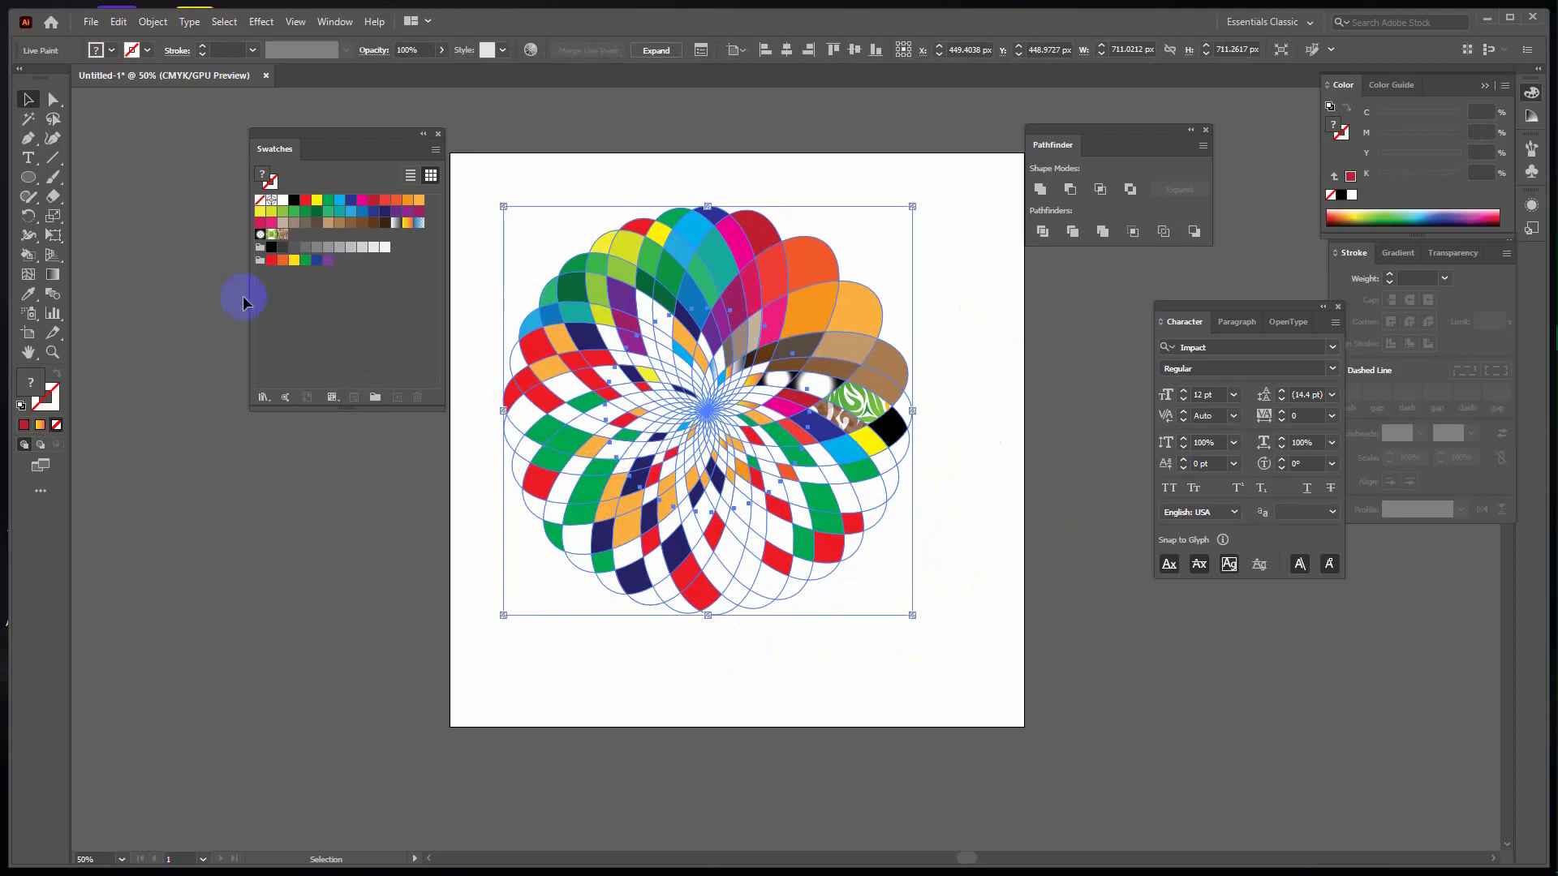
drag(28, 256, 173, 297)
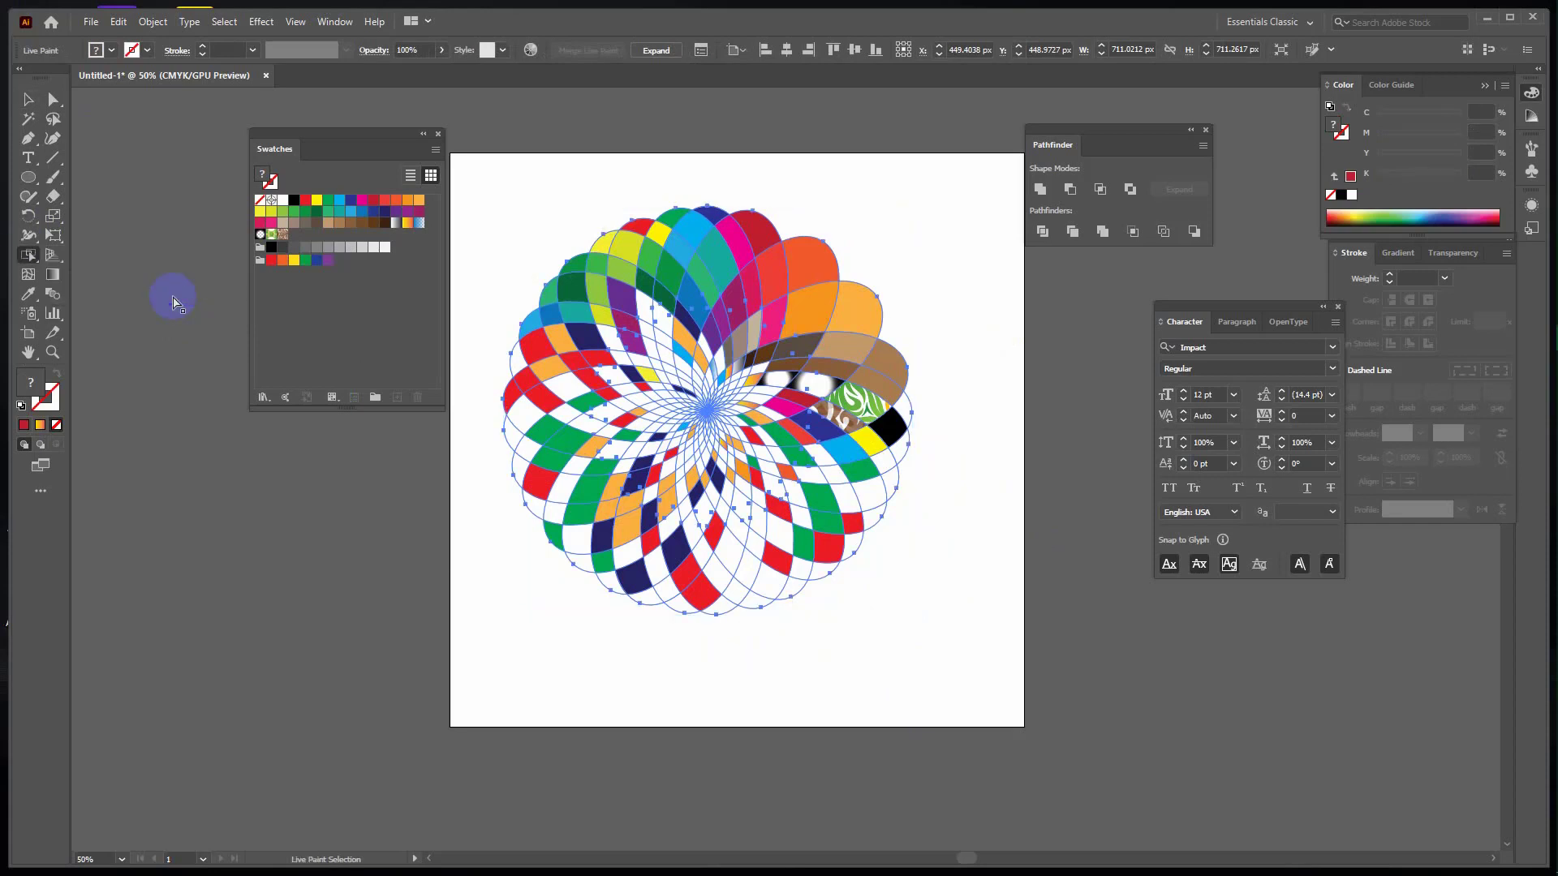
click(812, 301)
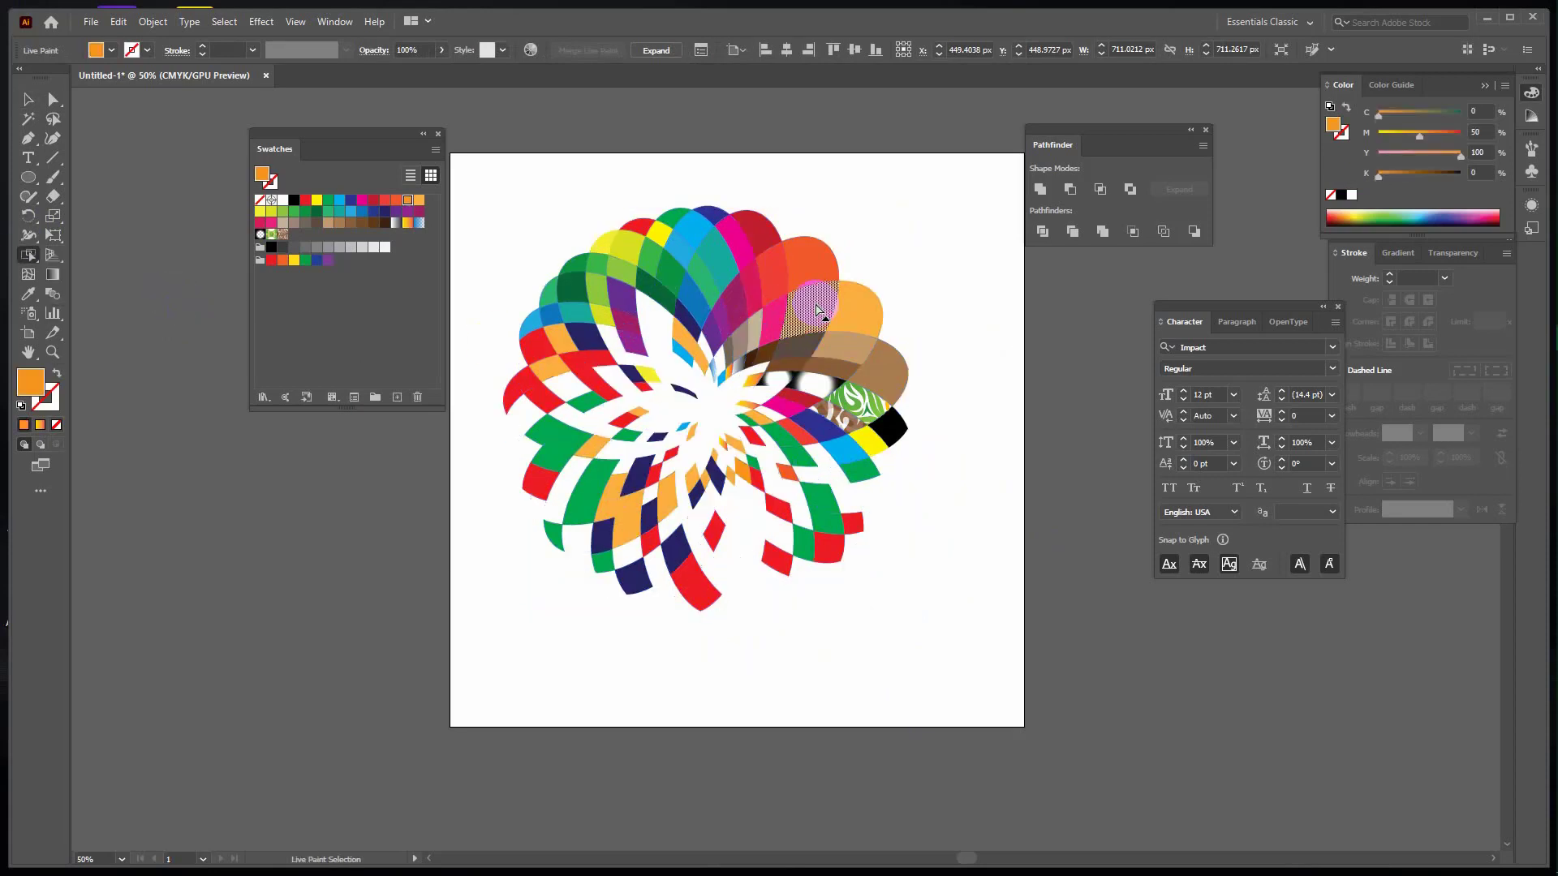
click(354, 200)
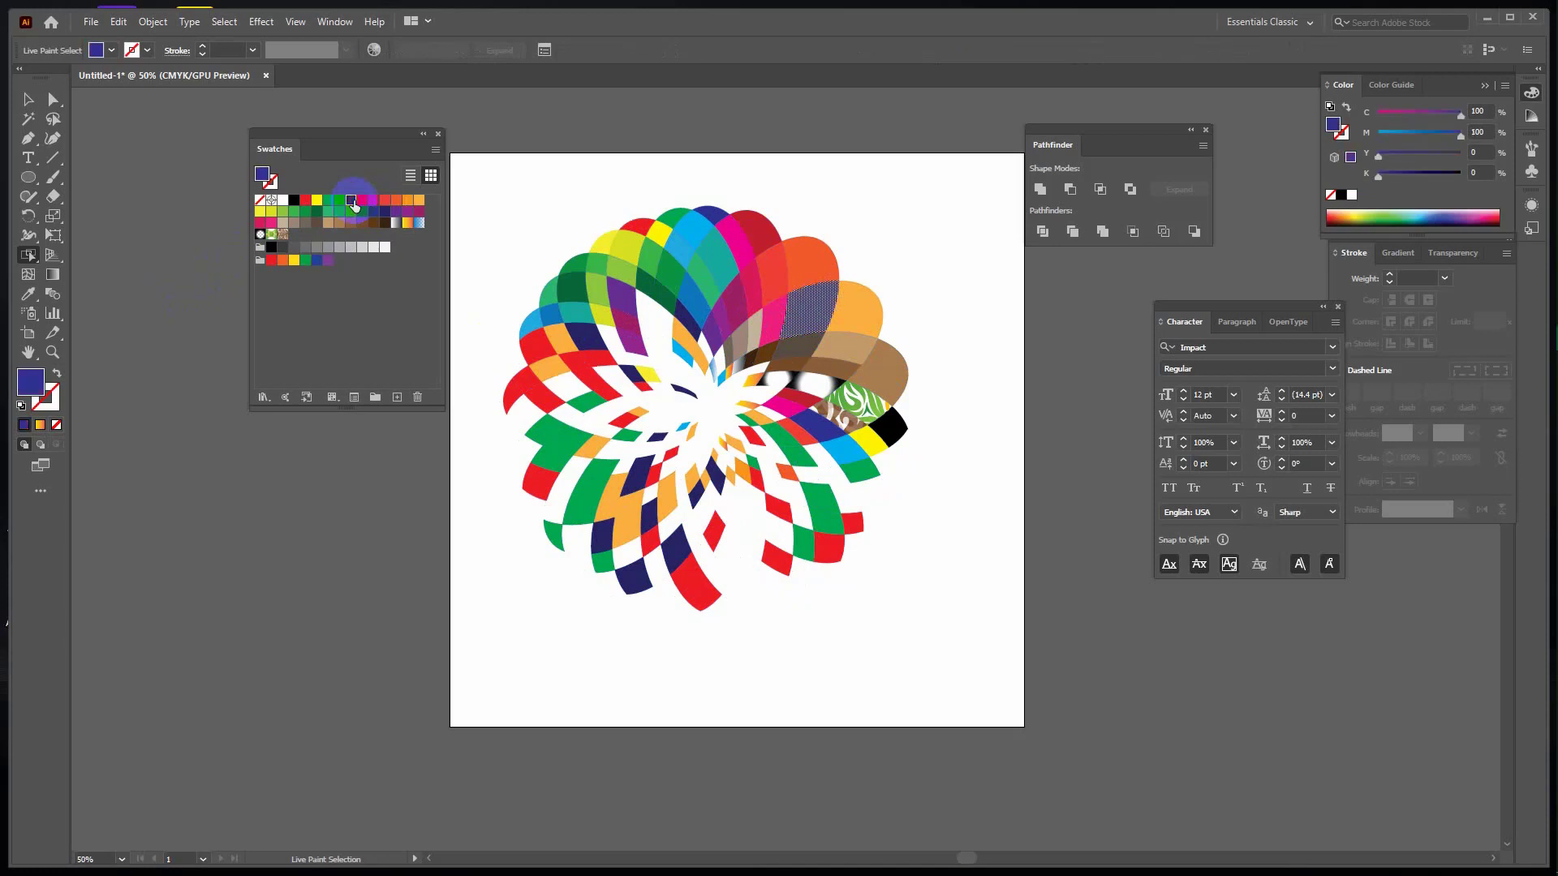
Recolor the dark blue region below the leaf-patterned piece red (M=90 Y=85) and the lower-right green region light orange (M=35 Y=85), leaving the flower deselected.
click(822, 428)
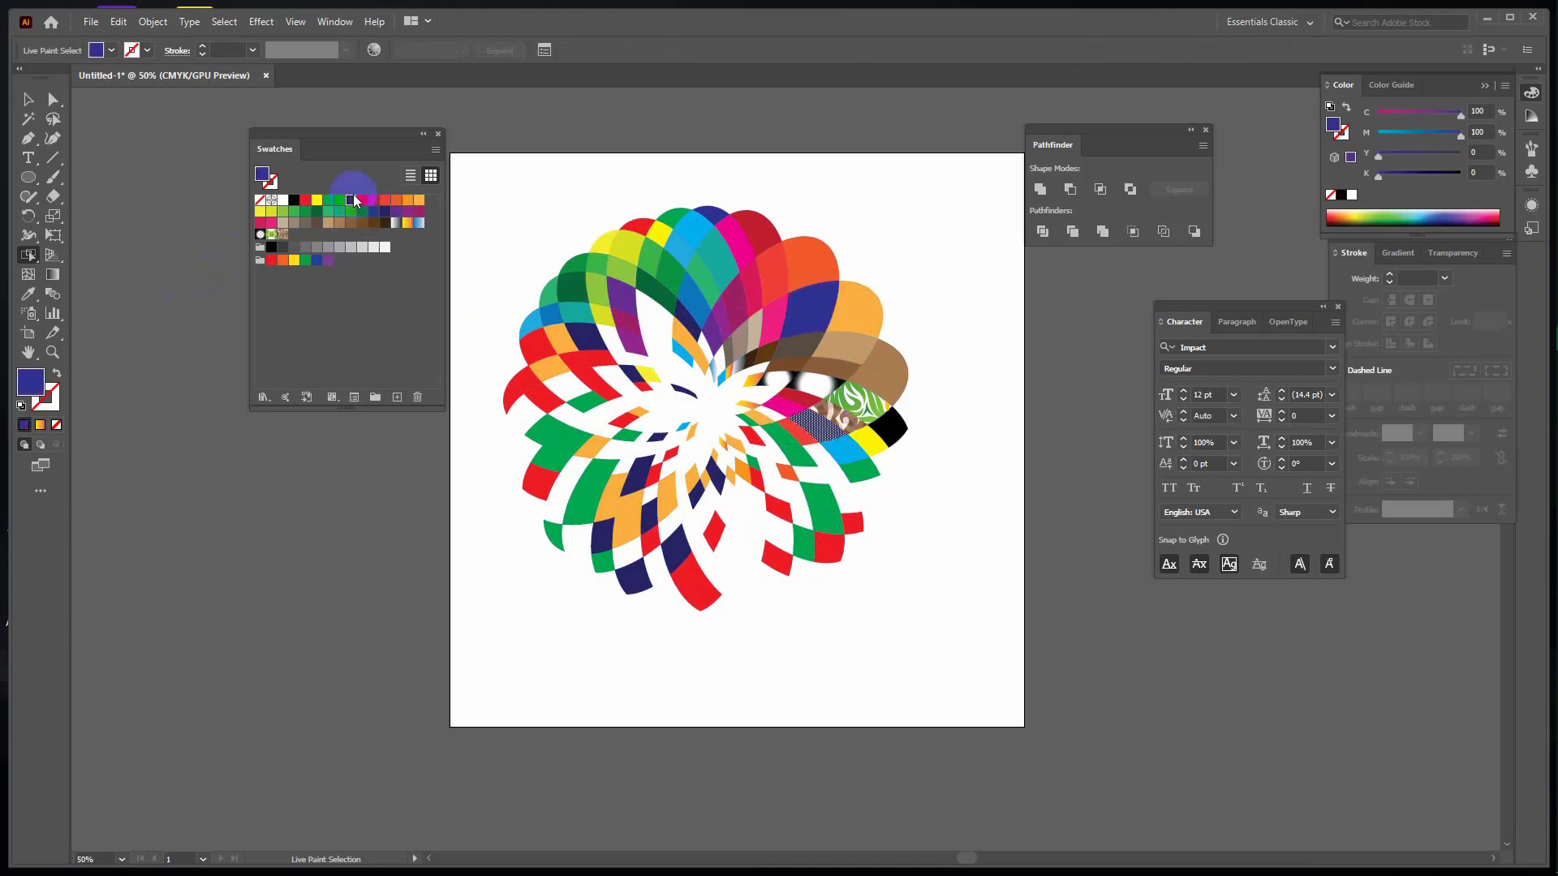
click(385, 200)
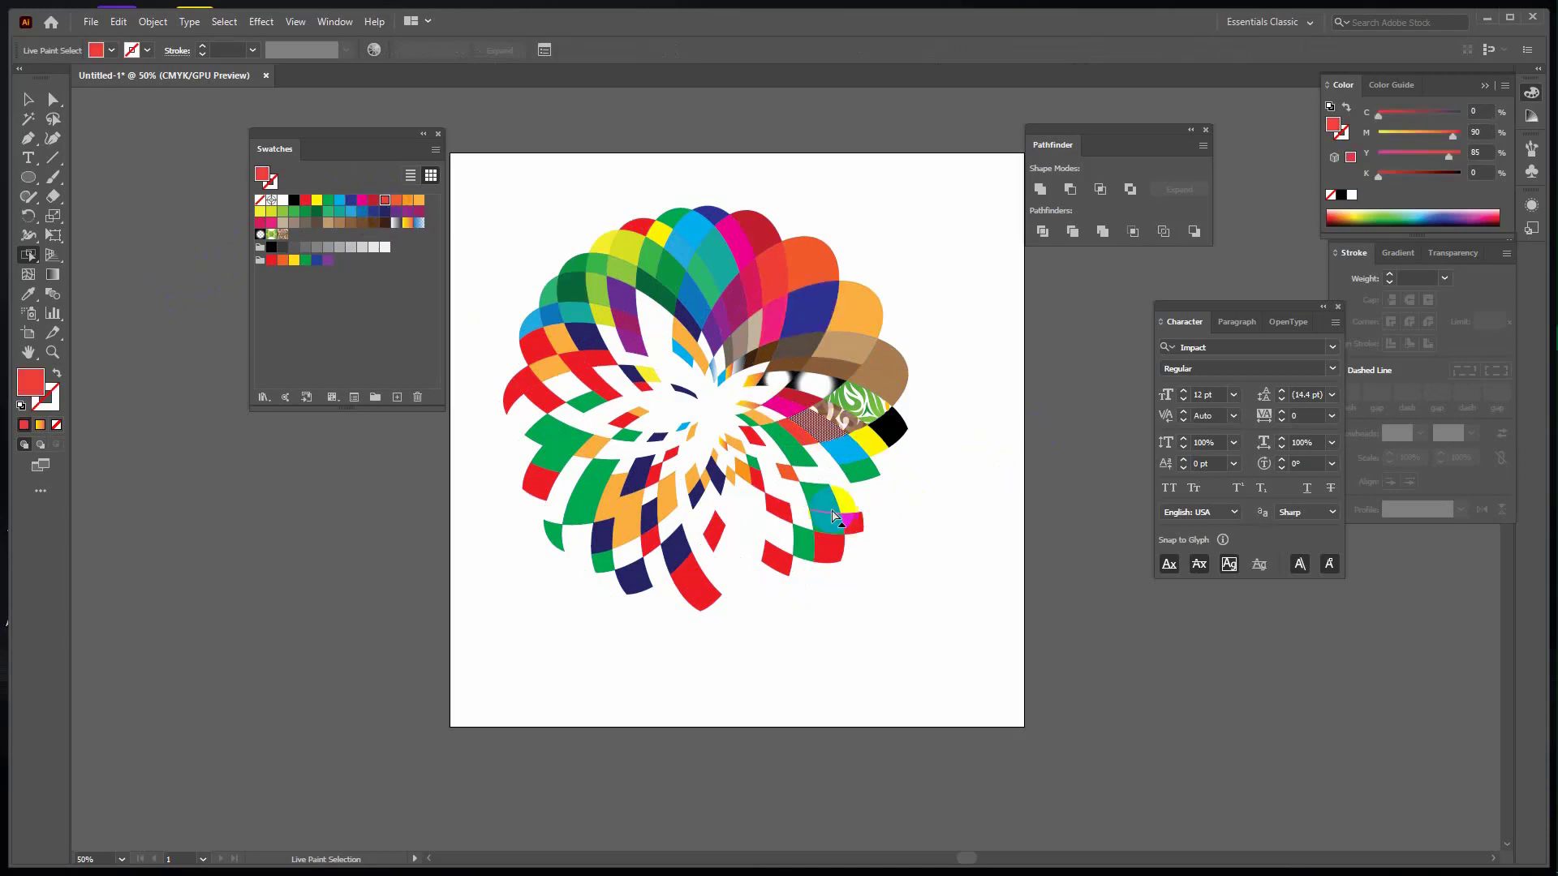
click(821, 502)
click(422, 203)
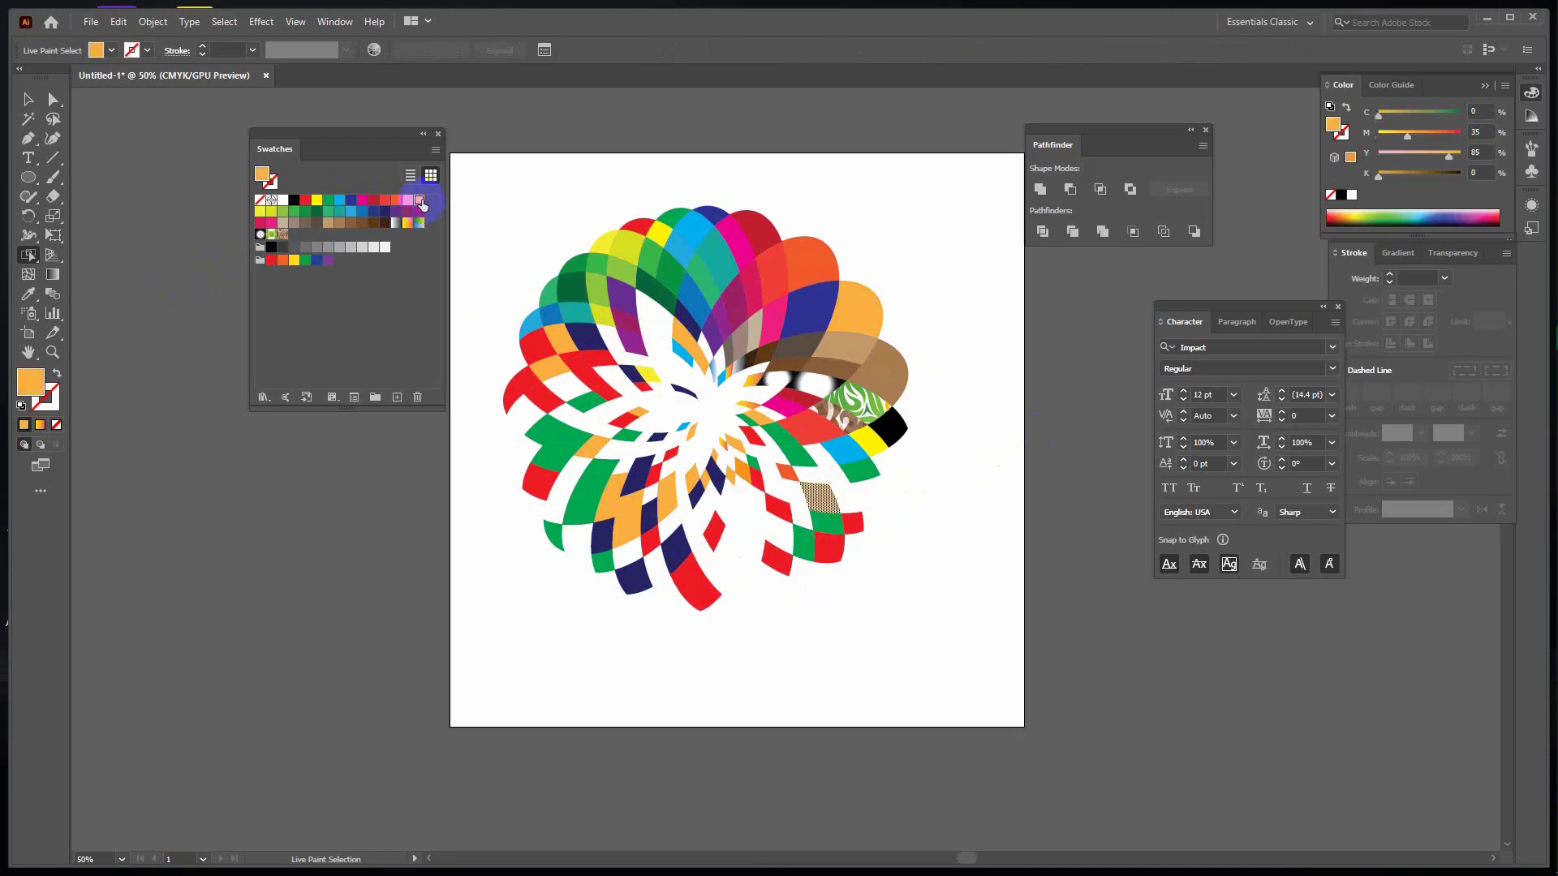
click(28, 99)
click(403, 478)
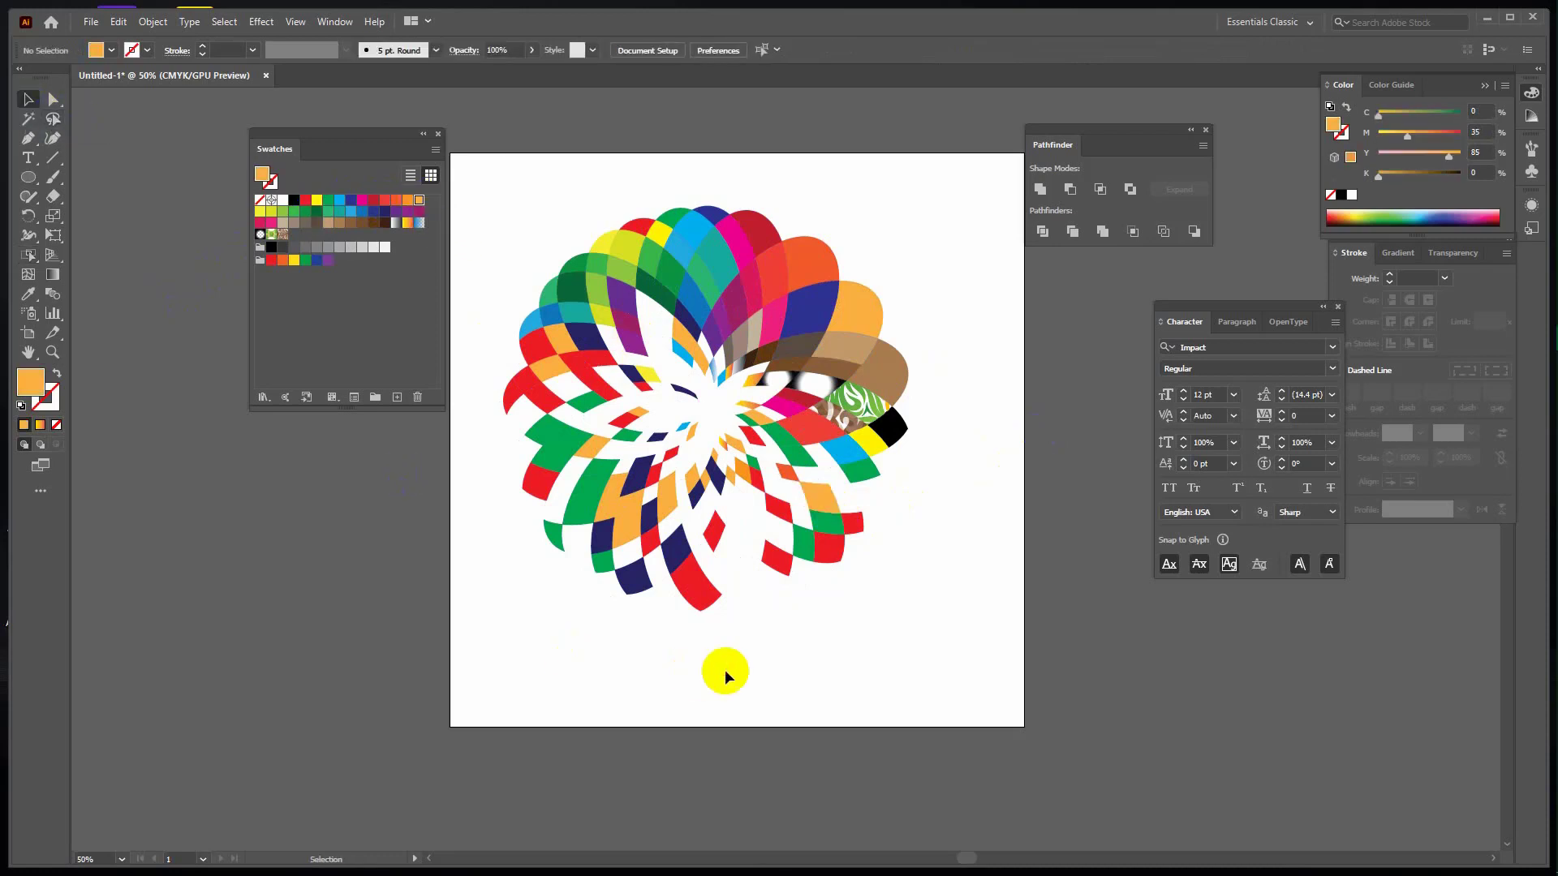
Recolor the orange-red tip of the flower's upper-right petal light orange (M=35 Y=85) with Live Paint Selection and deselect it.
click(684, 237)
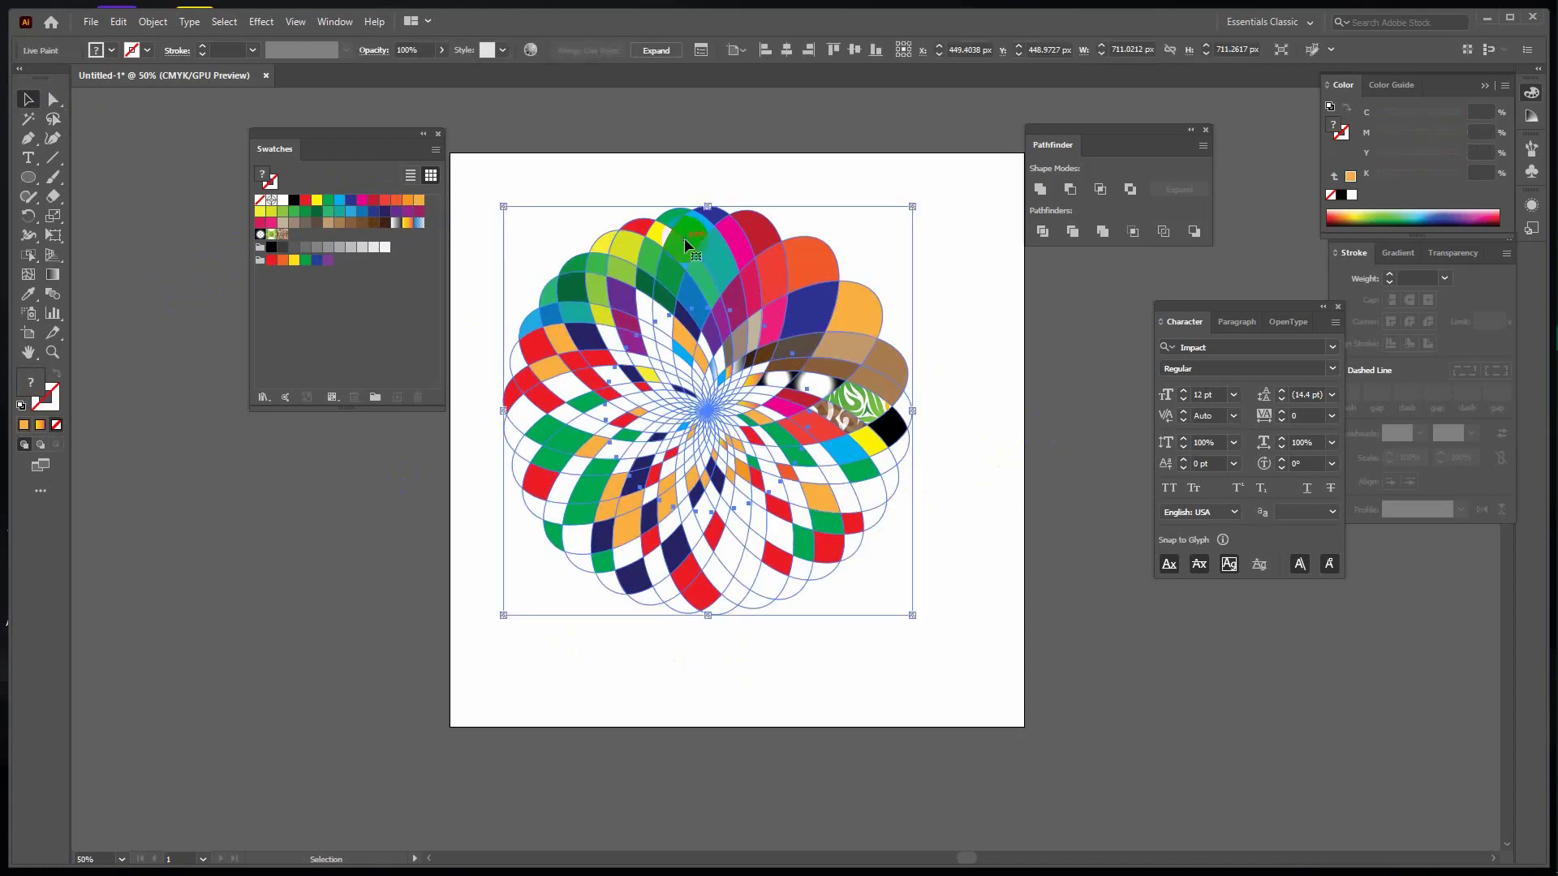
click(31, 237)
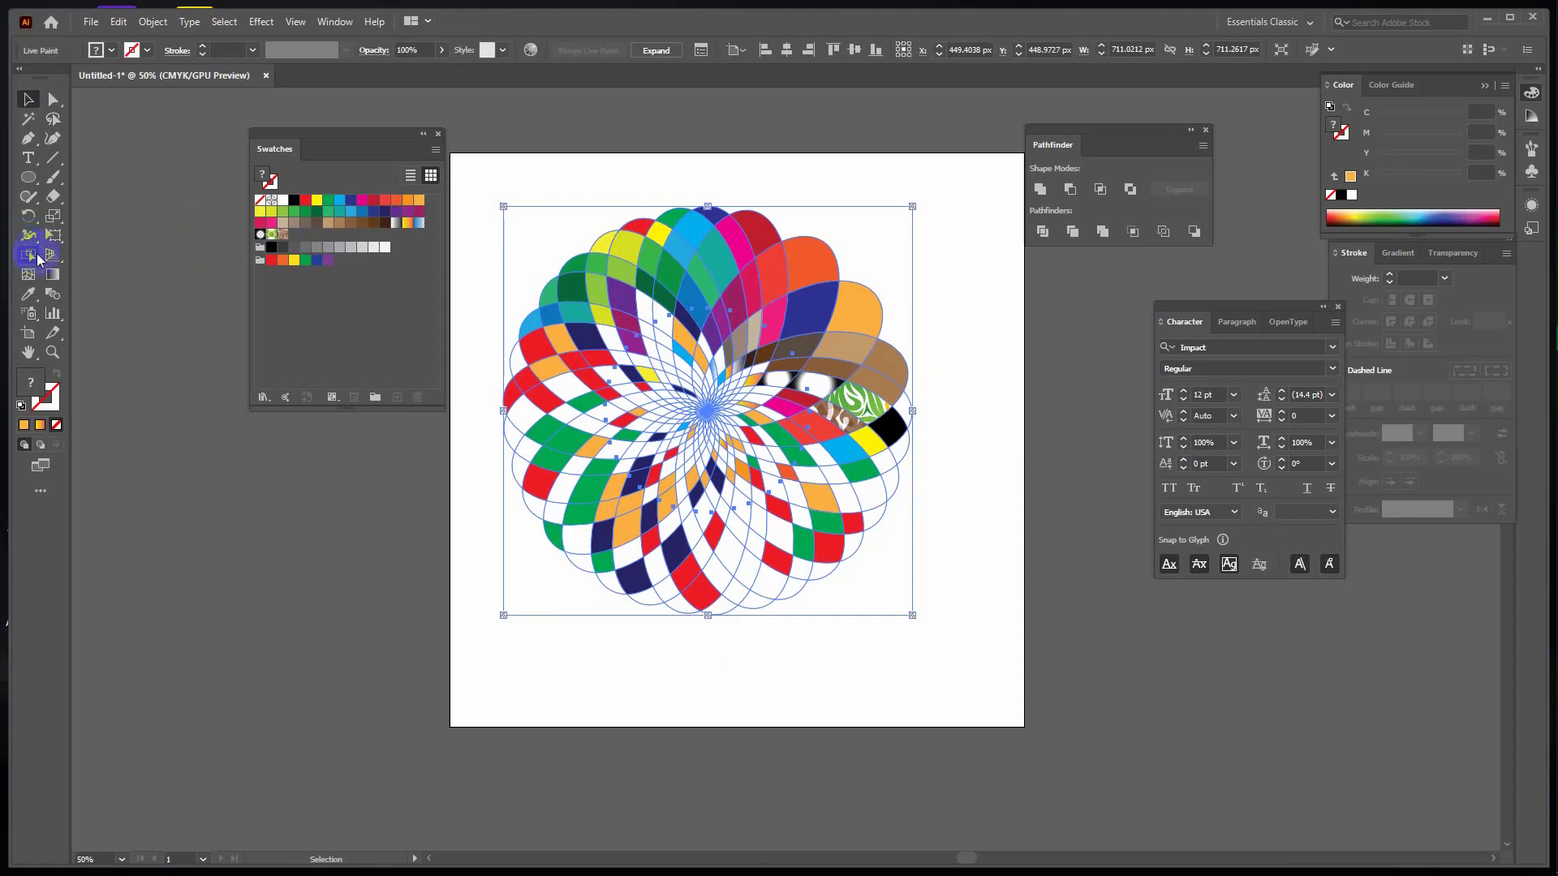
mouse_move(31, 259)
mouse_down()
mouse_move(151, 302)
mouse_move(138, 293)
mouse_up()
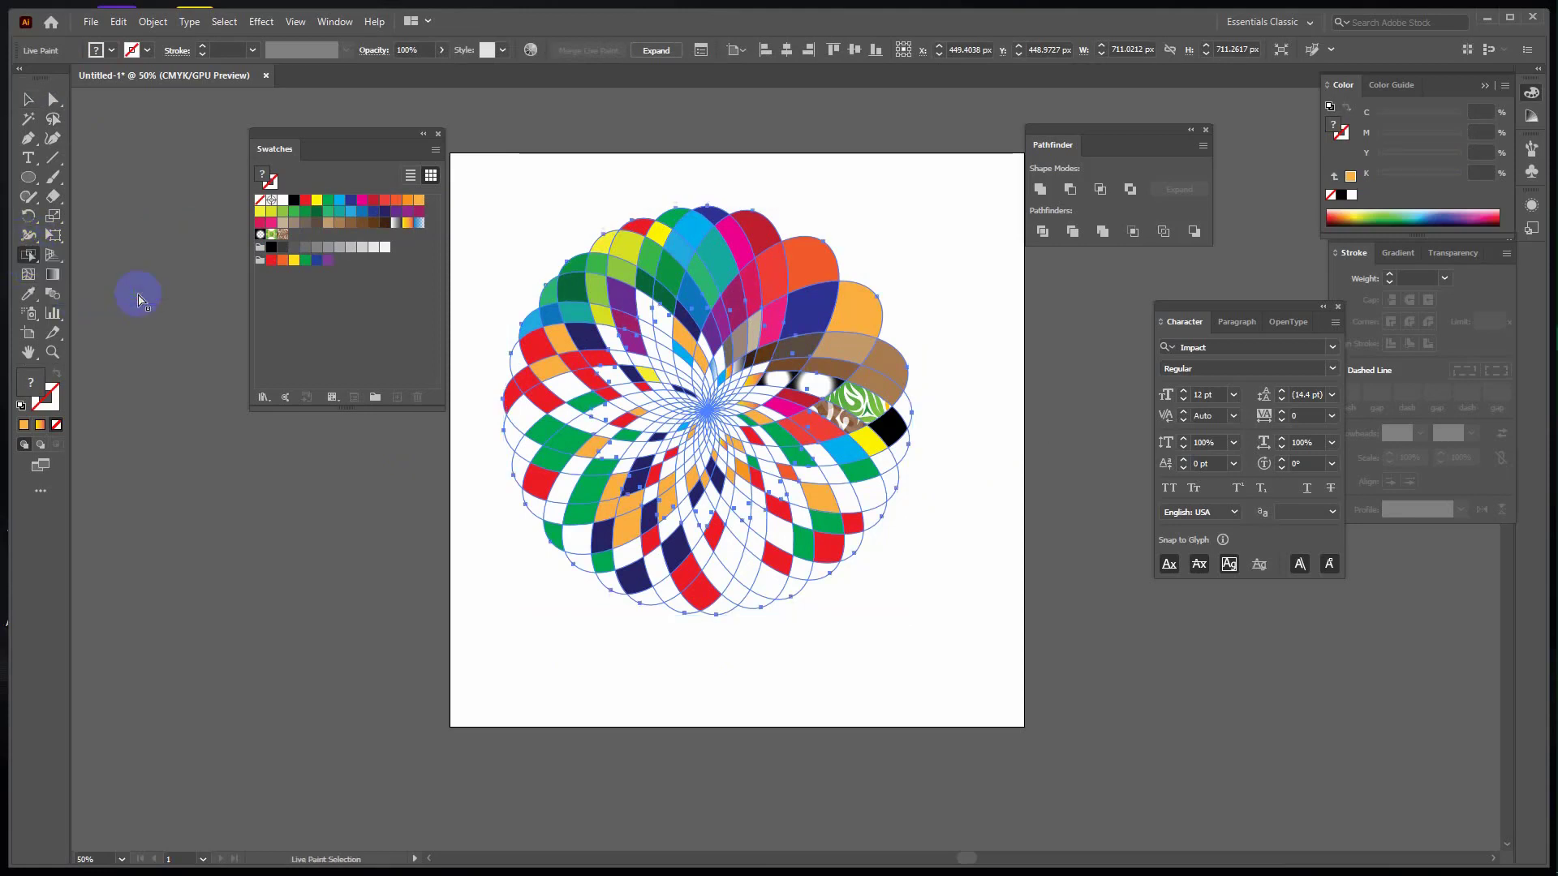
click(814, 264)
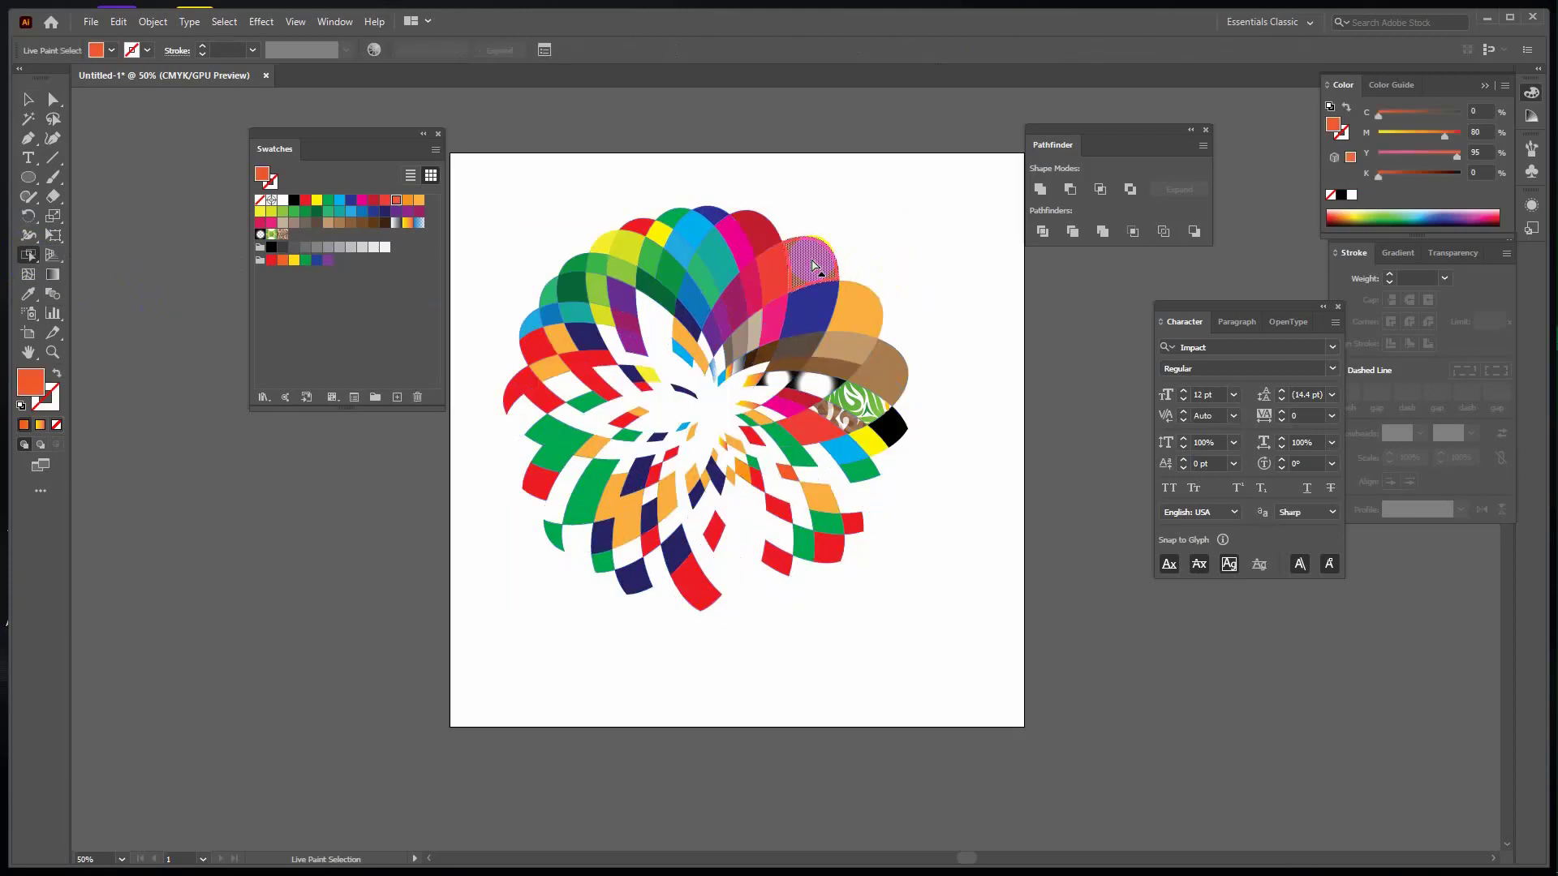
click(418, 200)
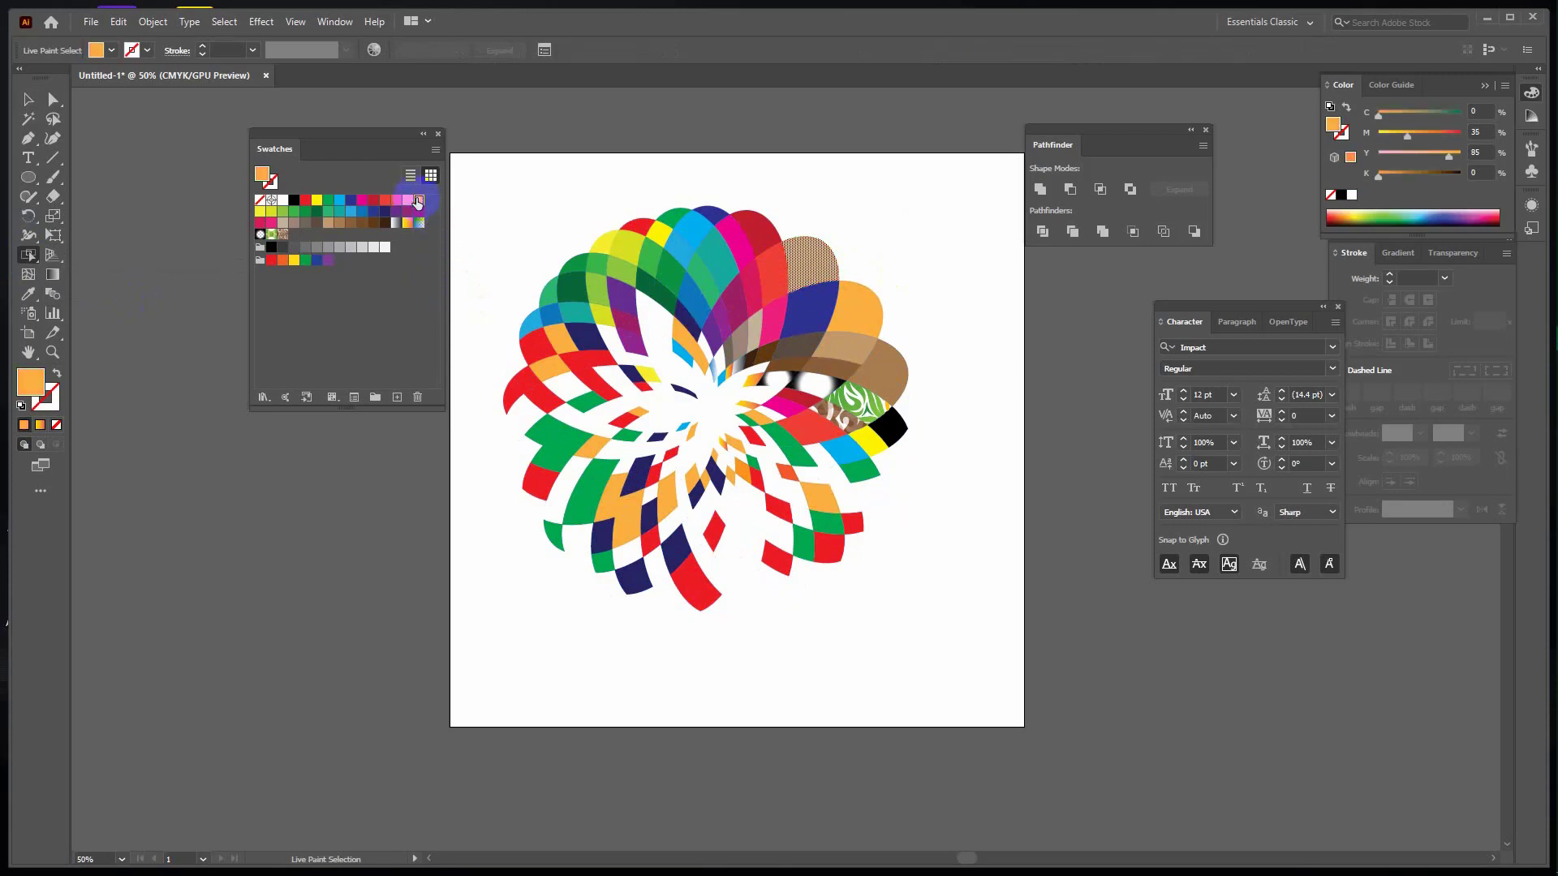
click(29, 99)
click(246, 444)
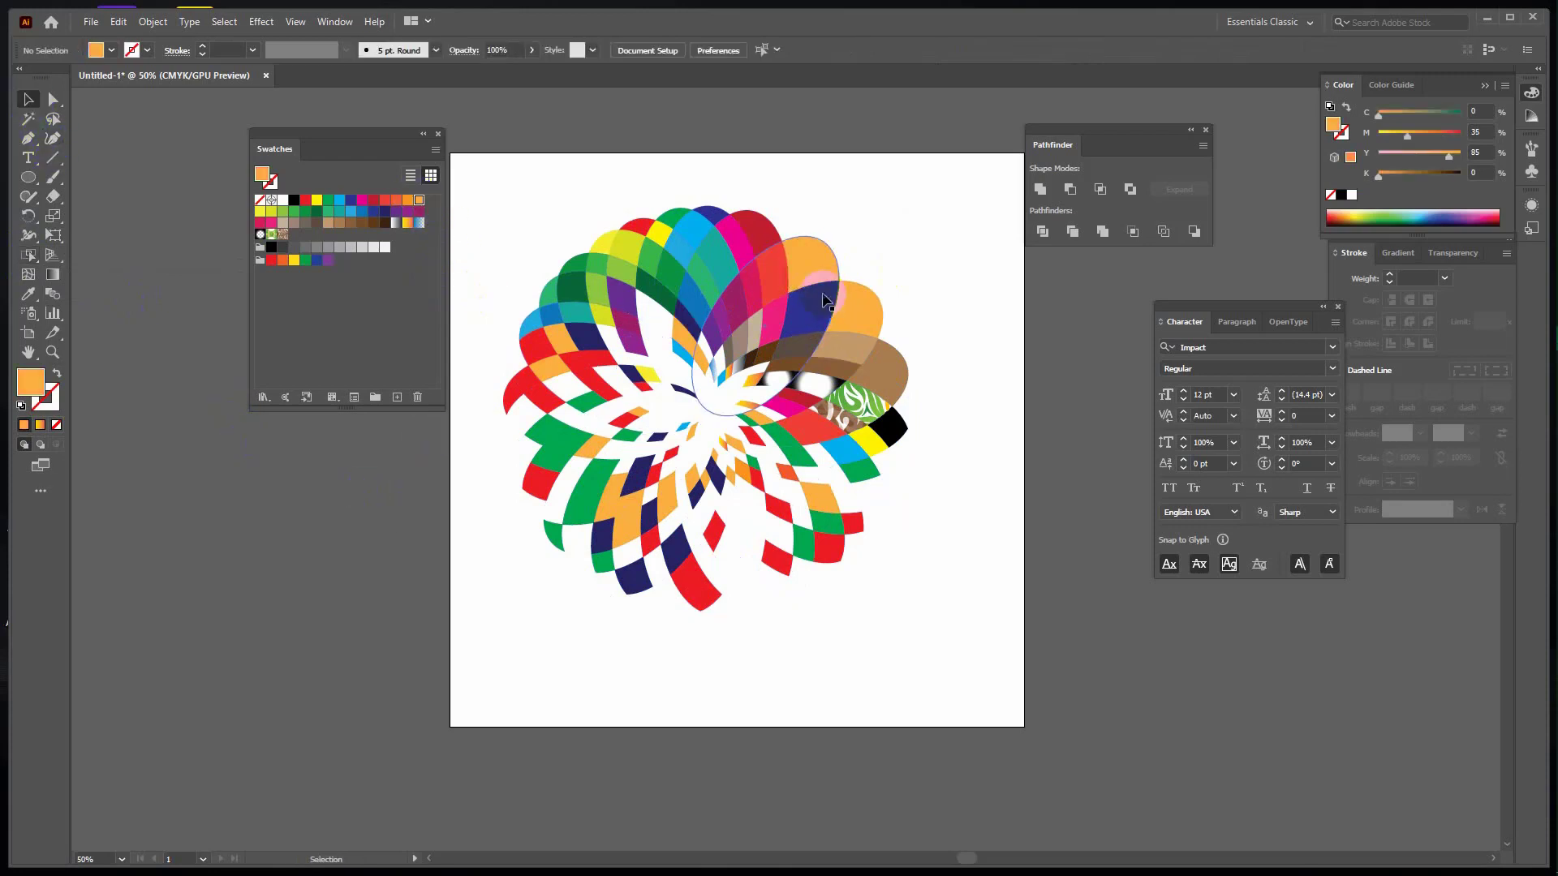
Recolor a green region on the flower's left side red (M=100 Y=100) with Live Paint Selection and deselect it.
click(824, 257)
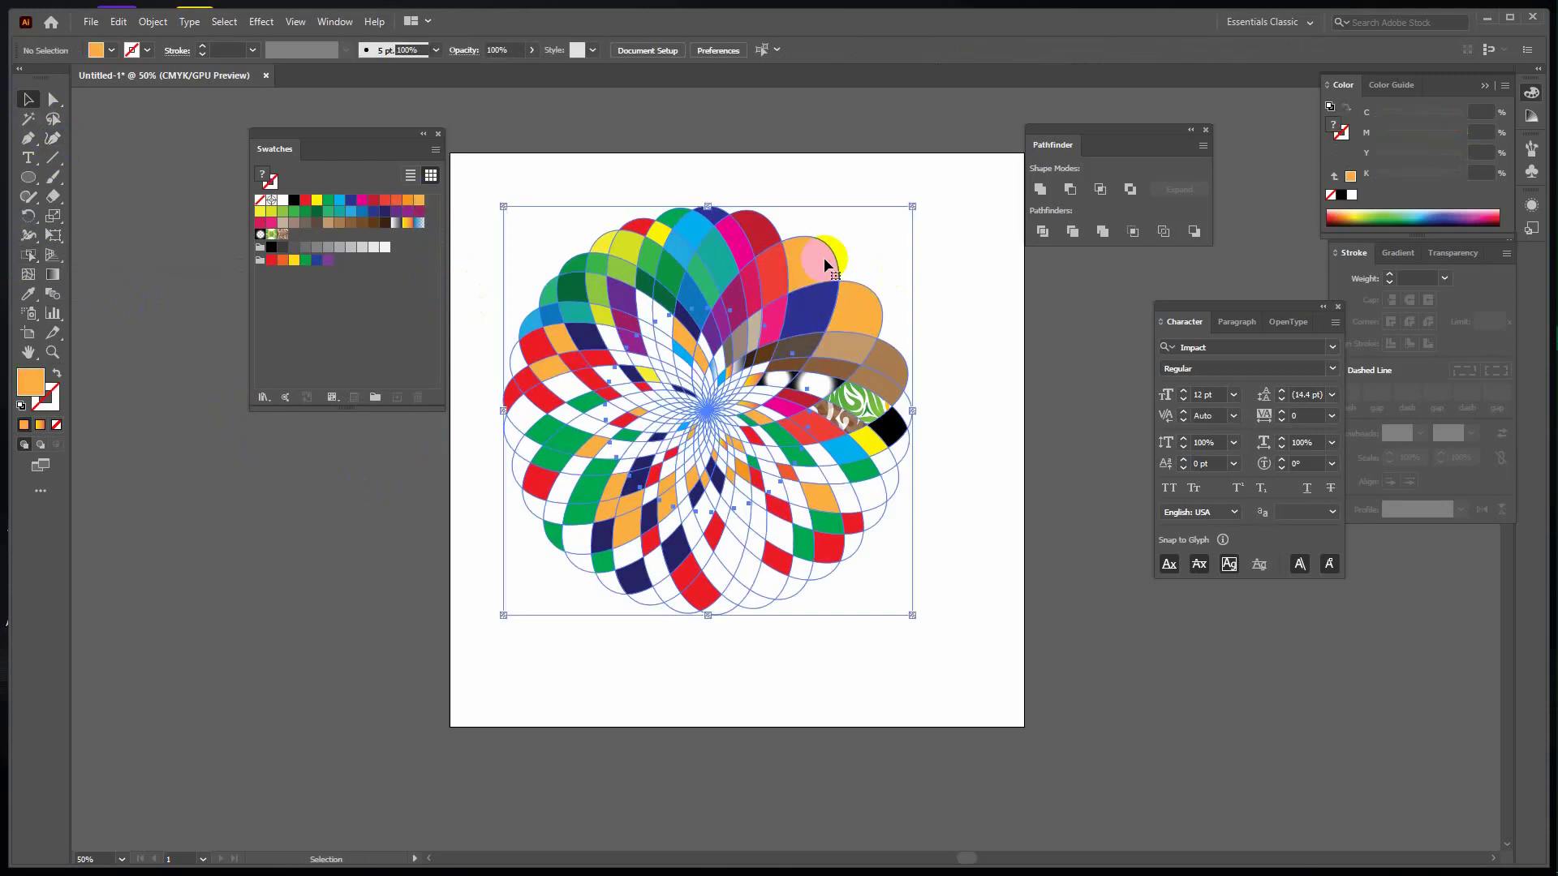
click(31, 259)
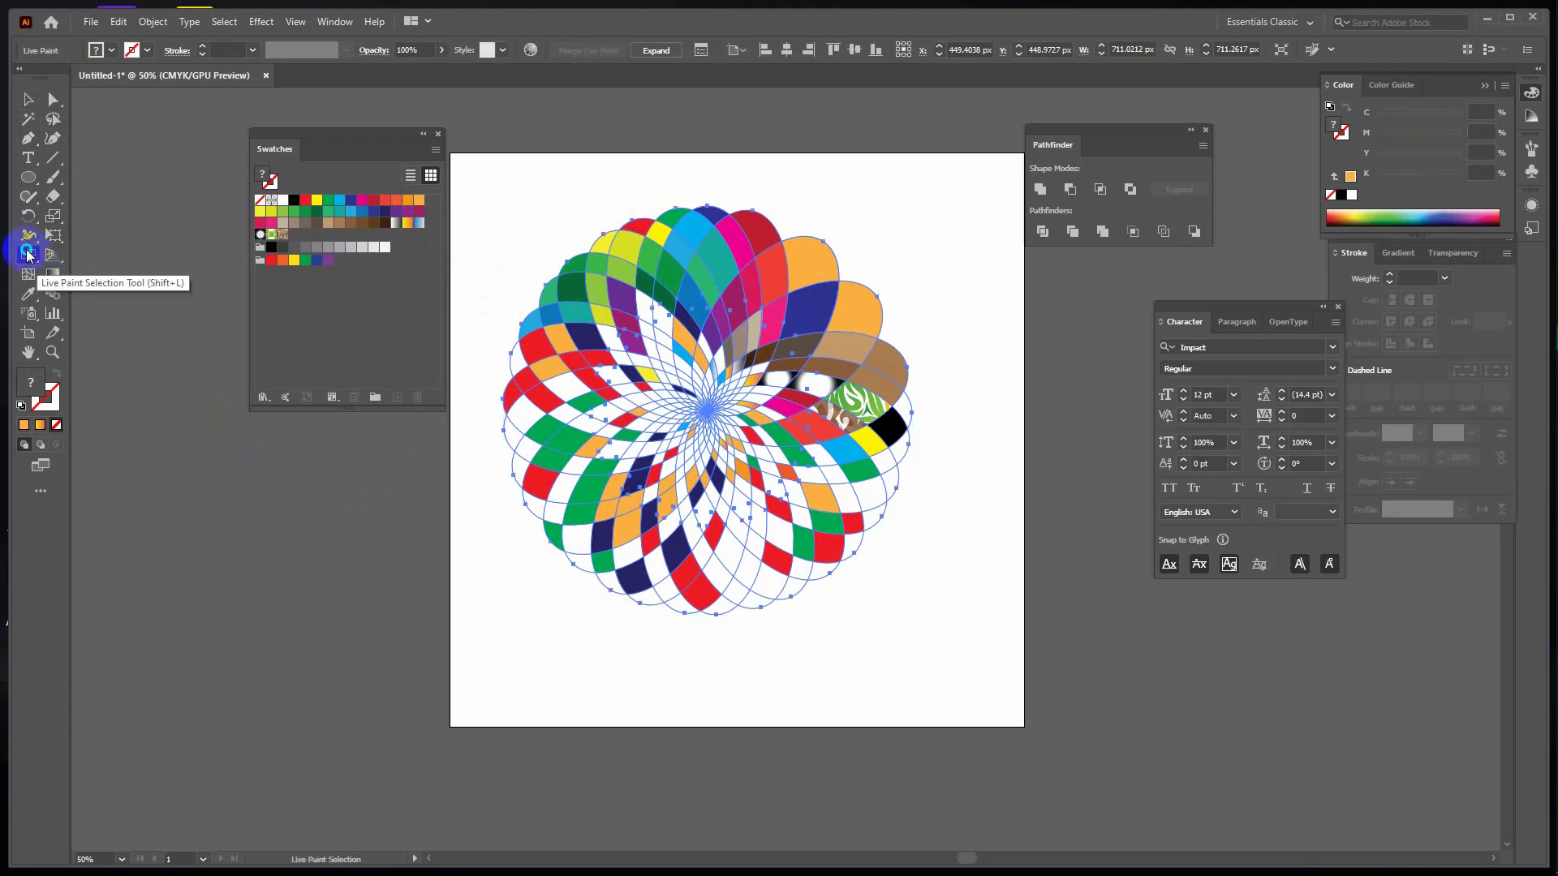
drag(31, 260, 92, 295)
click(678, 222)
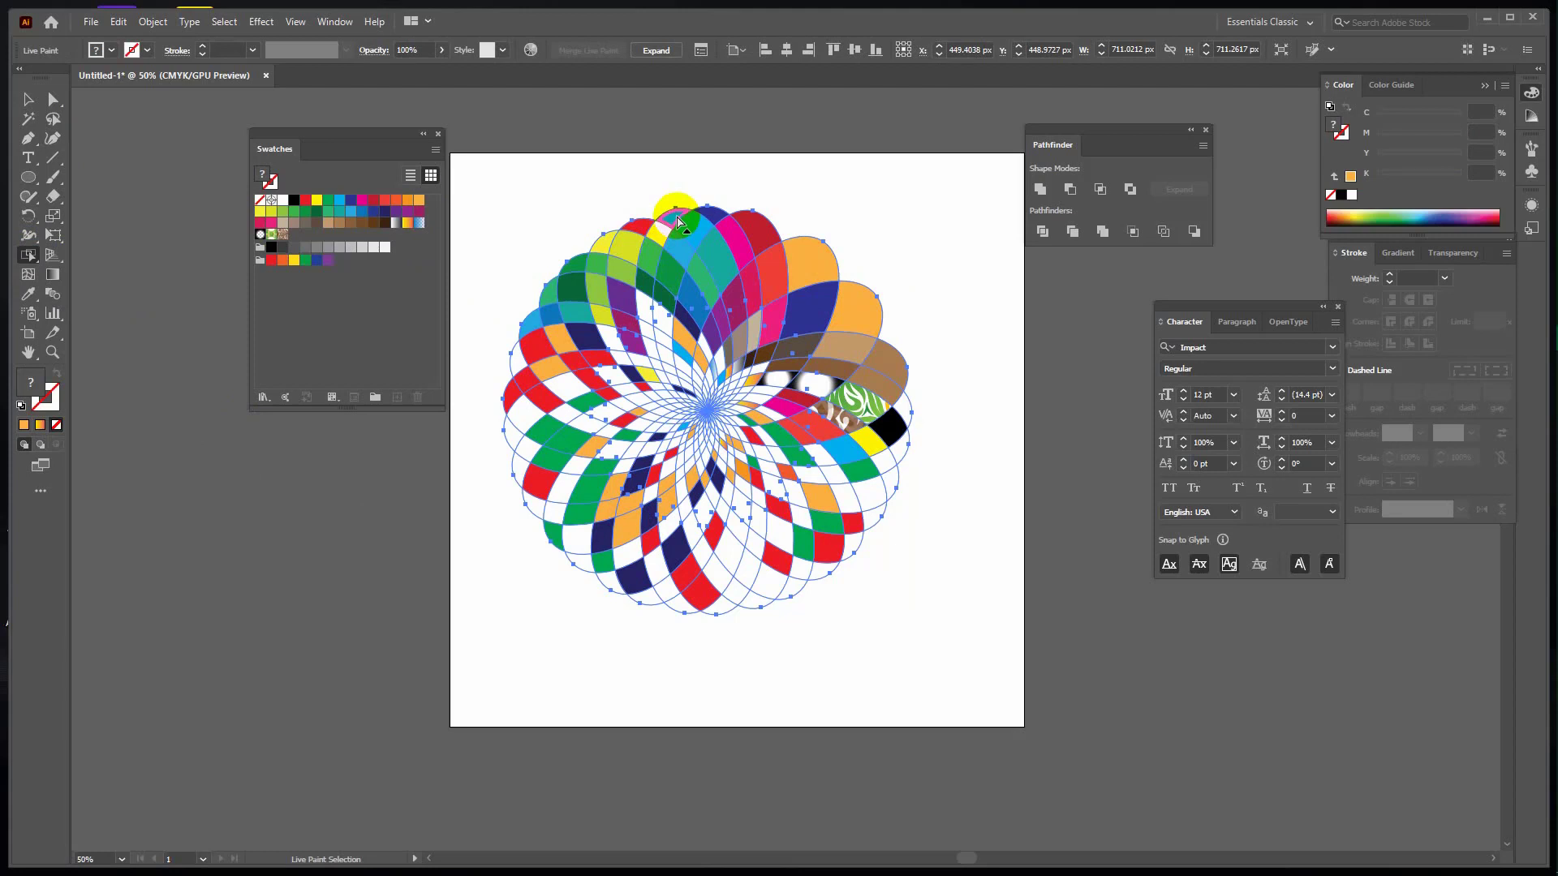
click(566, 445)
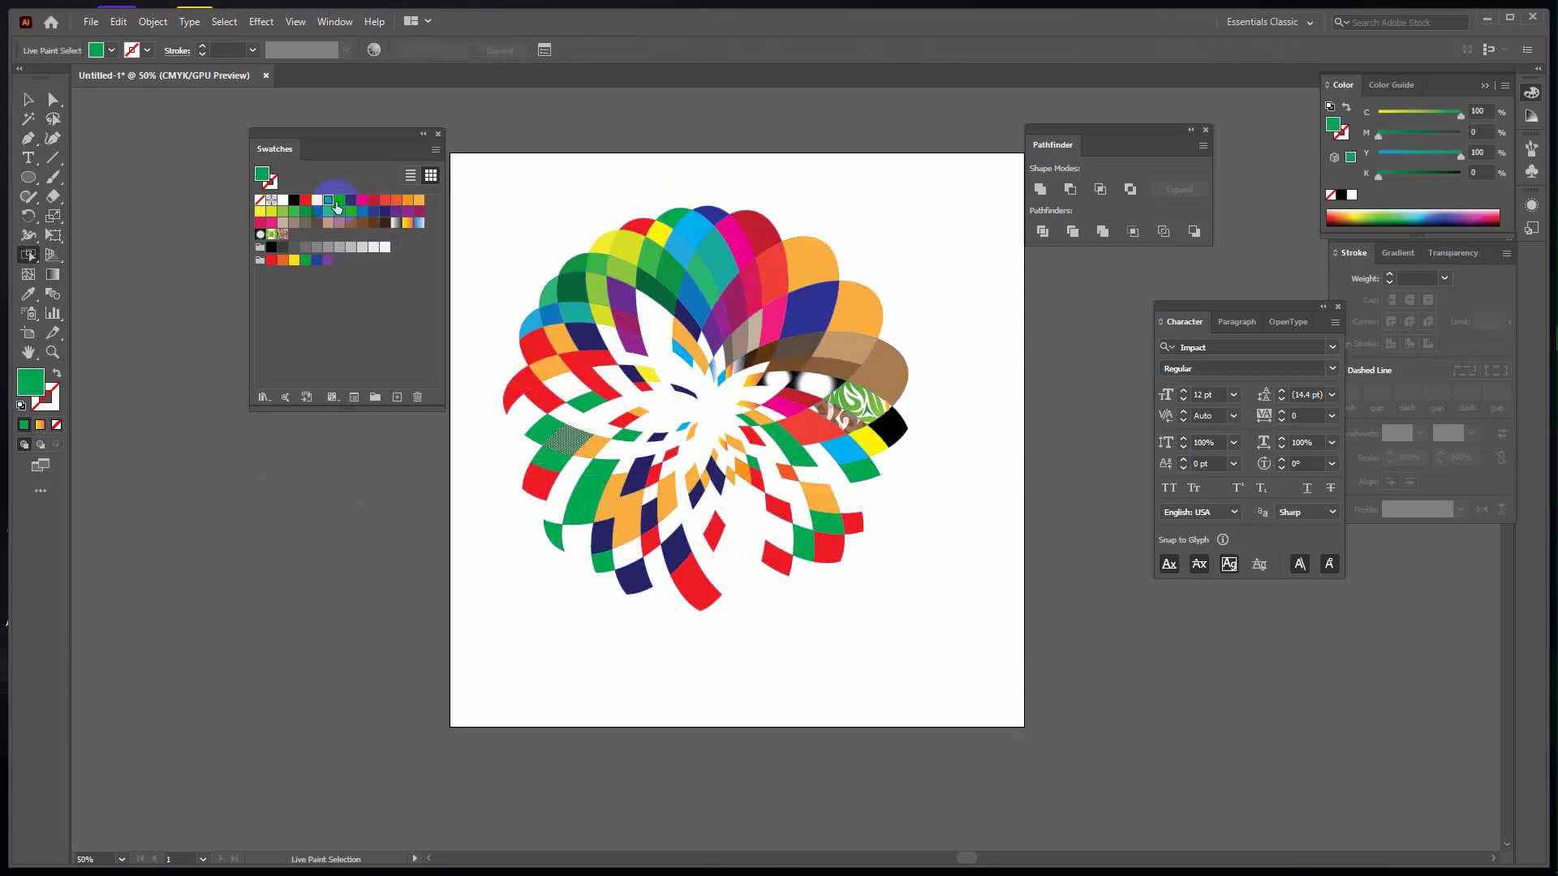
click(306, 201)
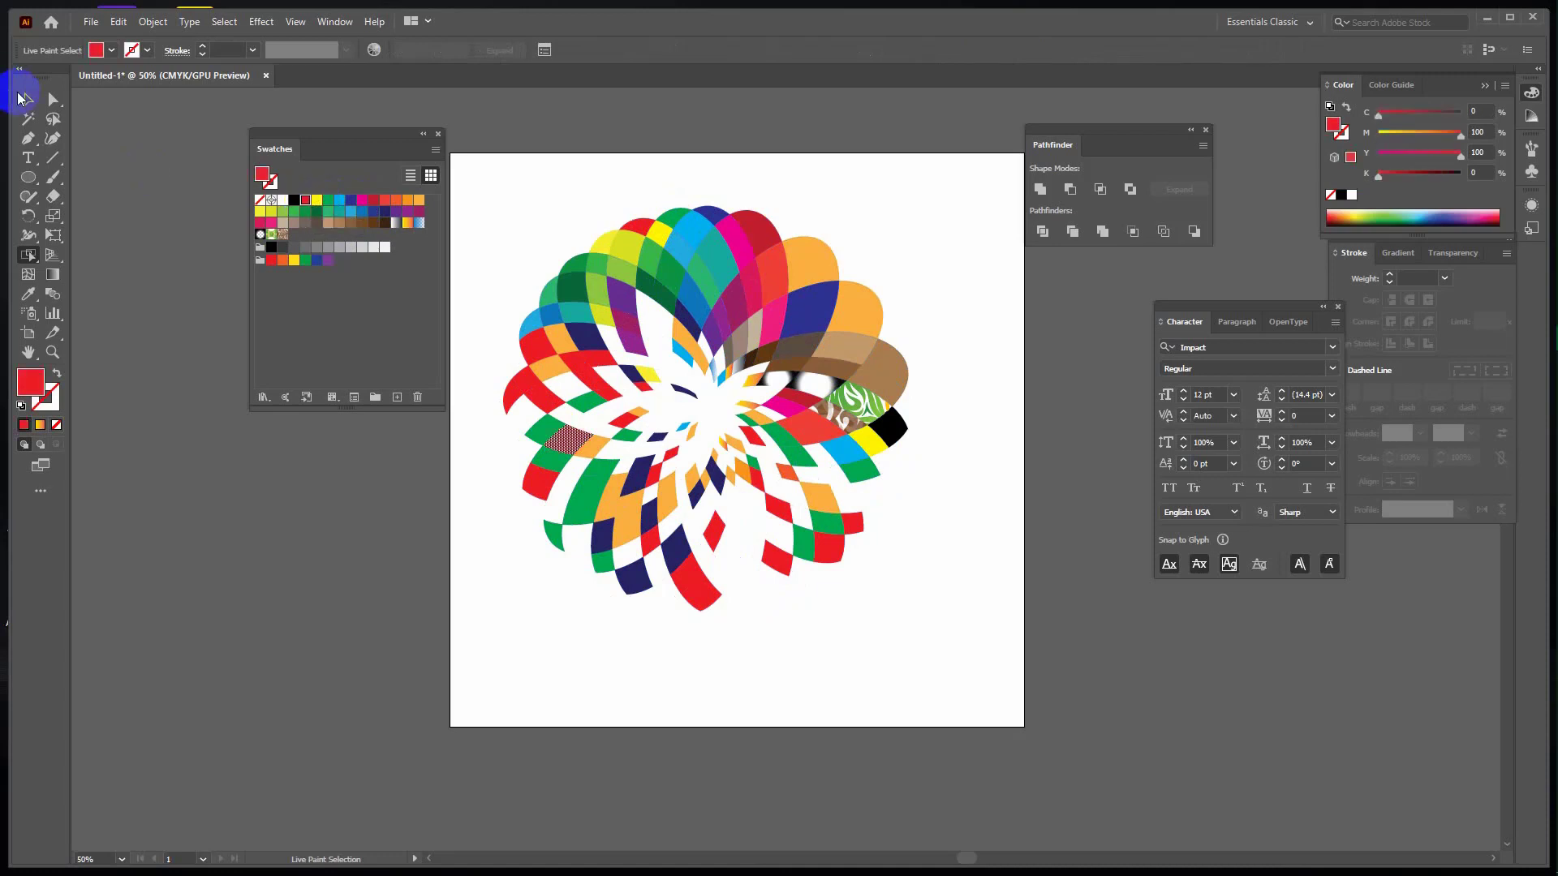
click(26, 100)
click(366, 654)
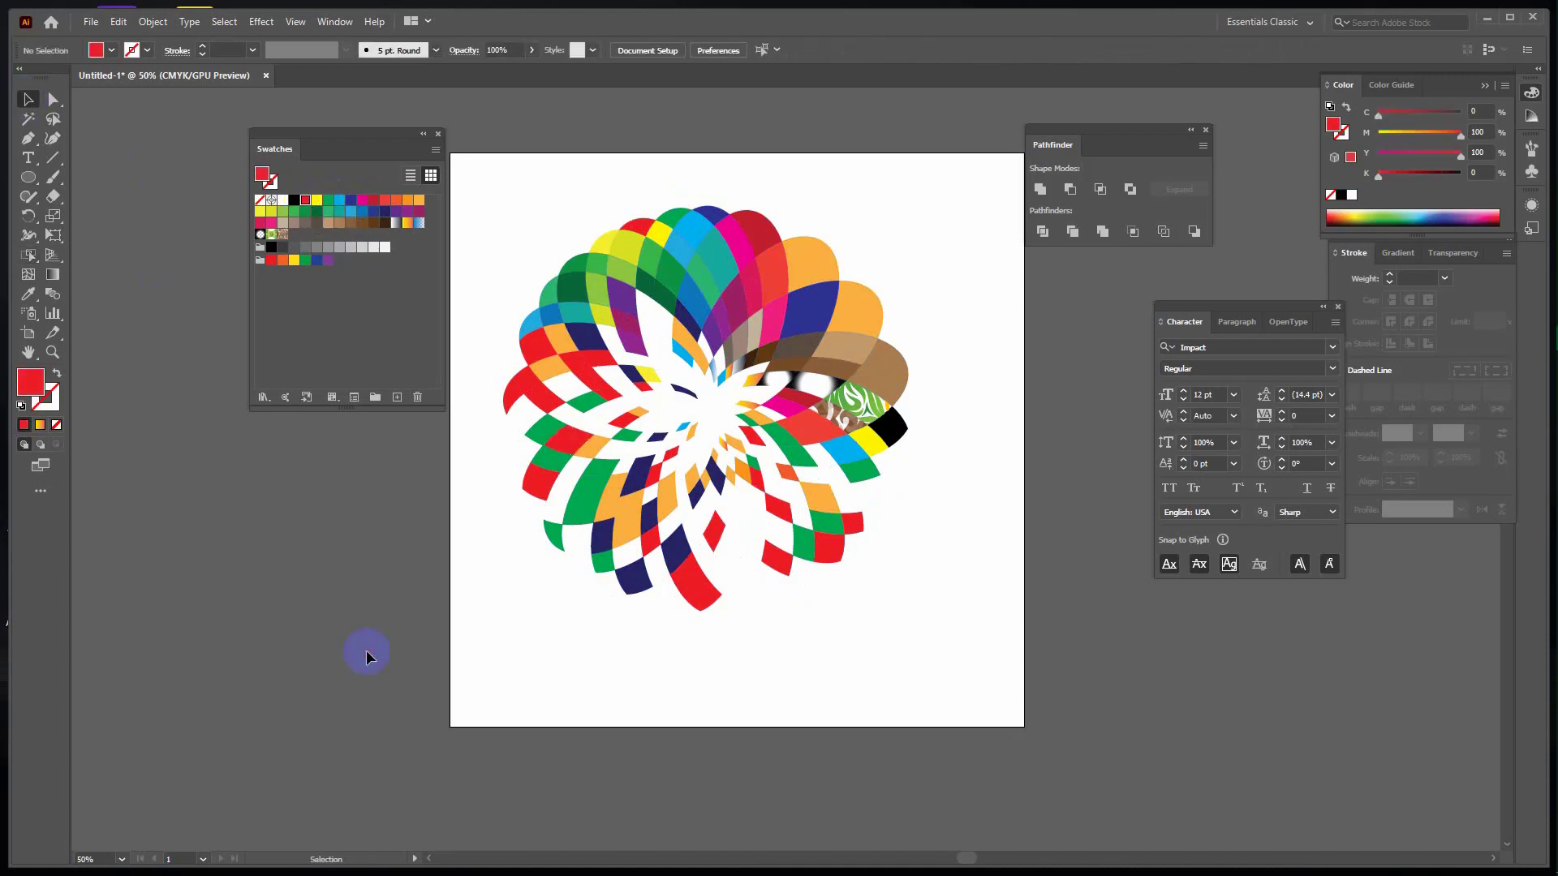
Expand the Live Paint flower with Object, Fill and Stroke included and ungroup the result twice.
click(742, 271)
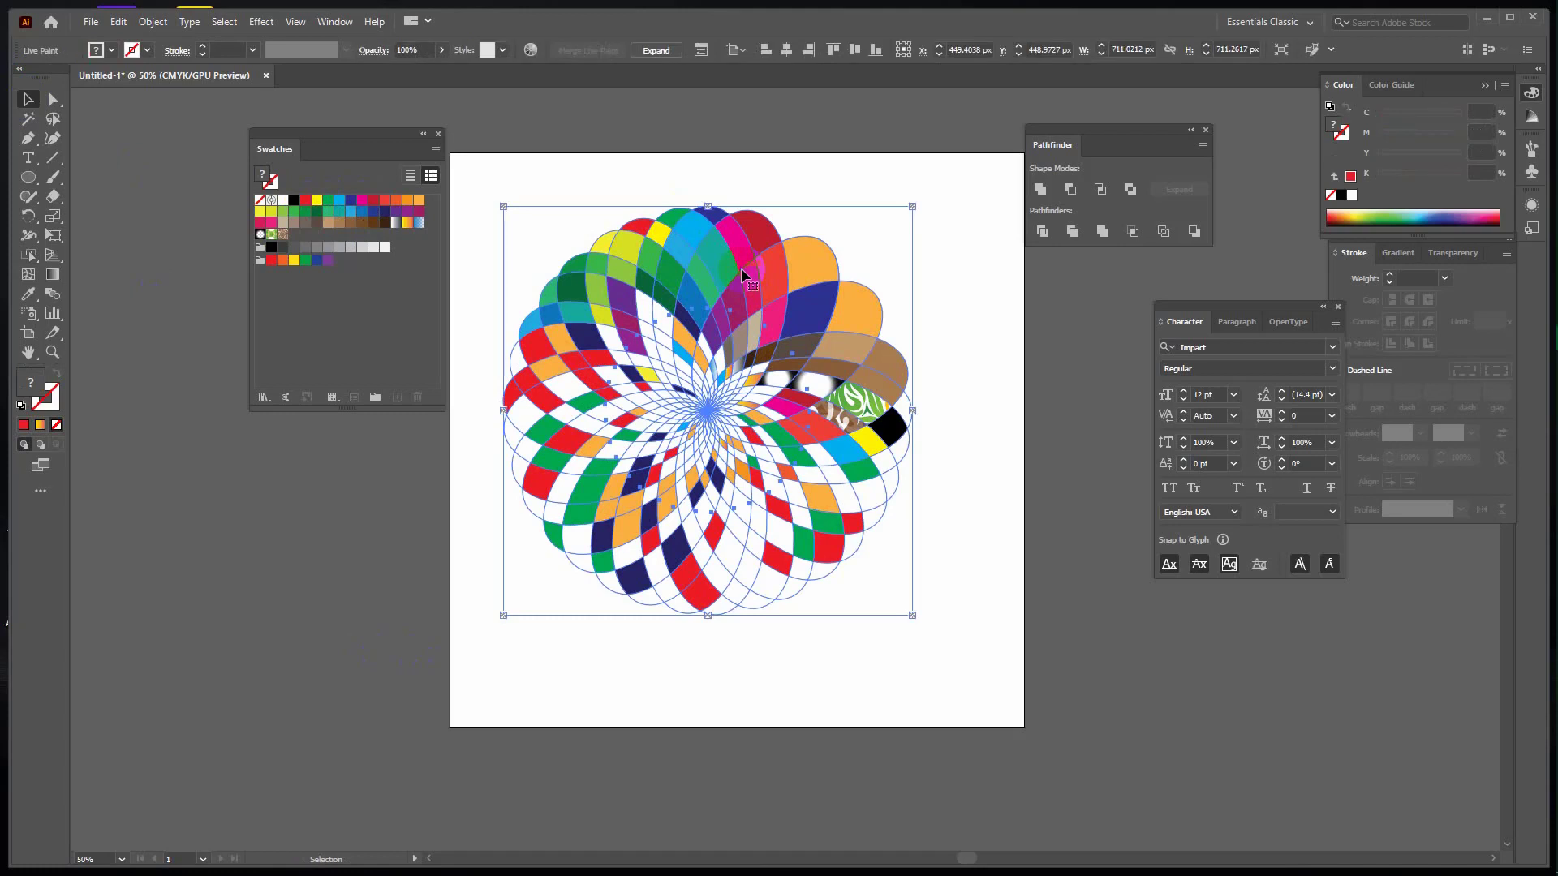
click(154, 22)
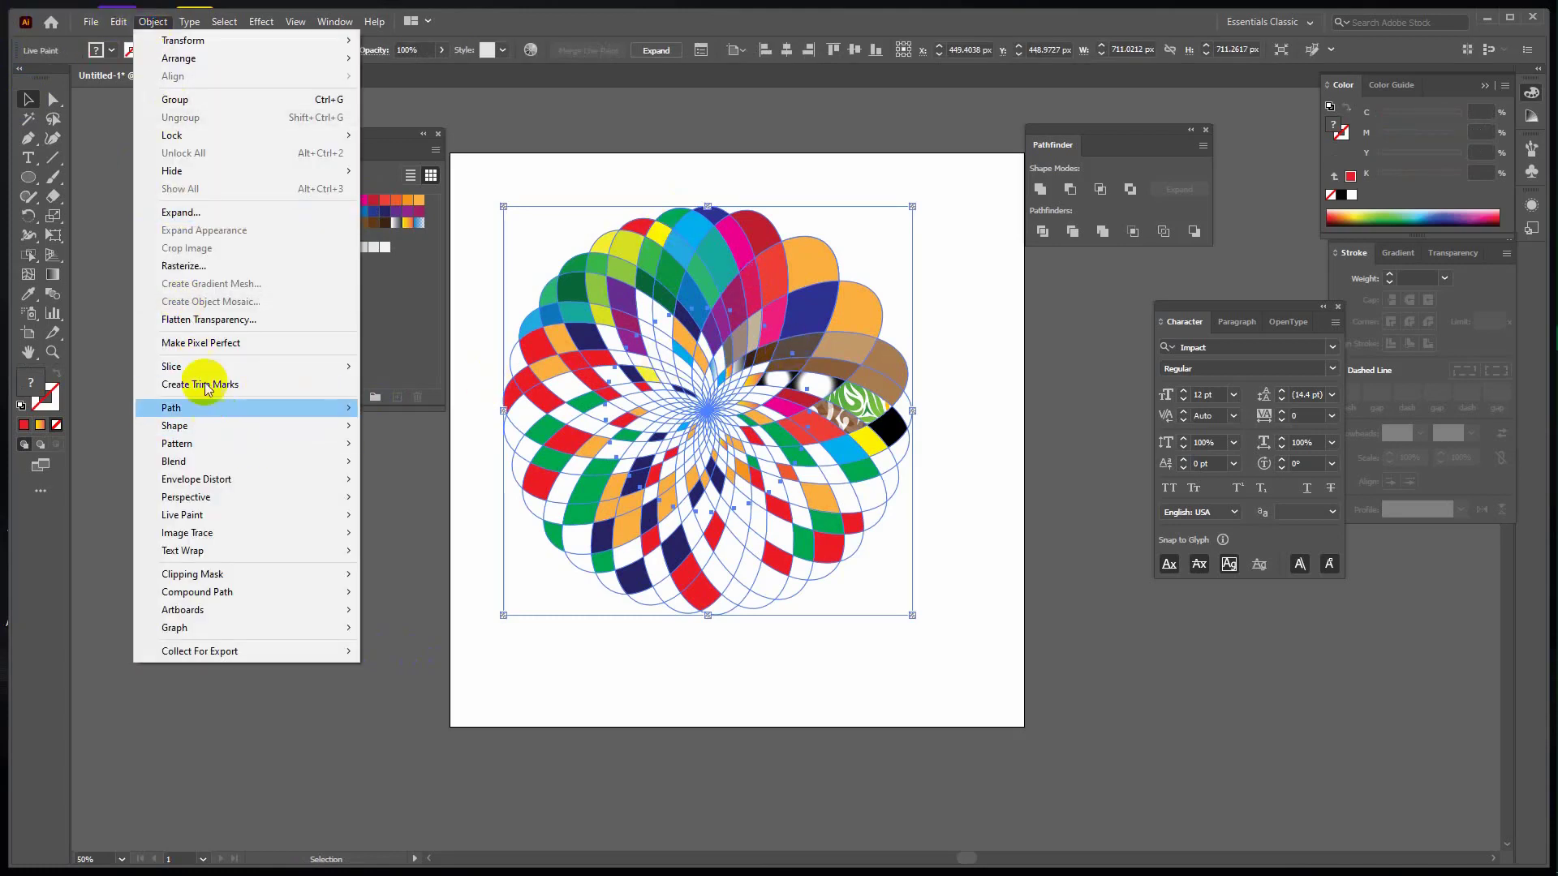
click(199, 211)
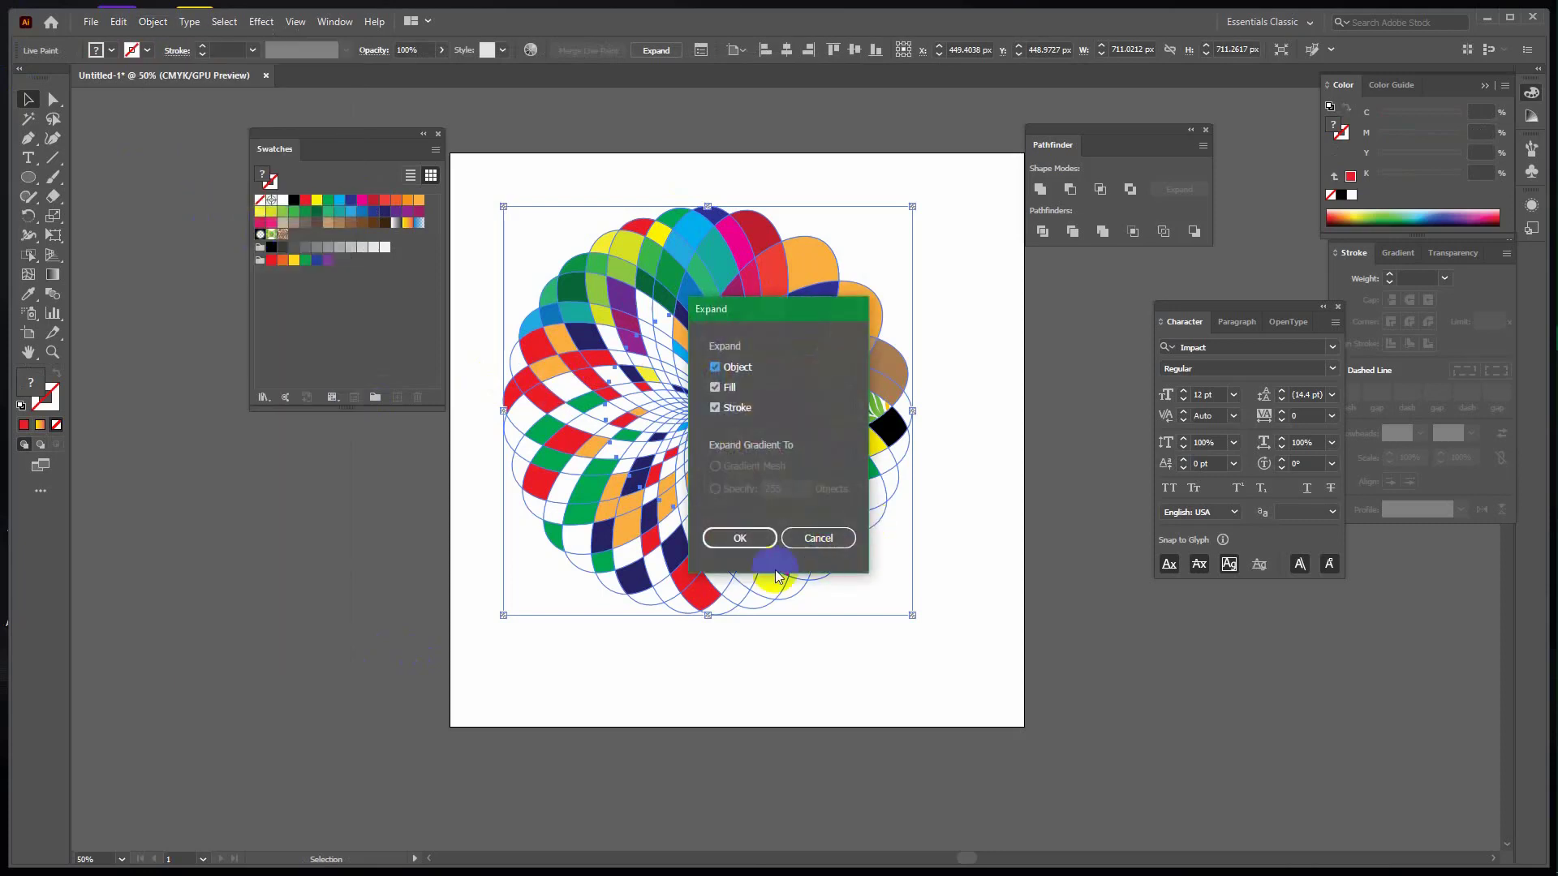
click(753, 543)
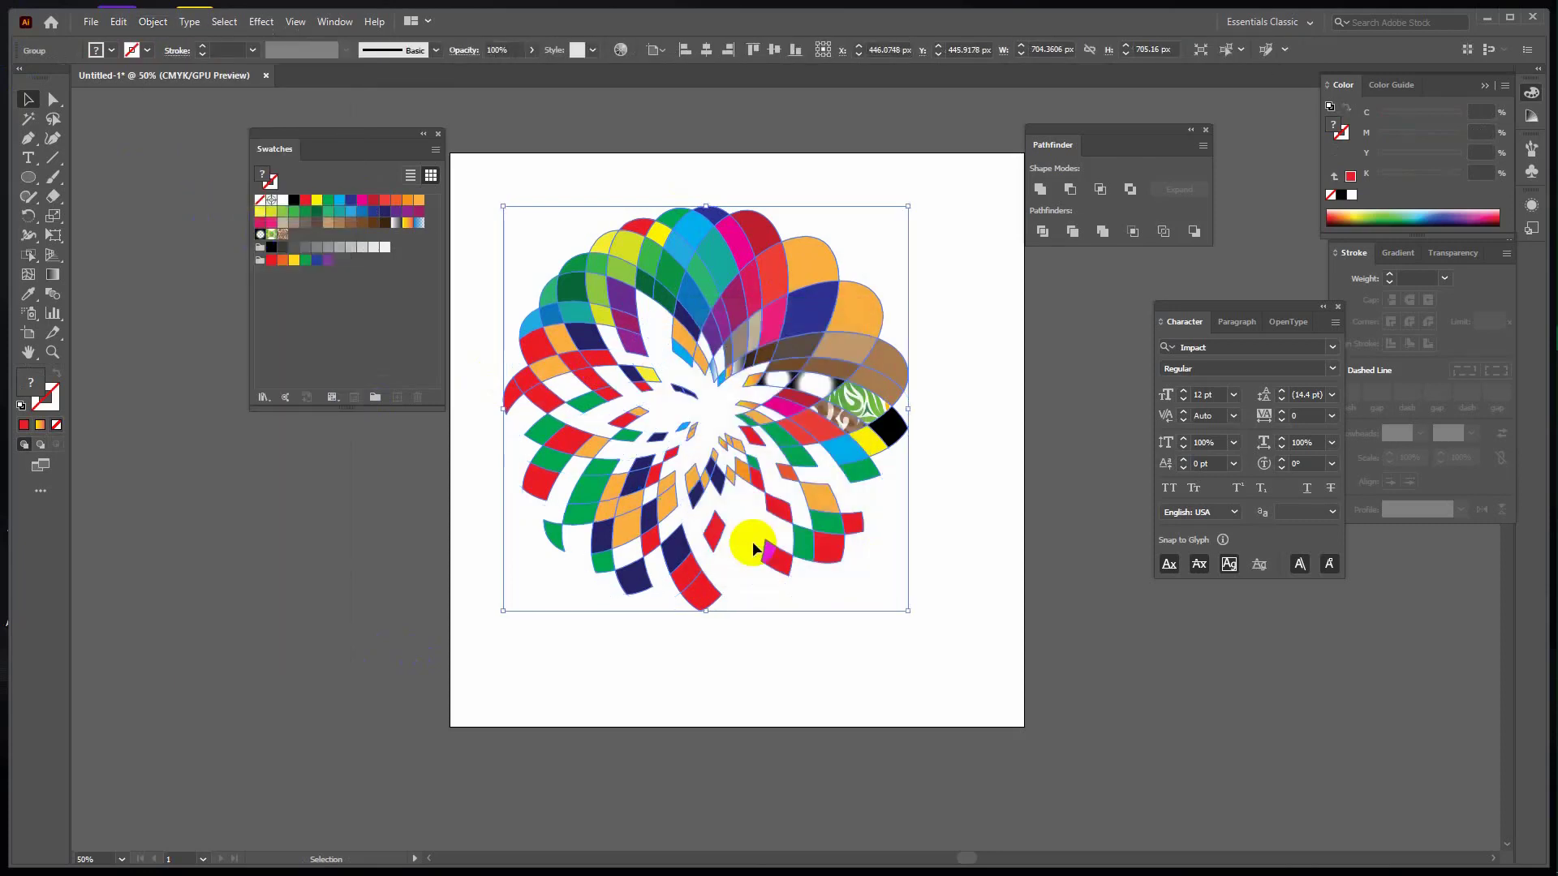
right_click(722, 265)
click(791, 400)
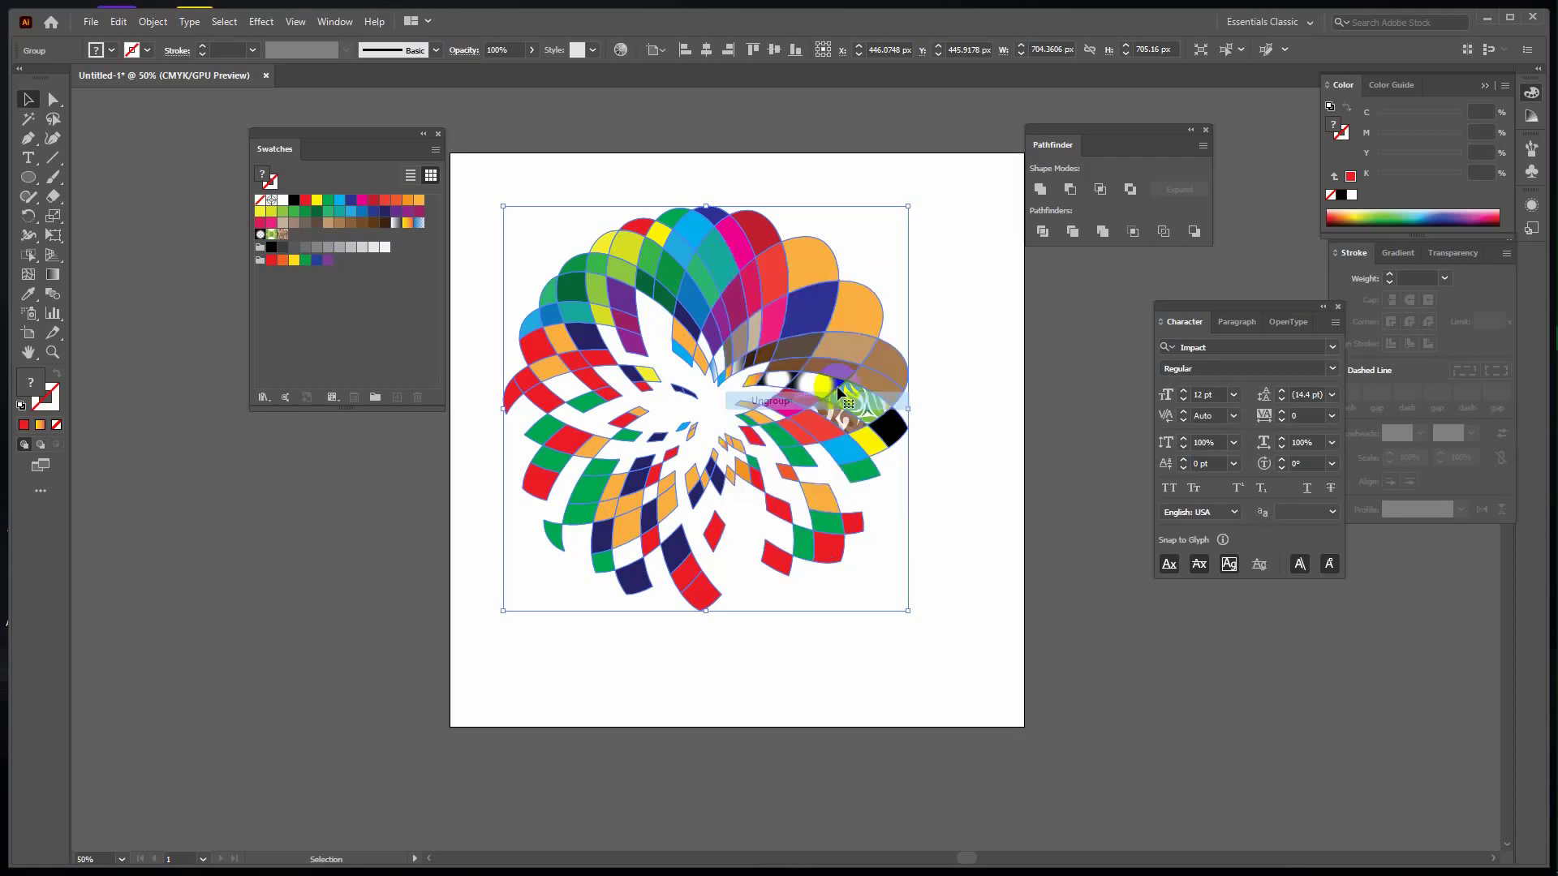
right_click(737, 238)
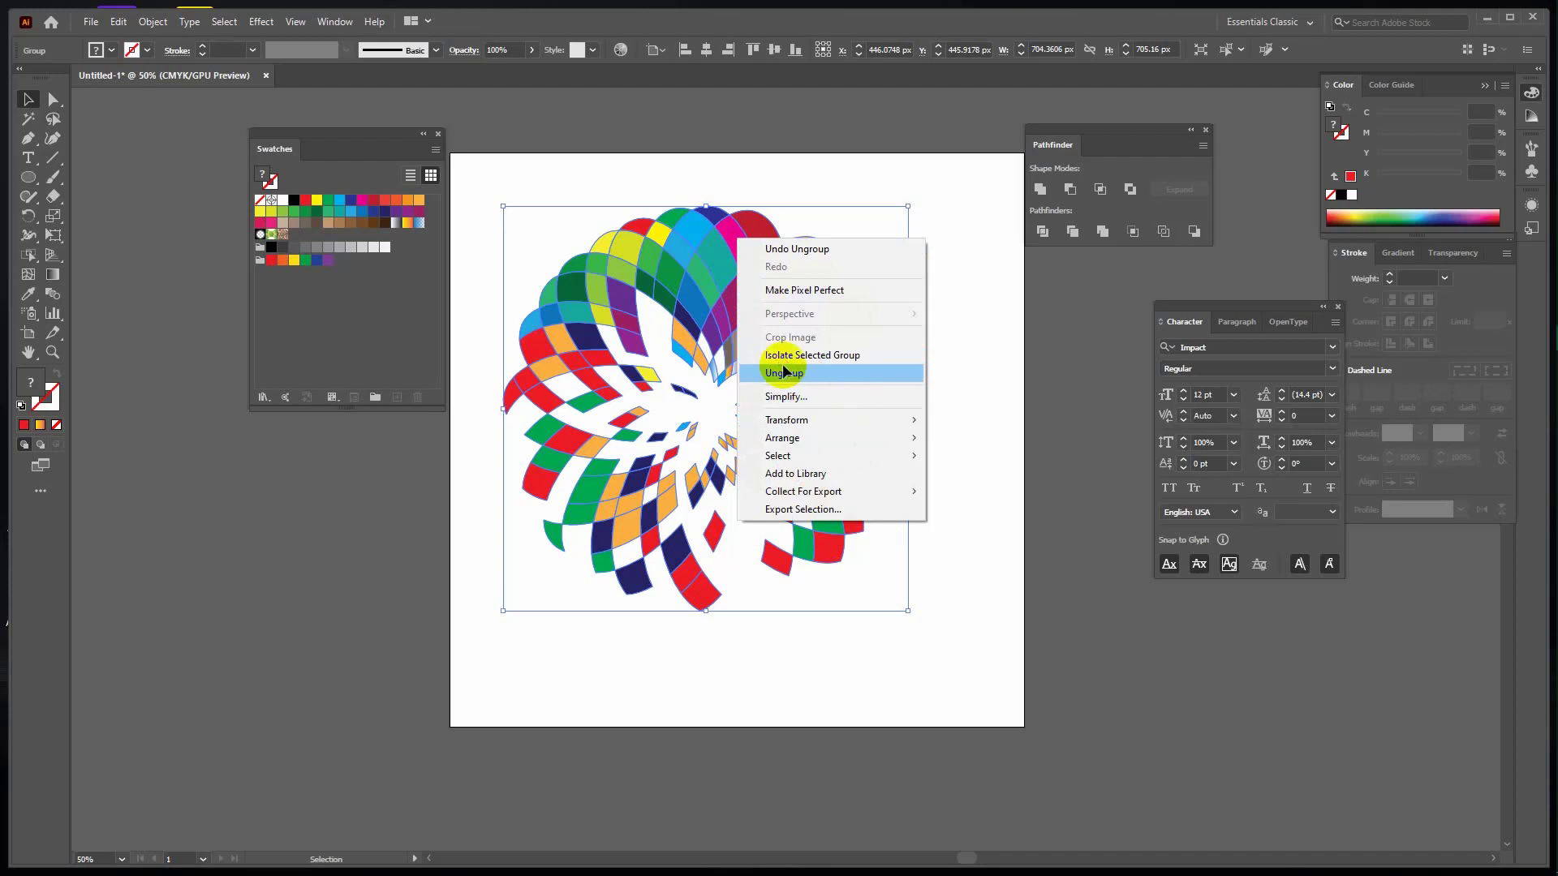
click(784, 373)
Pull the dark red and light orange tip pieces out of the flower's top and place them separately to its upper right.
click(761, 253)
click(757, 231)
drag(756, 231, 915, 130)
drag(818, 257, 993, 199)
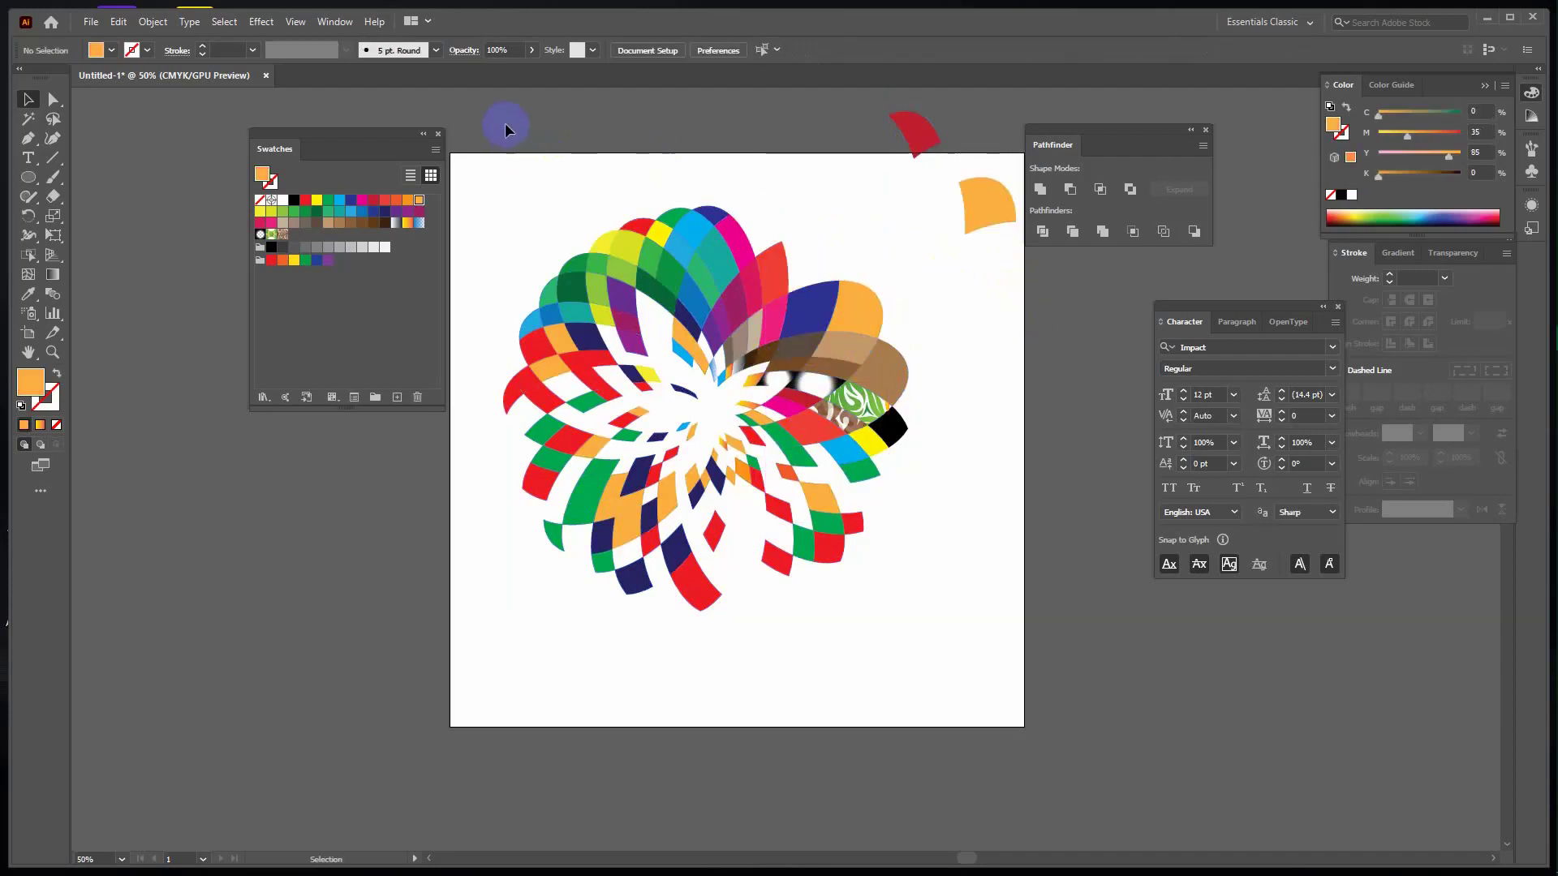
Delete all the flower pieces so the artboard is empty.
drag(503, 124, 1038, 529)
key(Delete)
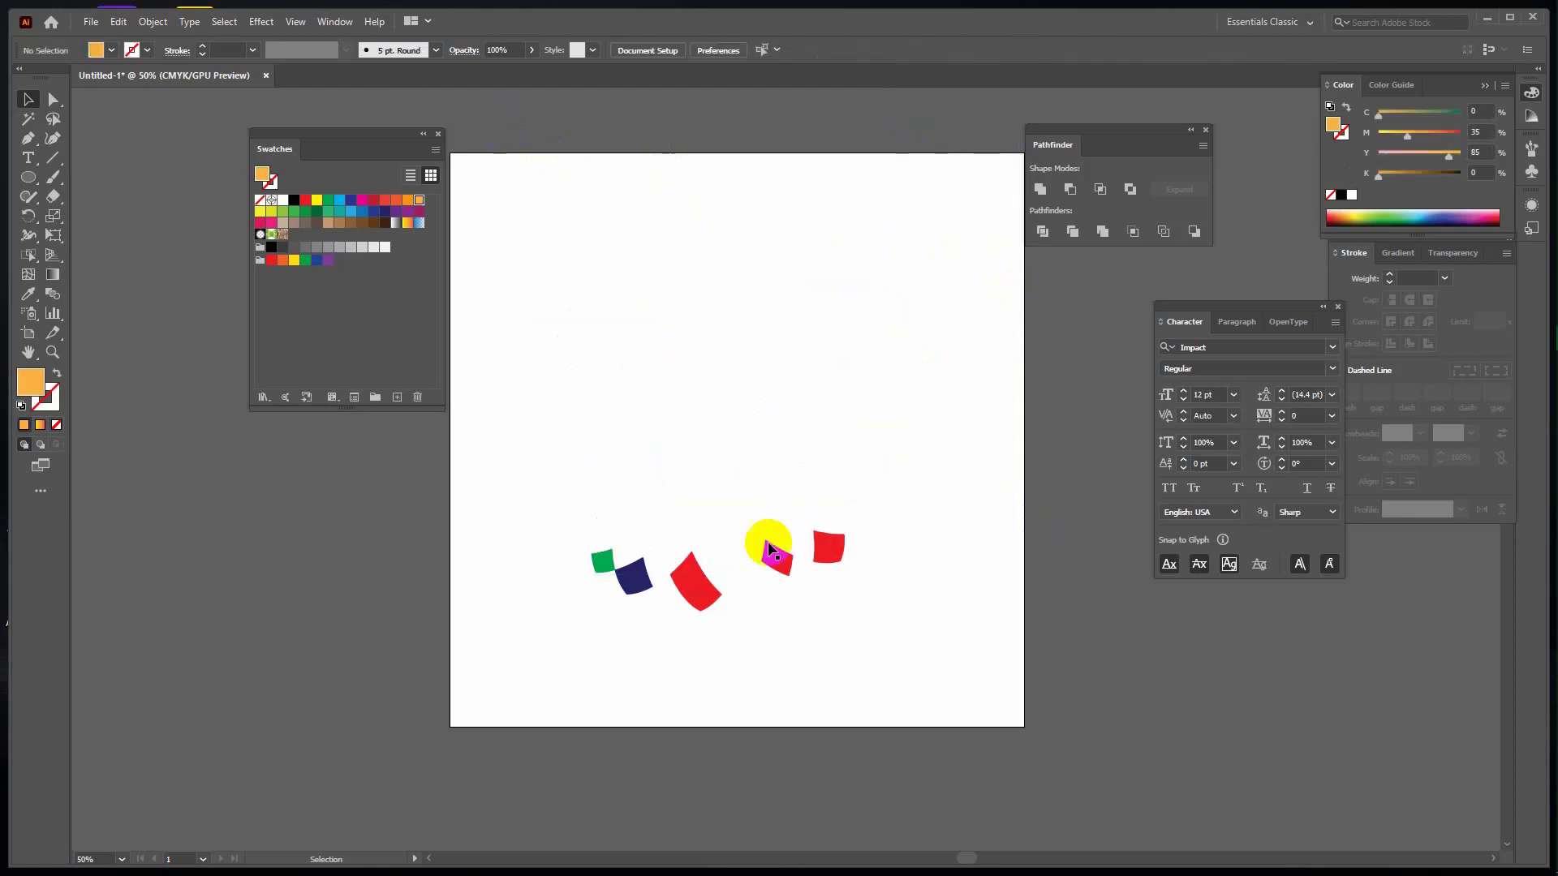
drag(571, 295, 967, 671)
key(Delete)
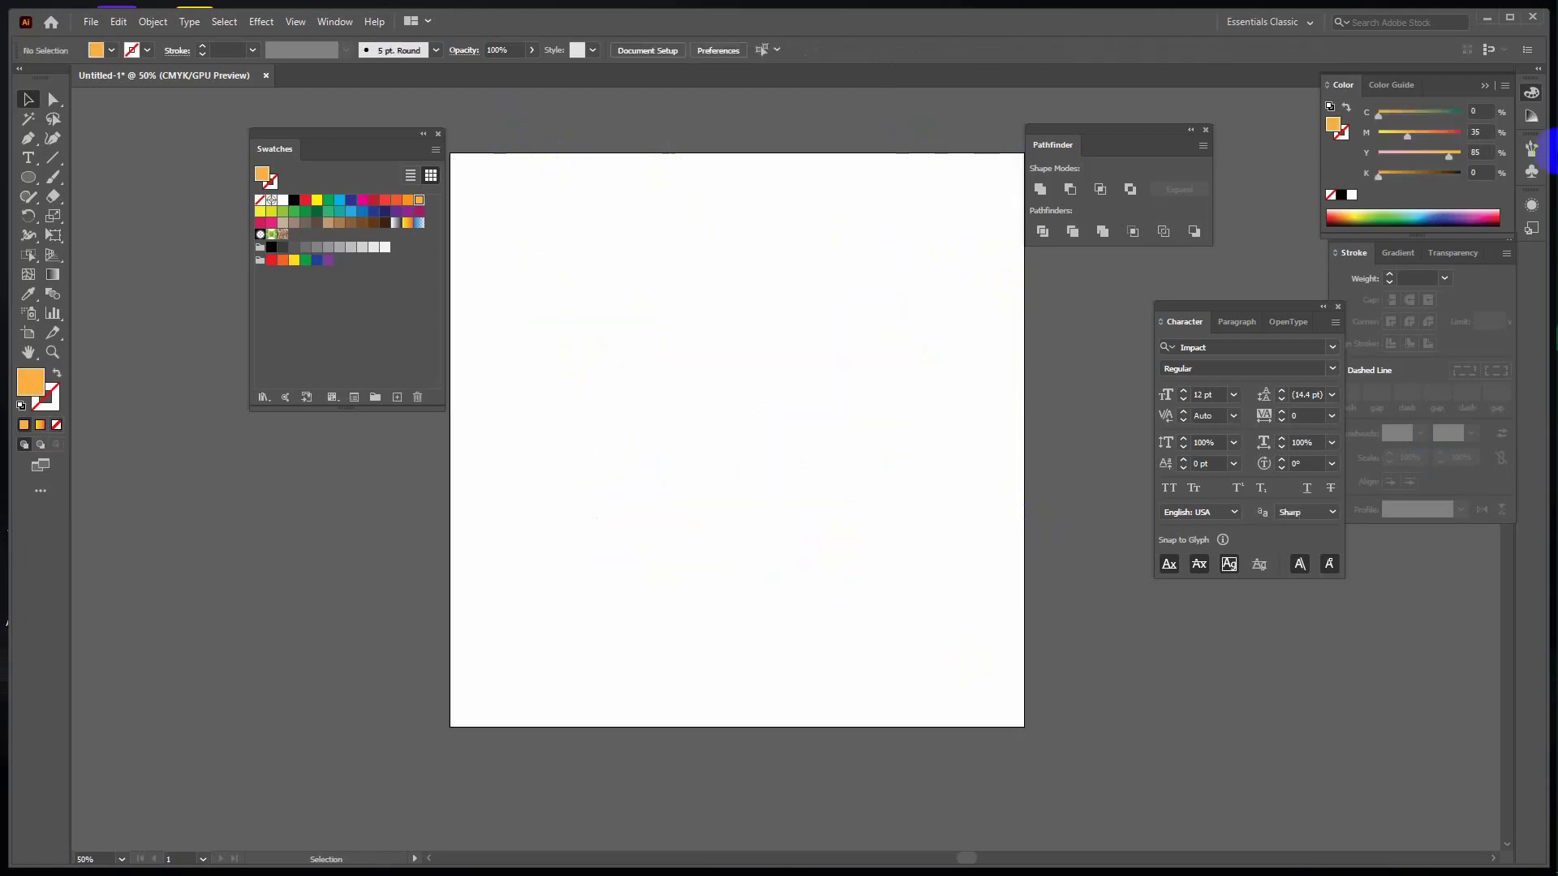
Switch to Google Chrome and search Google for "chrome logo" in a new tab.
mouse_move(1552, 382)
mouse_move(1547, 219)
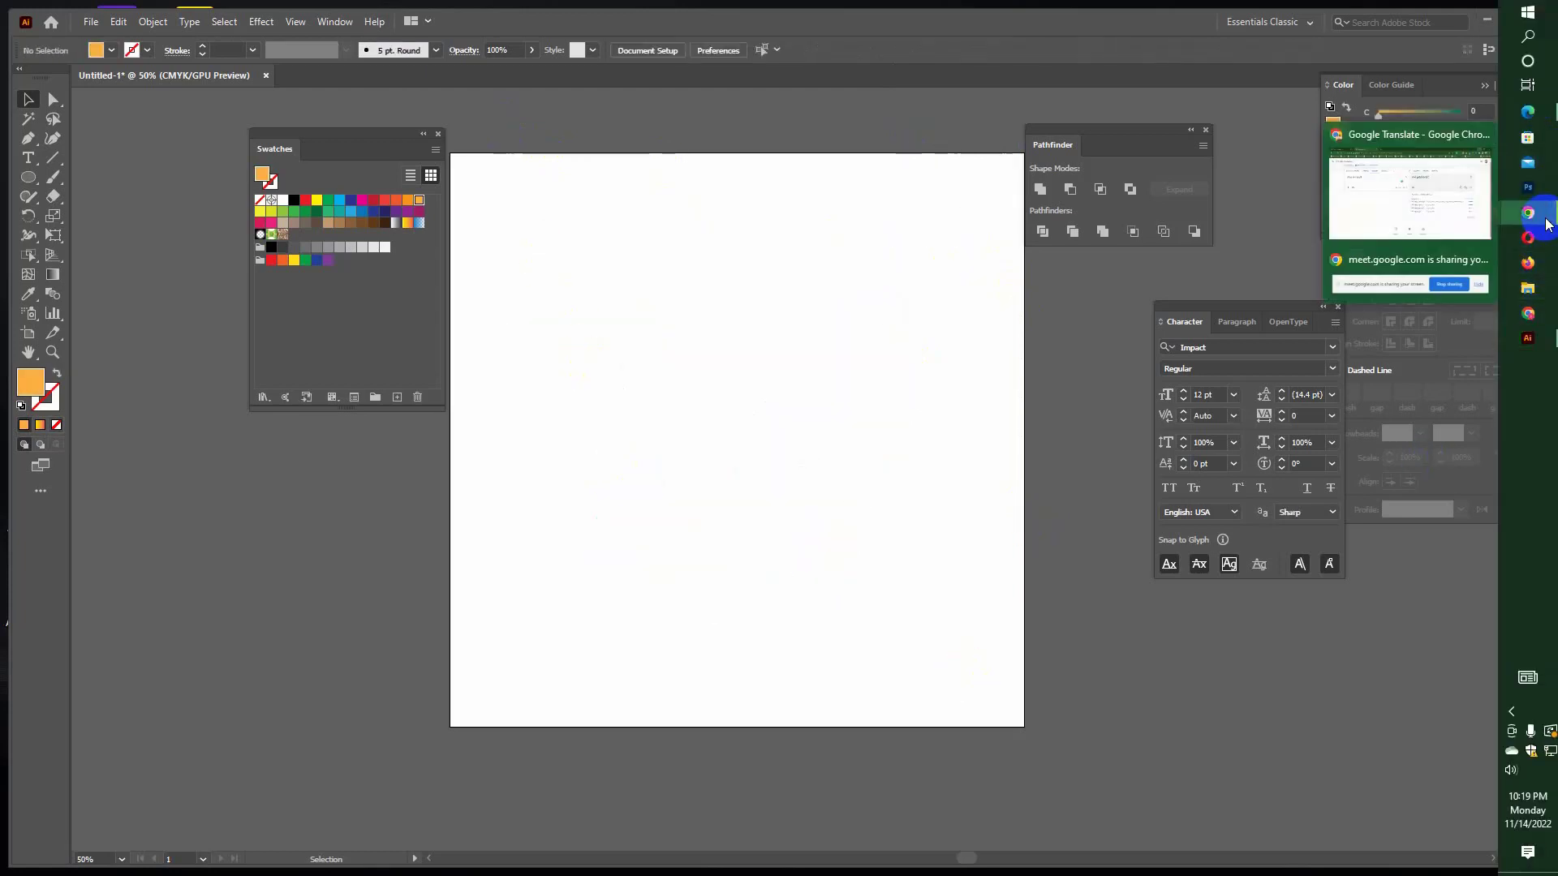
click(1429, 194)
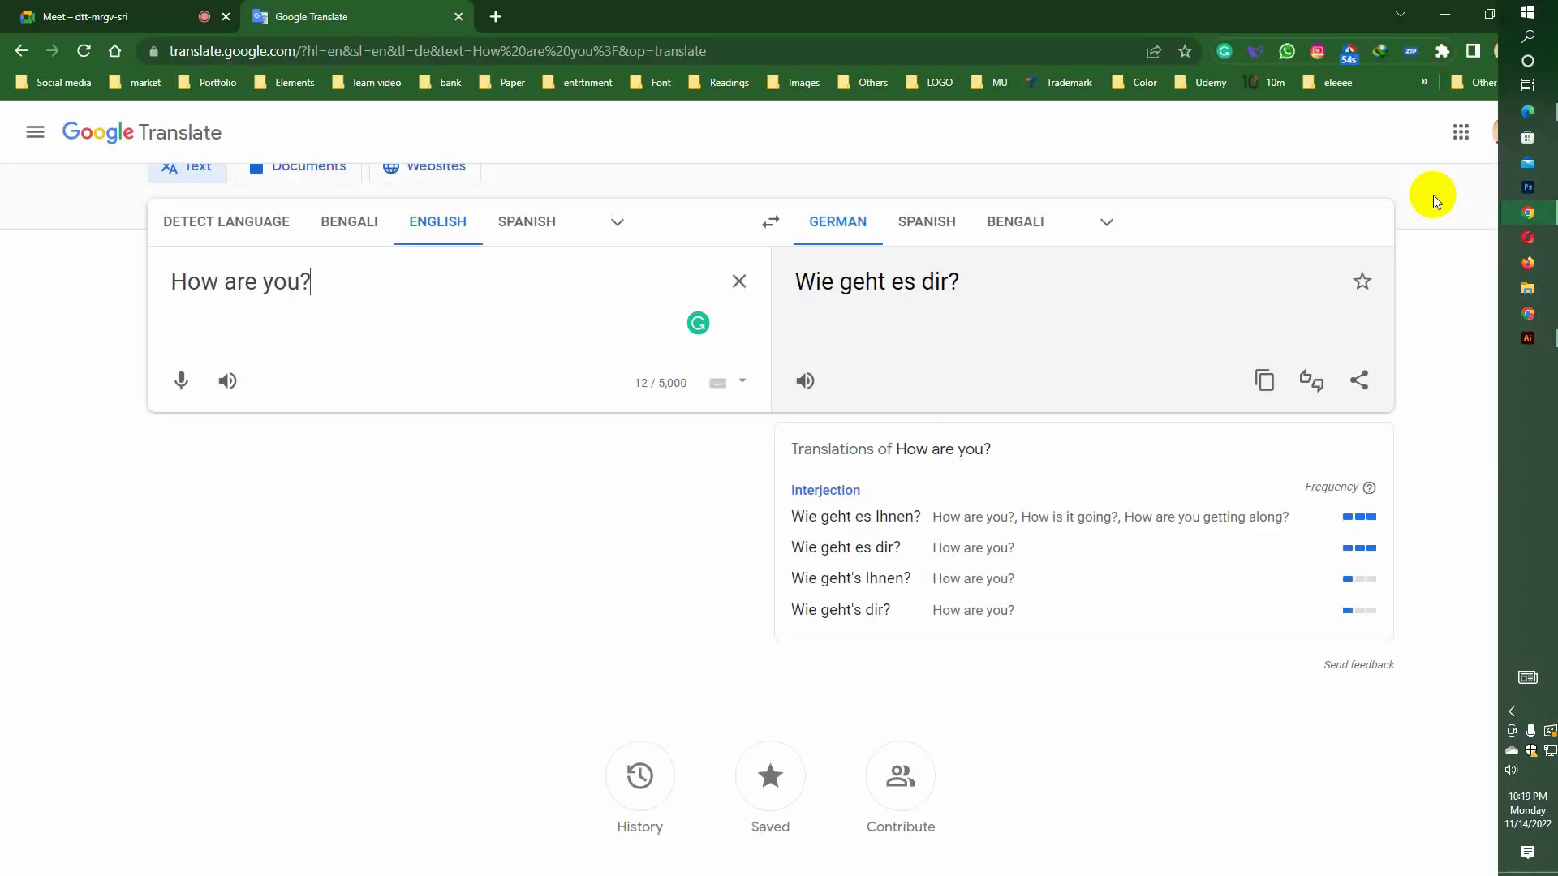
click(495, 16)
click(493, 49)
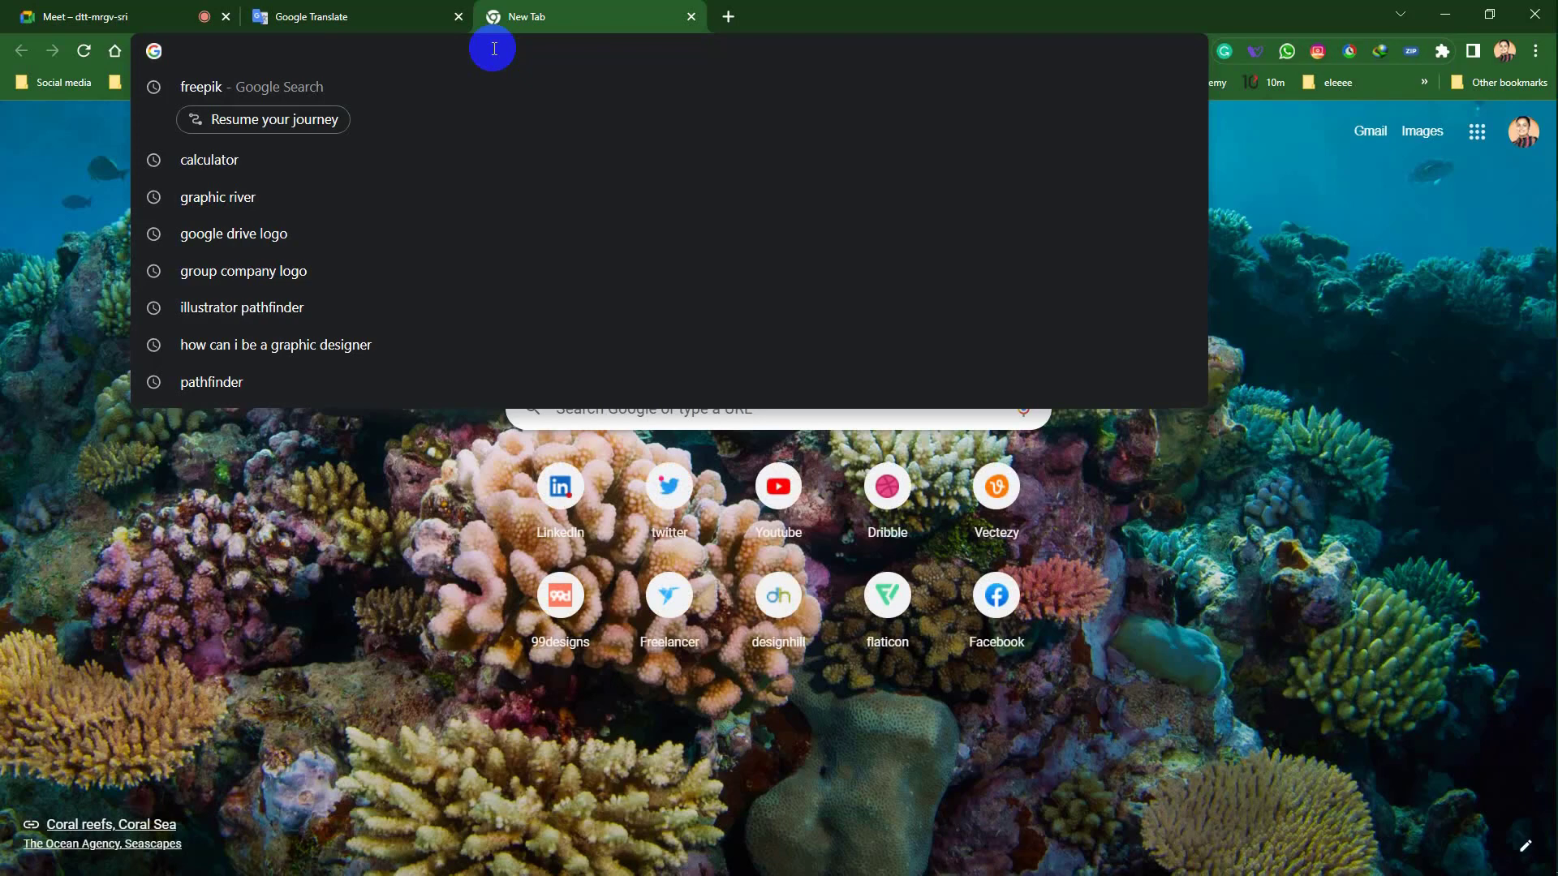
text(c)
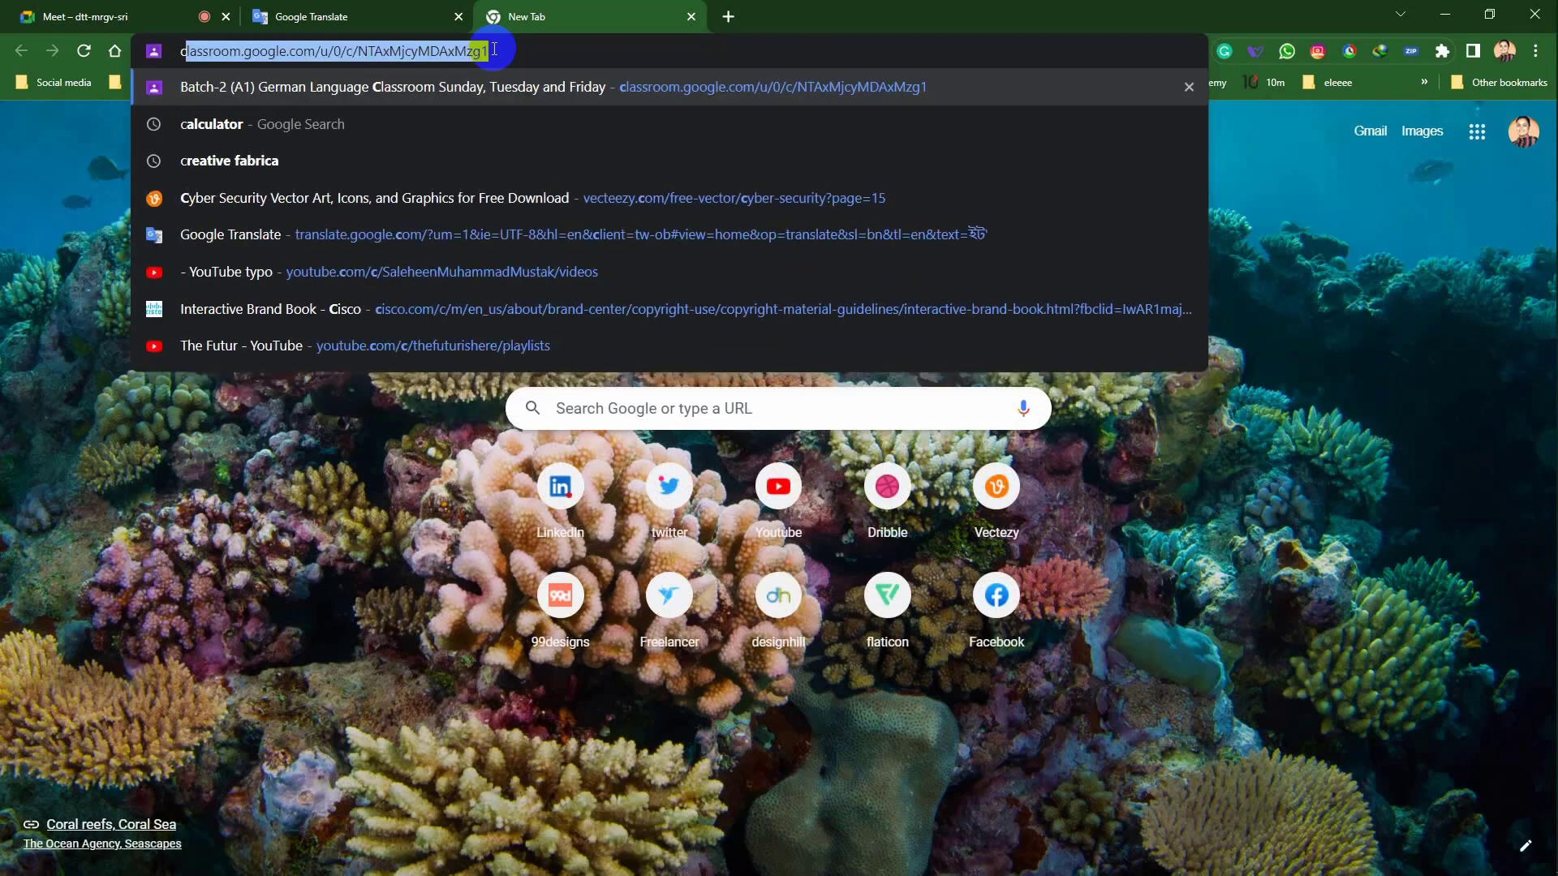
text(hrome )
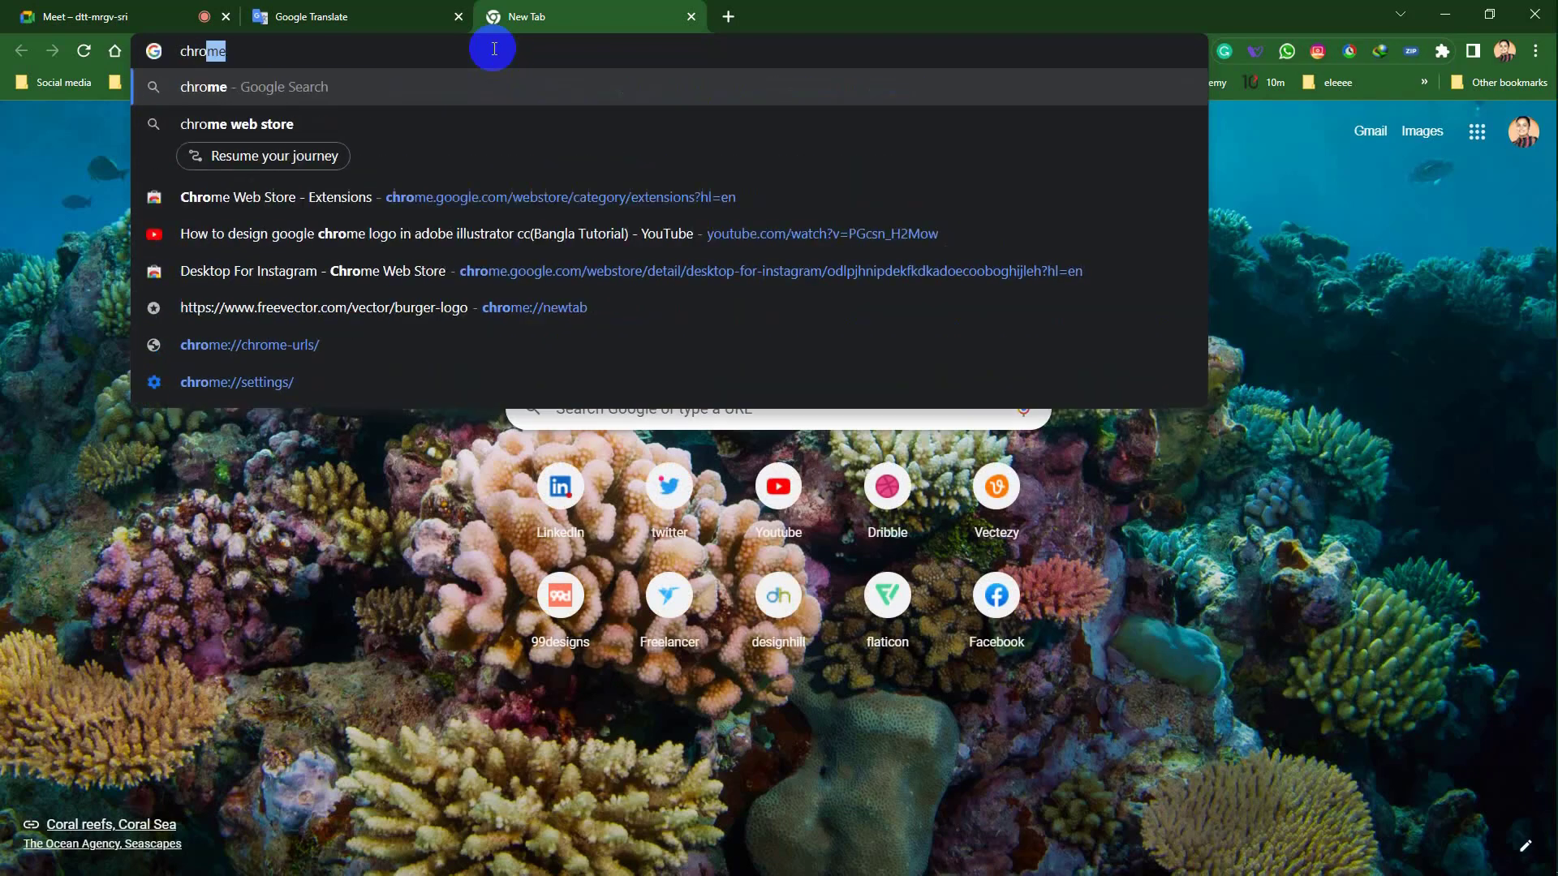
text(logo)
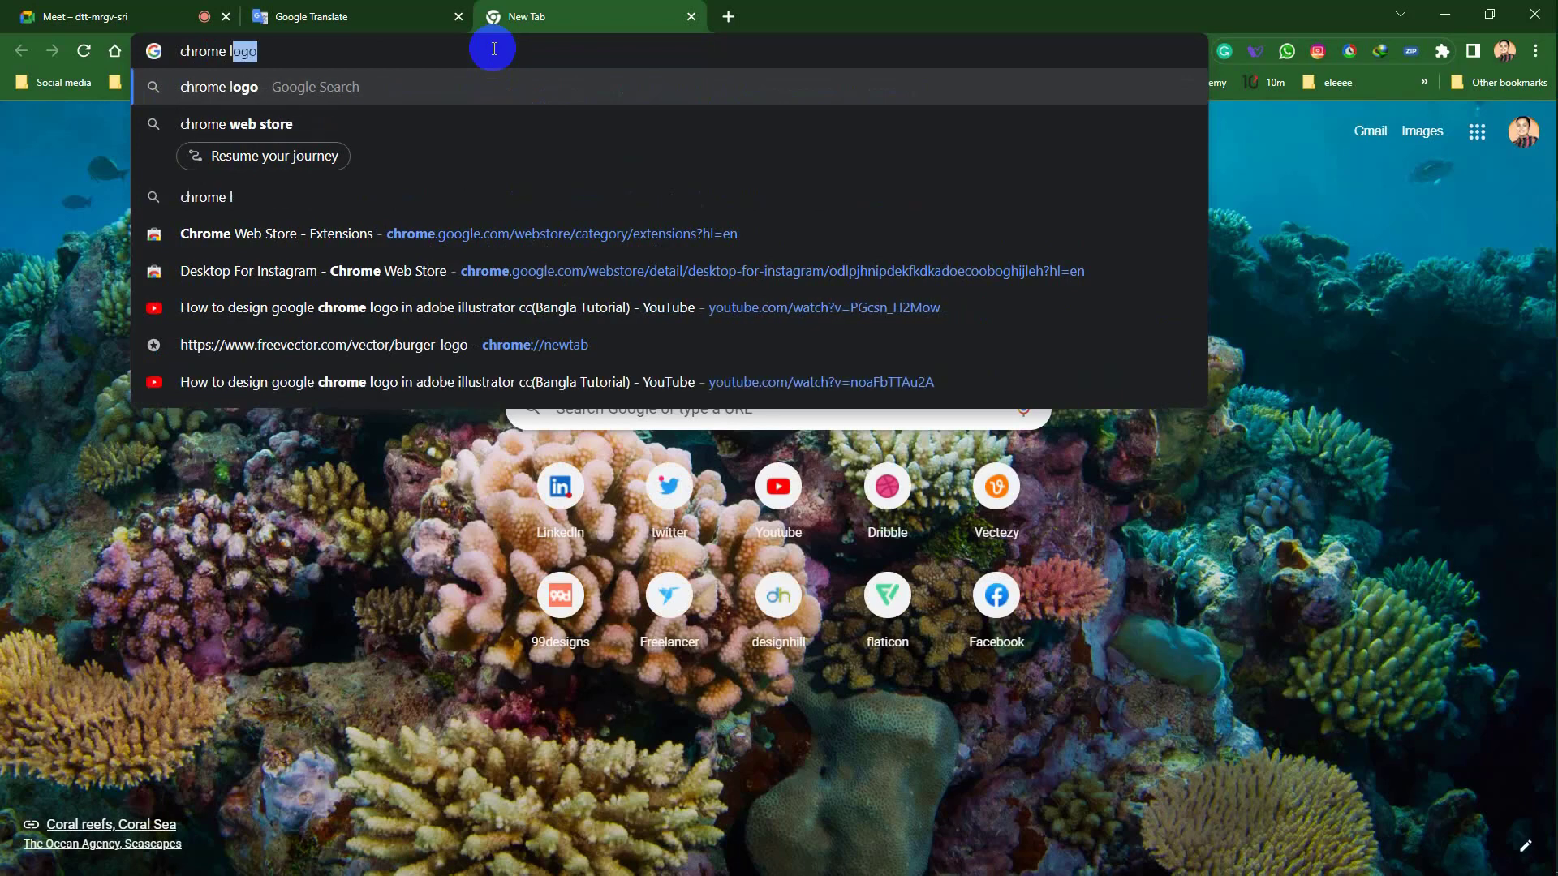
key(Return)
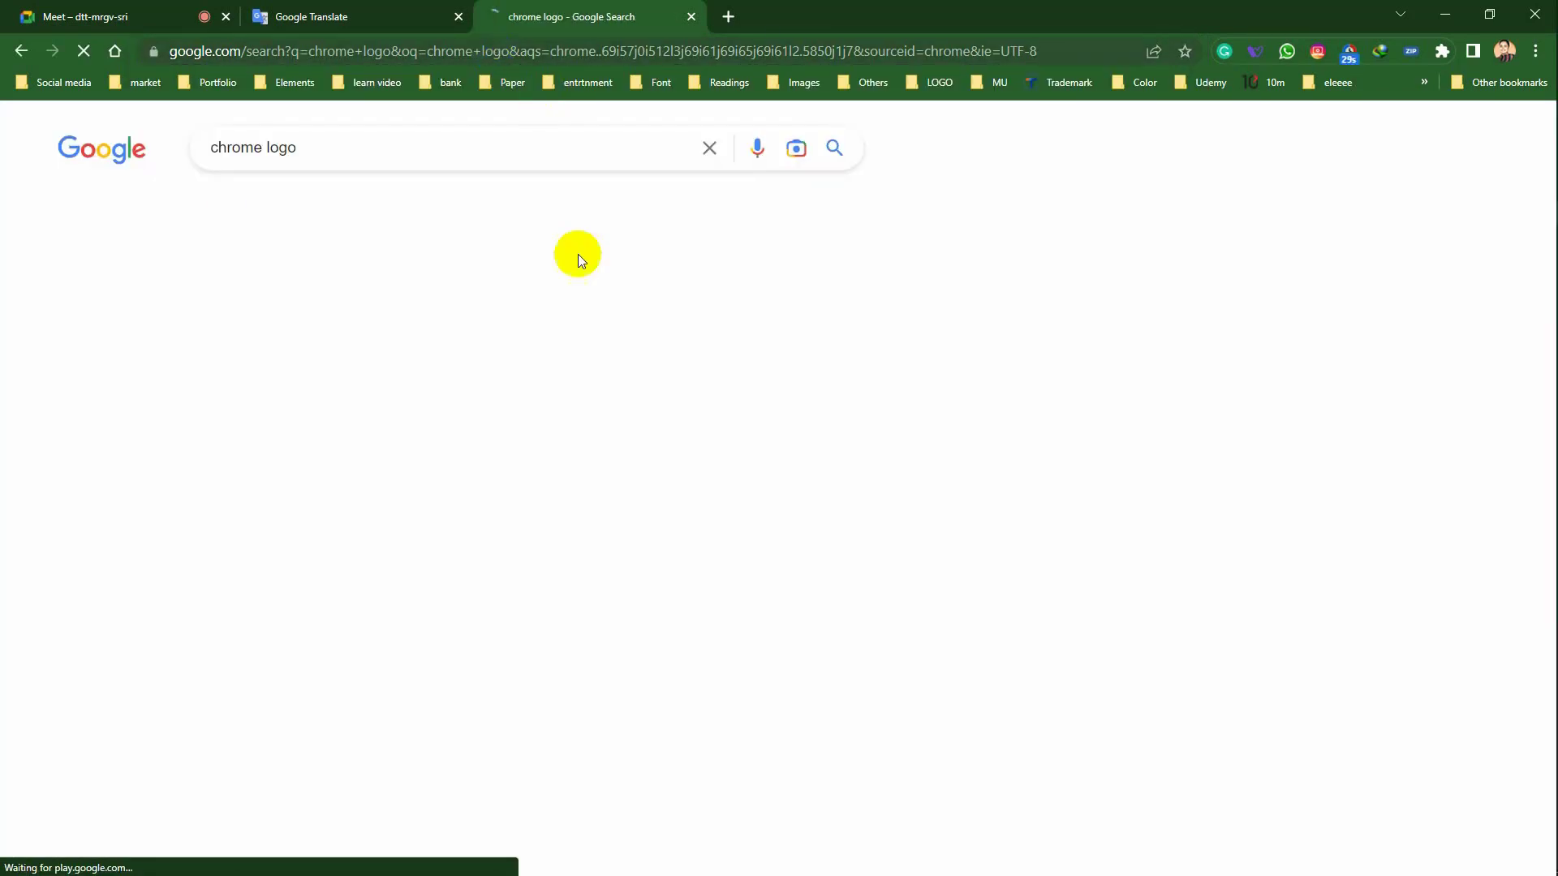
Open the preview of Wikipedia's Google Chrome icon (September 2014), copy the image and return to Illustrator.
click(316, 434)
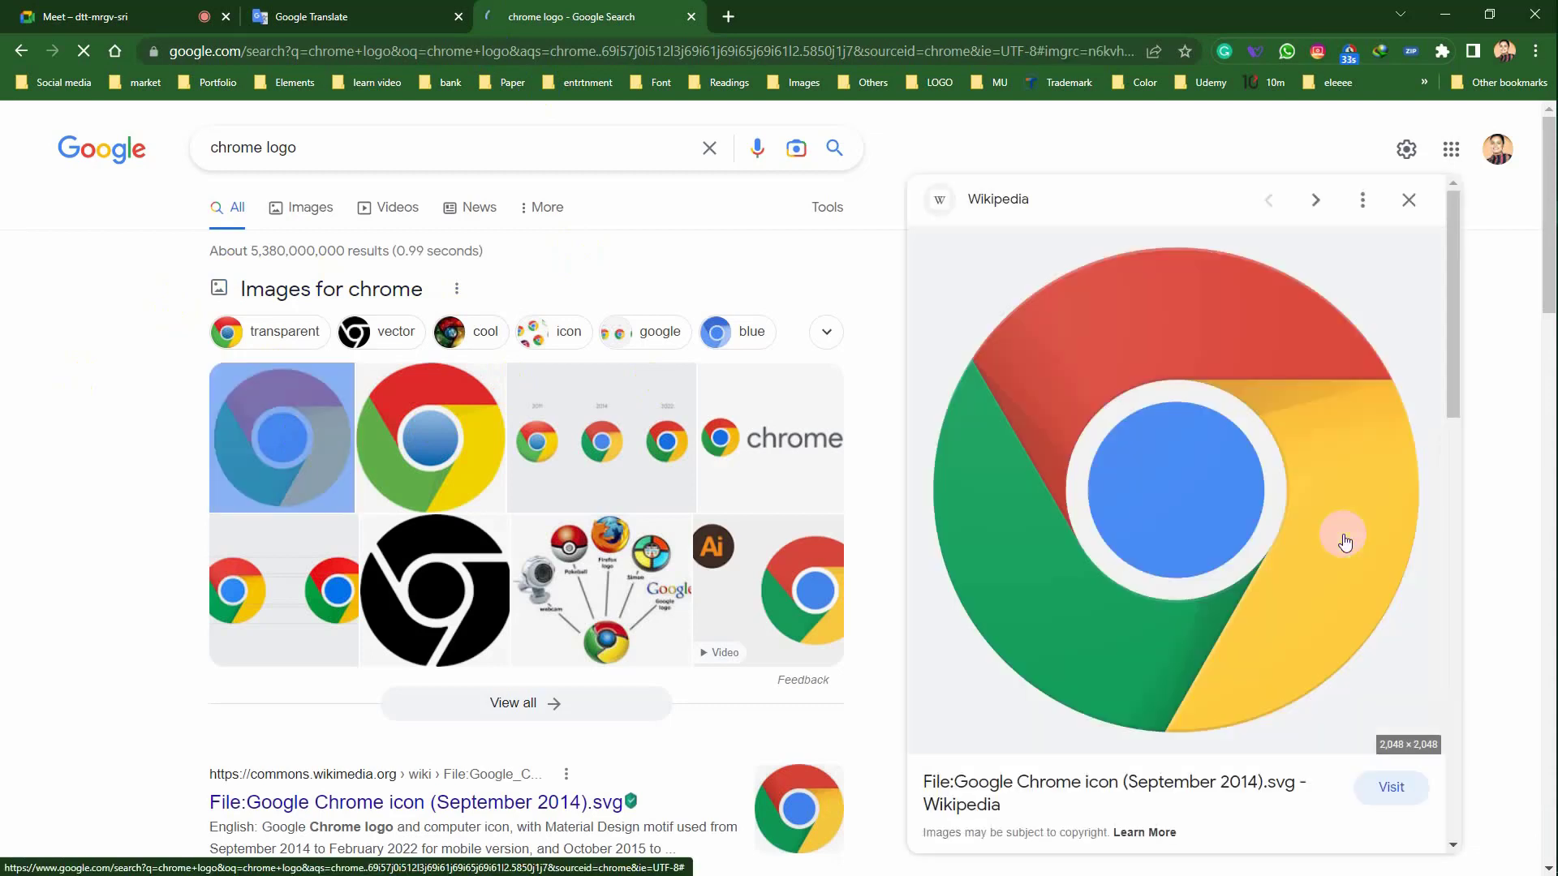
right_click(1145, 374)
click(1456, 53)
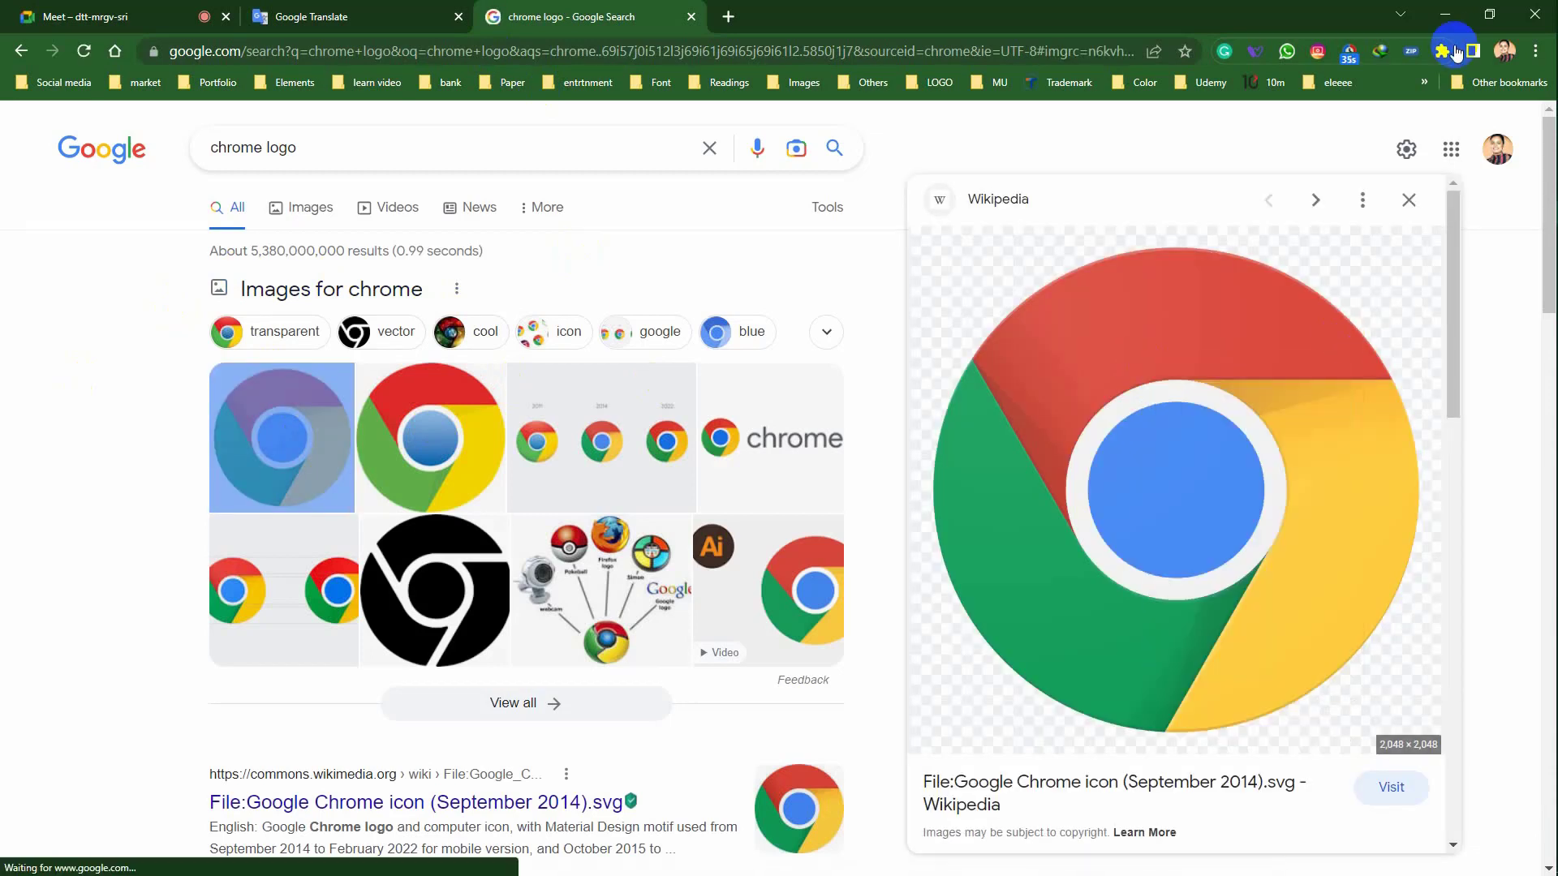
click(1450, 22)
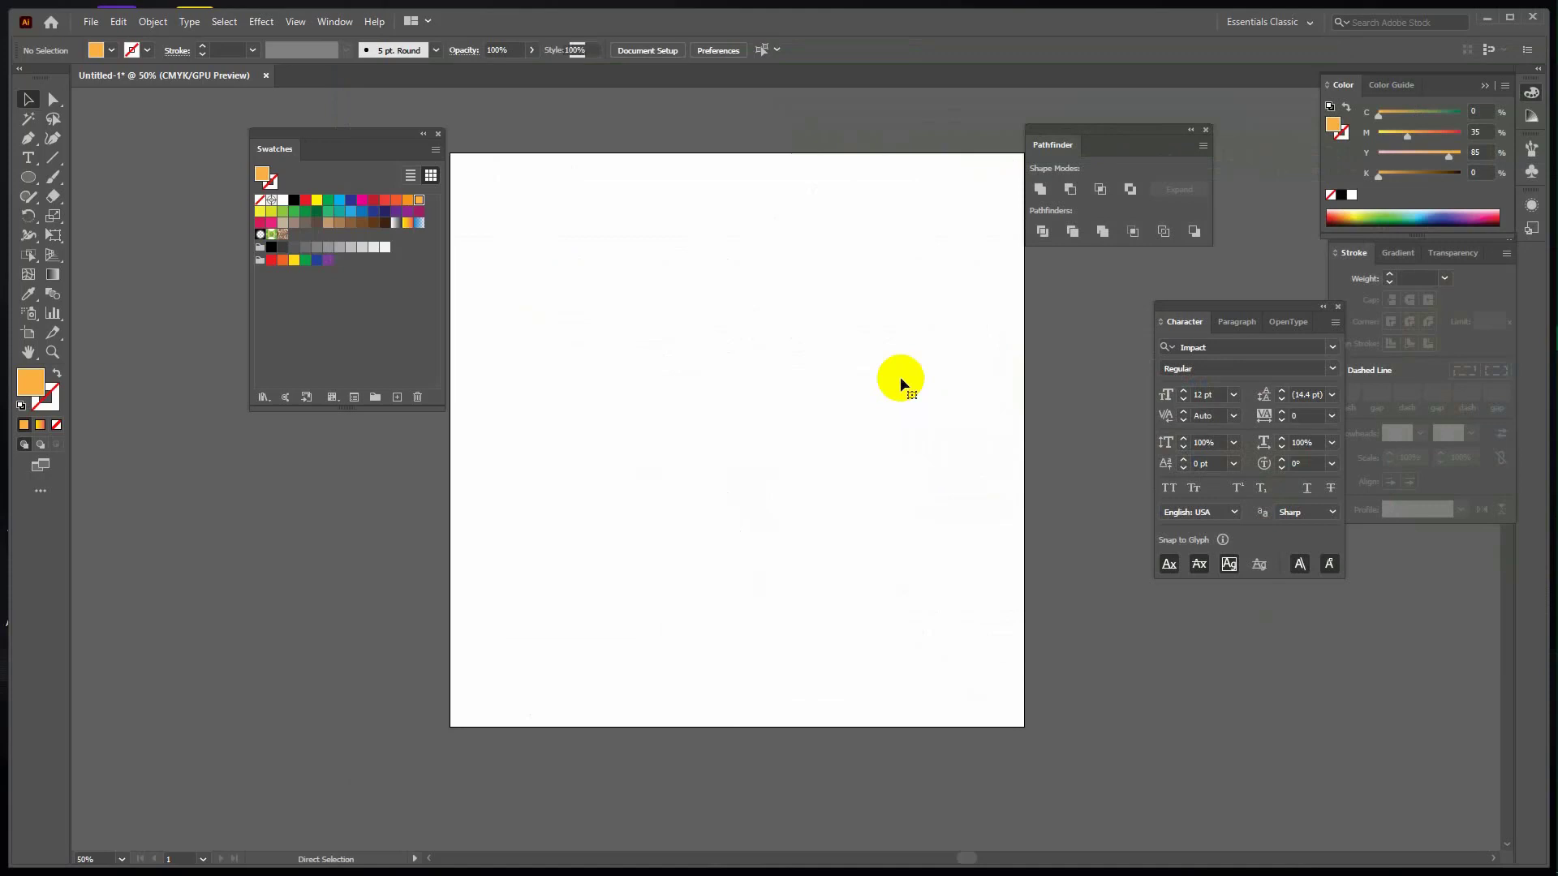
Paste the Chrome logo, scale it down to about 625 px square and place it just left of the artboard.
key(ctrl+v)
key(ctrl+minus)
key(ctrl+minus)
key(ctrl+minus)
key(ctrl+minus)
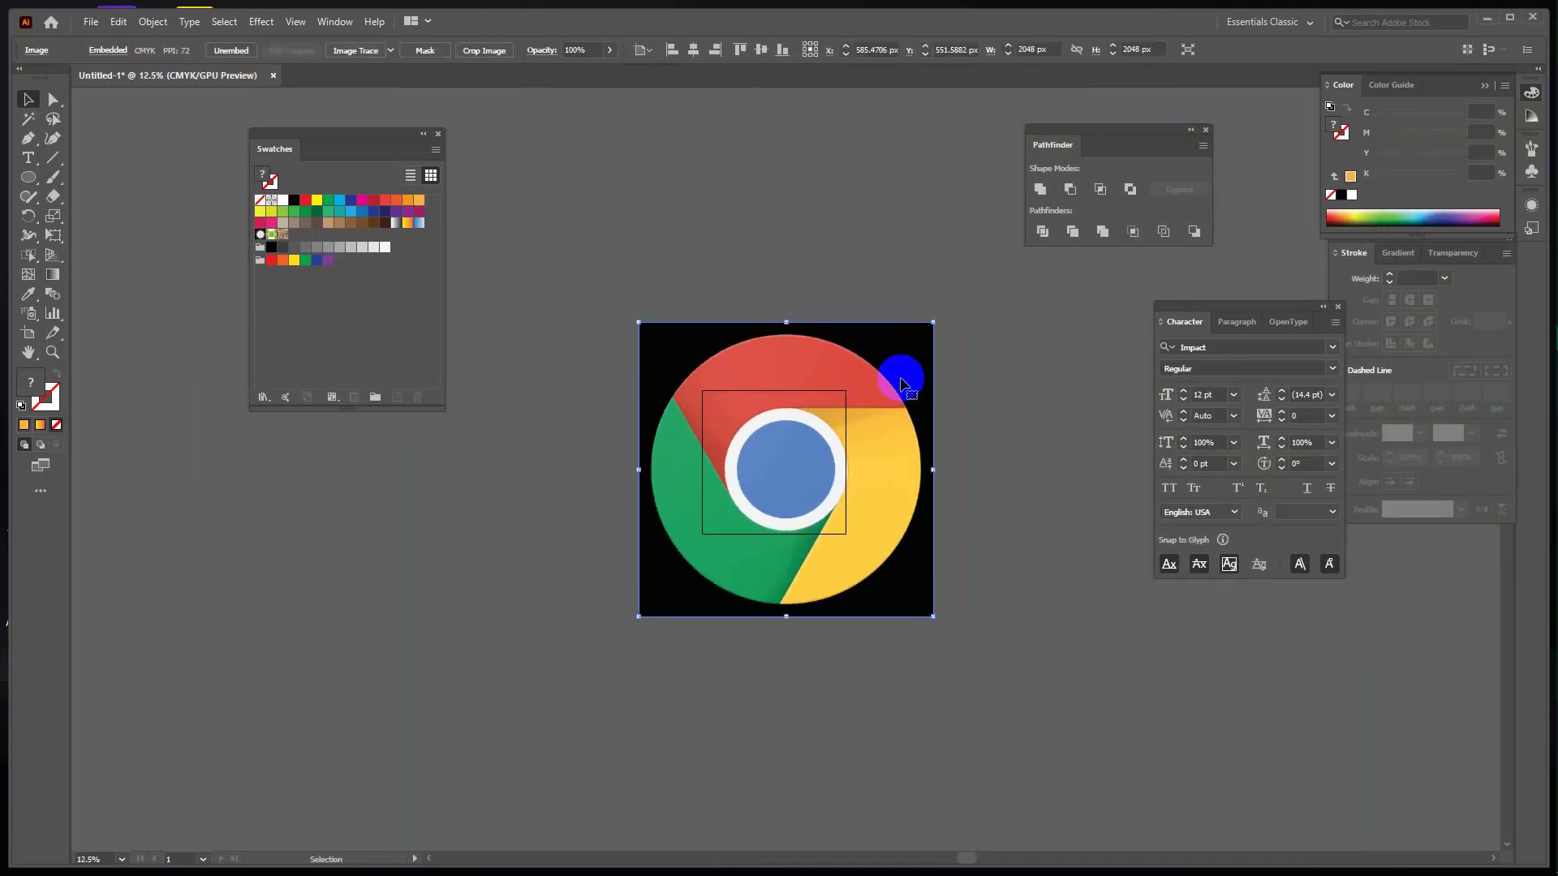
drag(933, 469, 831, 447)
drag(776, 493, 570, 458)
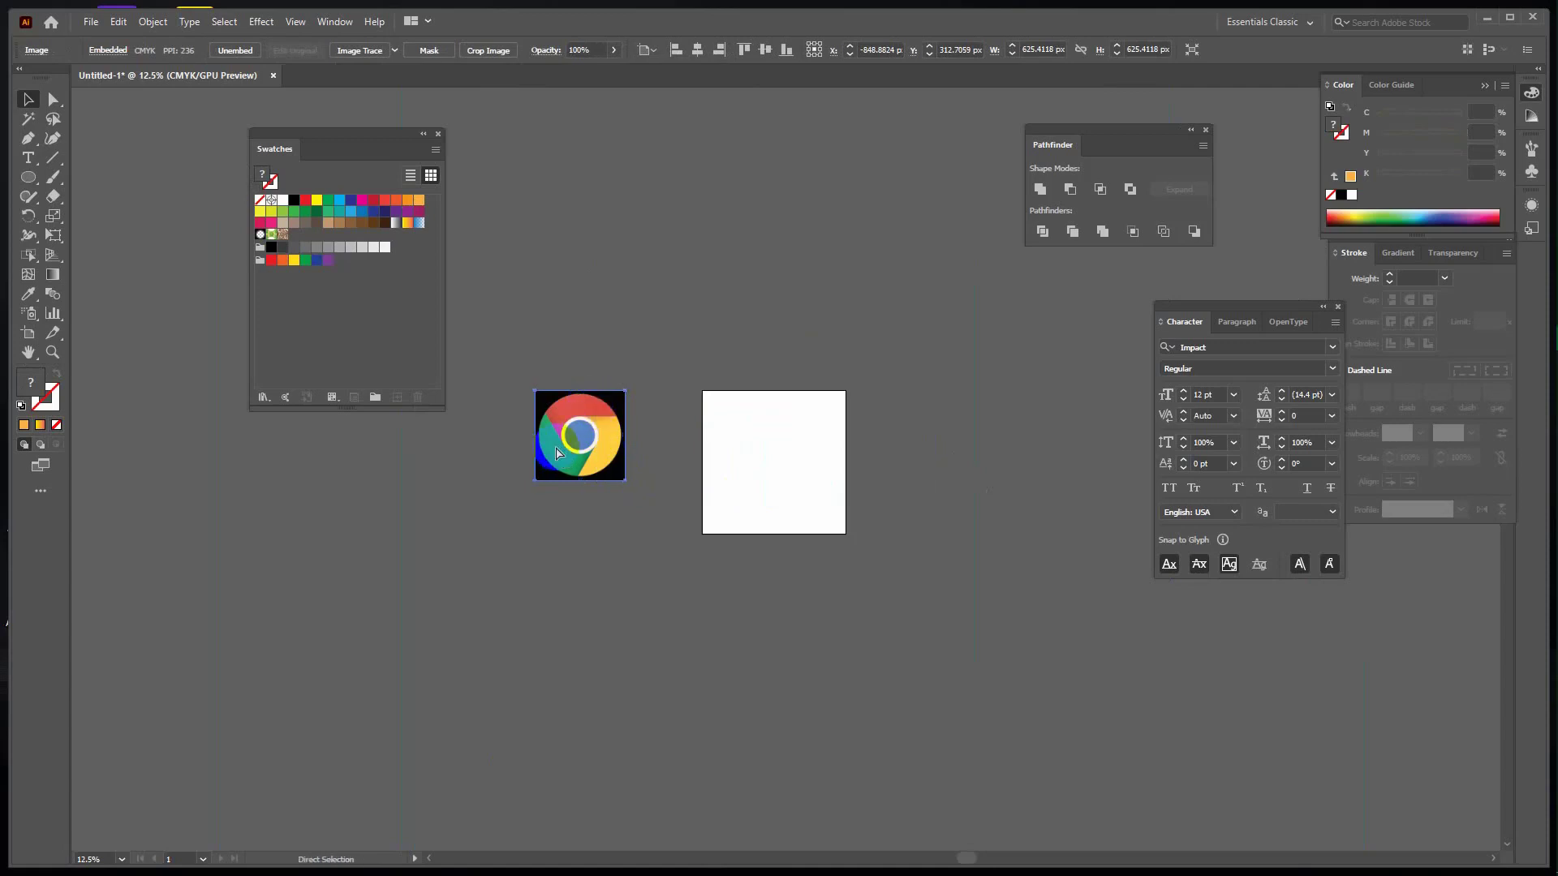
key(ctrl+plus)
key(ctrl+plus)
drag(748, 571, 424, 530)
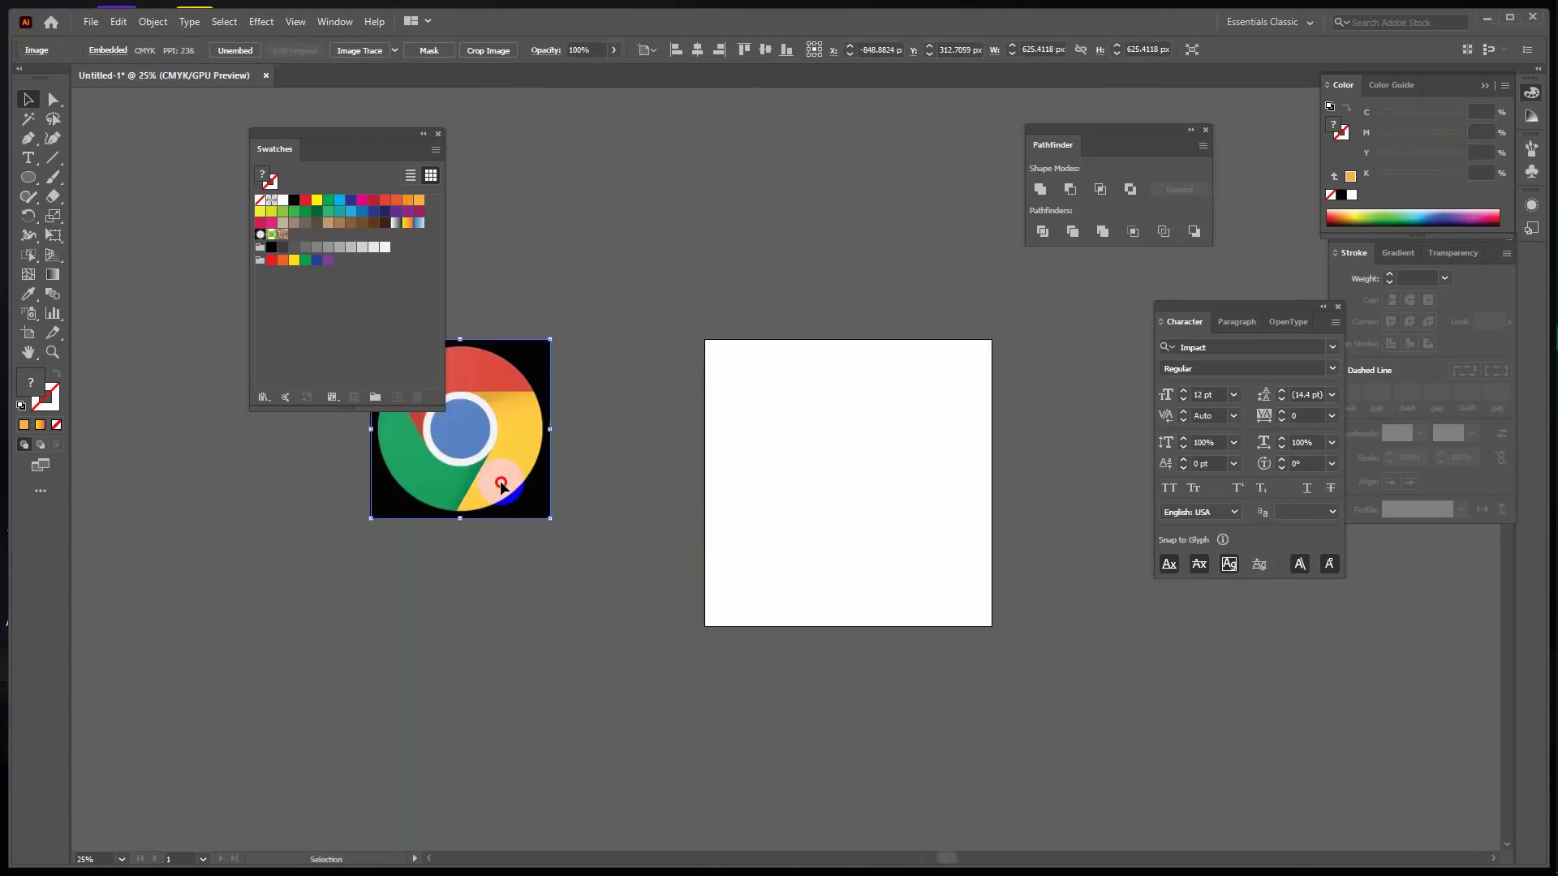
drag(492, 474, 594, 529)
Draw an orange circle about 590 px in diameter and center it horizontally and vertically on the artboard.
click(26, 179)
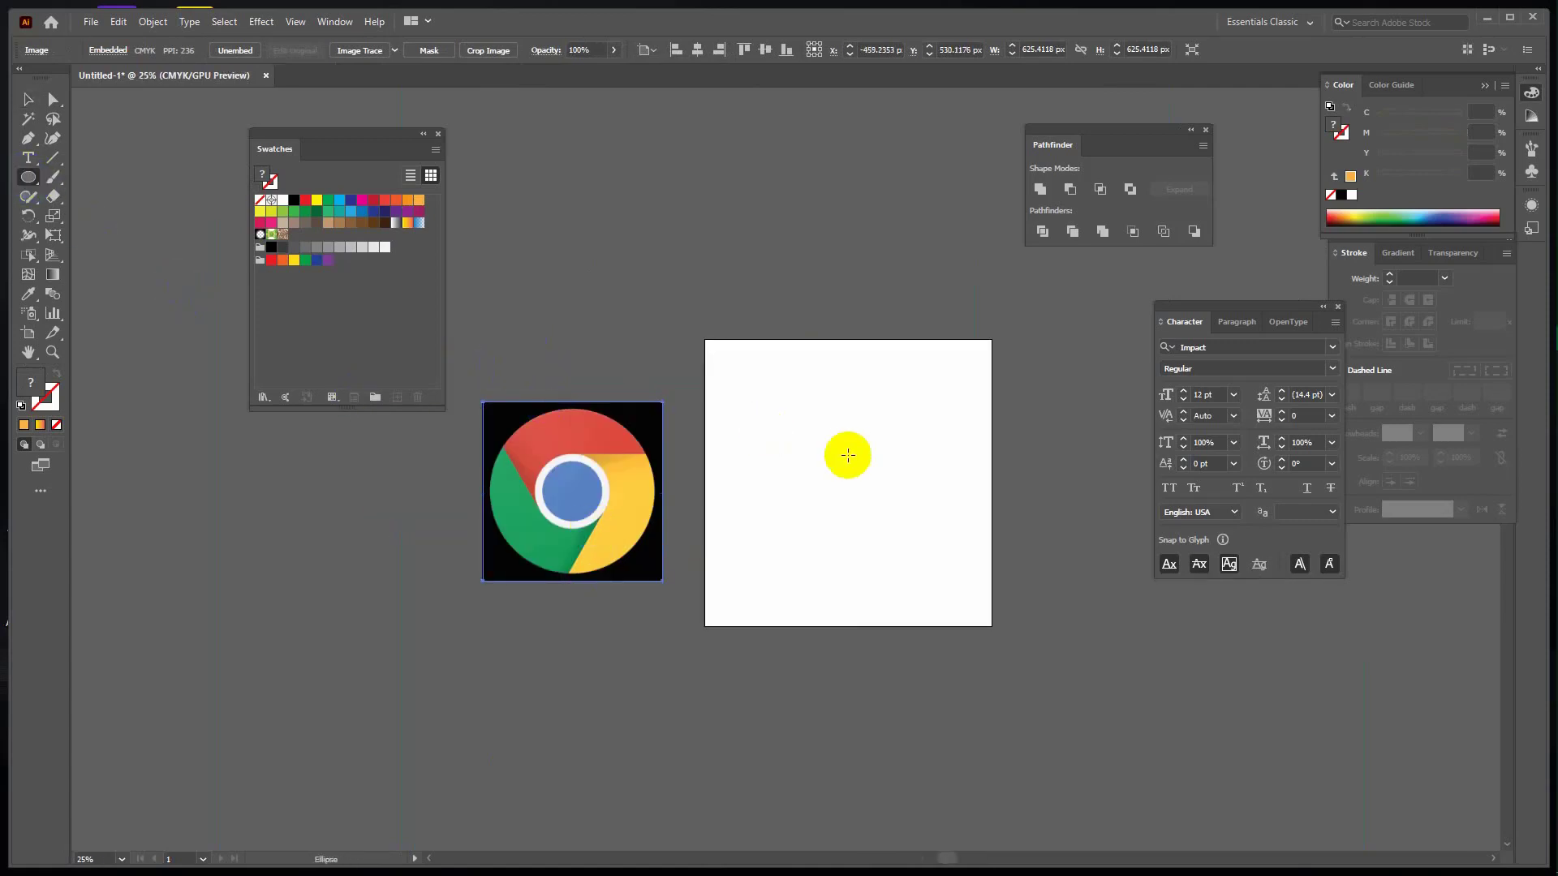
drag(851, 424, 936, 511)
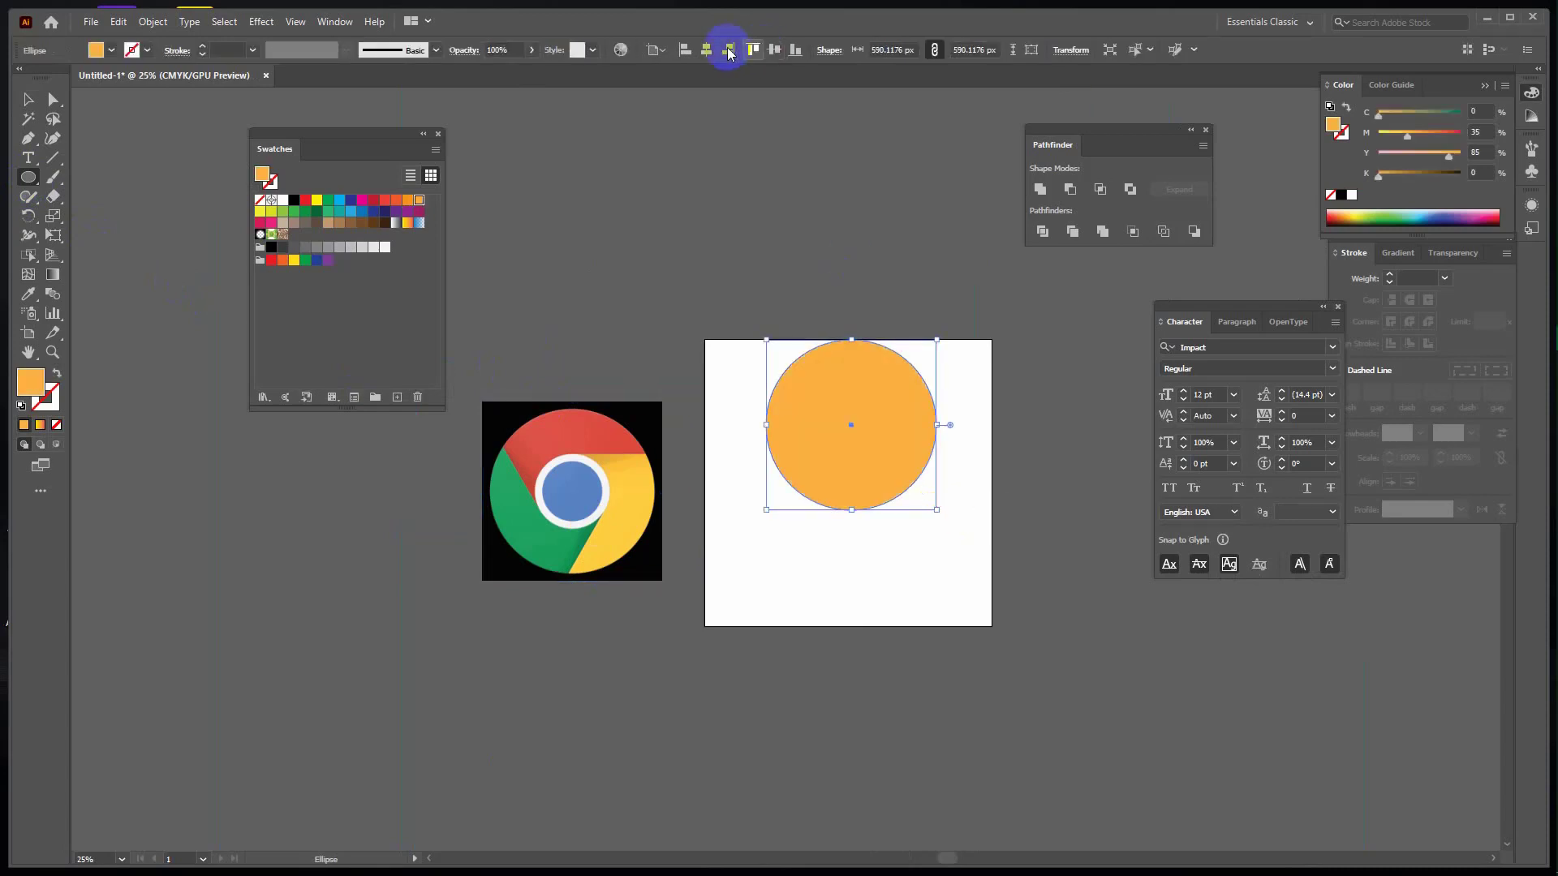
click(706, 50)
click(770, 50)
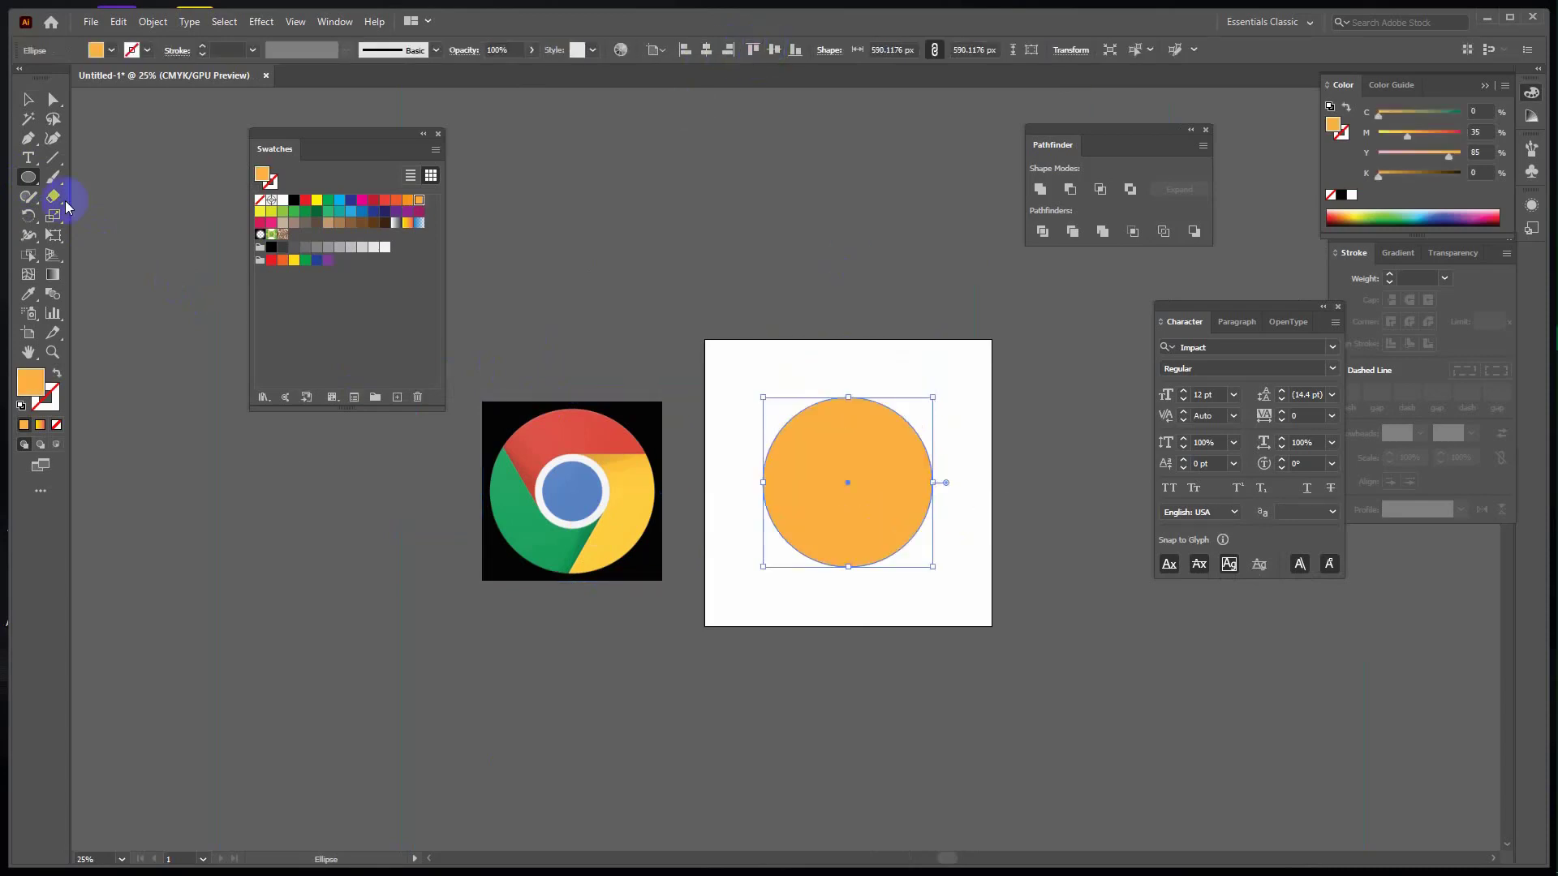
Create two smaller concentric copies inside the orange circle to match the logo's blue center and surrounding ring.
click(31, 99)
key(ctrl+equal)
key(ctrl+equal)
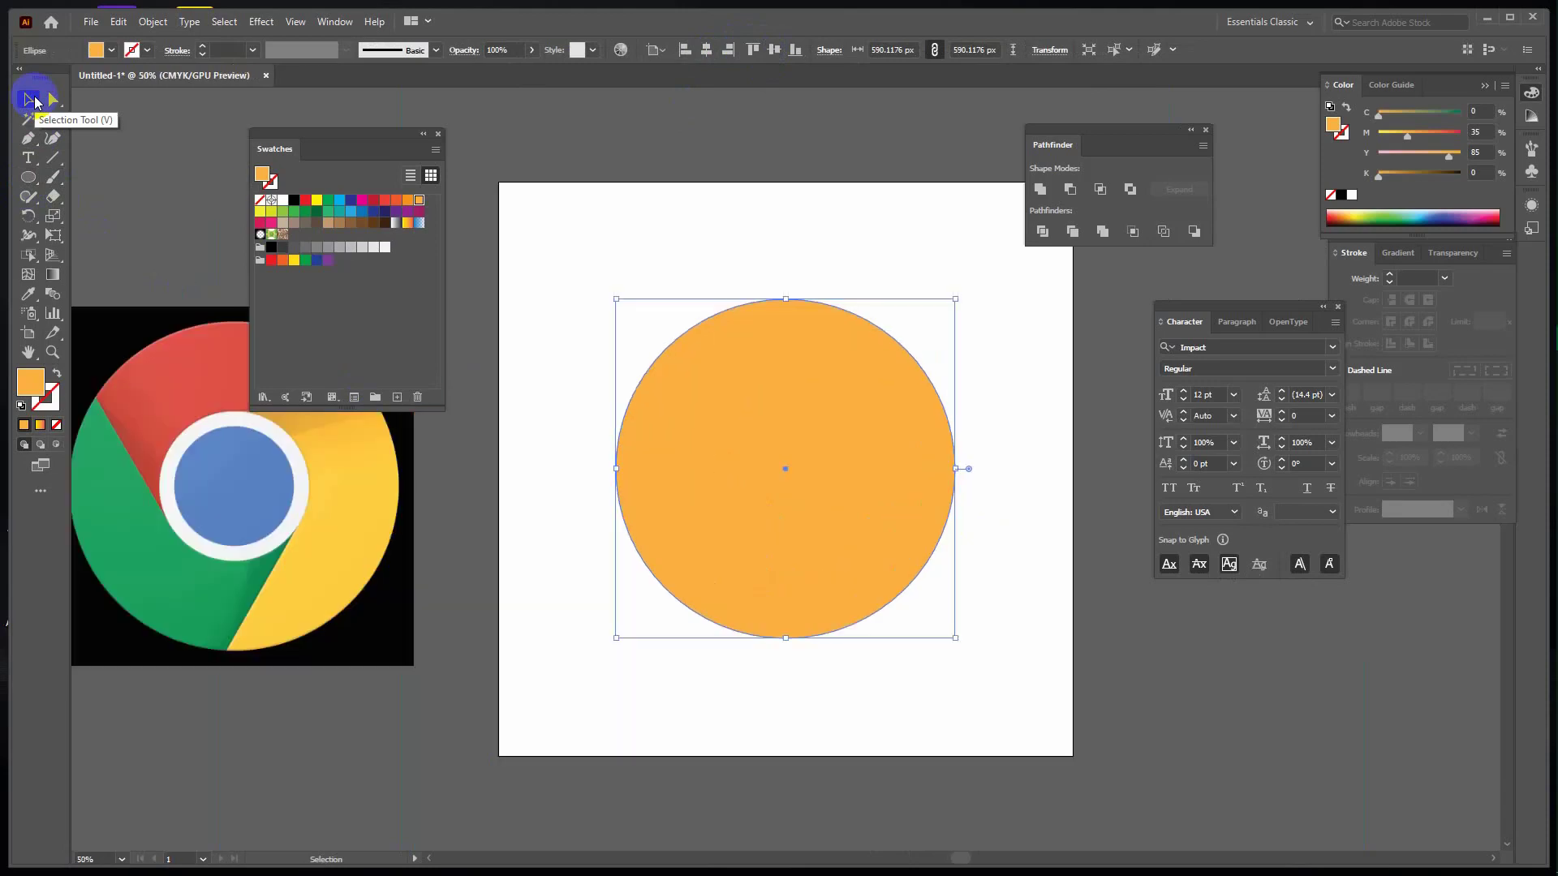
drag(408, 441, 610, 548)
key(a)
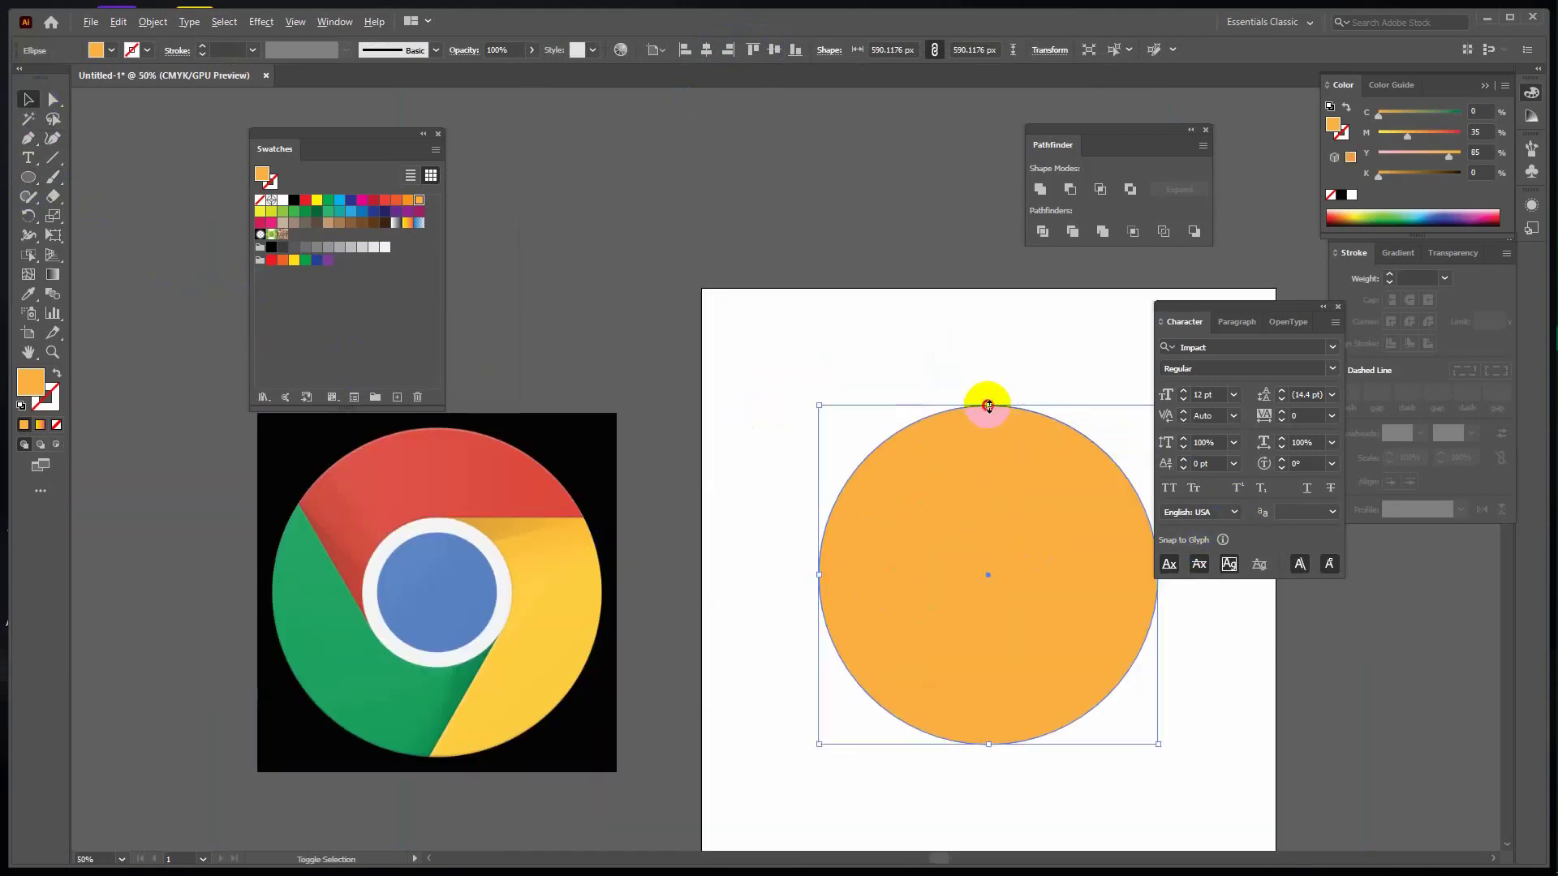
drag(987, 406, 989, 514)
click(991, 479)
Swap the fill and stroke of all three circles so only orange outlines remain, and keep the circles selected.
drag(799, 316, 1148, 746)
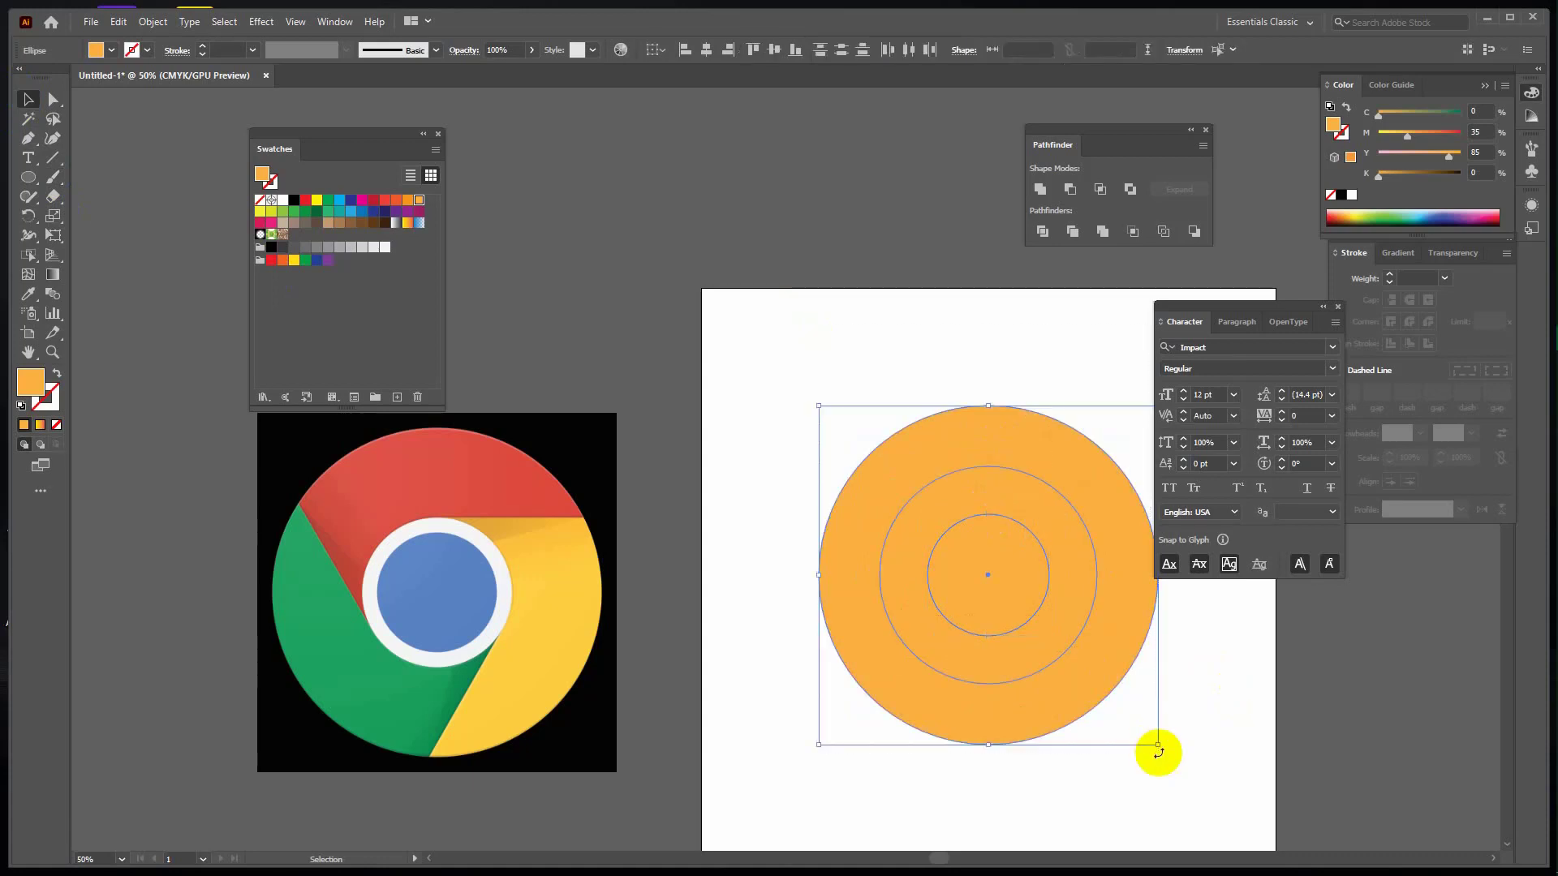
click(57, 375)
mouse_move(1036, 362)
mouse_down()
mouse_move(918, 334)
mouse_move(894, 348)
mouse_up()
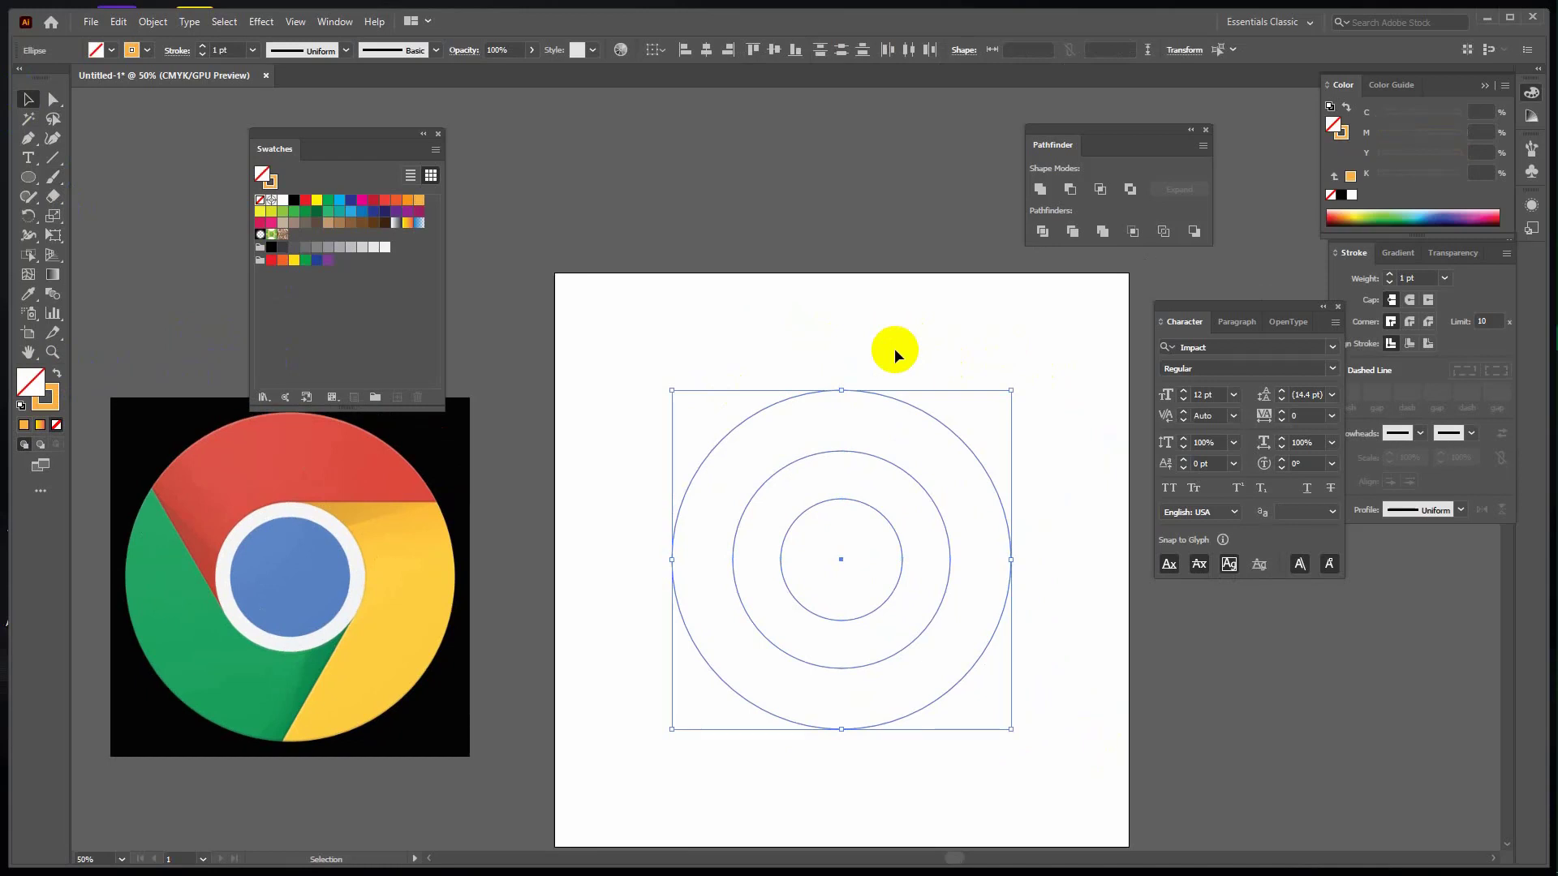
click(894, 348)
drag(752, 349, 1044, 727)
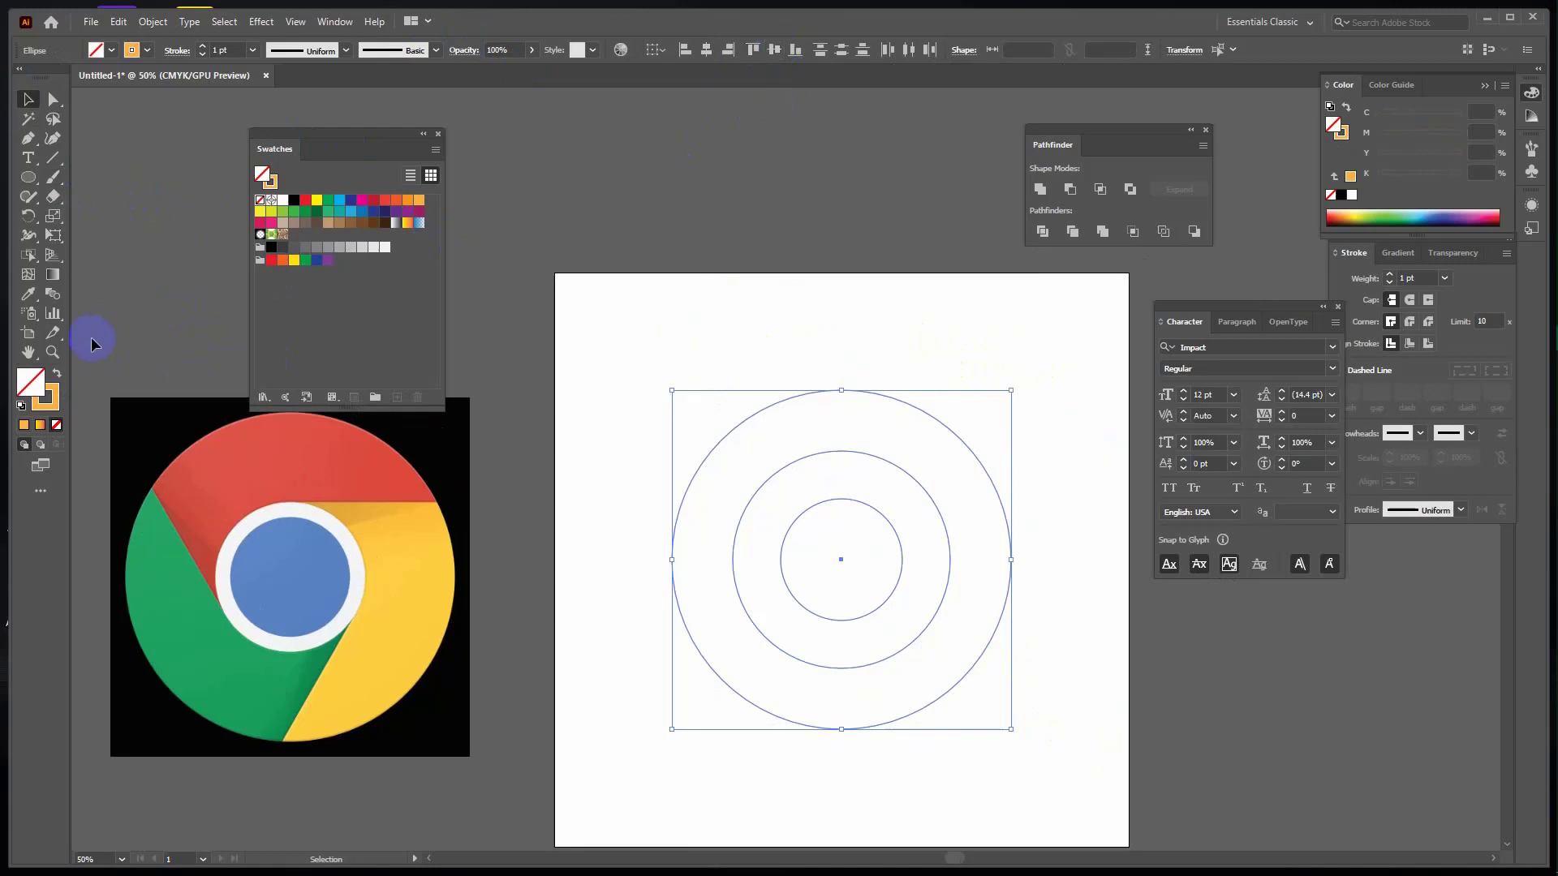
Show the rulers and add a vertical and a horizontal guide that cross at the circles' center.
key(ctrl+r)
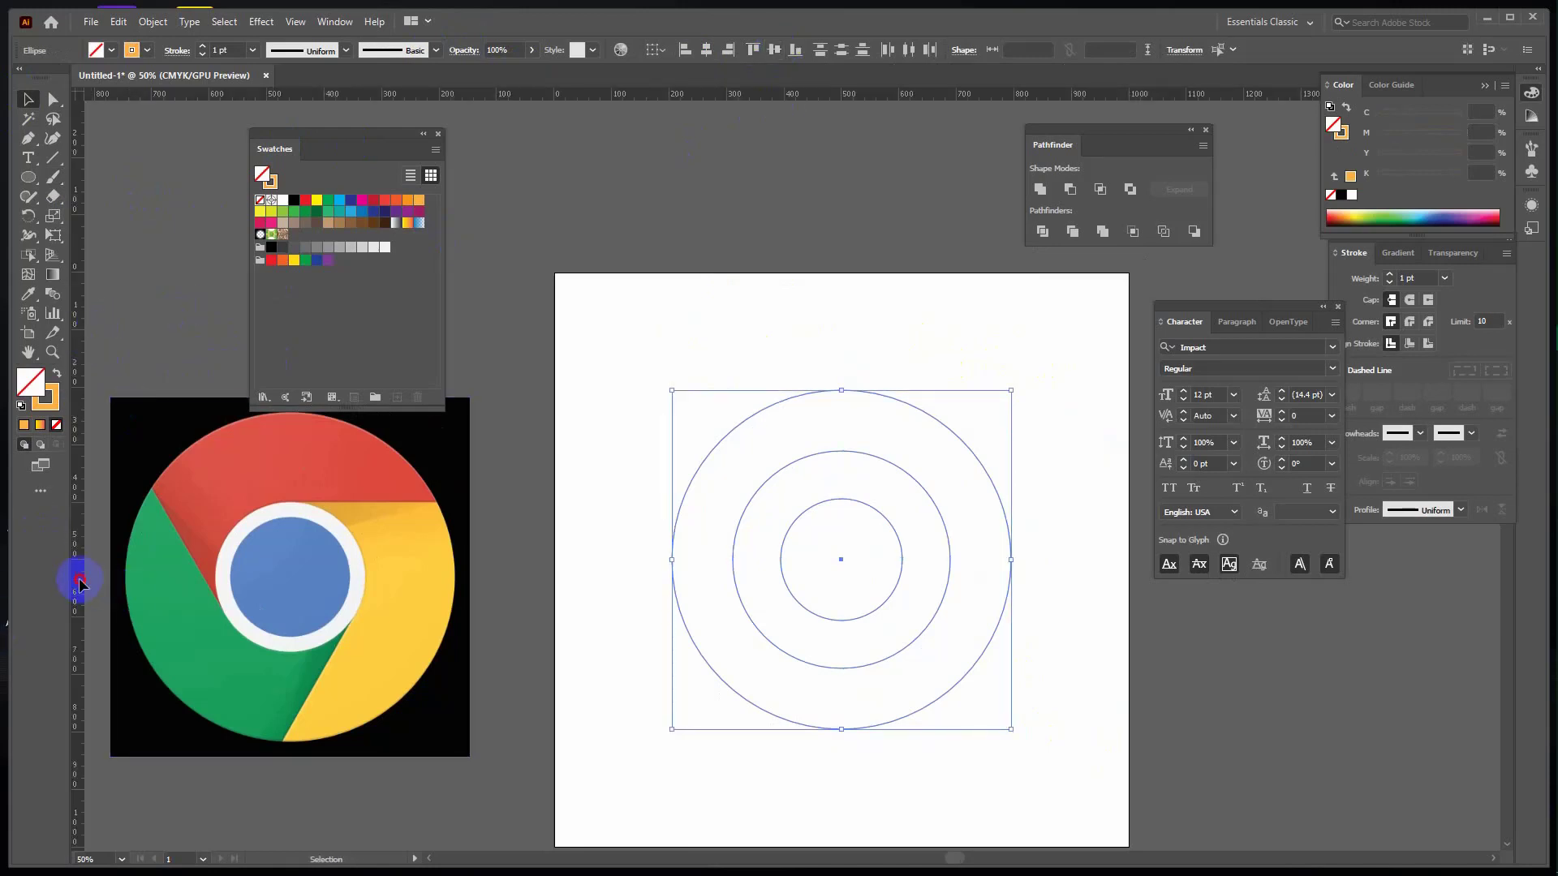
drag(79, 581, 843, 616)
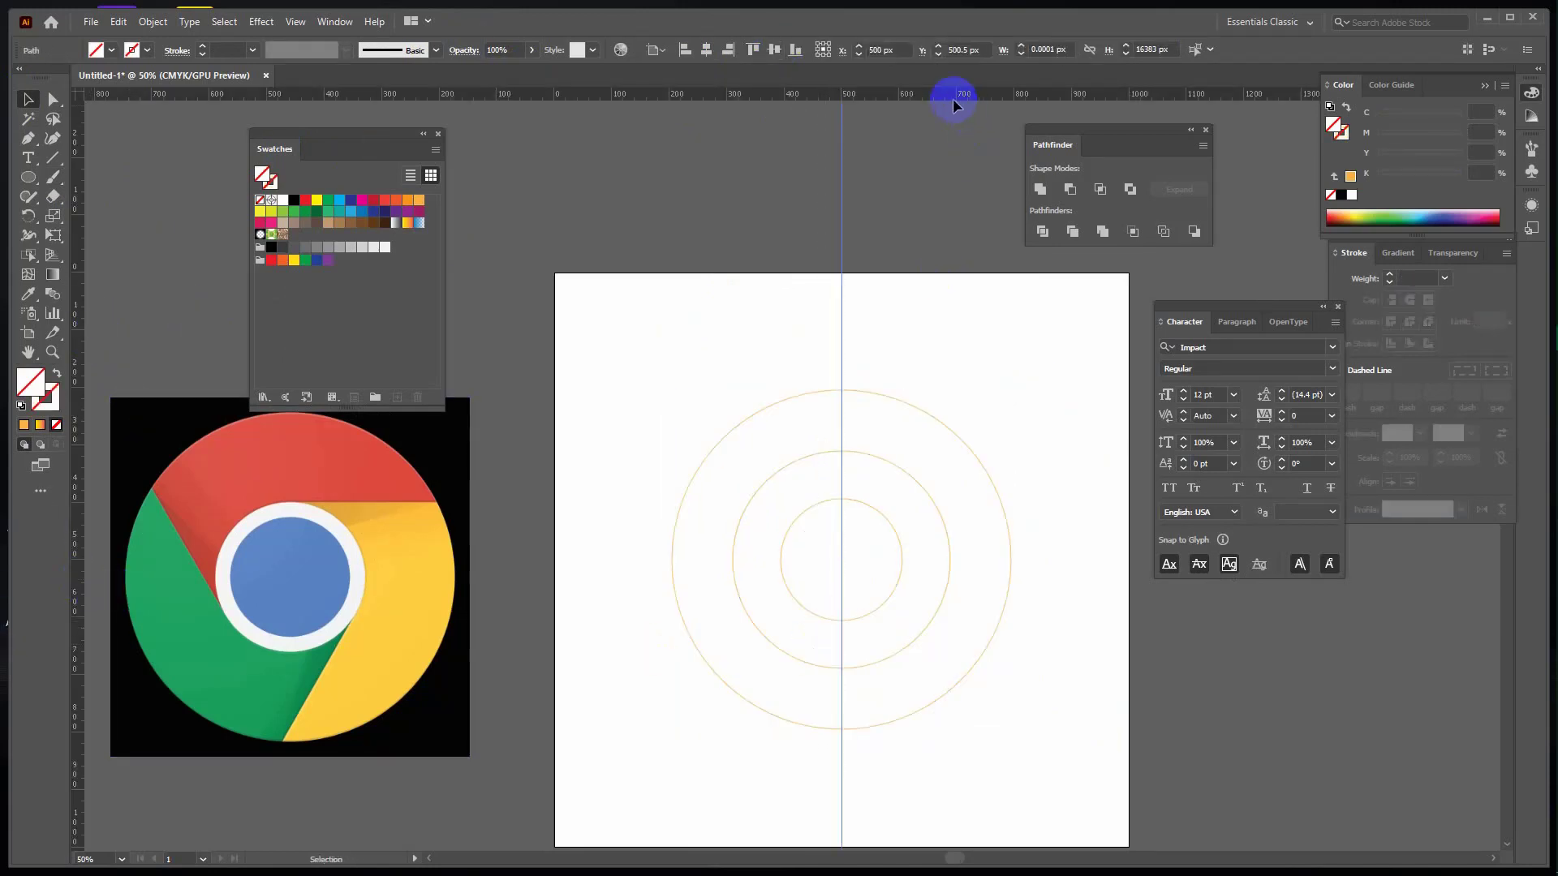
drag(953, 99, 963, 558)
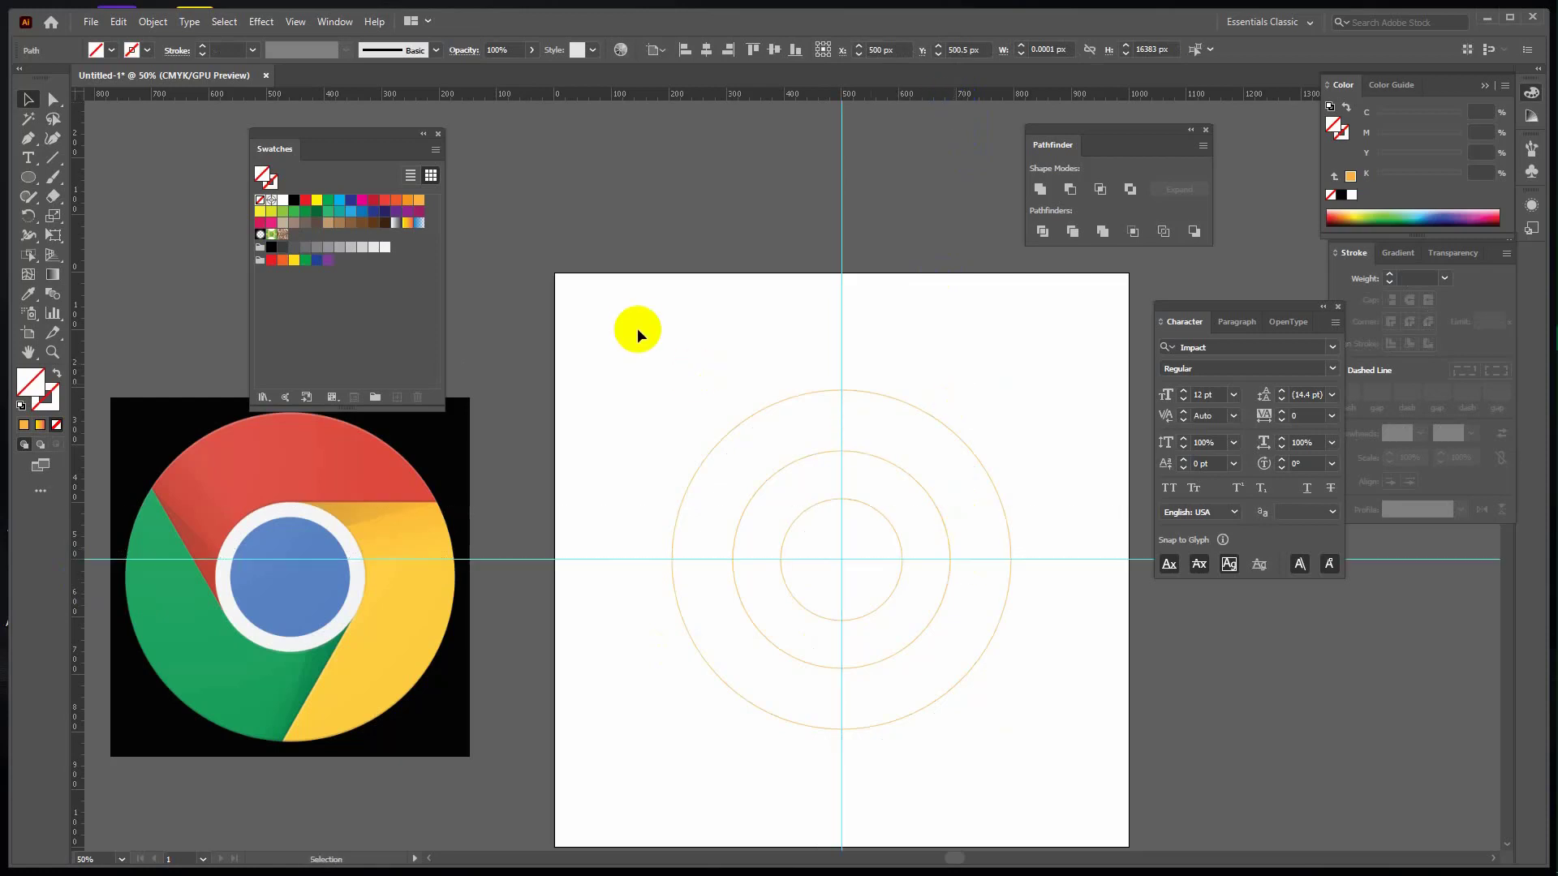
drag(638, 332, 925, 736)
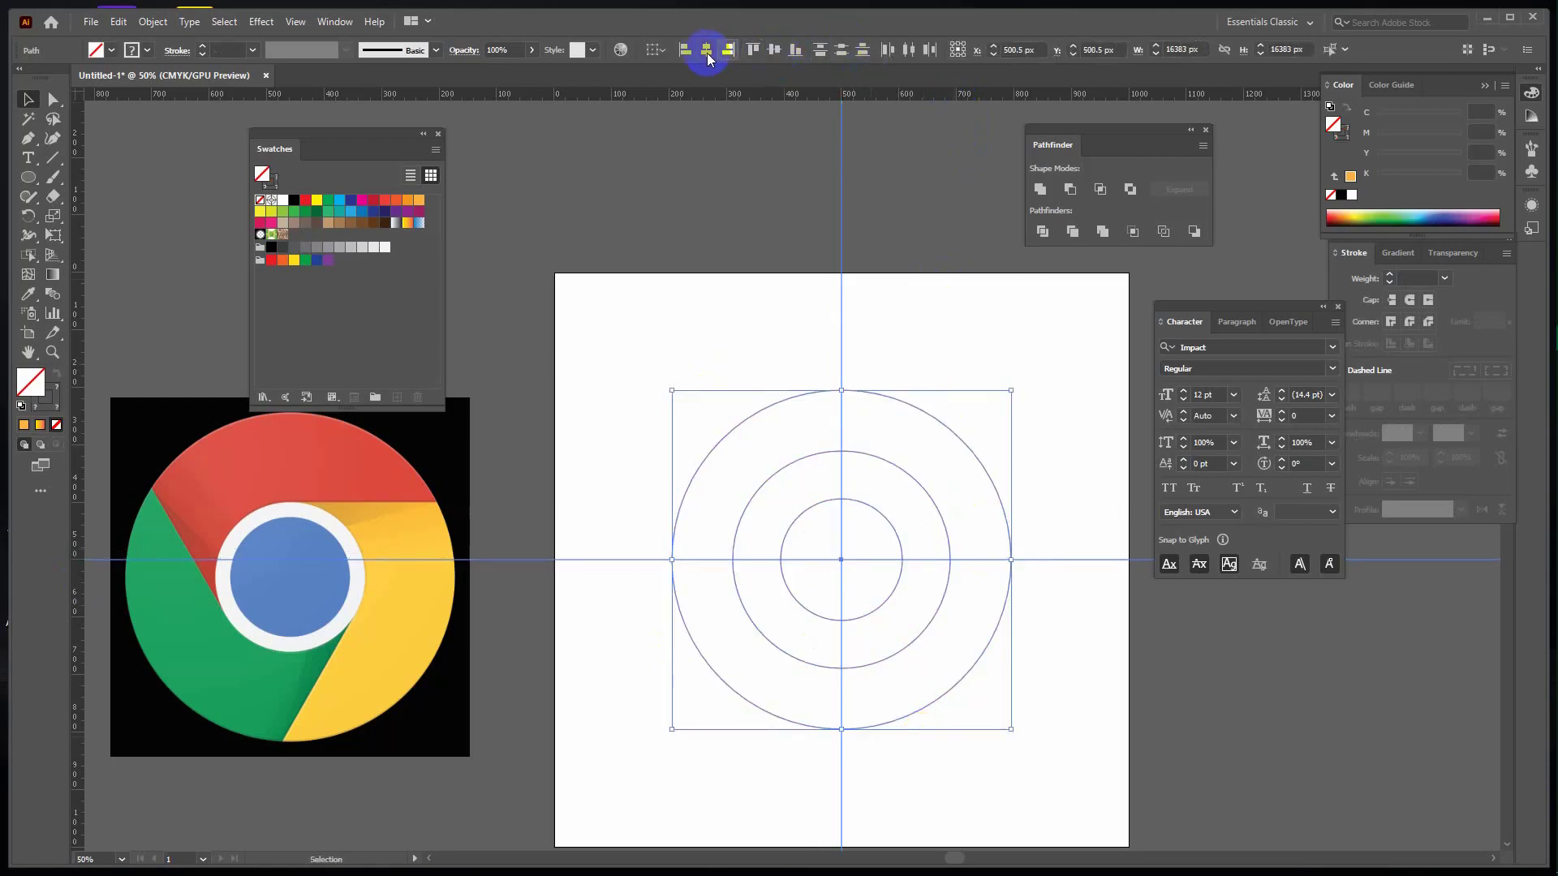
click(724, 234)
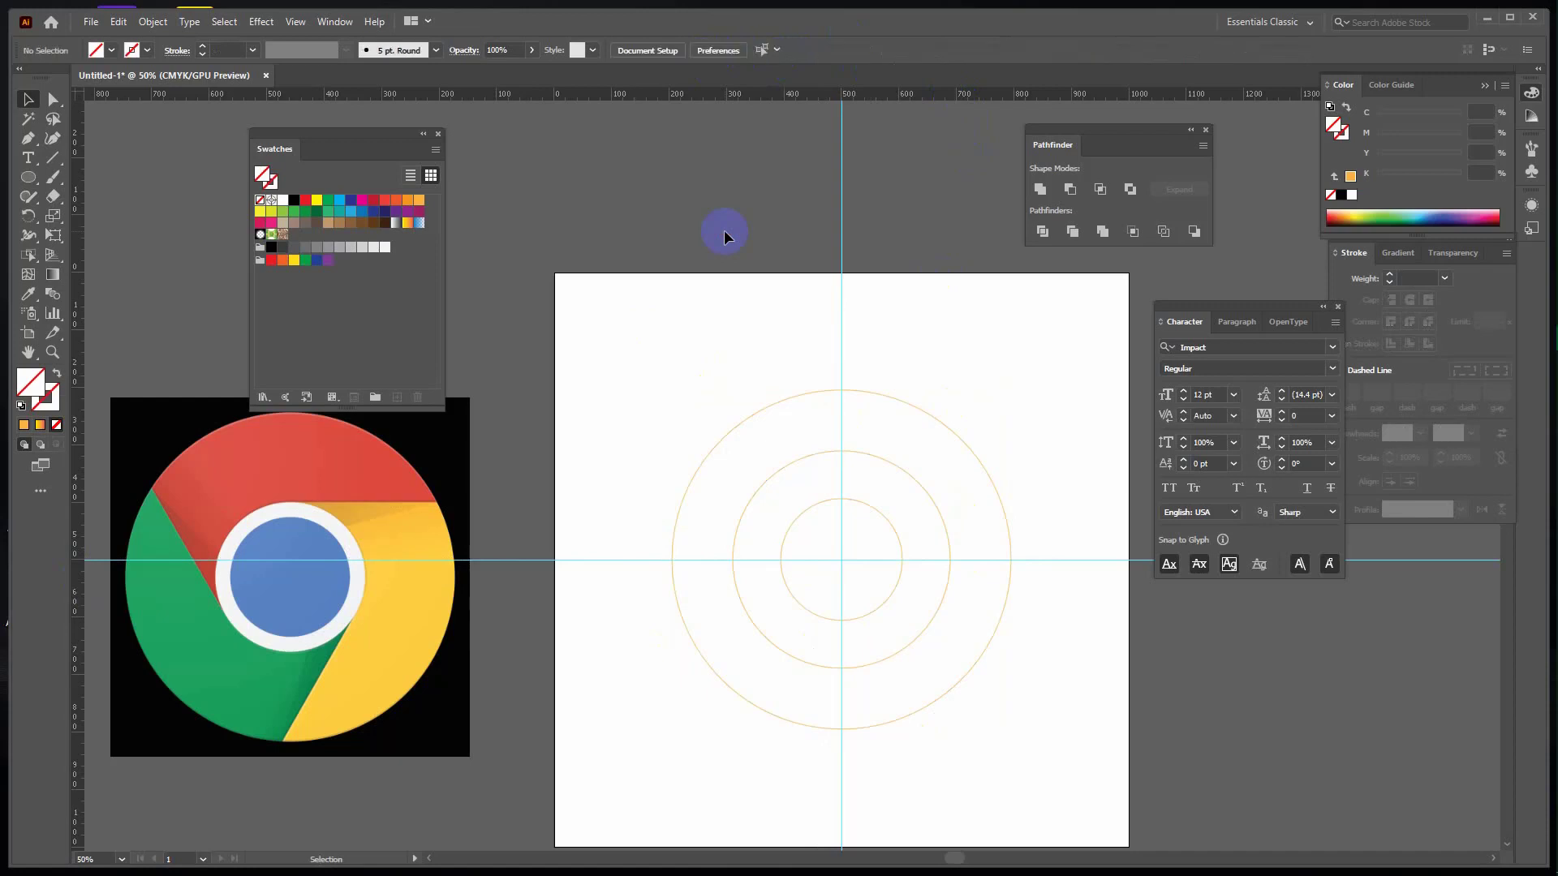
Draw a horizontal line about 449 px long from the middle circle's top past the outer circle, with a 0.5 pt stroke.
click(53, 157)
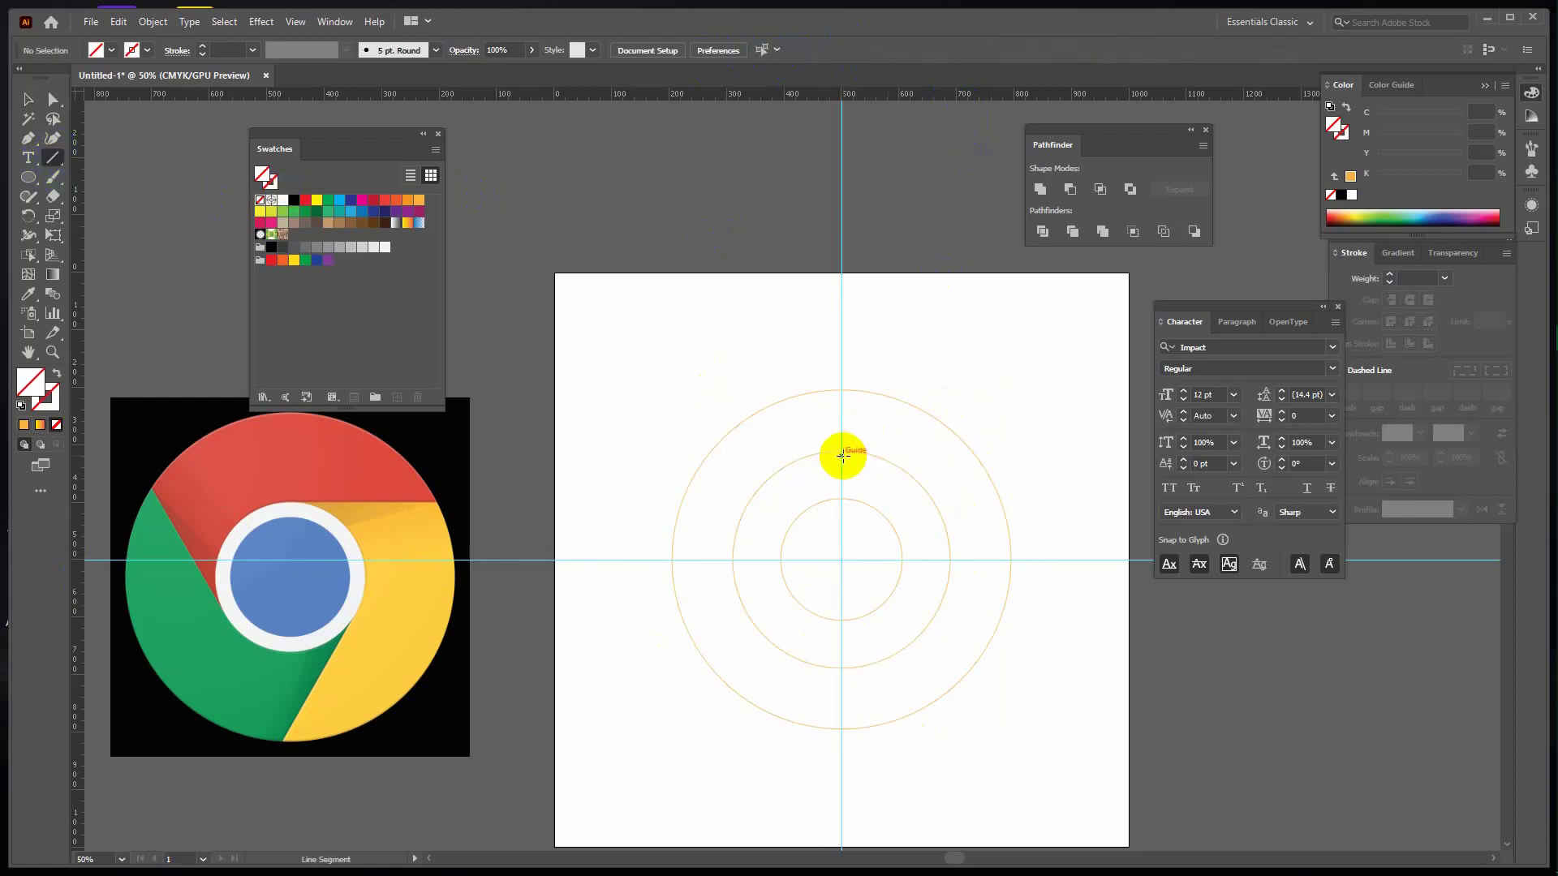
mouse_move(842, 456)
mouse_down()
mouse_move(1135, 449)
mouse_move(1100, 448)
mouse_up()
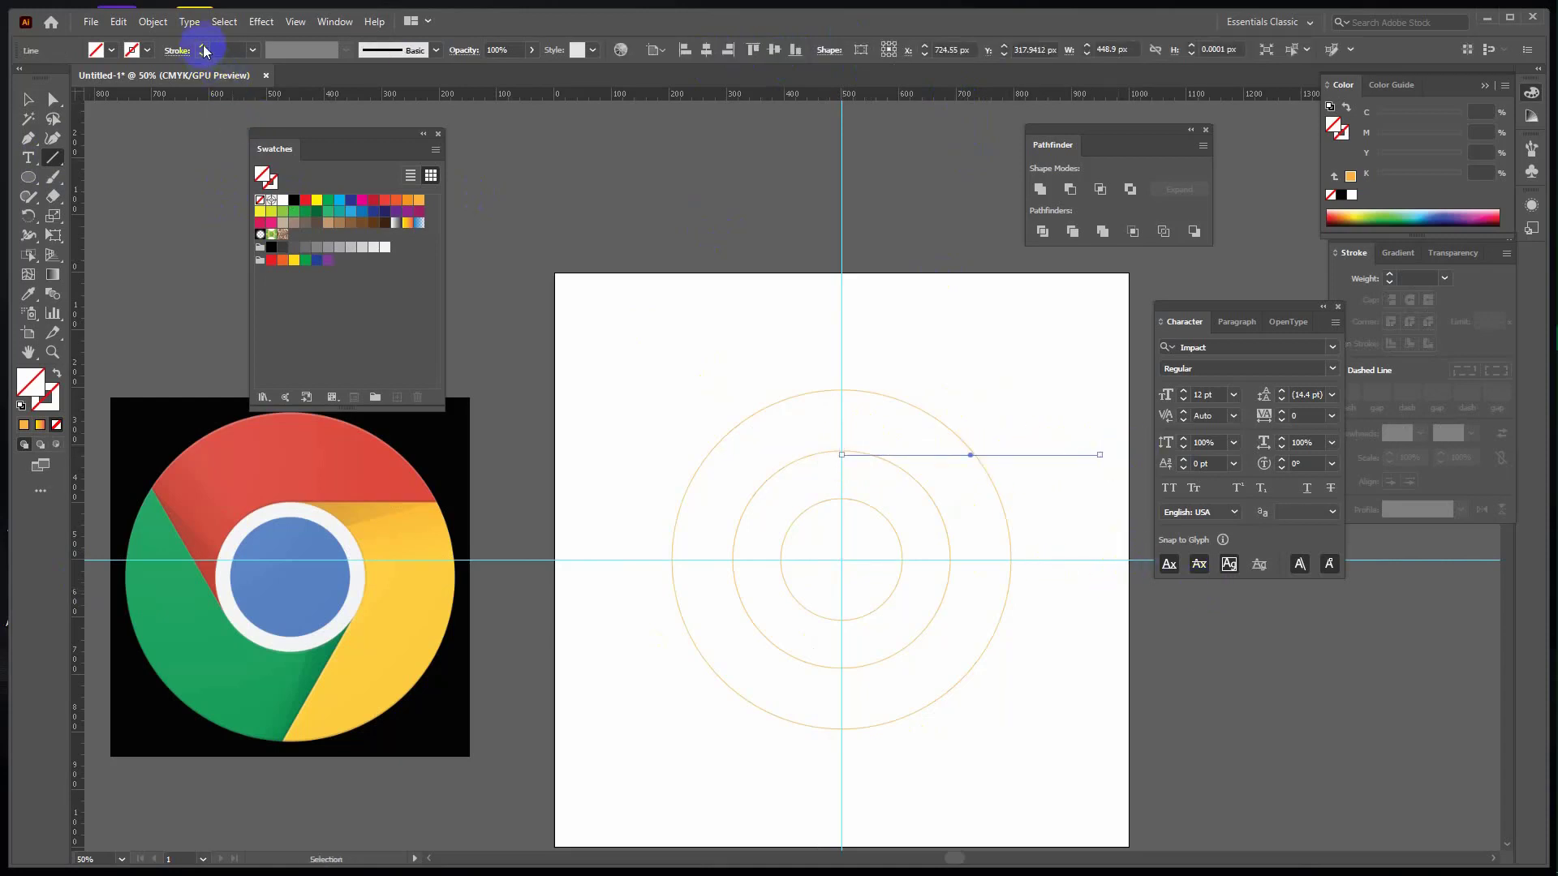
click(202, 47)
click(29, 101)
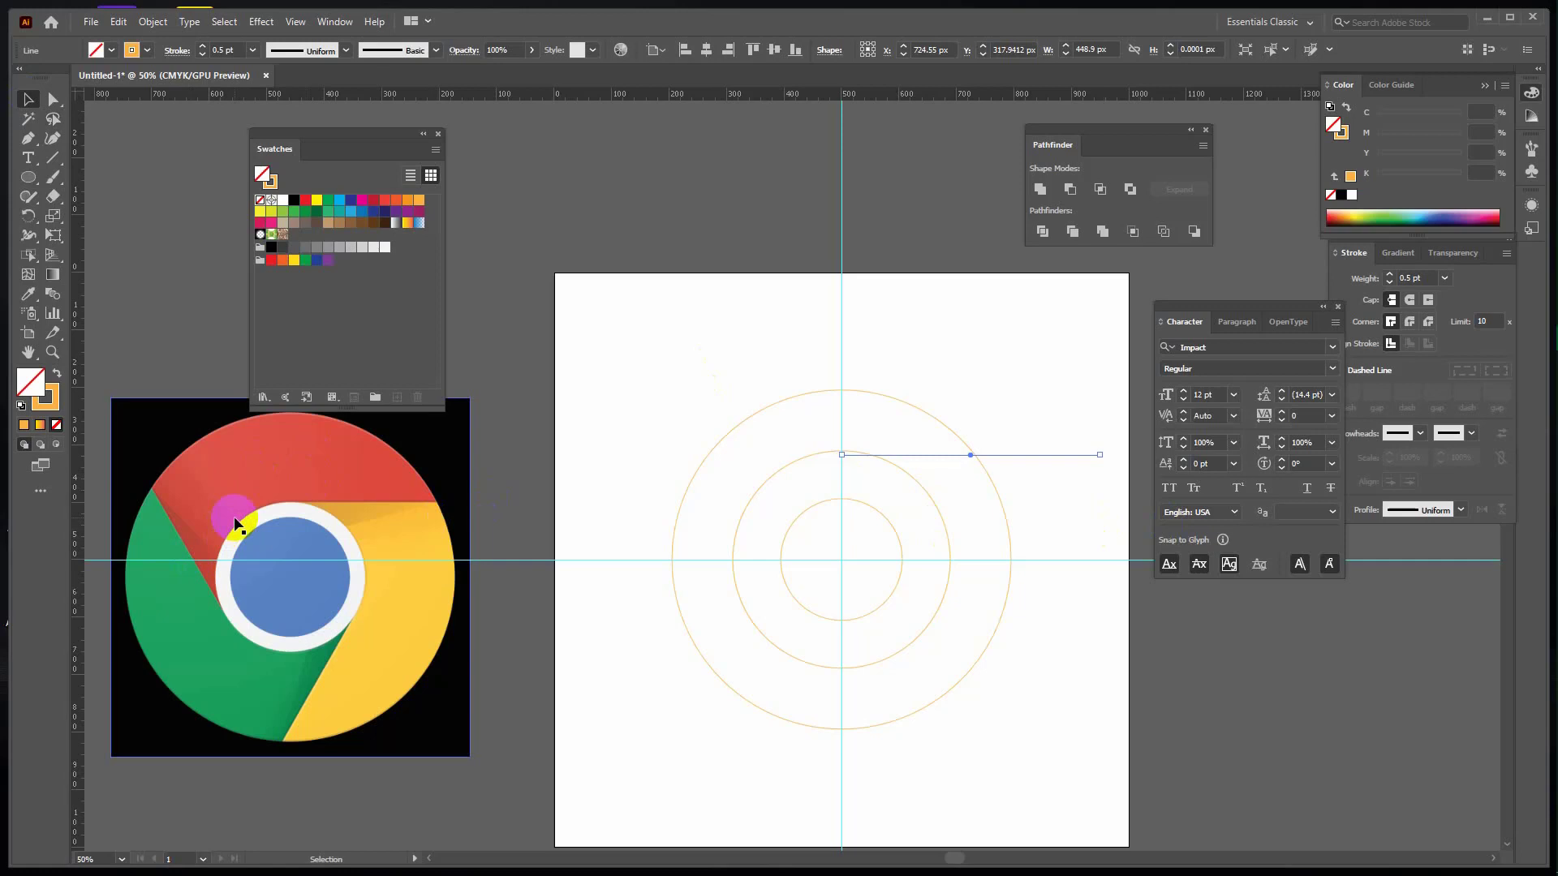
Make a copy of the line rotated 360/3 degrees around the circles' center and repeat the transformation for a third line.
key(r)
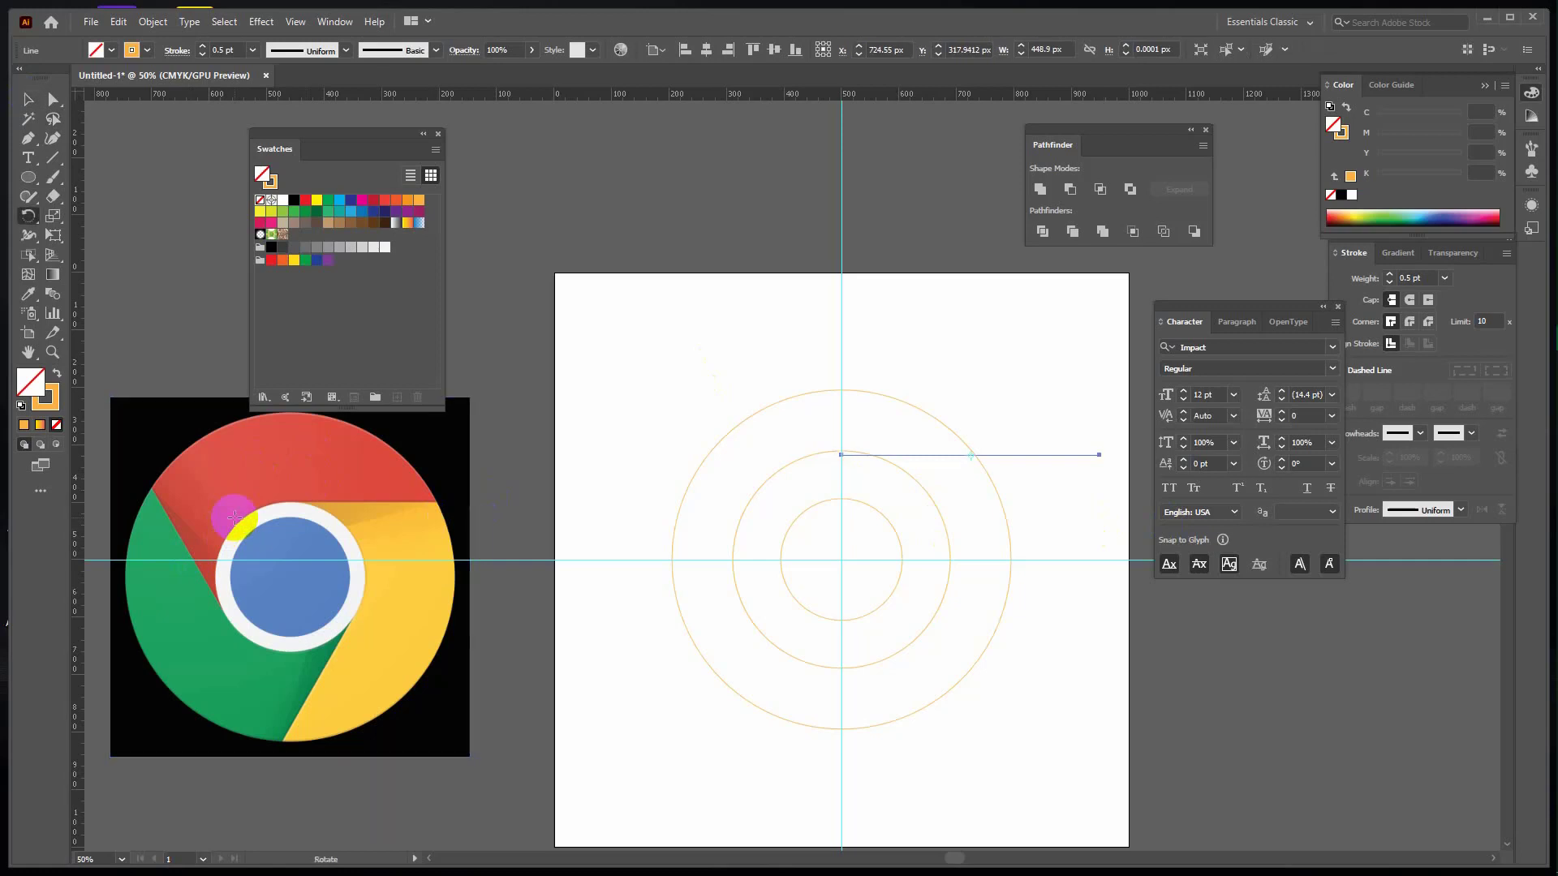
alt+click(842, 558)
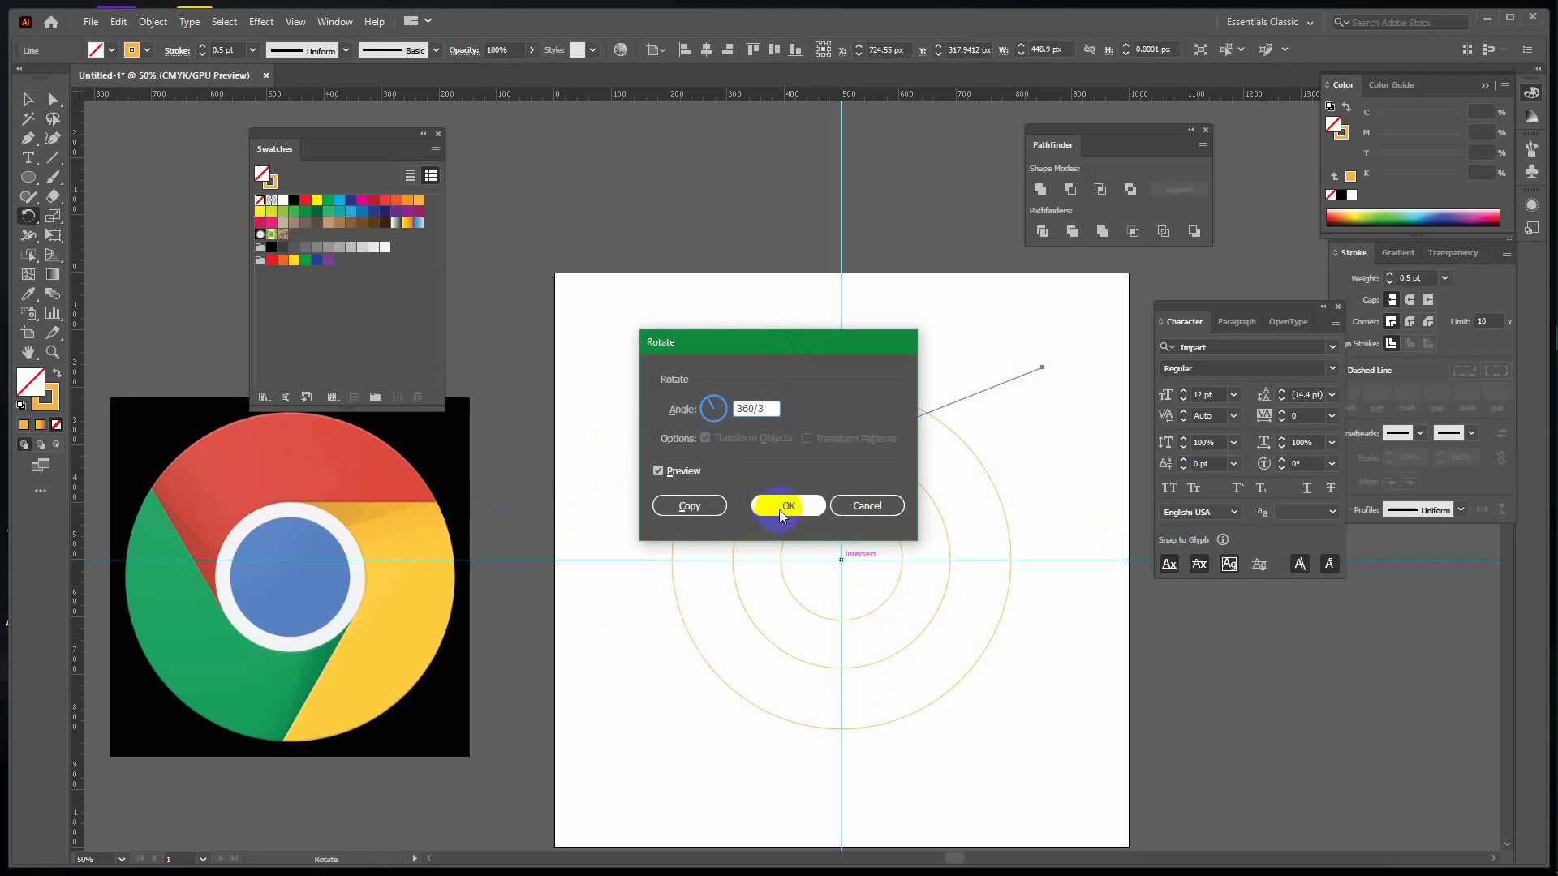
click(685, 504)
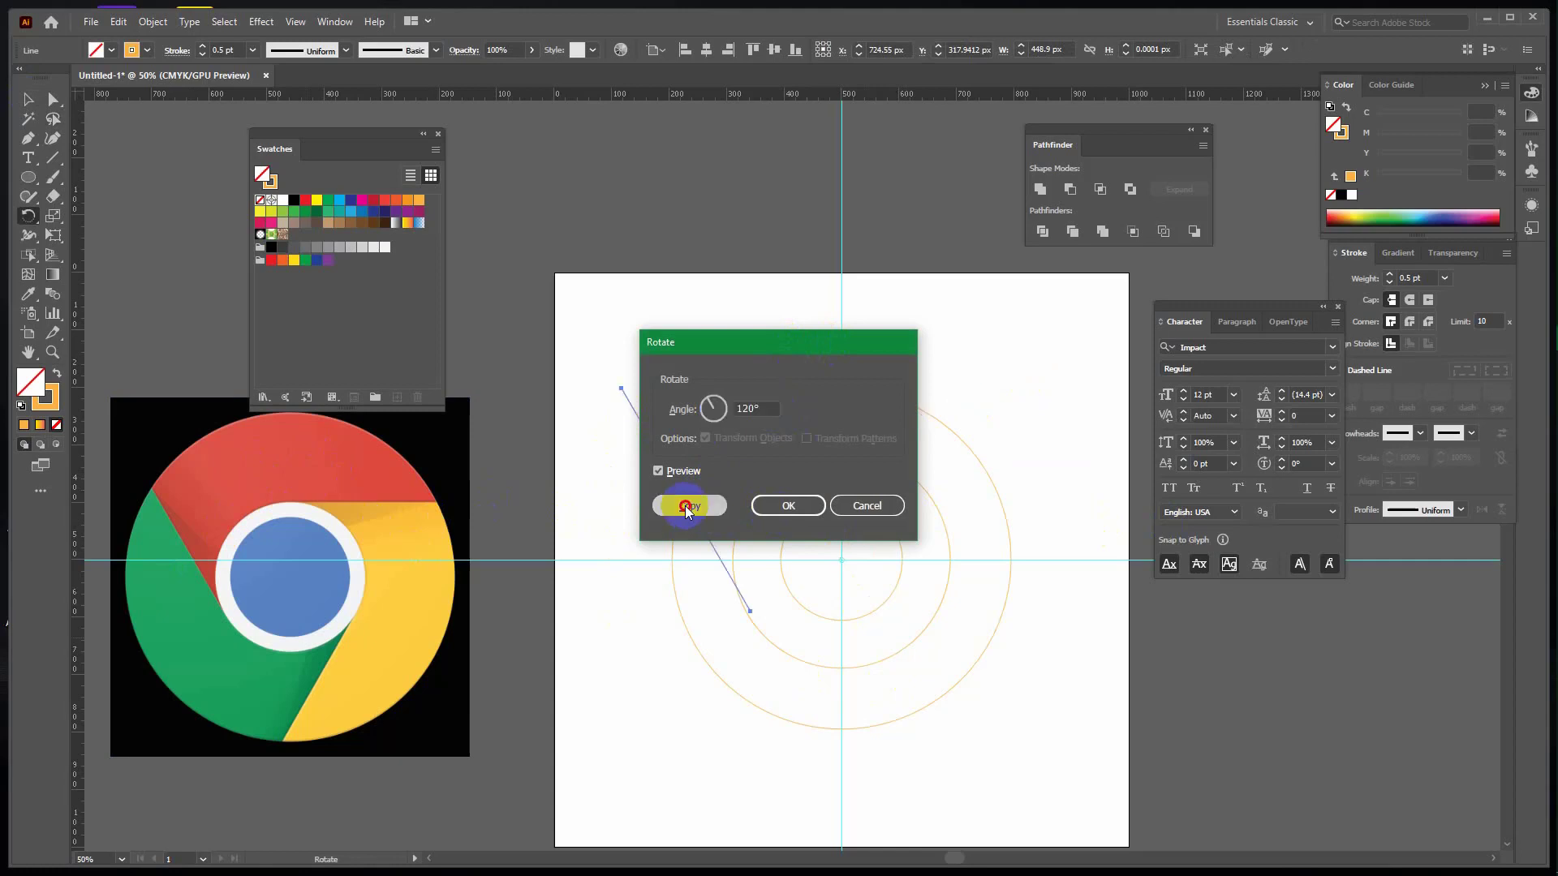
key(ctrl+z)
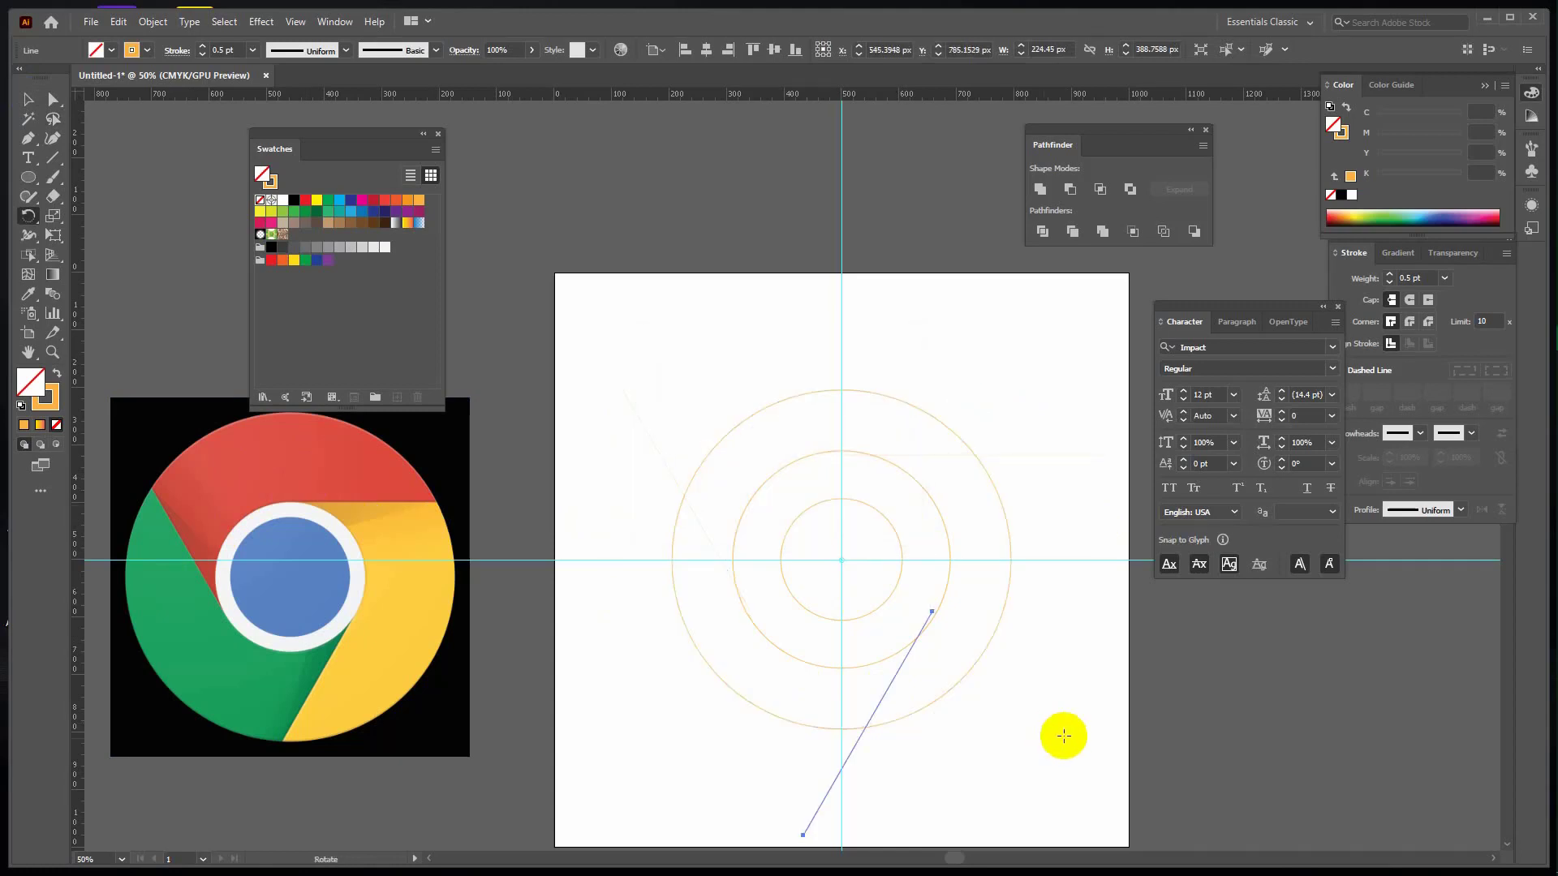
Delete the vertical and the horizontal guide crossing the artboard.
click(31, 99)
drag(694, 275, 881, 308)
key(Delete)
drag(1032, 434, 1105, 599)
key(Delete)
Split the three circles and three lines into separate regions with the Pathfinder Divide operation.
drag(623, 300, 1035, 734)
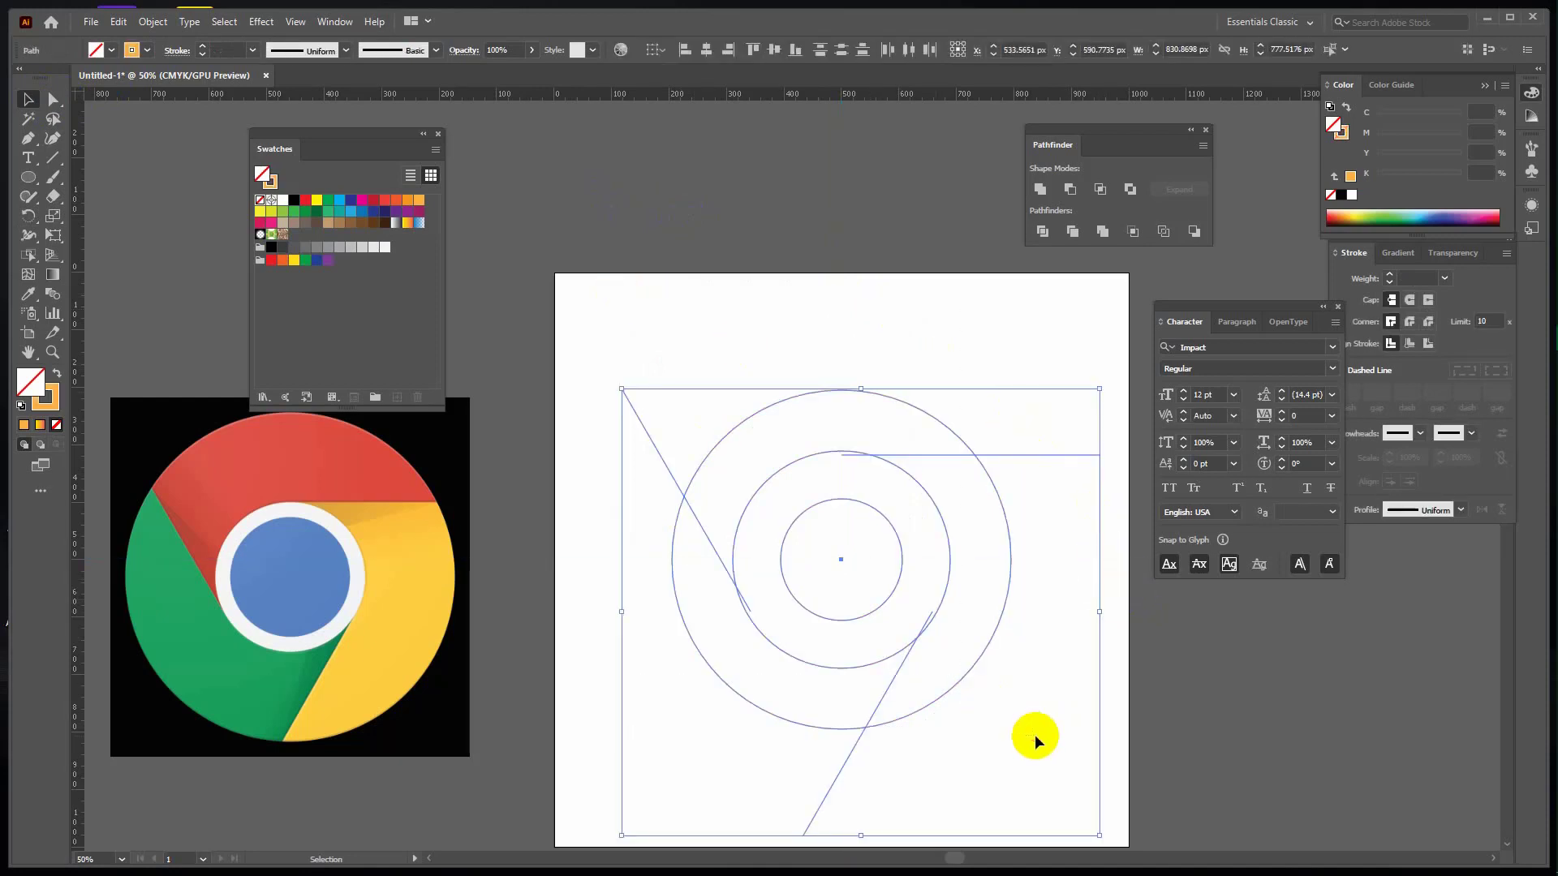
click(1053, 236)
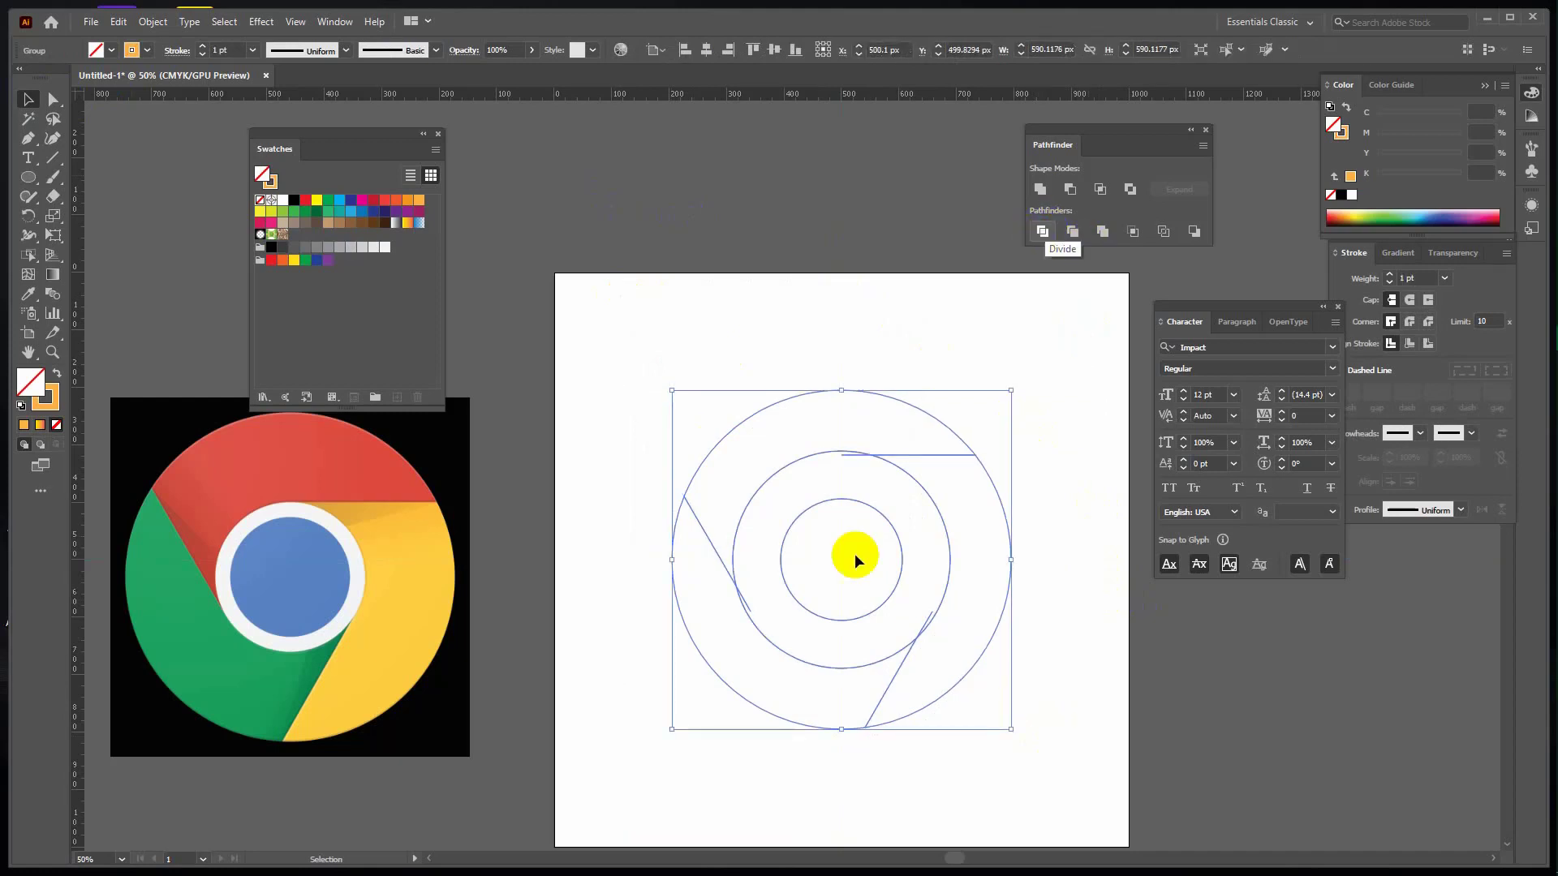
Ungroup the divided artwork and delete the ring between the inner and middle circles.
right_click(842, 453)
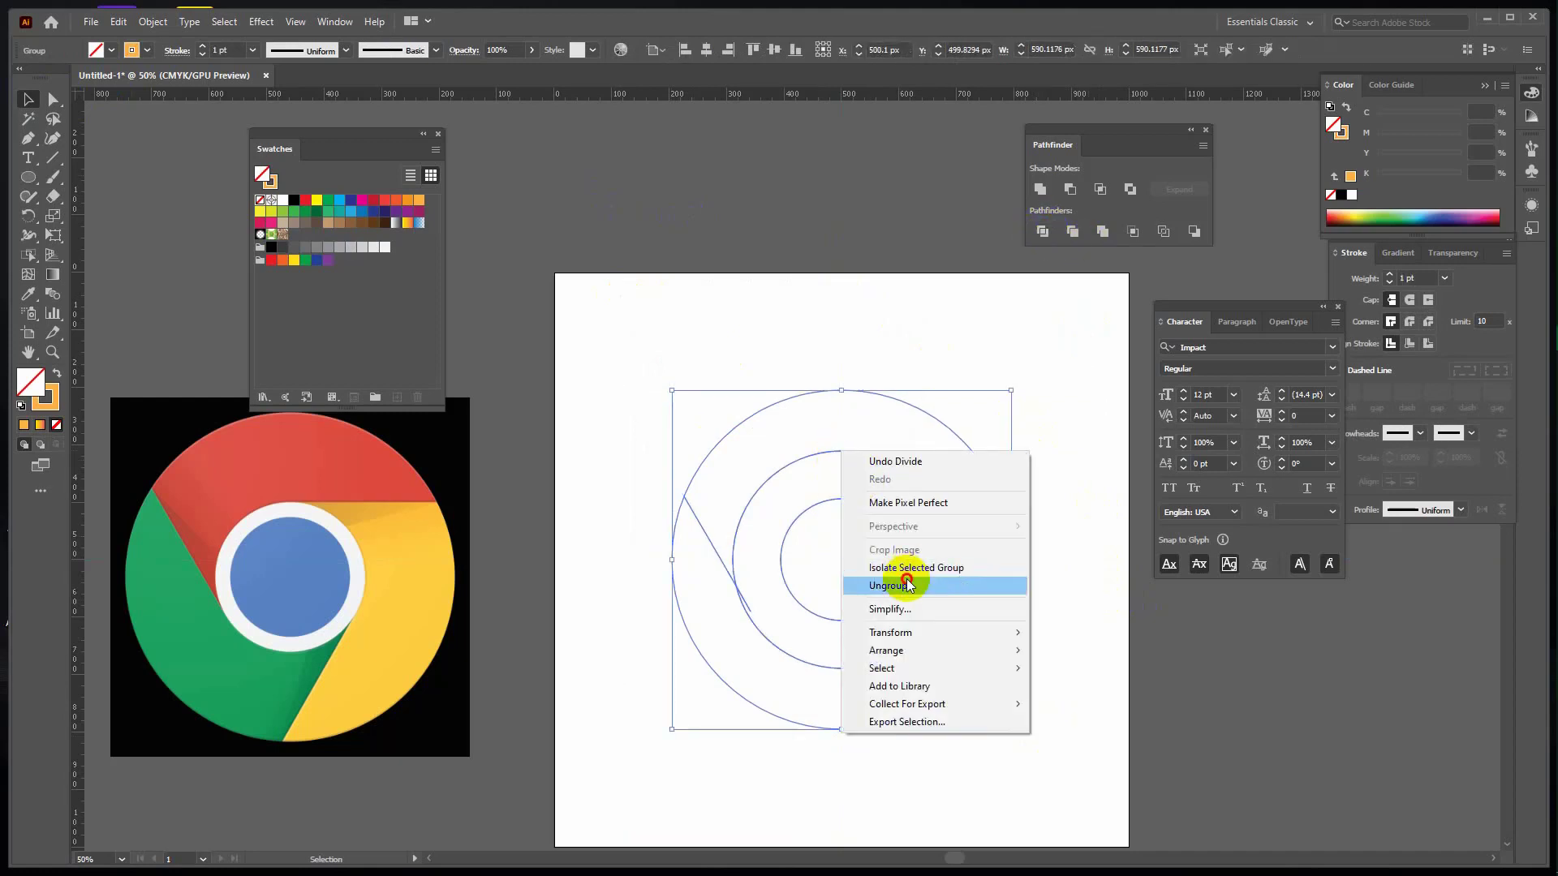
click(902, 584)
click(1171, 625)
click(852, 454)
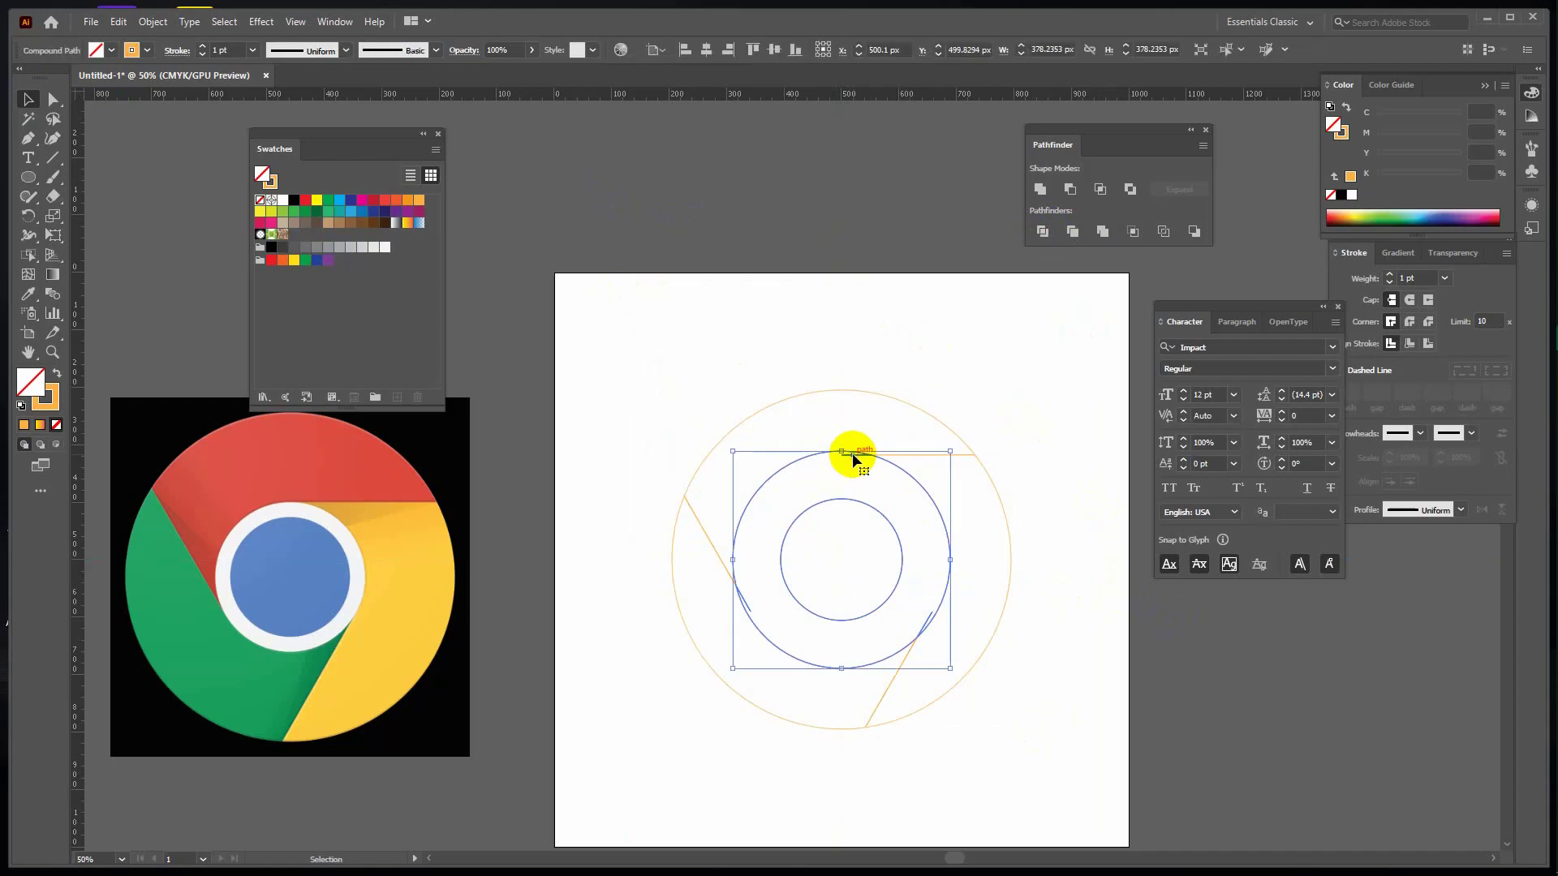
key(Delete)
Swap the fill and stroke of all remaining logo regions so they have an orange fill and no stroke.
drag(625, 358, 1011, 727)
click(53, 374)
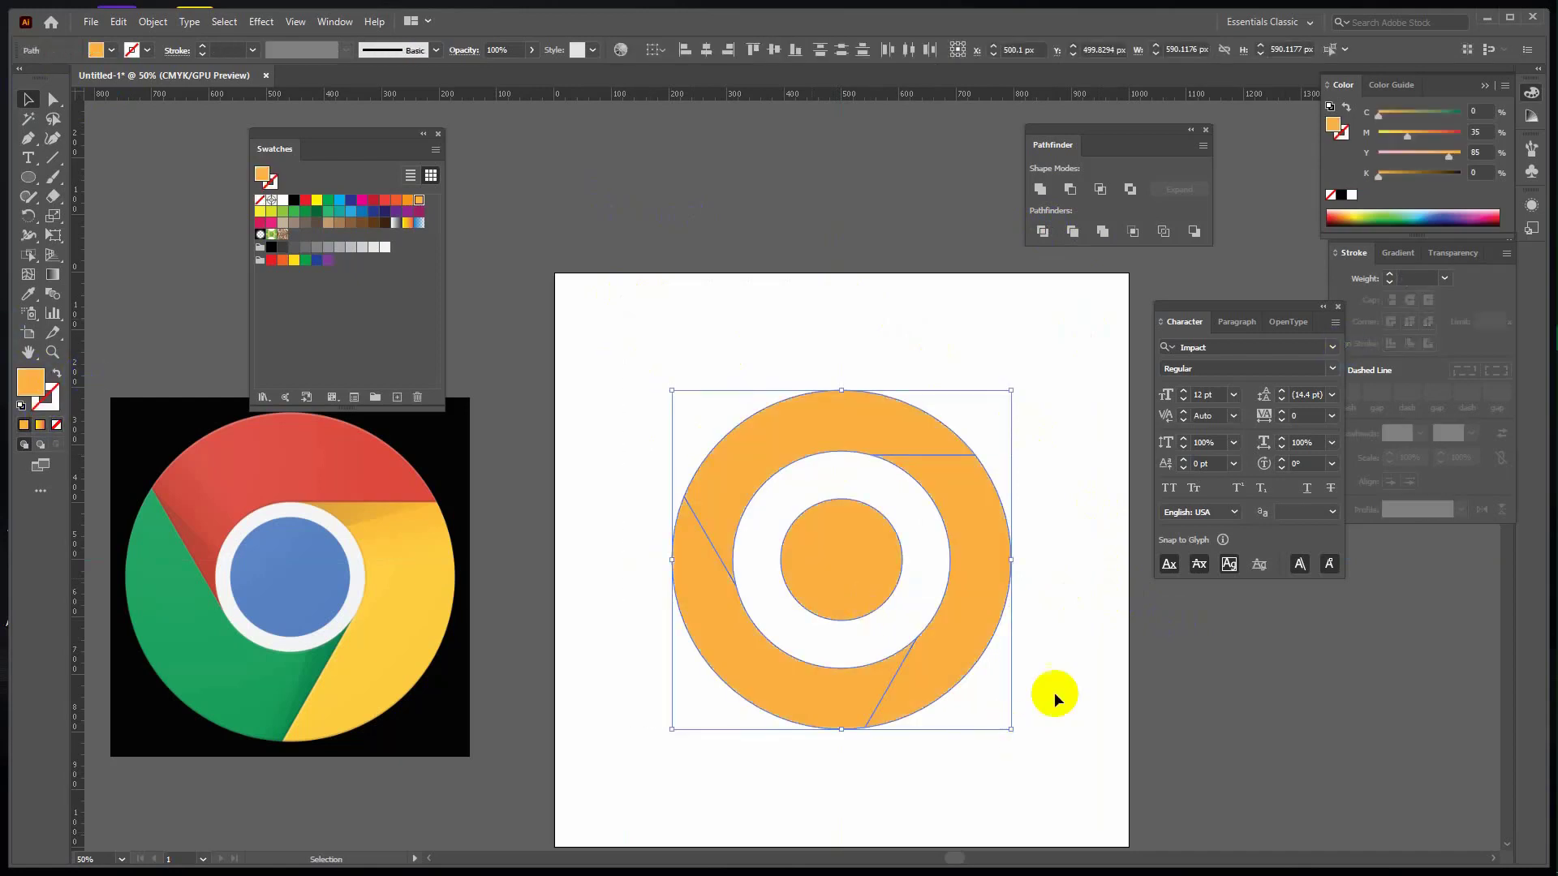
click(998, 545)
Recolor the upper, right and lower-left outer segments with red, yellow and green sampled from the reference logo.
click(890, 421)
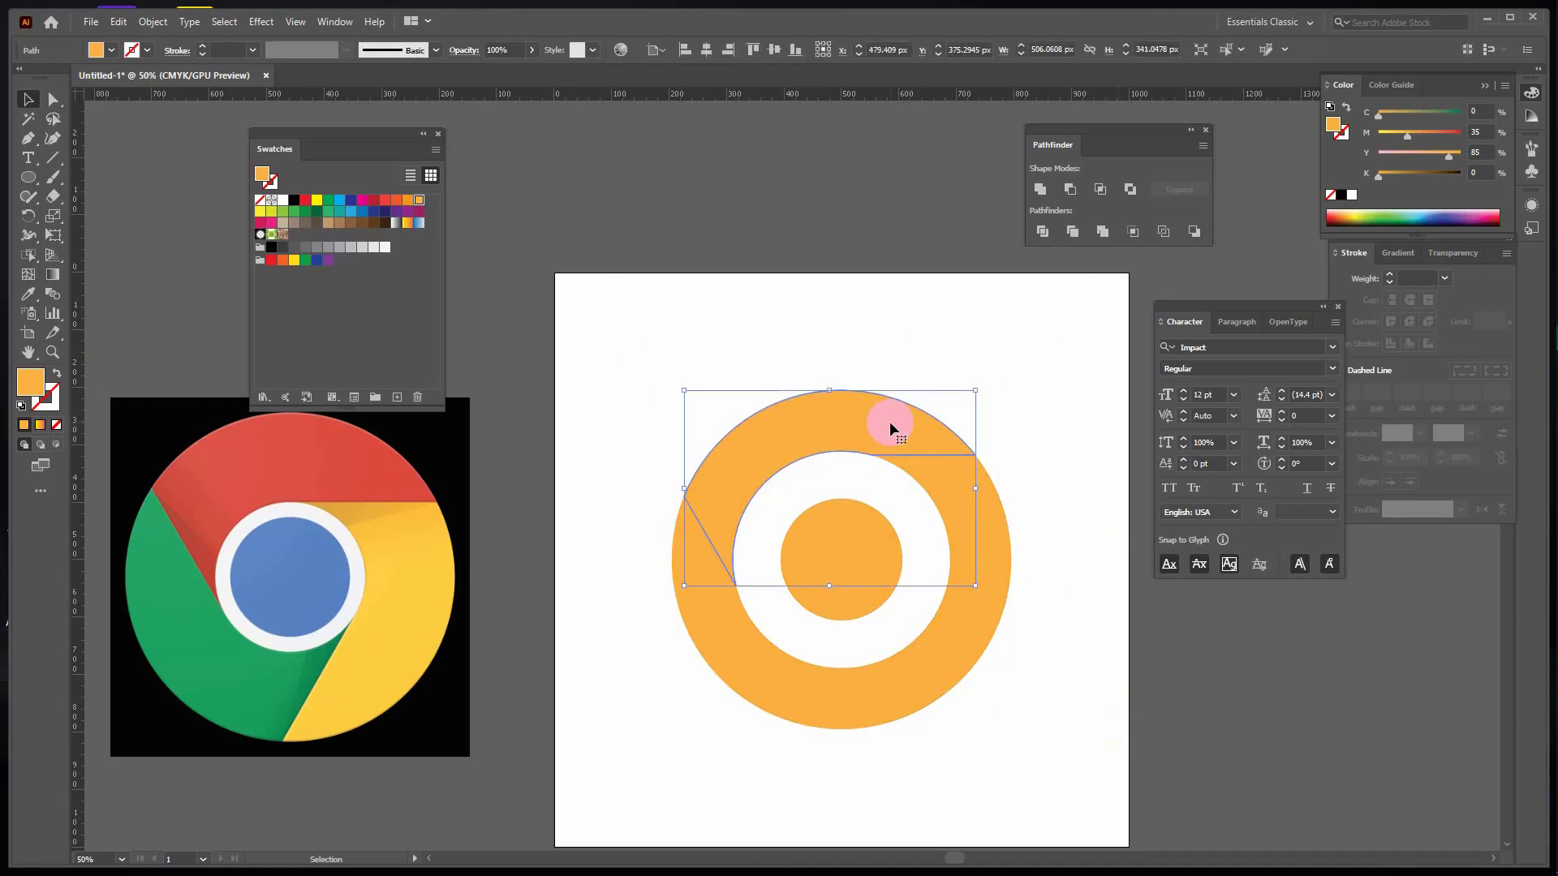
key(i)
click(332, 465)
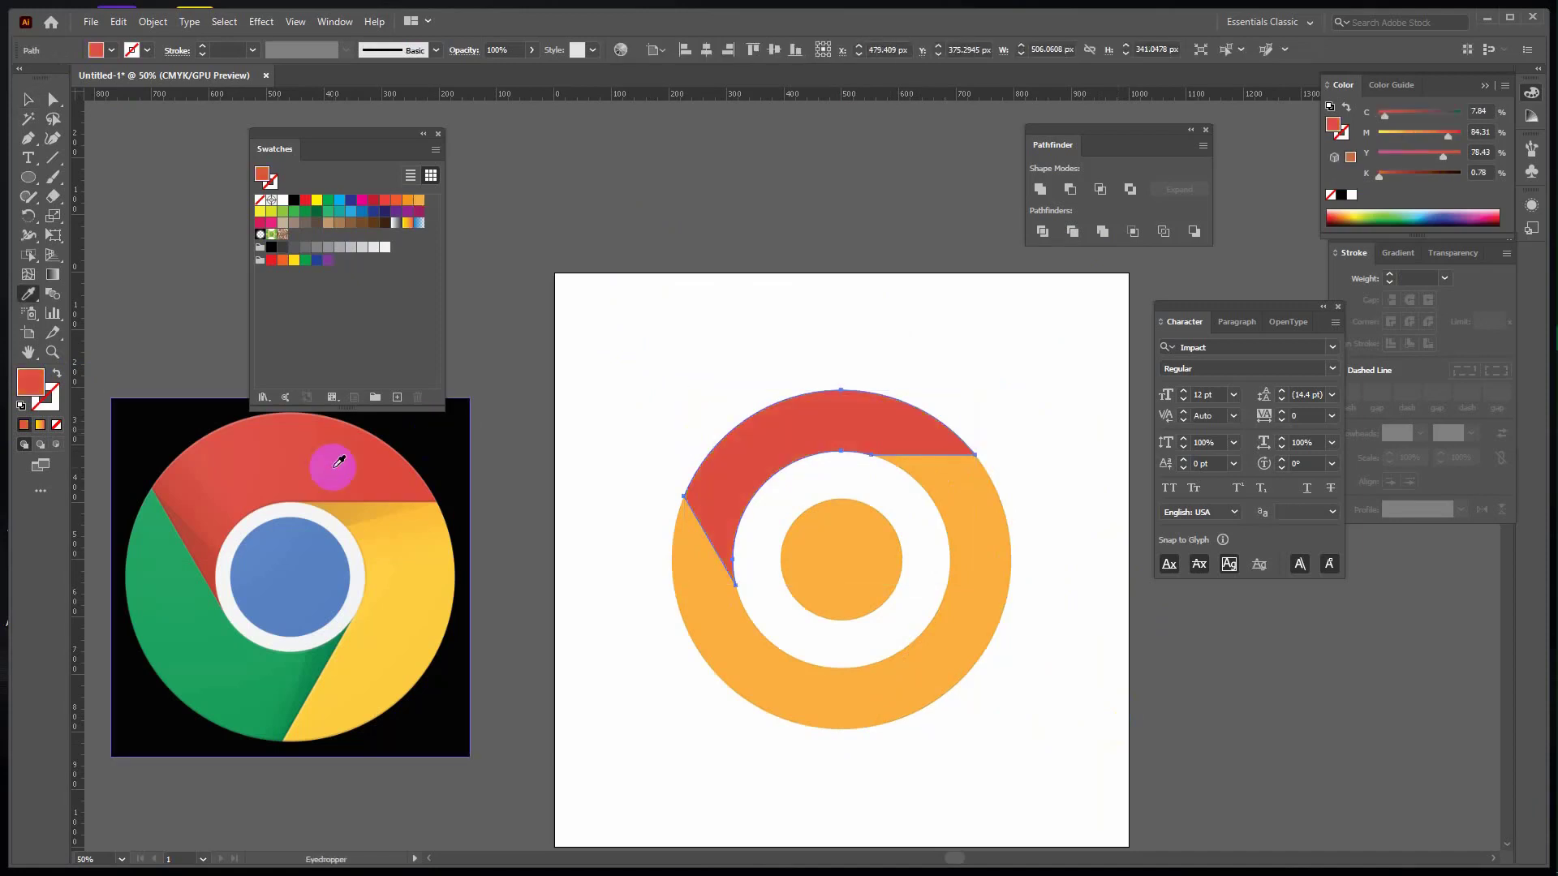
ctrl+click(952, 484)
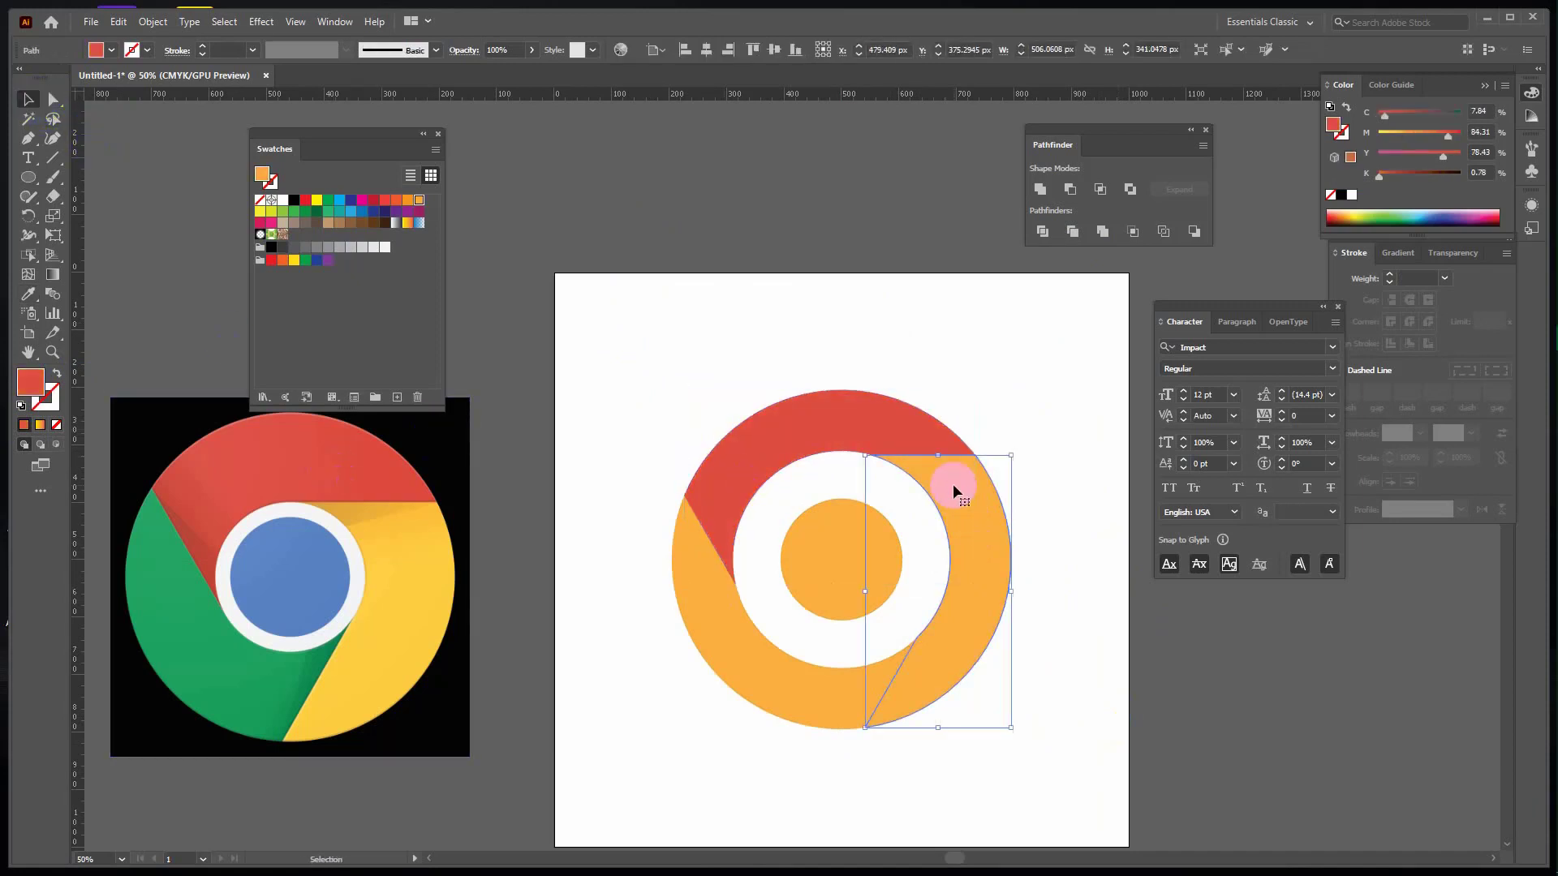
click(426, 584)
click(27, 98)
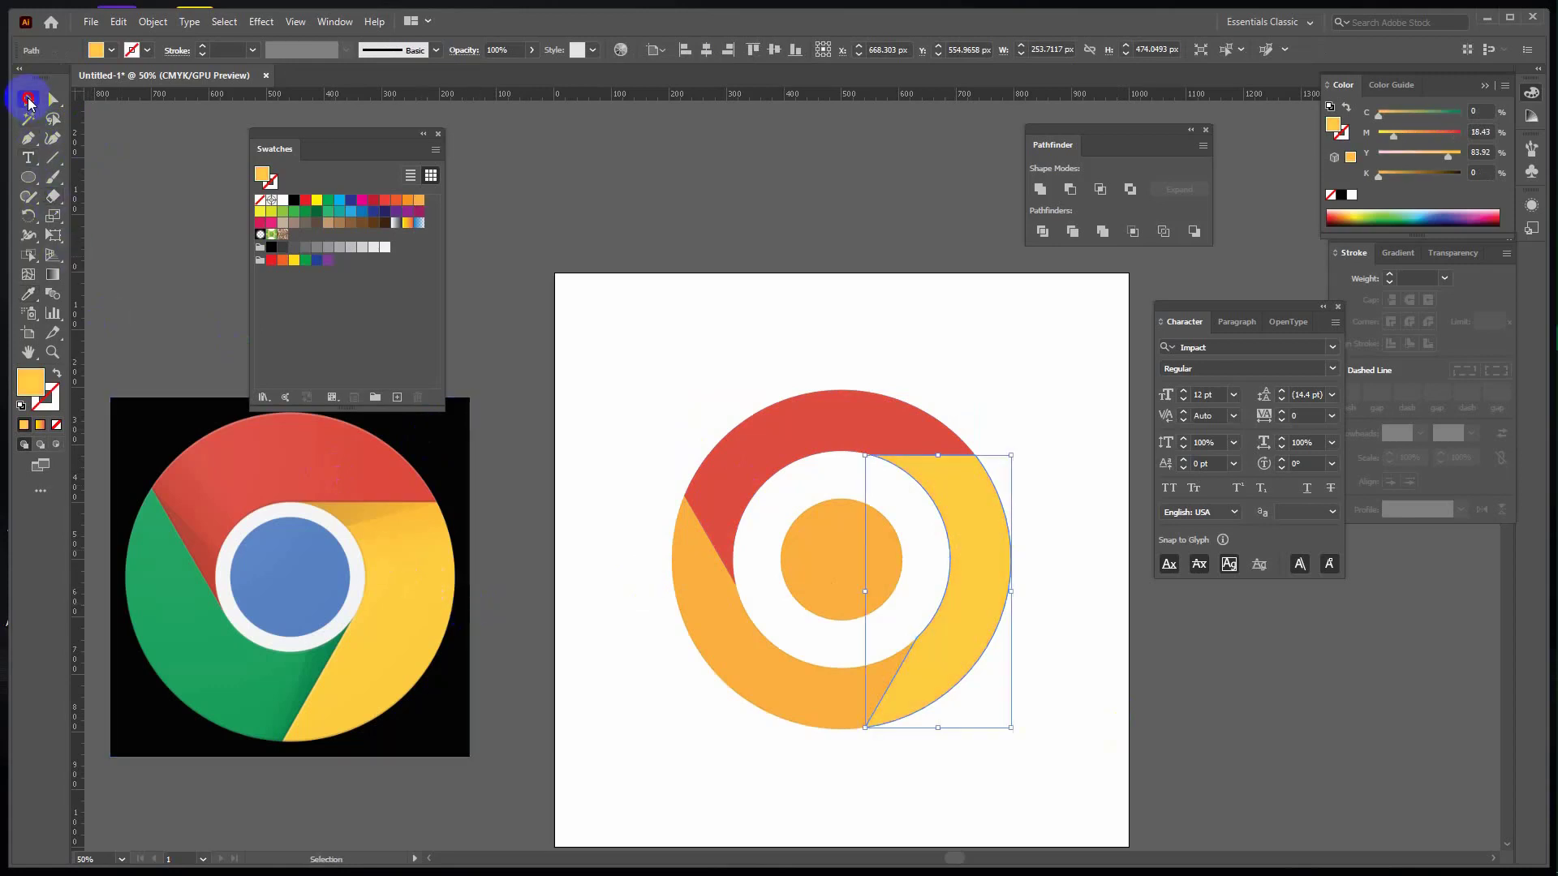
click(772, 724)
key(i)
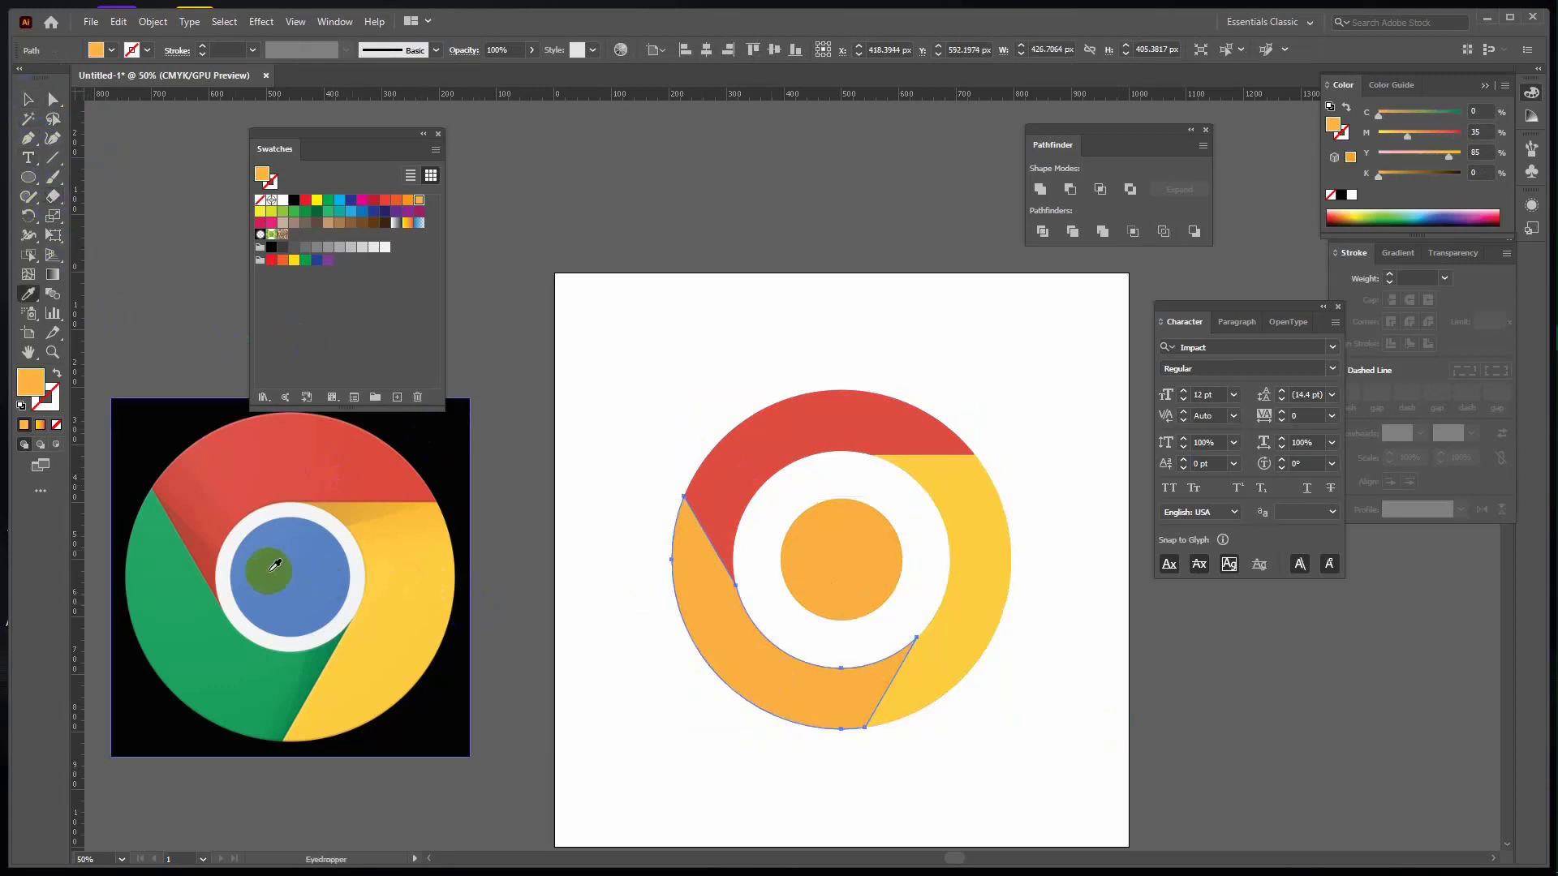
click(202, 643)
click(30, 98)
Enlarge the center circle from its center to about 316 px in diameter and fill it with blue sampled from the reference logo.
click(856, 583)
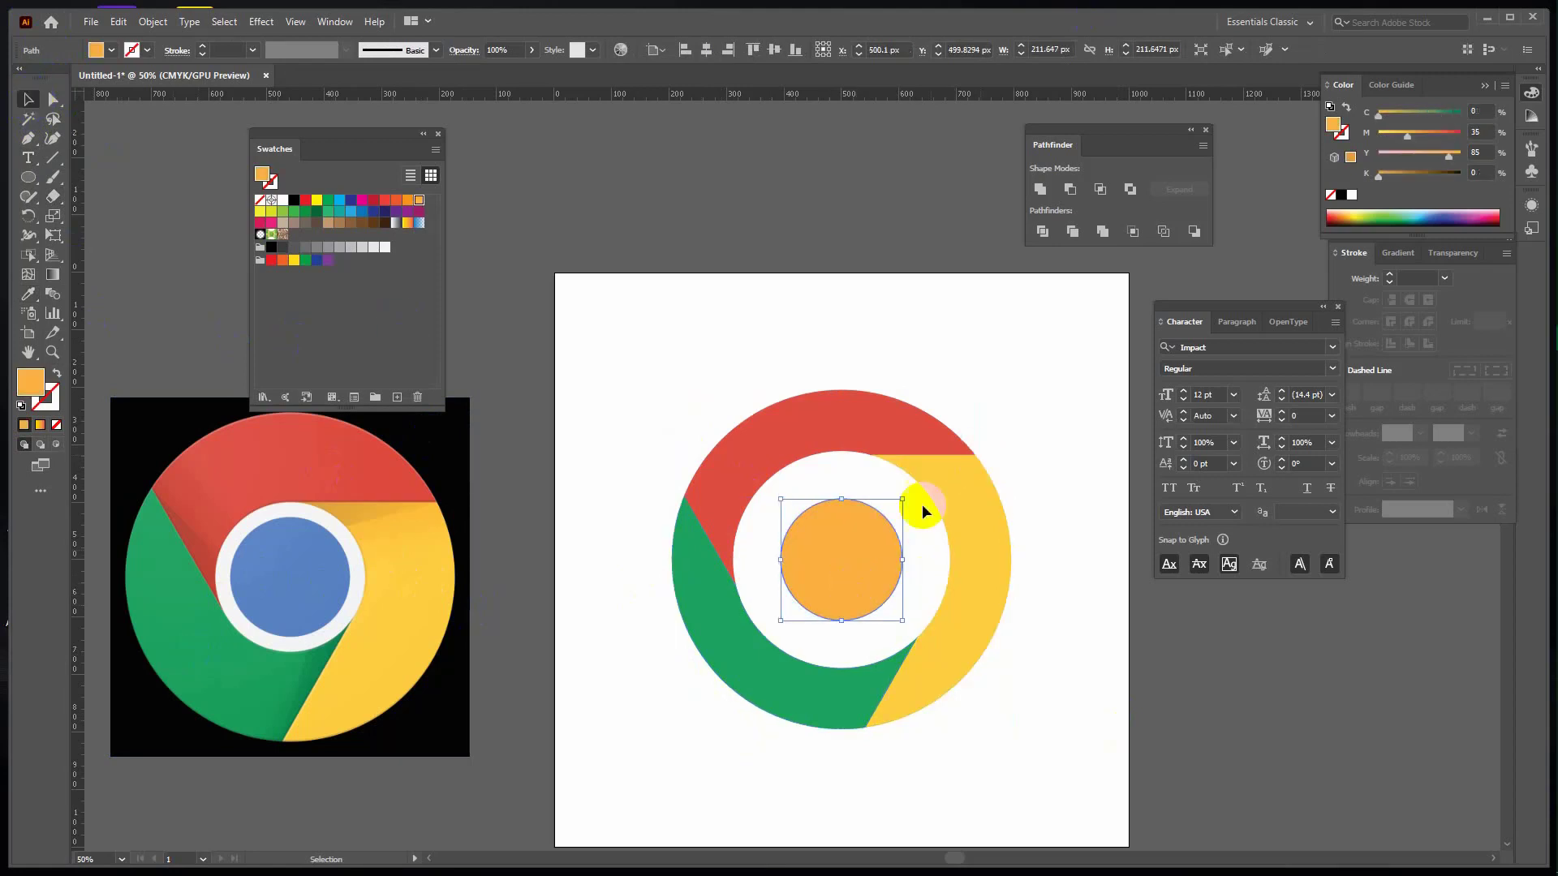
drag(901, 500, 933, 470)
key(i)
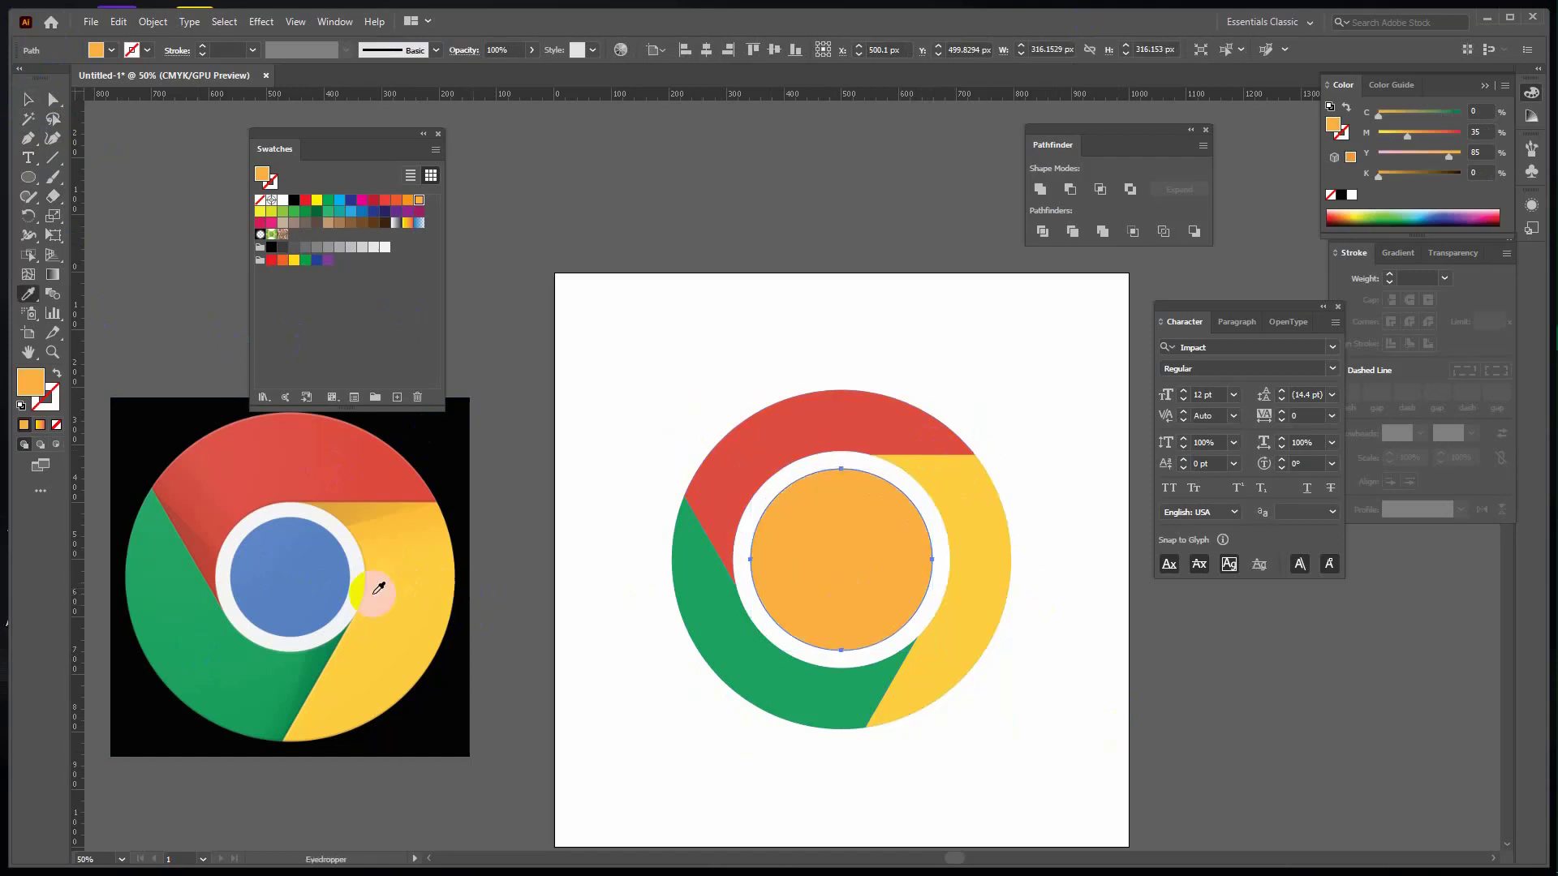
click(268, 559)
key(v)
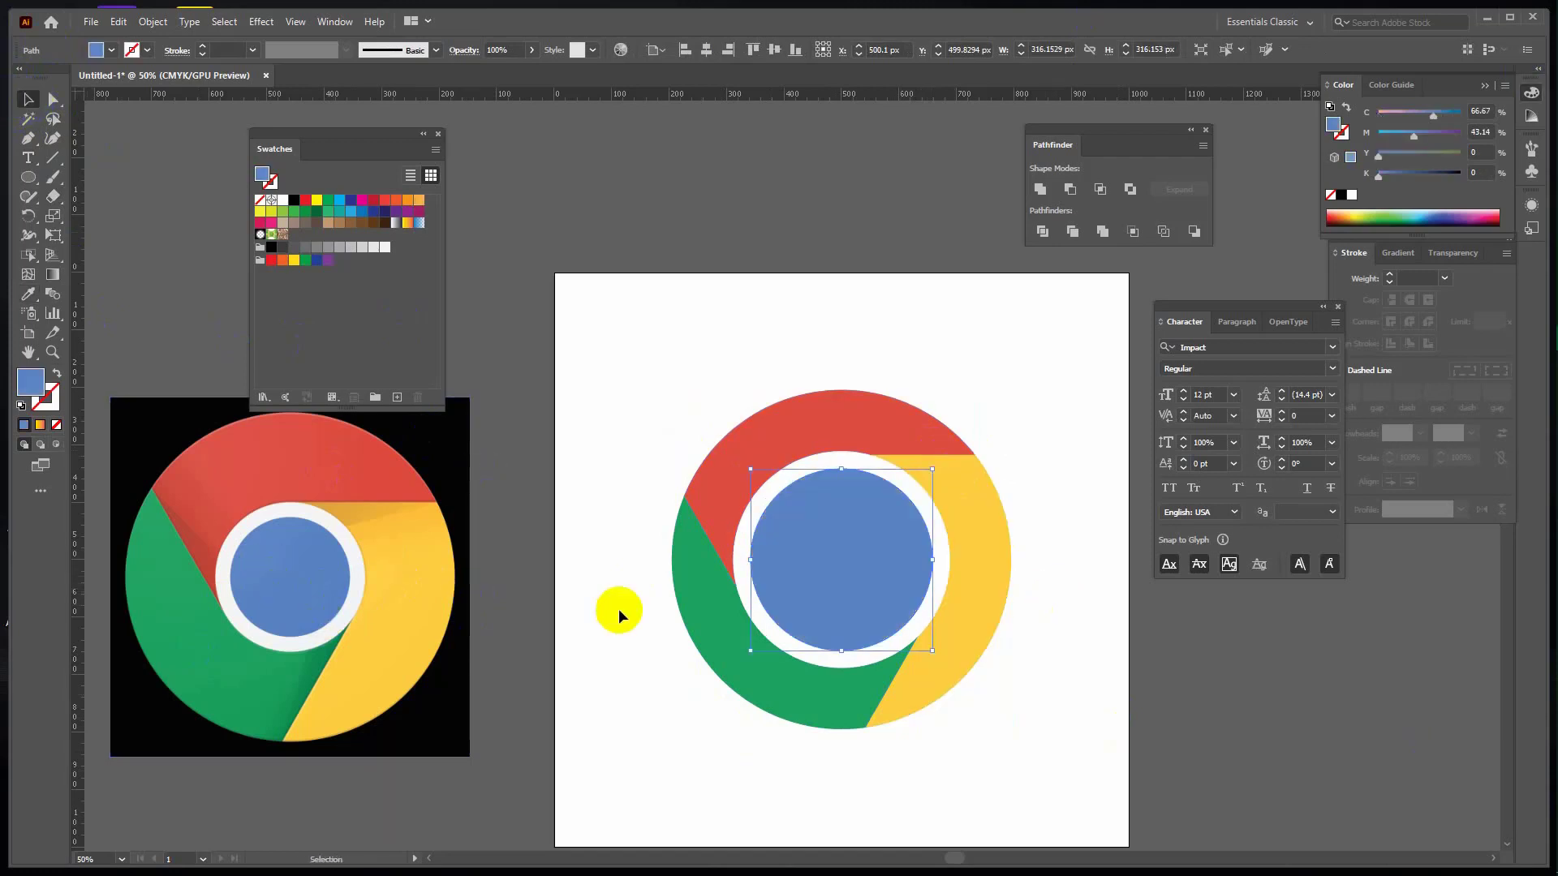
click(619, 612)
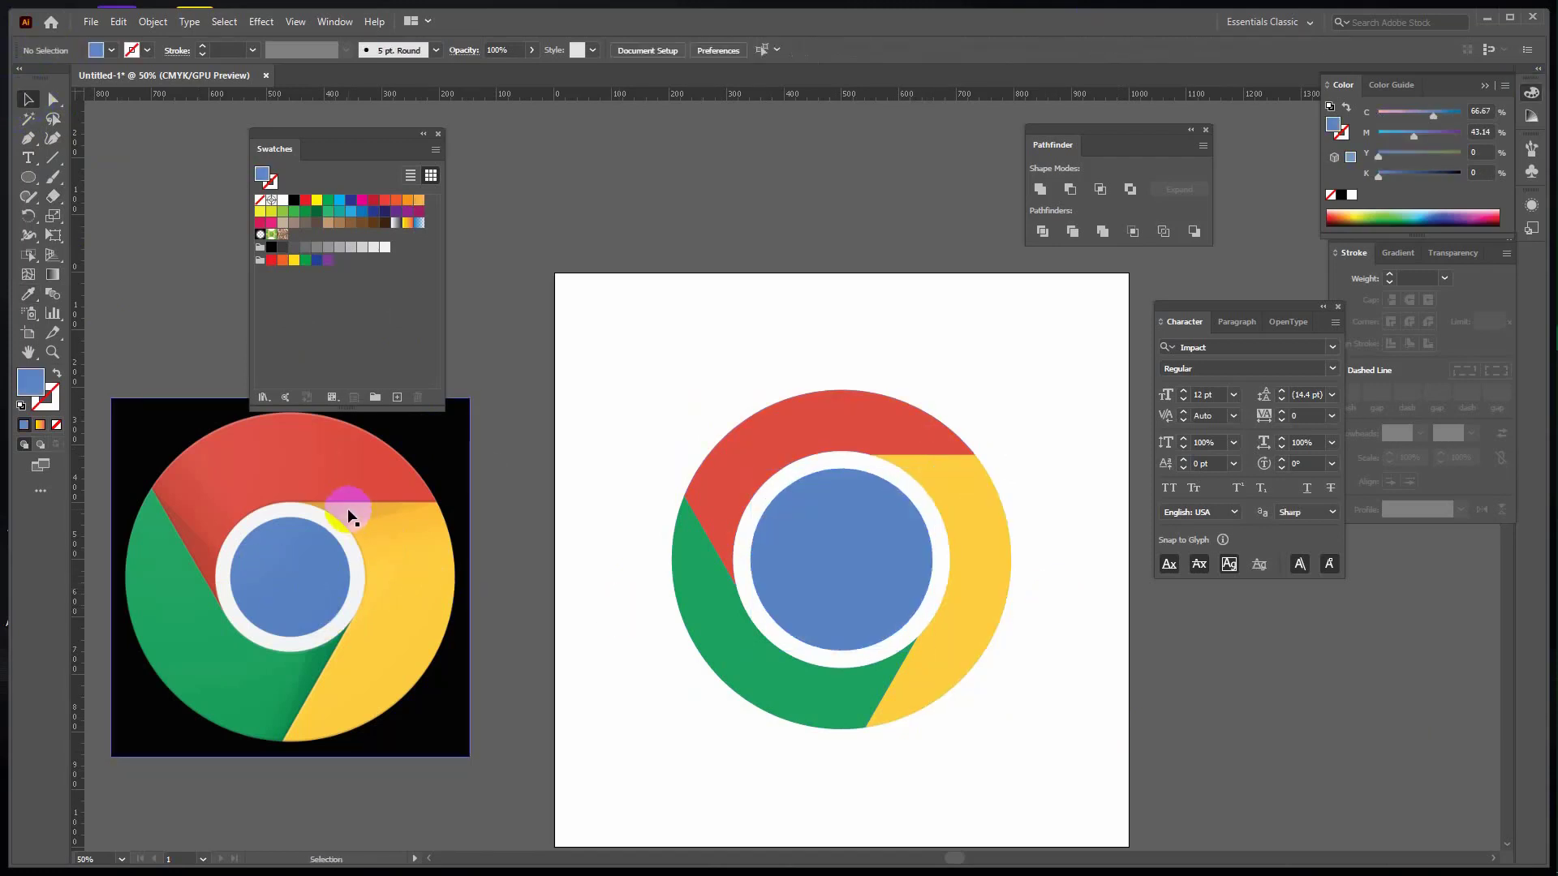
Draw a triangular shadow on the yellow segment along the red segment's lower edge and fill it with dark yellow sampled from the reference.
key(p)
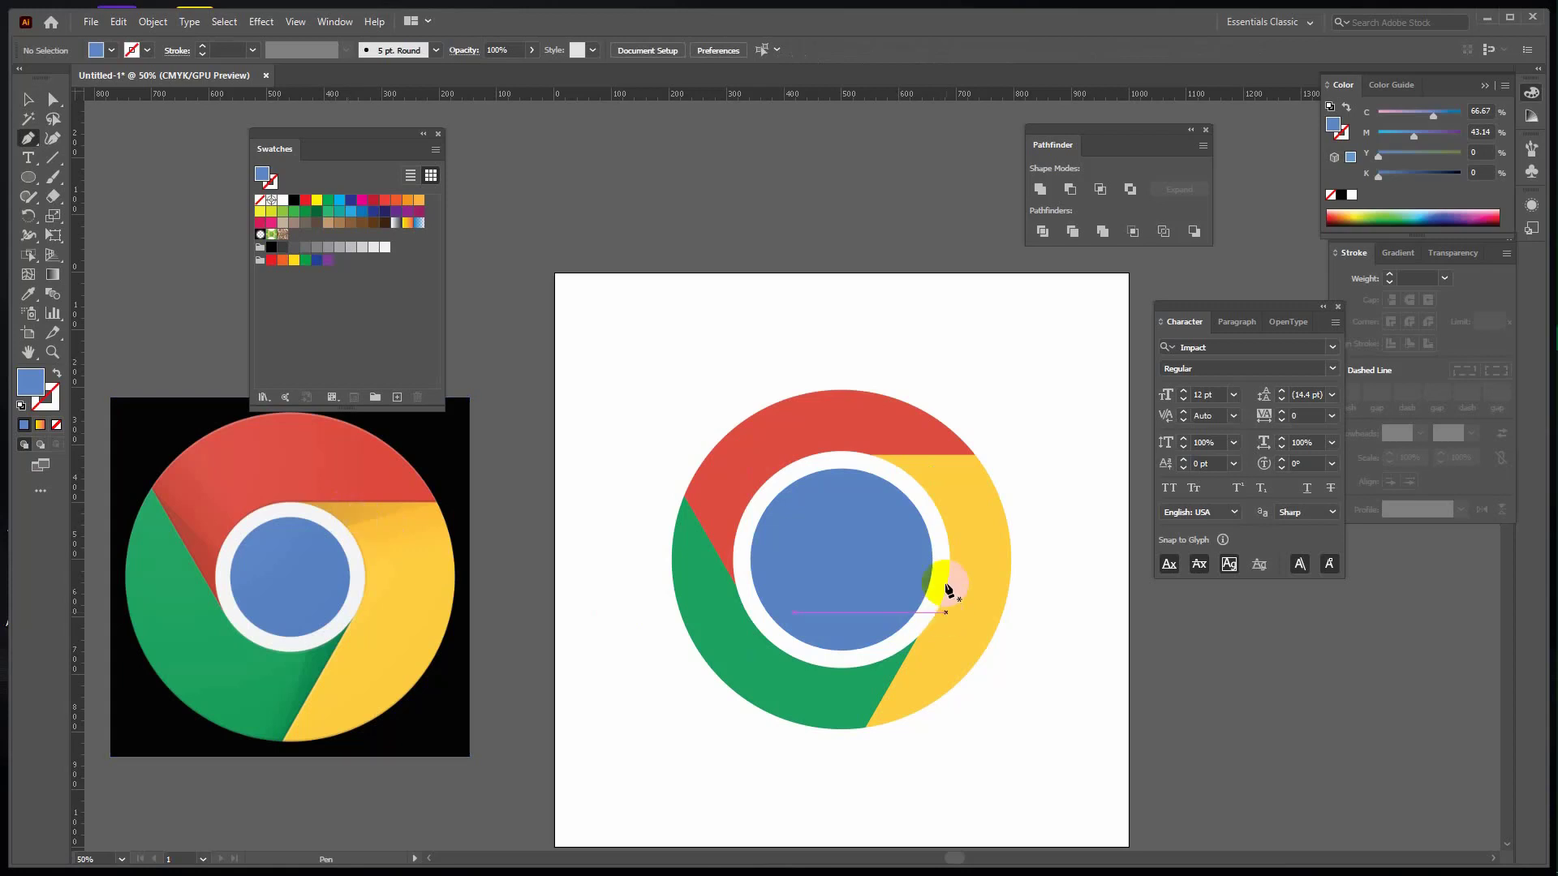
click(917, 478)
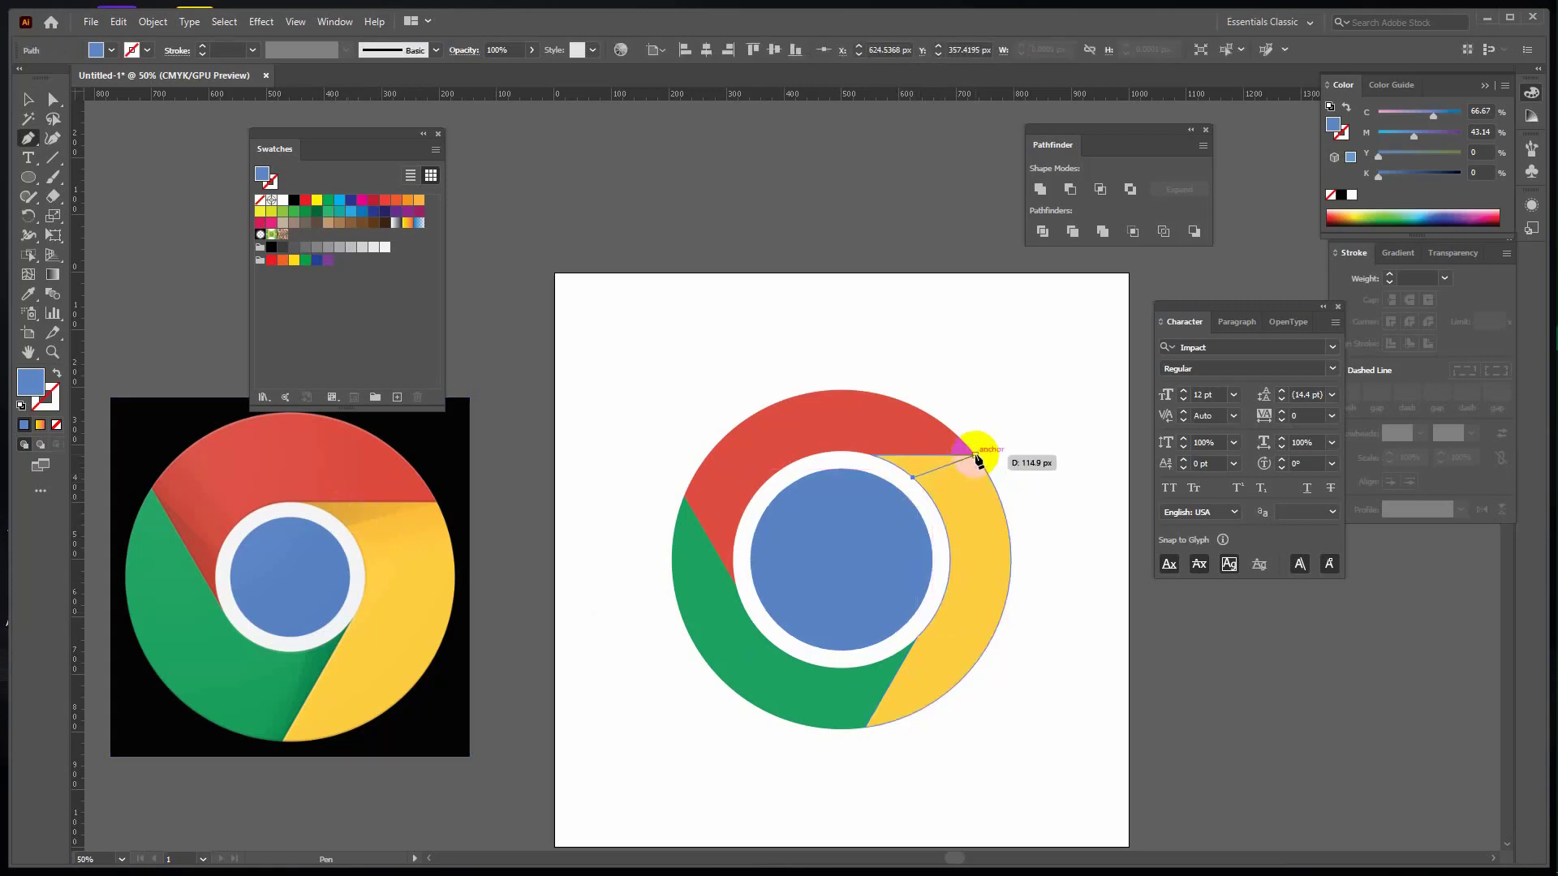
drag(974, 456, 879, 459)
click(873, 456)
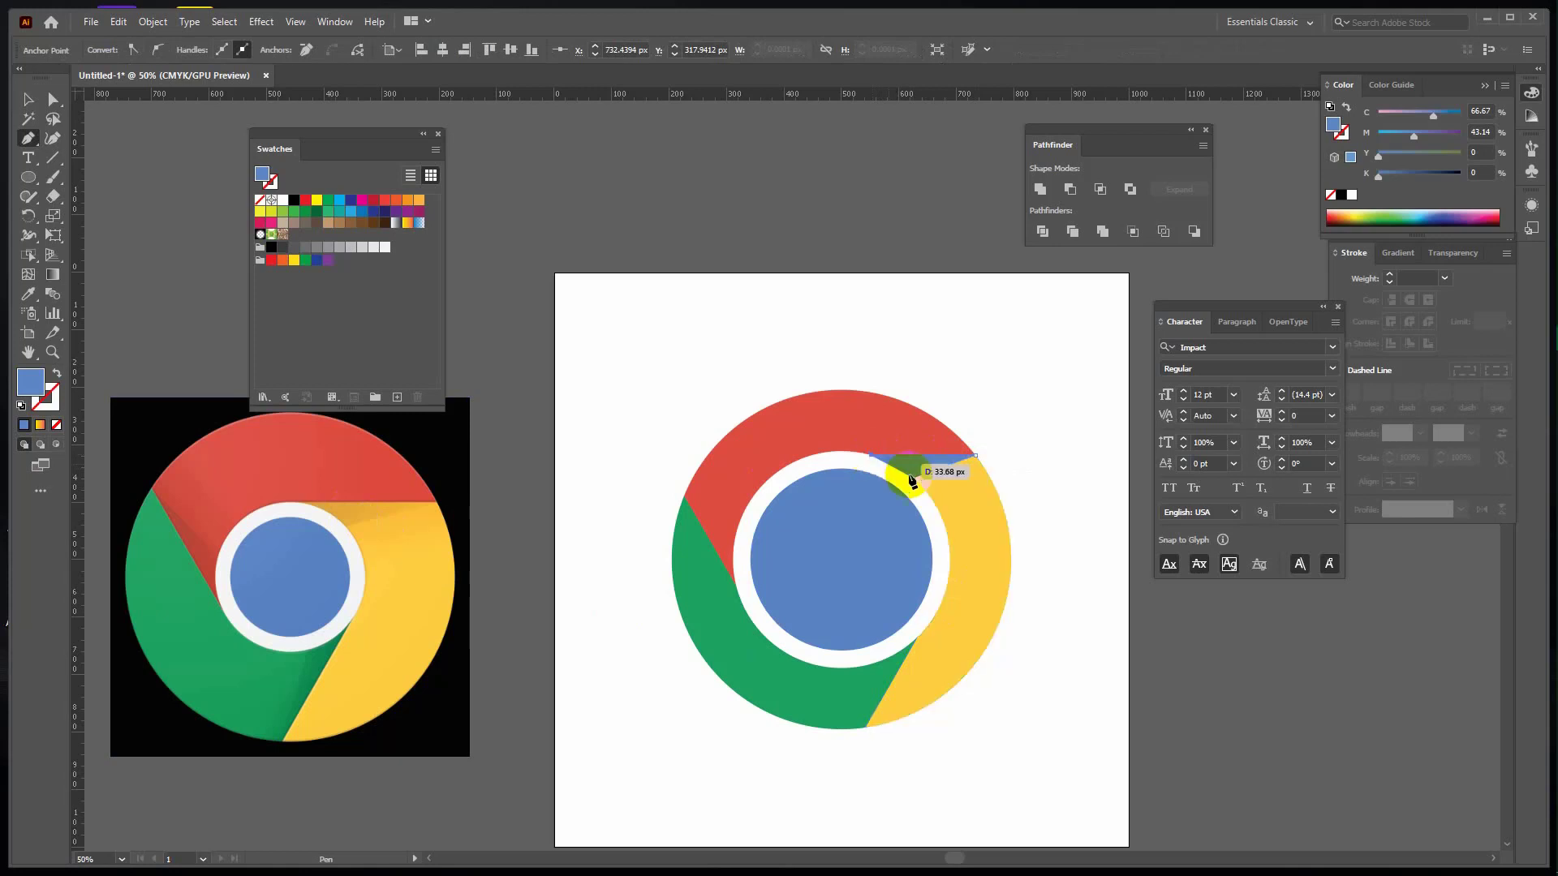
click(916, 482)
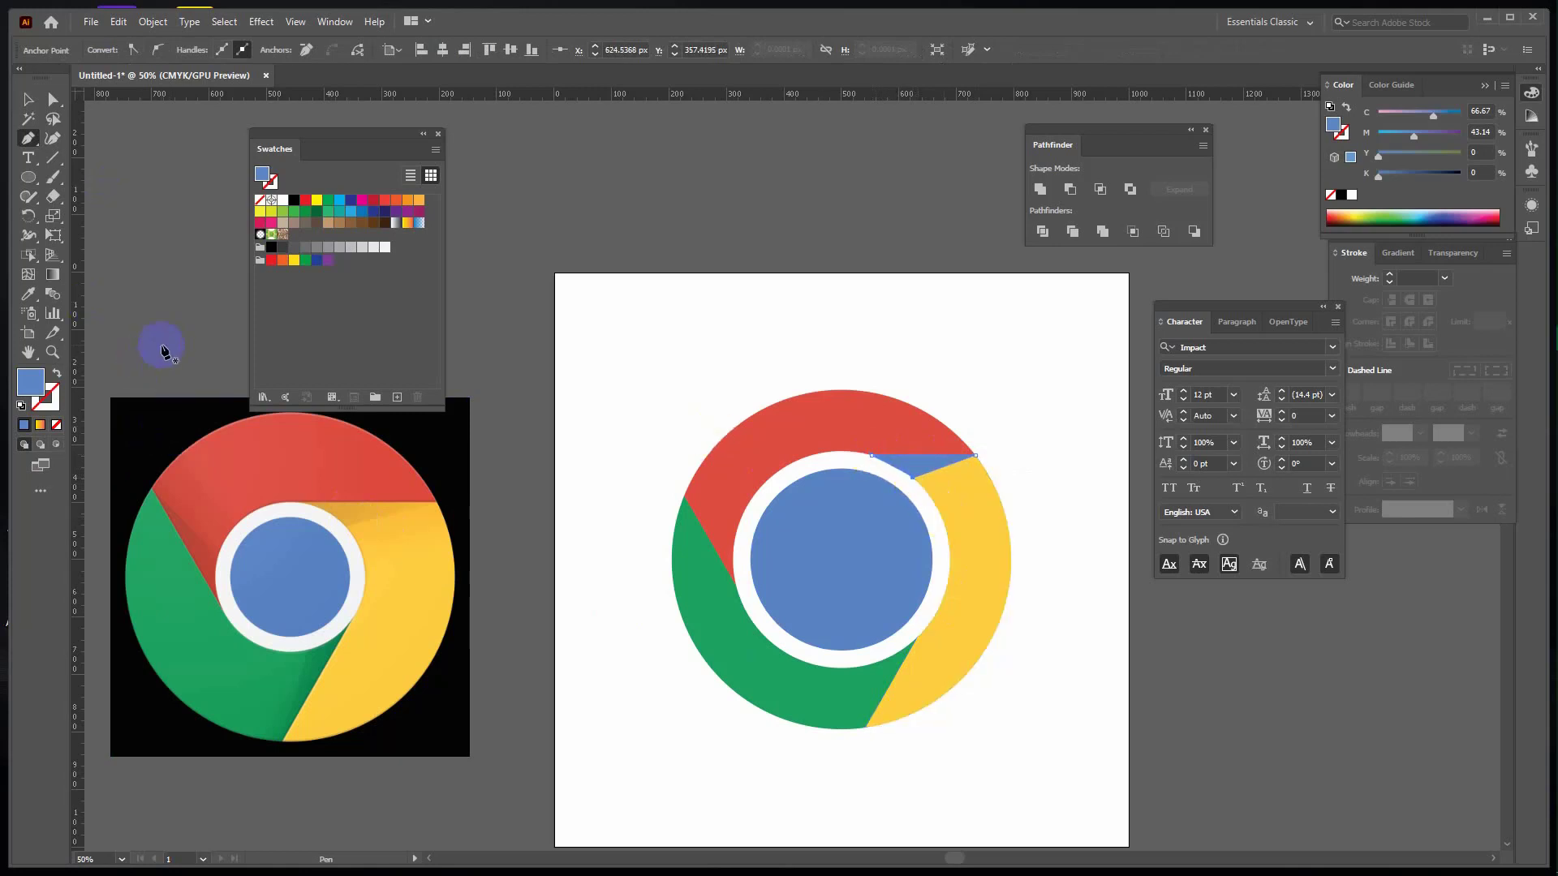
key(i)
click(349, 506)
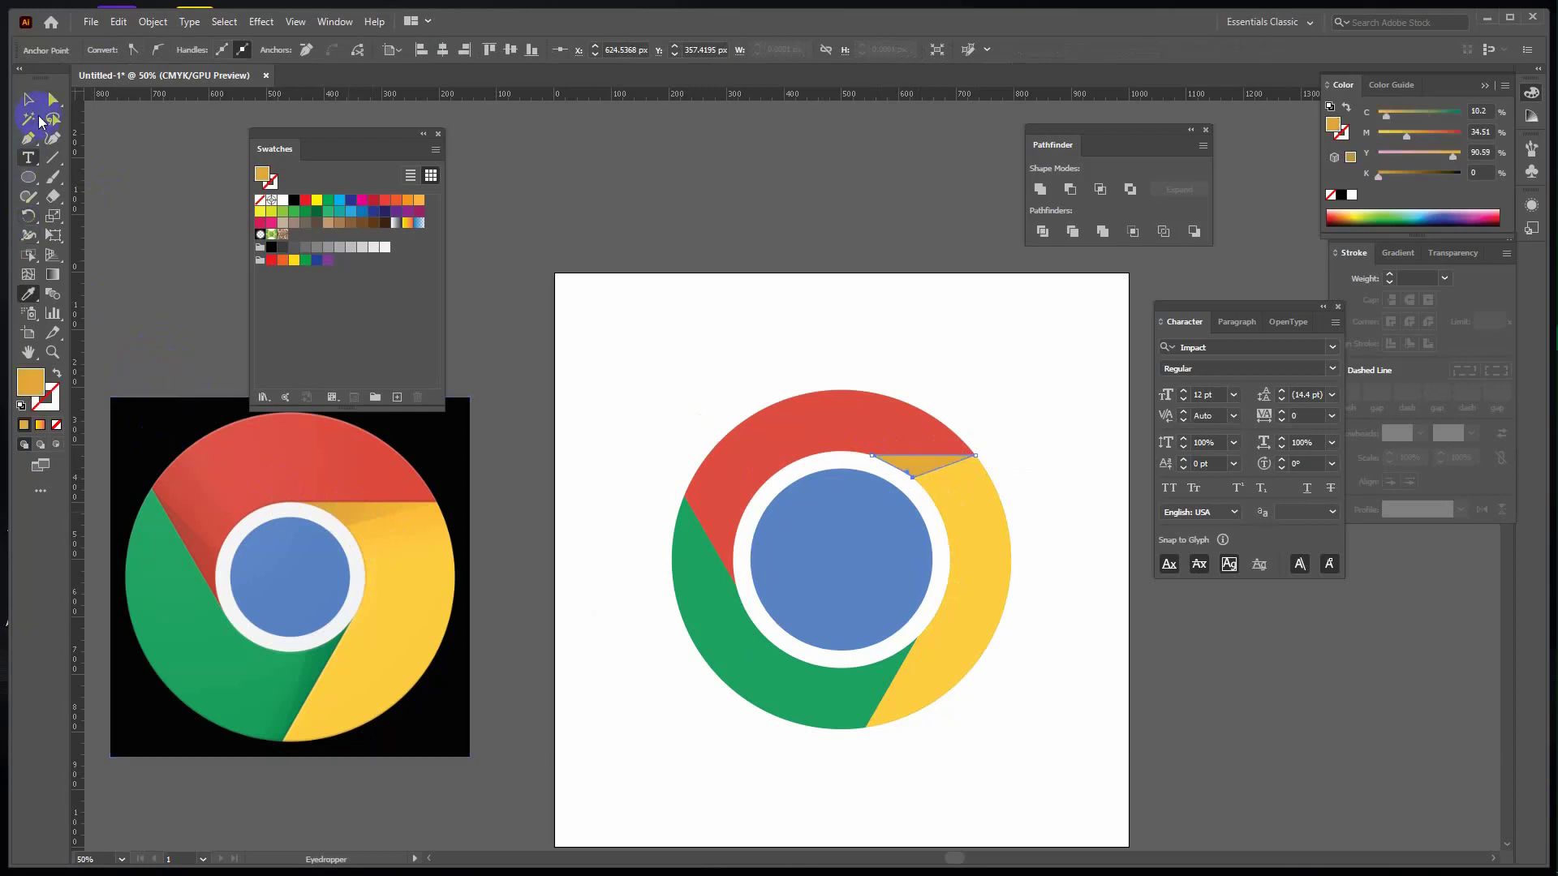
click(31, 104)
click(555, 225)
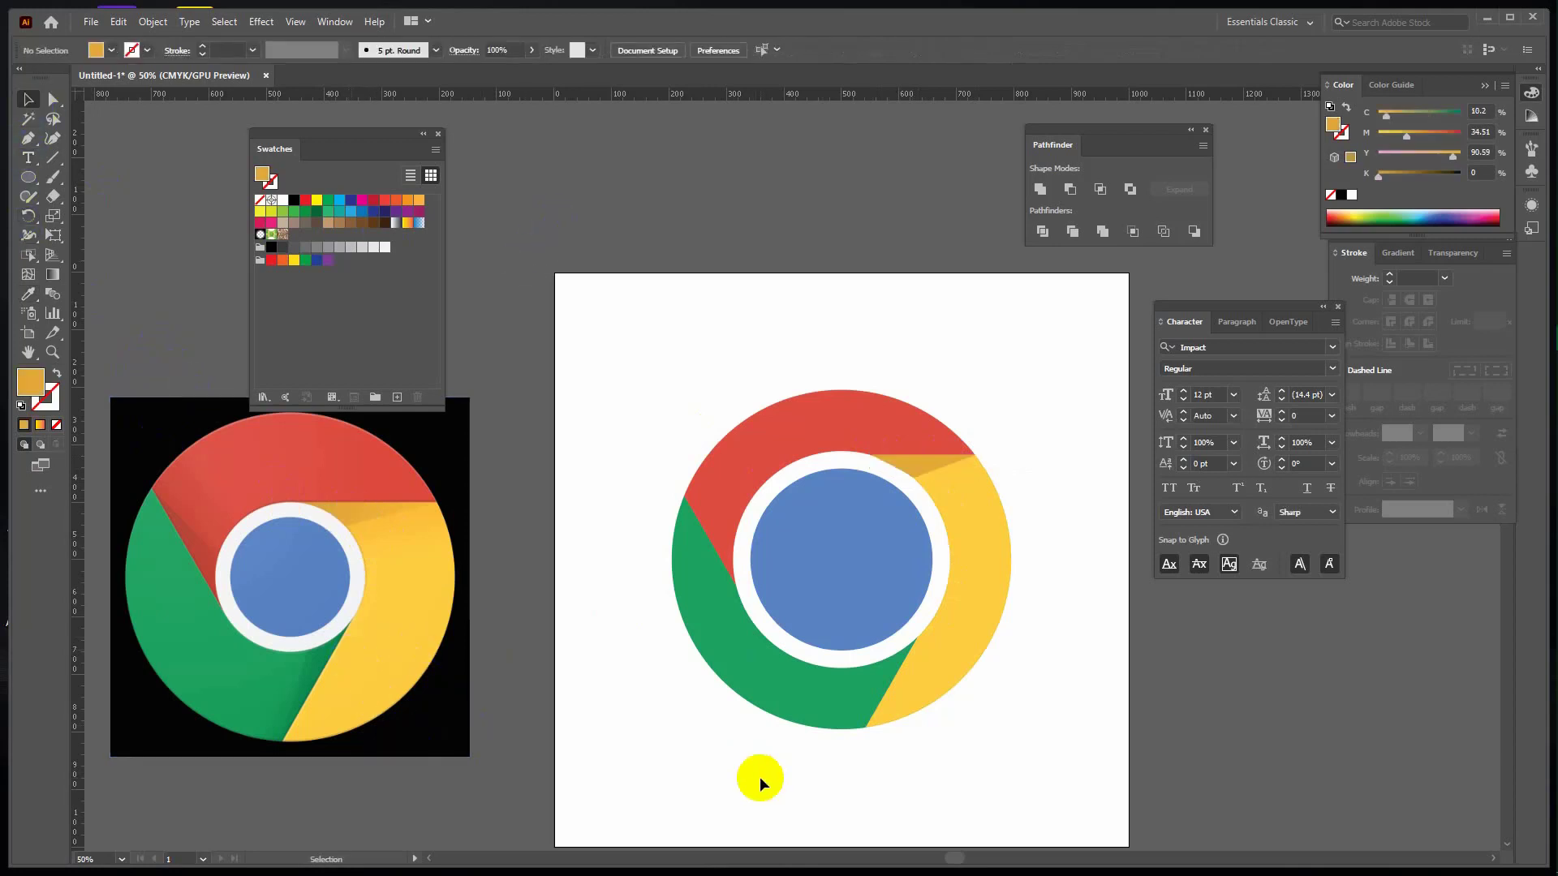
Draw a triangular shadow on the green segment along its edge with the yellow one and fill it with dark green from the reference.
key(p)
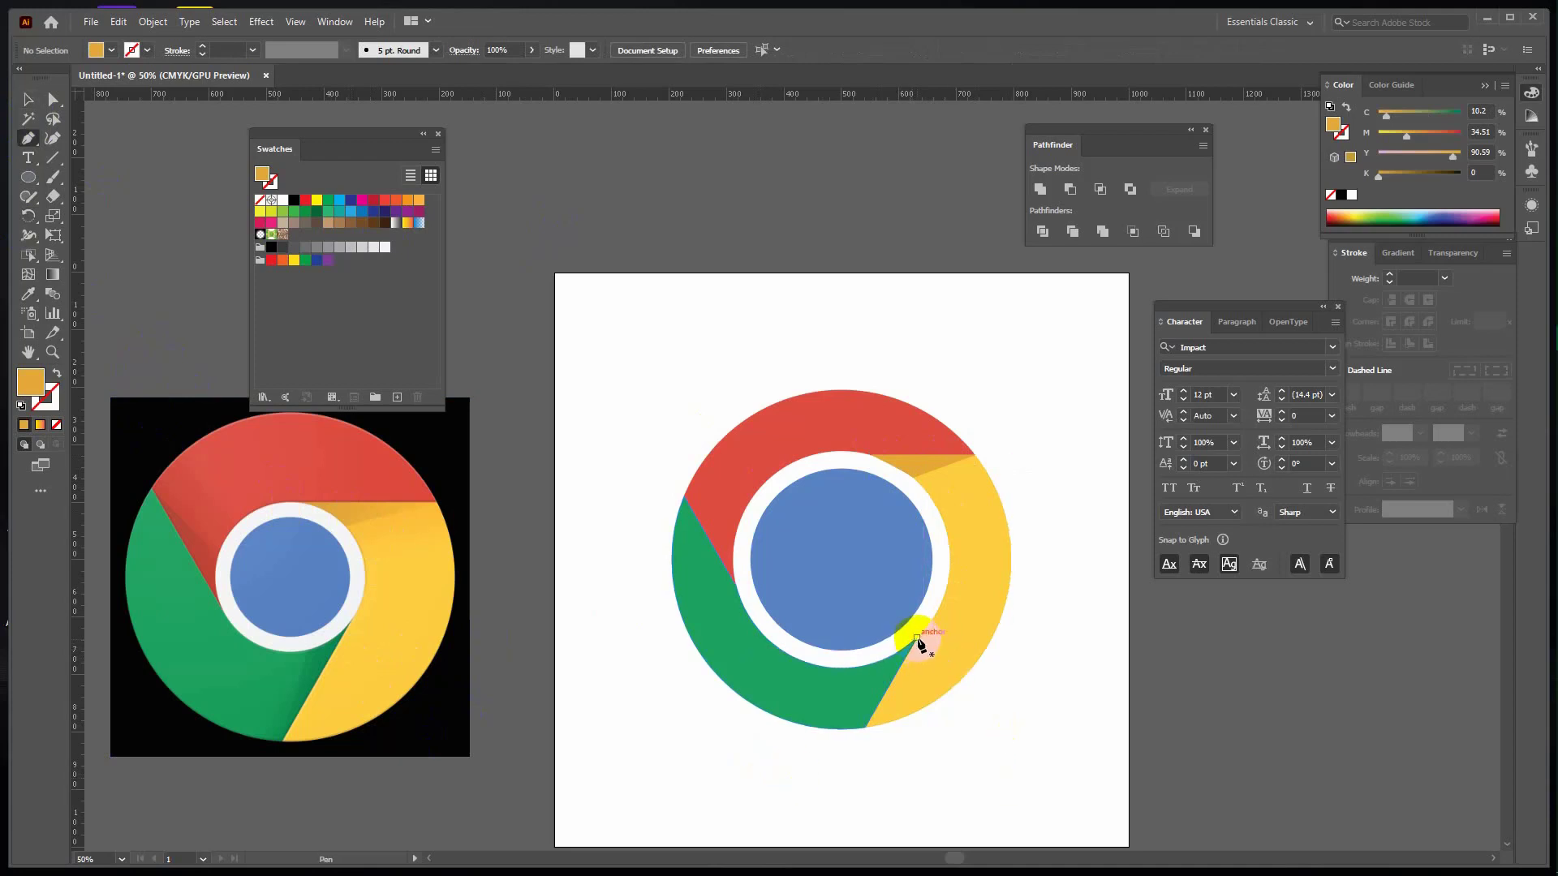
click(917, 639)
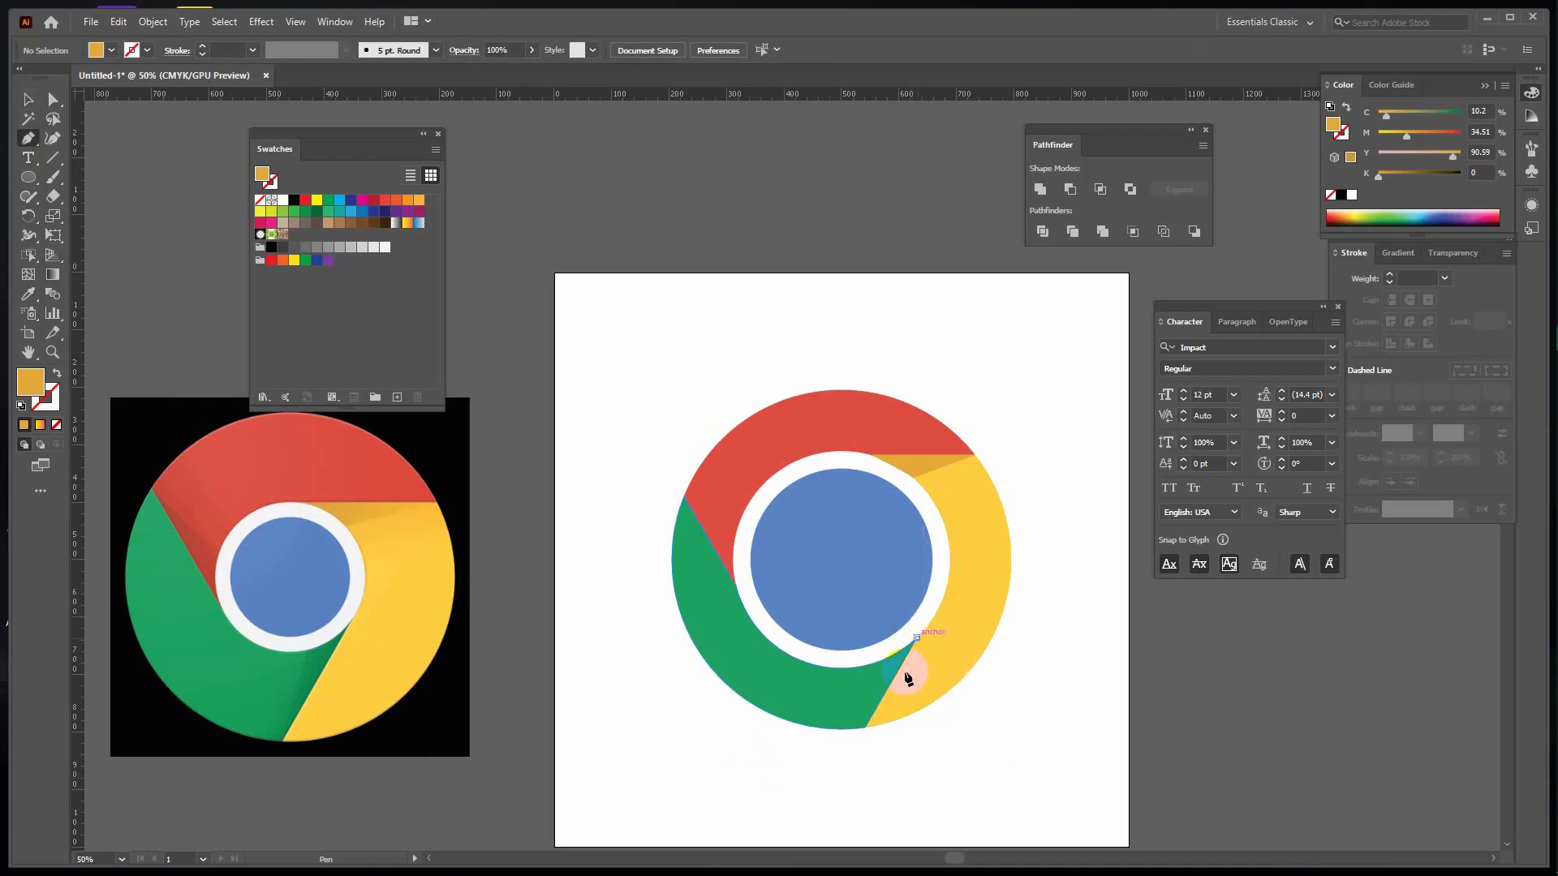
click(865, 728)
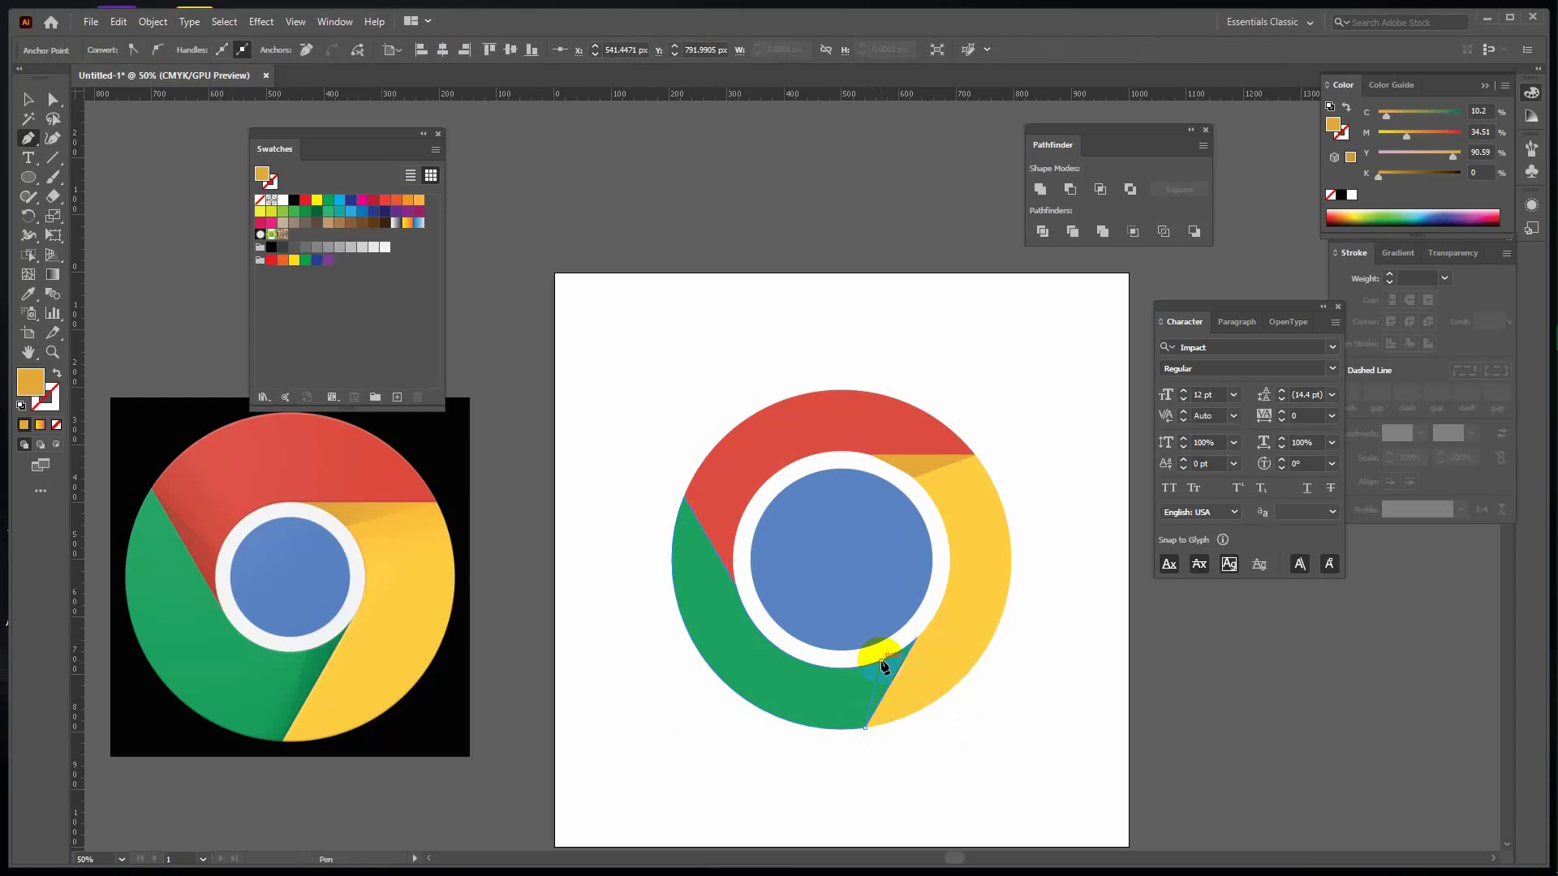
click(882, 661)
click(916, 640)
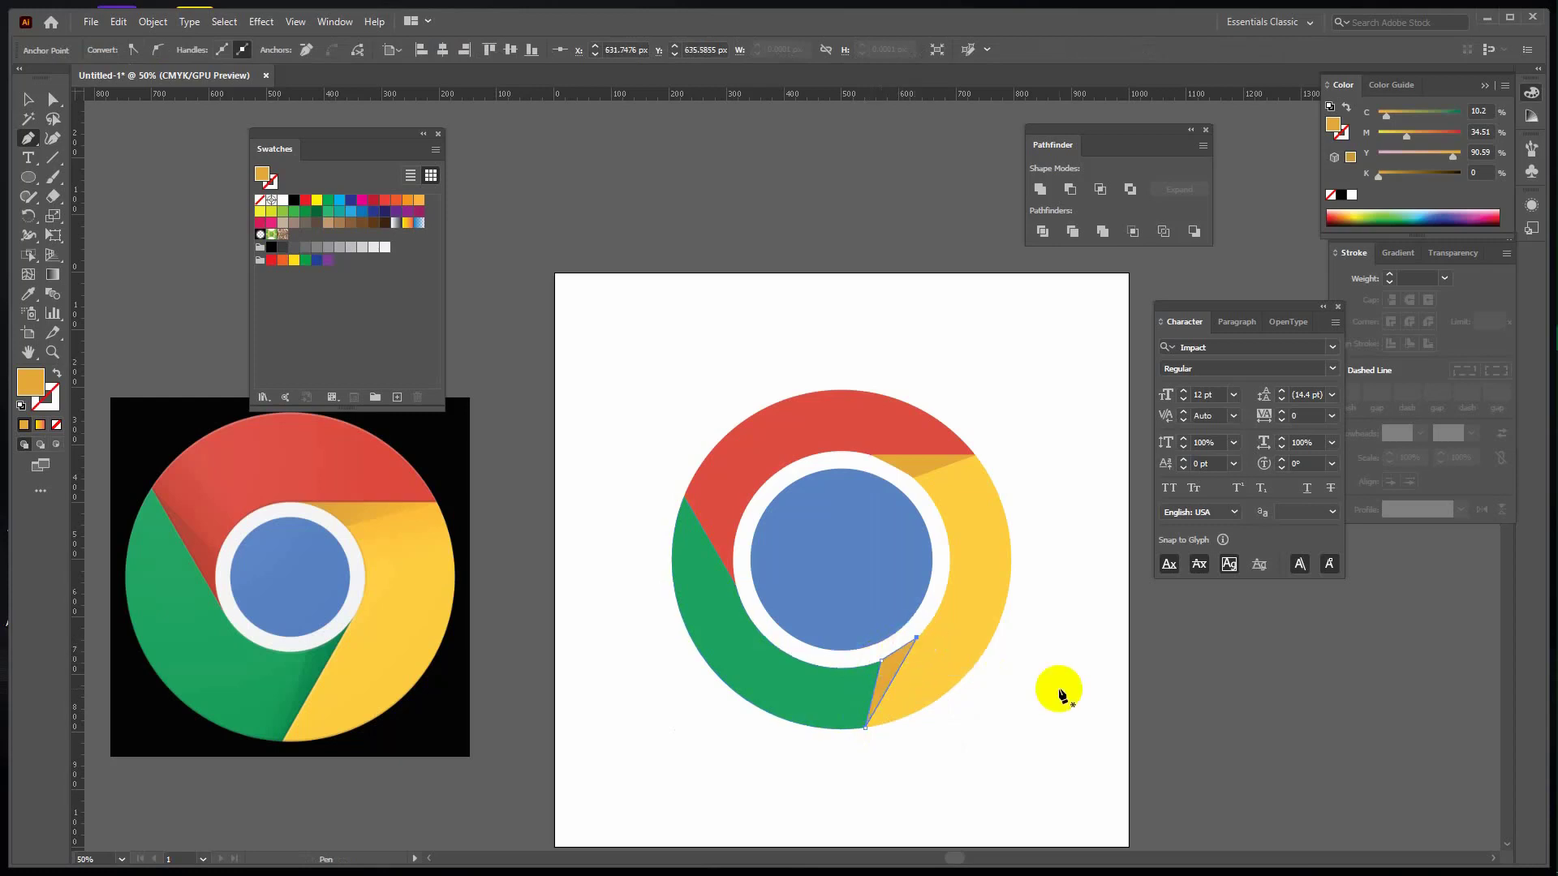
key(i)
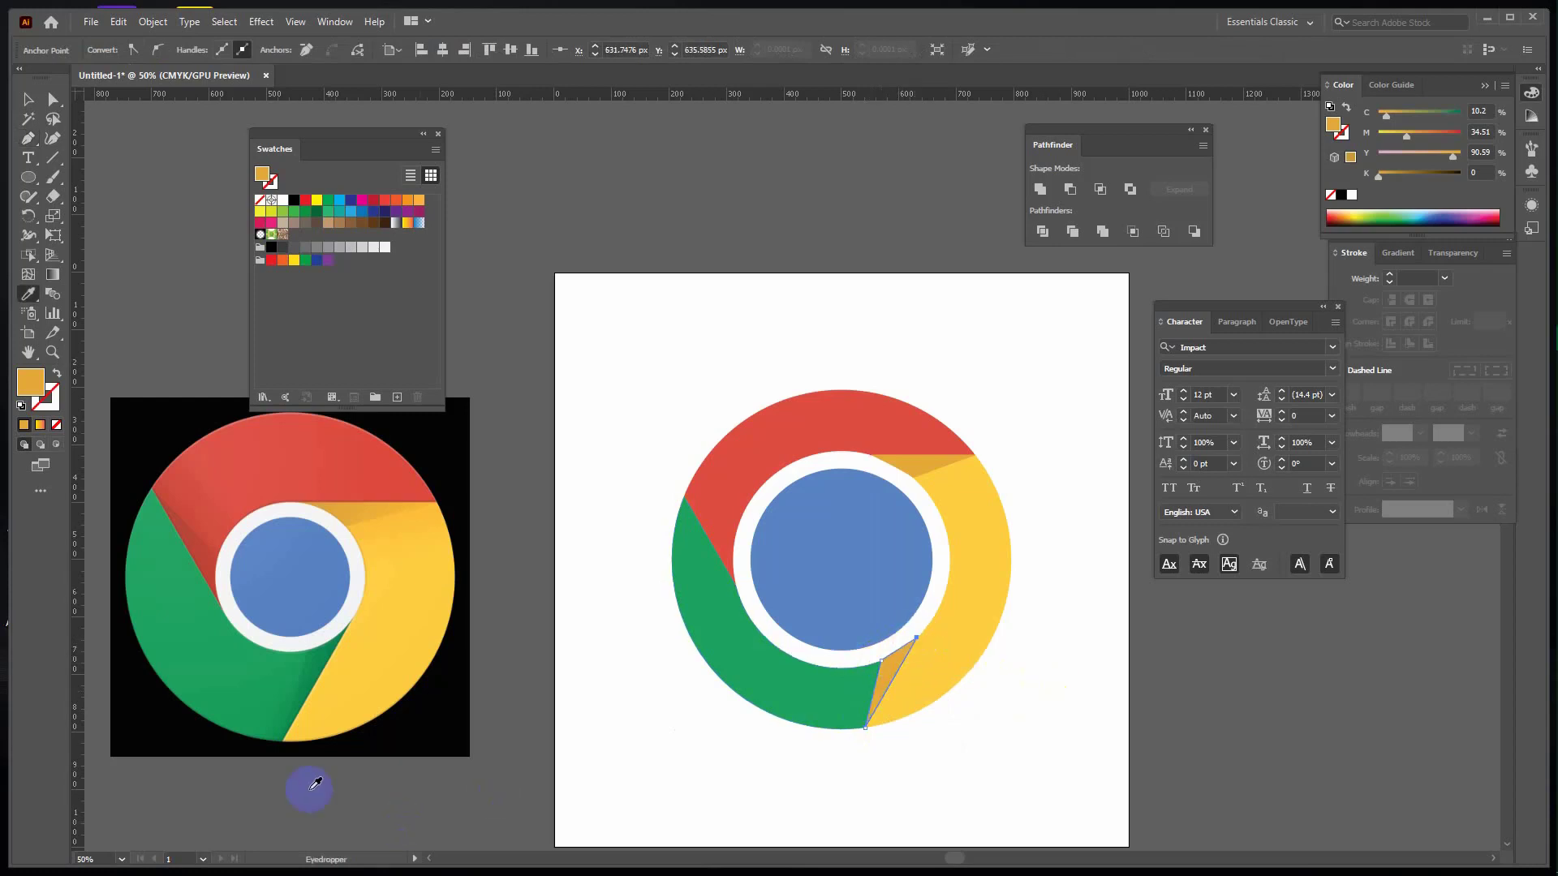
click(325, 655)
click(30, 100)
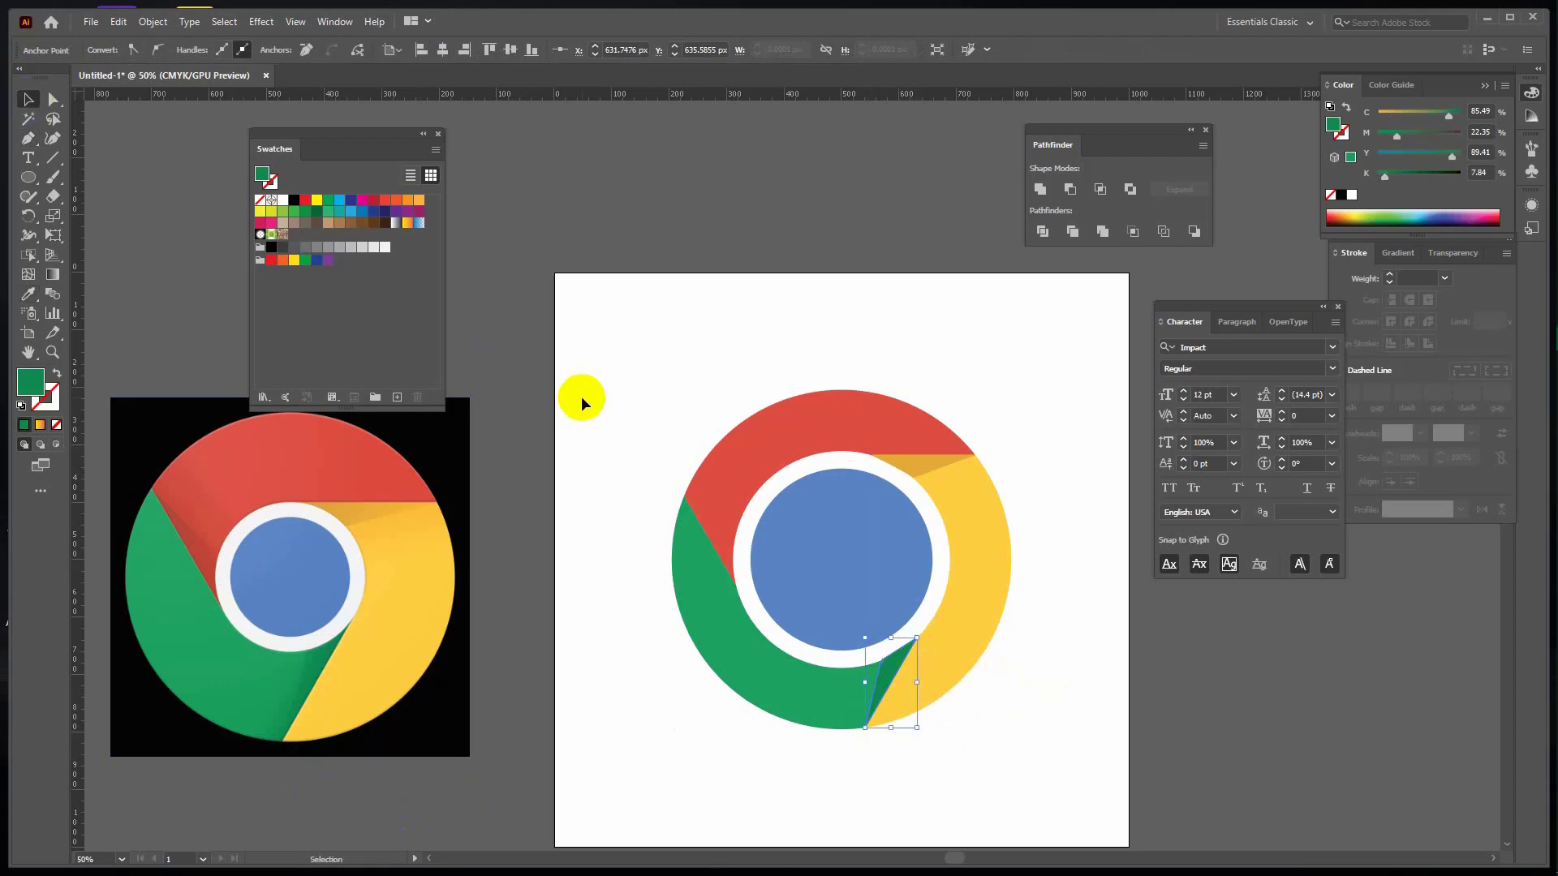
Draw a triangular shadow on the red segment along its edge with the green one and fill it with dark red from the reference.
key(p)
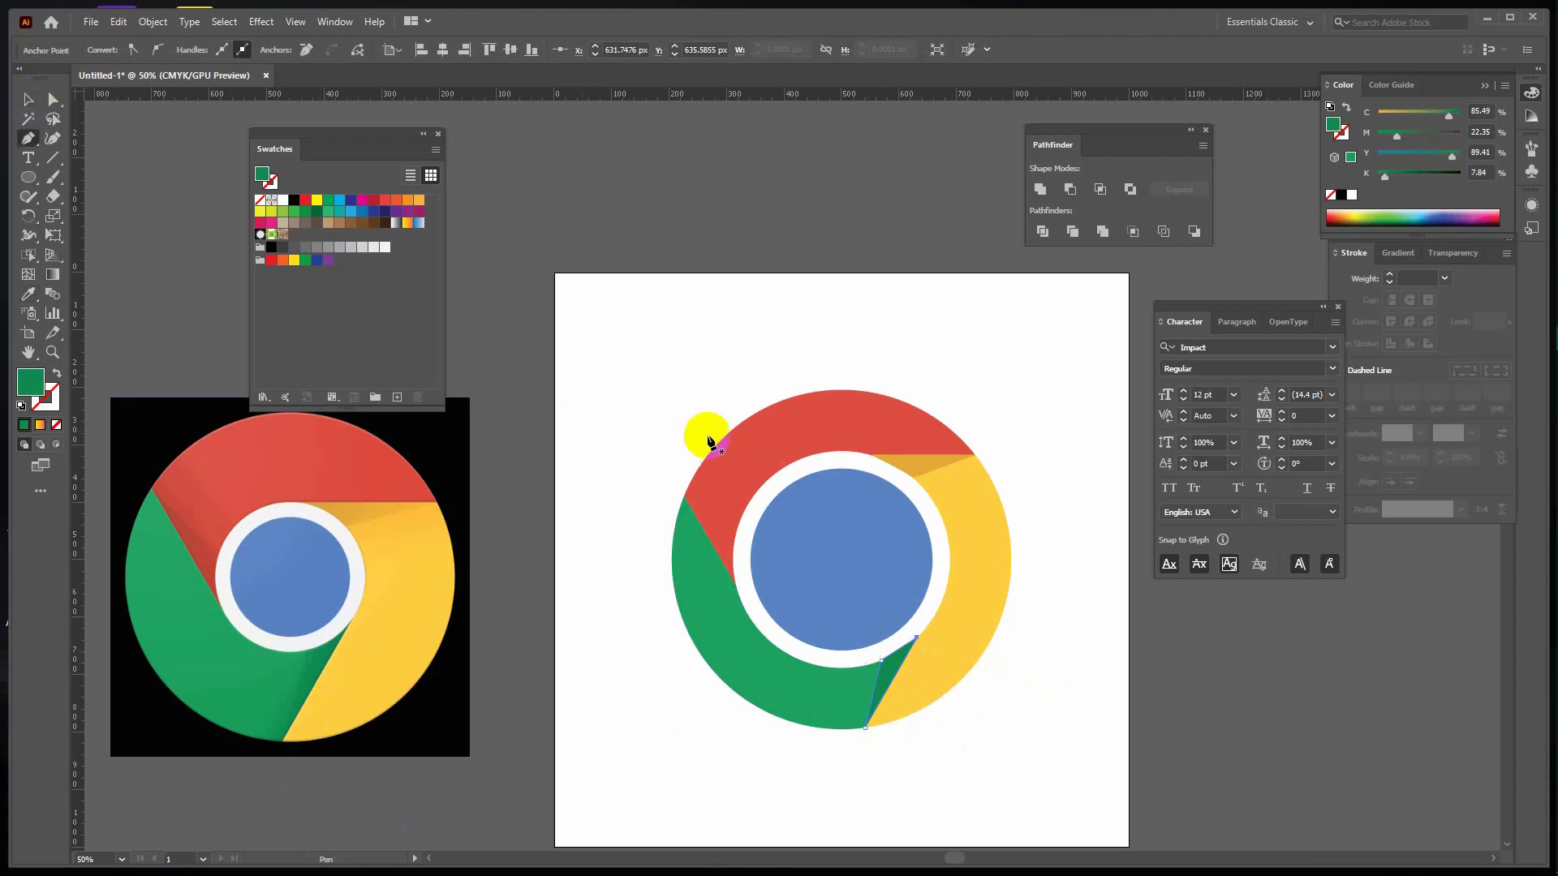
click(737, 587)
click(684, 497)
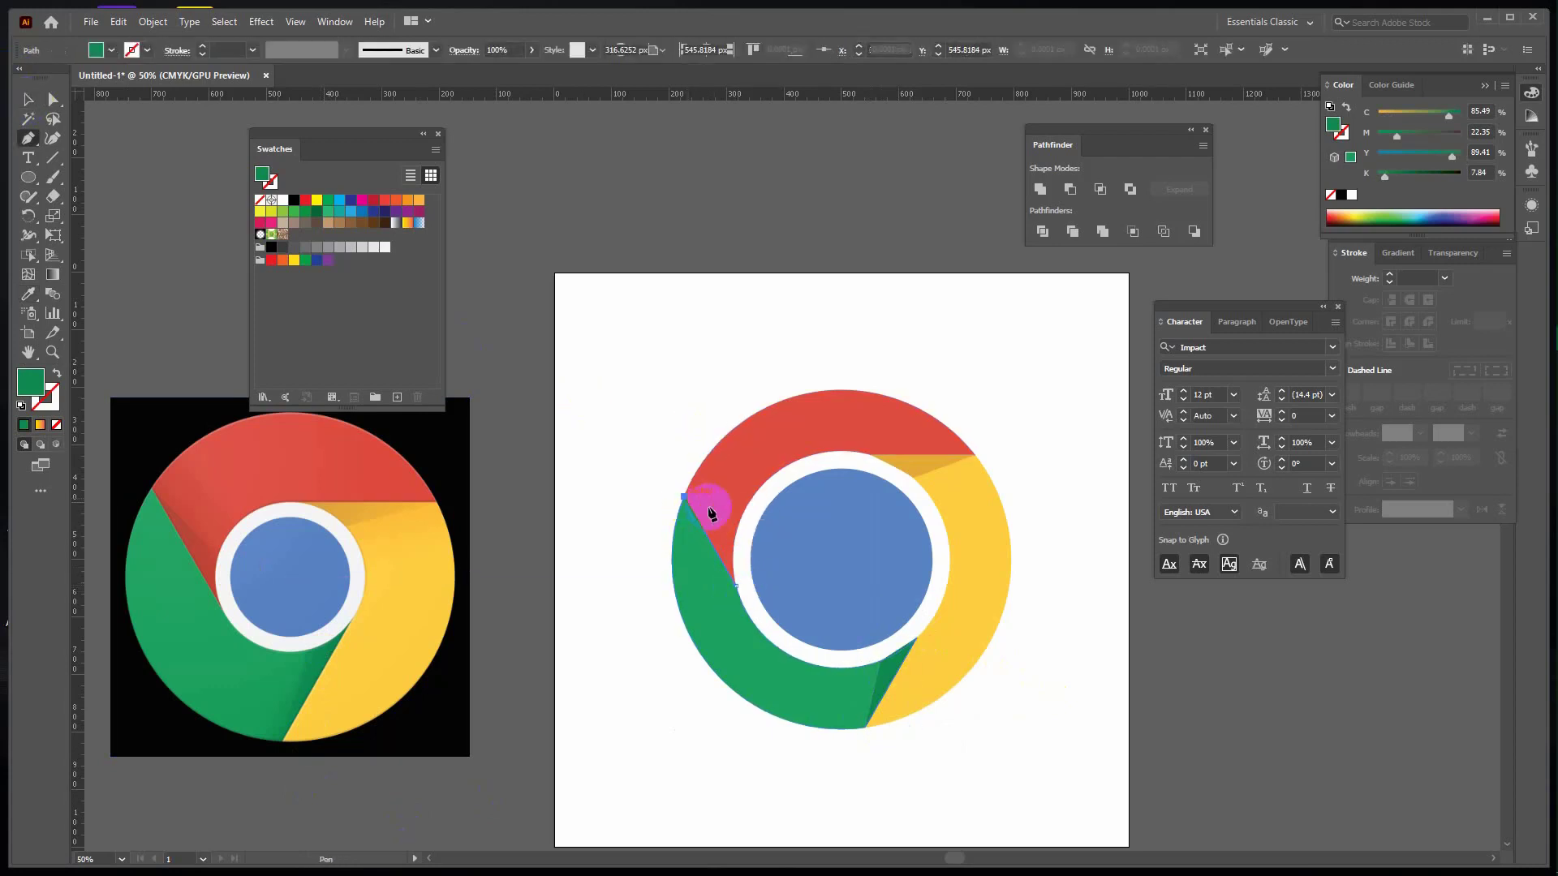
click(734, 548)
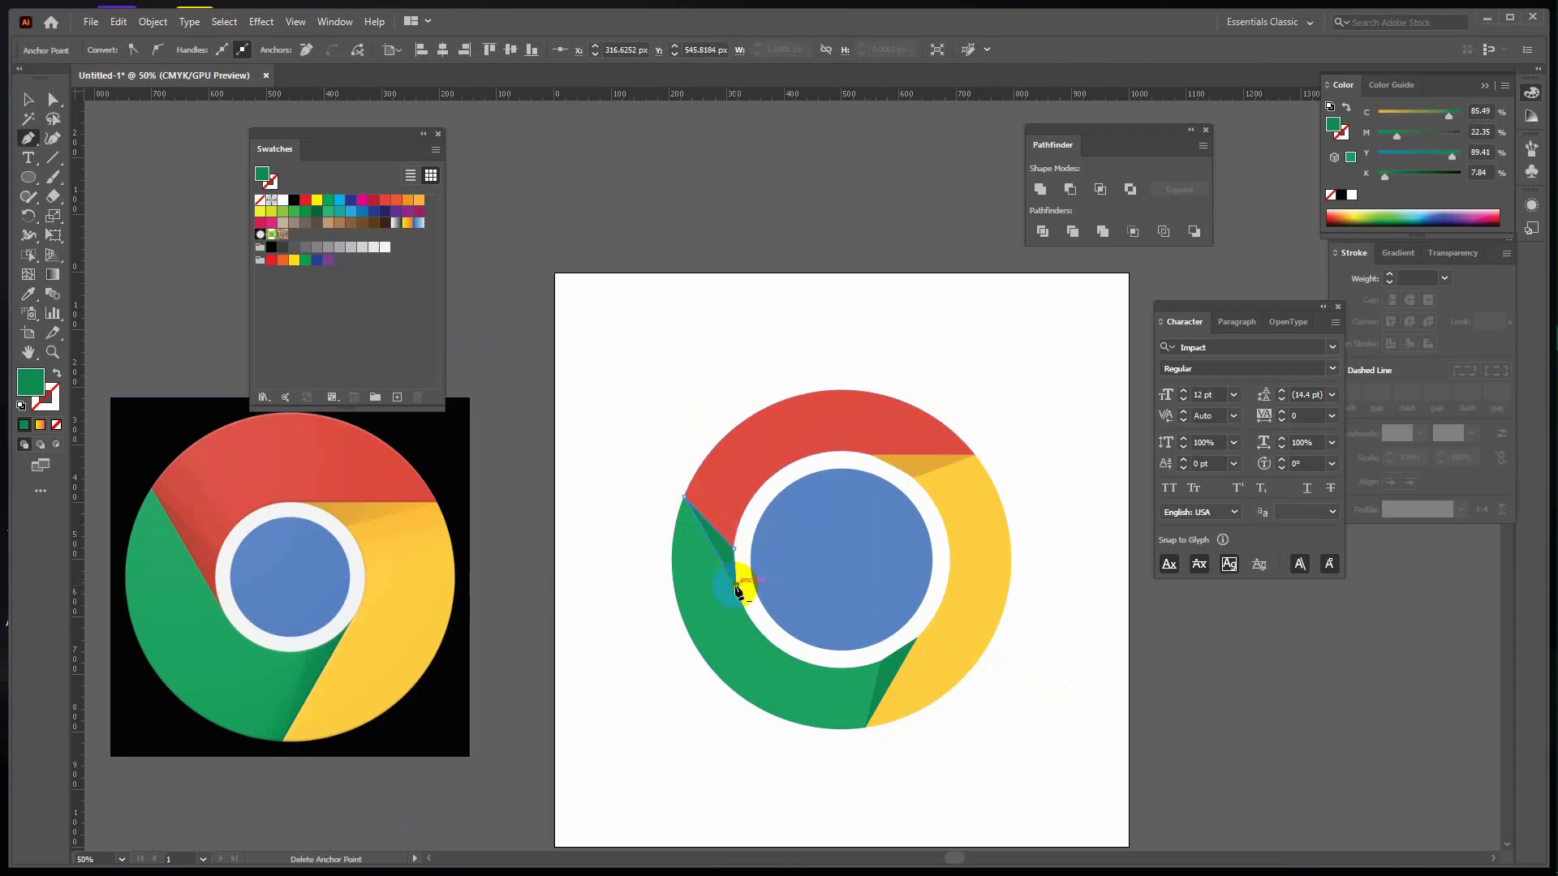
key(i)
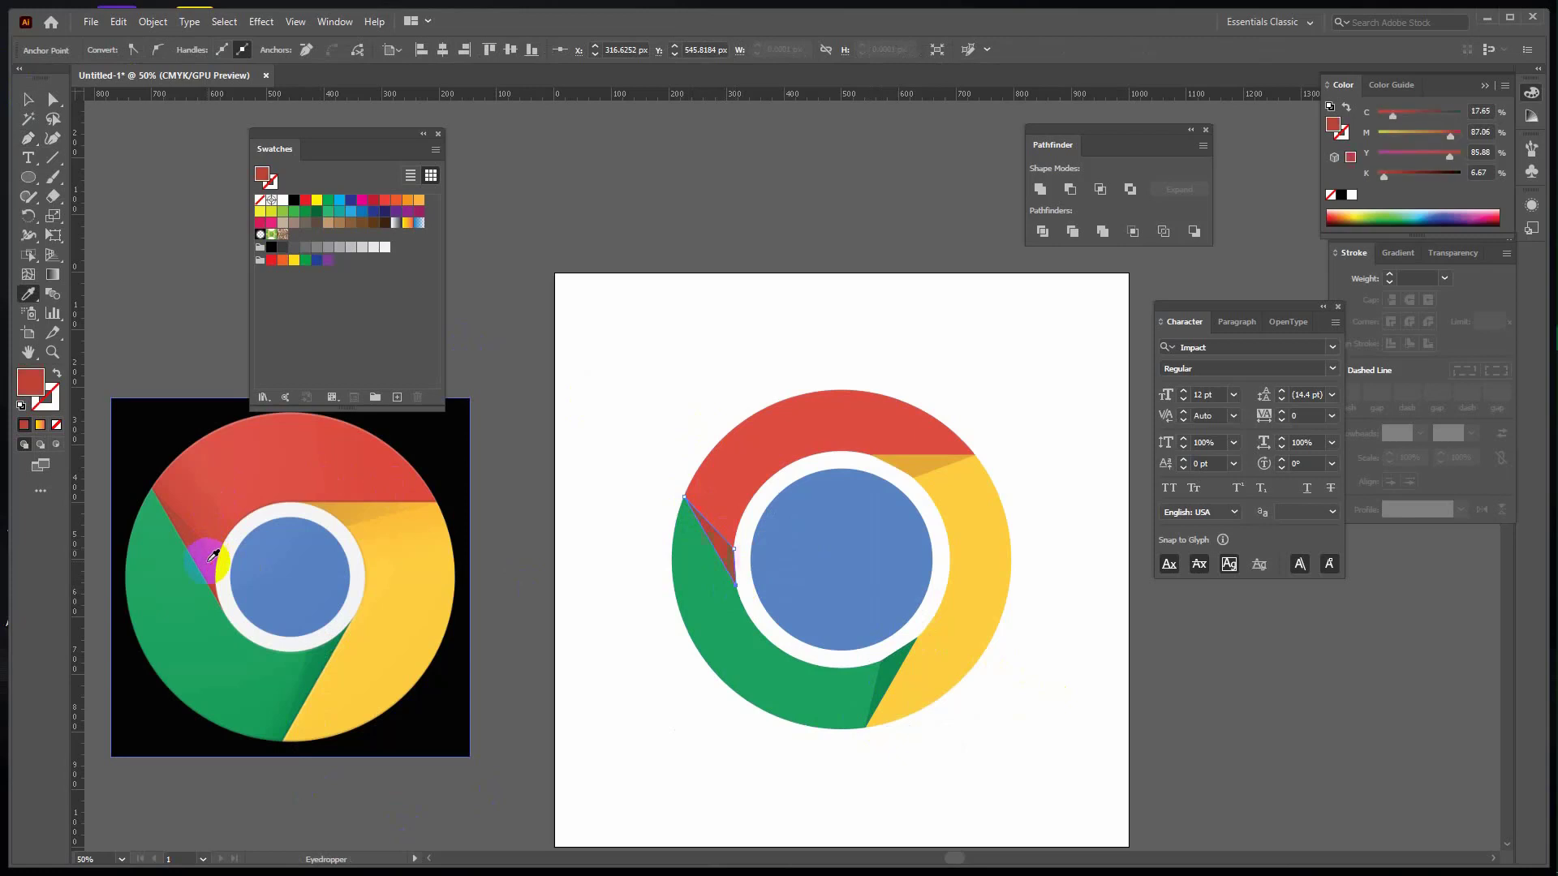
click(28, 99)
click(770, 299)
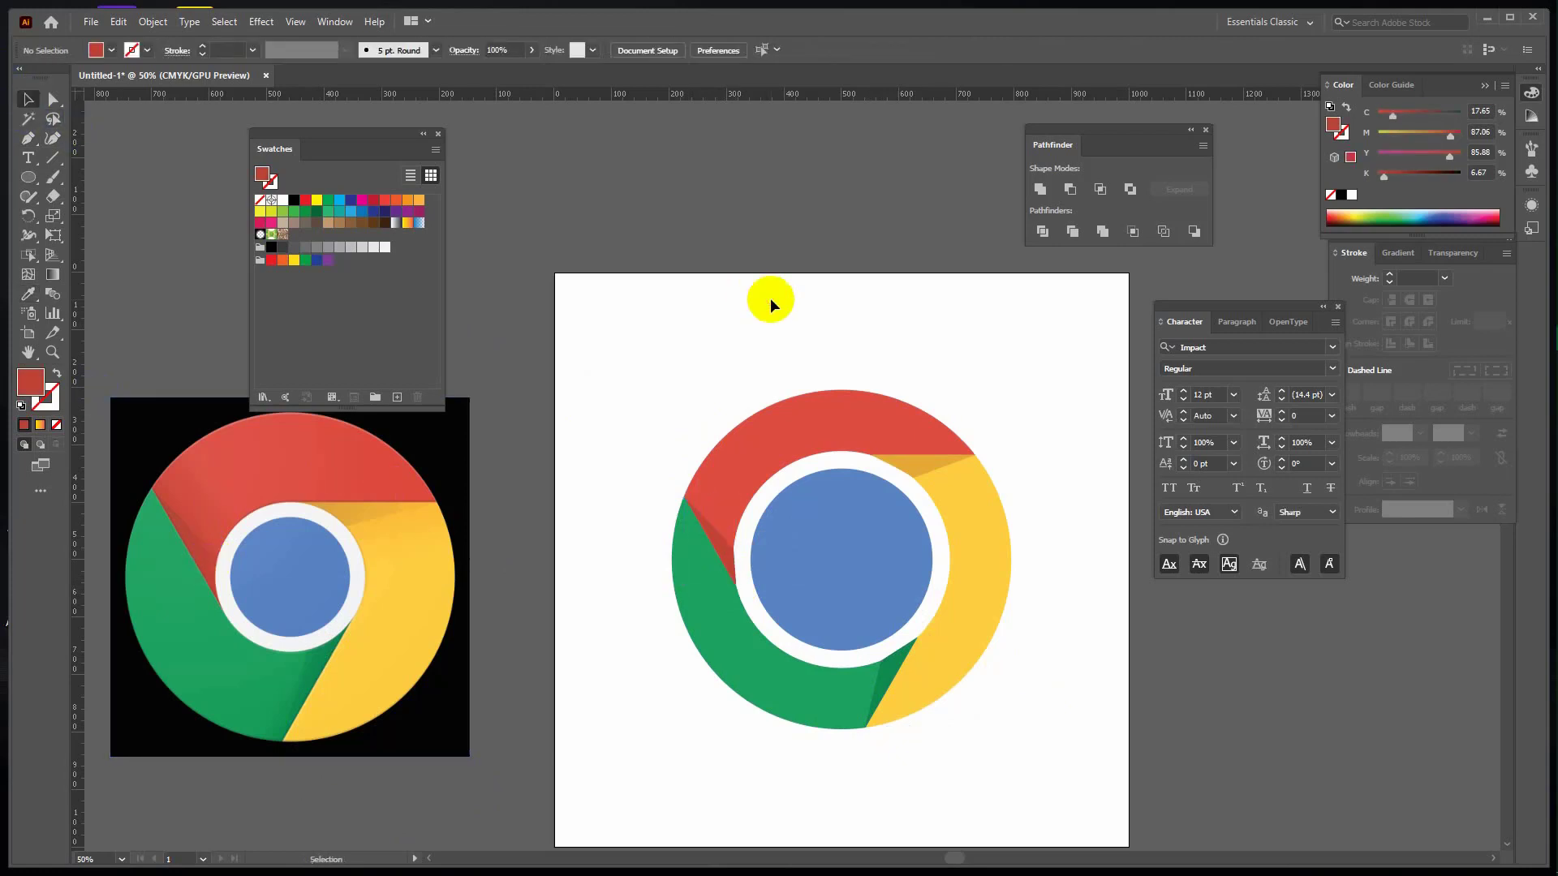
Lower the opacity of the green, red and yellow shadow triangles to 50%.
drag(571, 369, 1092, 787)
click(887, 667)
shift+click(731, 539)
shift+click(915, 470)
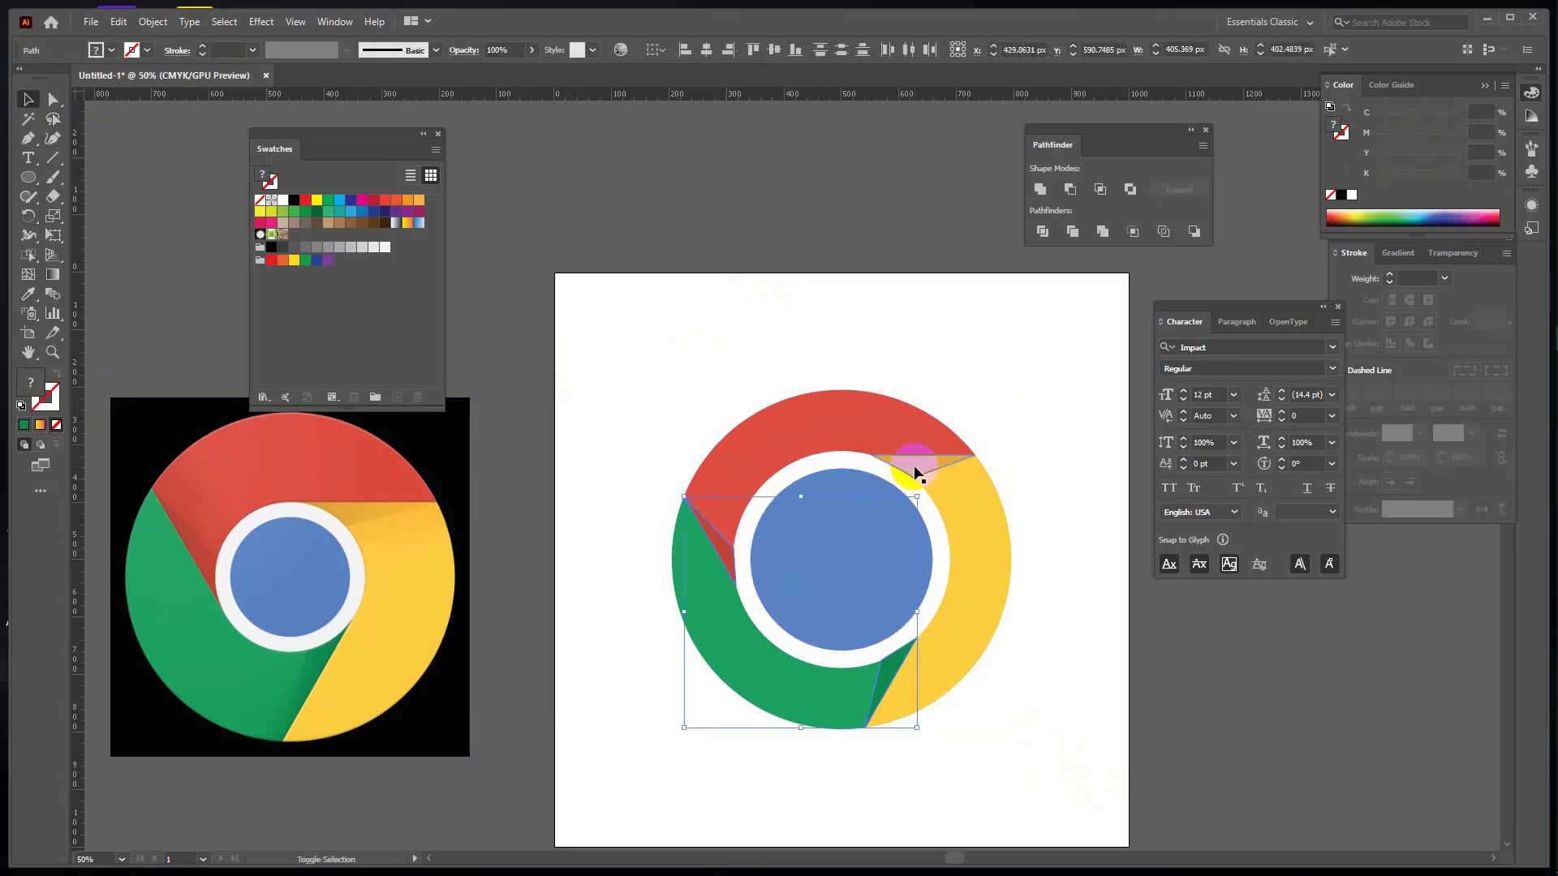
click(529, 53)
drag(529, 70, 499, 69)
click(641, 179)
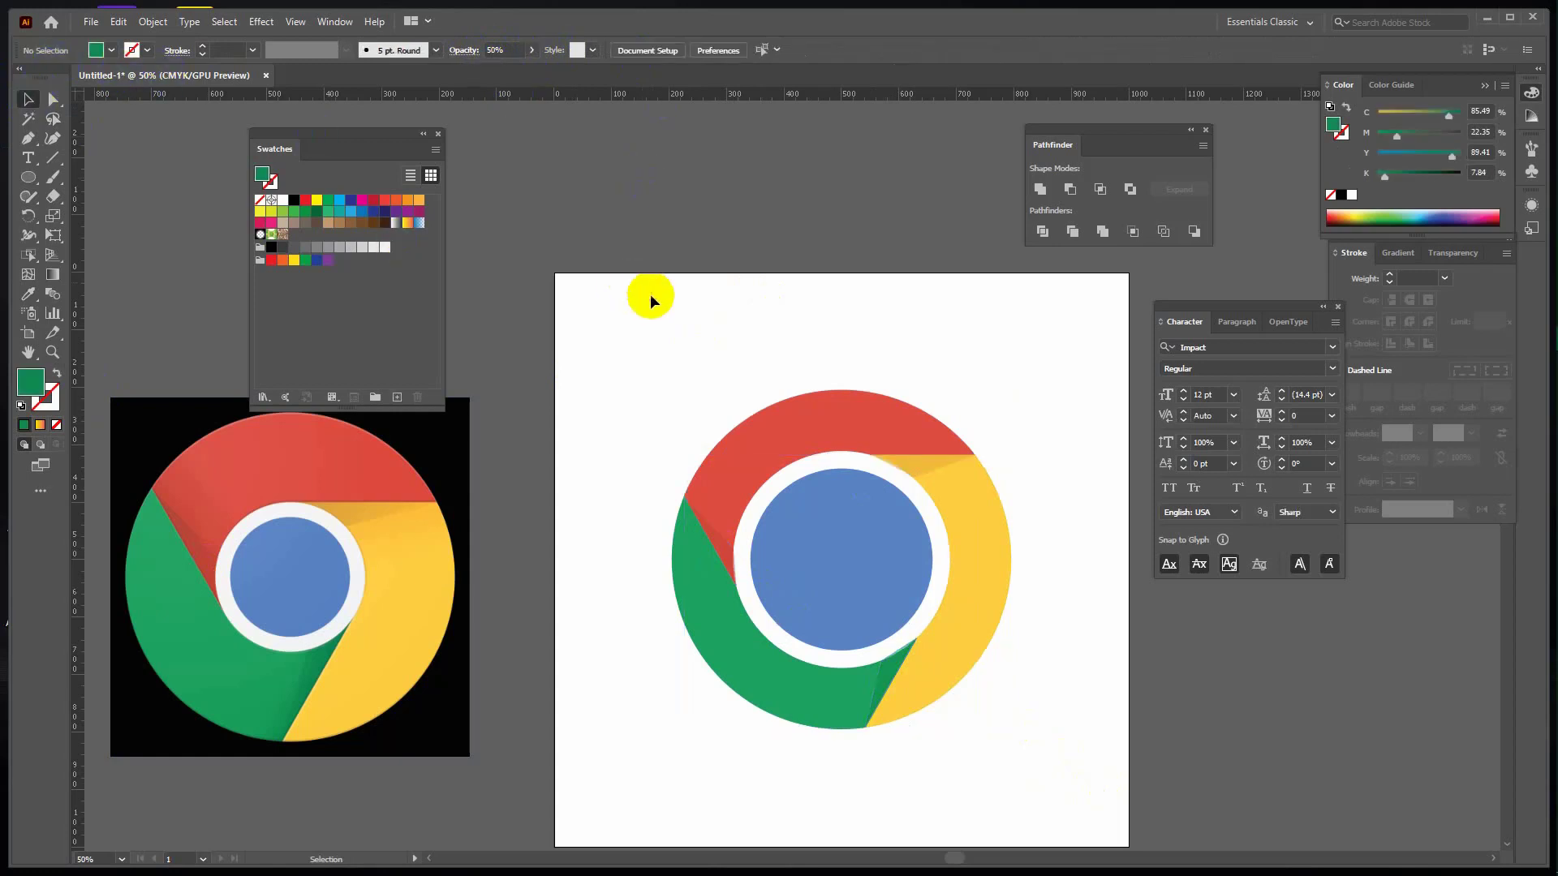
Delete the whole finished logo from the artboard, leaving the reference image in place.
drag(556, 338, 1037, 805)
click(1084, 773)
drag(607, 364, 1042, 791)
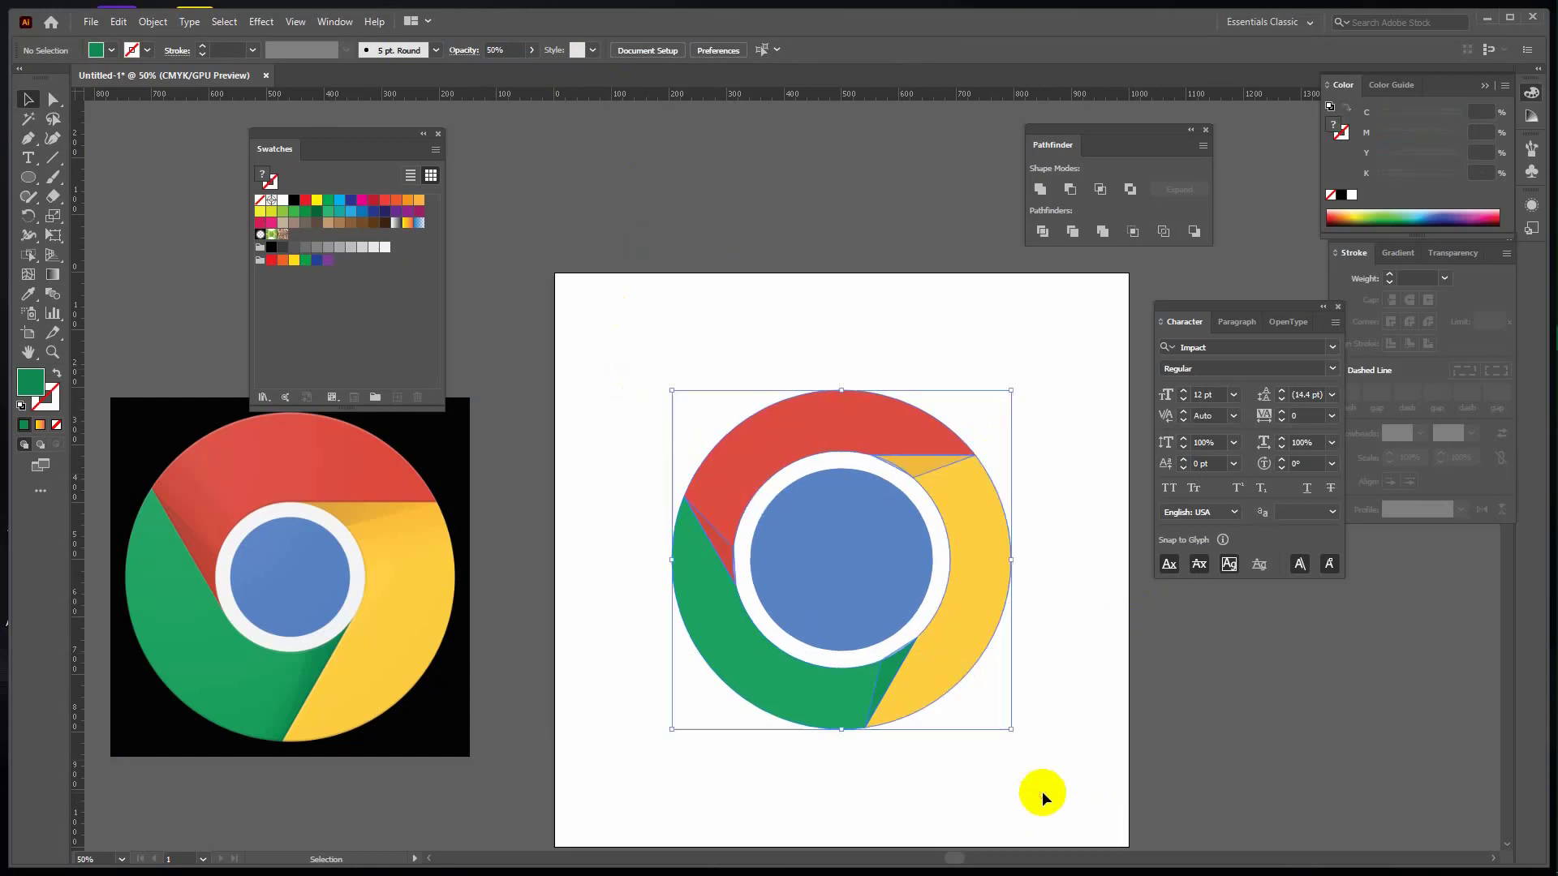
key(Delete)
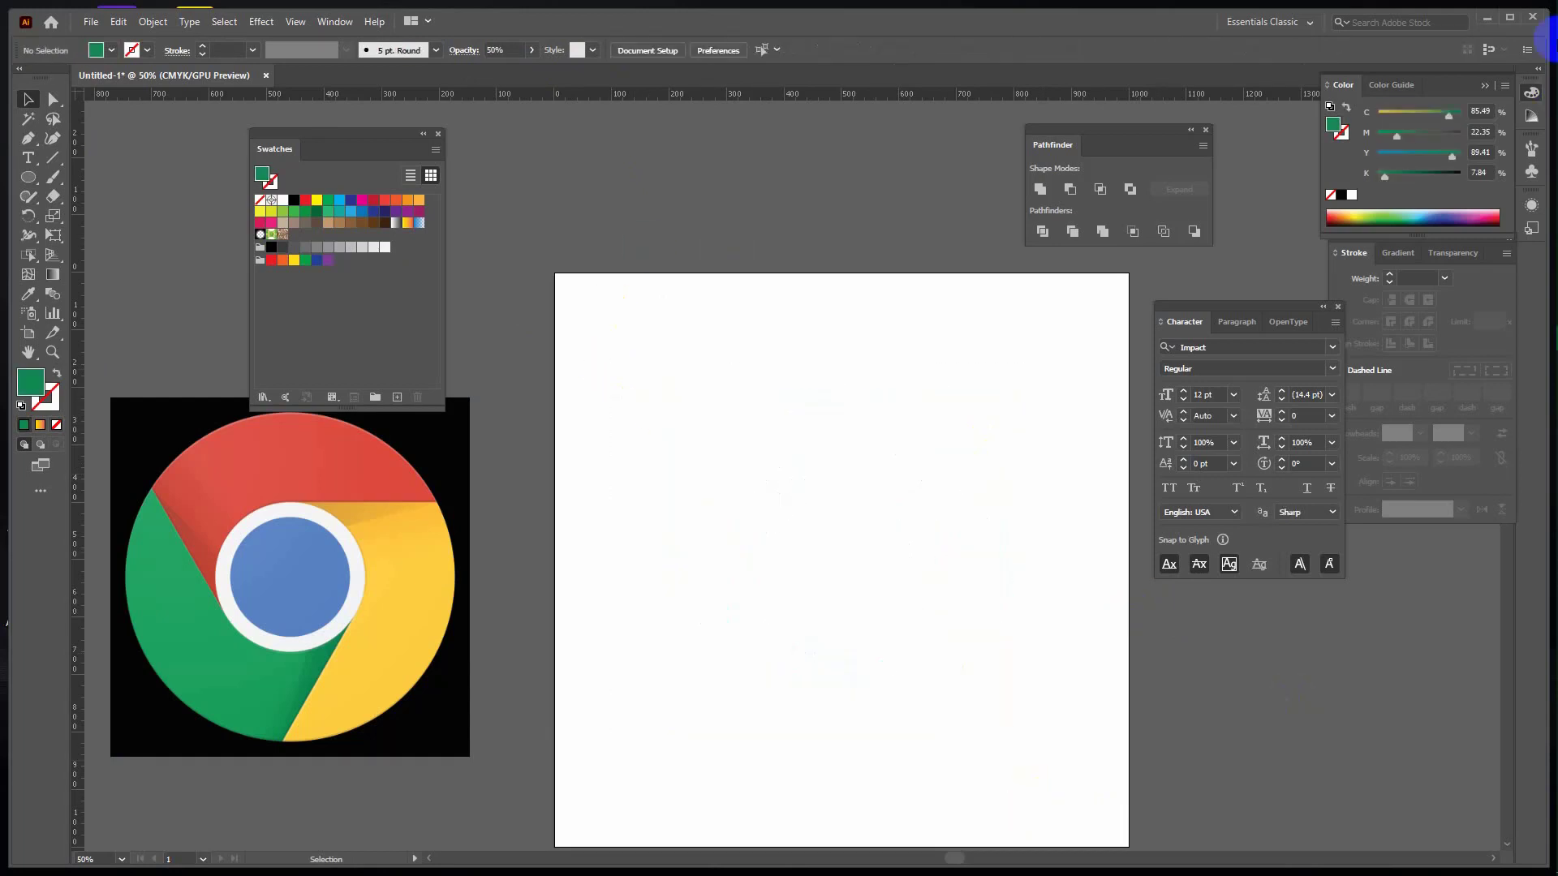
Switch to Chrome and replace the chrome logo search with a Google search for "google drive logo".
mouse_move(1548, 218)
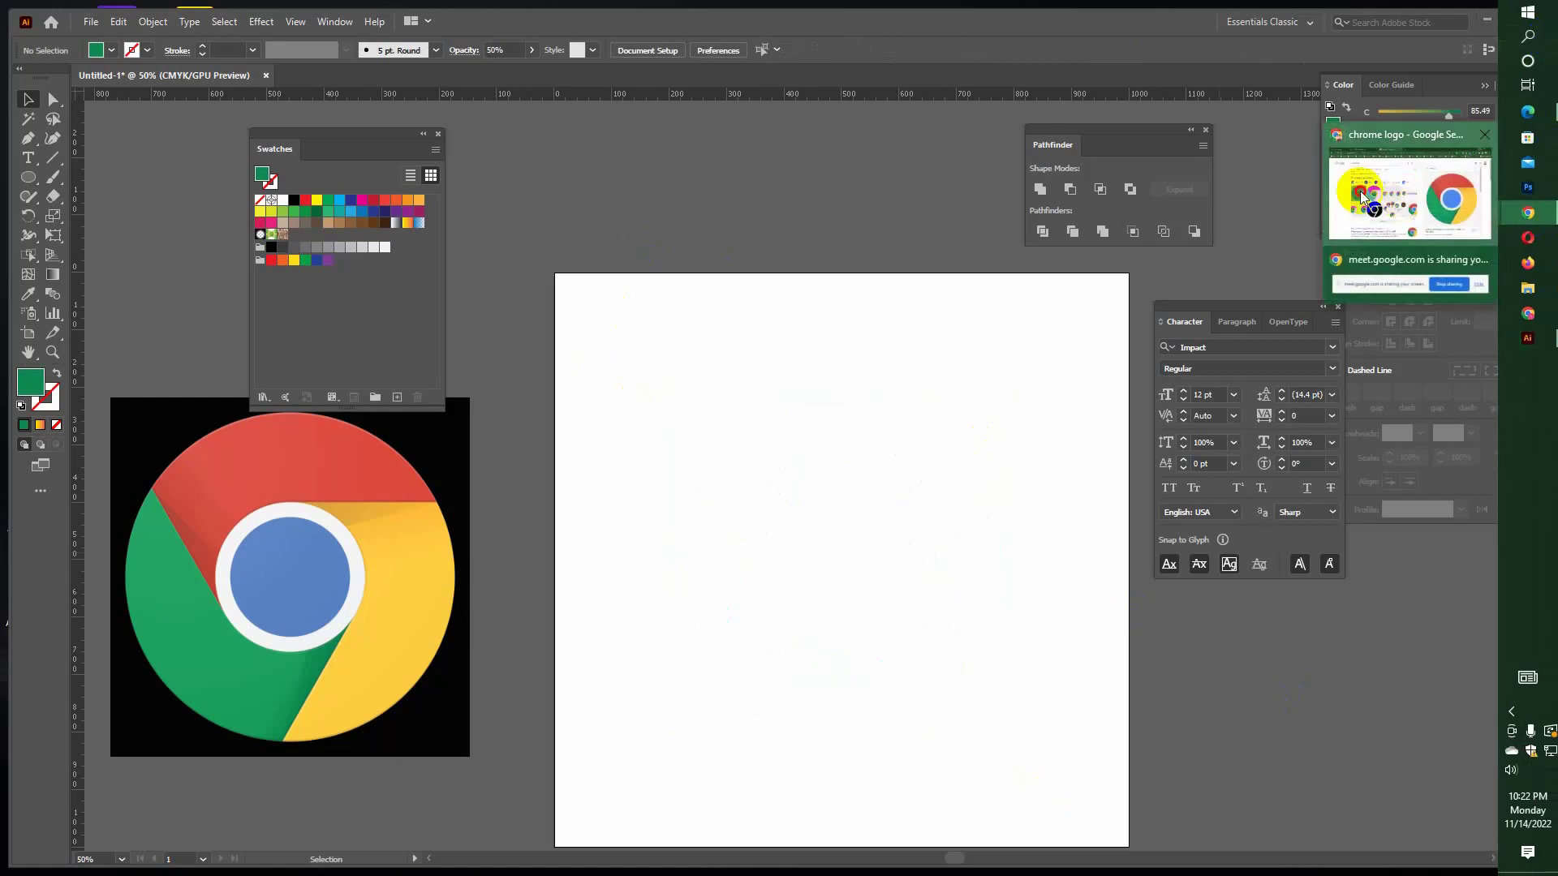
click(1420, 198)
drag(337, 150, 124, 133)
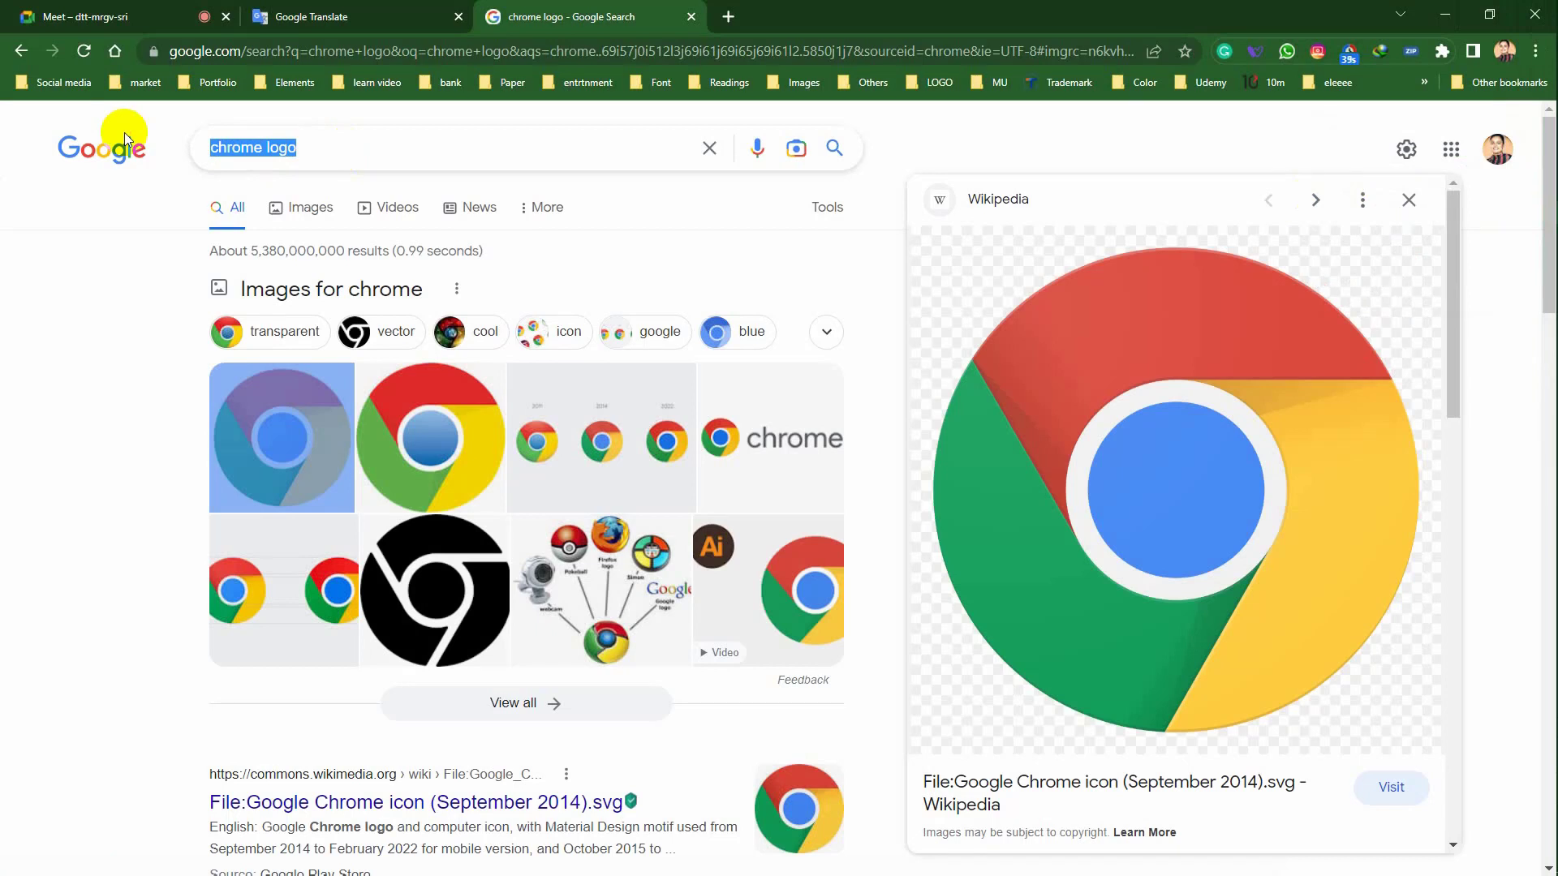
text(gg)
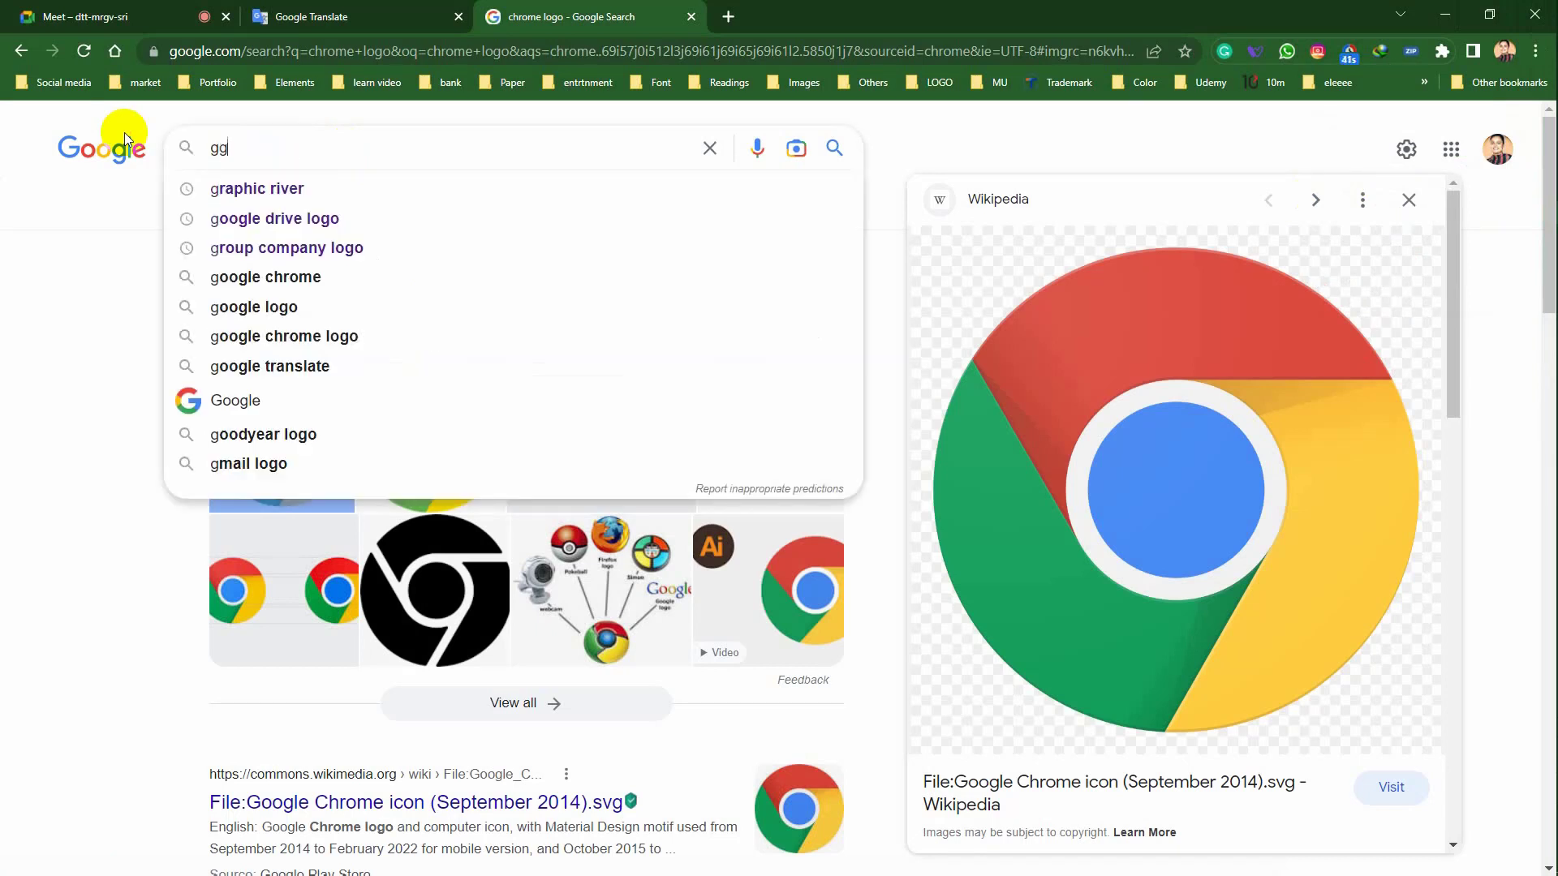
key(BackSpace)
text(oogle)
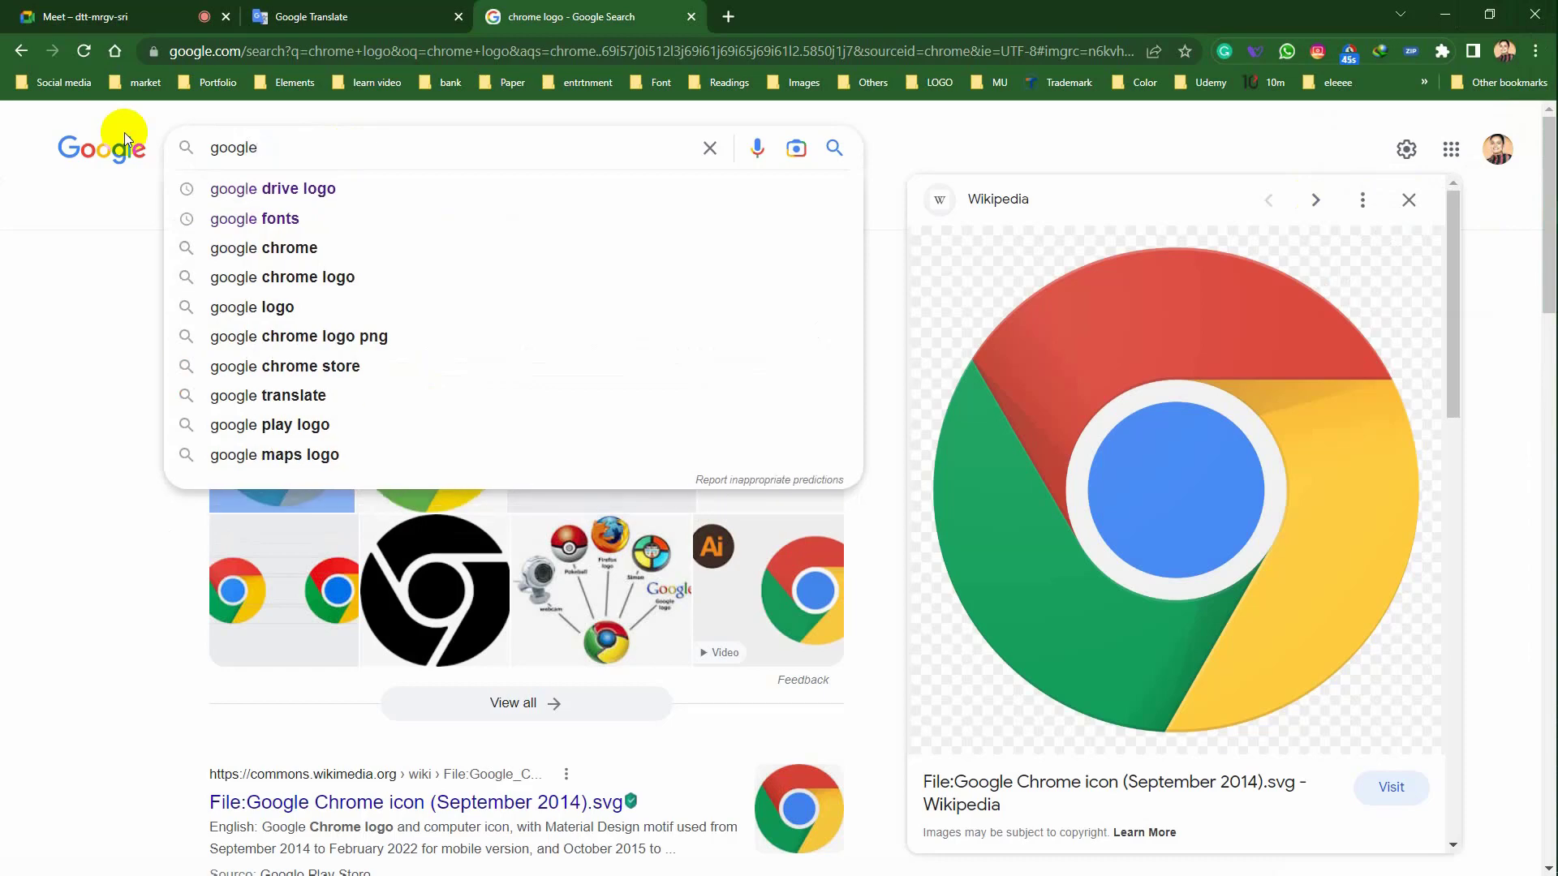
click(291, 185)
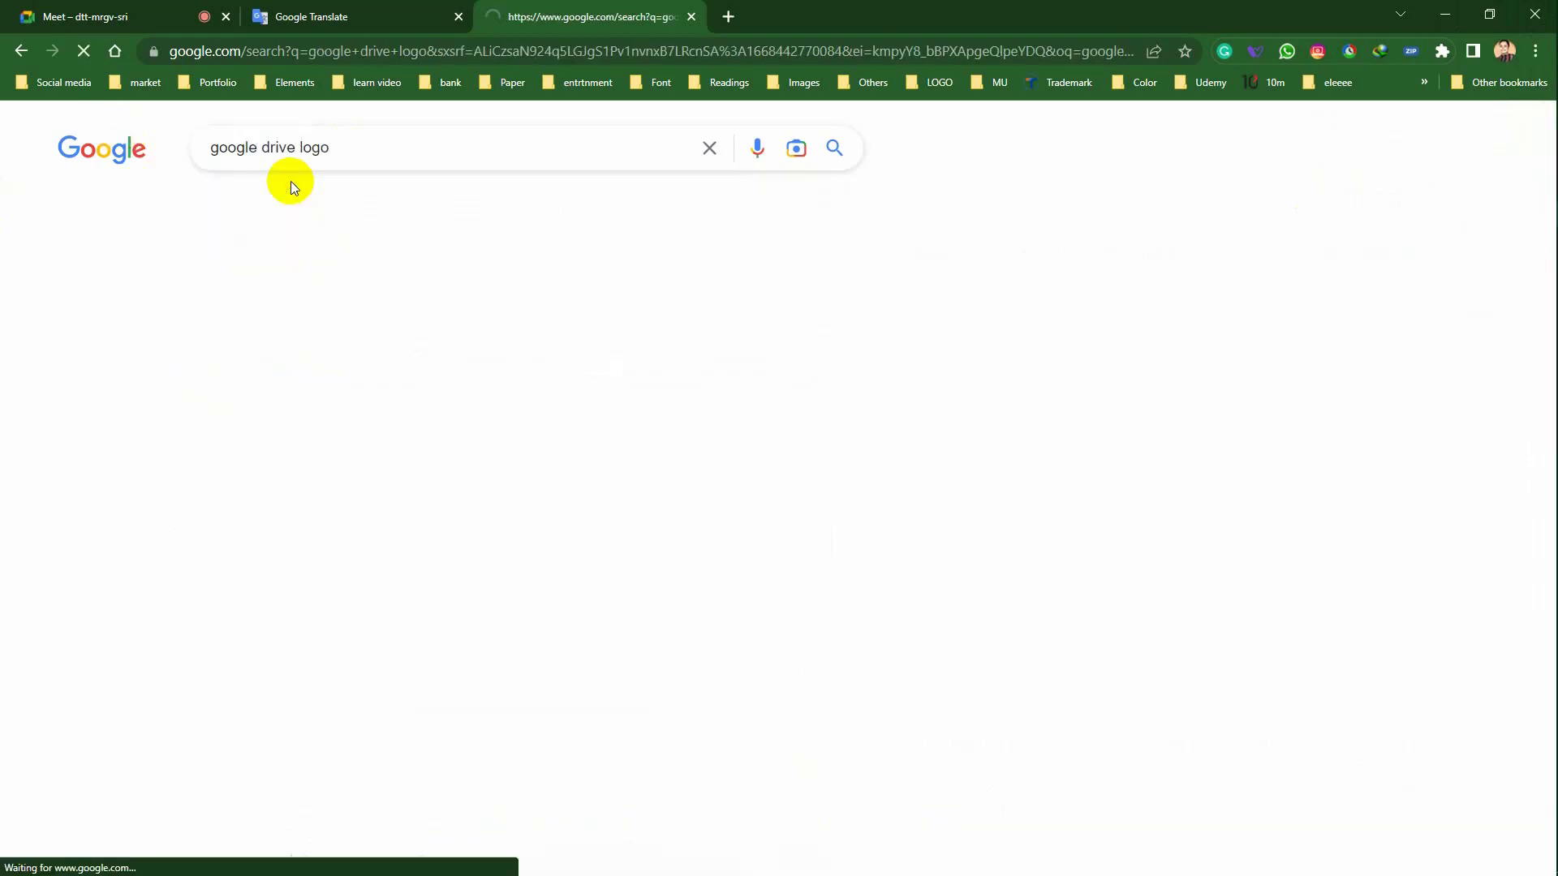
Open the Wikimedia Commons Google Drive logo from the image results and copy the image.
click(297, 444)
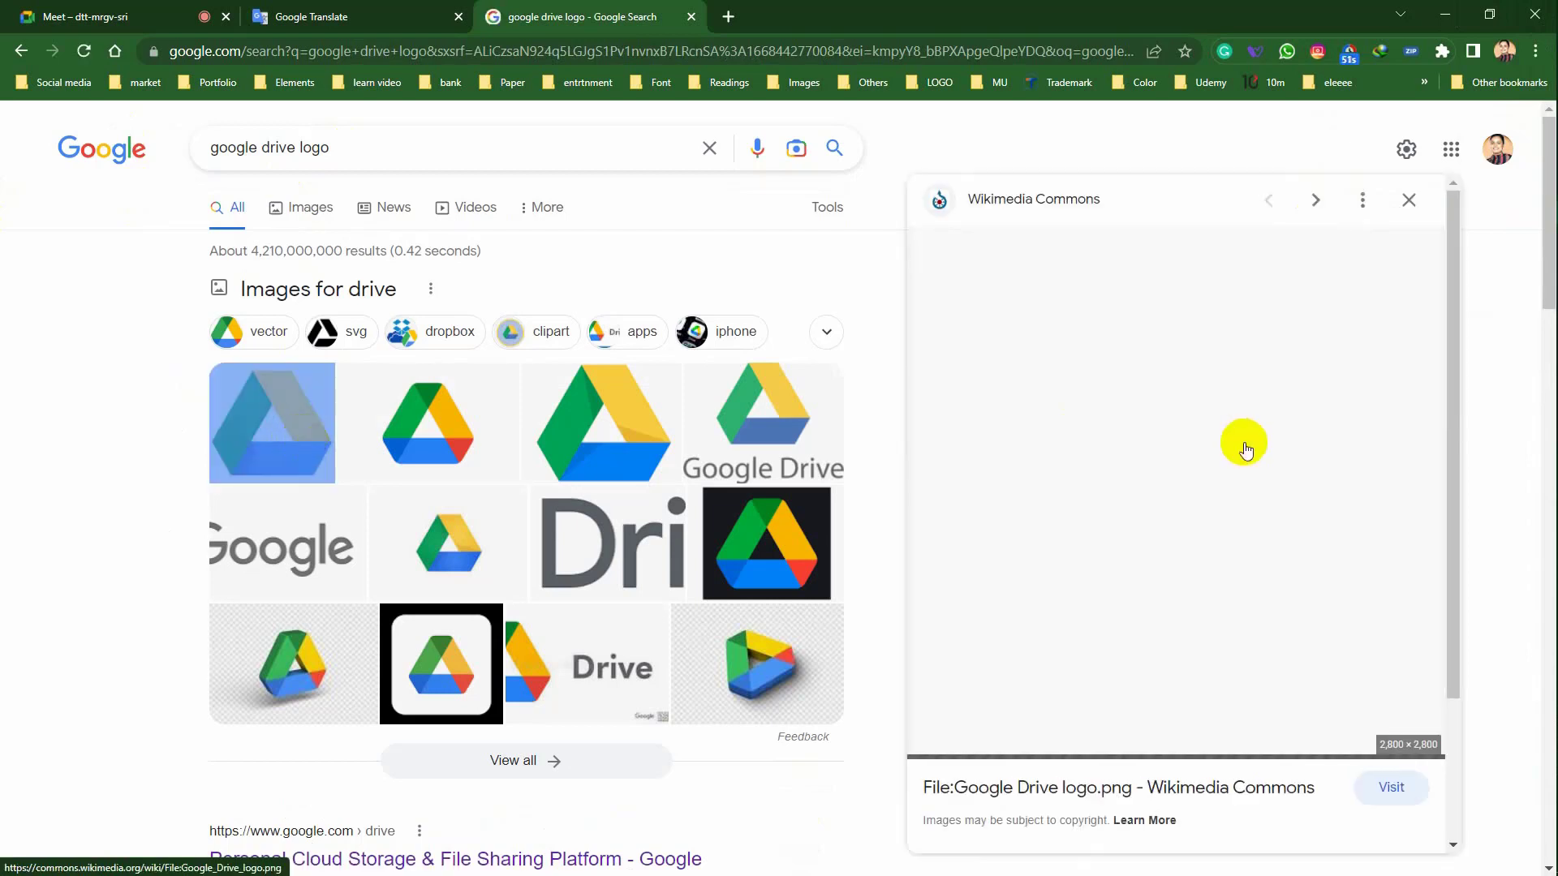
click(1247, 449)
right_click(1220, 396)
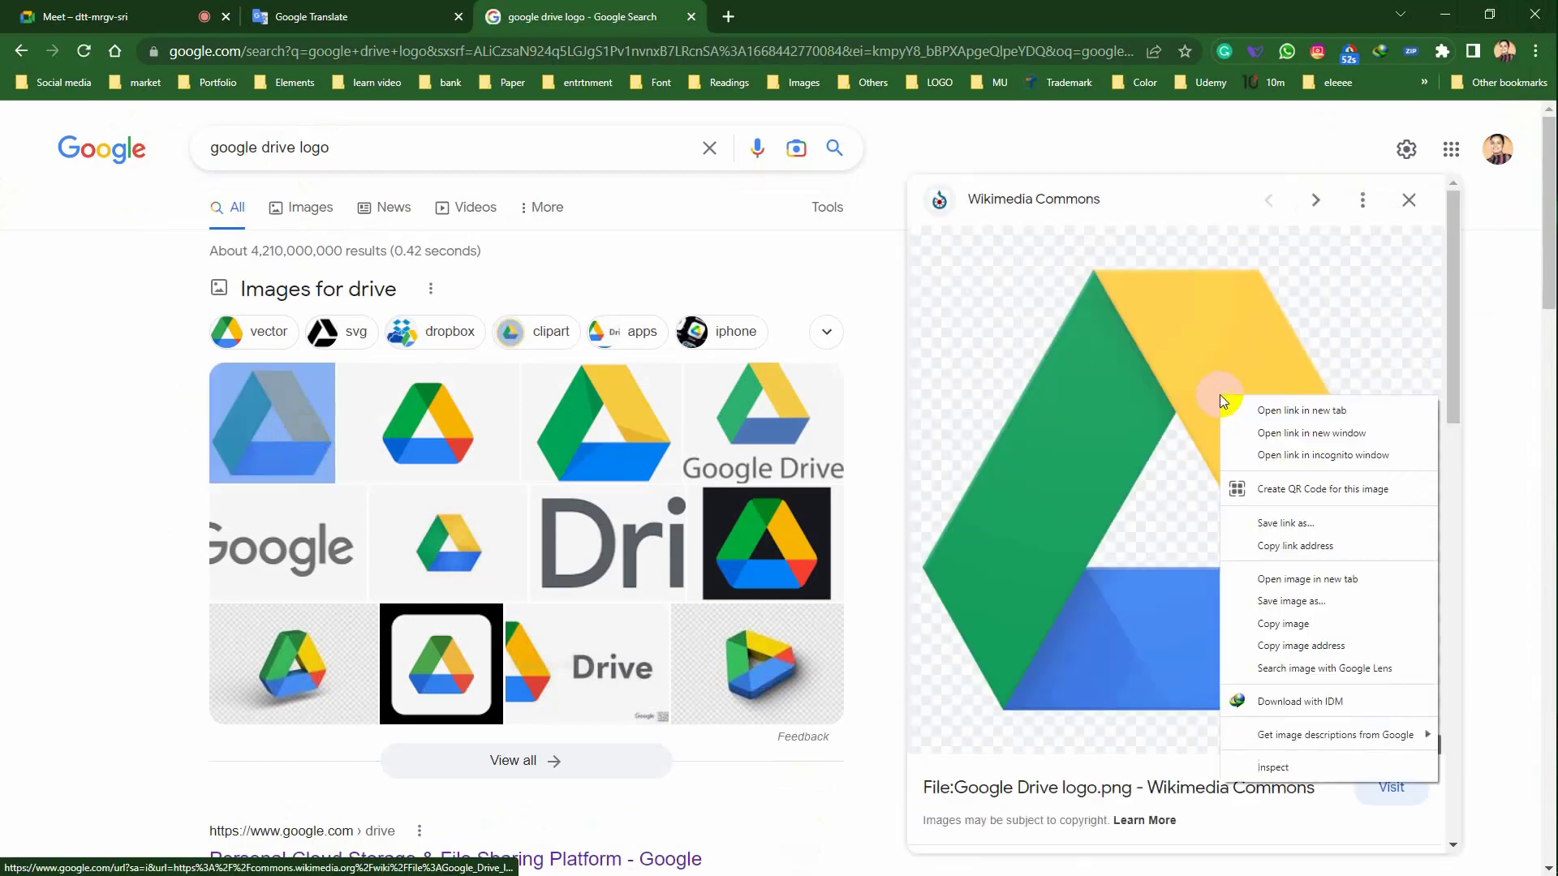
click(1321, 620)
Paste the copied Drive logo into the Illustrator document, scale it down and place it over the artboard's upper edge as a reference.
click(1433, 29)
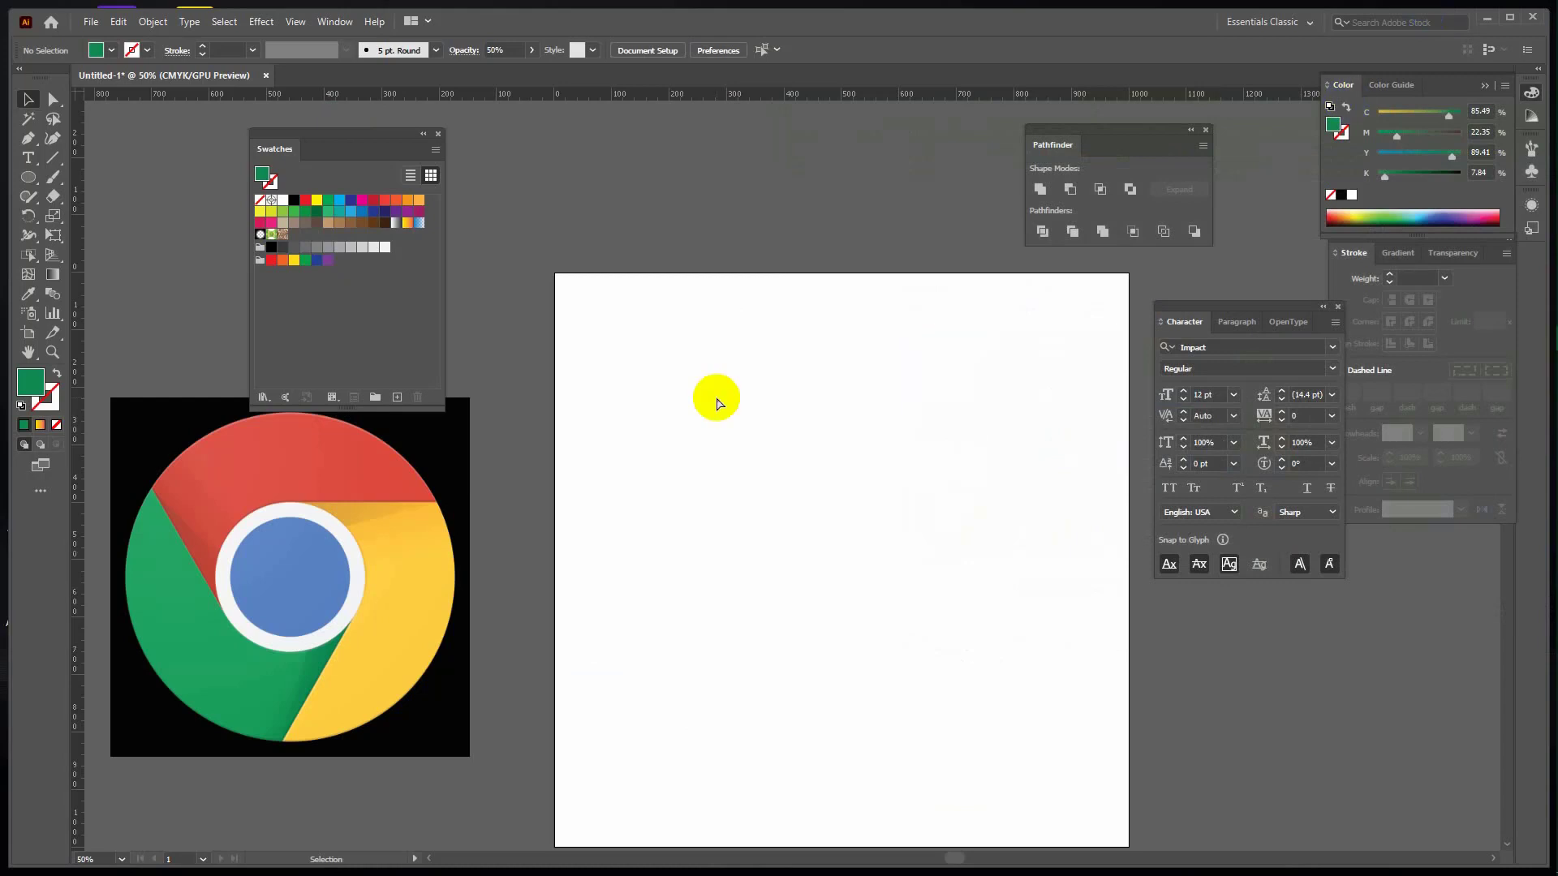
key(ctrl+v)
key(ctrl+minus)
key(ctrl+minus)
key(ctrl+minus)
key(ctrl+minus)
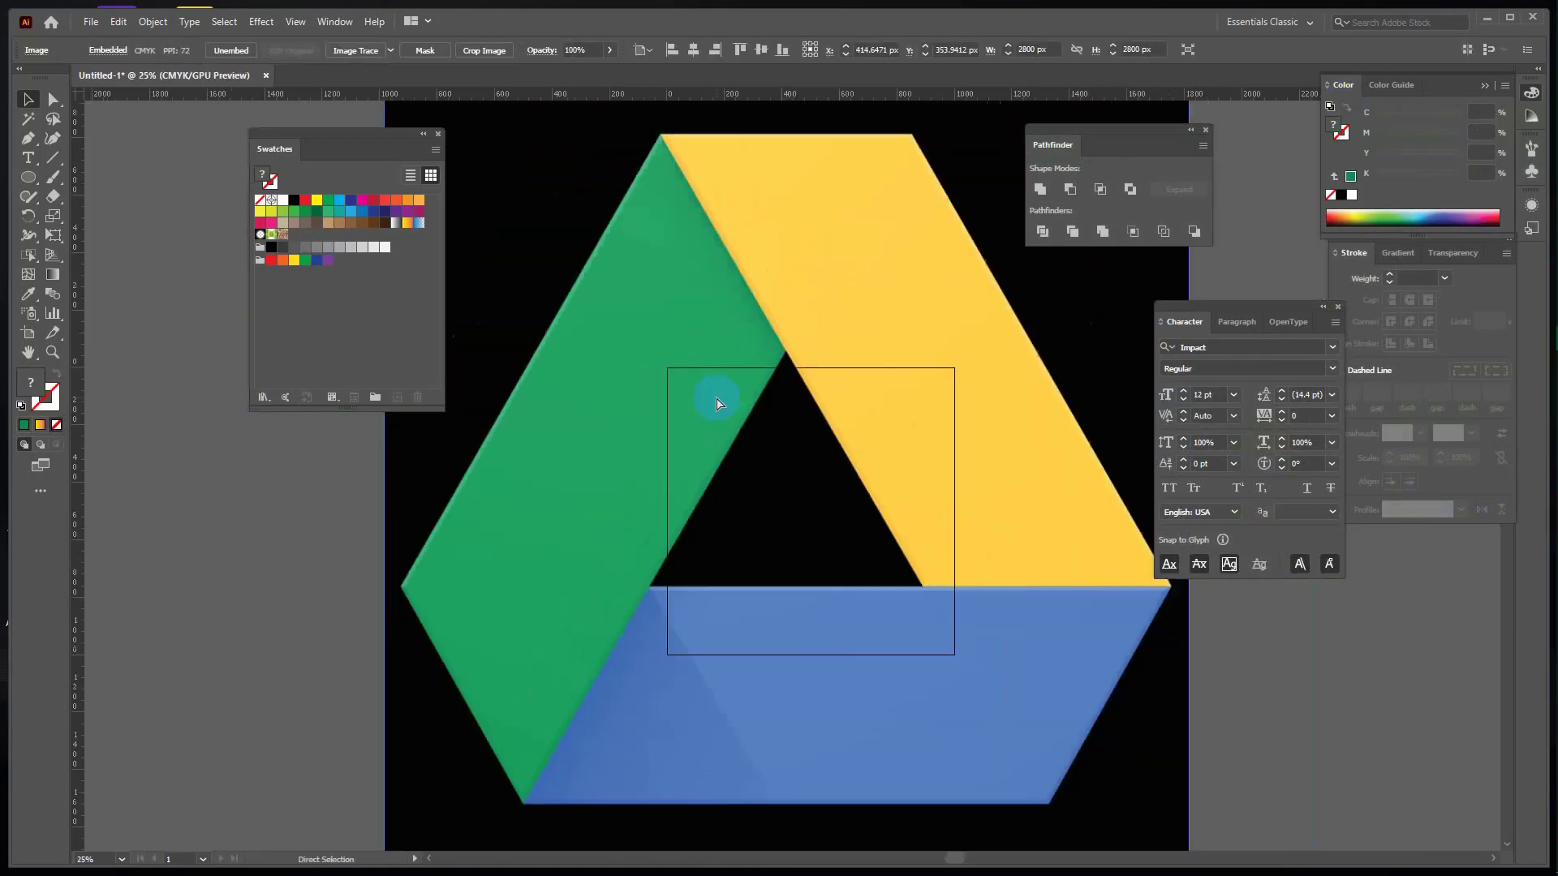
drag(986, 269, 826, 272)
key(ctrl+plus)
key(ctrl+plus)
key(ctrl+plus)
click(956, 465)
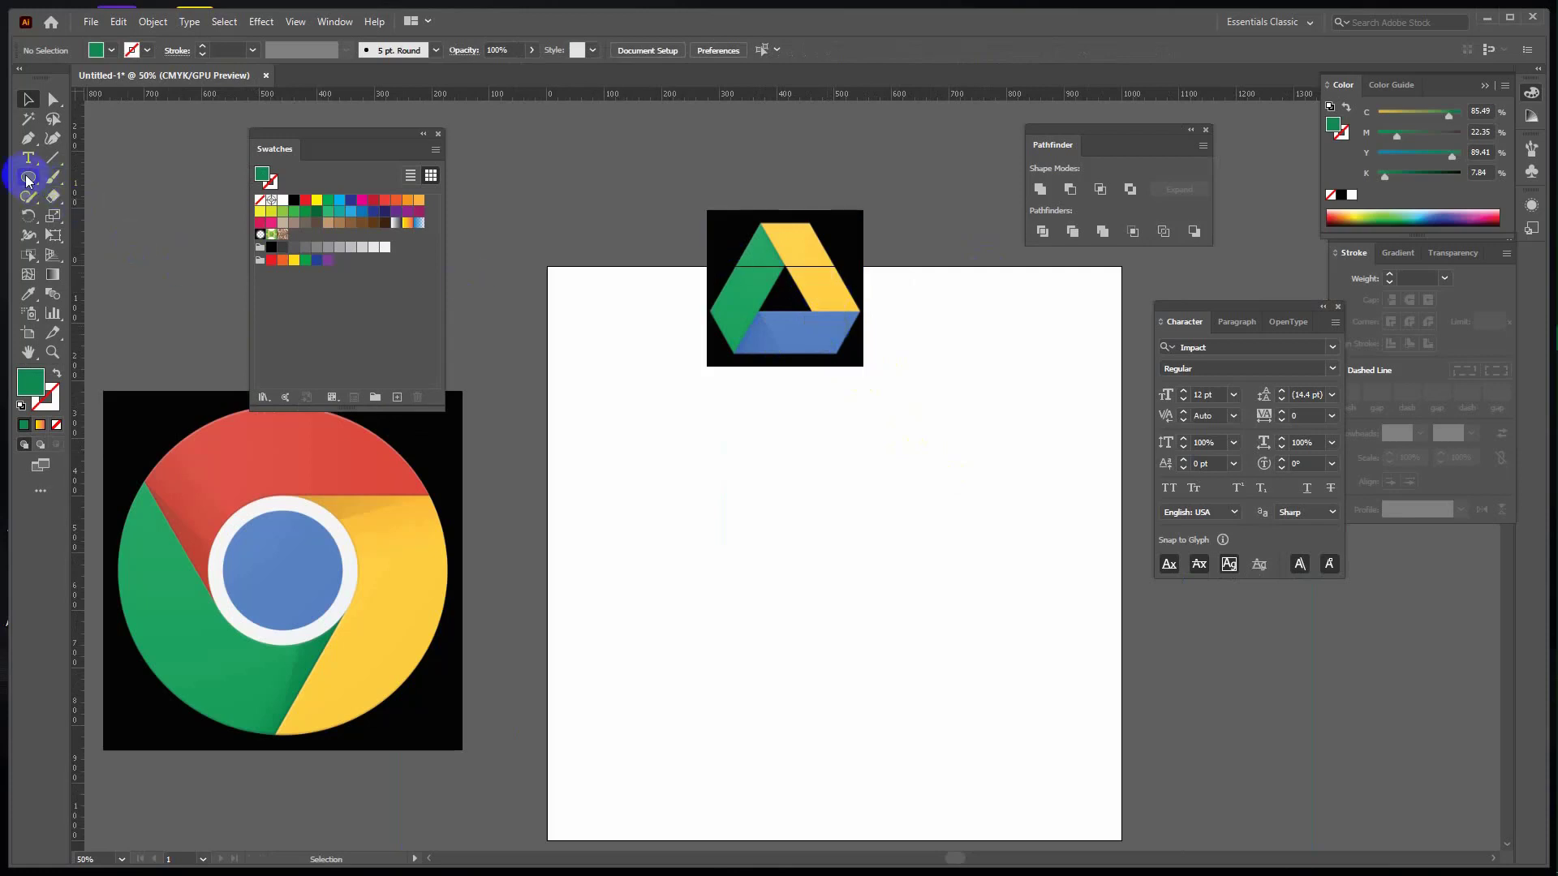
Create a 3-sided polygon with a 50 px radius below the Drive reference and enlarge it to about 449 by 389 px.
drag(26, 178, 97, 236)
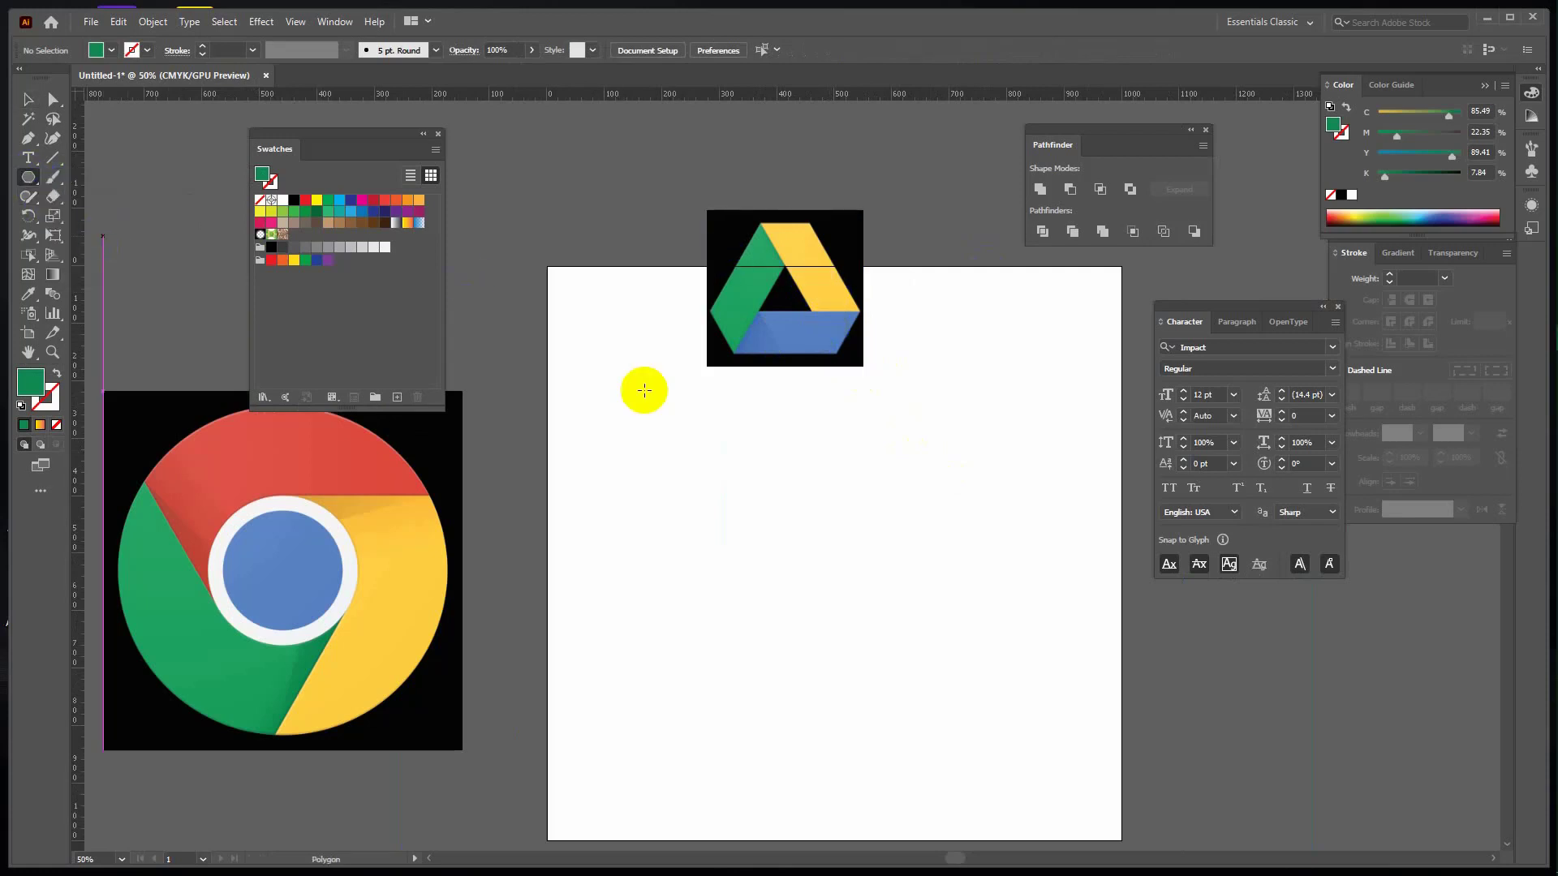
click(723, 513)
double_click(779, 442)
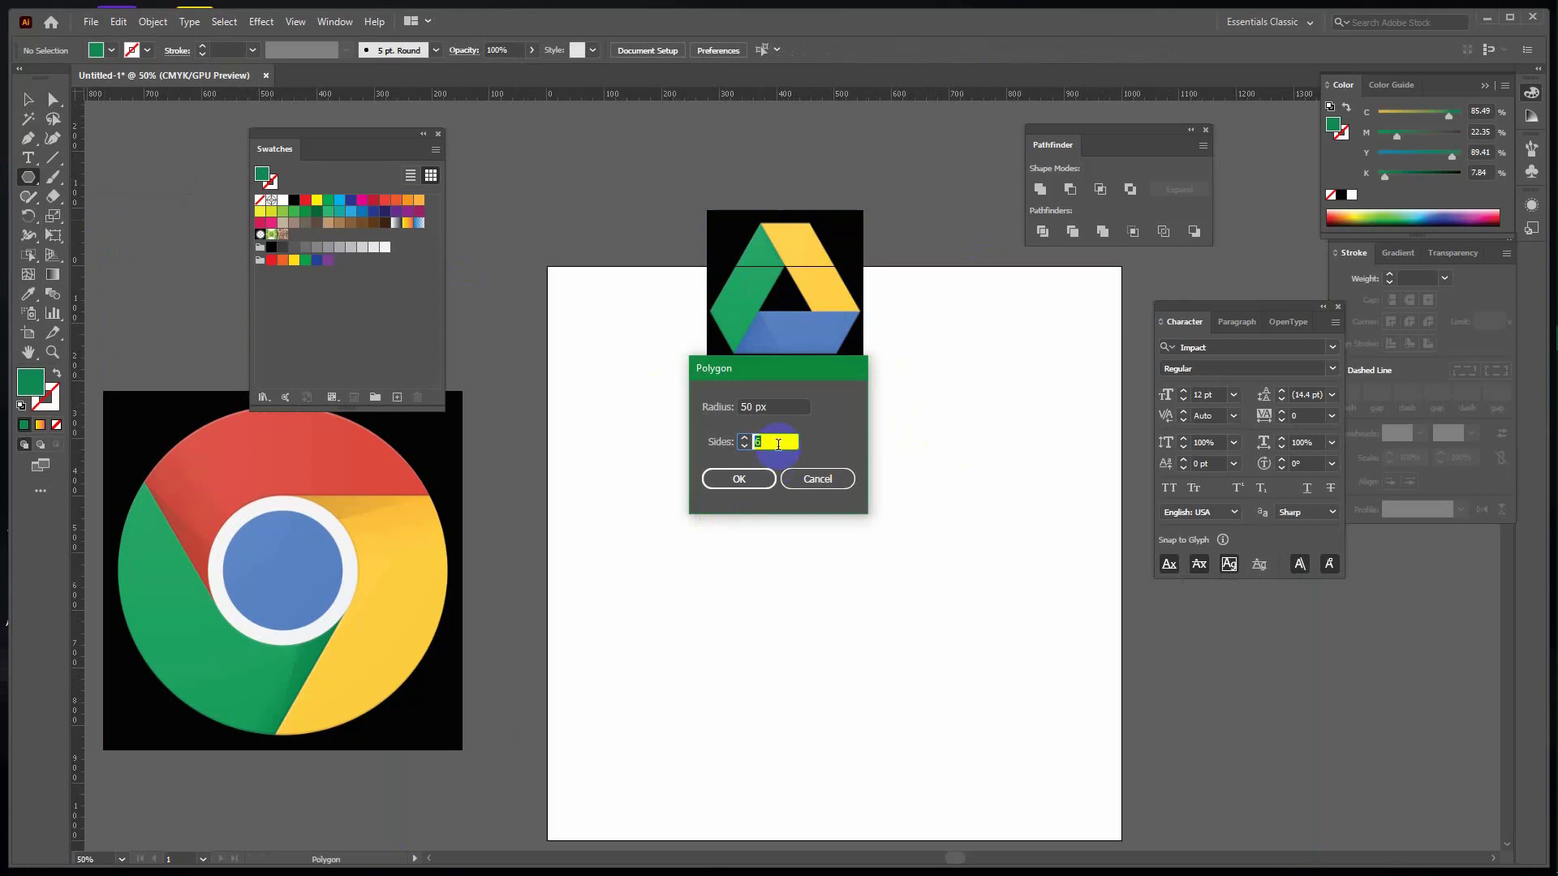
text(3)
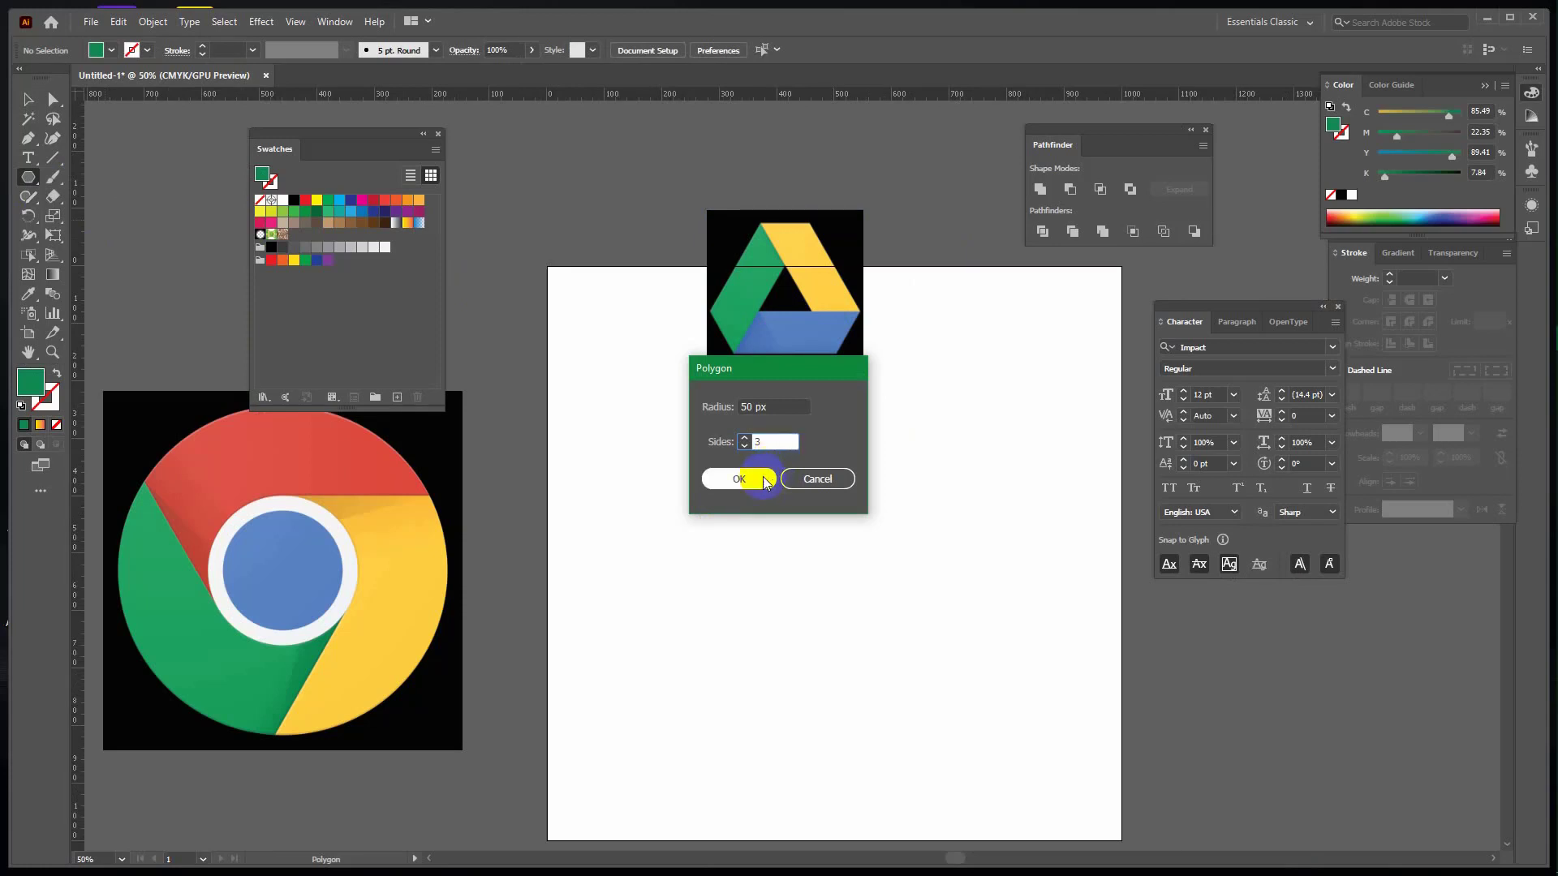
click(739, 479)
click(36, 100)
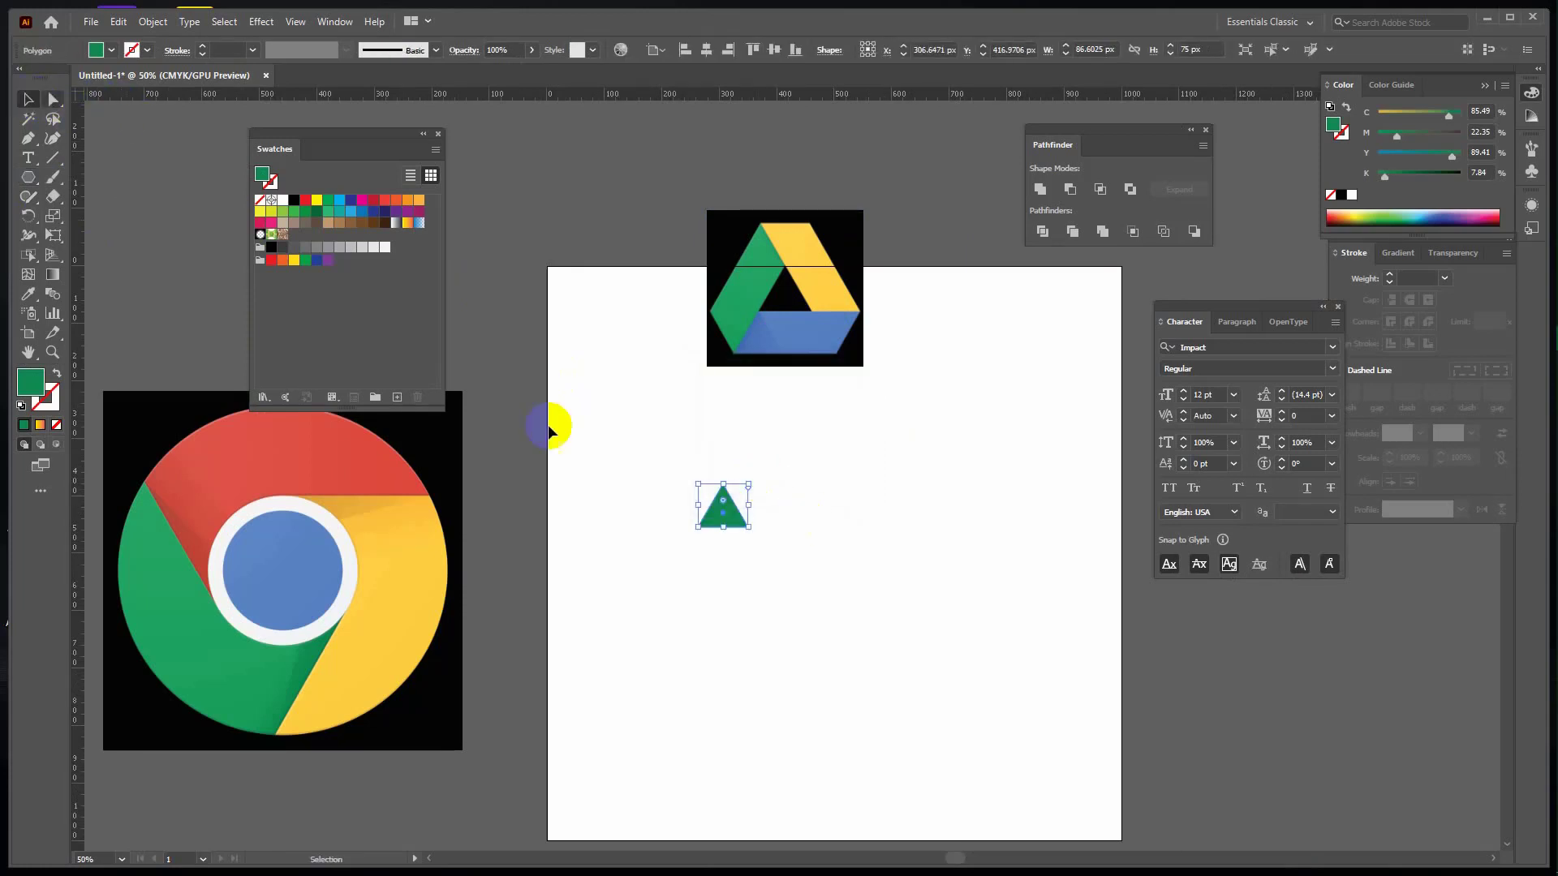
drag(748, 528, 1085, 709)
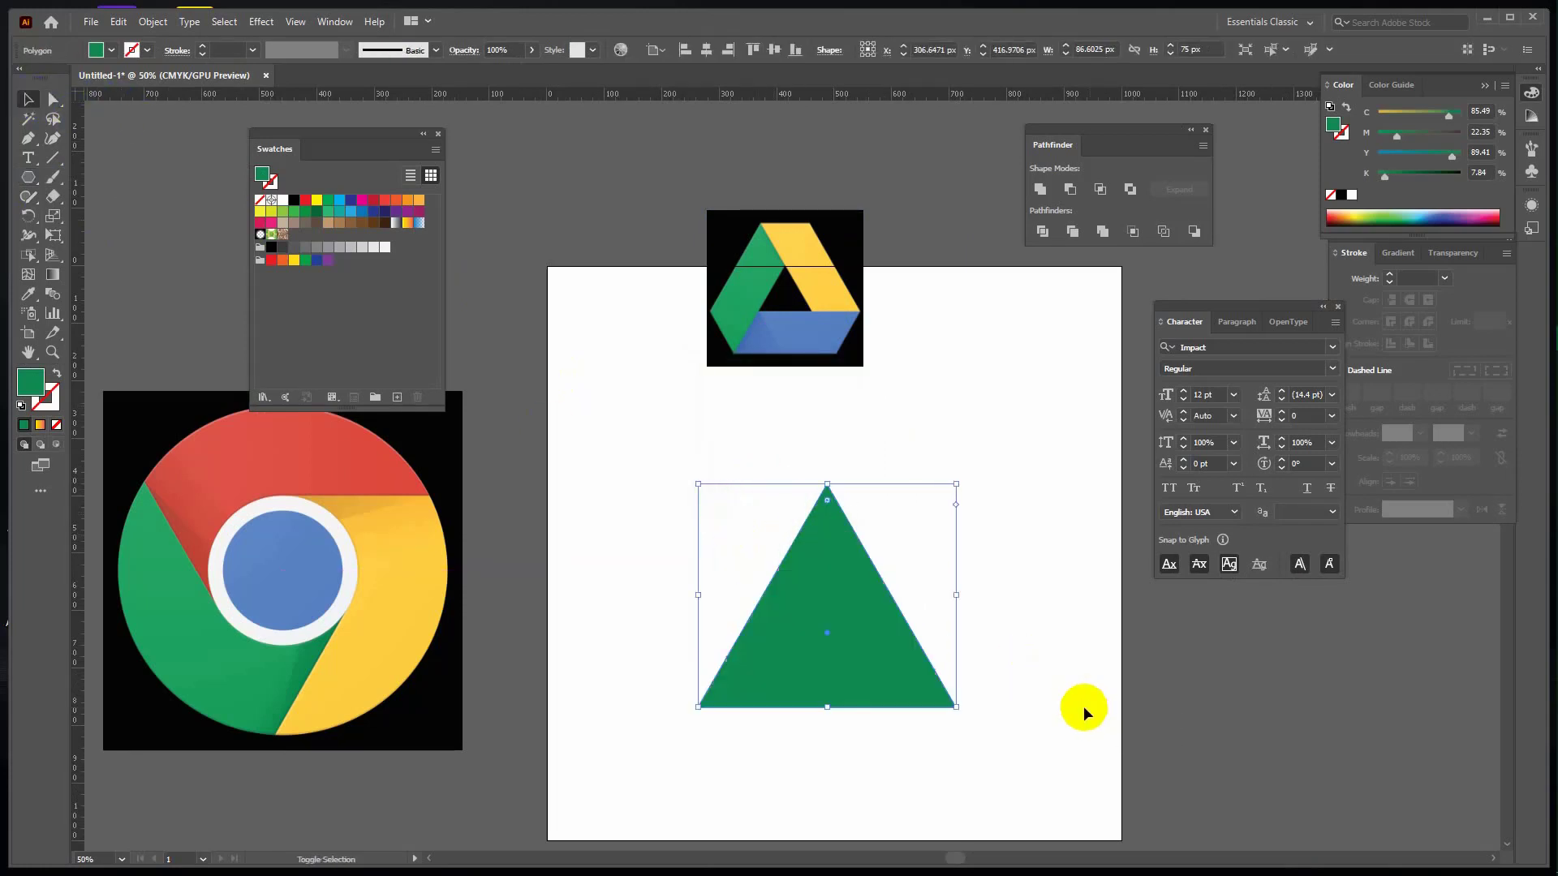
Draw a horizontal line about 659 px long across the lower part of the green triangle.
click(53, 158)
drag(659, 650, 1038, 650)
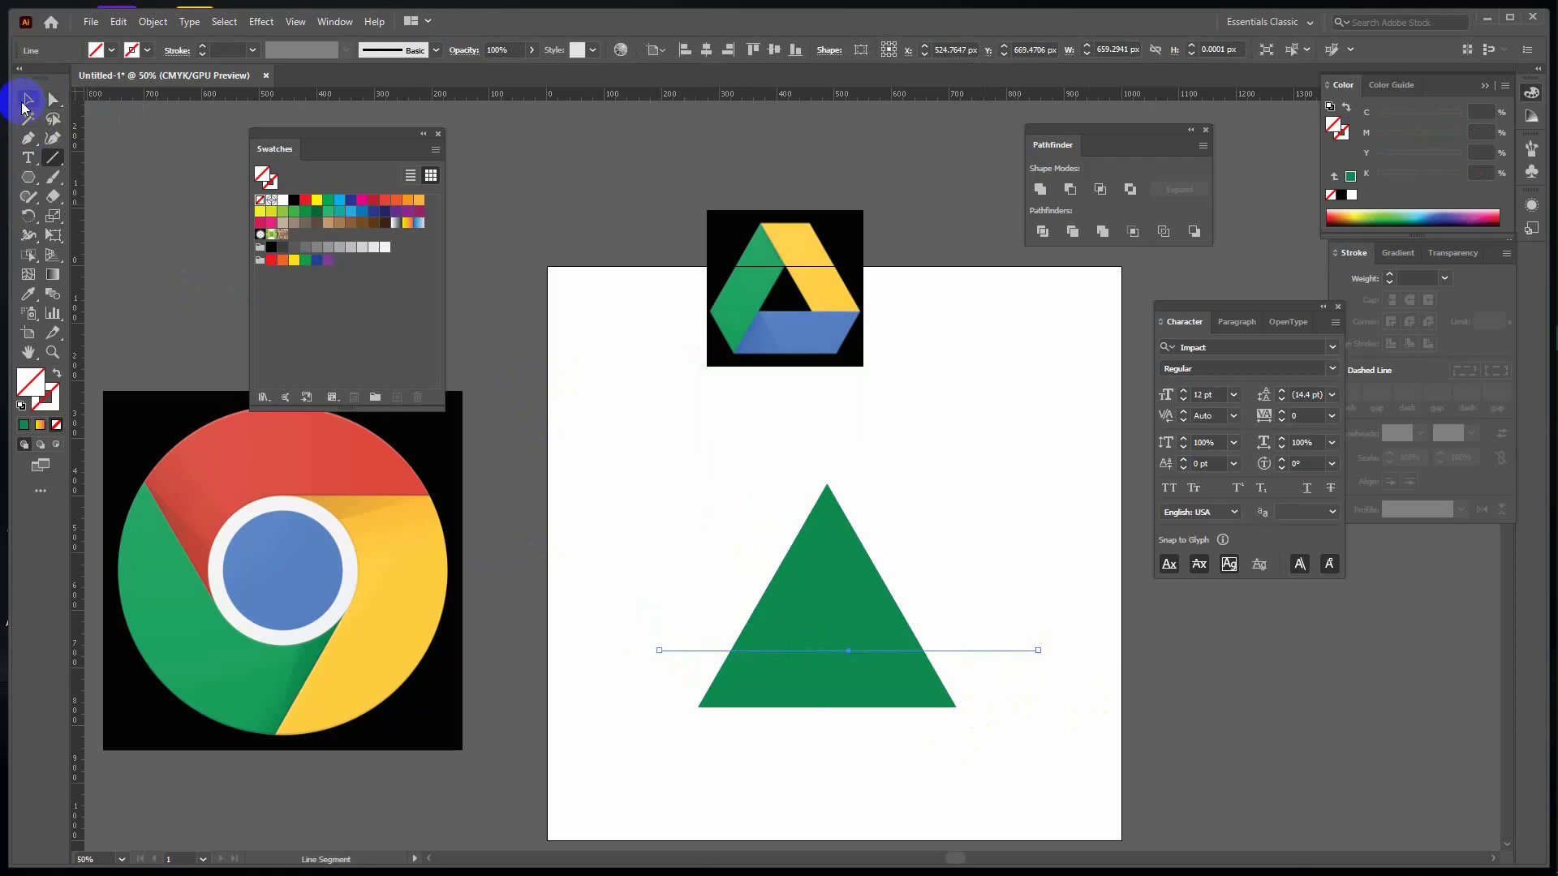
click(27, 99)
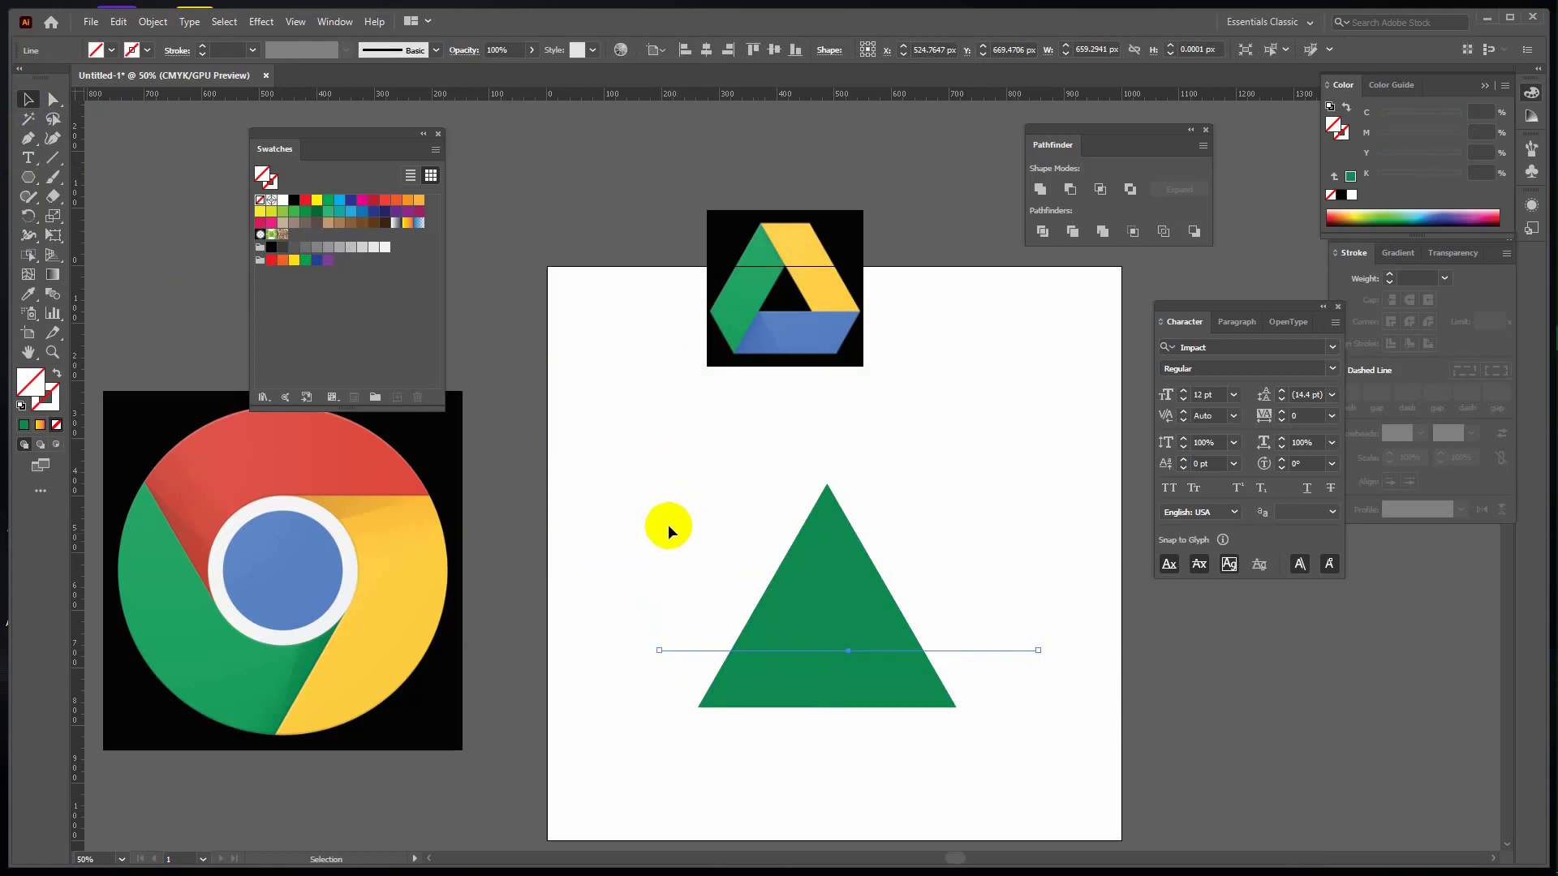
click(1081, 731)
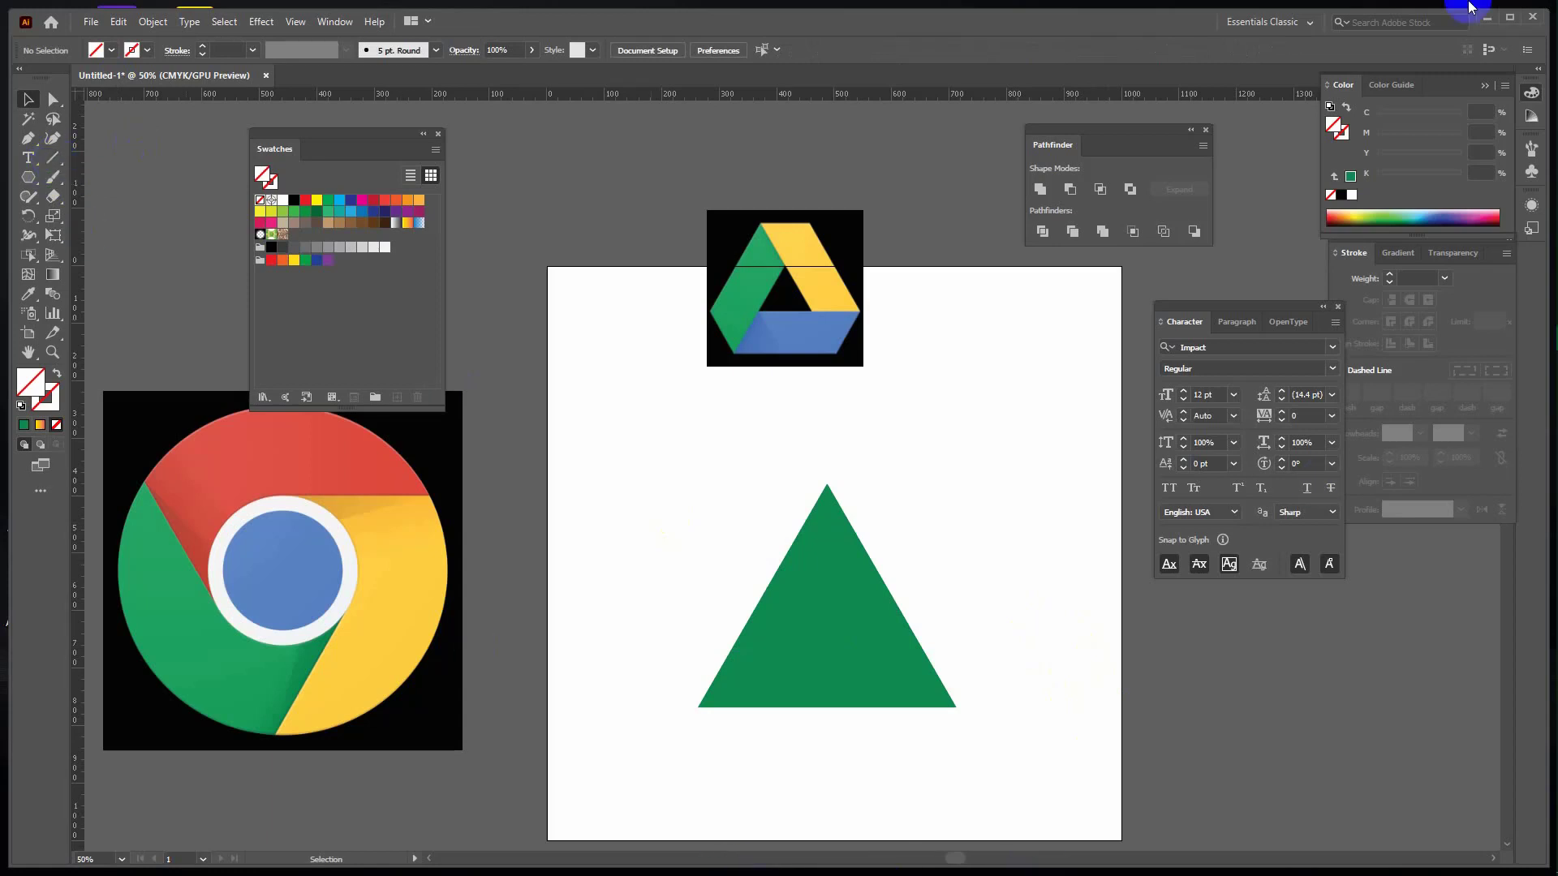
Switch to Chrome to check the Google Meet call, and return to Illustrator.
click(1489, 18)
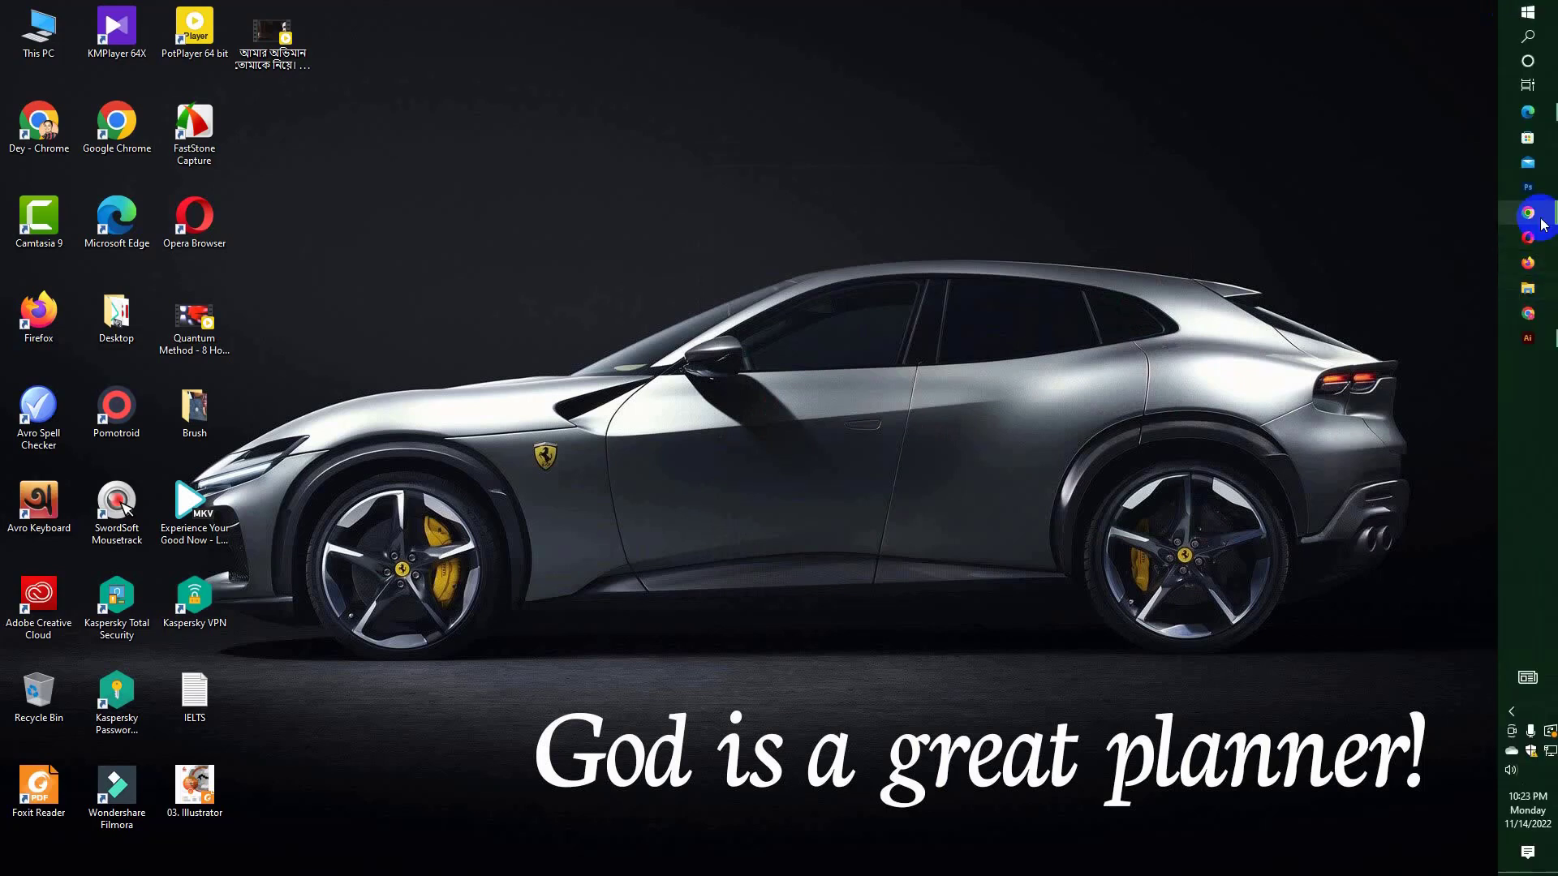
mouse_move(1539, 321)
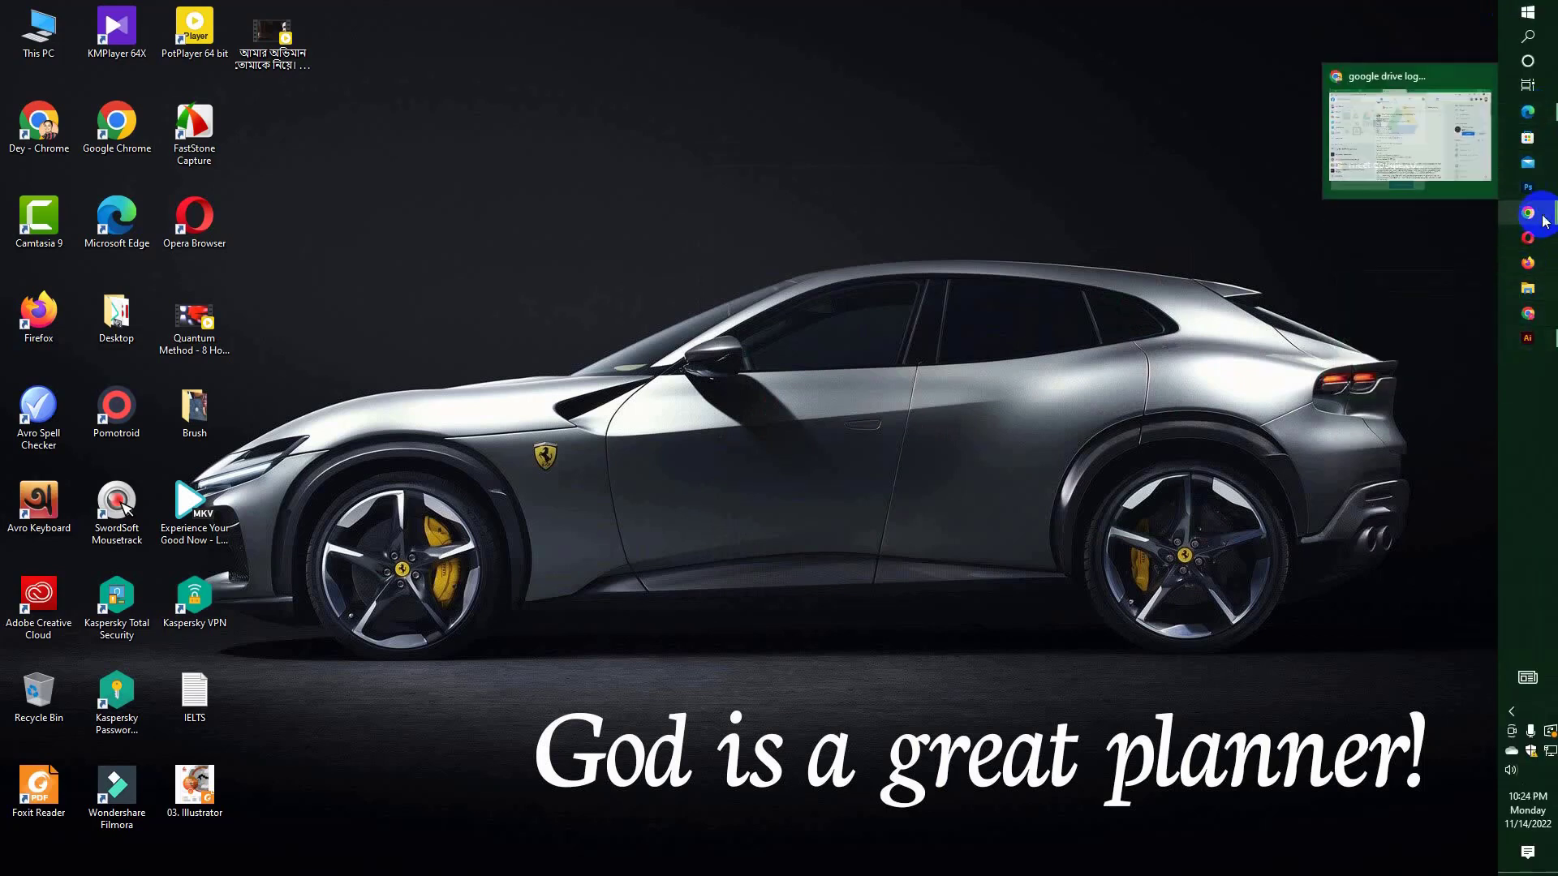
mouse_move(1544, 221)
click(1410, 195)
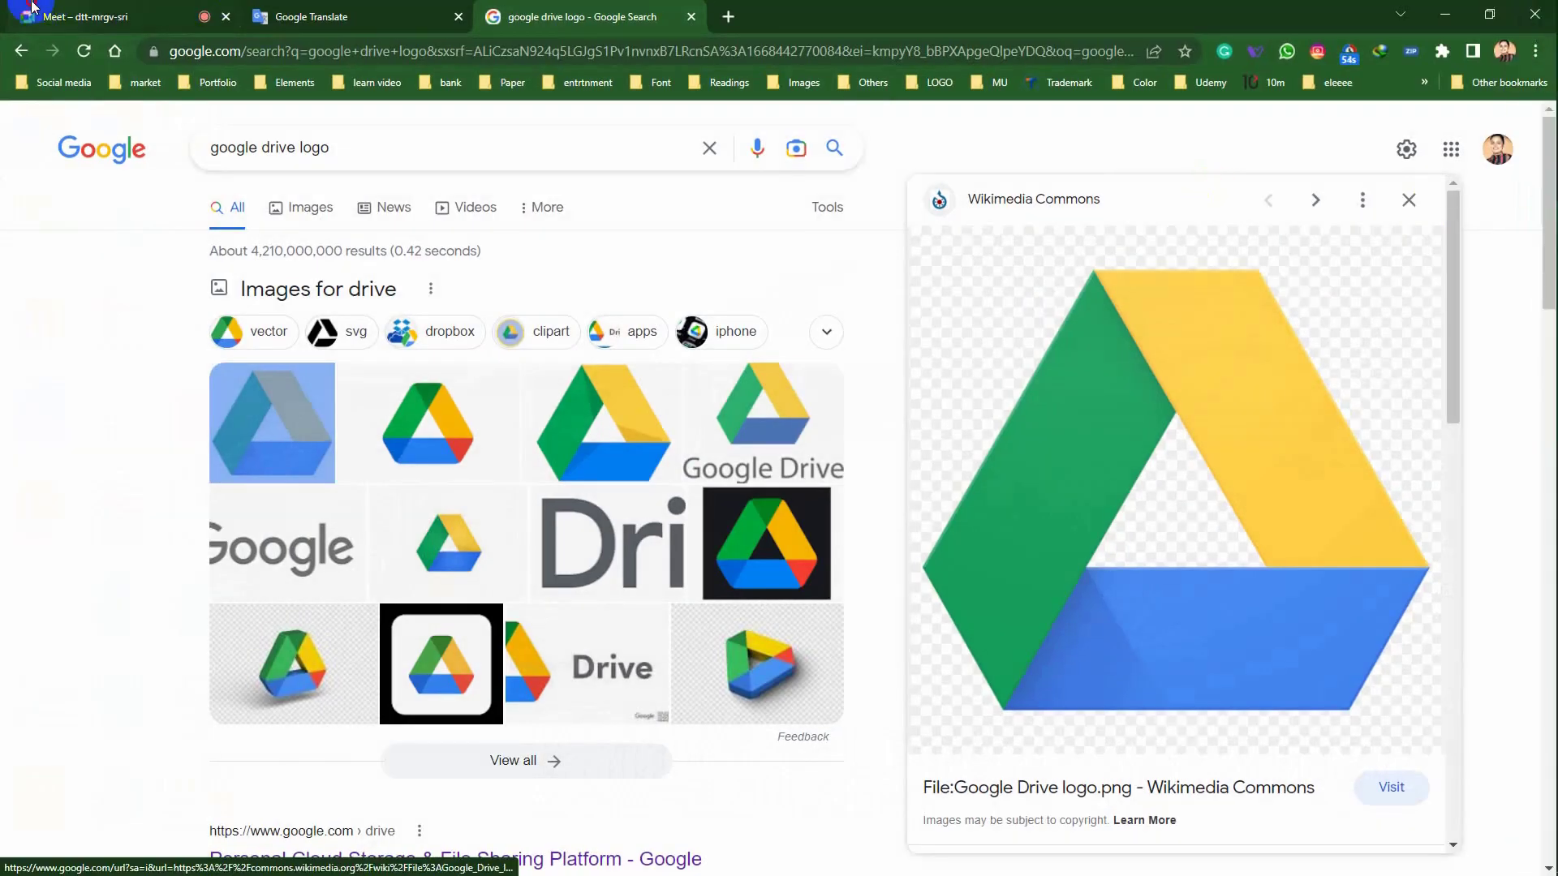
key(ctrl+1)
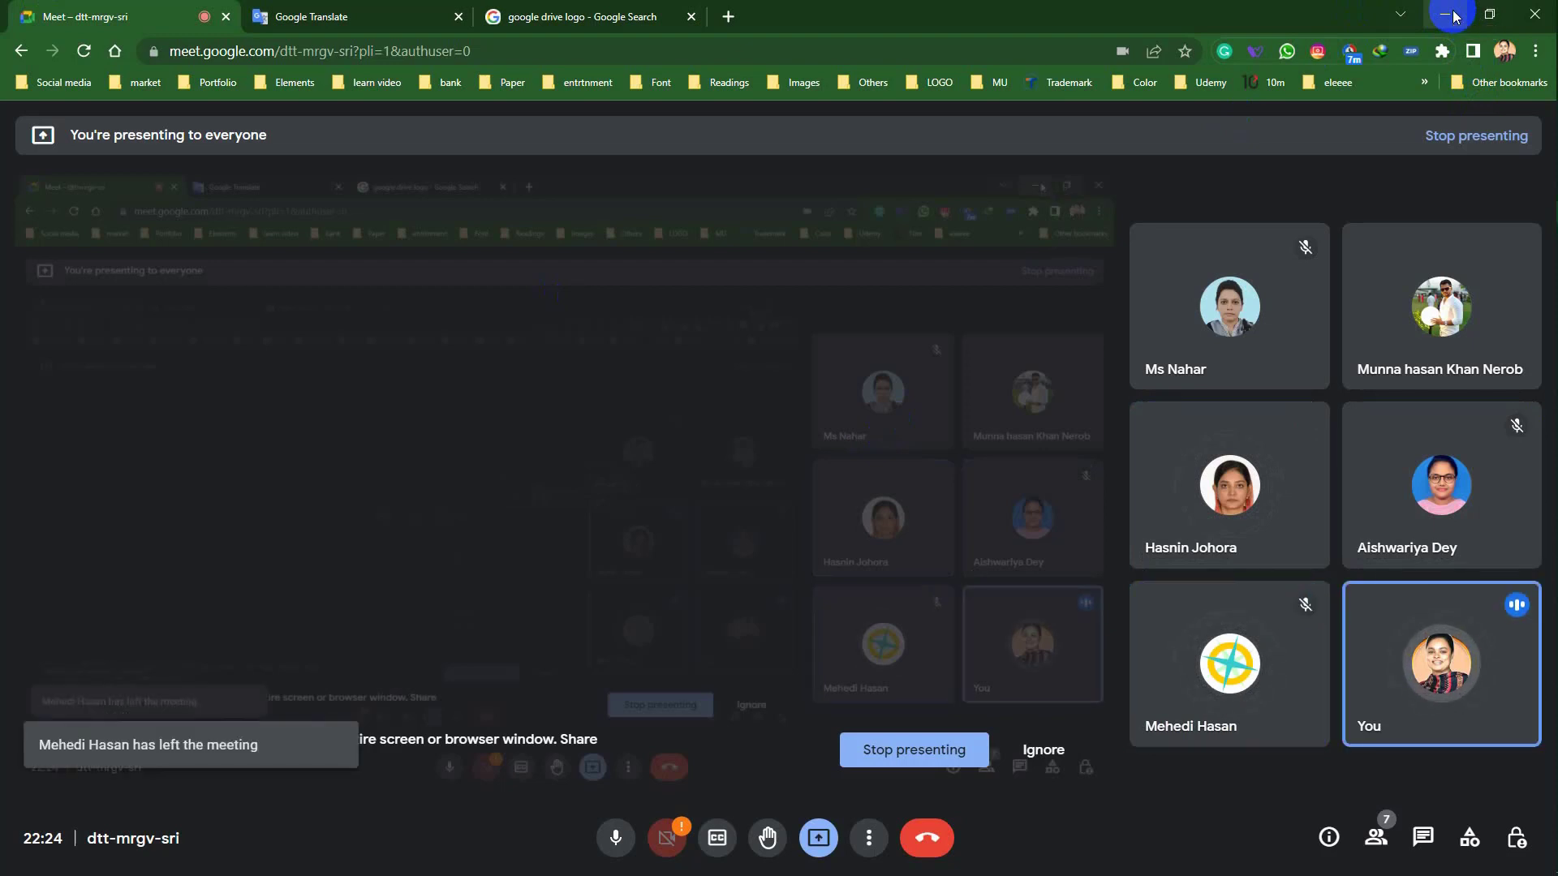
click(1453, 14)
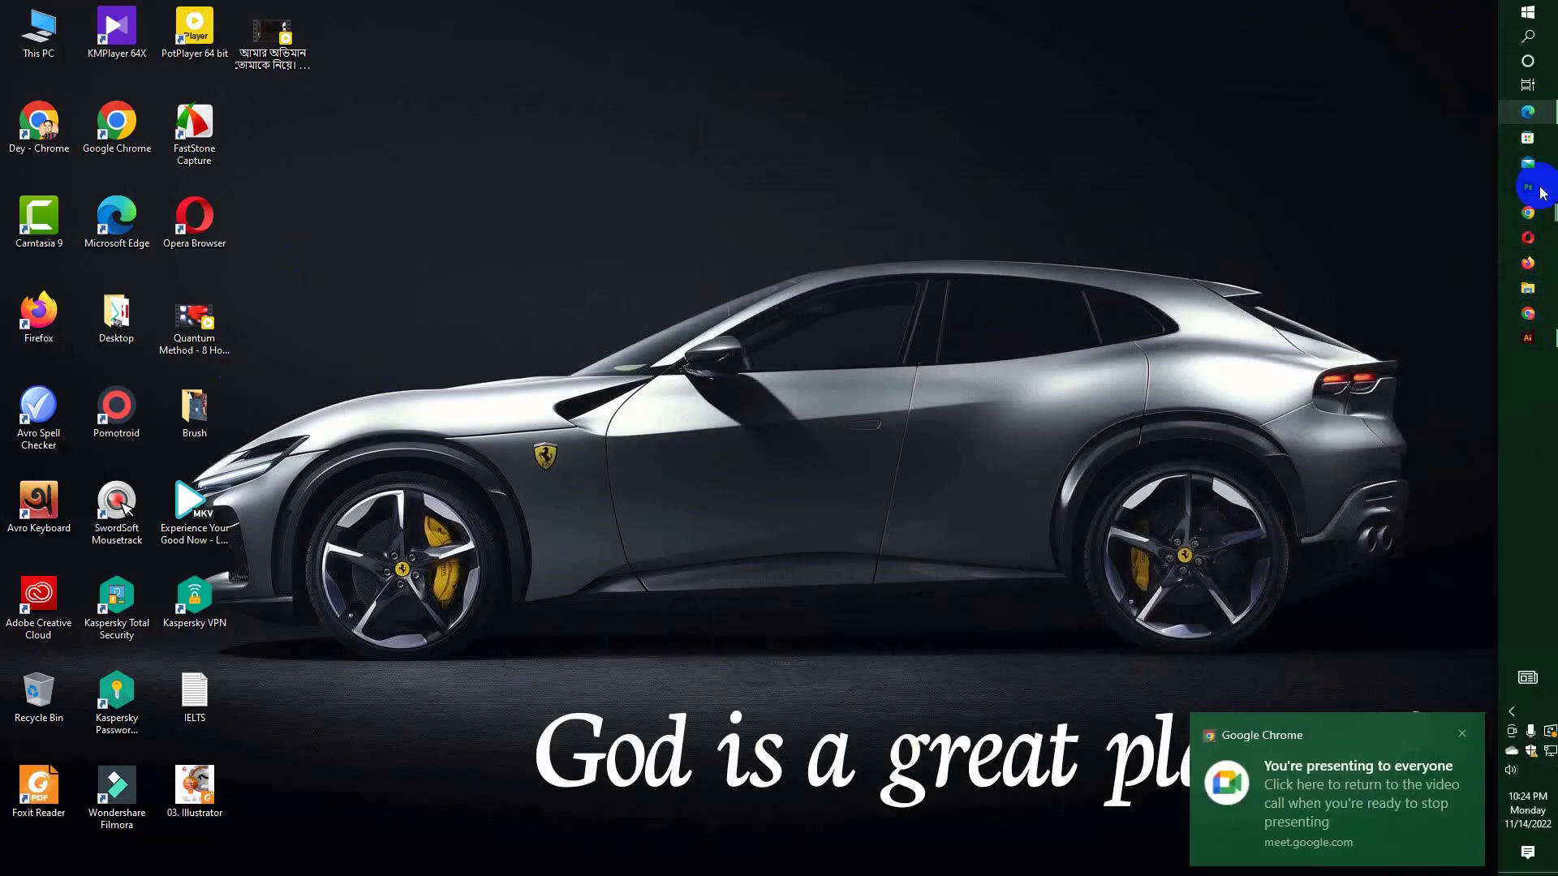
click(1539, 351)
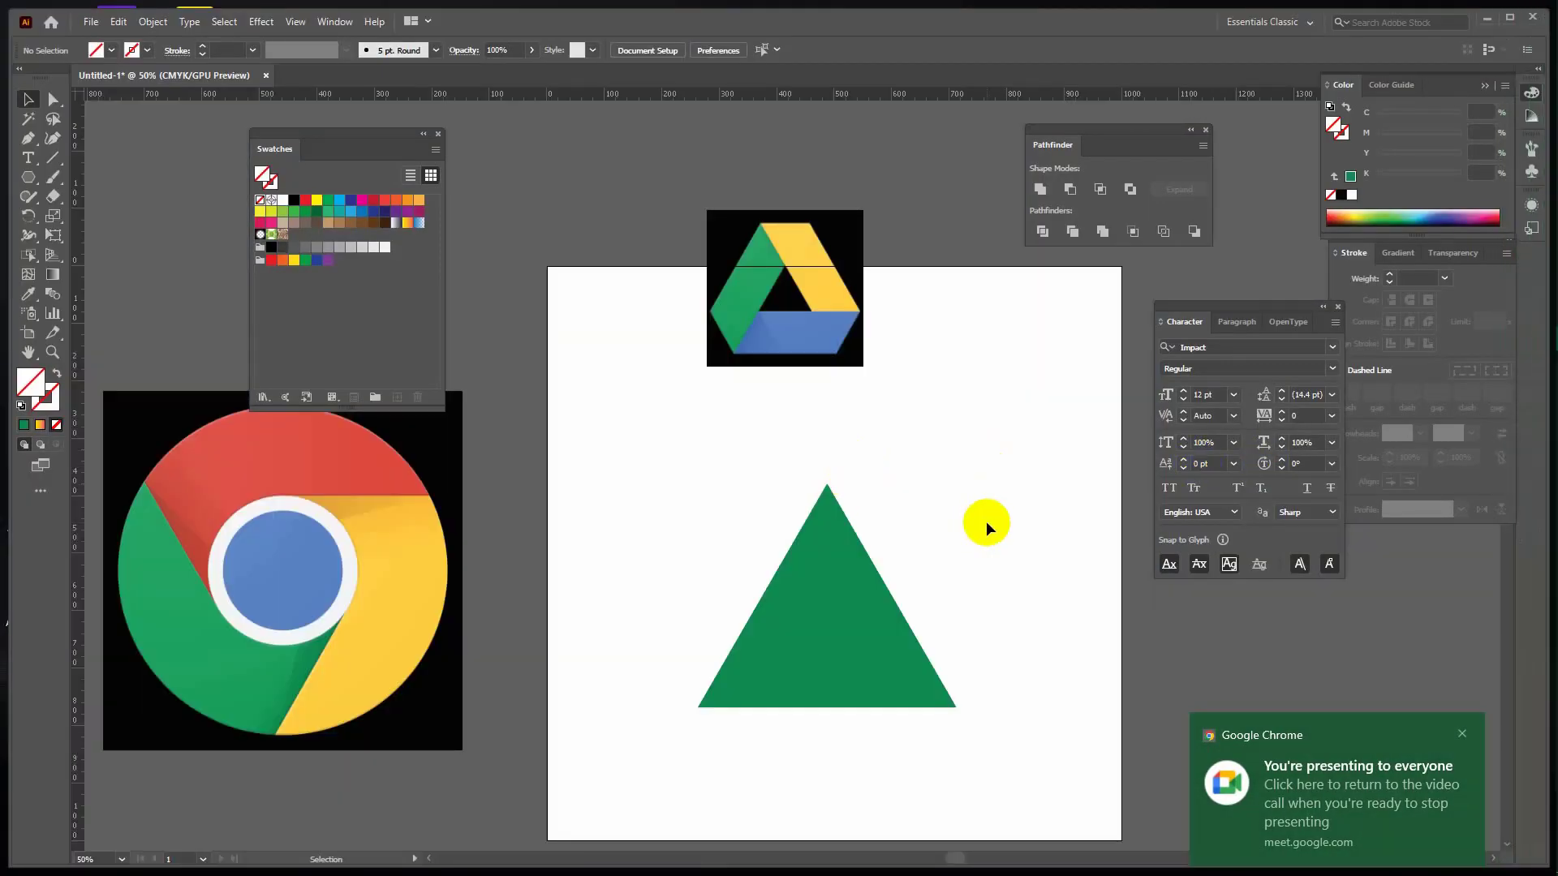
Draw a horizontal line about 511 px long across the lower quarter of the green triangle, extending past both sides.
key(ctrl+1)
scroll(933, 422, down, 5)
scroll(933, 422, right, 1)
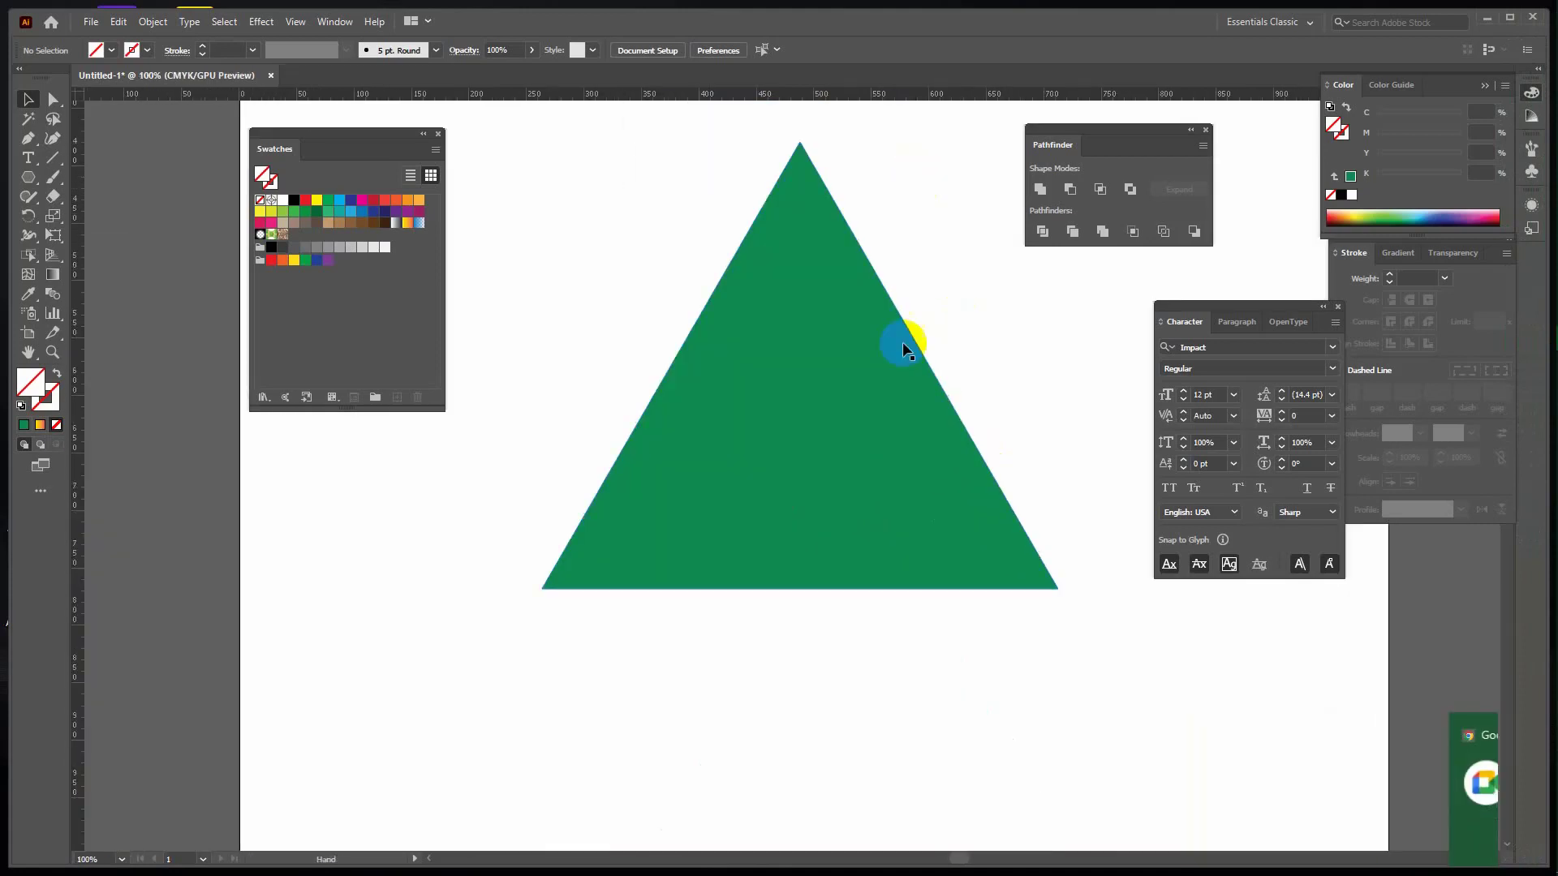
click(850, 403)
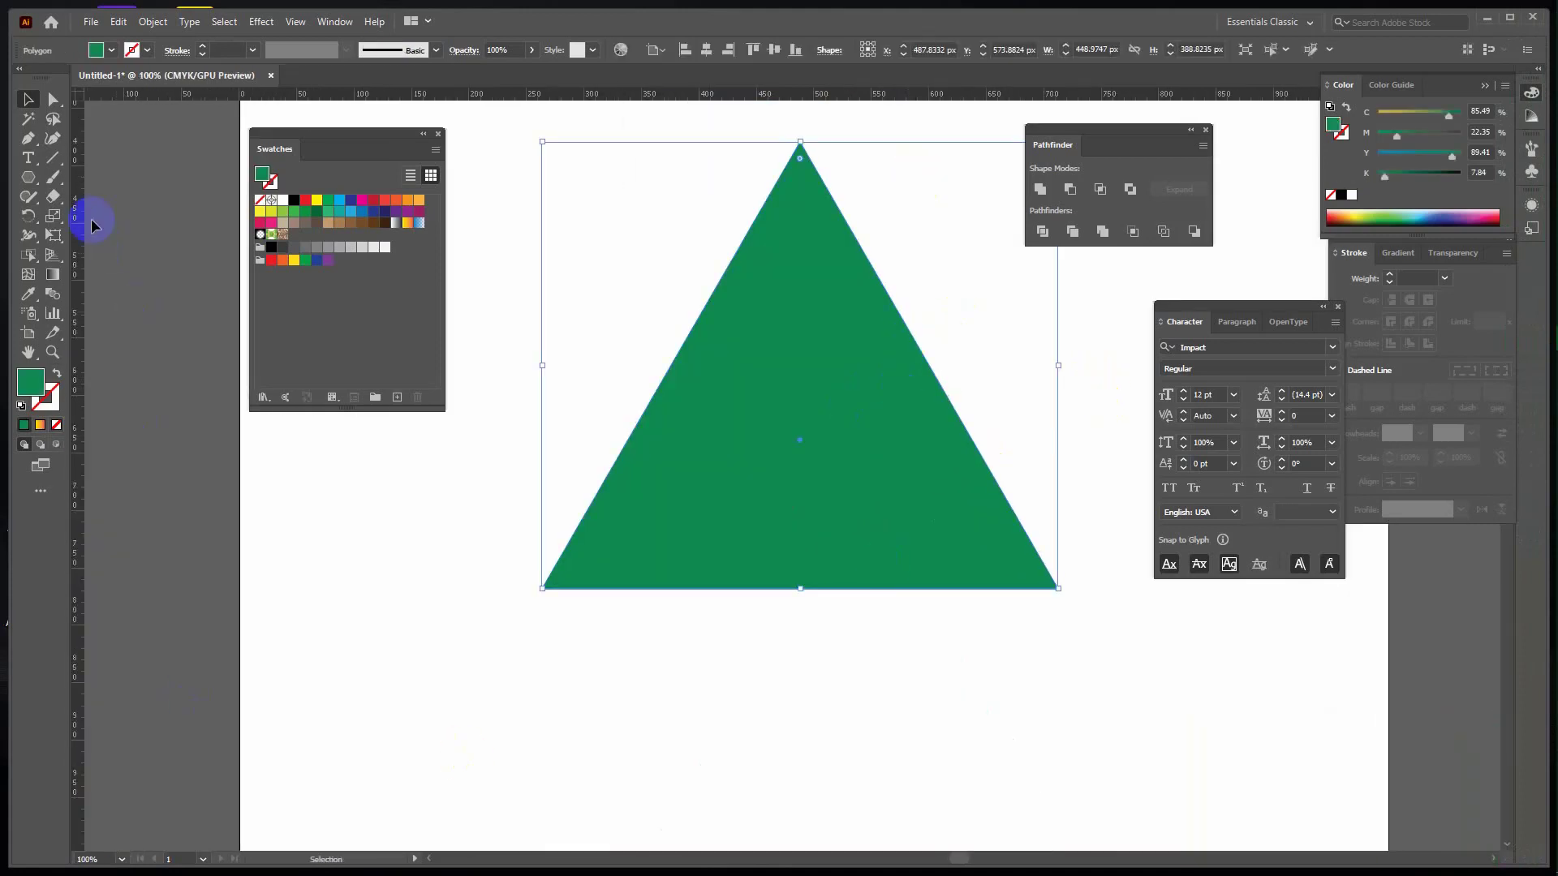
key(ctrl+shift+a)
click(53, 157)
drag(499, 480, 1089, 457)
click(39, 107)
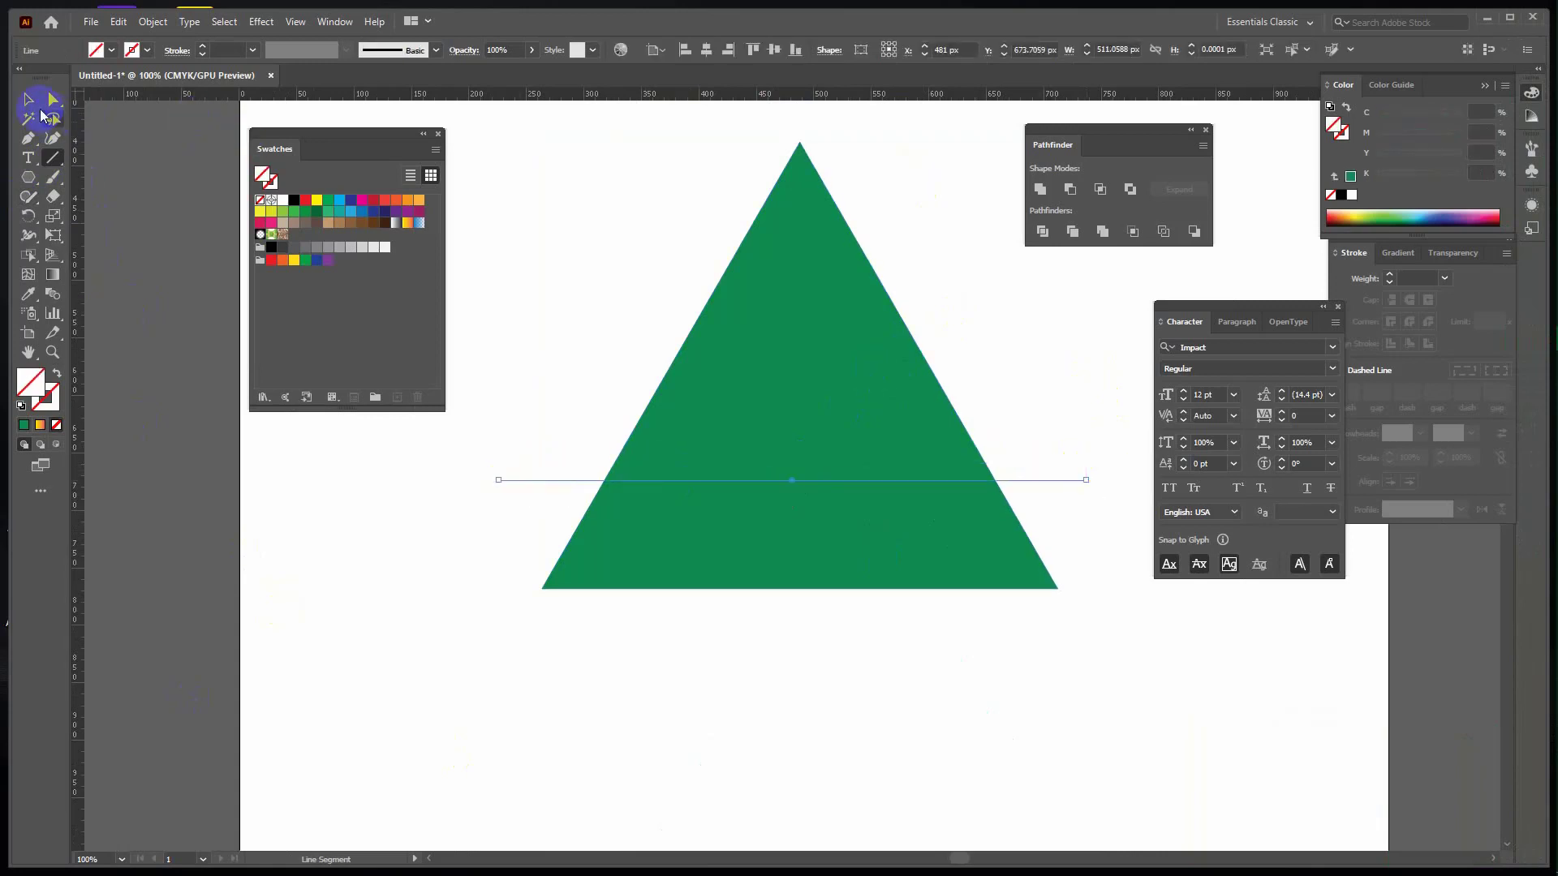
Divide the triangle along the horizontal line with Pathfinder and ungroup the resulting pieces.
drag(492, 290, 932, 669)
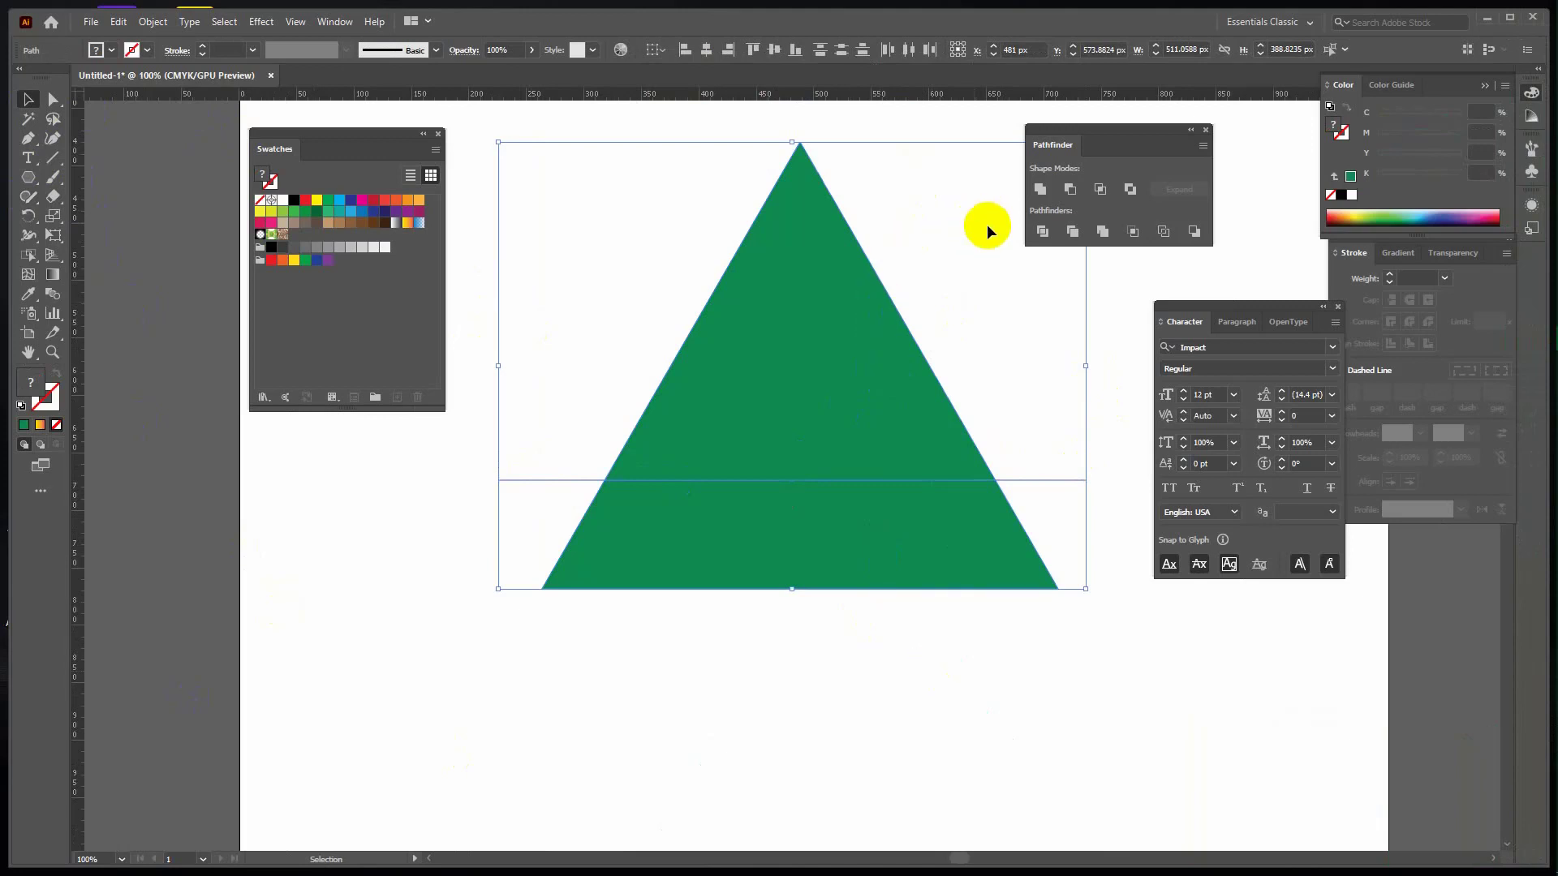
click(1045, 234)
right_click(850, 367)
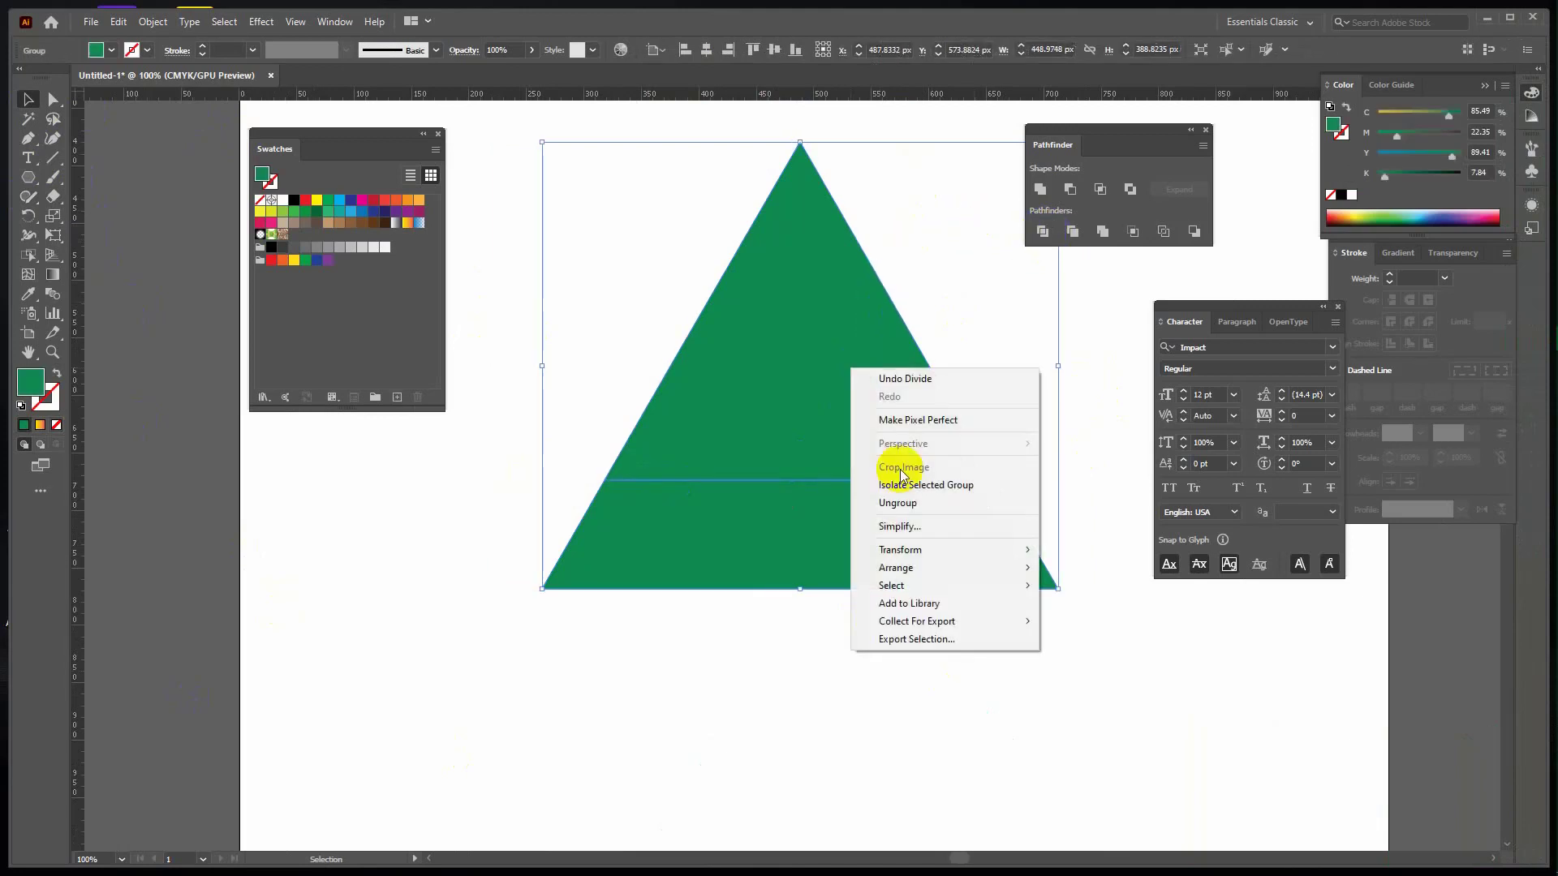
click(901, 503)
Delete the upper piece of the divided triangle, and undo back to the undivided triangle with its line.
click(1011, 696)
click(869, 367)
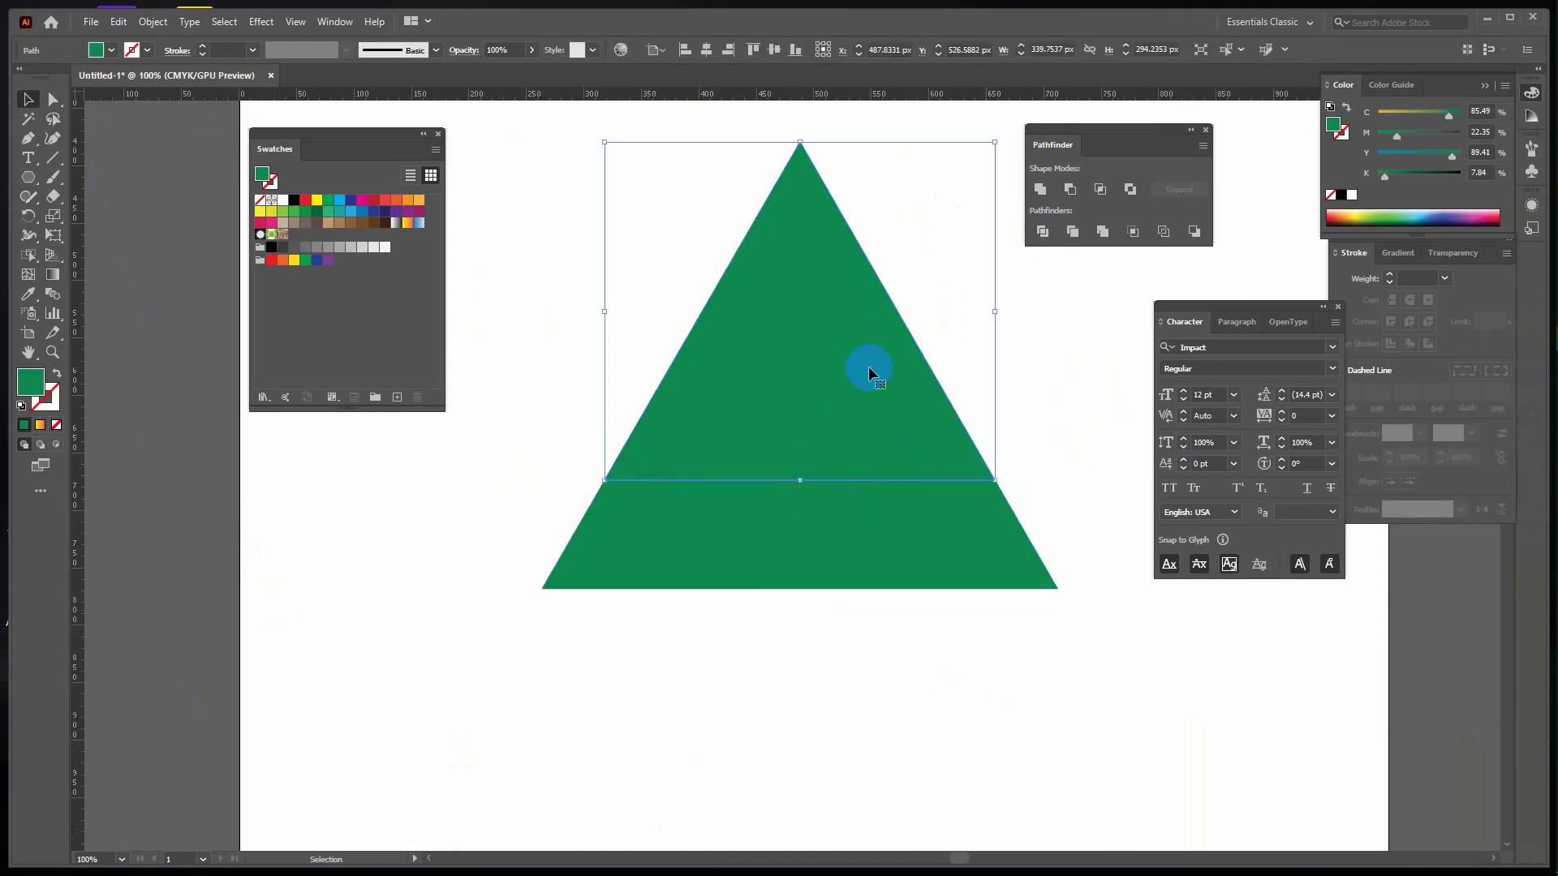
key(Delete)
key(ctrl+z)
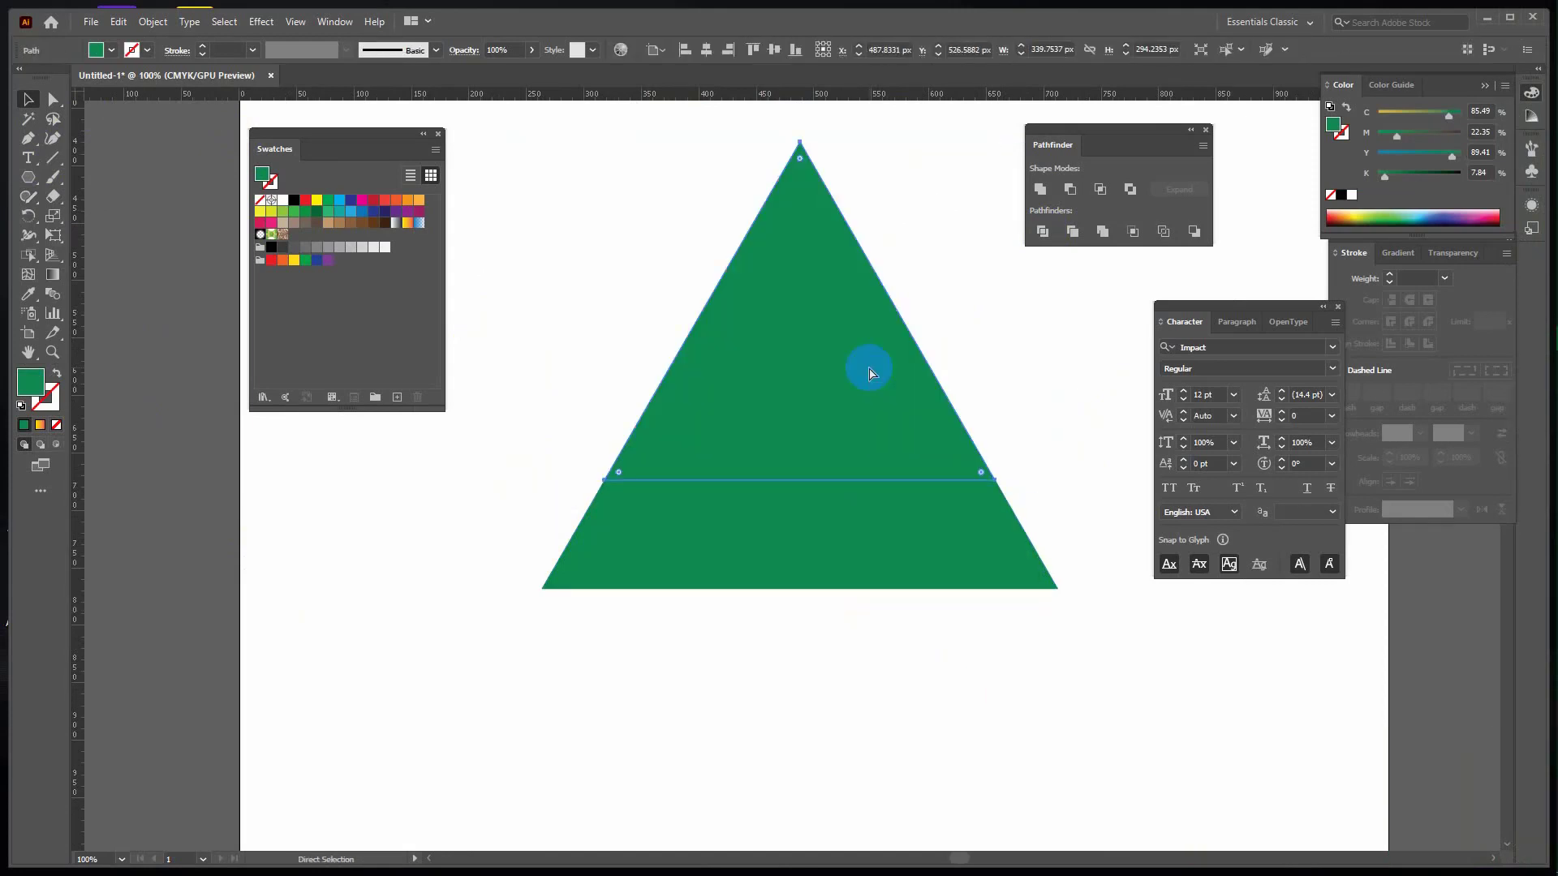
Remove the part of the triangle above the line with the Shape Builder tool, leaving the lower trapezoid.
key(ctrl+a)
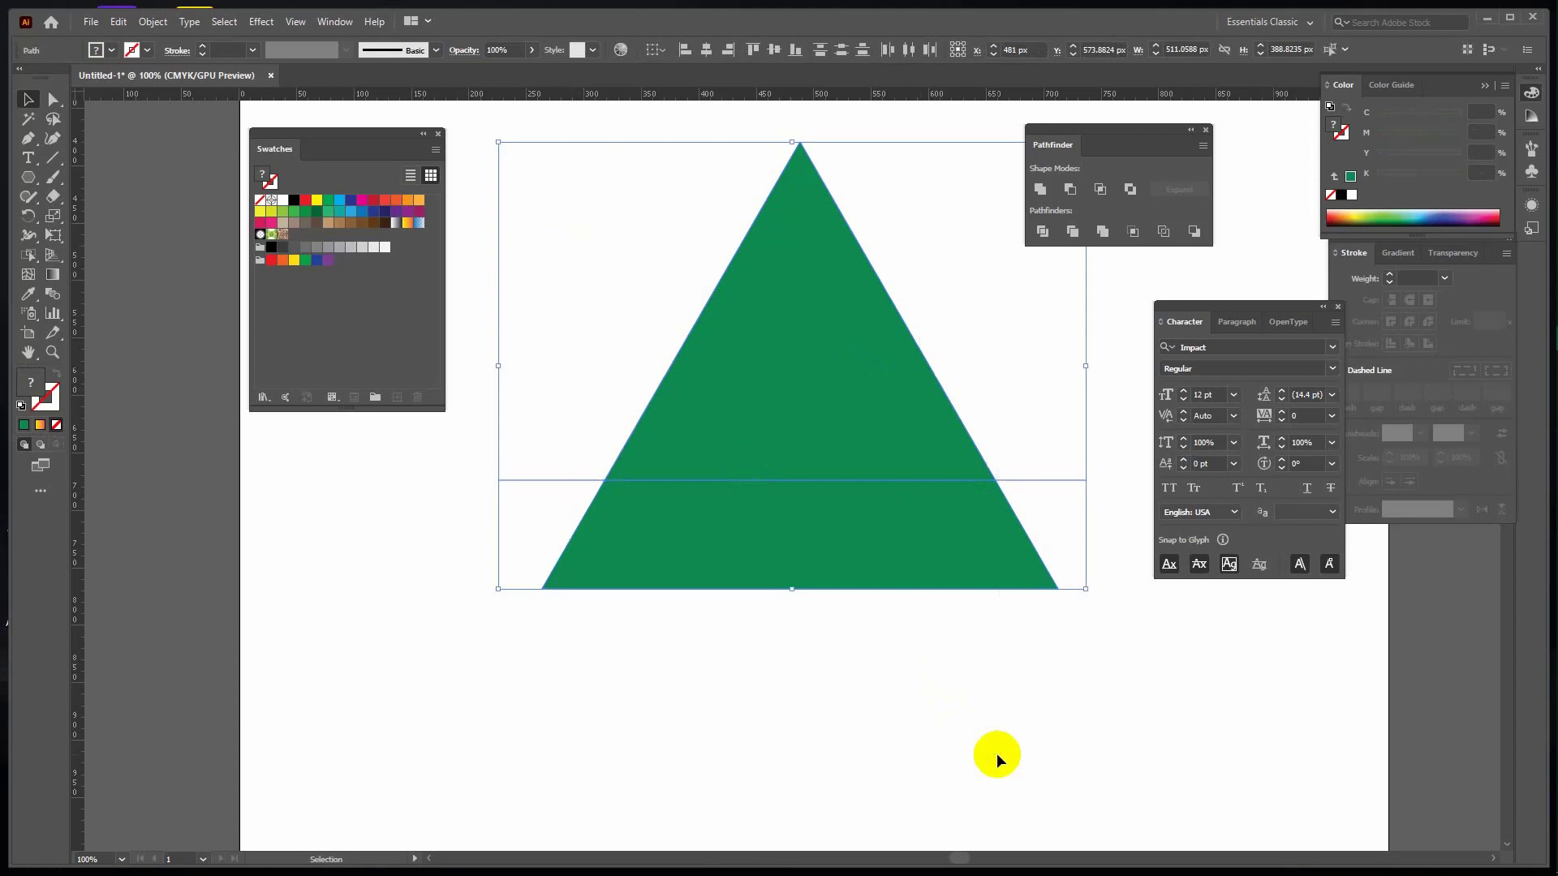
key(shift+m)
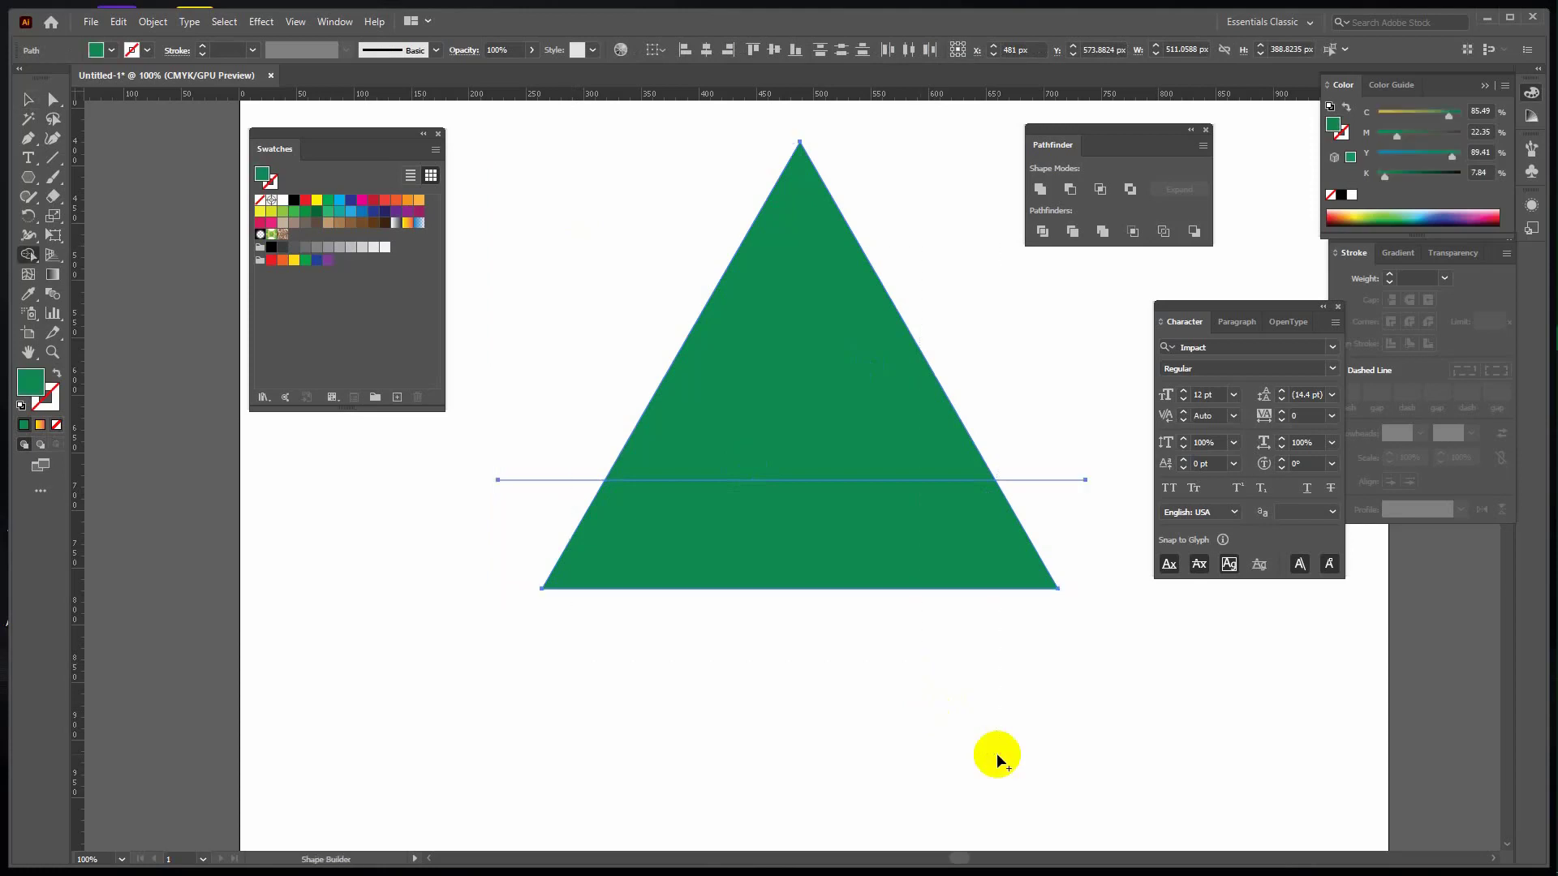
alt+click(810, 407)
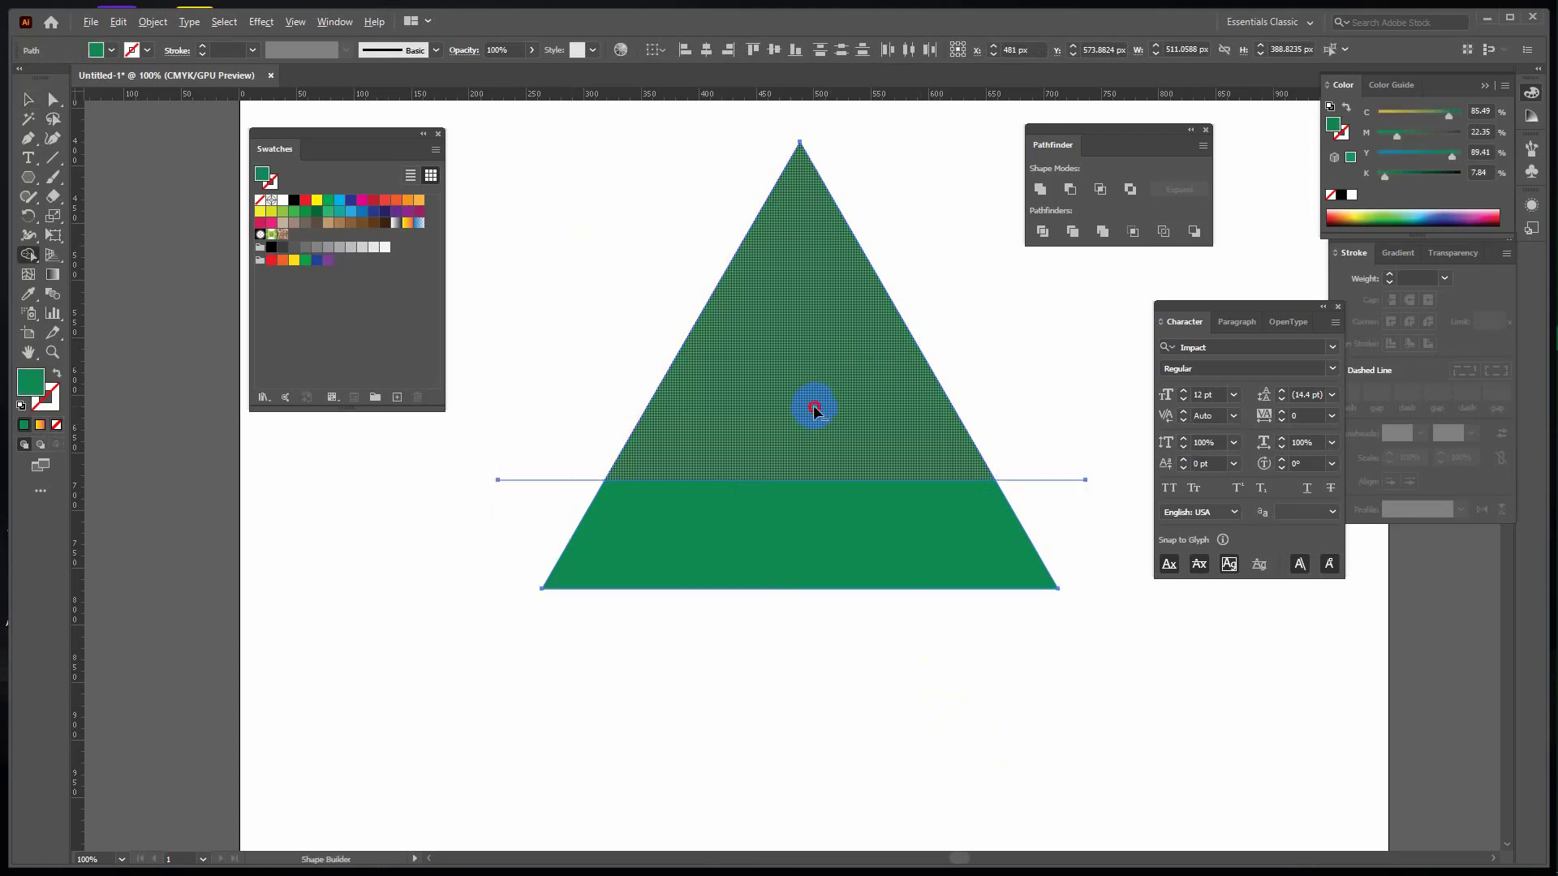
click(26, 98)
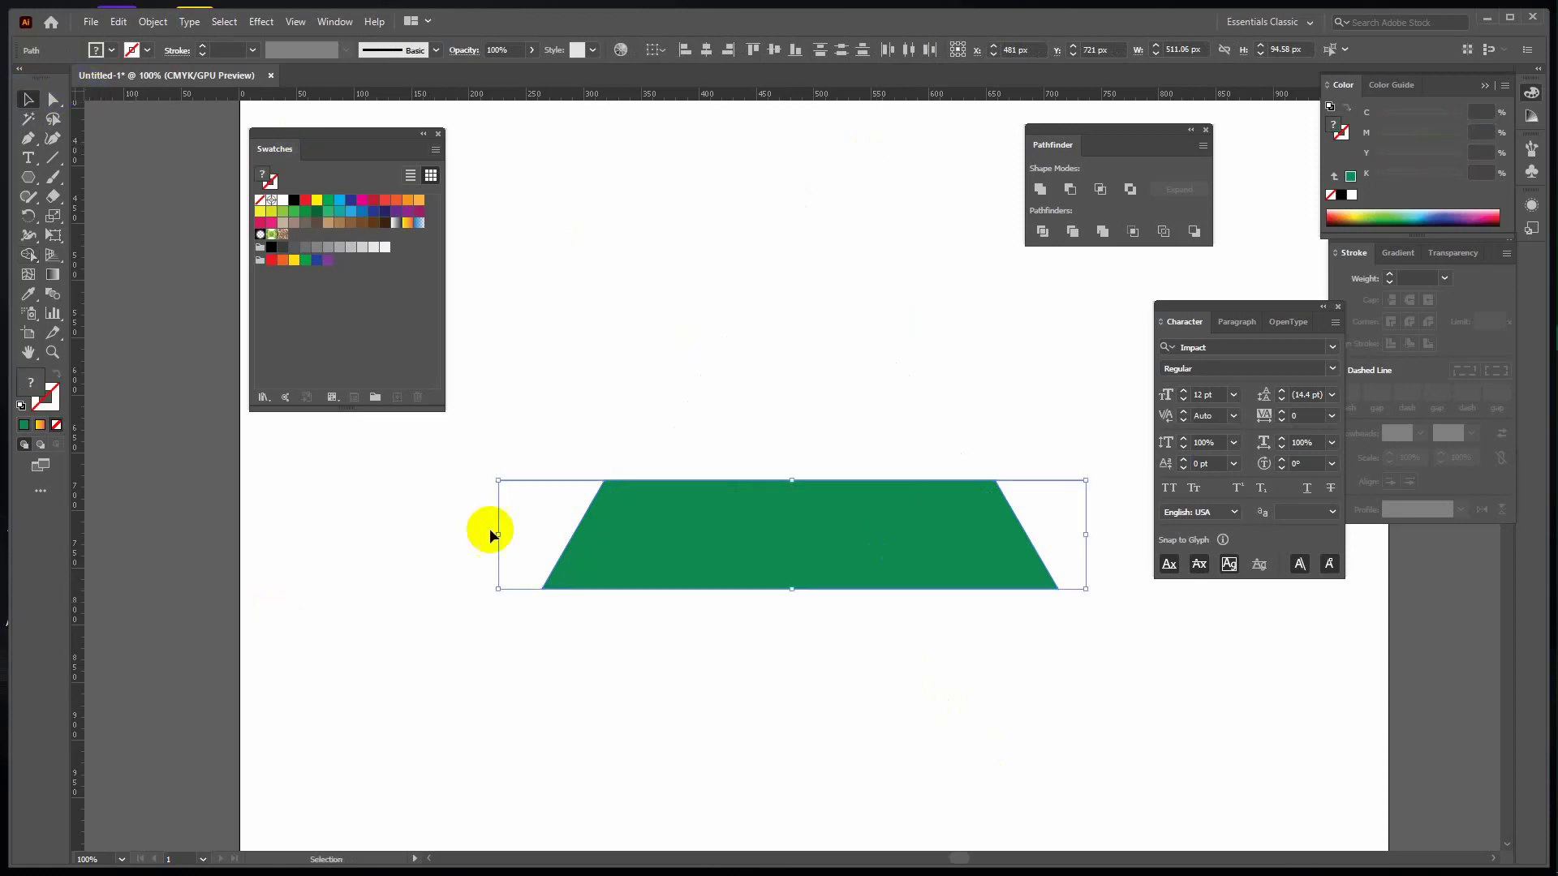
Delete the leftover line segments beside the trapezoid and rotate the trapezoid 180° so its wide side faces up.
drag(487, 445, 536, 504)
key(Delete)
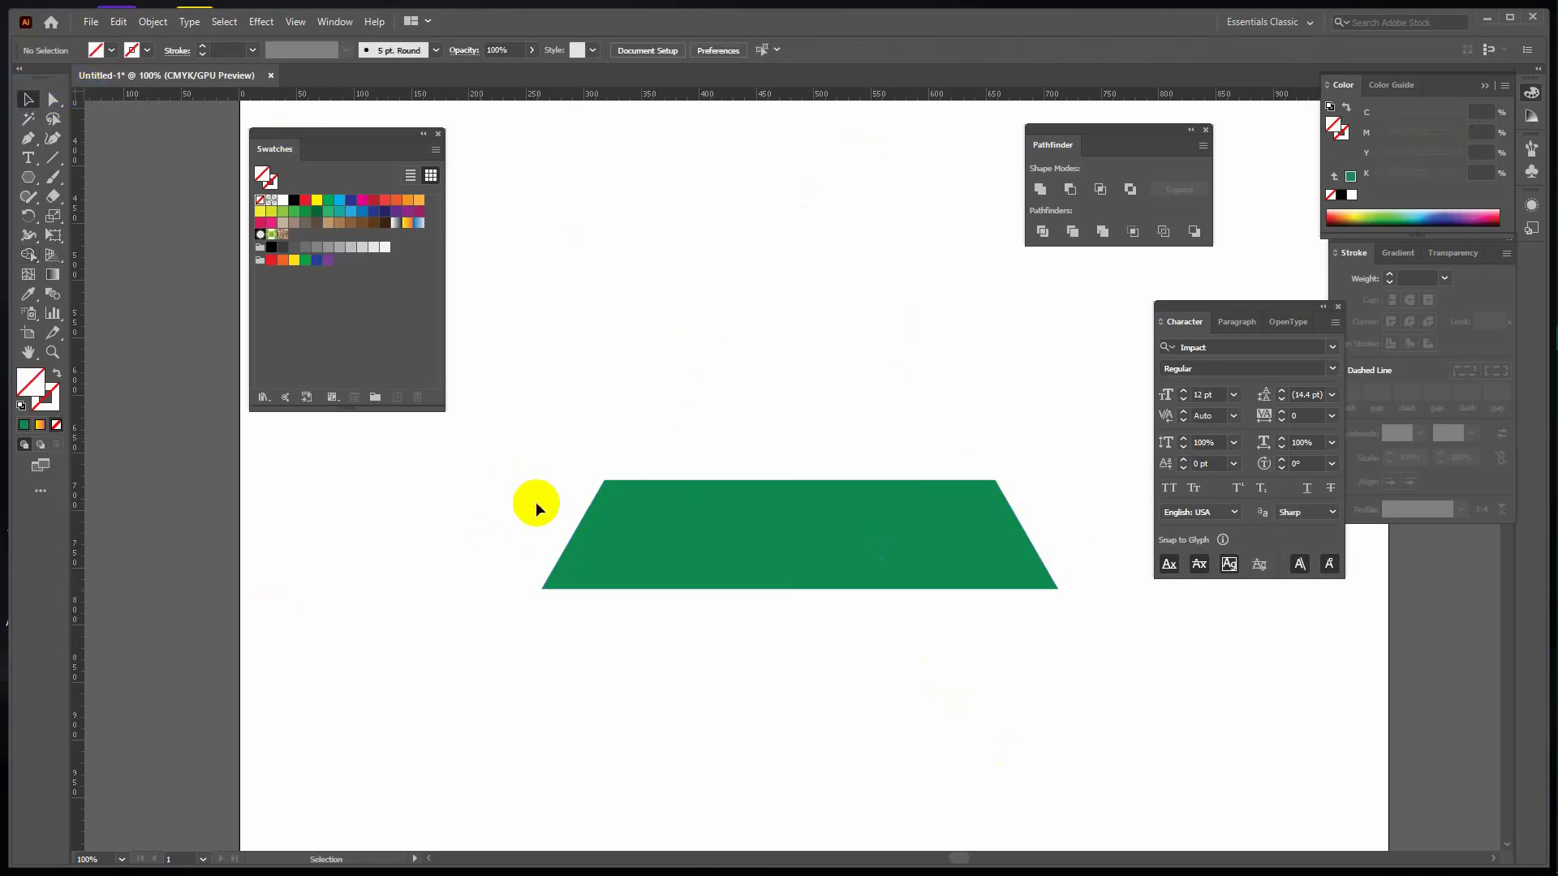
key(ctrl+minus)
key(ctrl+minus)
key(ctrl+minus)
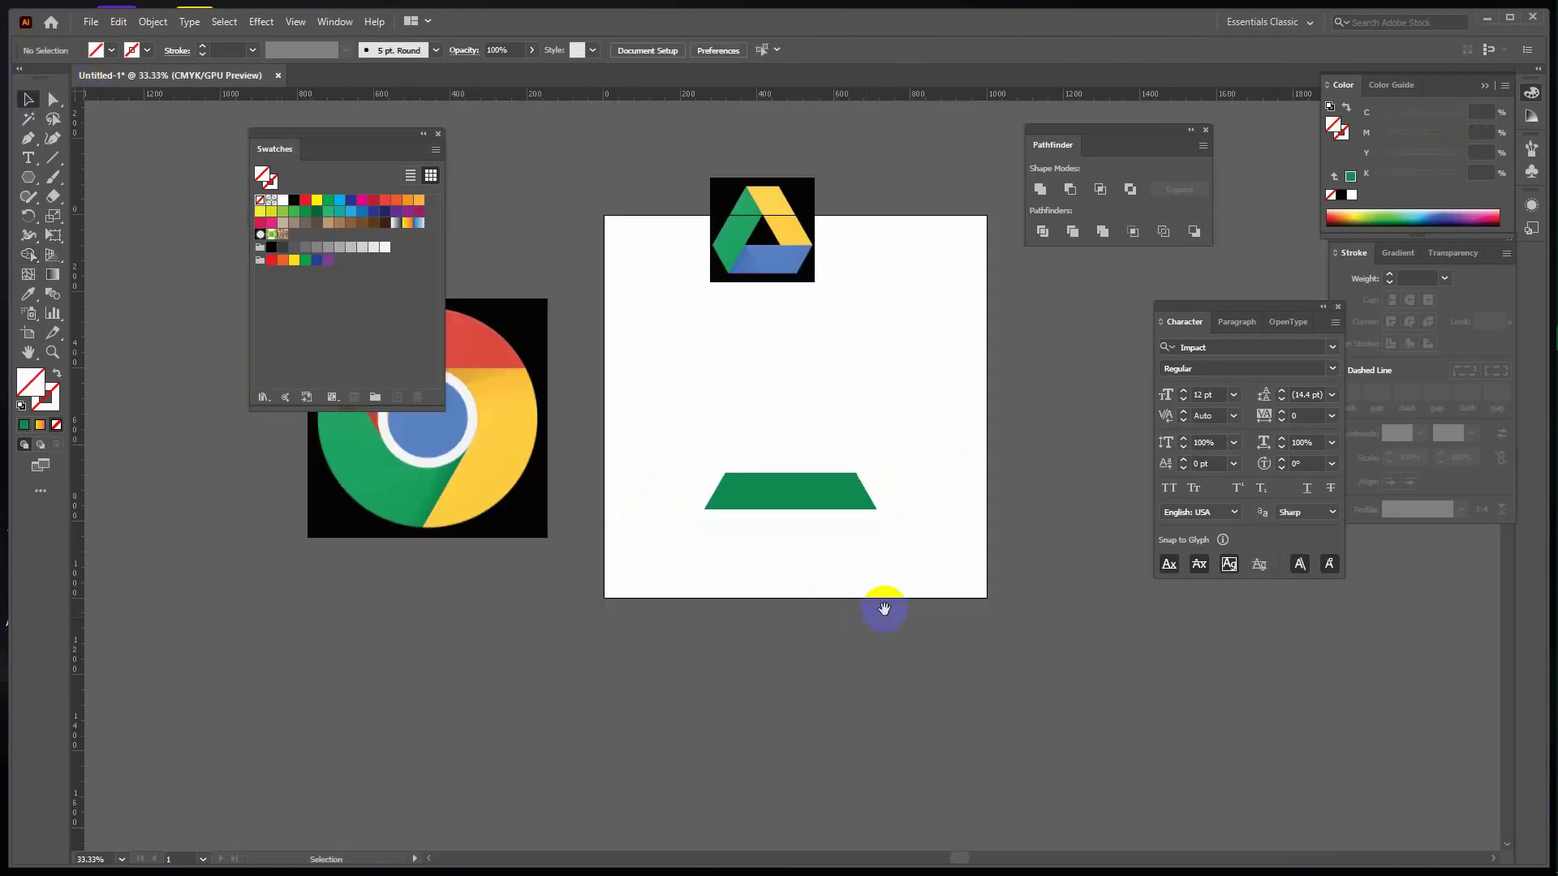
drag(762, 593, 606, 594)
click(780, 656)
click(783, 621)
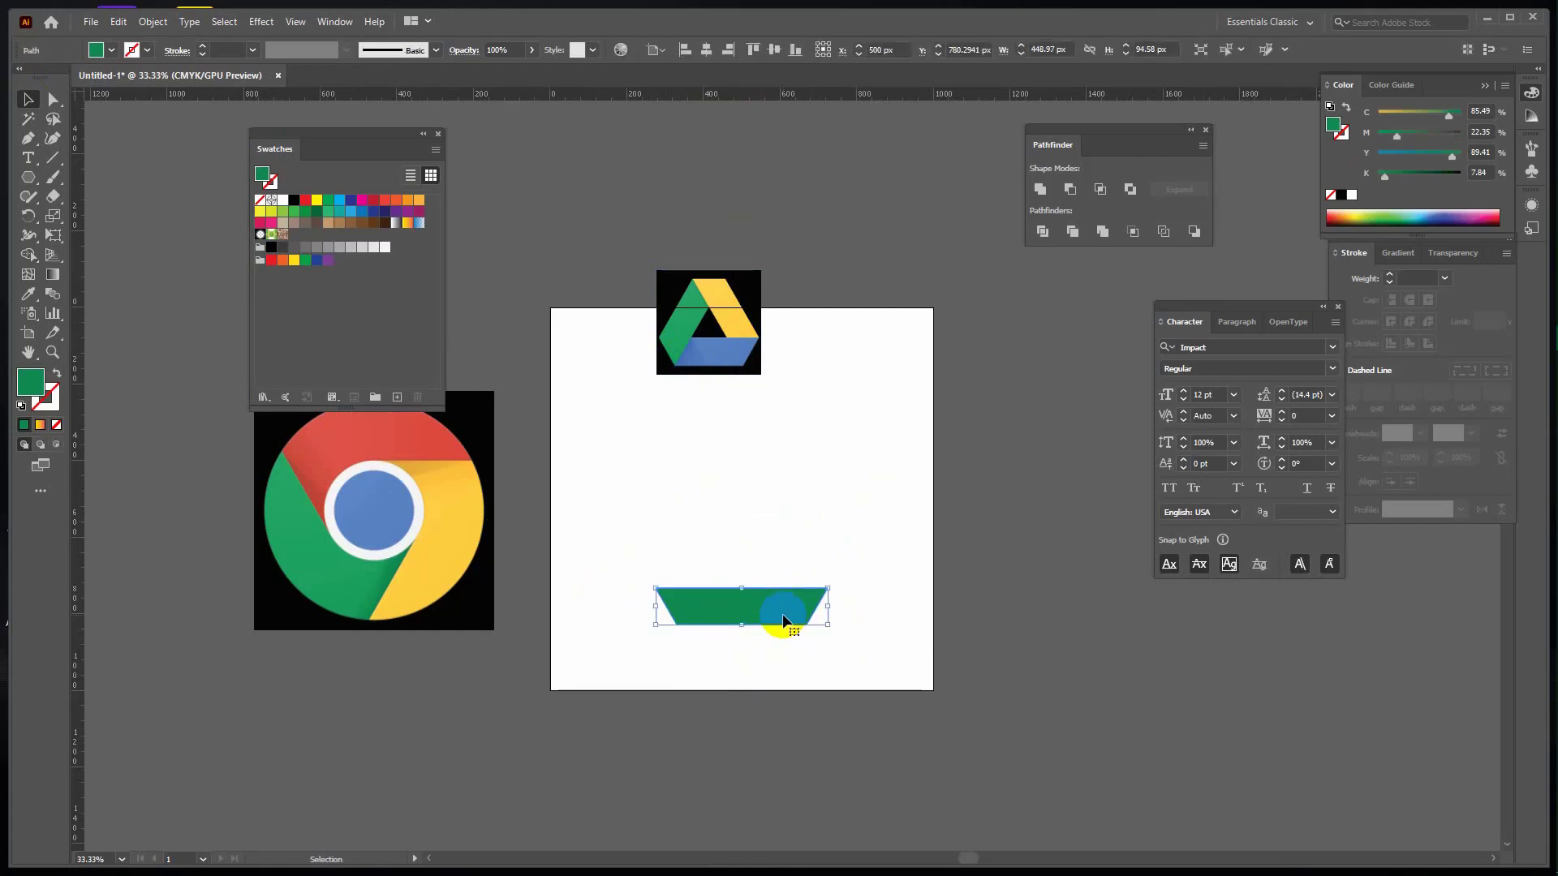
key(ctrl+equal)
key(ctrl+equal)
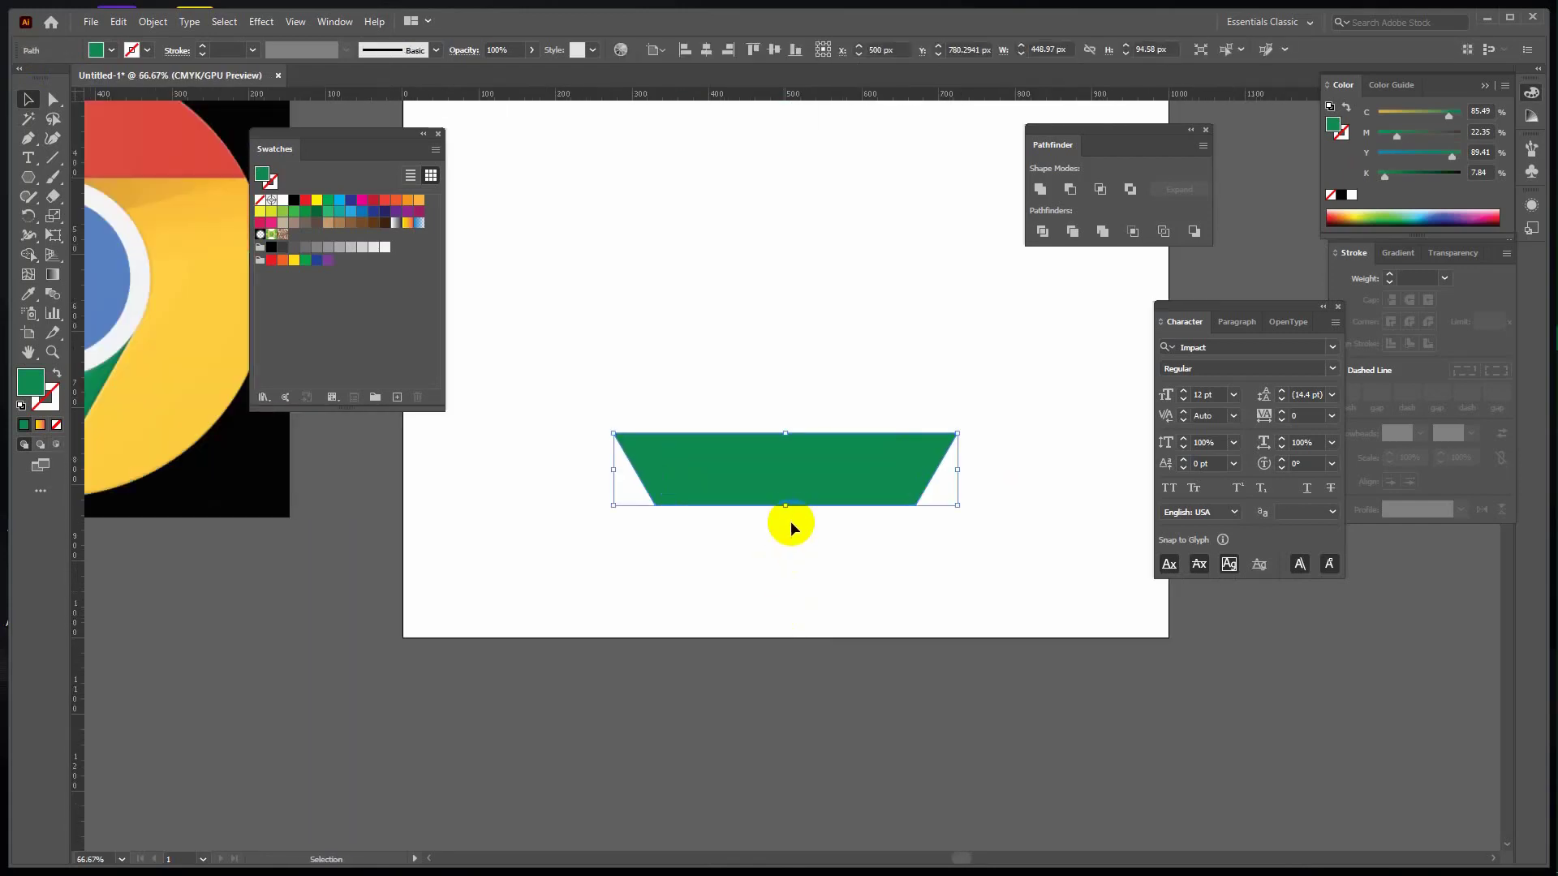
right_click(789, 470)
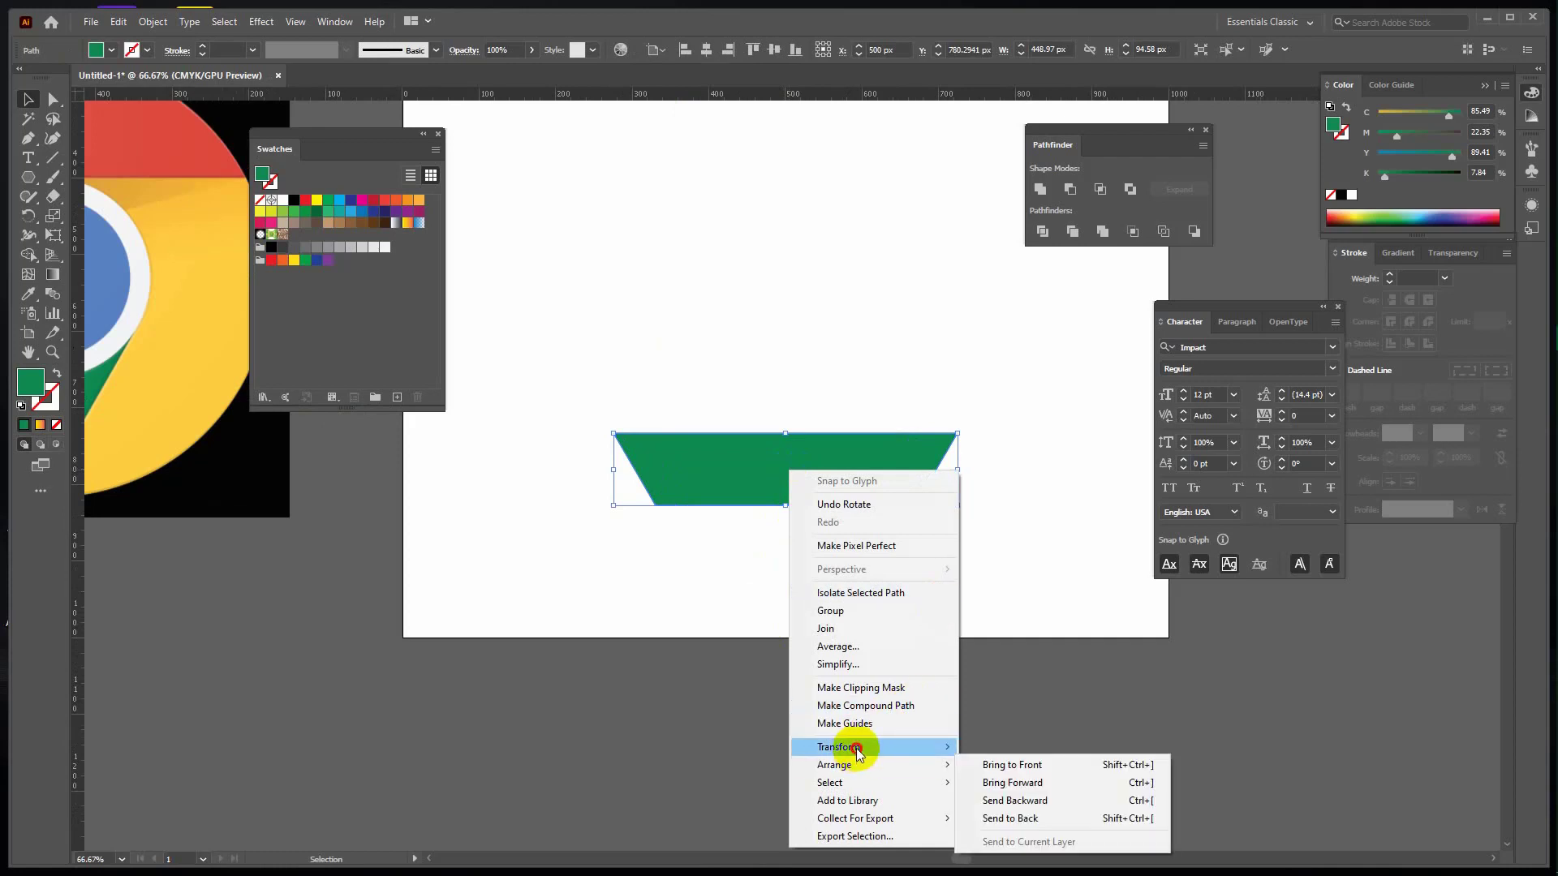
mouse_move(859, 753)
click(1029, 674)
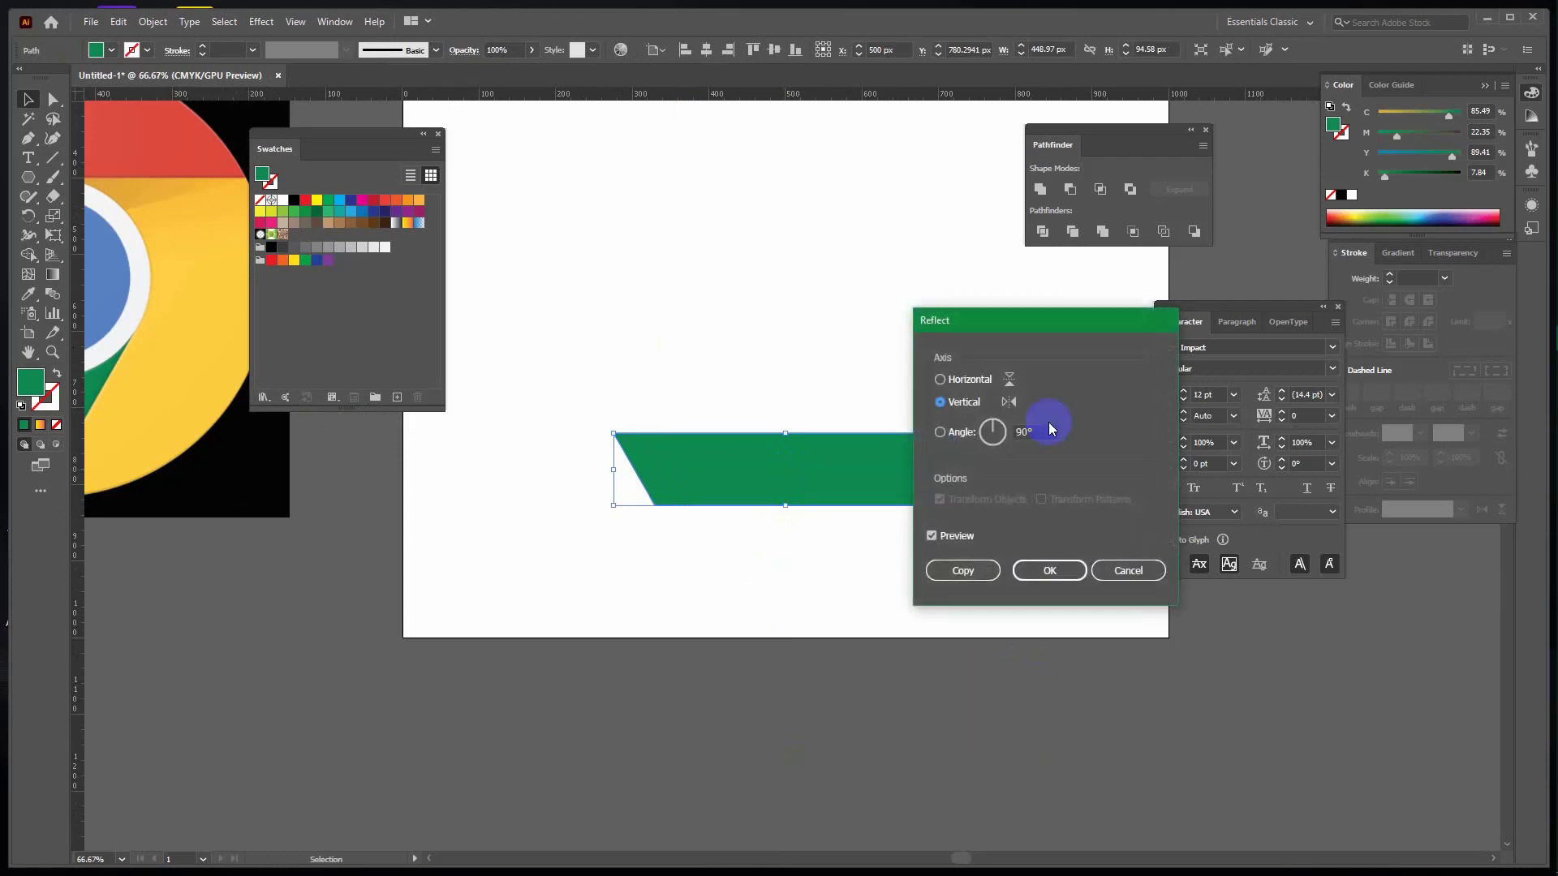
drag(1050, 326, 1141, 446)
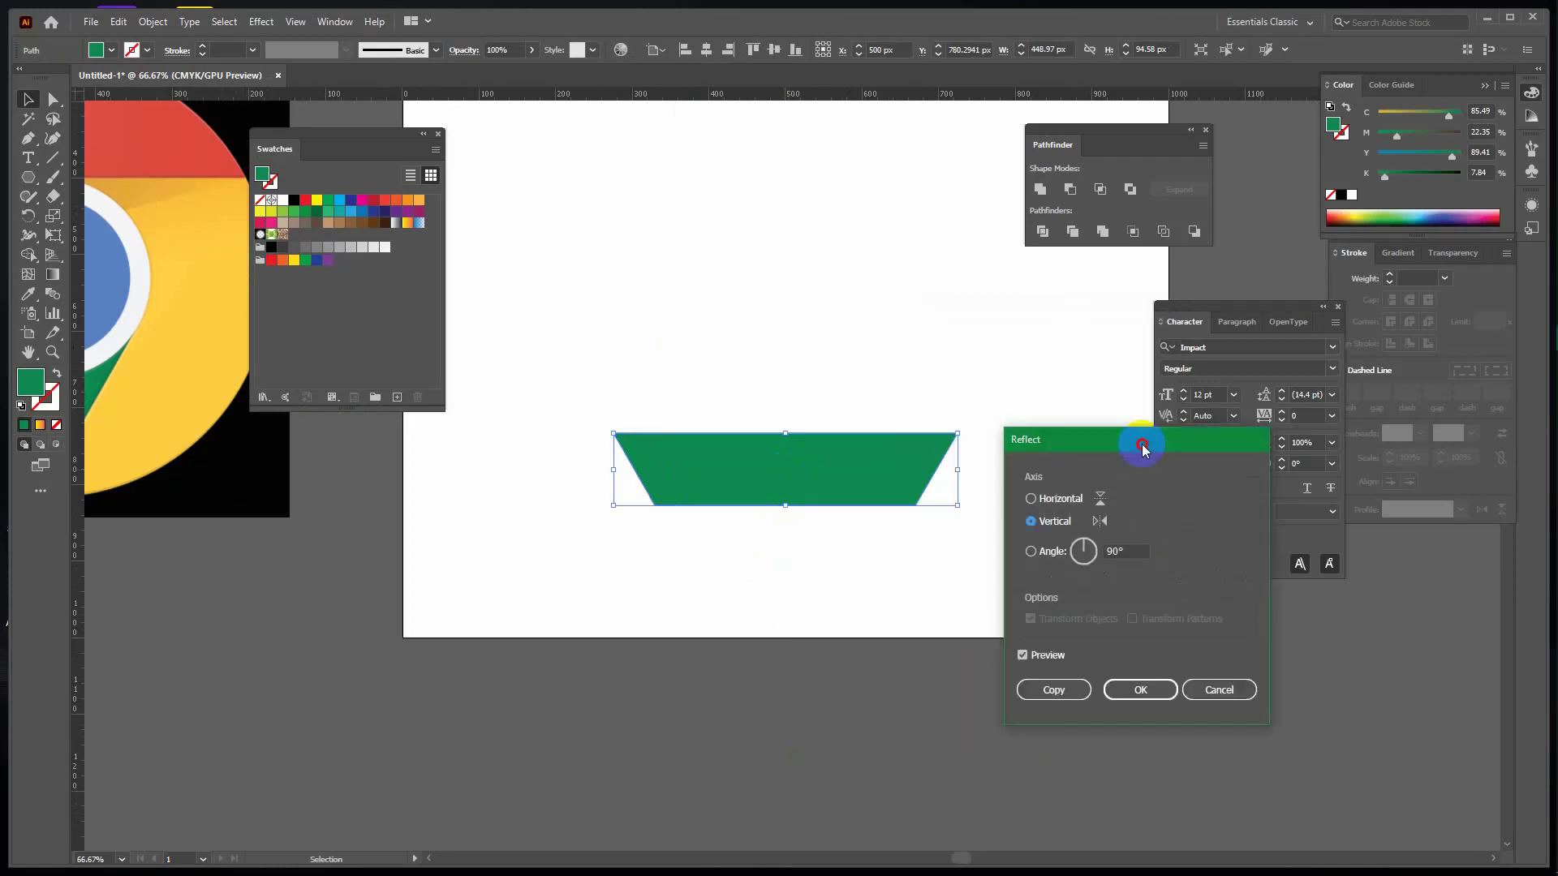
click(1032, 499)
click(1033, 525)
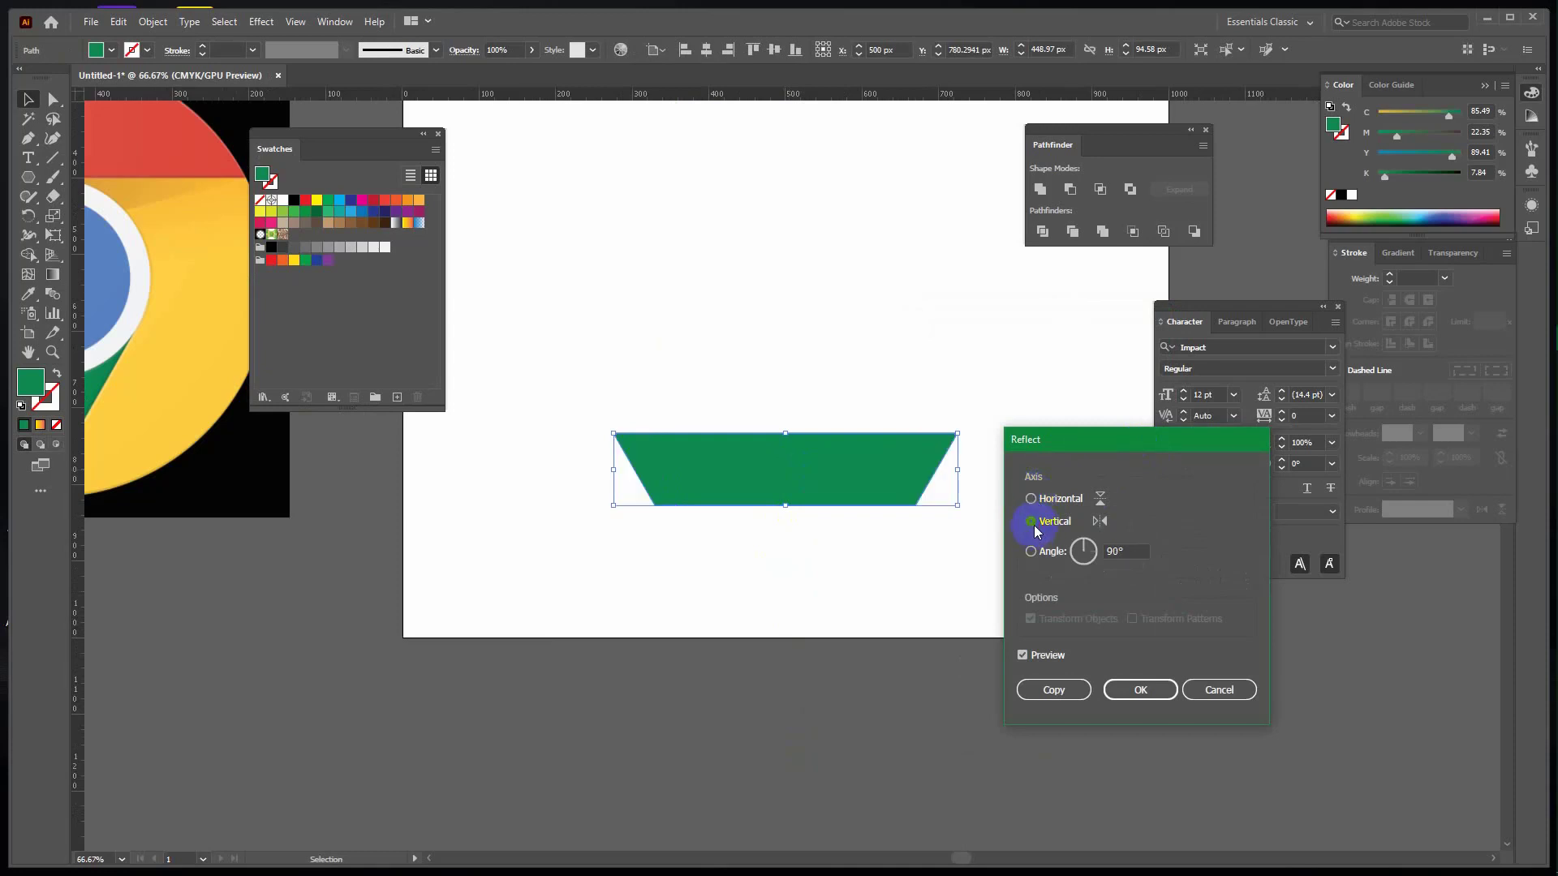
click(1032, 500)
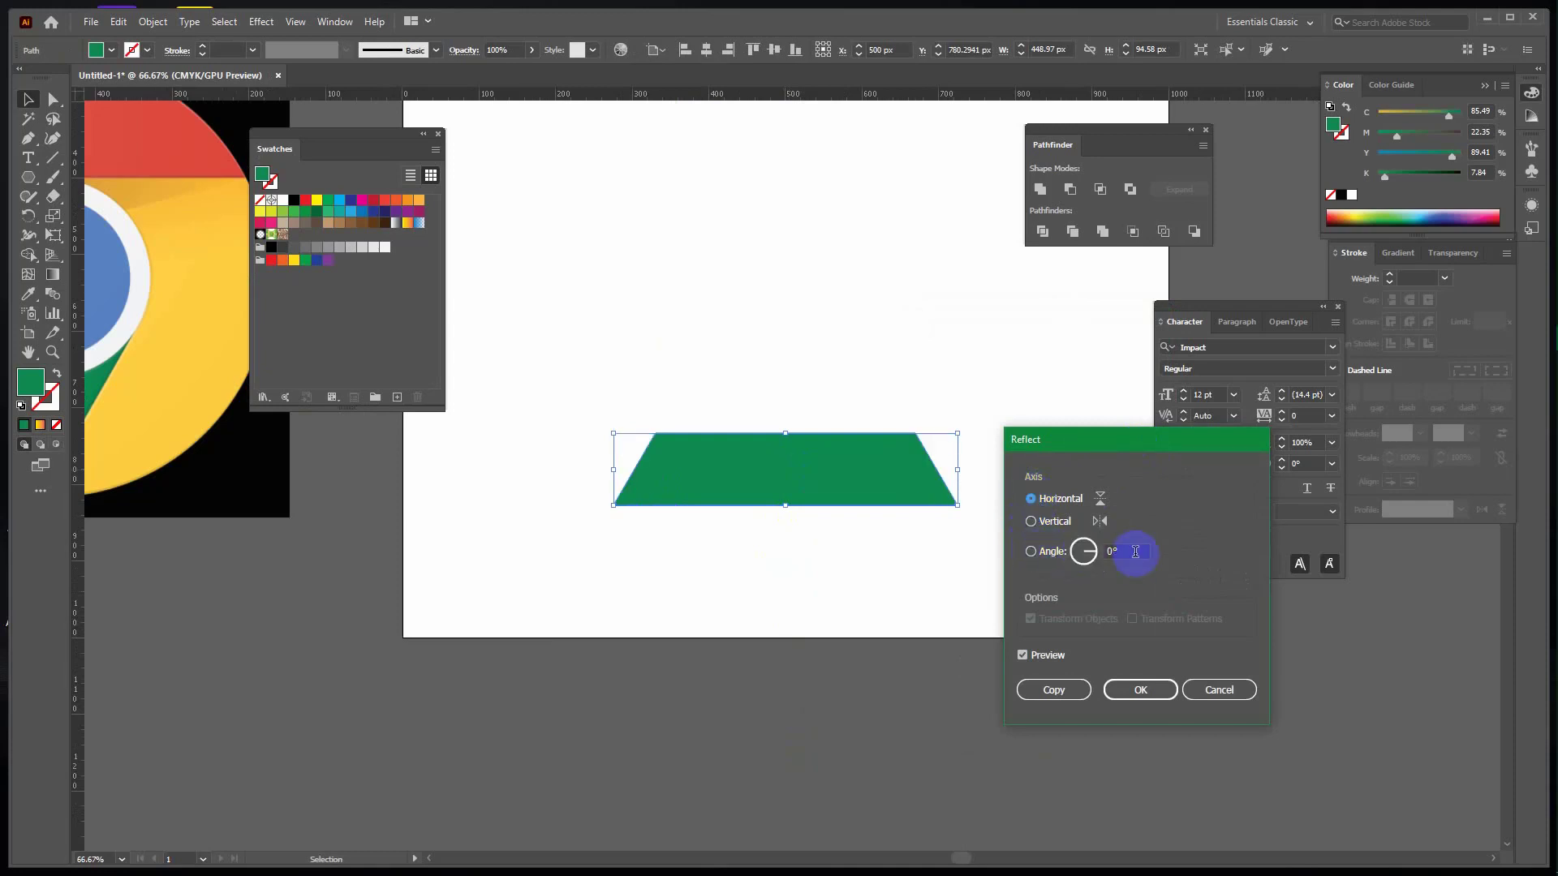
click(1136, 551)
scroll(1135, 552, up, 11)
scroll(1135, 552, up, 18)
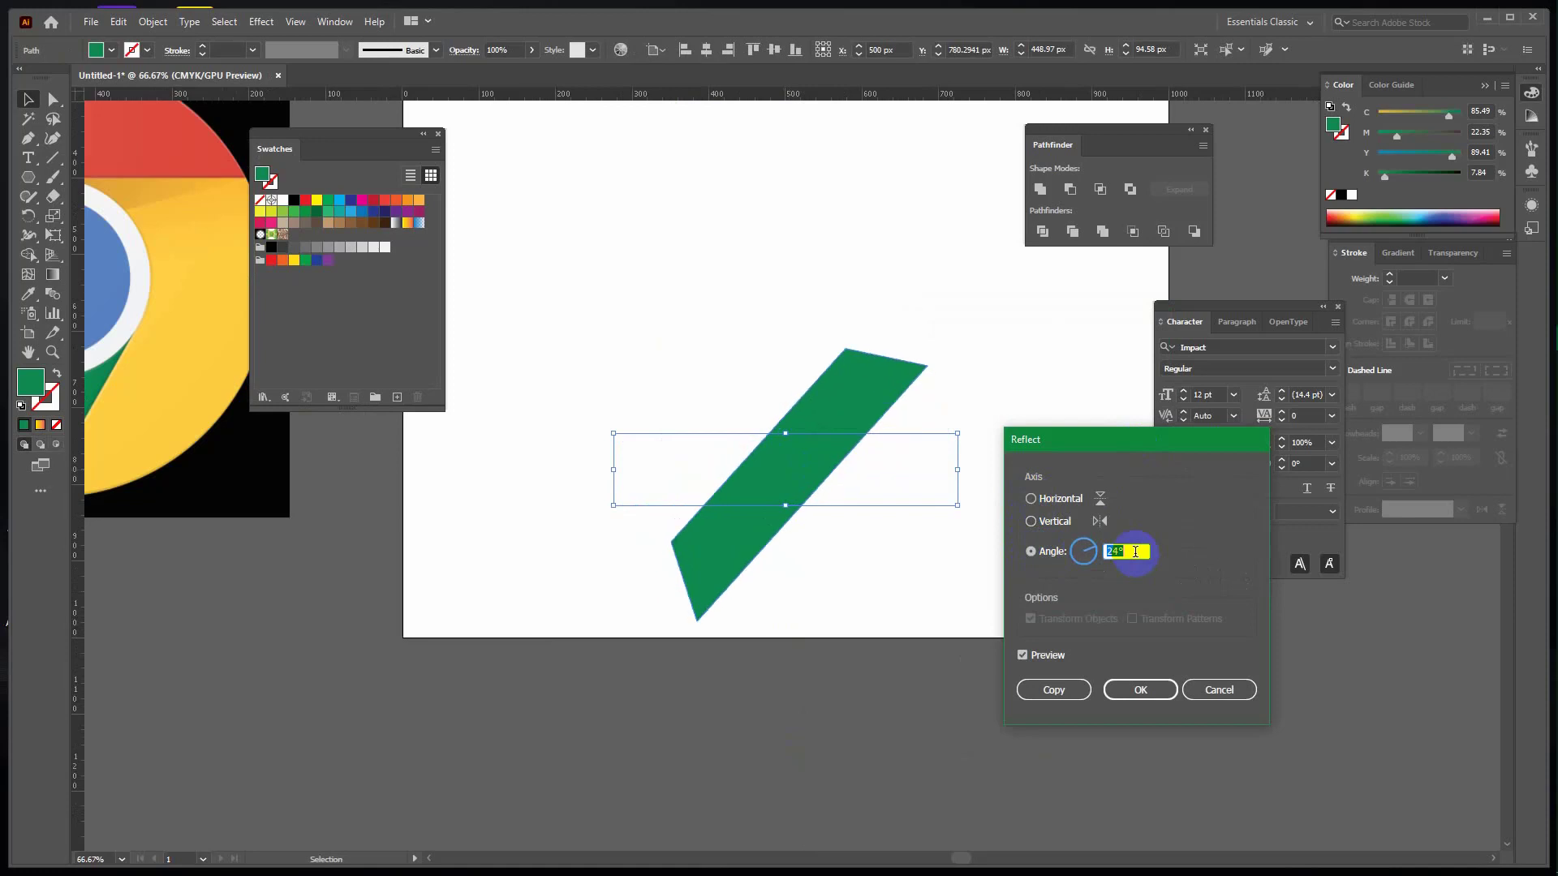
click(1218, 690)
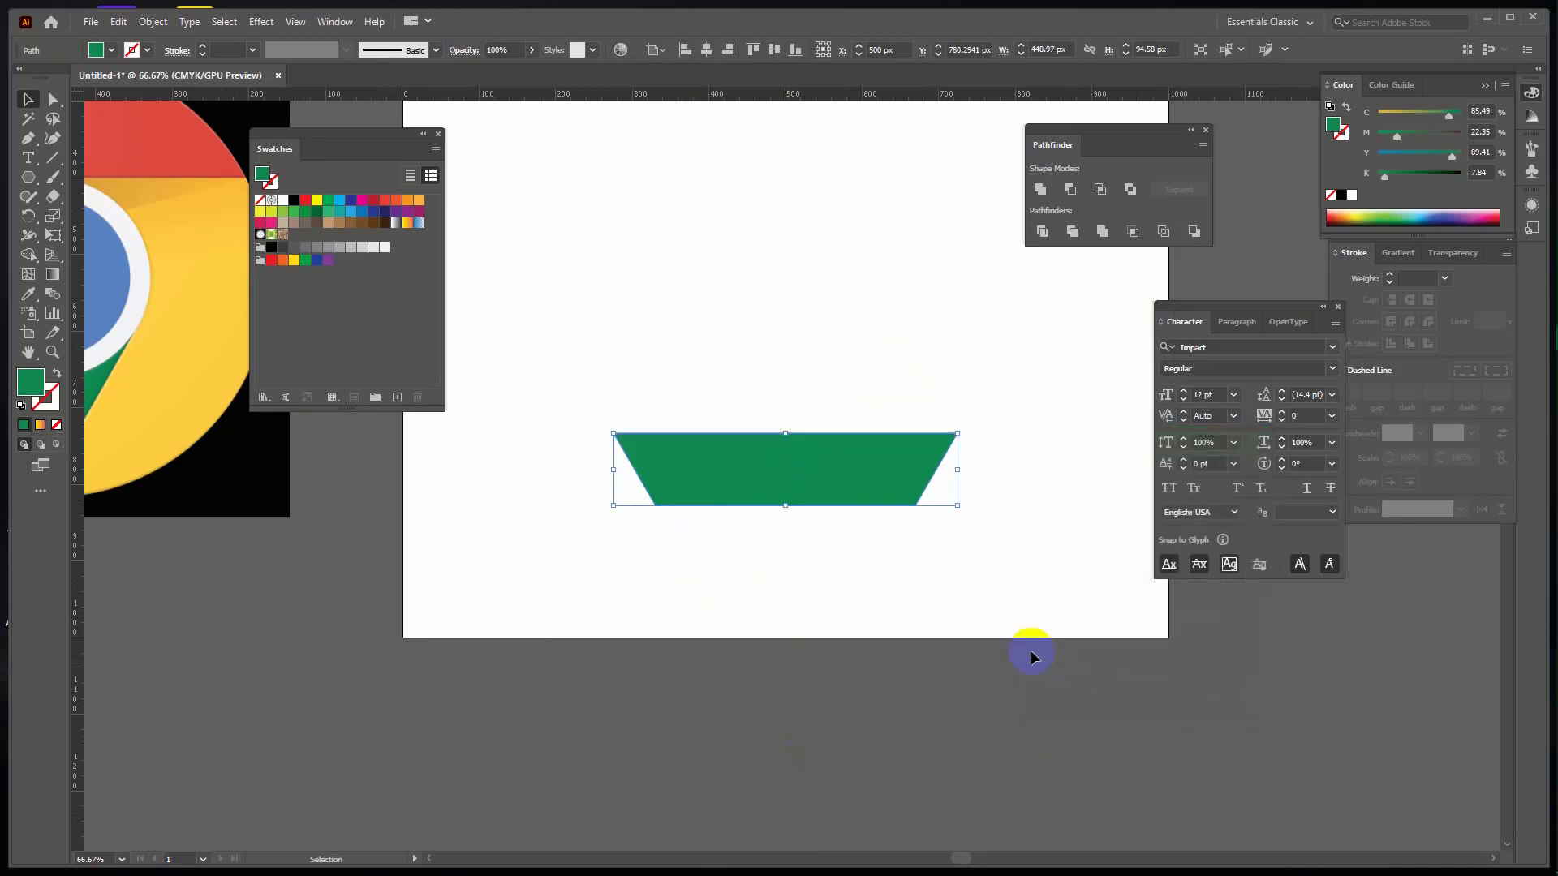
Duplicate the trapezoid below itself and move the original up the artboard, closer to the reference logo.
drag(850, 470, 871, 601)
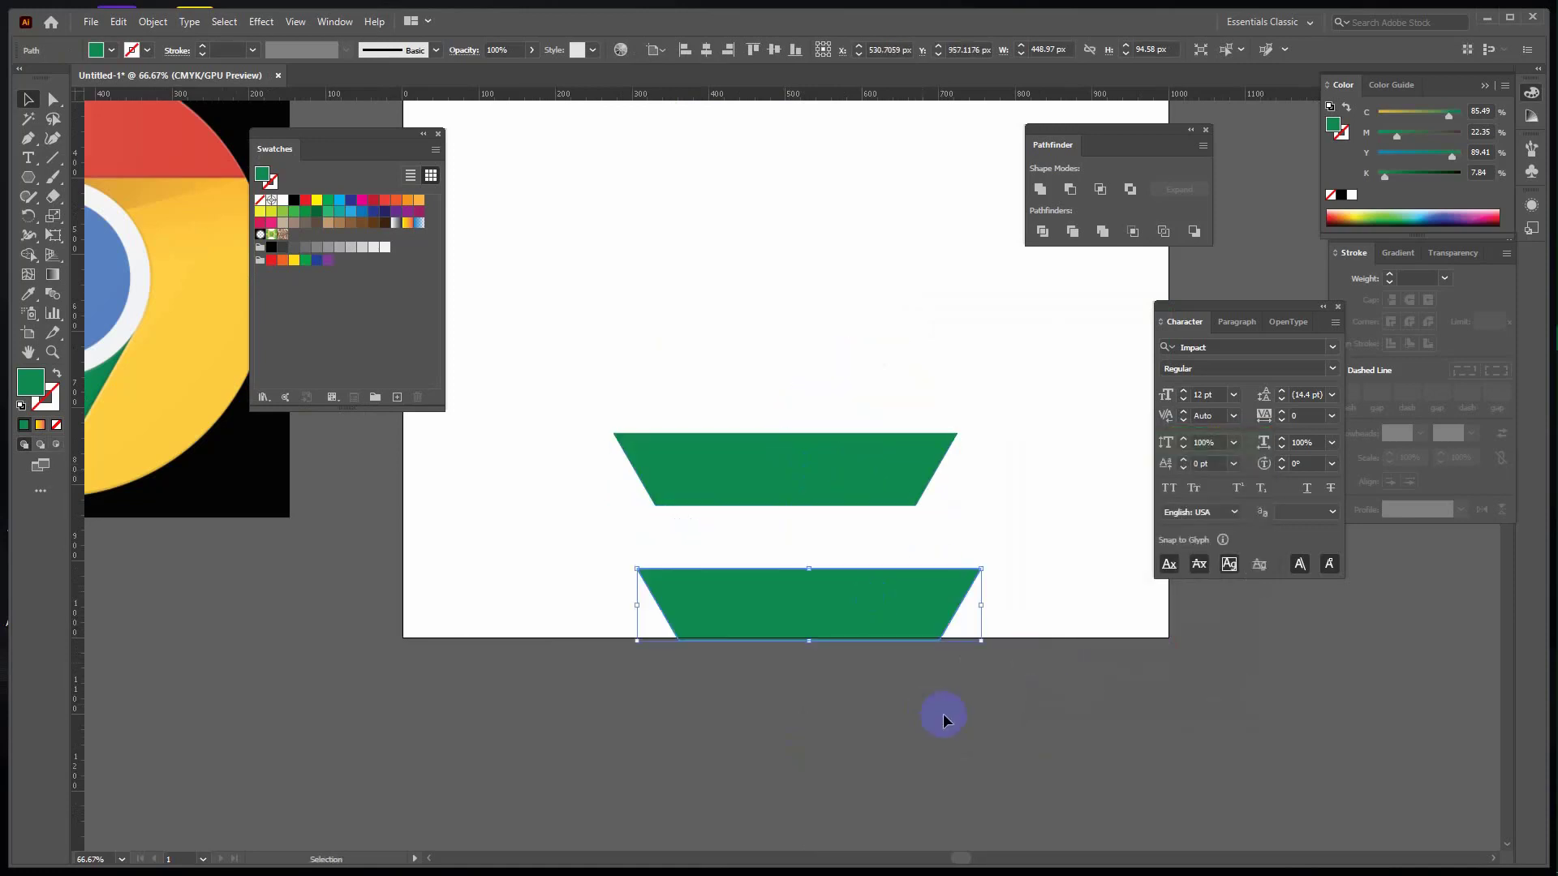
drag(982, 351, 878, 658)
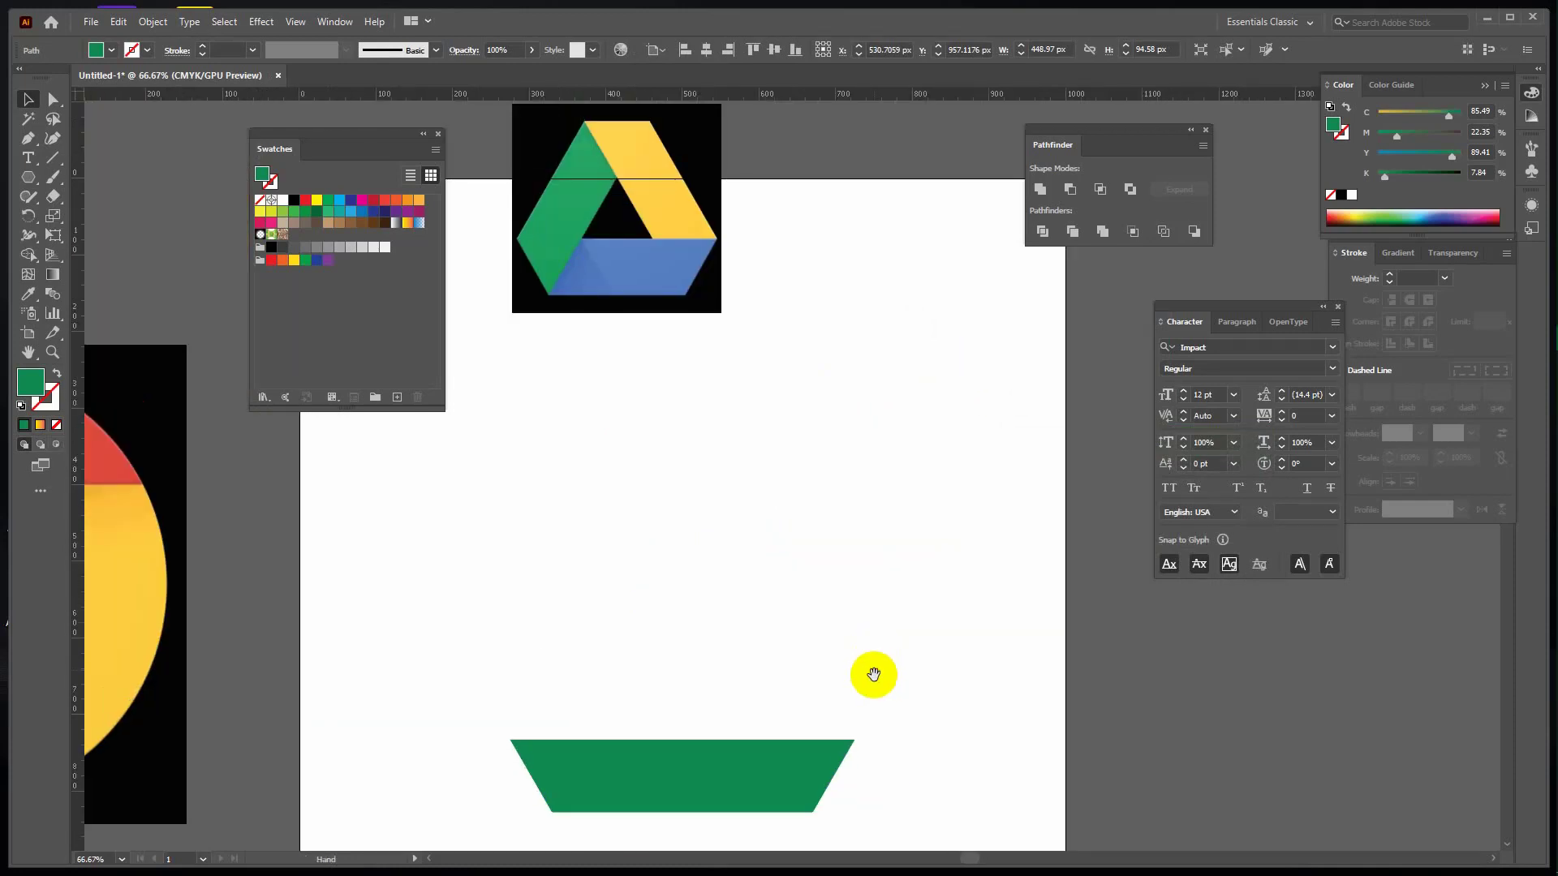
click(713, 771)
drag(729, 718, 735, 482)
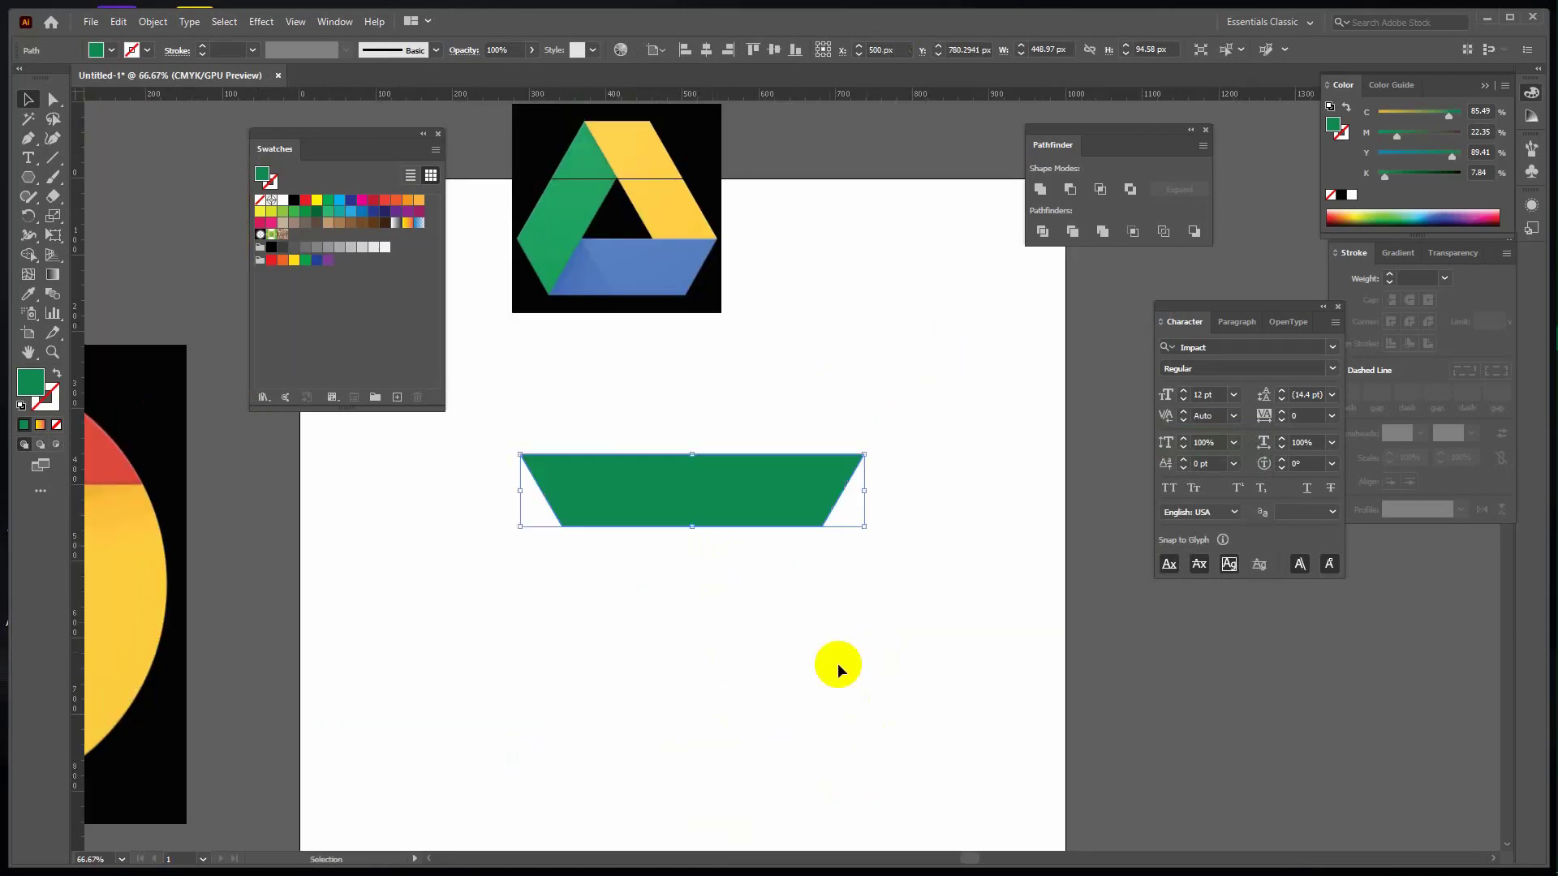
Move the duplicate trapezoid above and to the right of the original, next to the reference logo's lower right corner.
scroll(837, 663, down, 5)
drag(811, 680, 873, 212)
drag(948, 388, 948, 388)
scroll(946, 835, up, 6)
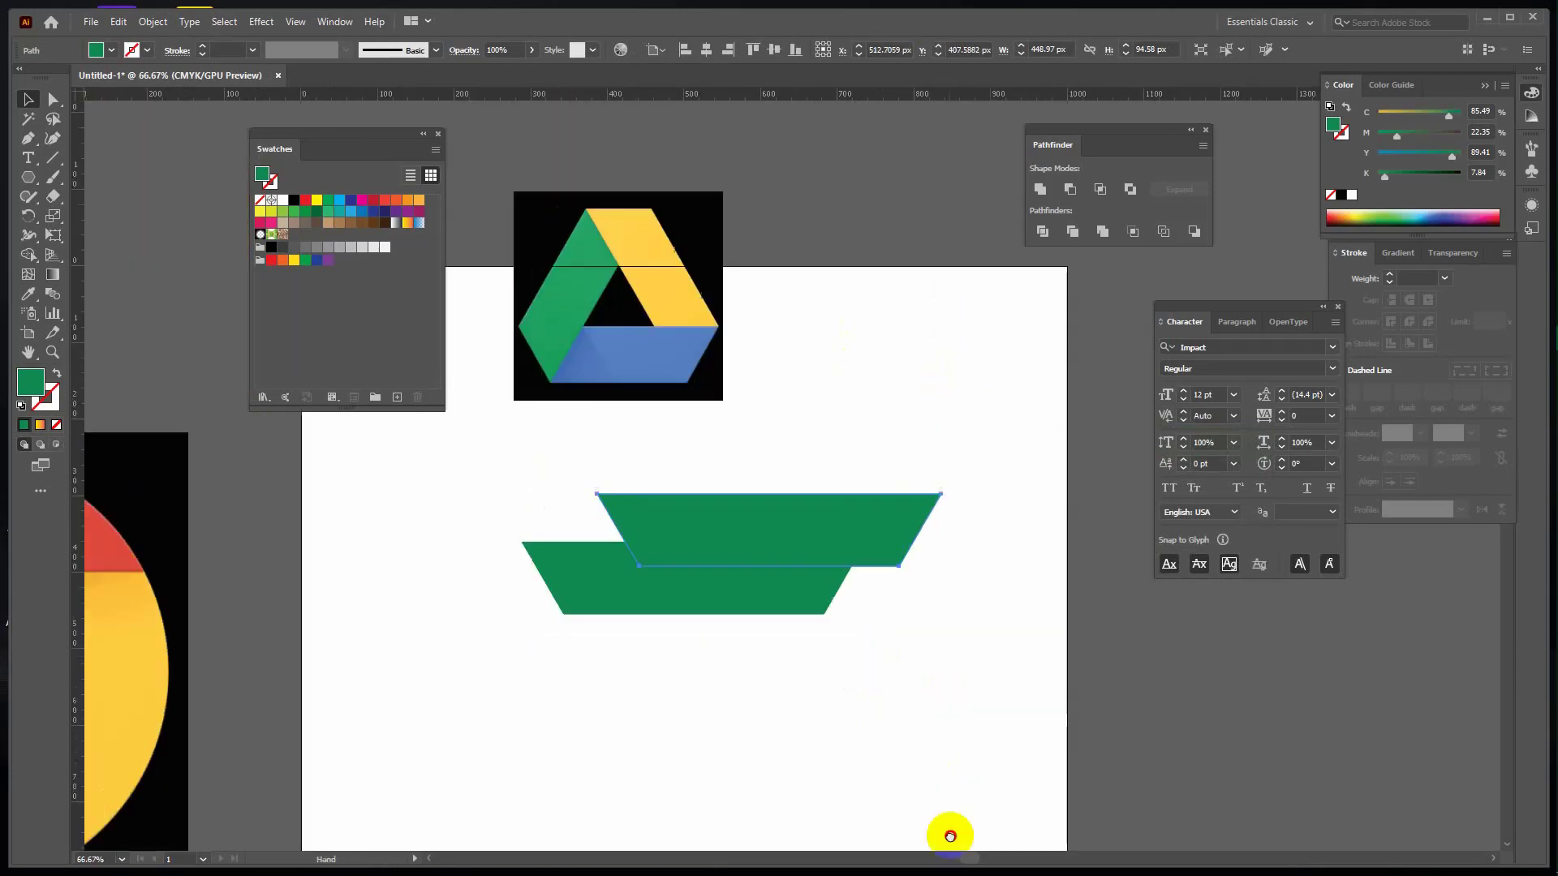
drag(880, 670, 951, 557)
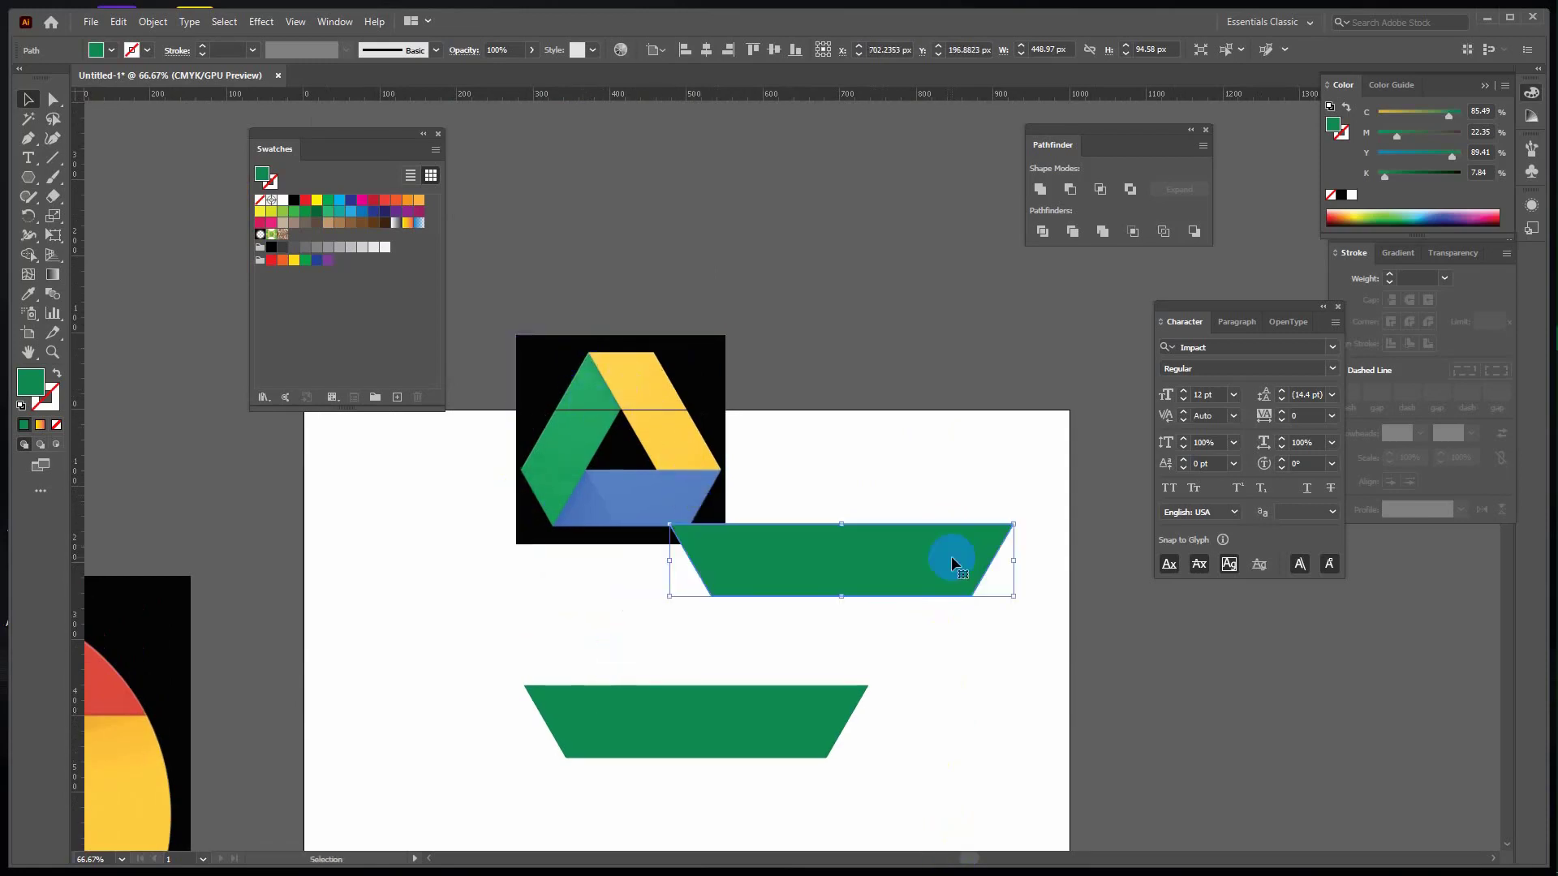
Rotate the duplicate trapezoid 120° about its center.
key(r)
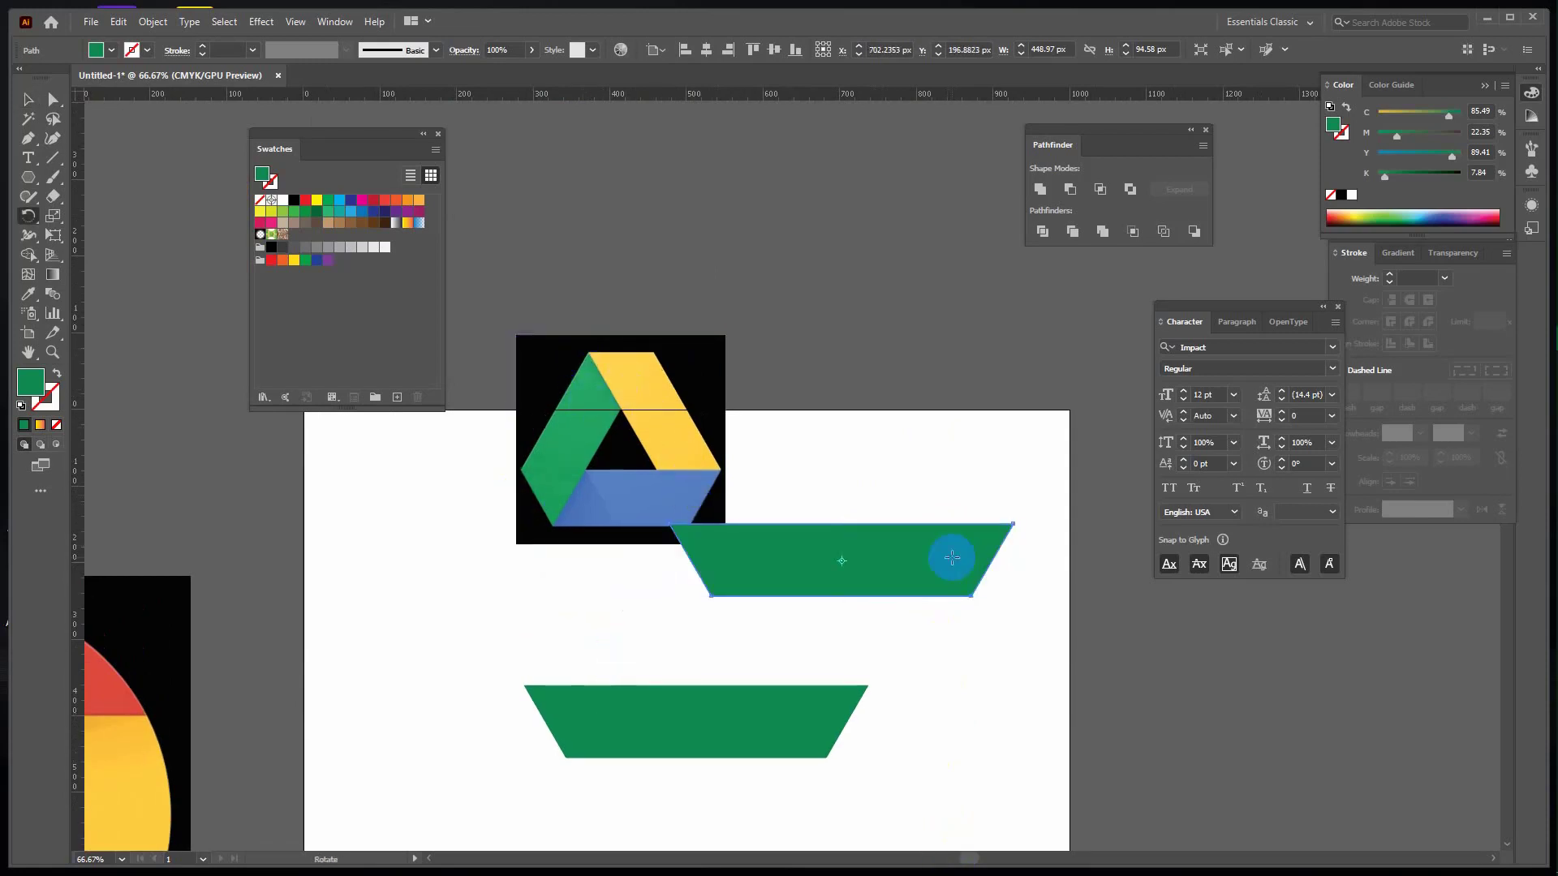
alt+click(844, 561)
drag(801, 349, 1128, 314)
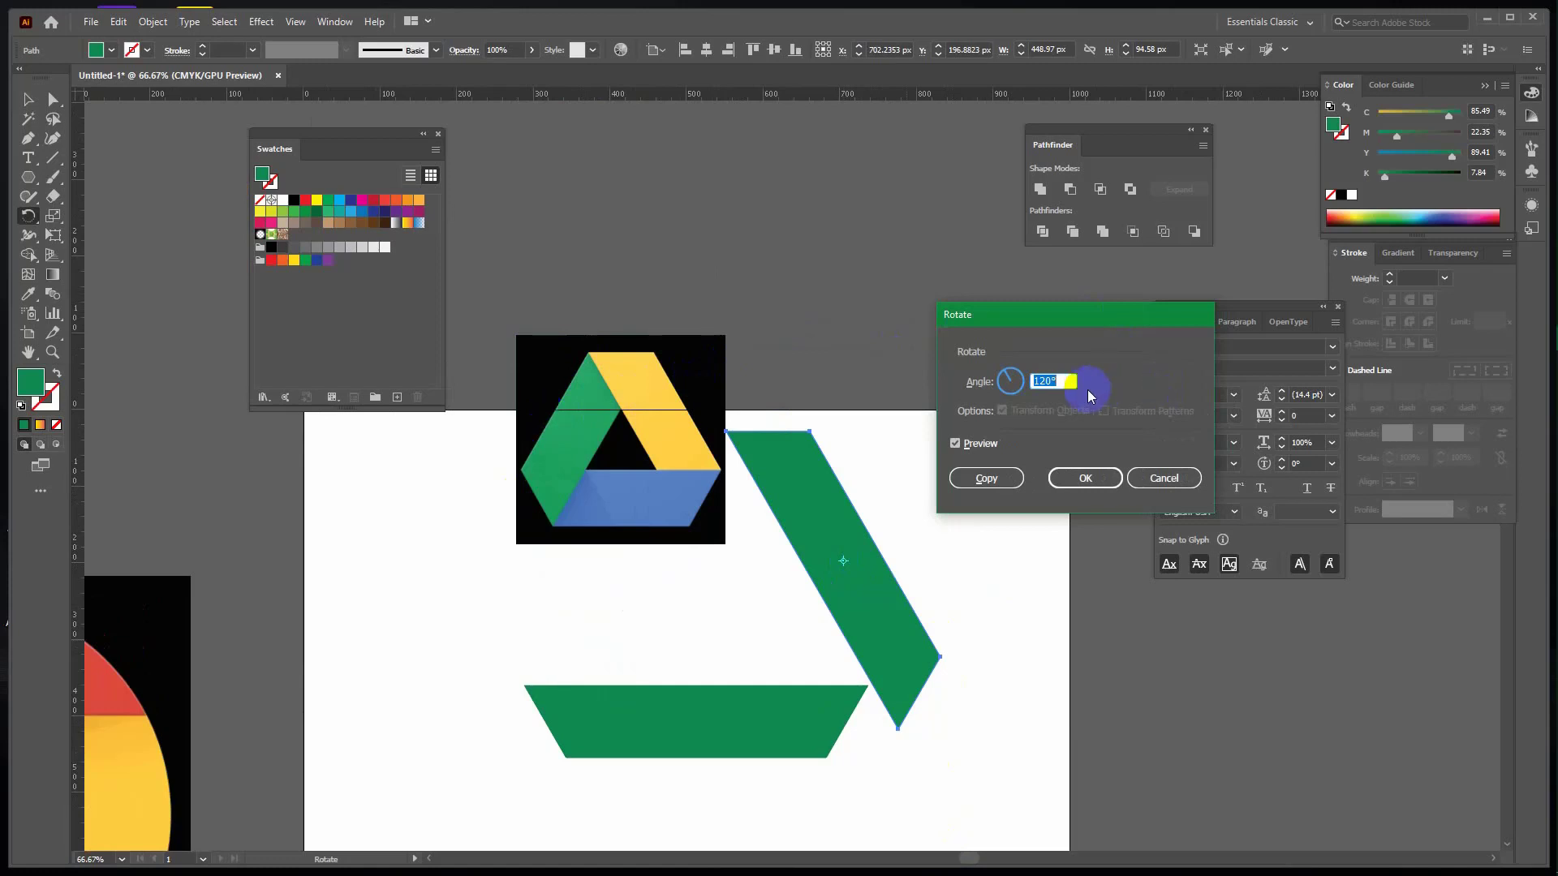
text(3603)
drag(1068, 383, 1032, 379)
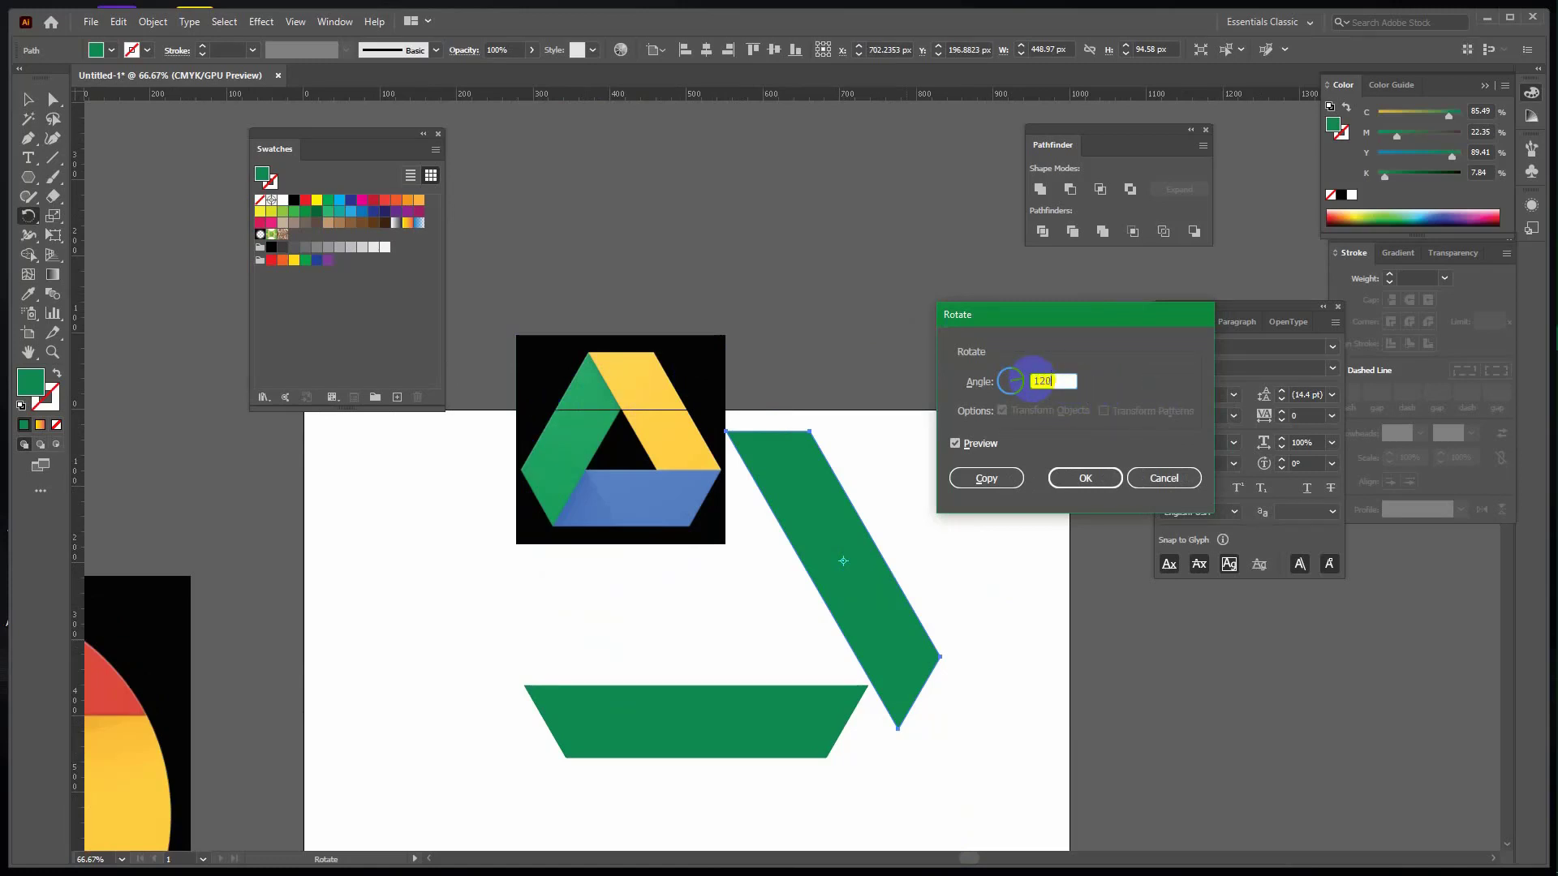
click(1102, 485)
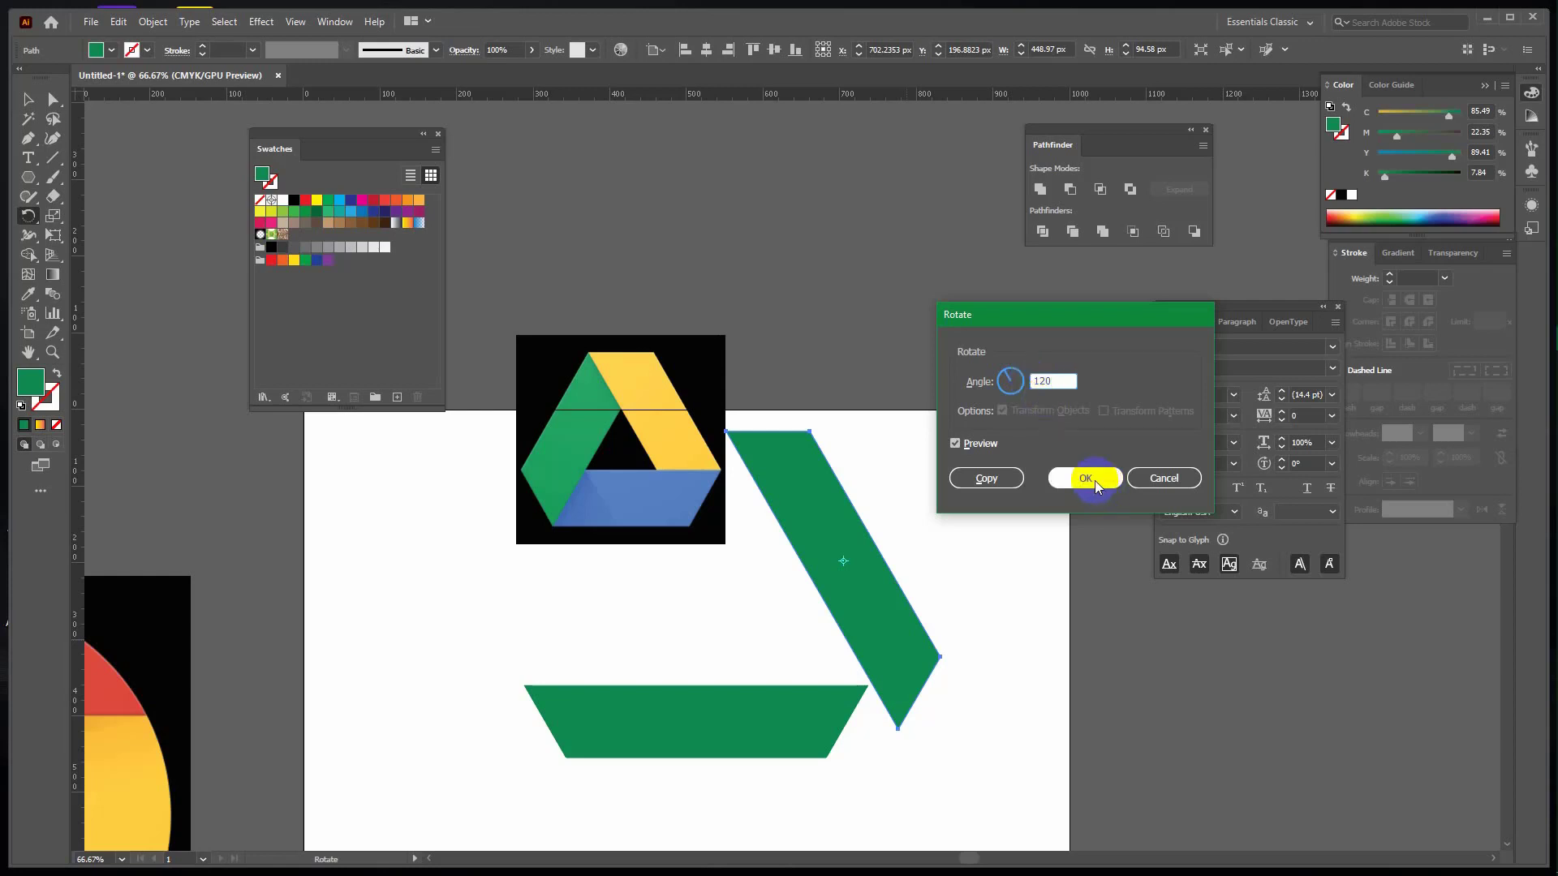
Move the horizontal trapezoid down the artboard and snap the rotated trapezoid's lower end onto its right end.
click(27, 99)
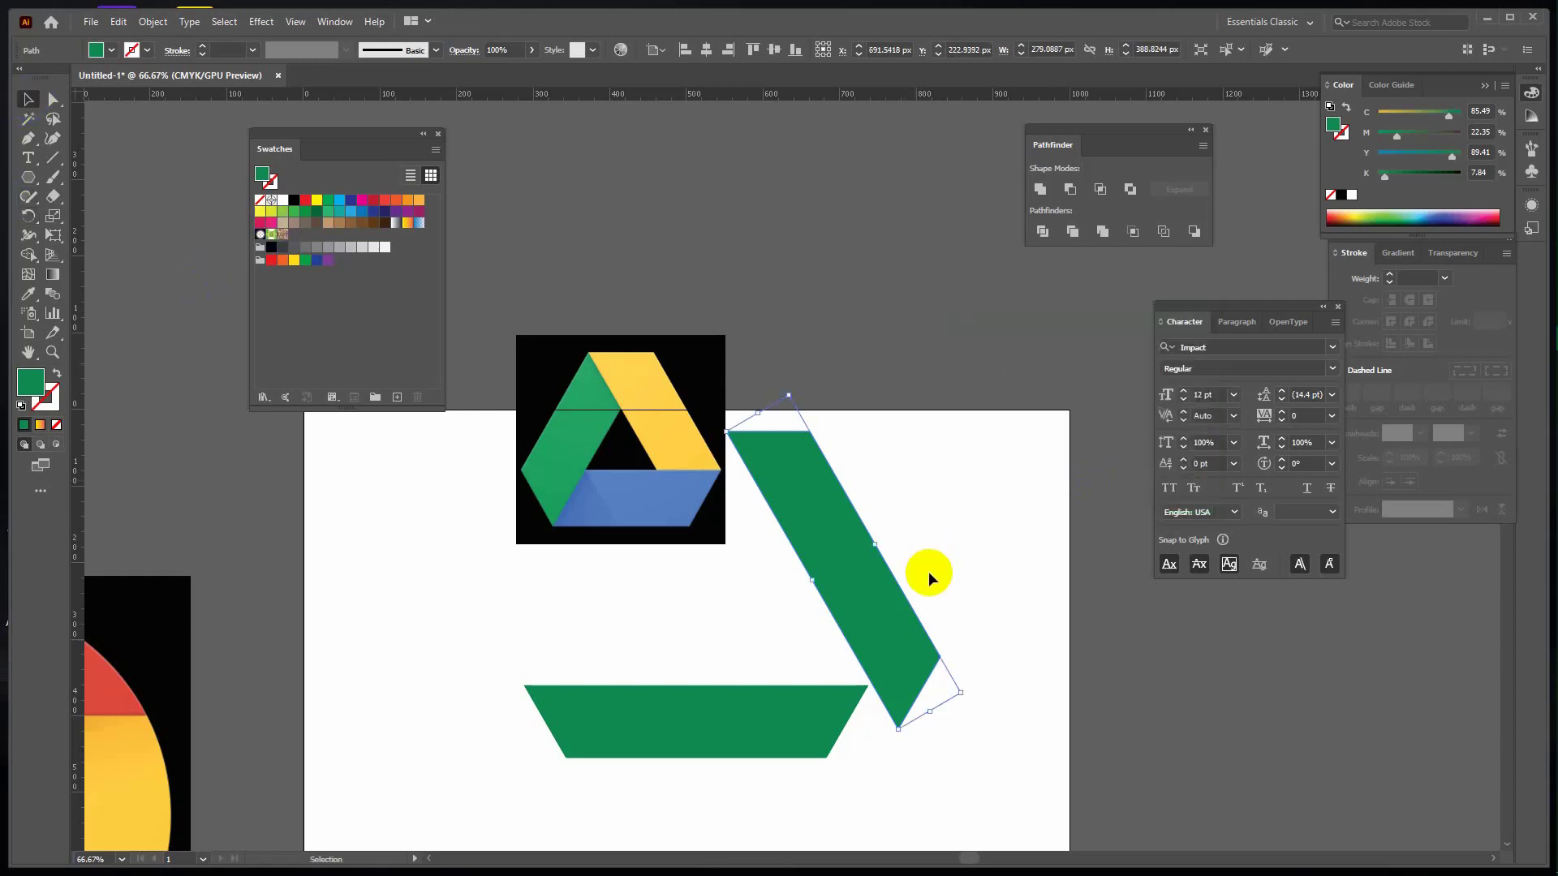
drag(785, 729, 841, 520)
drag(879, 587, 880, 587)
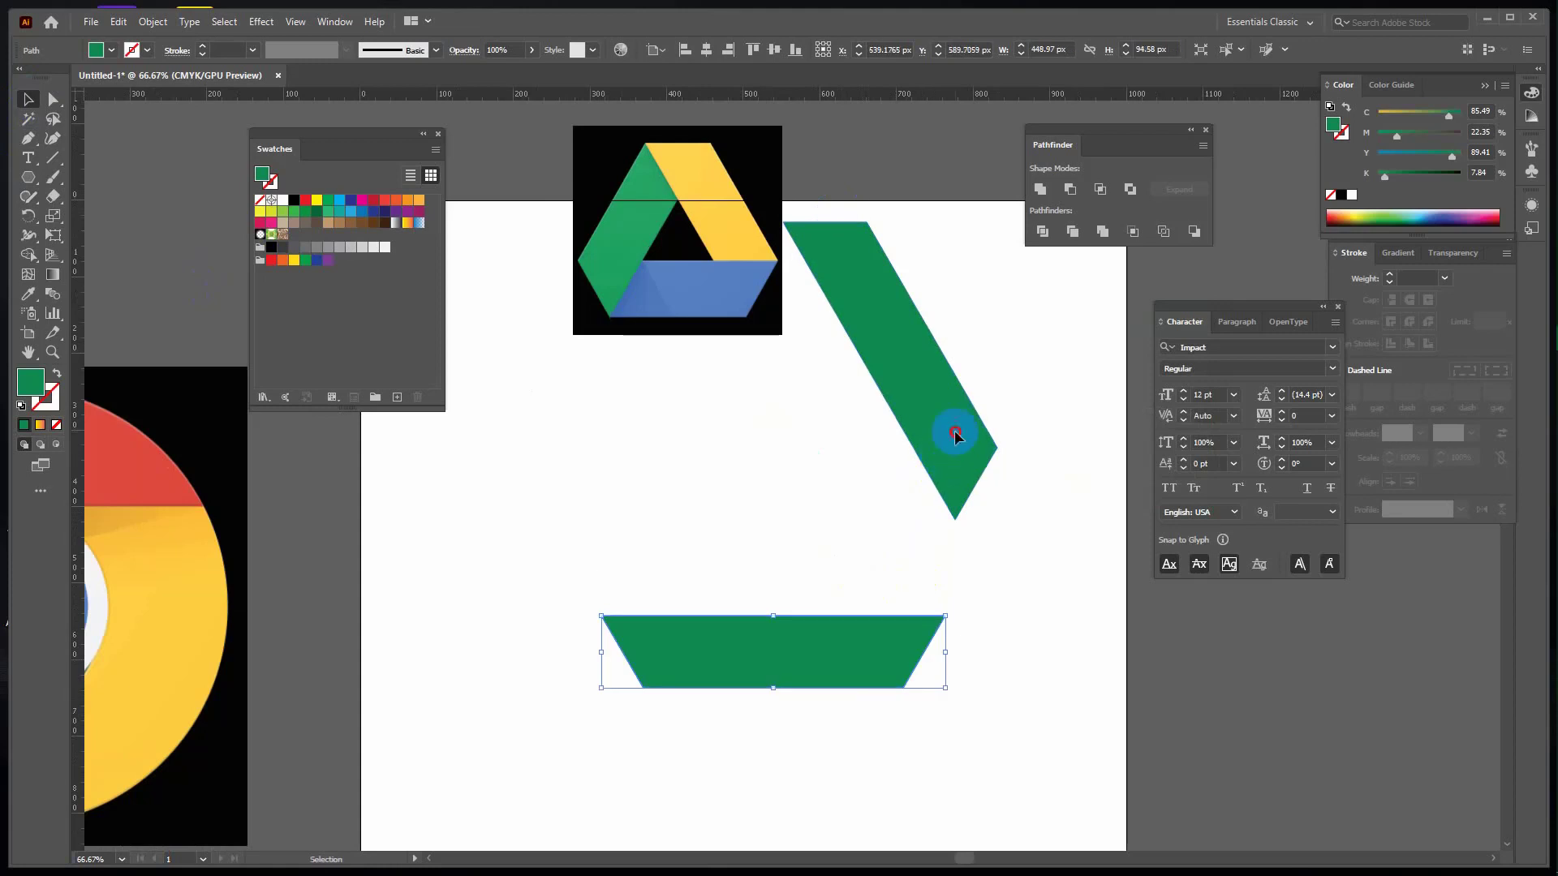
drag(954, 432, 903, 603)
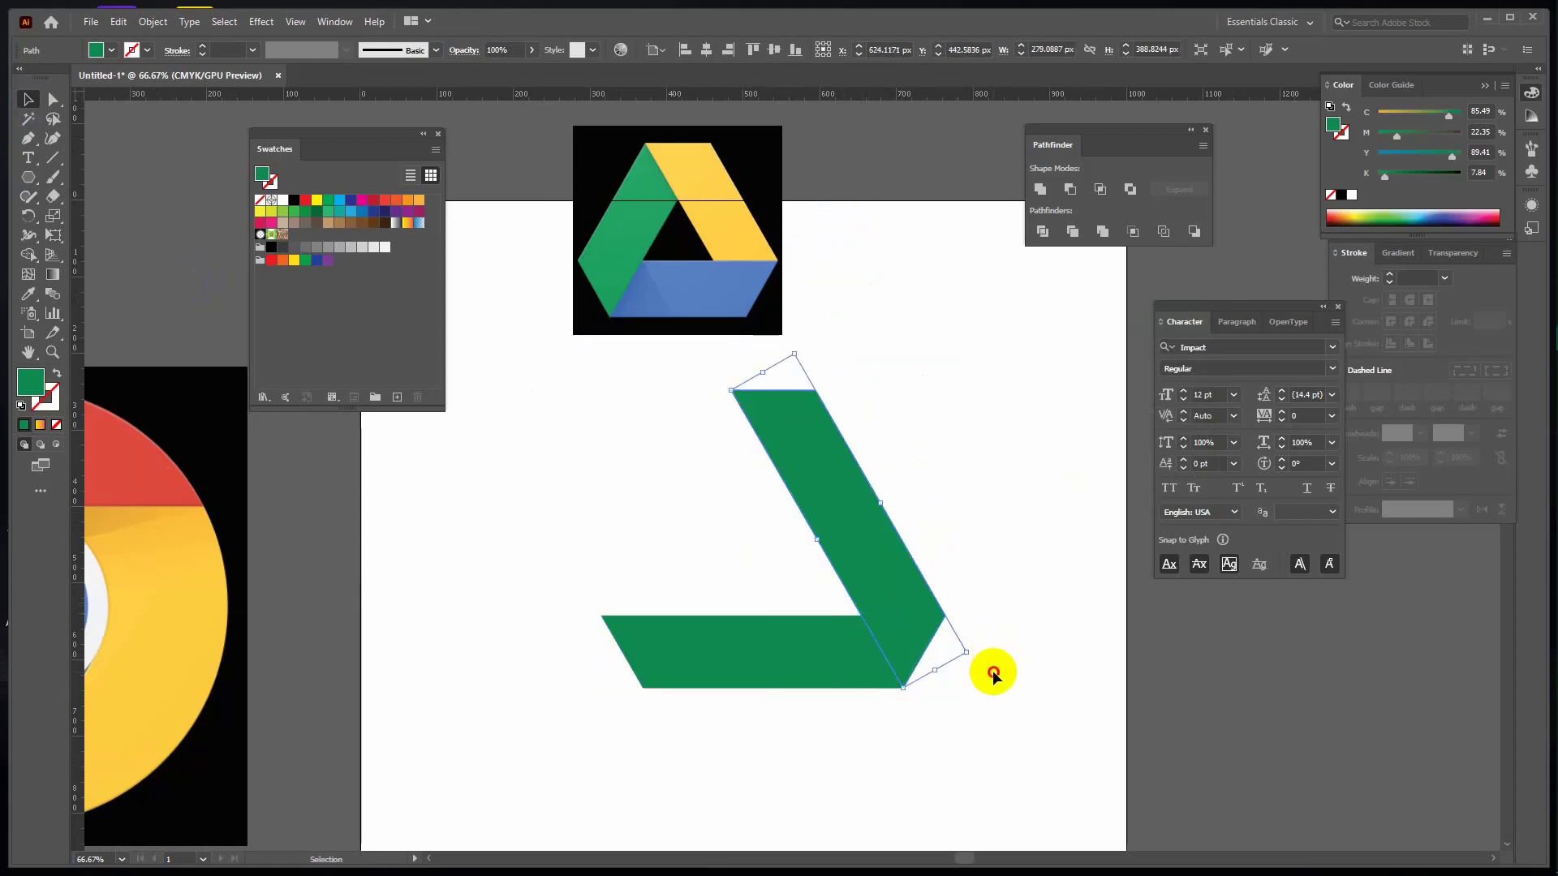
click(992, 670)
click(827, 490)
right_click(829, 492)
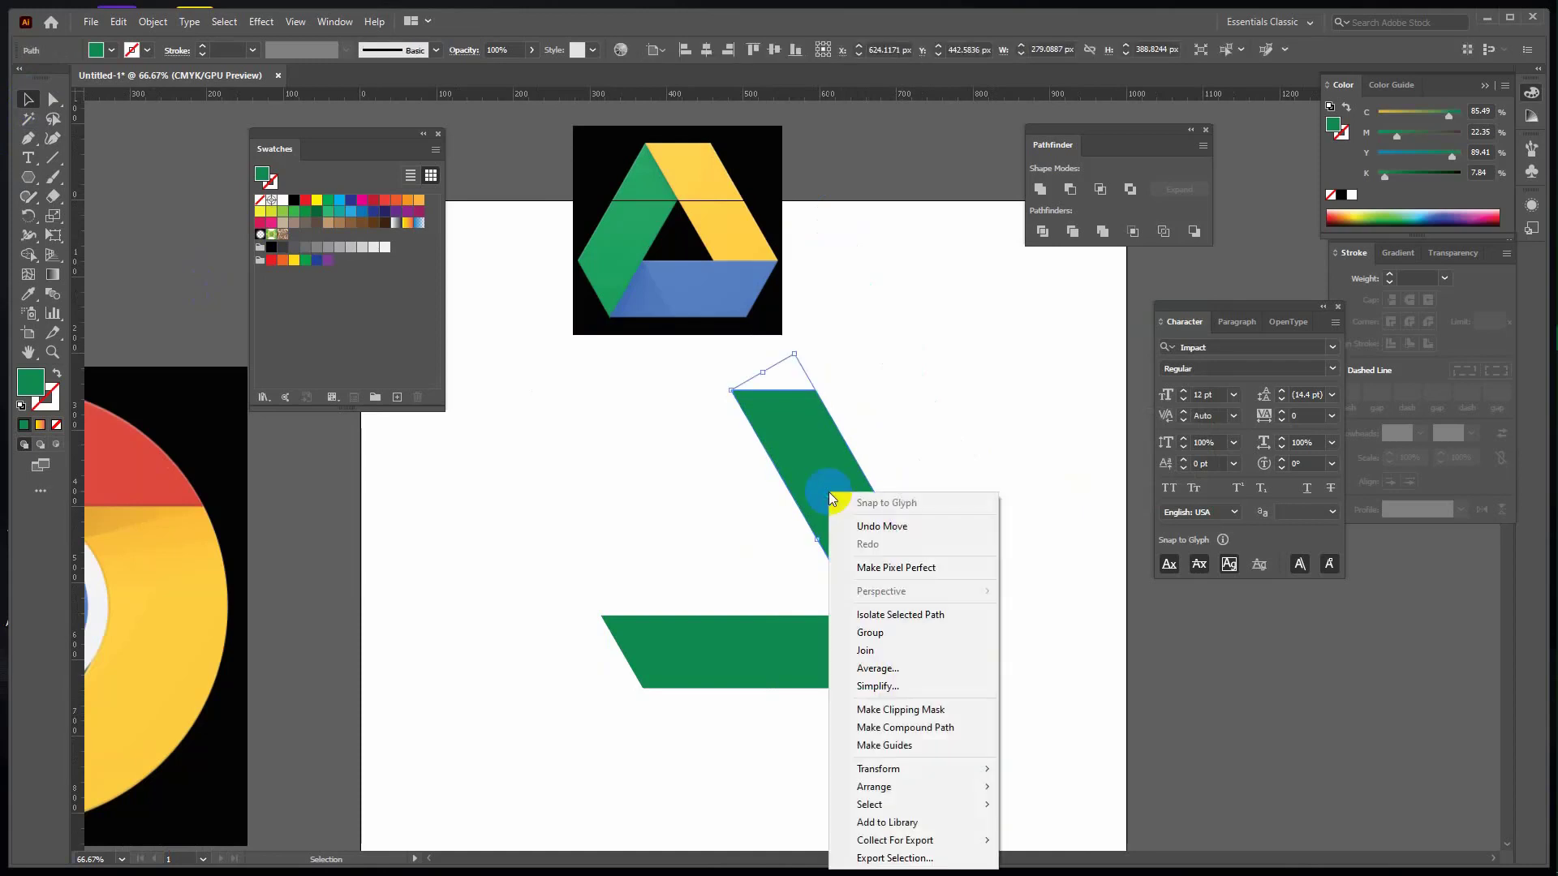
click(1078, 641)
Recolor the rotated trapezoid with the yellow sampled from the reference logo using the Eyedropper tool.
click(815, 486)
key(i)
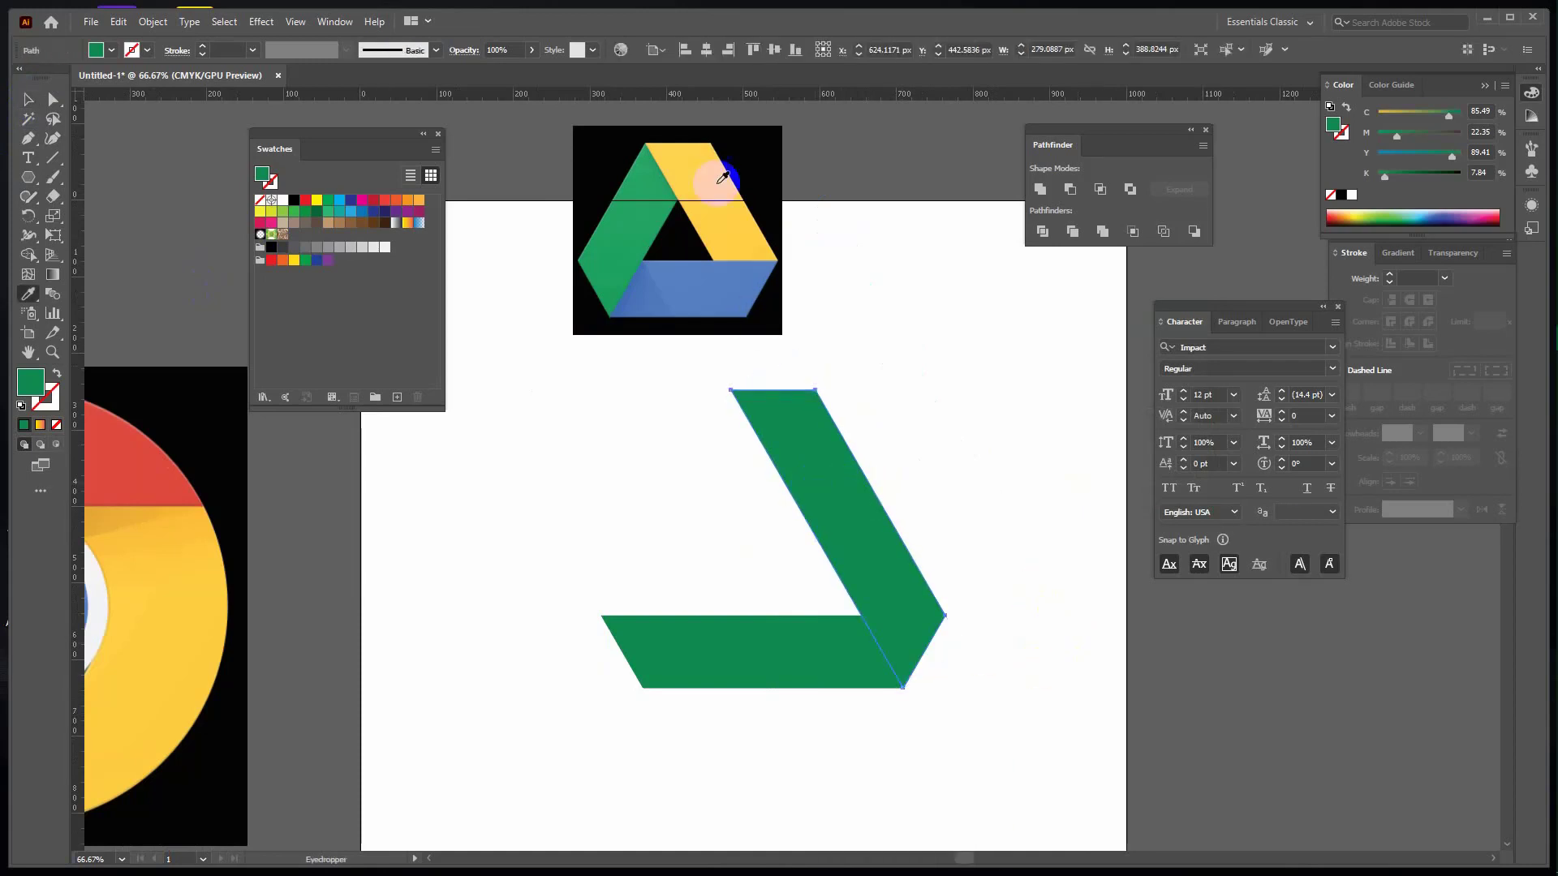
click(719, 178)
click(27, 99)
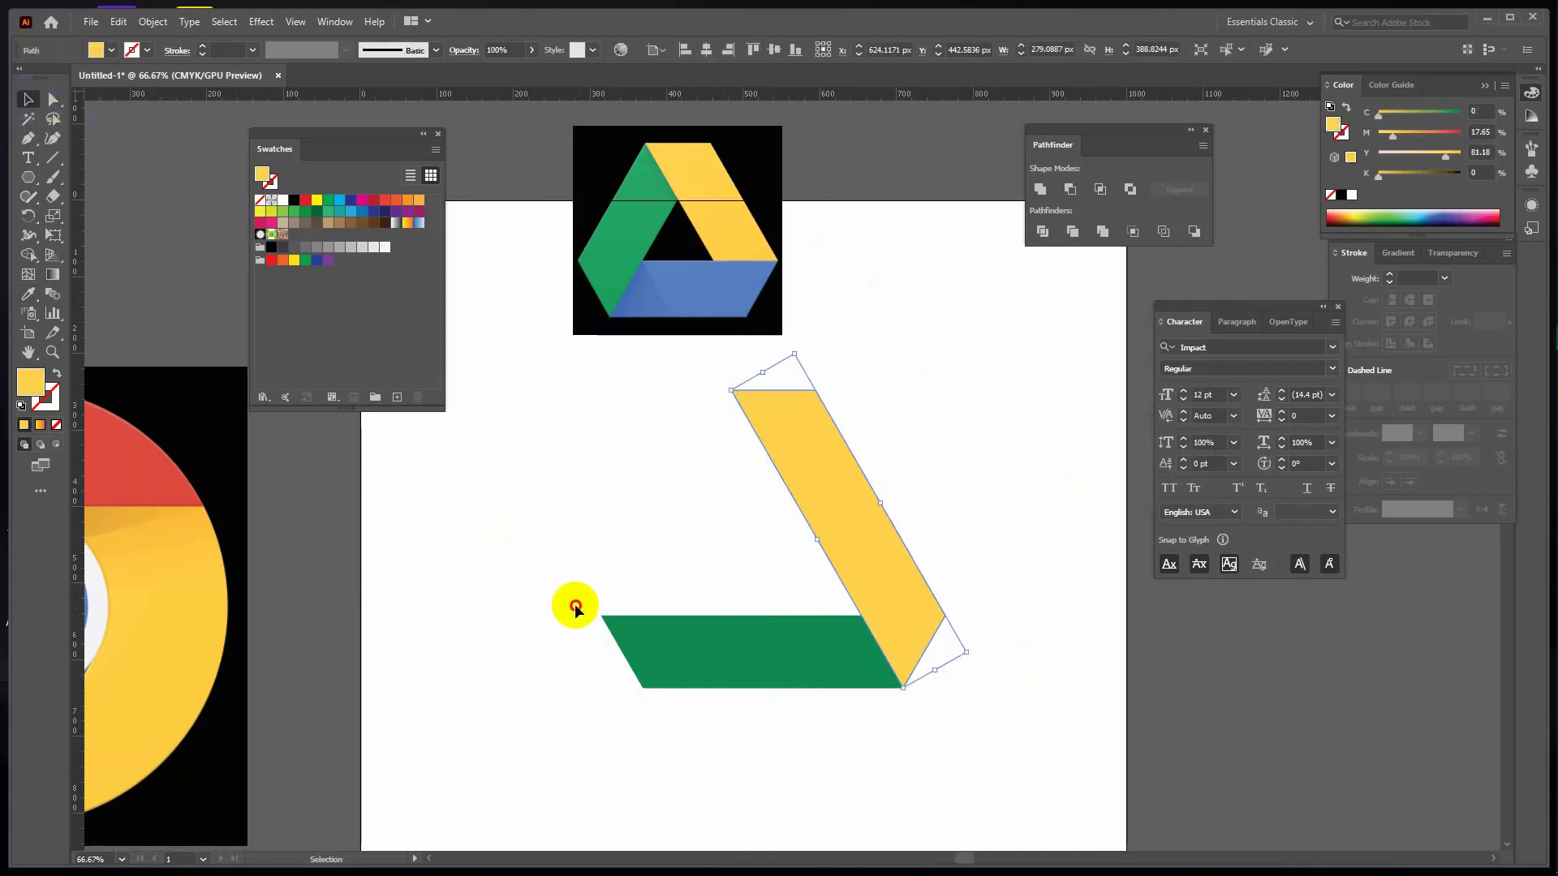
Recolor the horizontal trapezoid with the blue sampled from the reference logo using the Eyedropper tool.
click(701, 641)
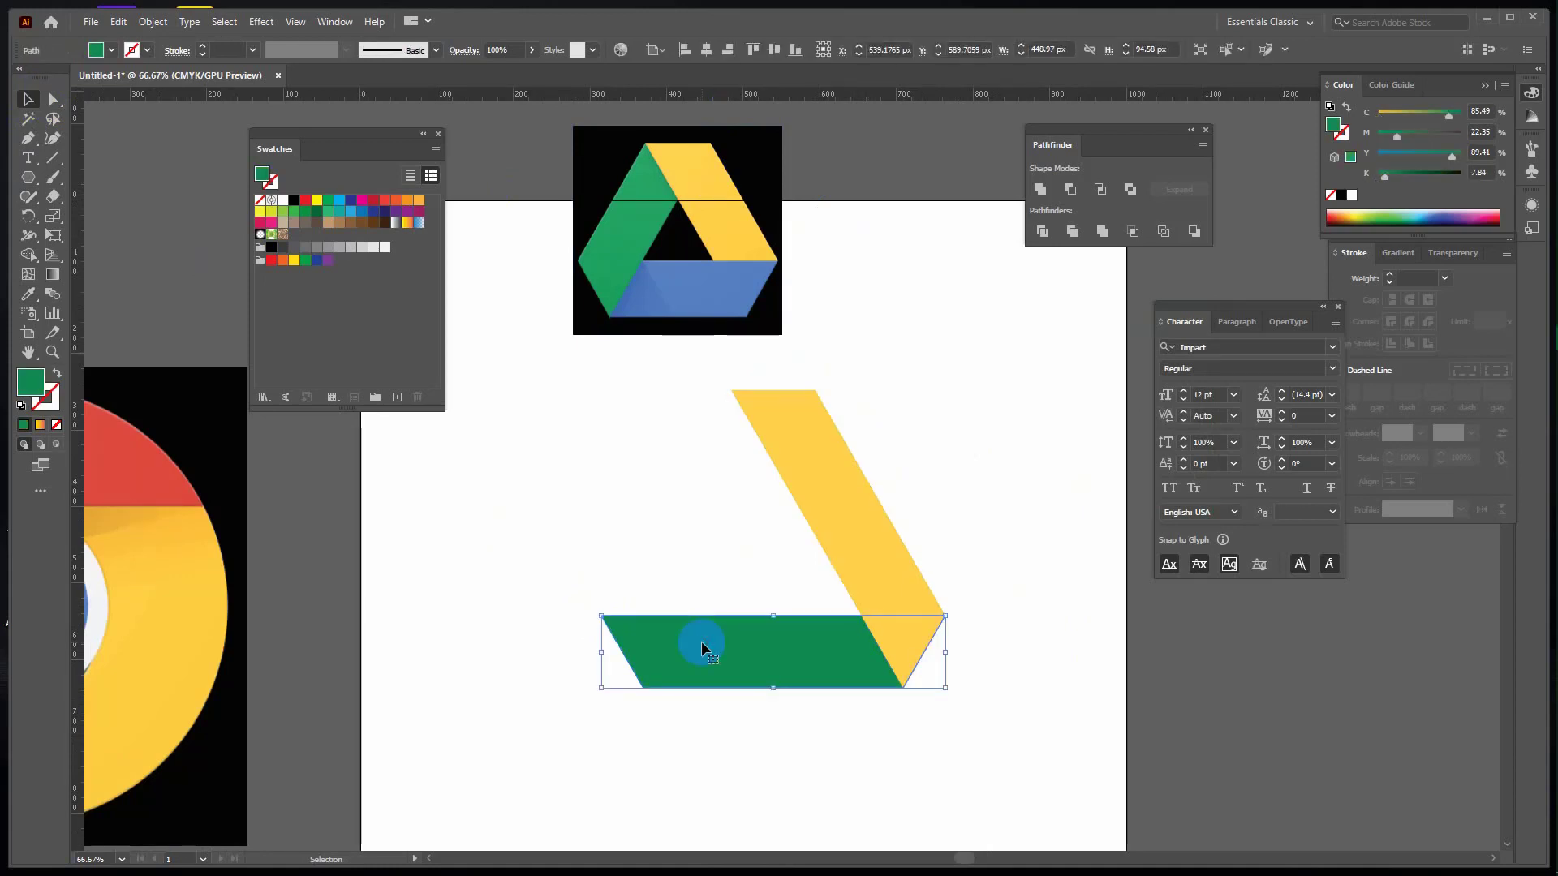
key(i)
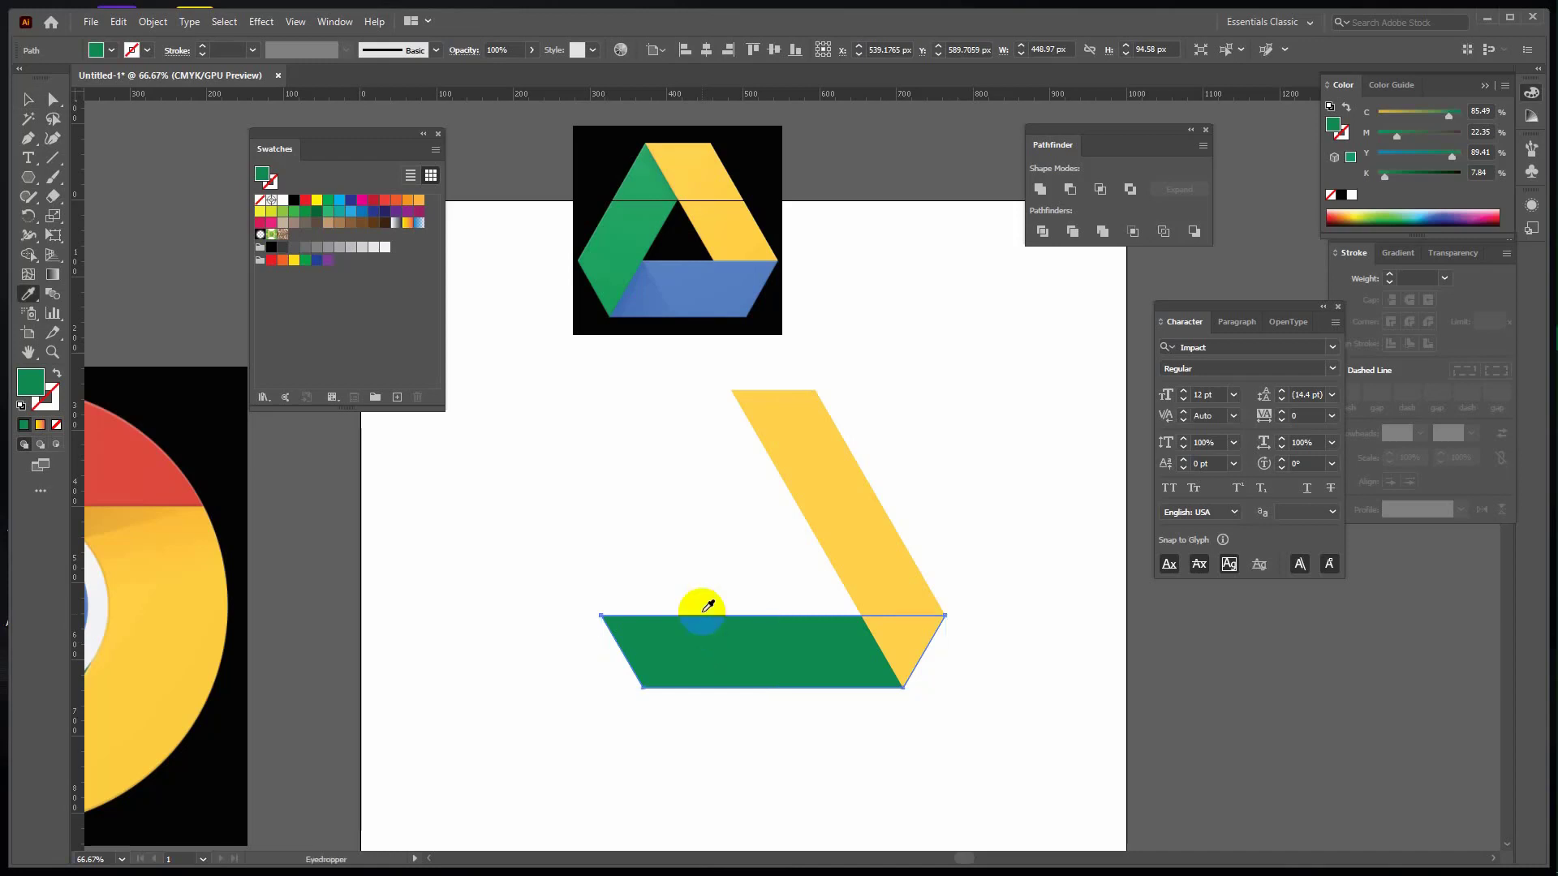
click(694, 288)
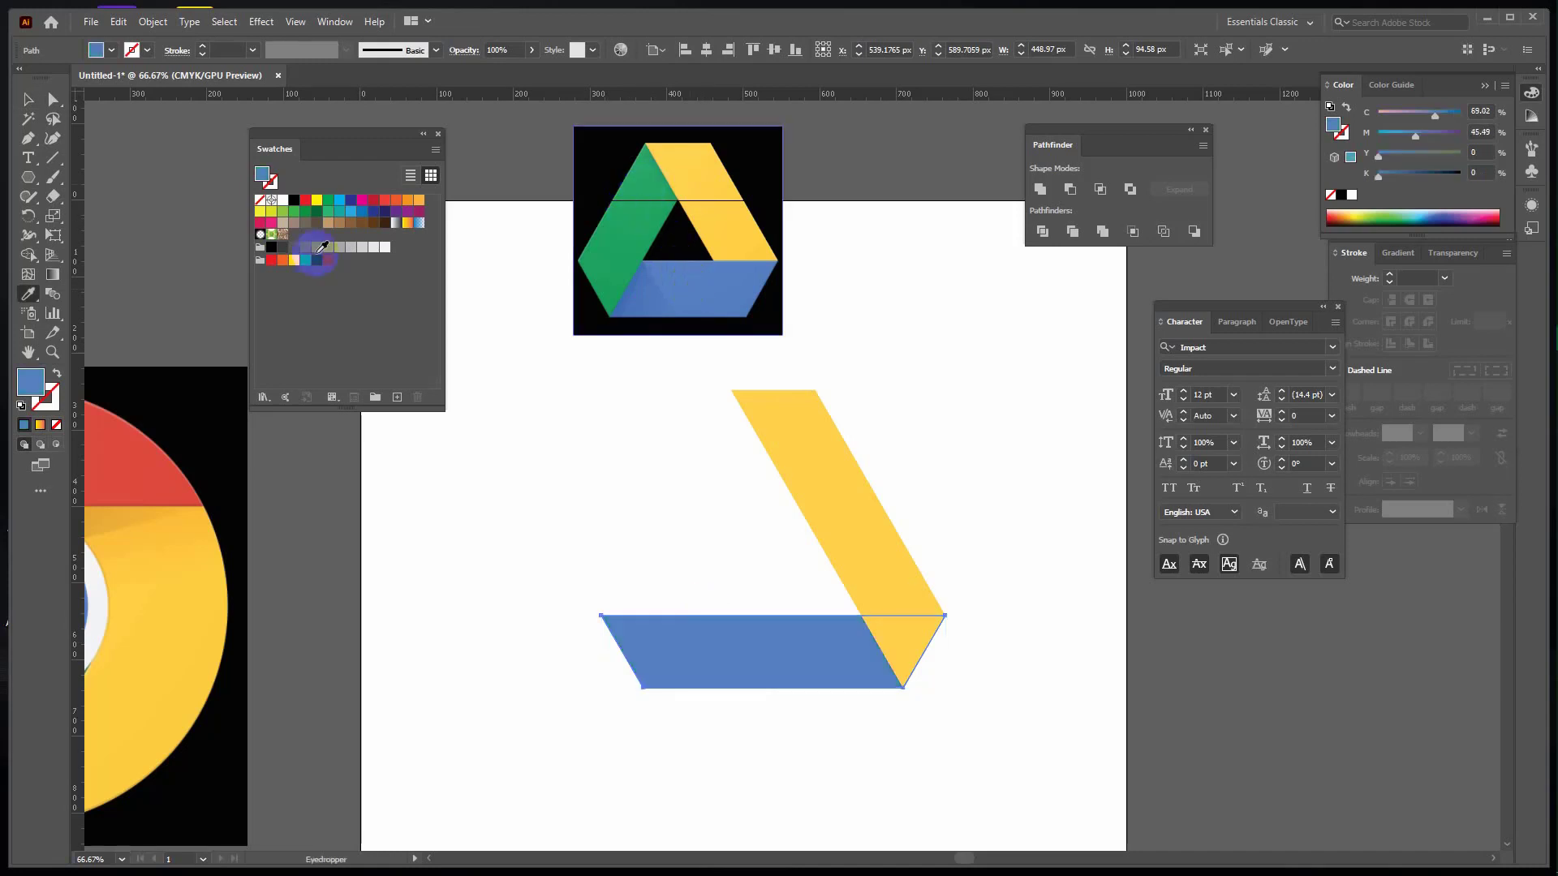
key(v)
click(625, 561)
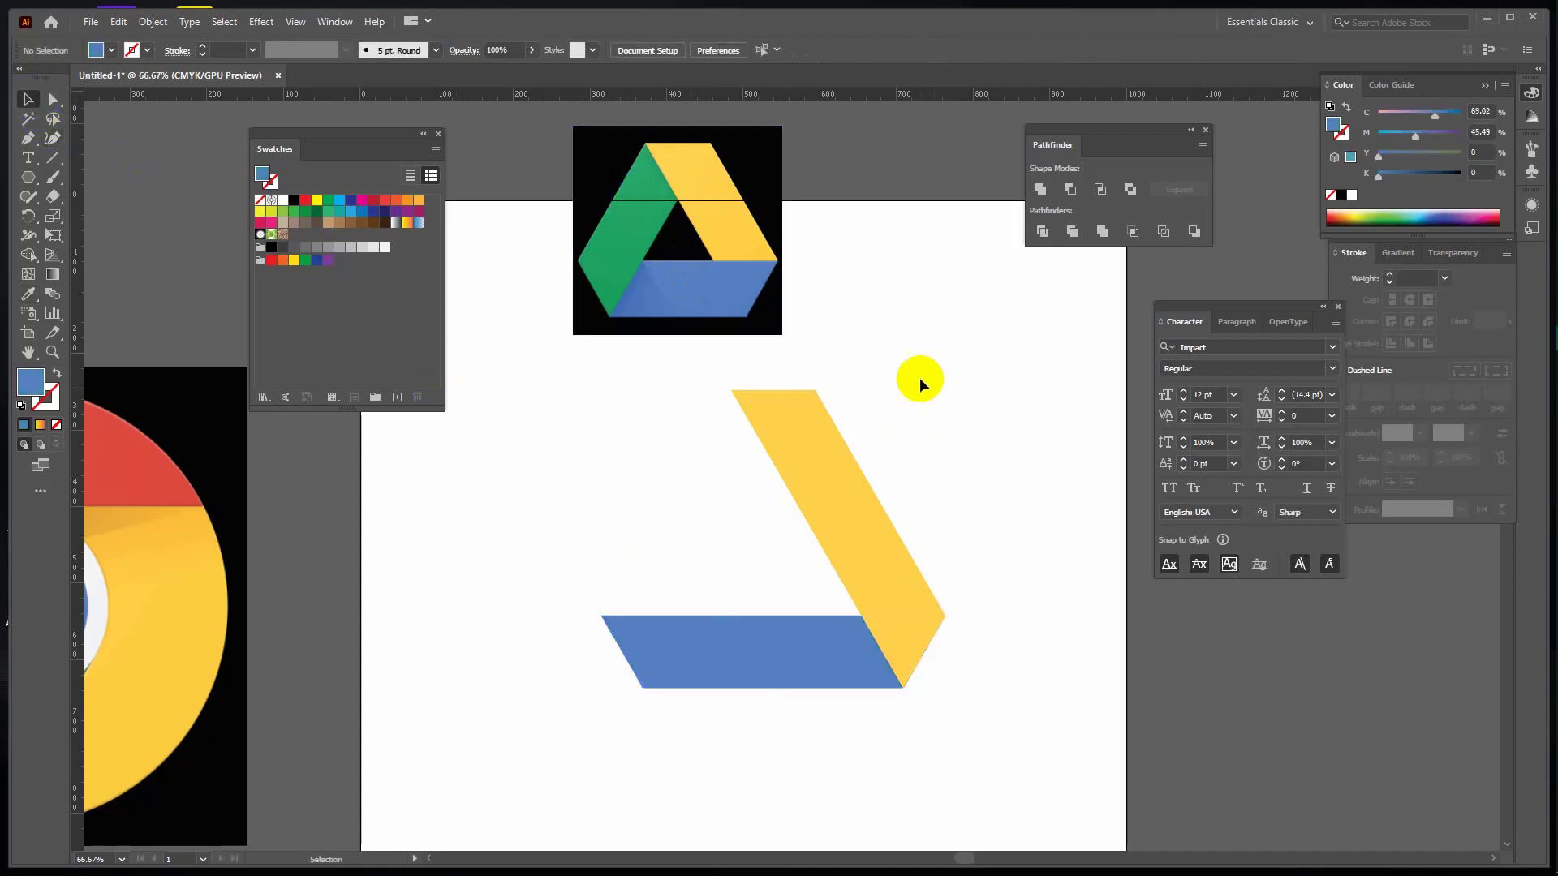
Create a copy of the yellow trapezoid reflected on the vertical axis and place it over the blue trapezoid's left end, closing the triangle.
click(772, 448)
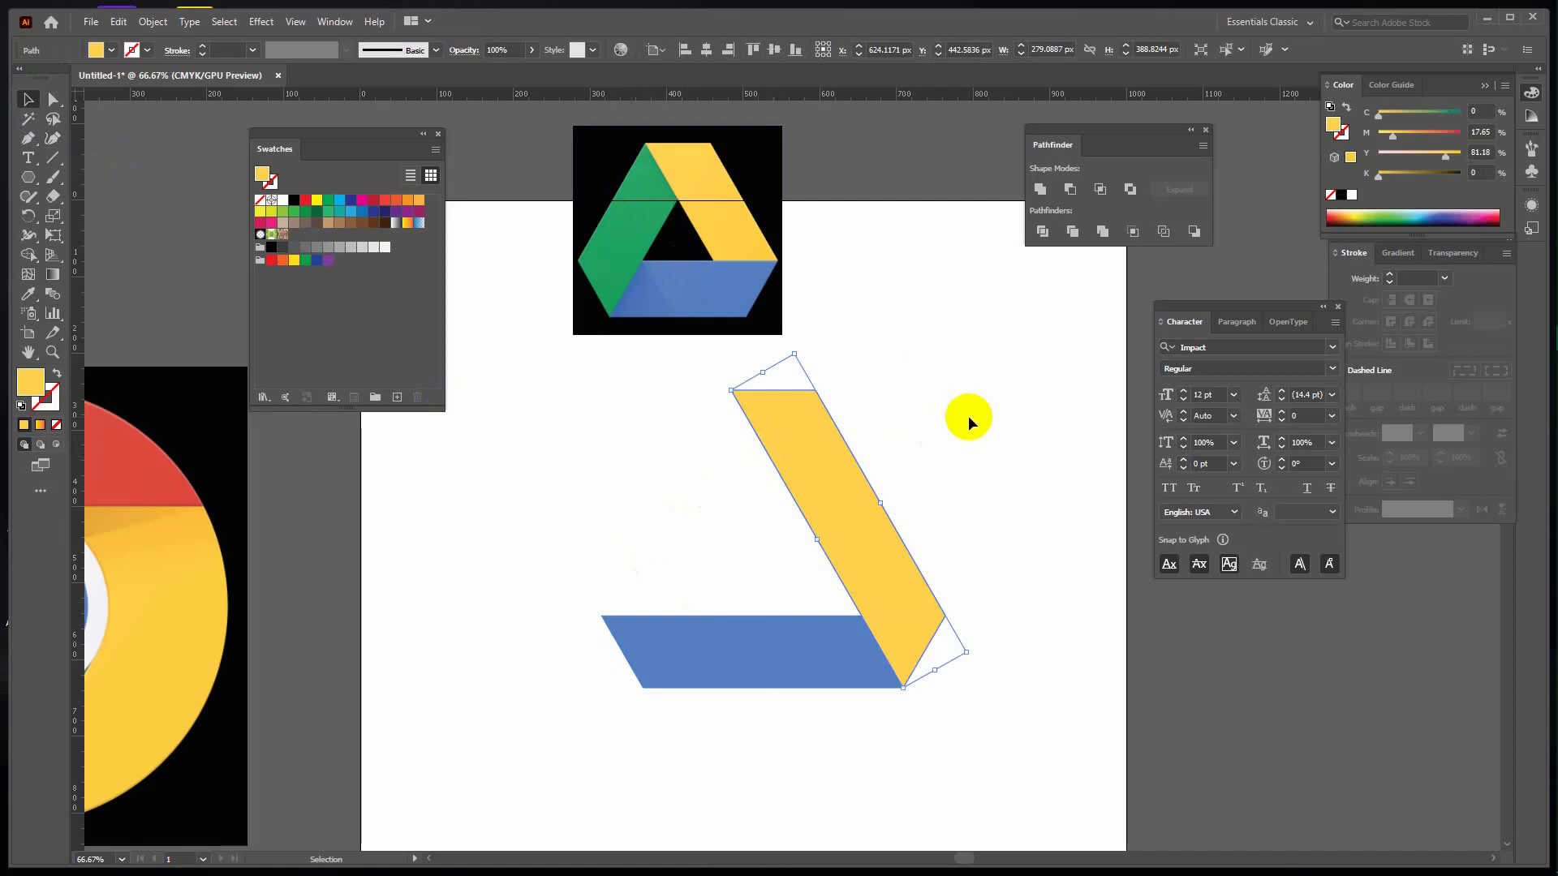
right_click(829, 448)
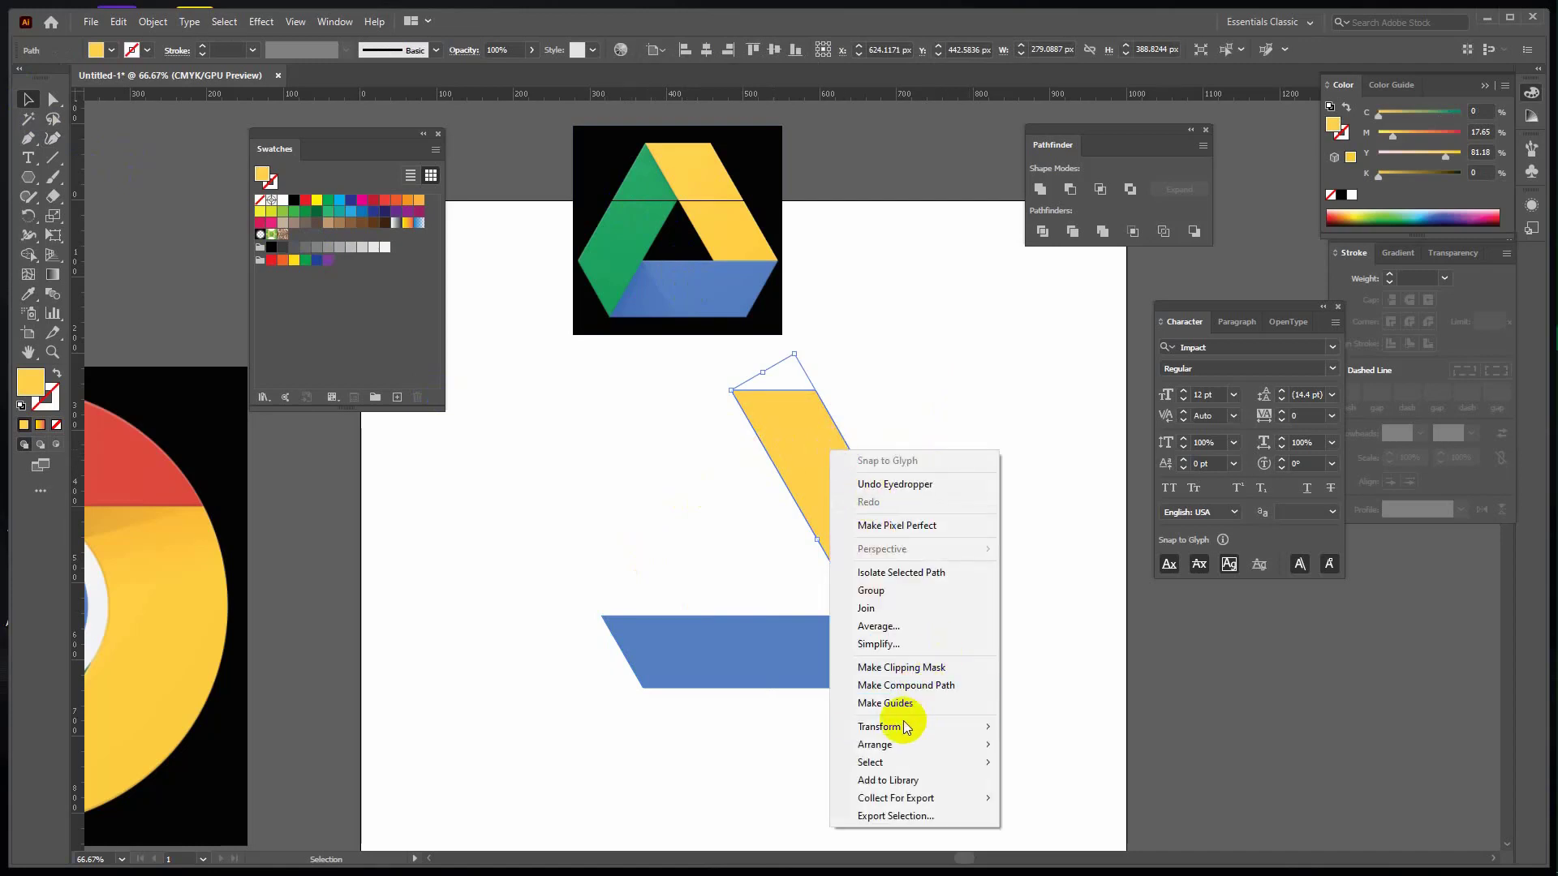
mouse_move(906, 727)
click(1043, 640)
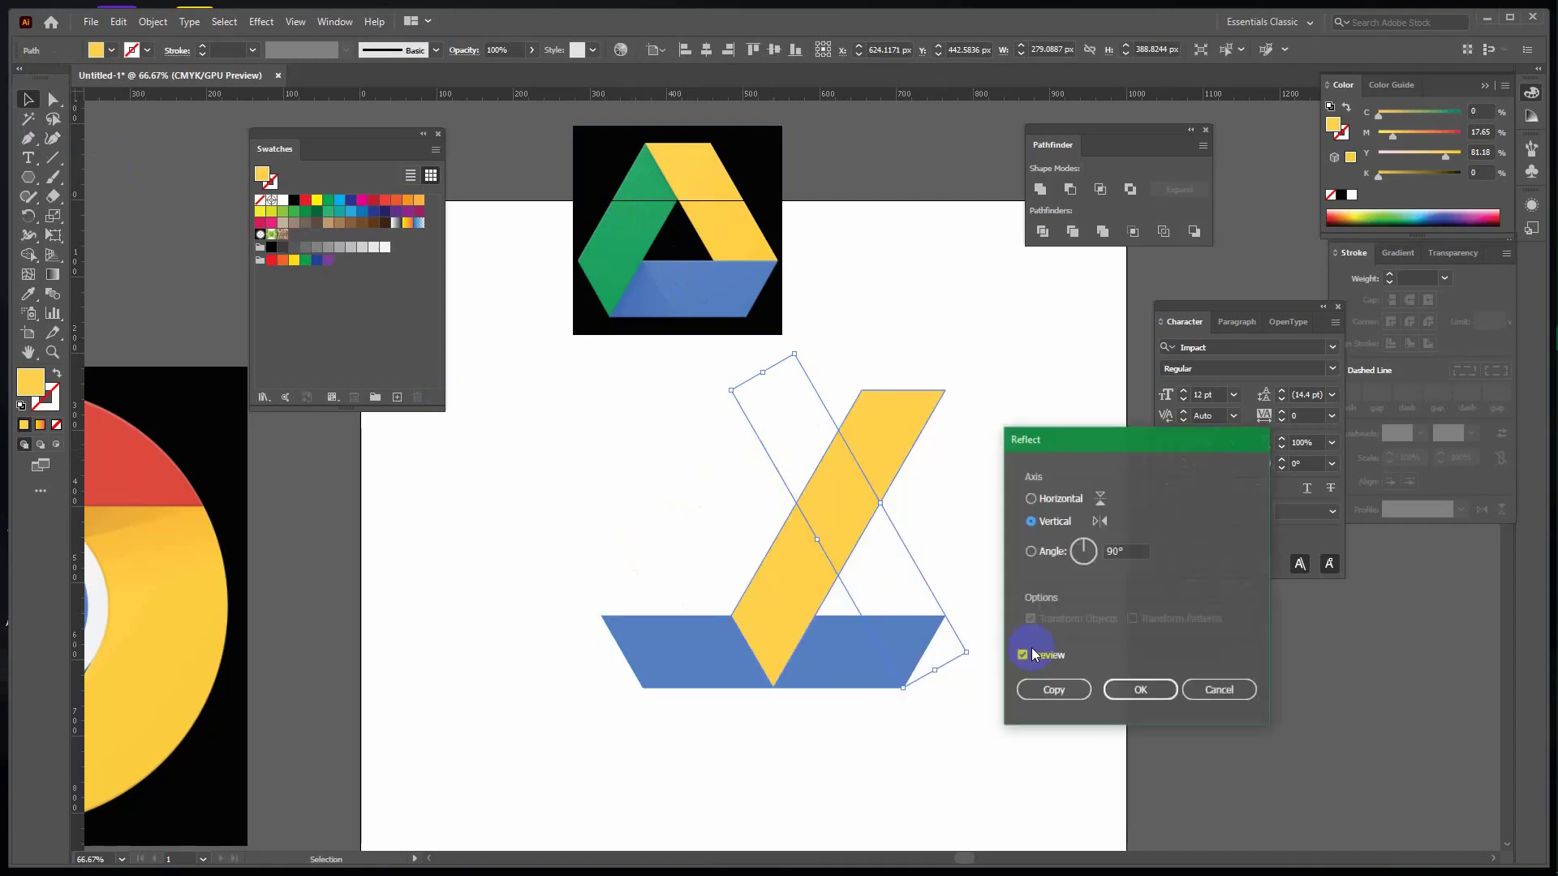
click(1055, 690)
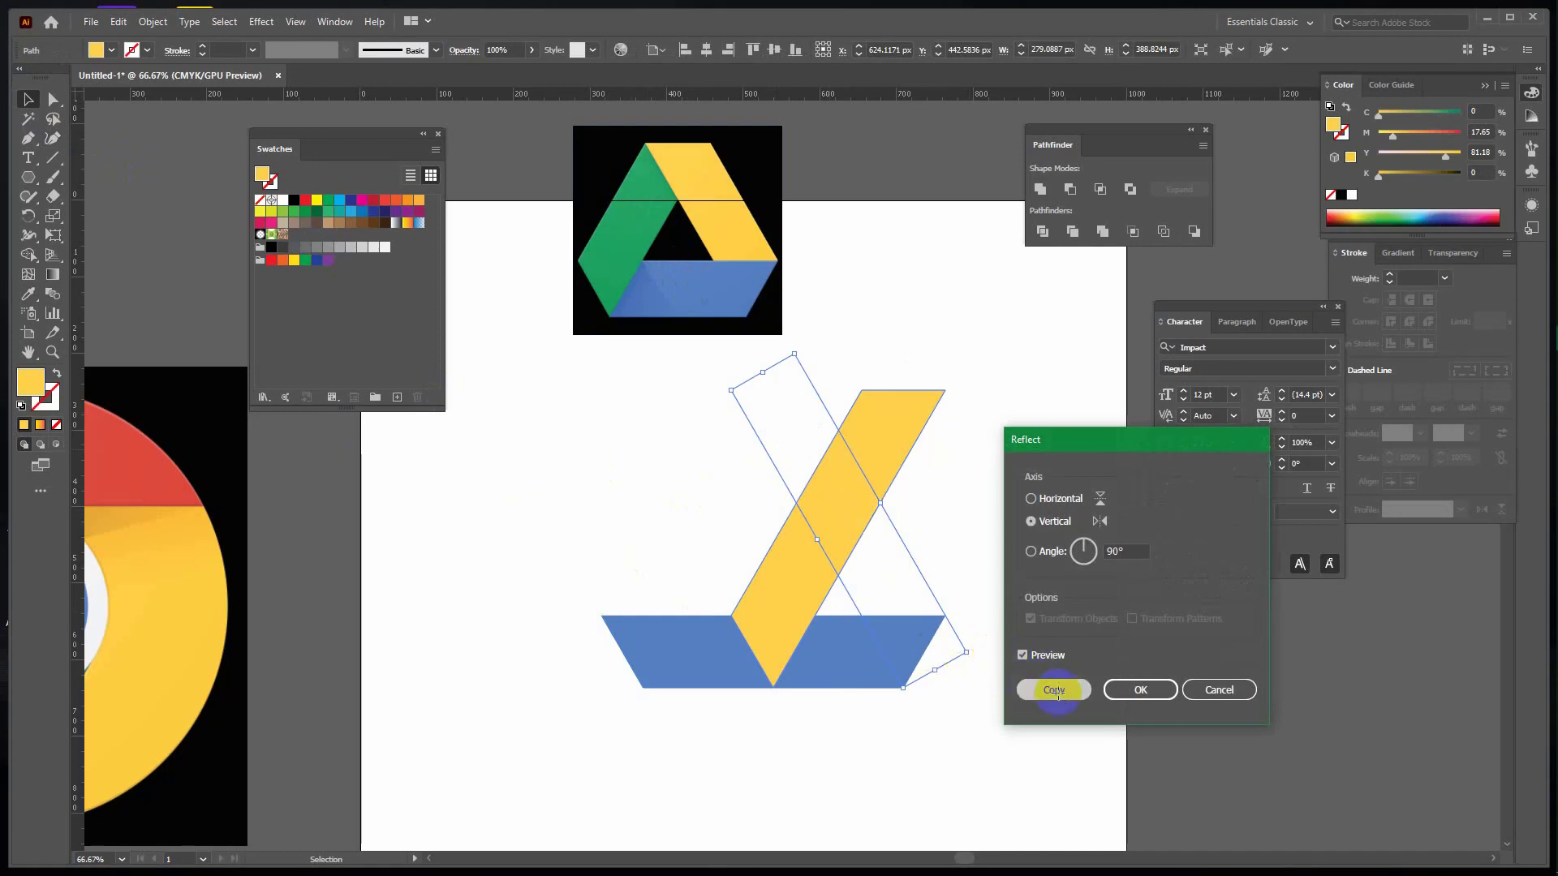
drag(814, 584, 680, 586)
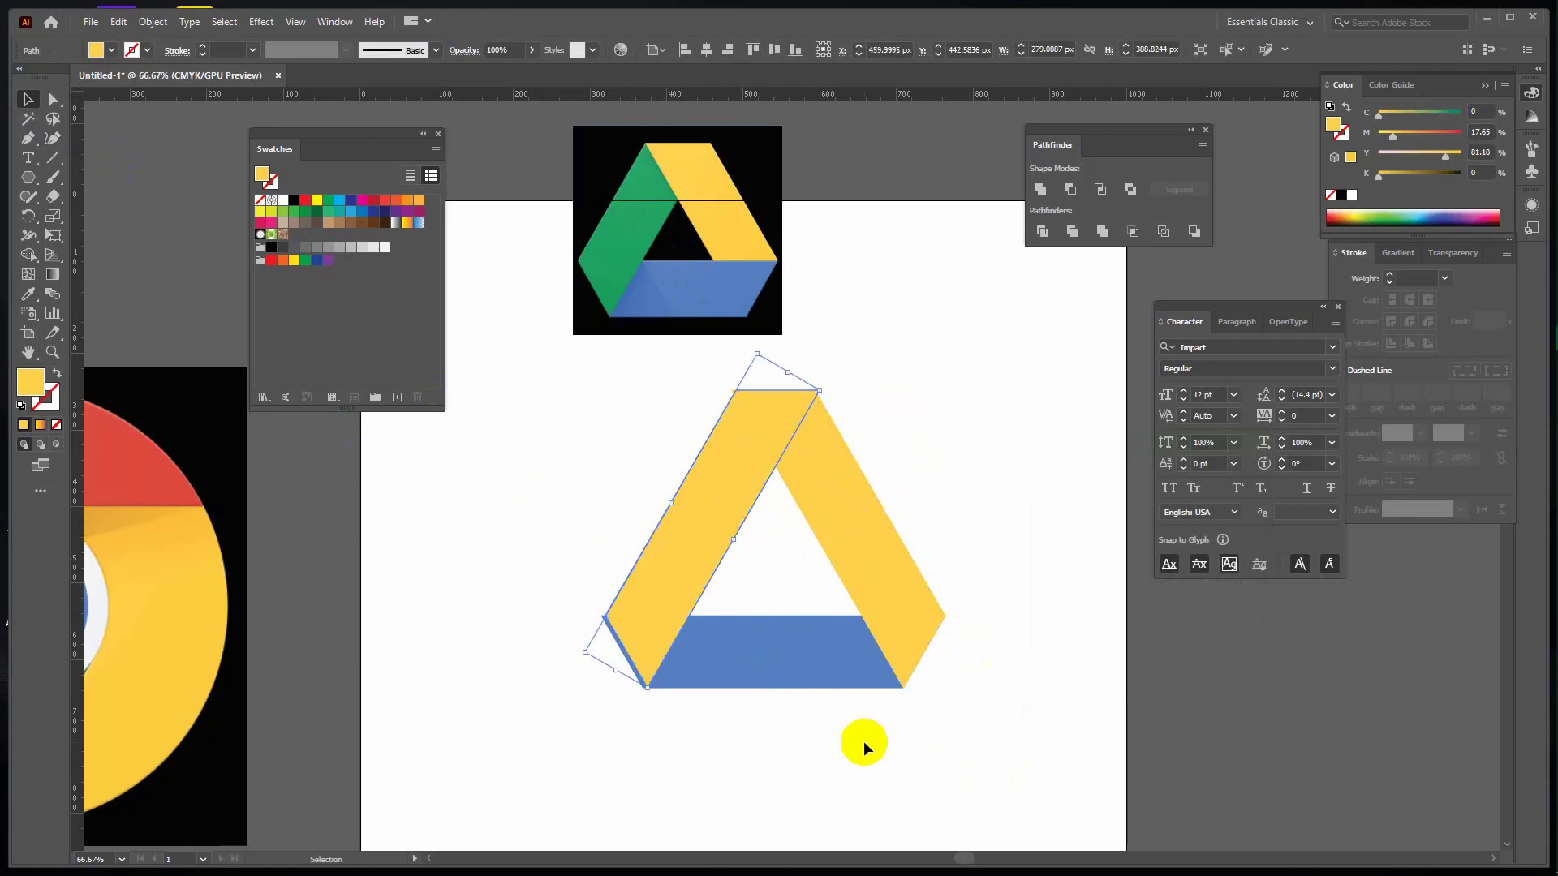
Examine how the three trapezoids' corners meet along the triangle in Outline view, and return to the color preview.
key(ctrl+equal)
key(ctrl+equal)
key(ctrl+equal)
drag(810, 734, 869, 513)
mouse_move(734, 416)
mouse_down()
mouse_move(719, 432)
mouse_move(722, 417)
mouse_up()
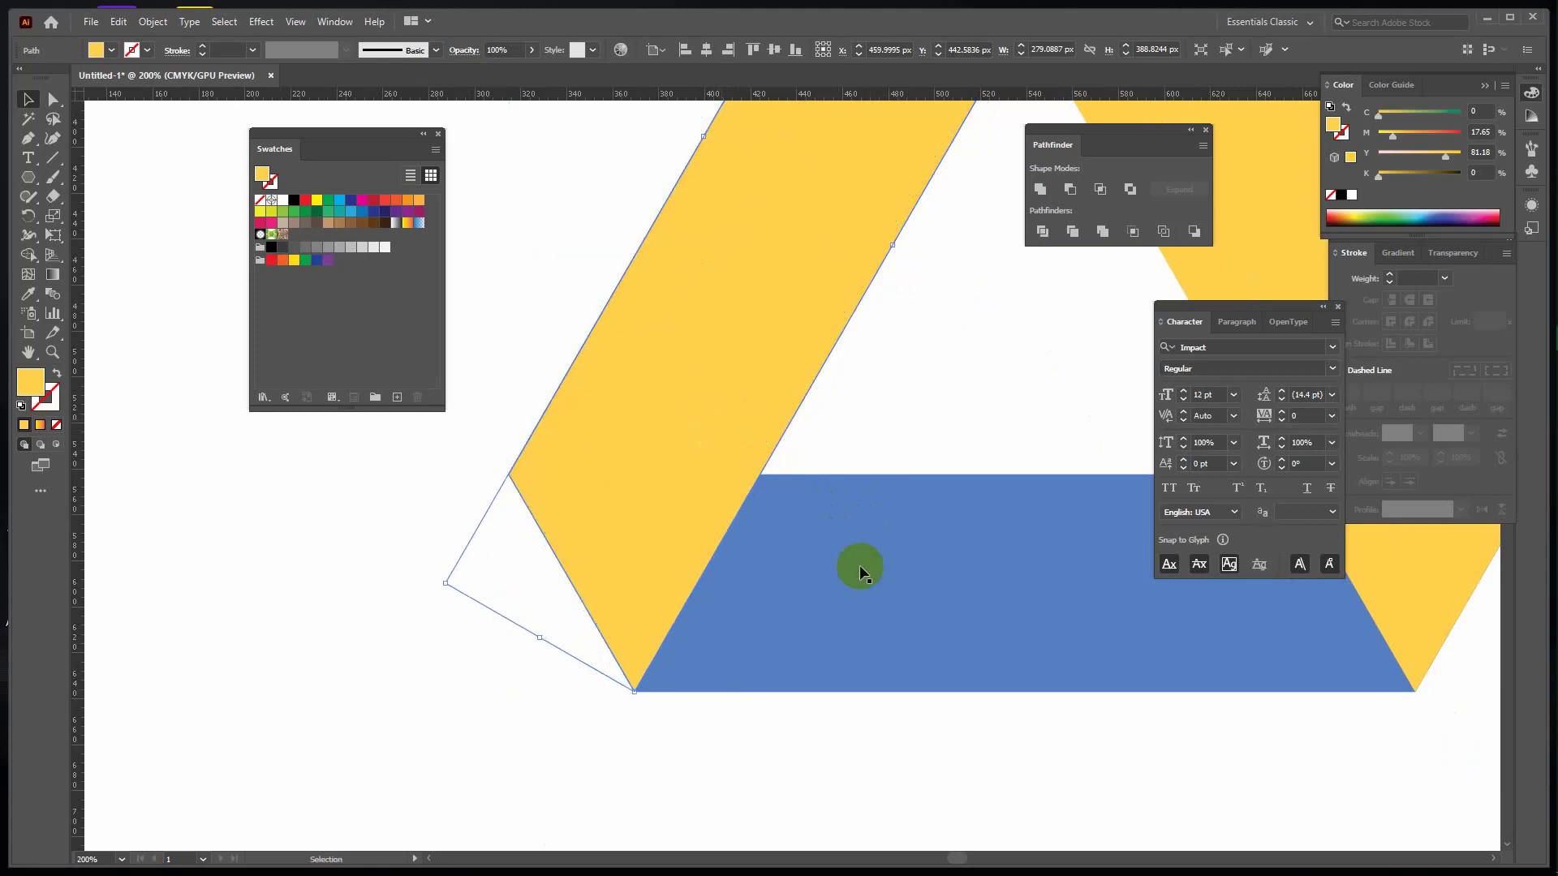
click(819, 738)
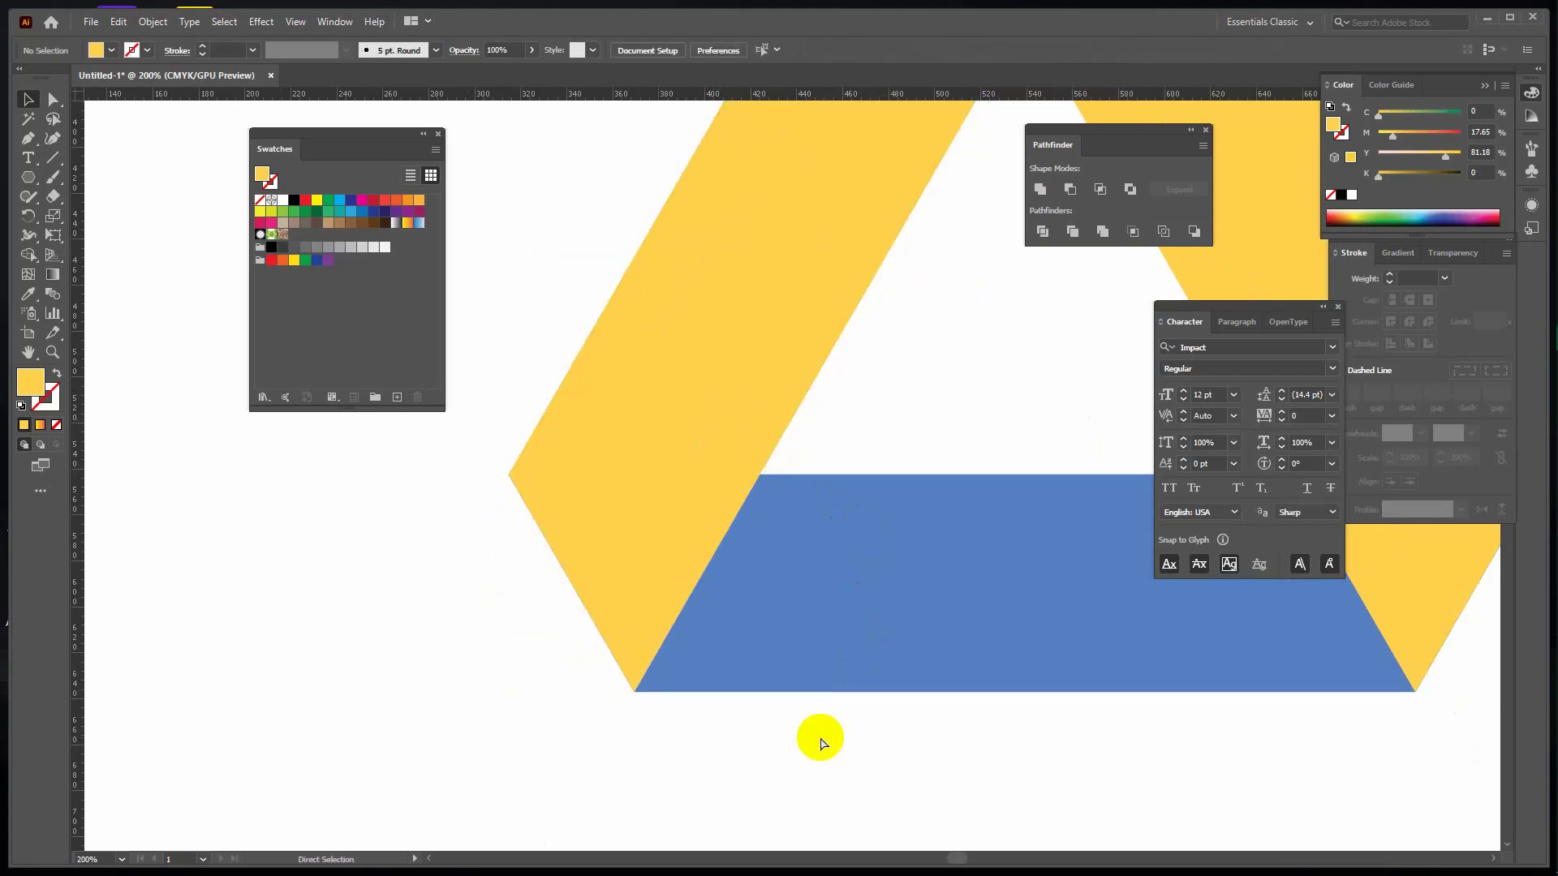
key(ctrl+y)
drag(1239, 789, 812, 845)
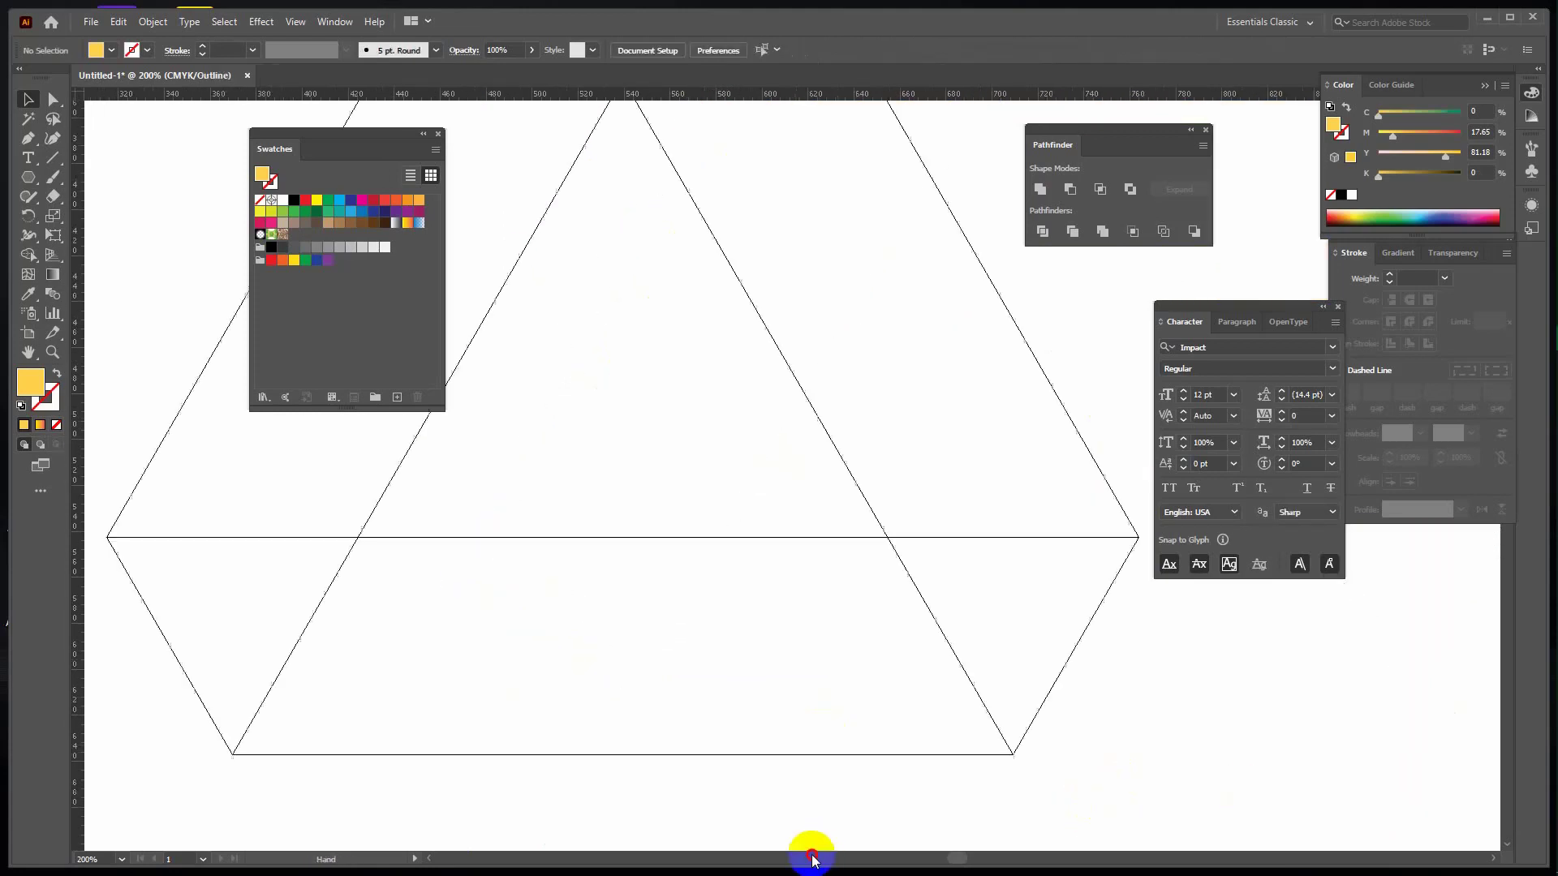
scroll(1339, 835, down, 3)
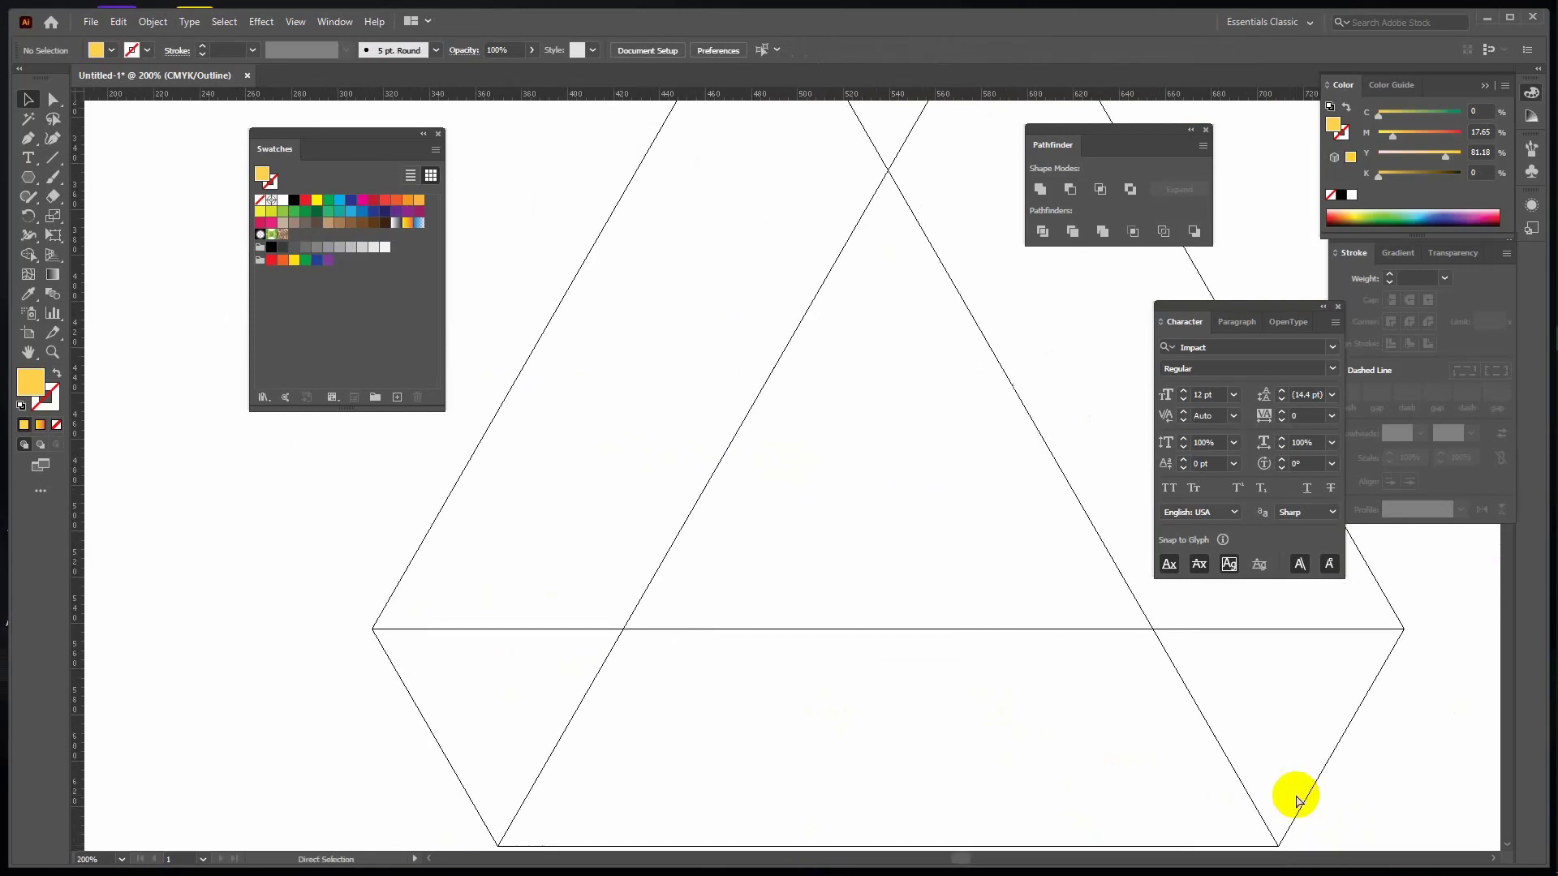
scroll(1296, 795, down, 2)
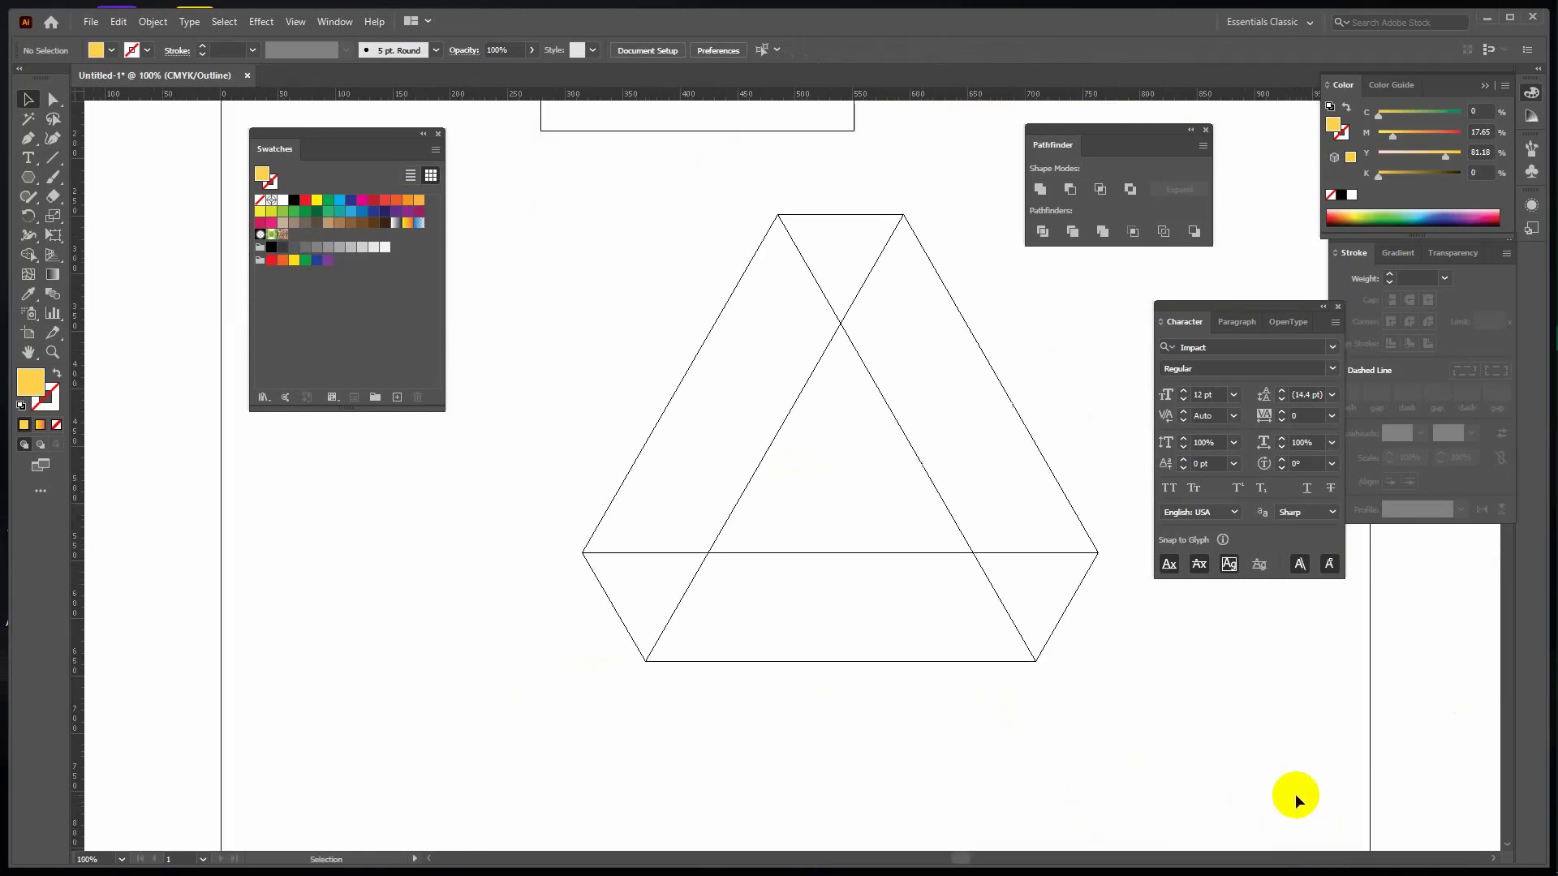
key(ctrl+y)
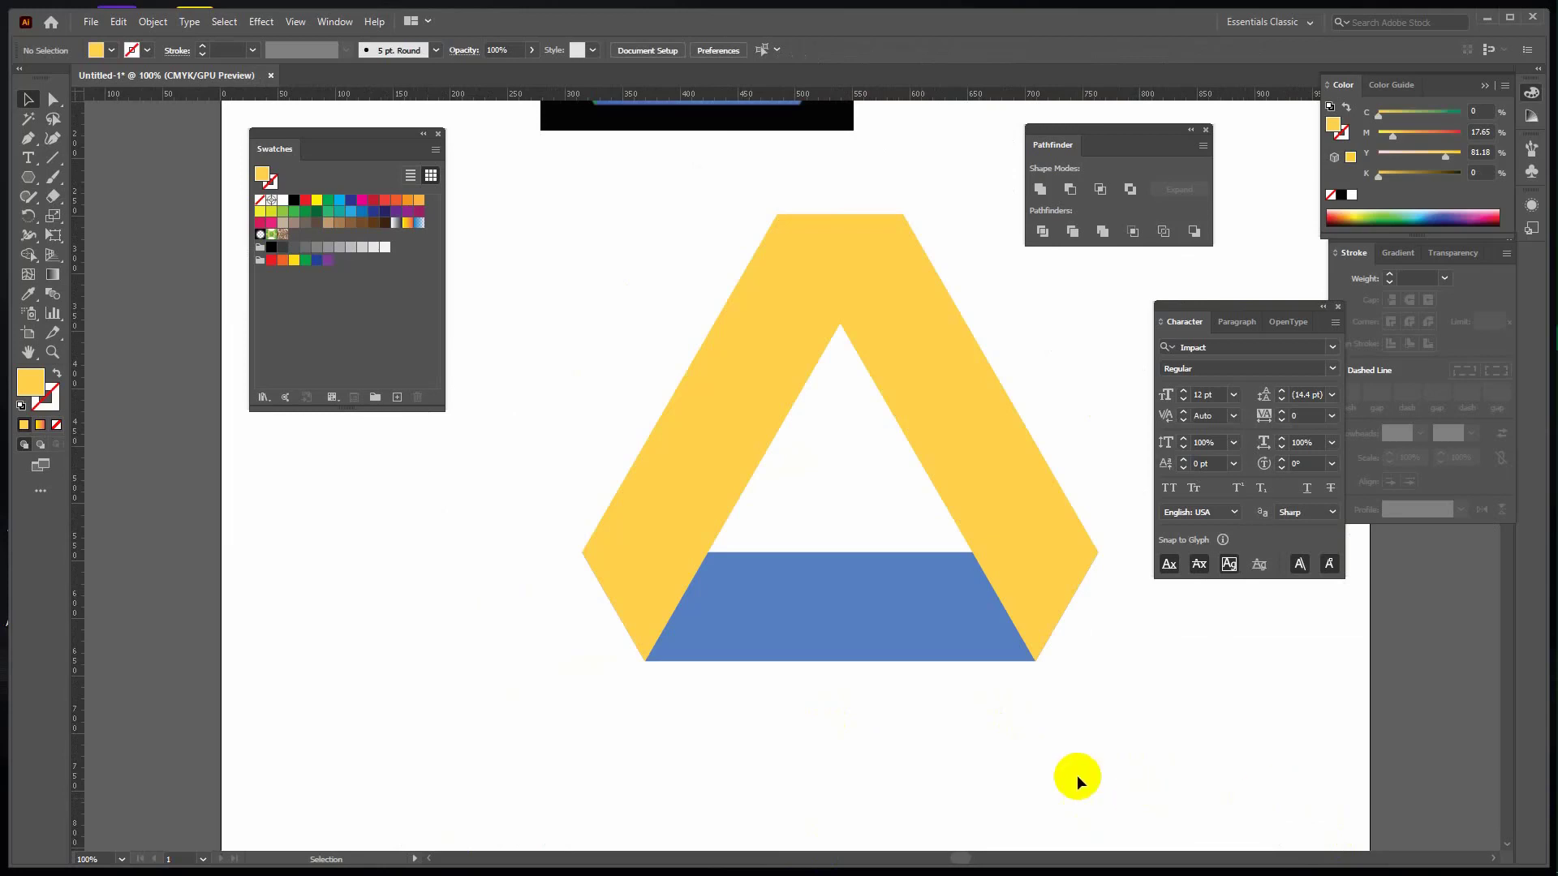
Recolor the left slanted trapezoid with the green sampled from the reference logo using the Eyedropper tool.
scroll(733, 539, up, 1)
scroll(734, 539, right, 1)
click(684, 445)
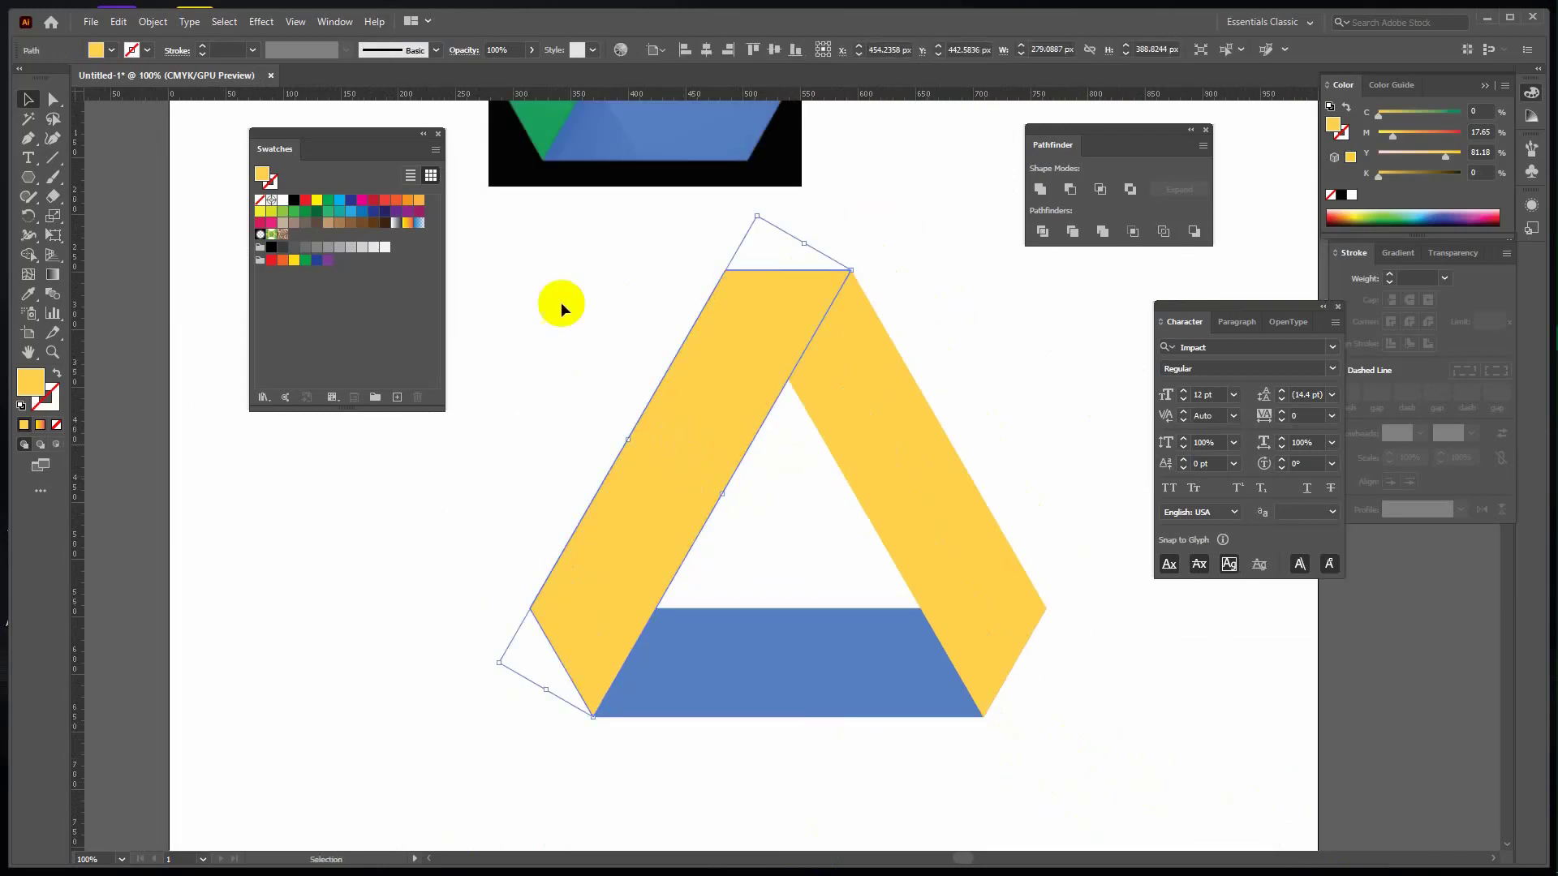
drag(600, 382, 582, 440)
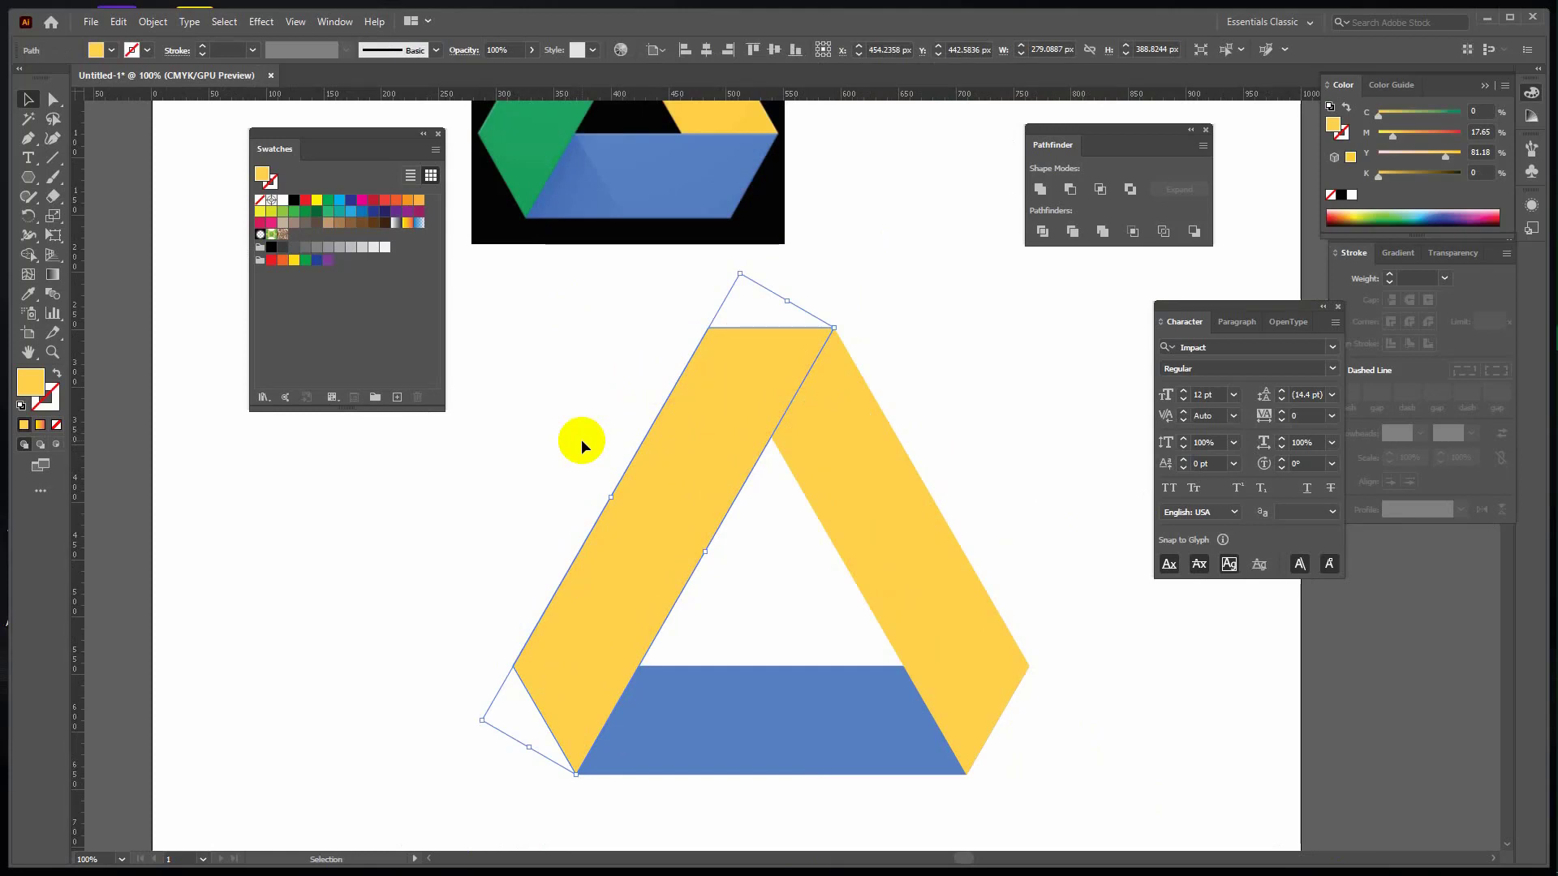
key(i)
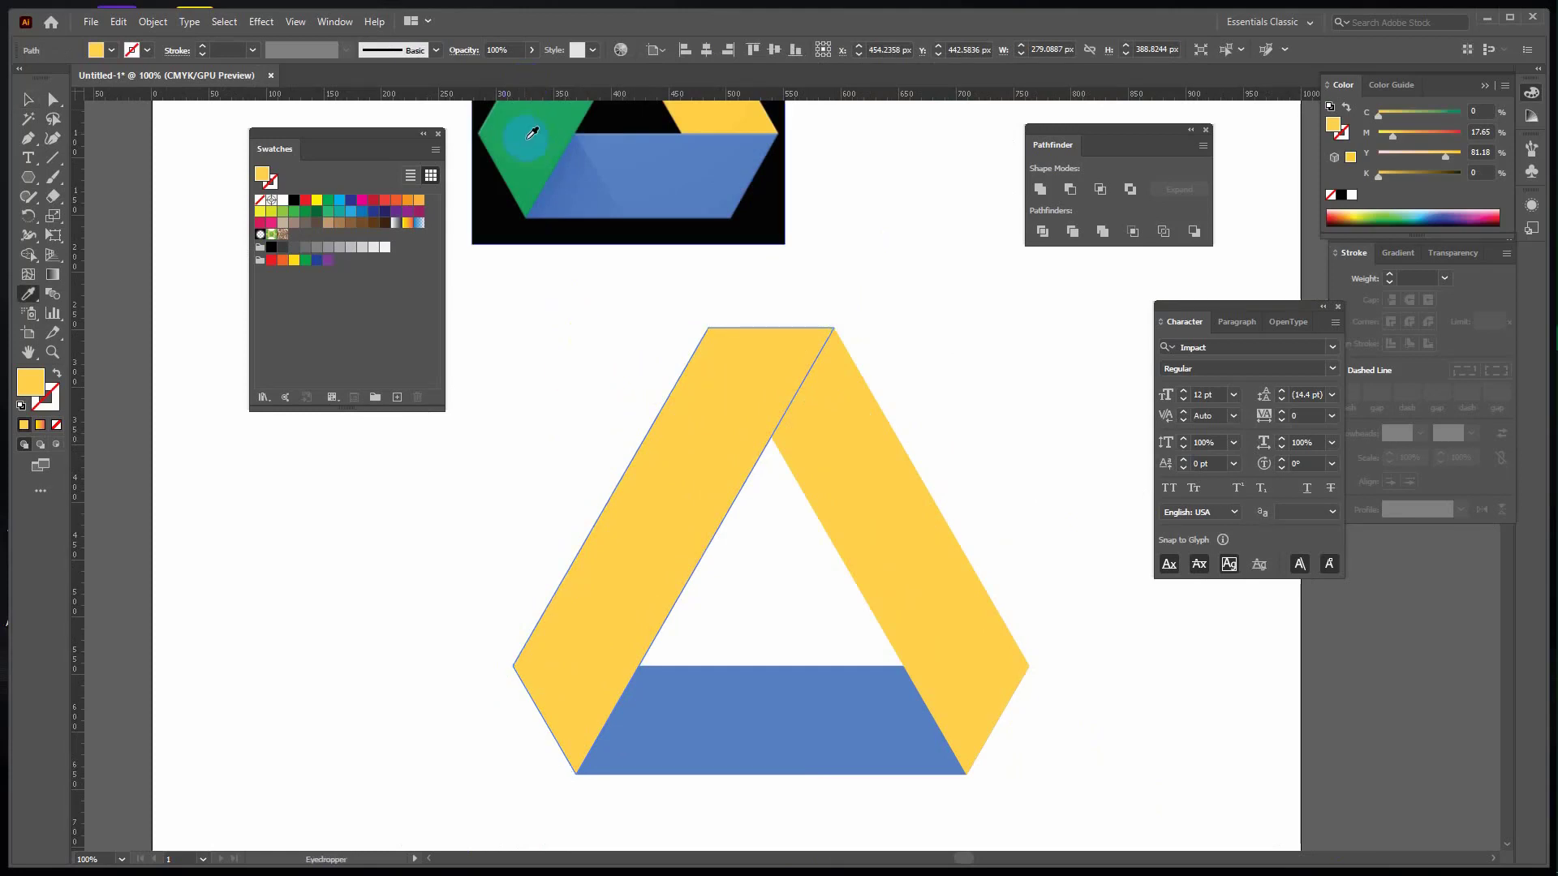
click(531, 132)
click(28, 99)
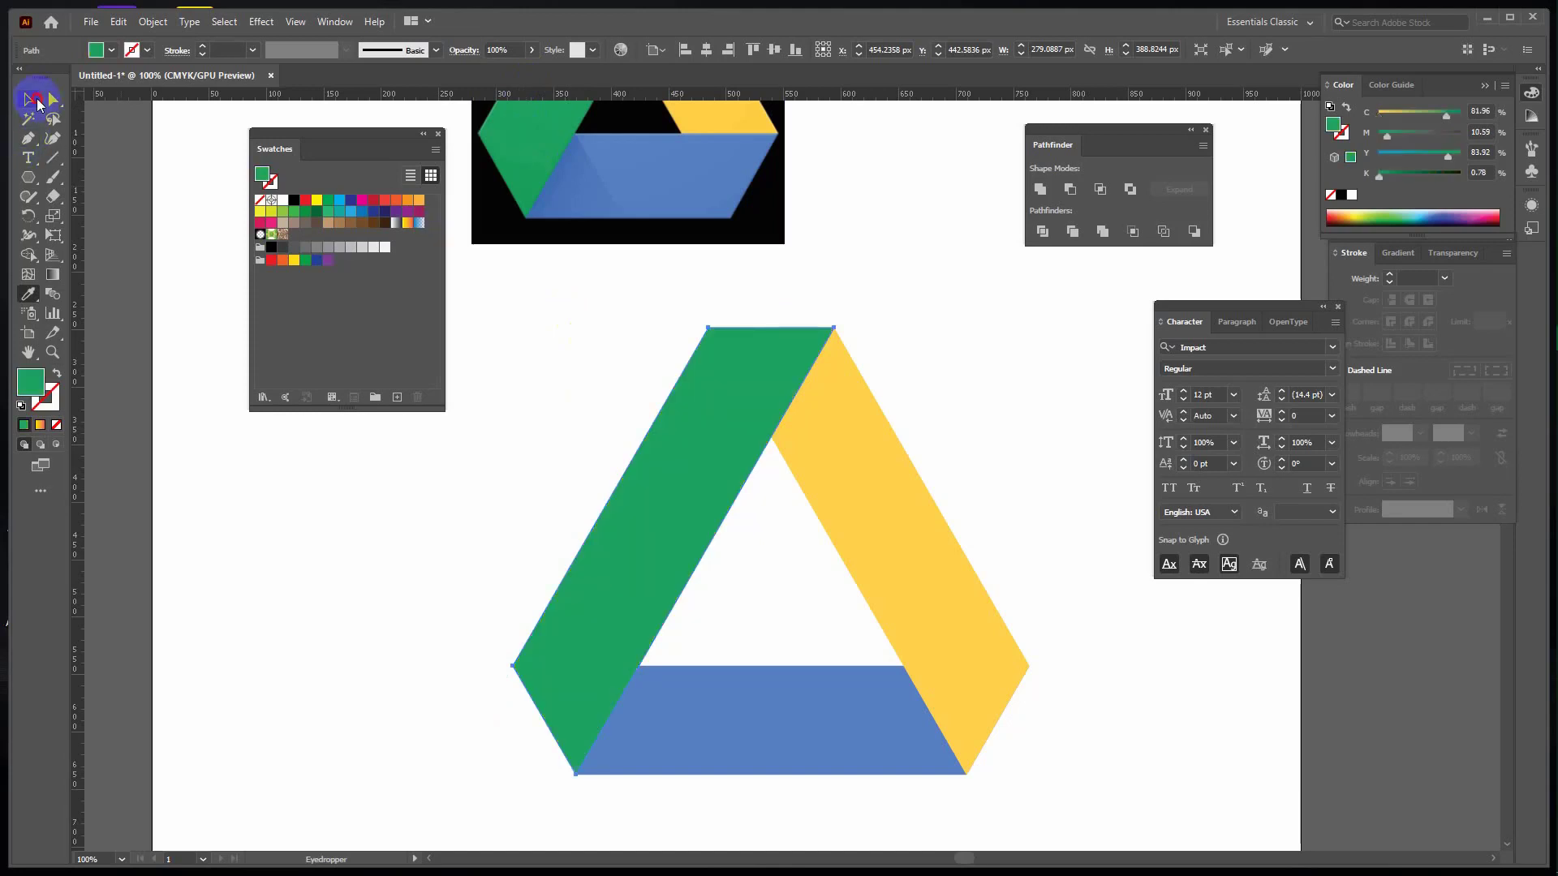
click(596, 393)
Divide the three overlapping trapezoids with the Pathfinder and ungroup the resulting pieces.
key(ctrl+minus)
key(ctrl+minus)
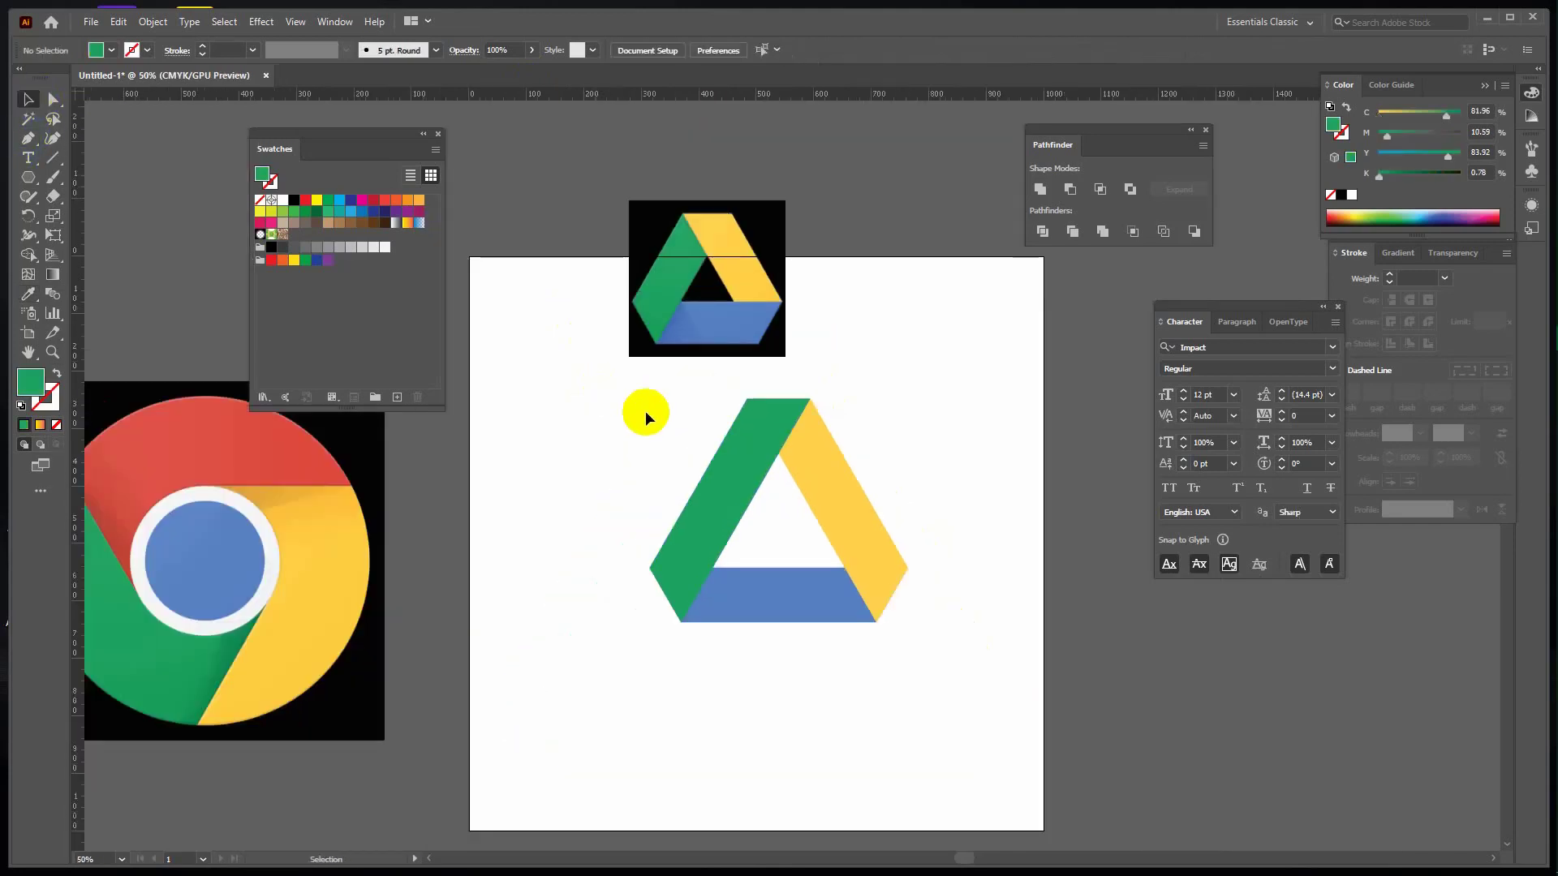
drag(646, 411, 942, 699)
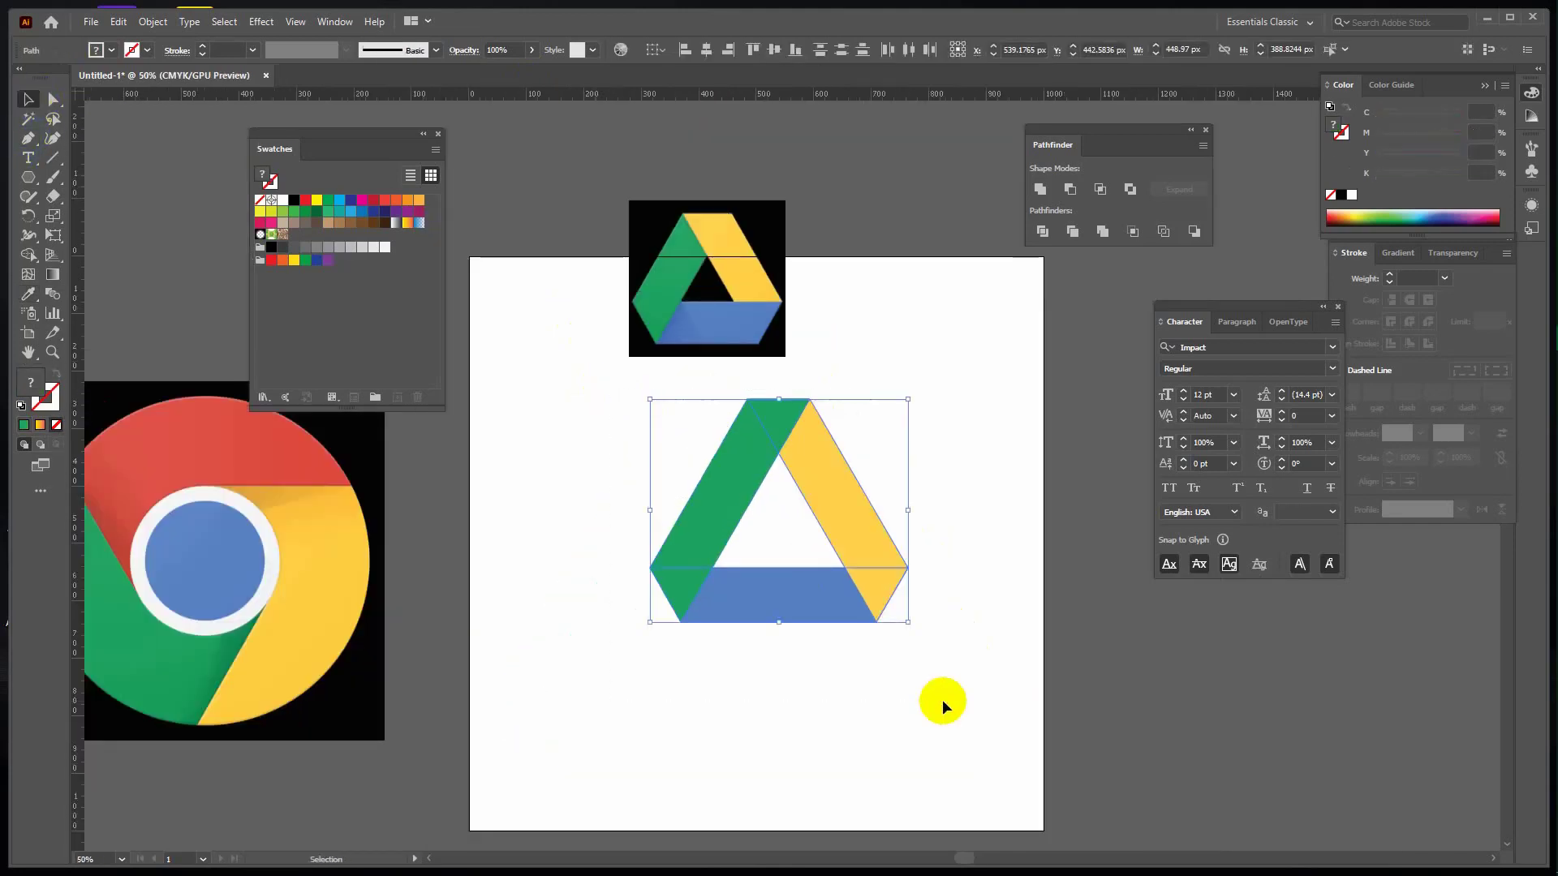
click(1043, 233)
right_click(811, 475)
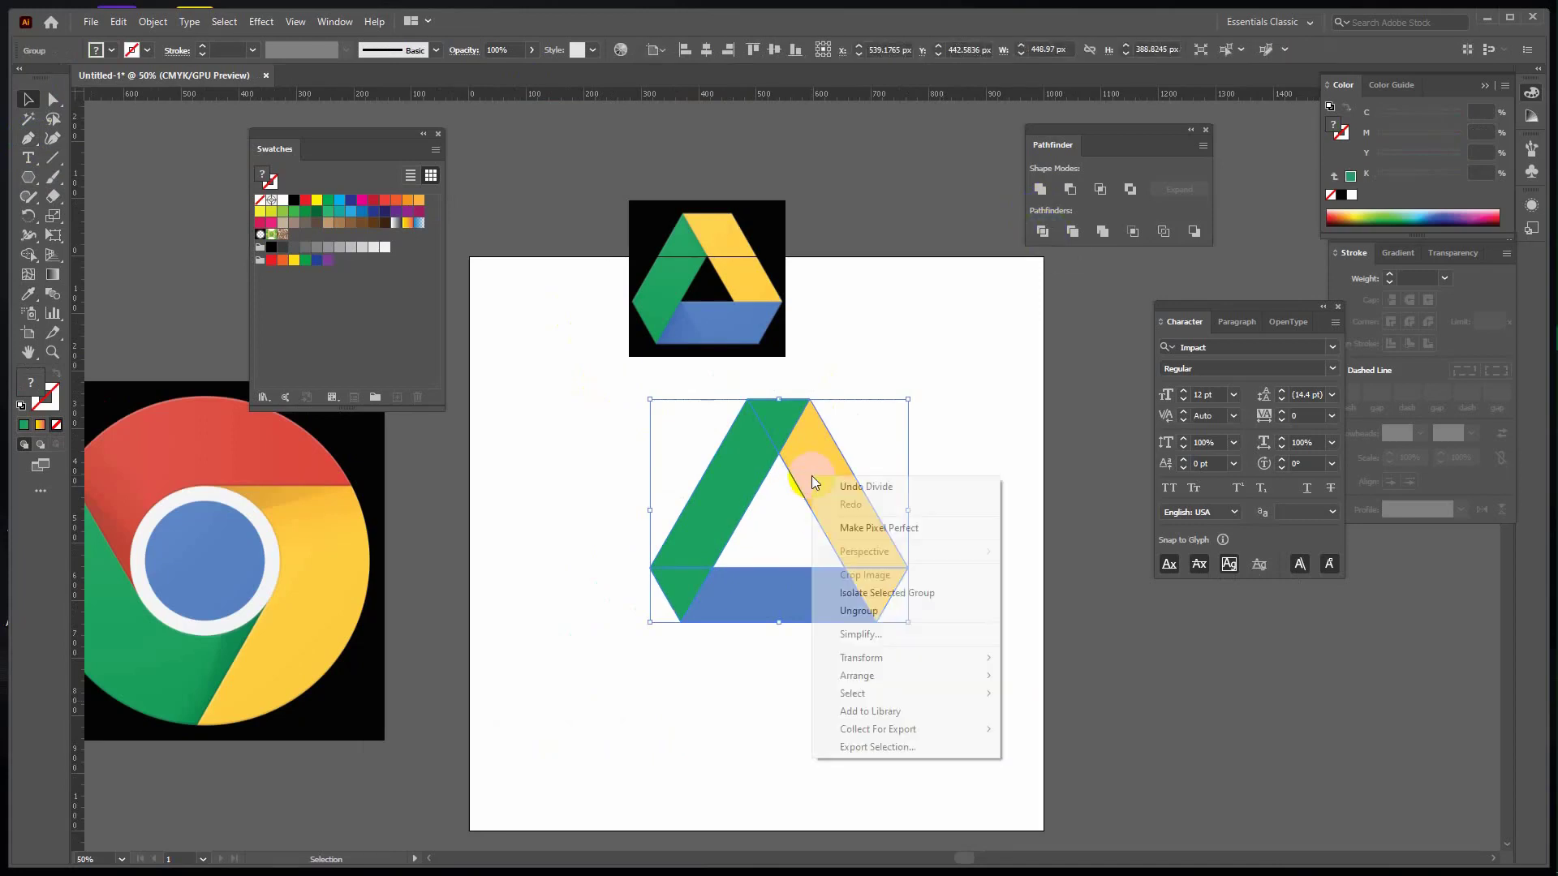
click(870, 614)
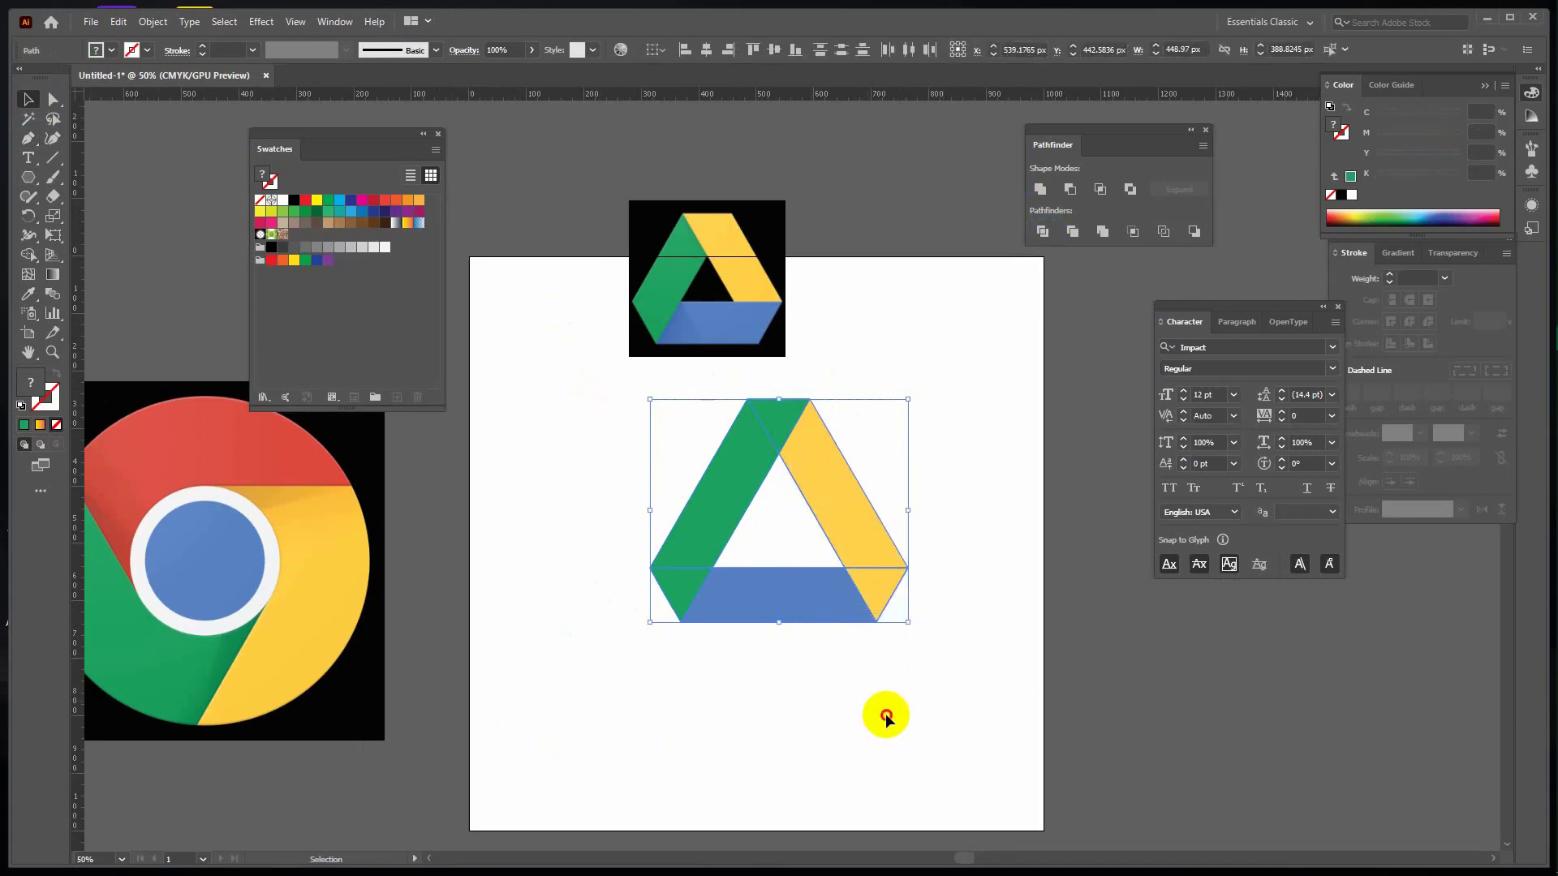
click(887, 714)
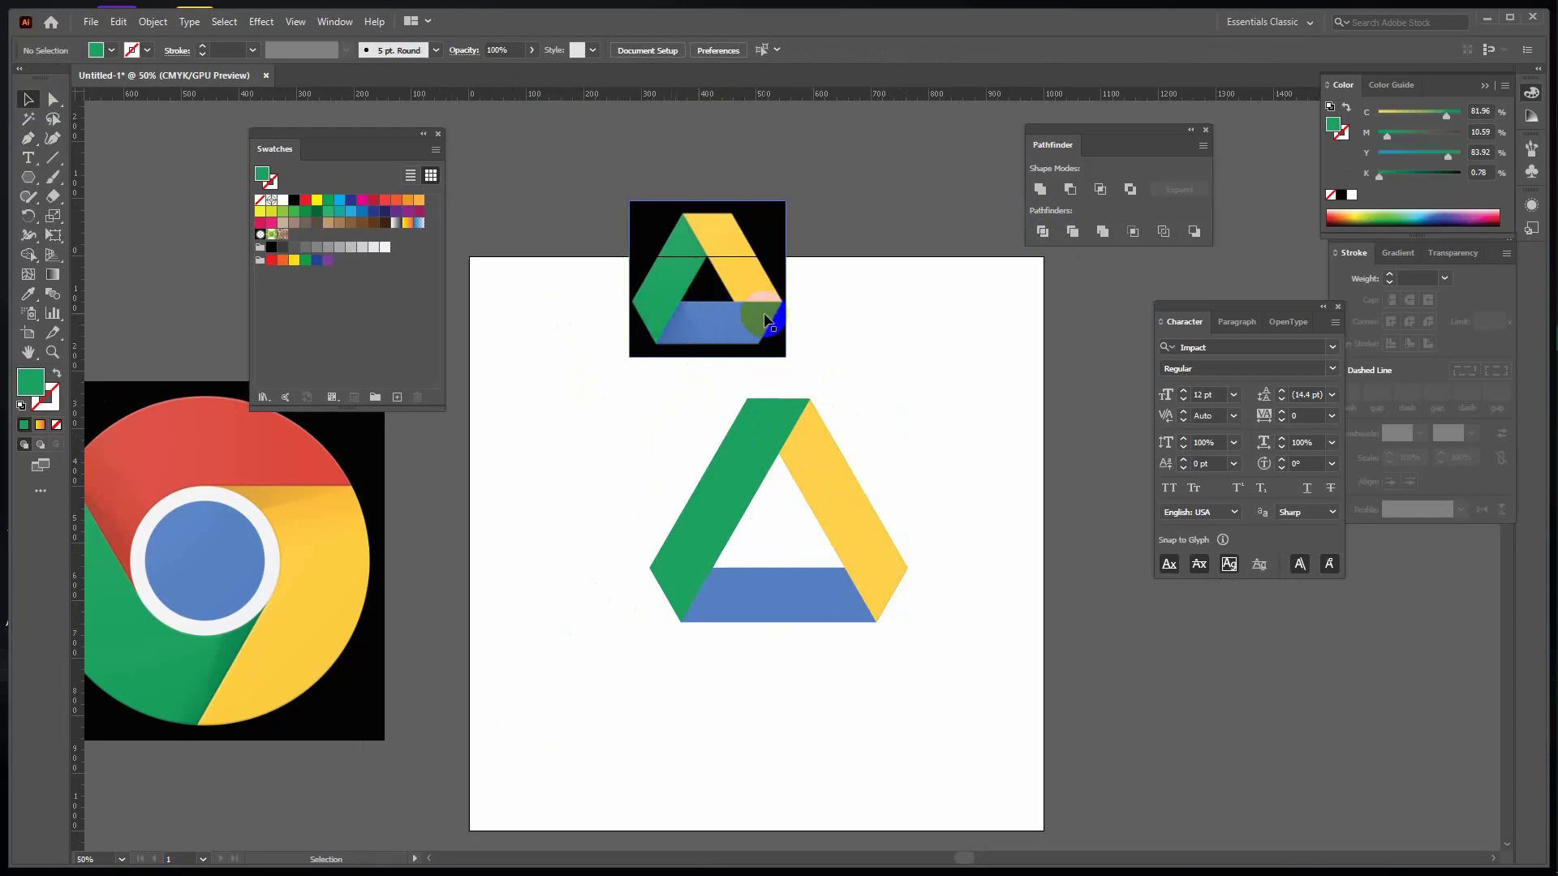
Unite the blue bar with the yellow corner piece at its right end and recolor the merged shape with the reference logo's blue.
click(862, 619)
drag(861, 619, 841, 604)
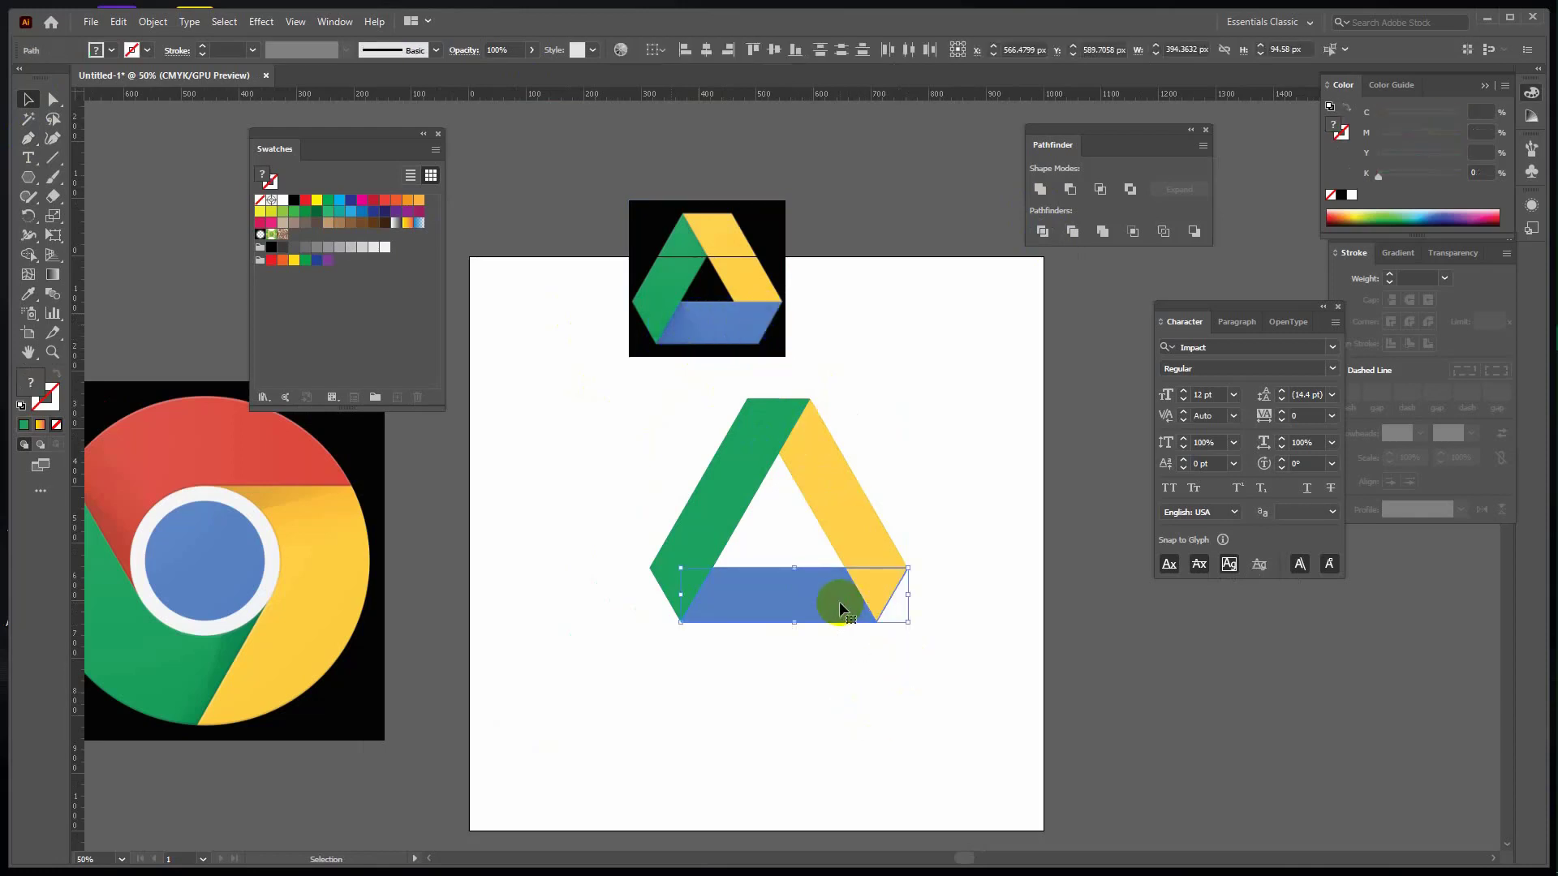
click(1042, 192)
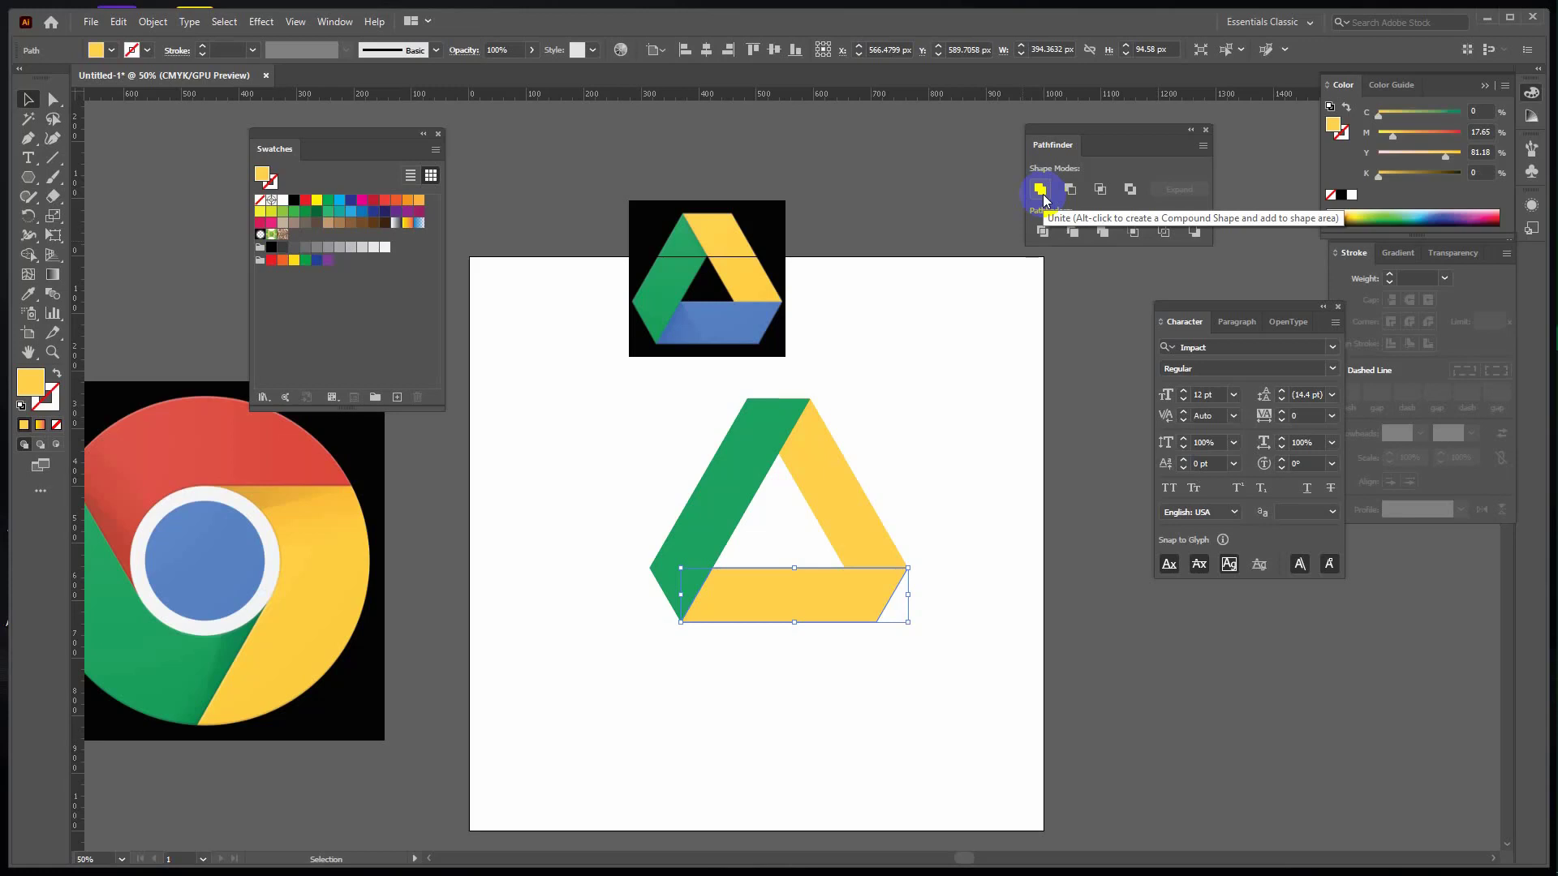
key(i)
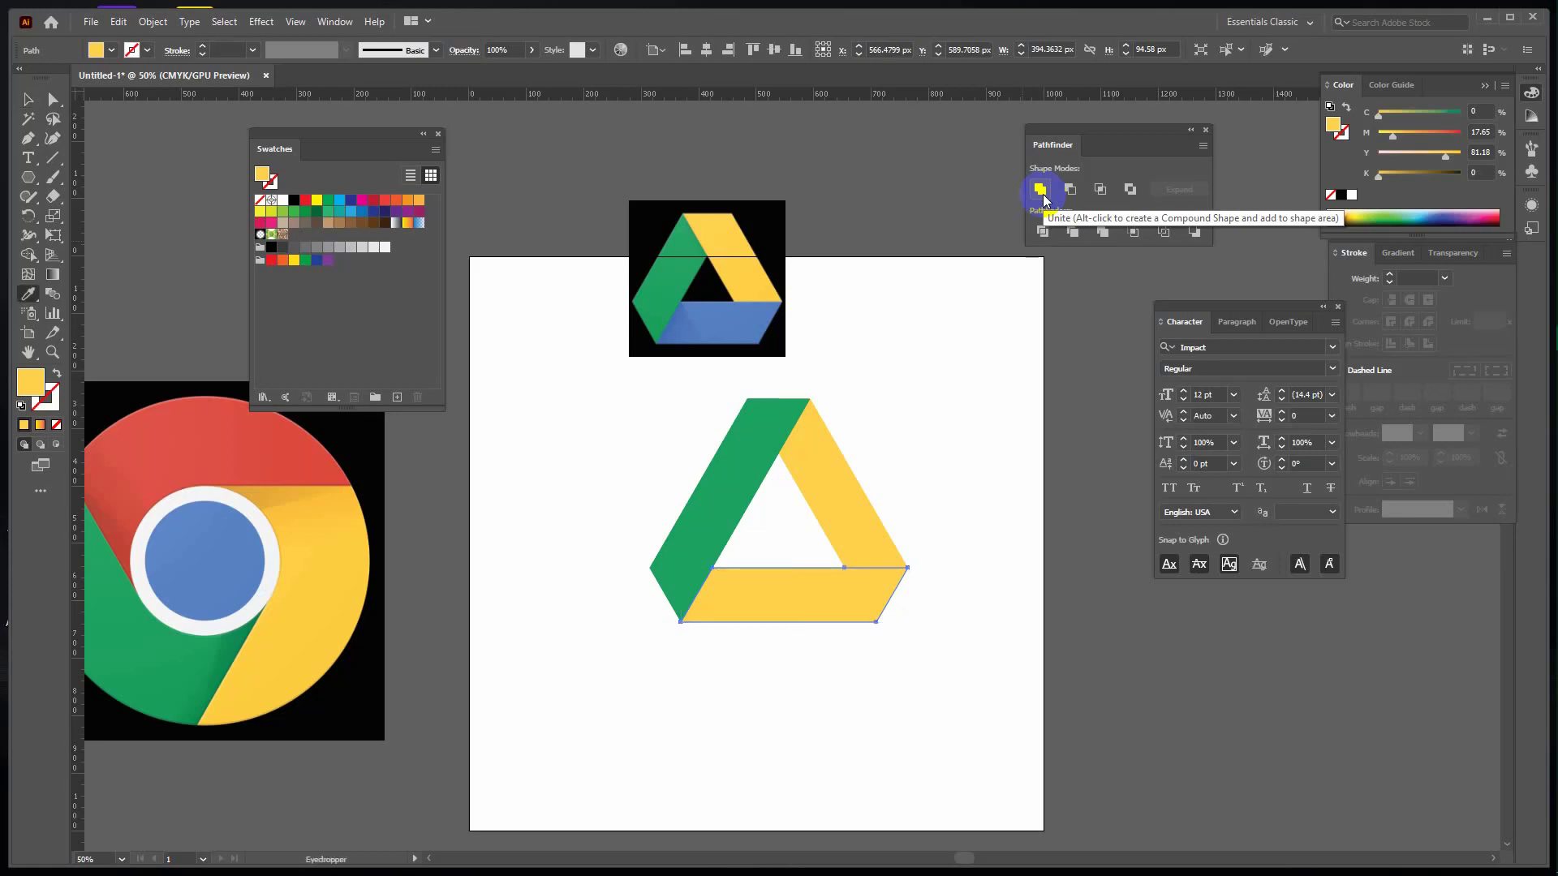
click(724, 314)
click(28, 99)
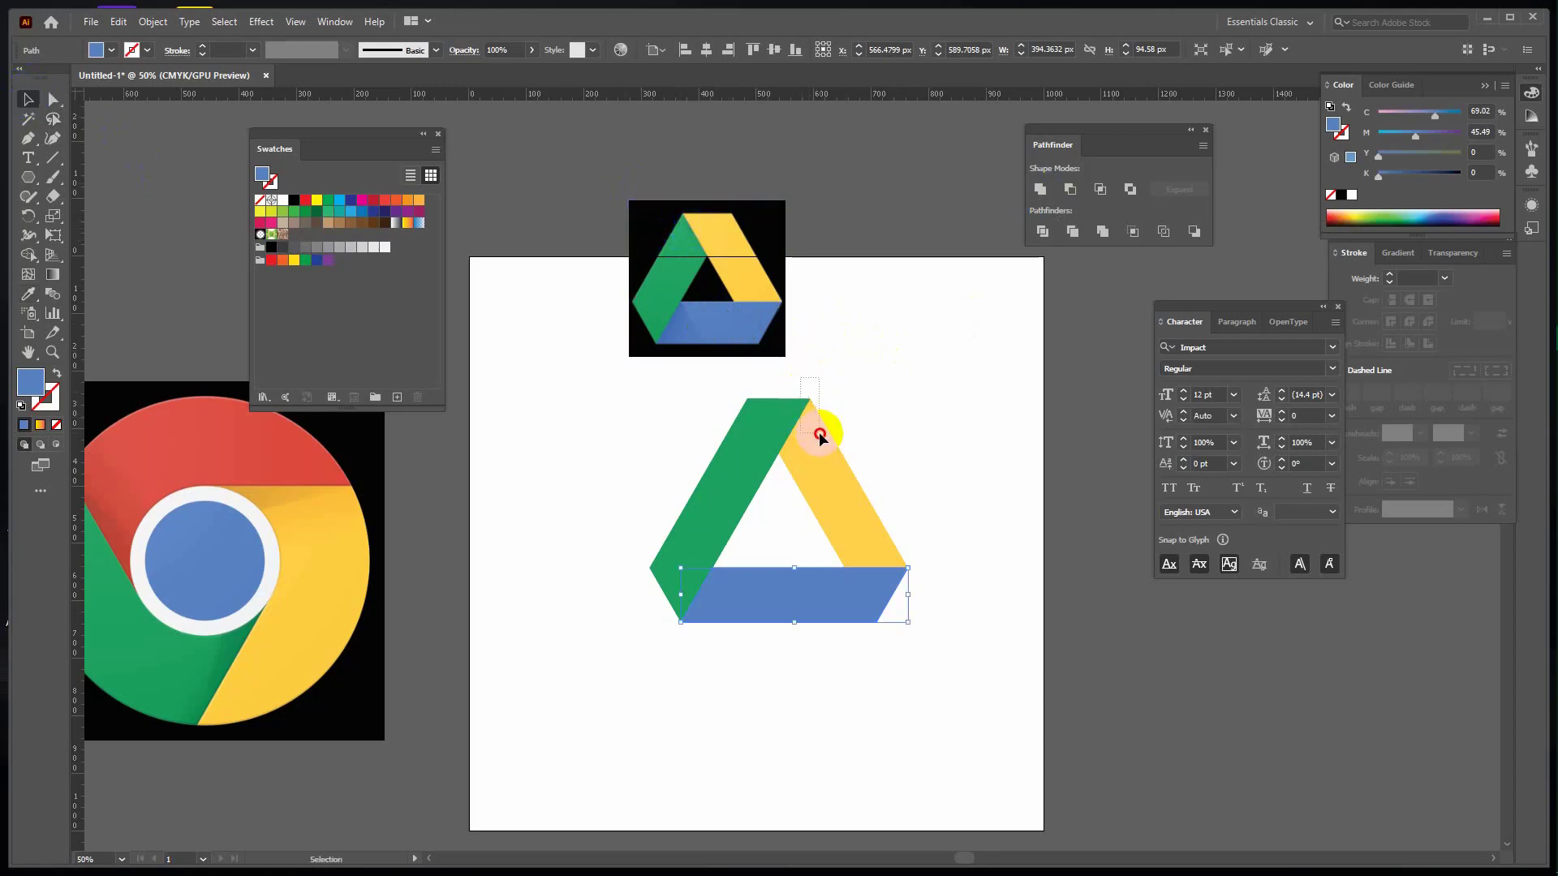
Unite the green top corner piece with the right yellow bar and recolor the merged shape with the reference logo's yellow.
click(820, 432)
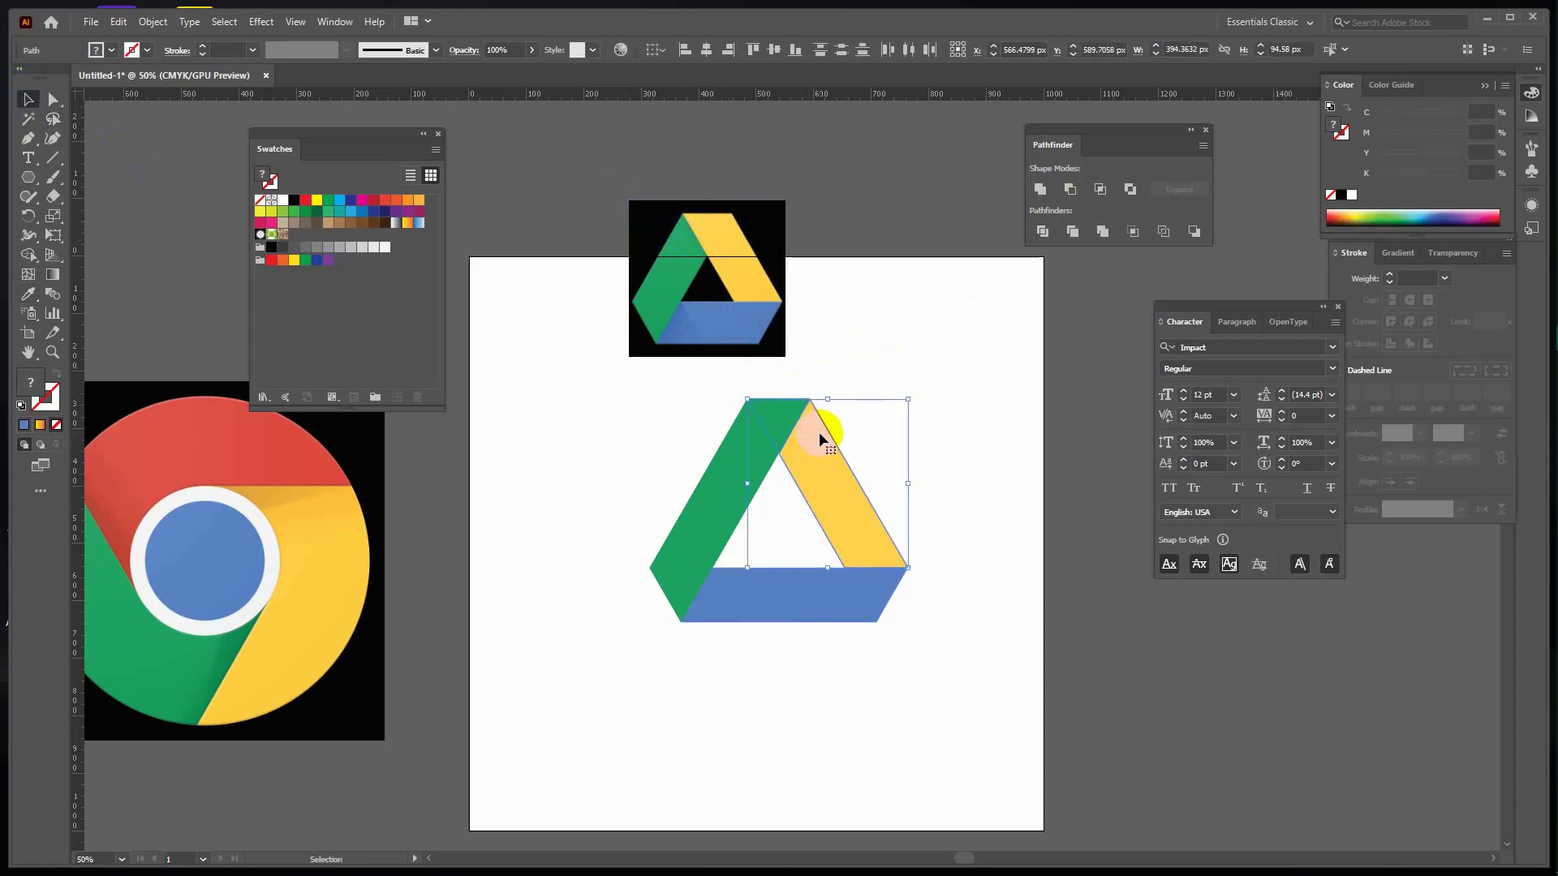
click(1042, 189)
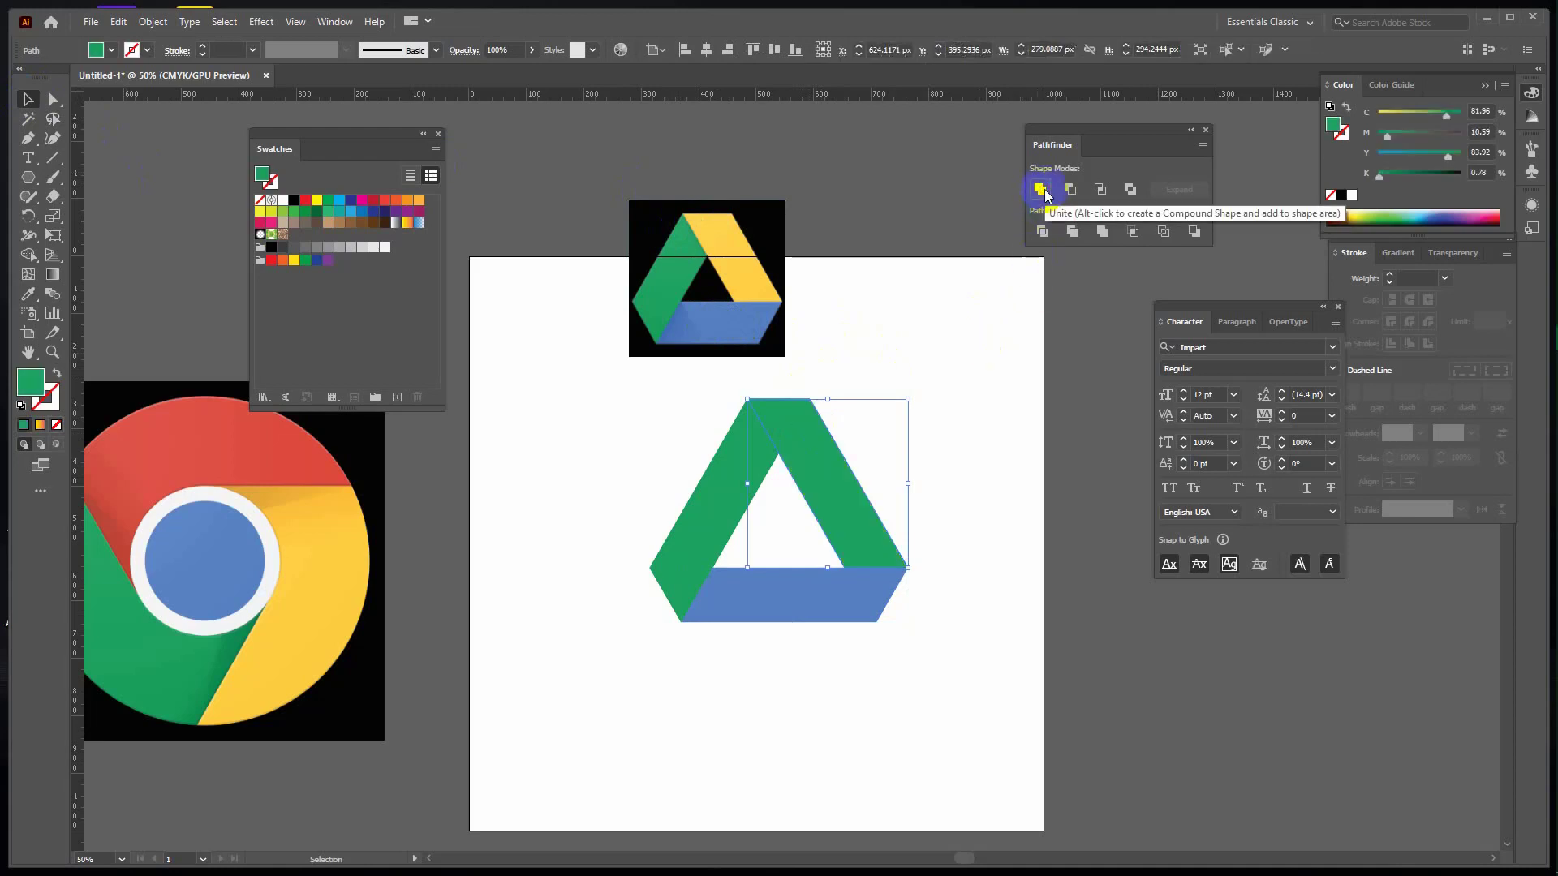
key(i)
click(729, 222)
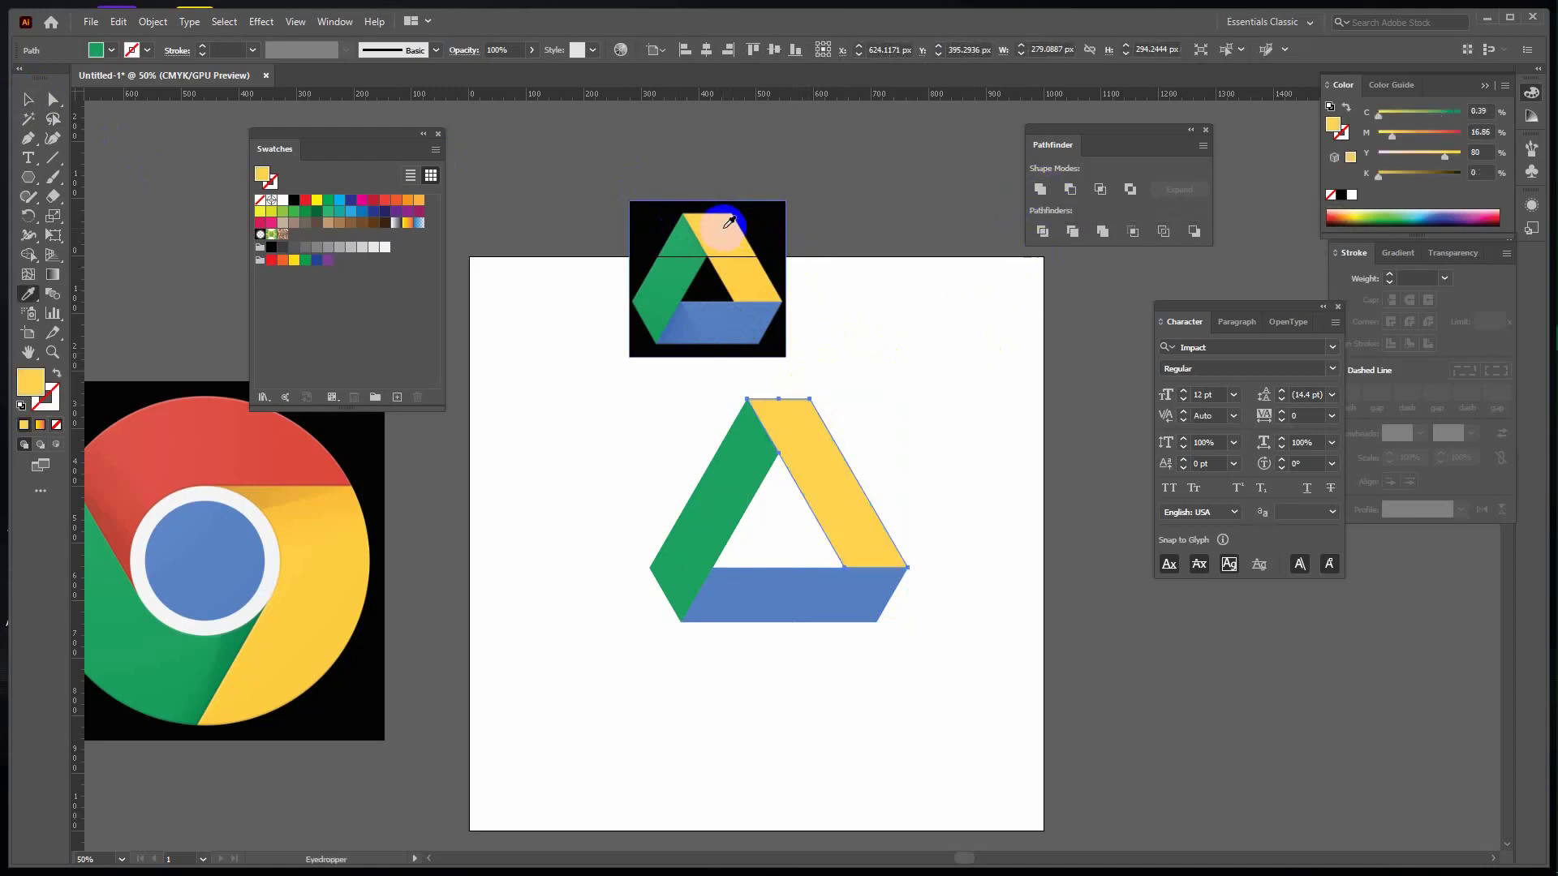
click(28, 98)
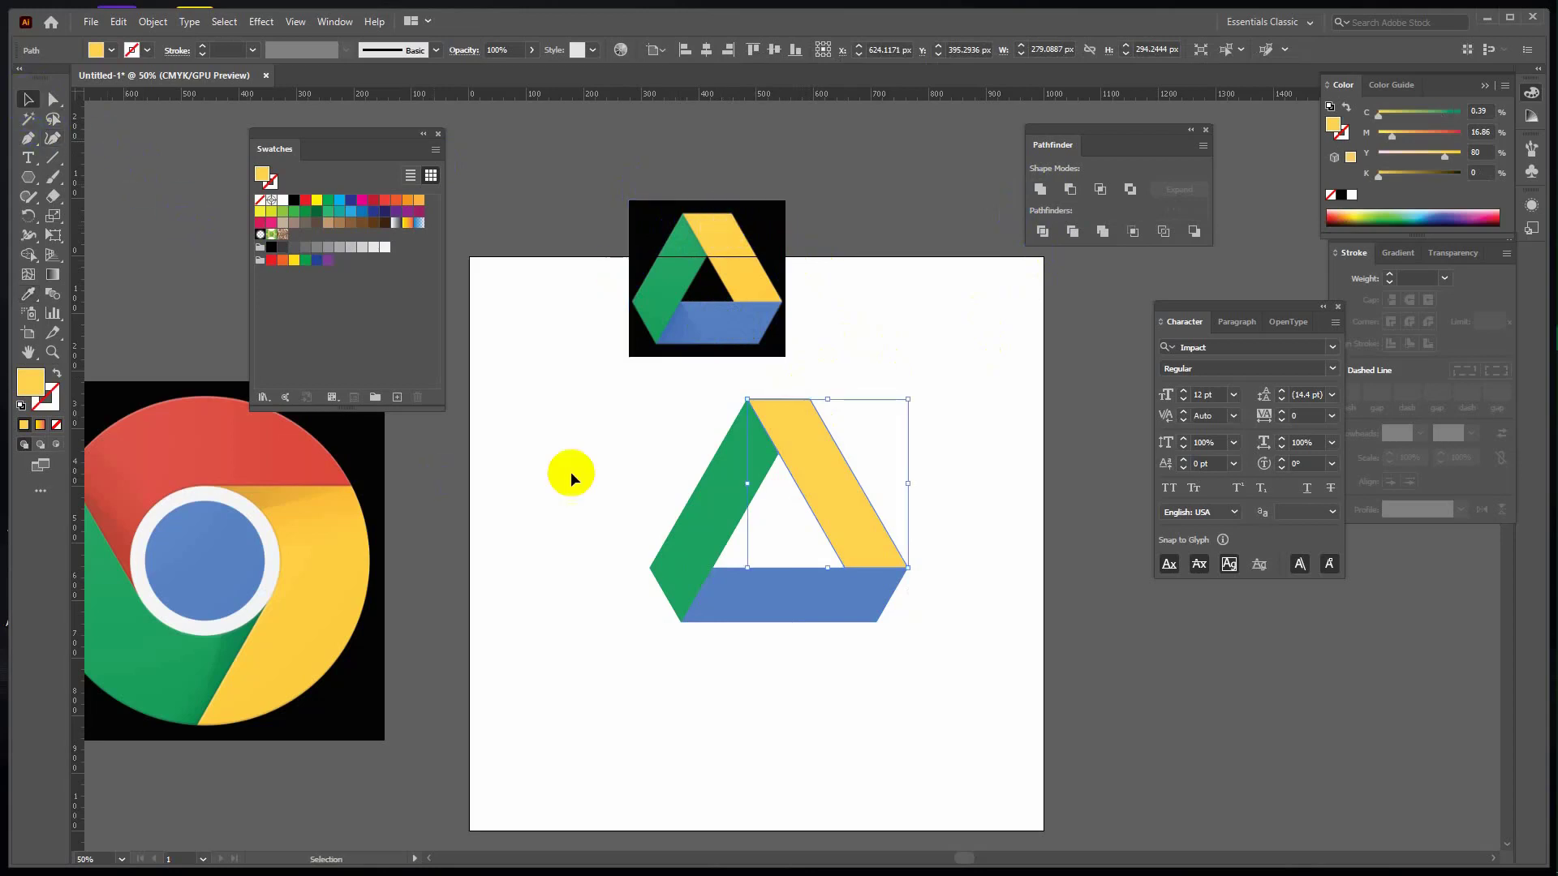
click(546, 636)
Draw a closed triangle about 77 px wide and 95 px high over the blue bar's left end with the Pen tool.
drag(930, 646, 860, 714)
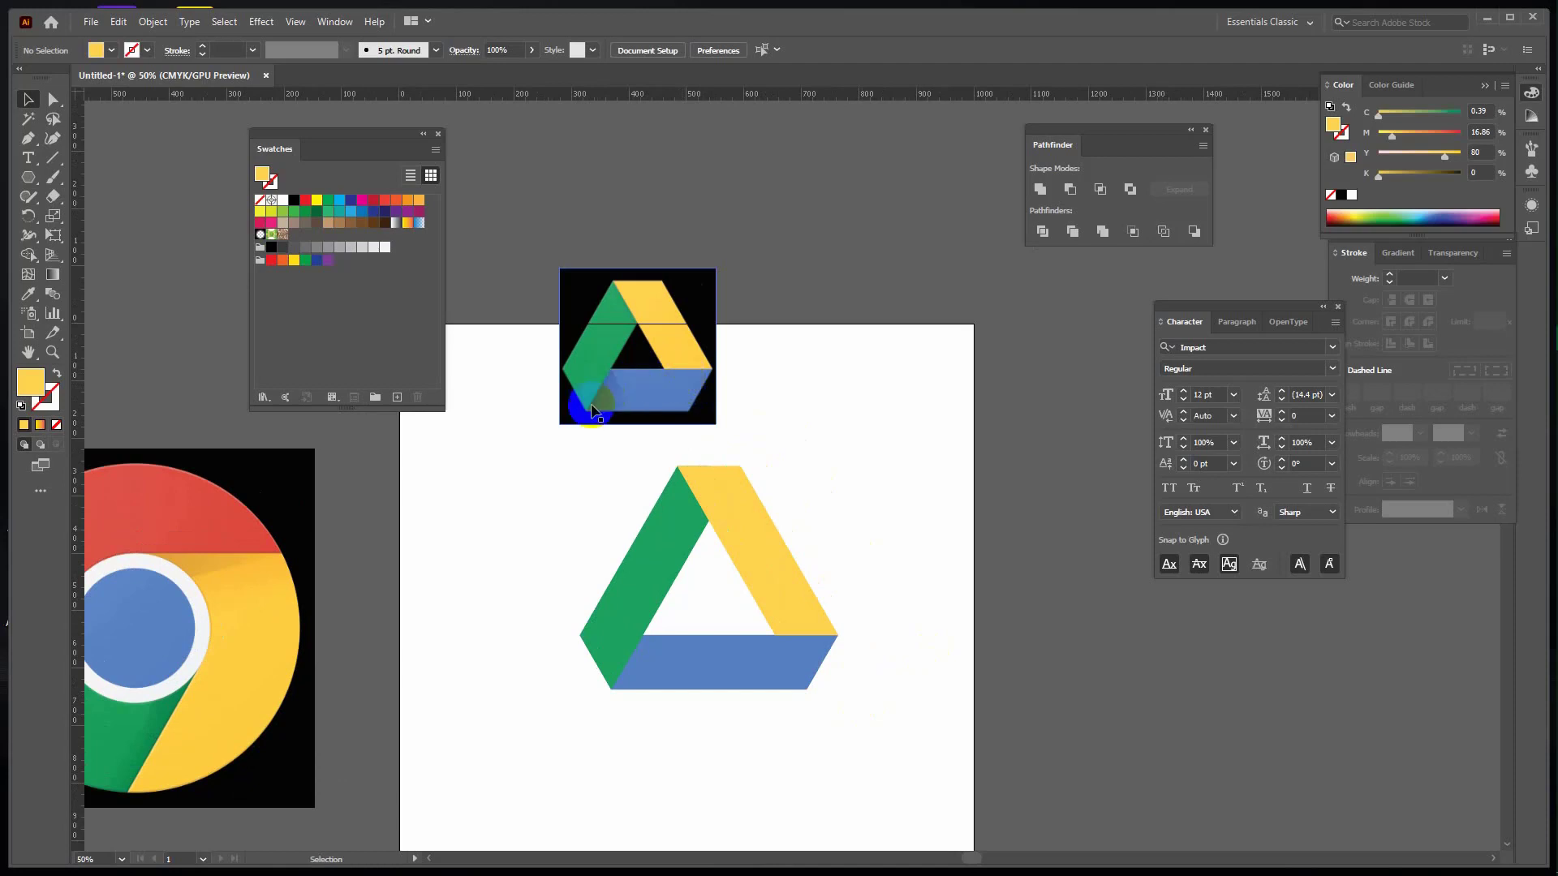
key(p)
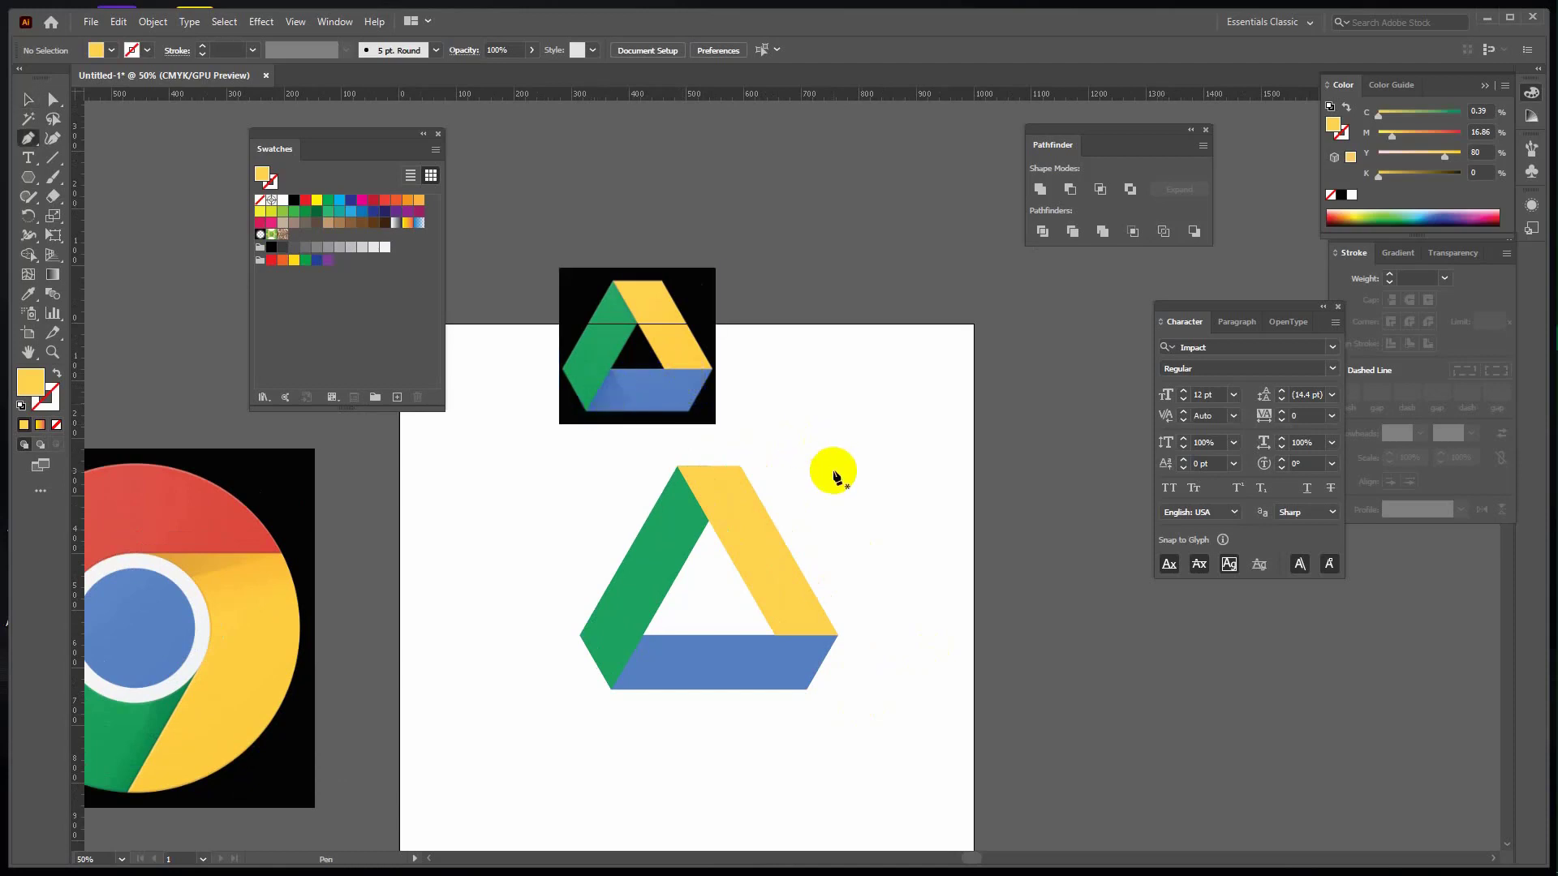
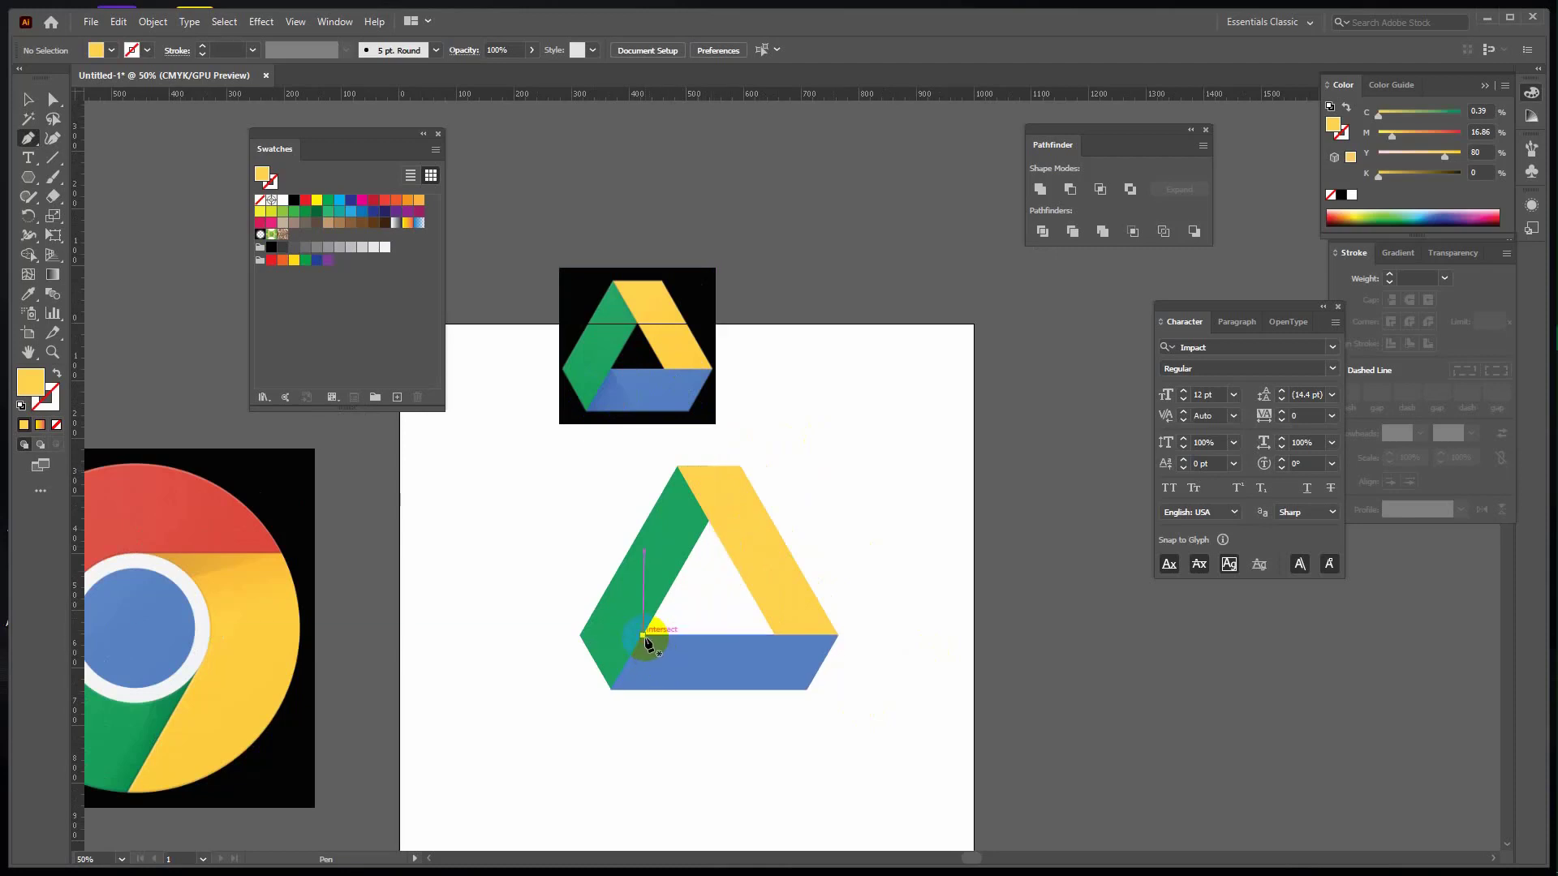
click(620, 681)
click(606, 686)
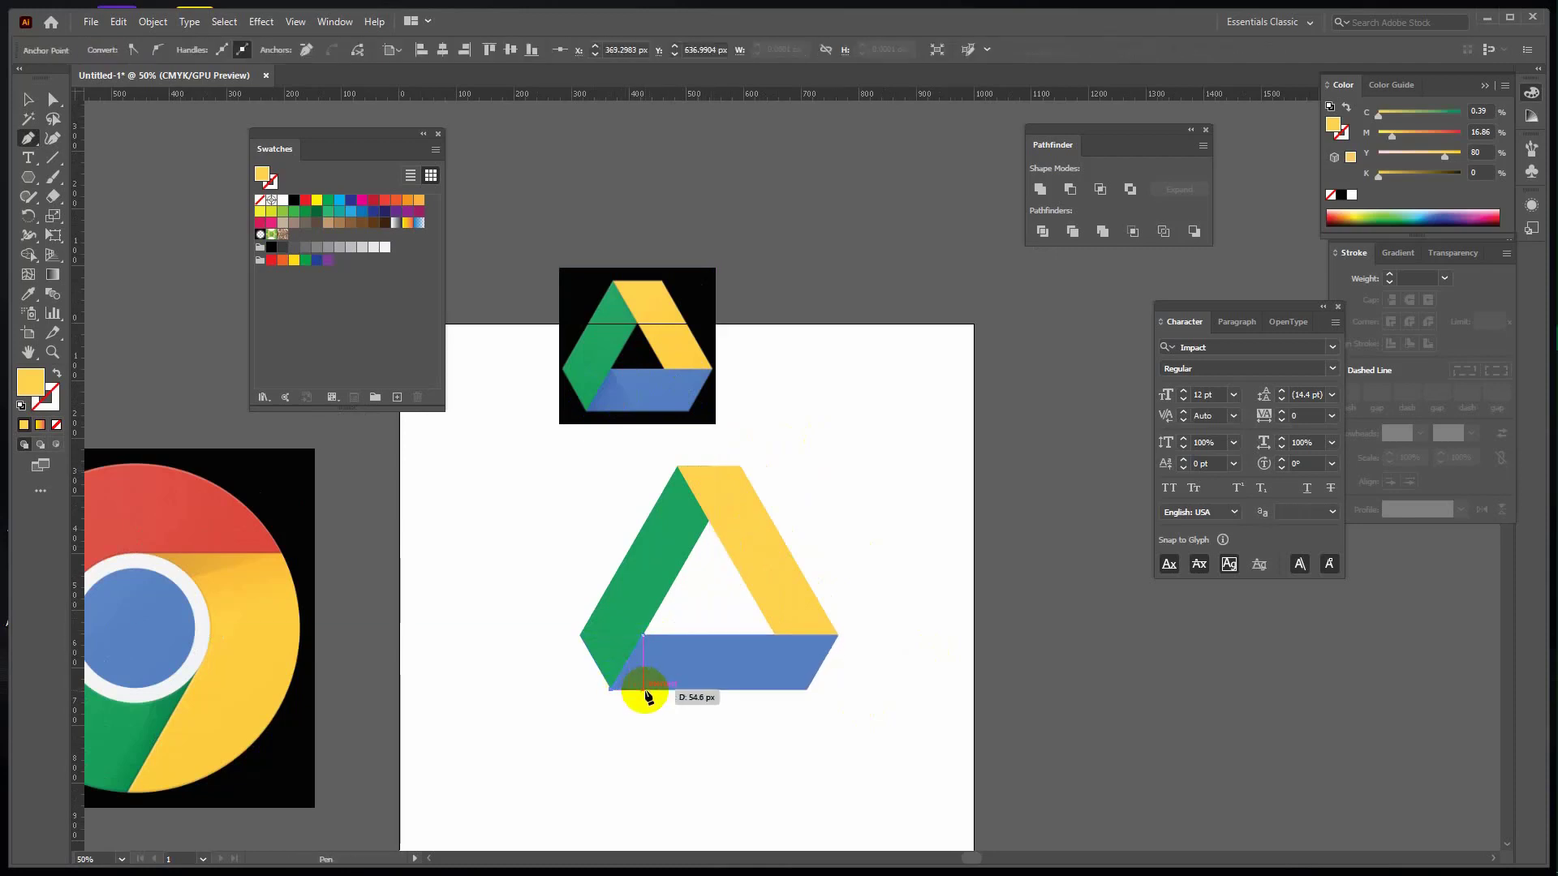
click(655, 690)
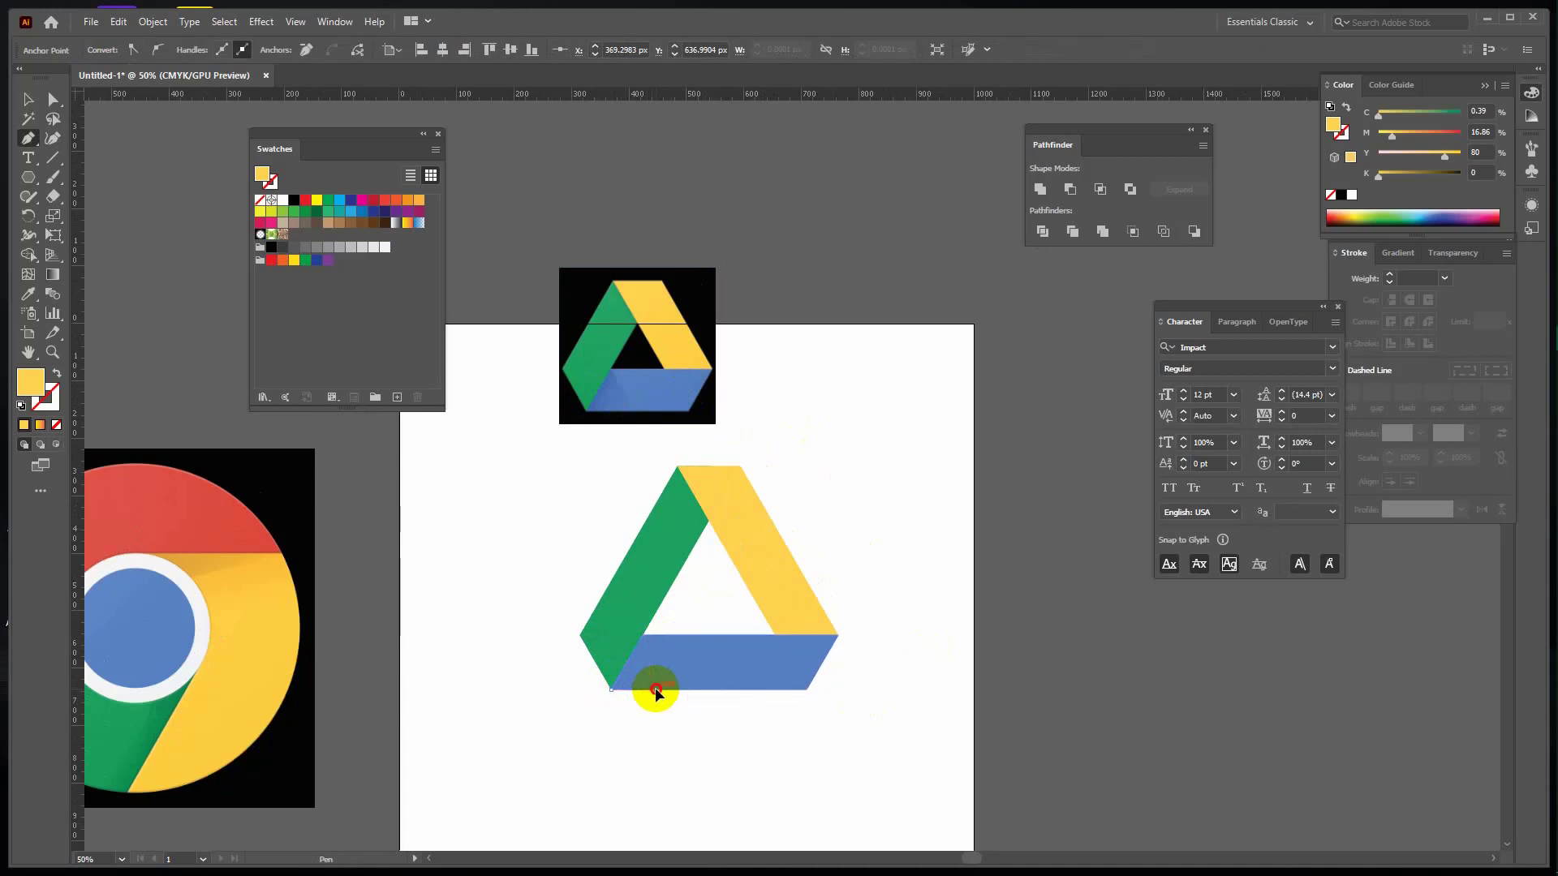
click(644, 634)
click(643, 636)
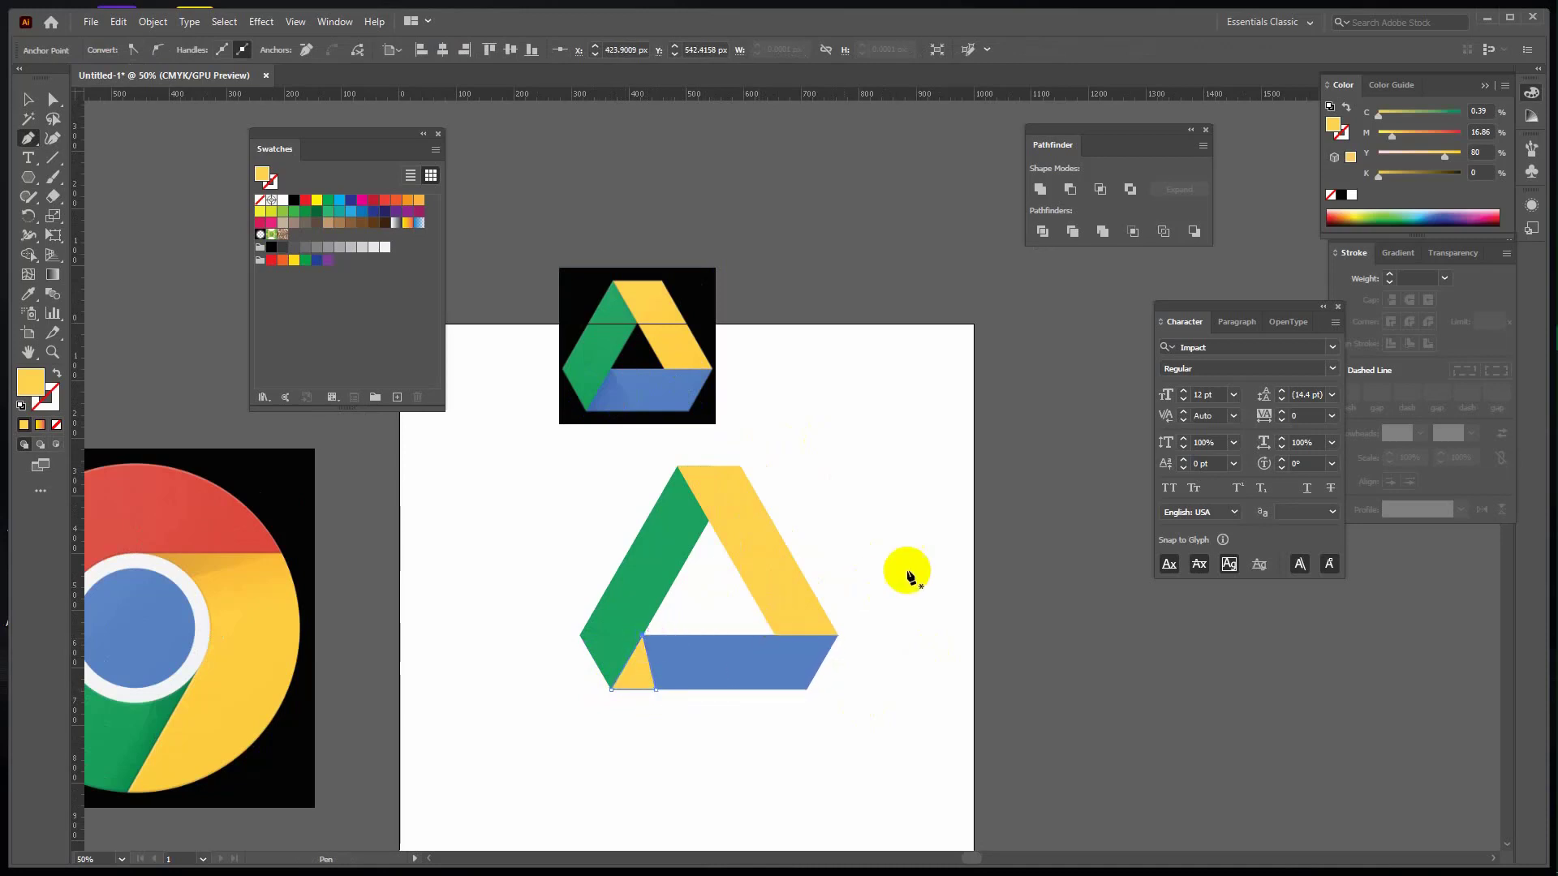
Recolor the small triangle with the darker shadow blue sampled from the reference logo using the Eyedropper tool.
key(i)
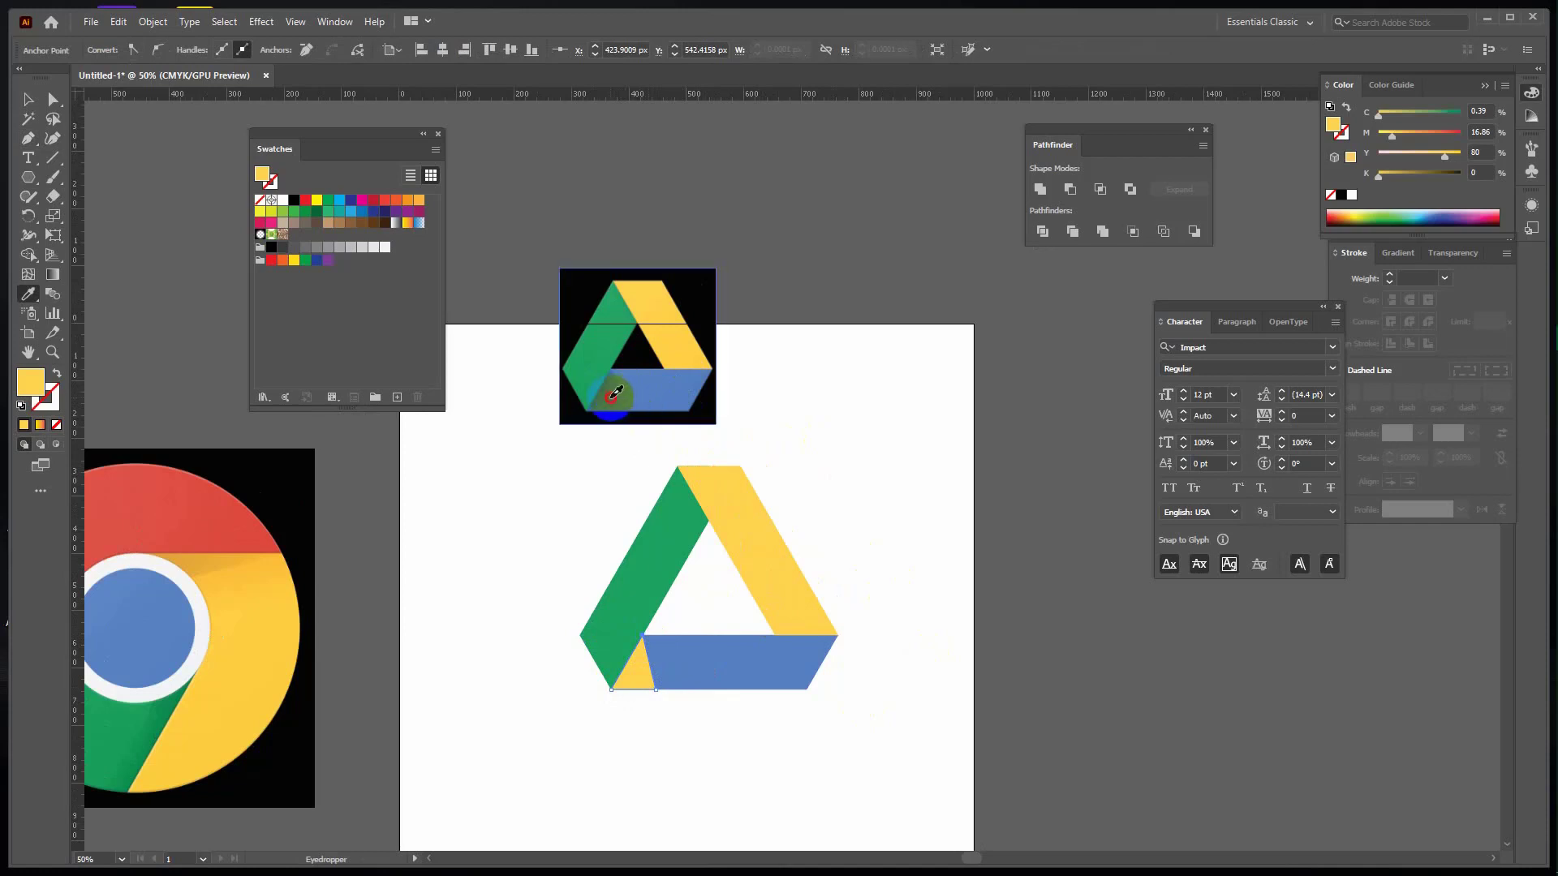
click(616, 393)
click(28, 99)
click(436, 513)
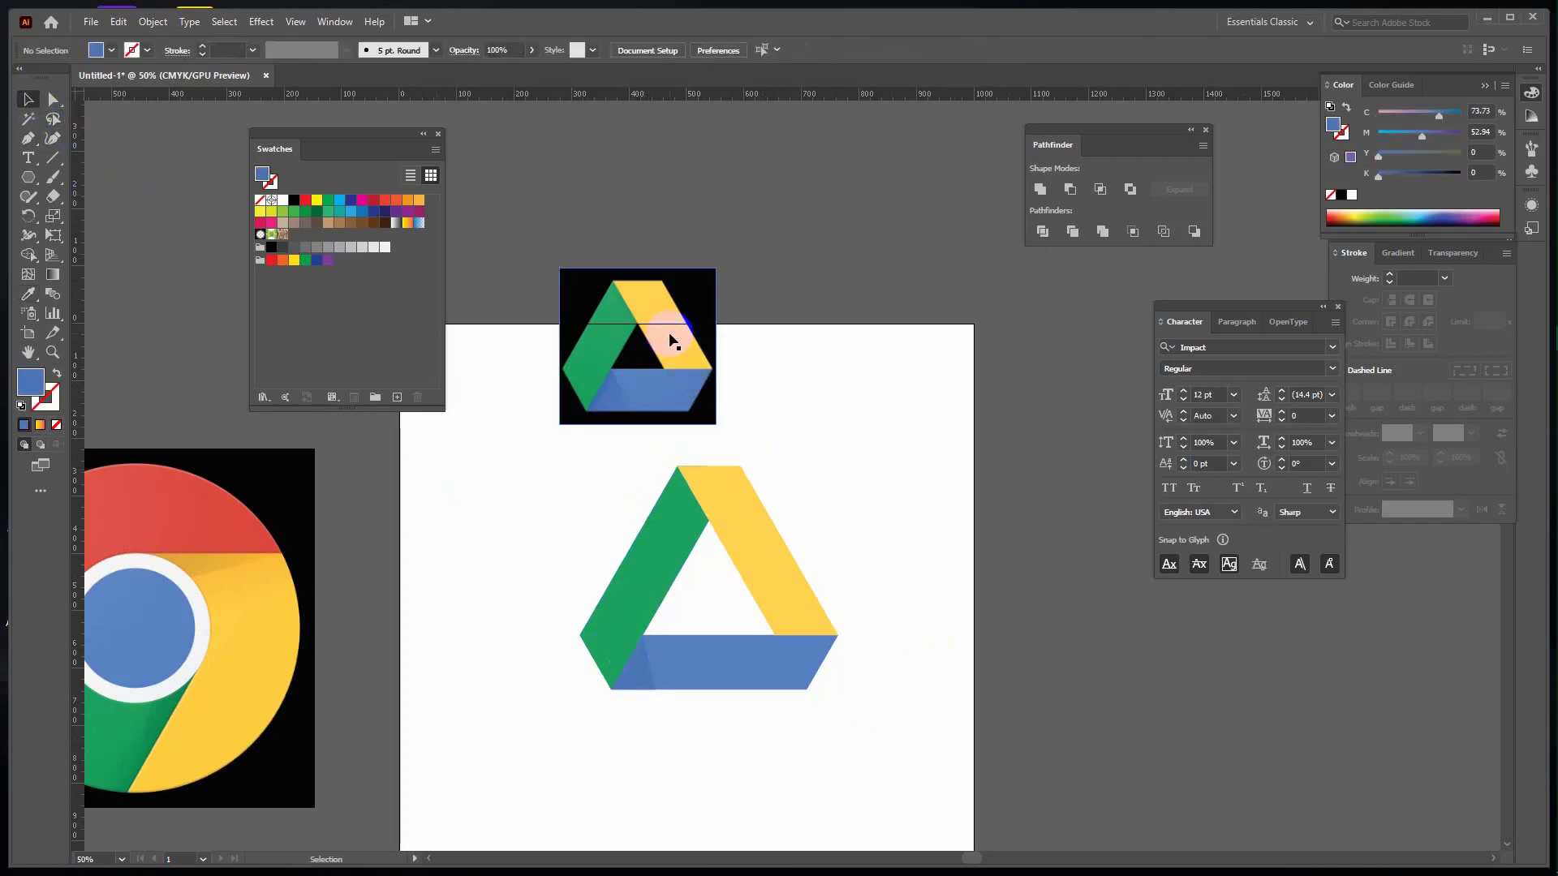
Compare the shading in the reference logo with the shadow triangle on the redrawn logo's blue bar.
key(ctrl+equal)
key(ctrl+equal)
key(ctrl+equal)
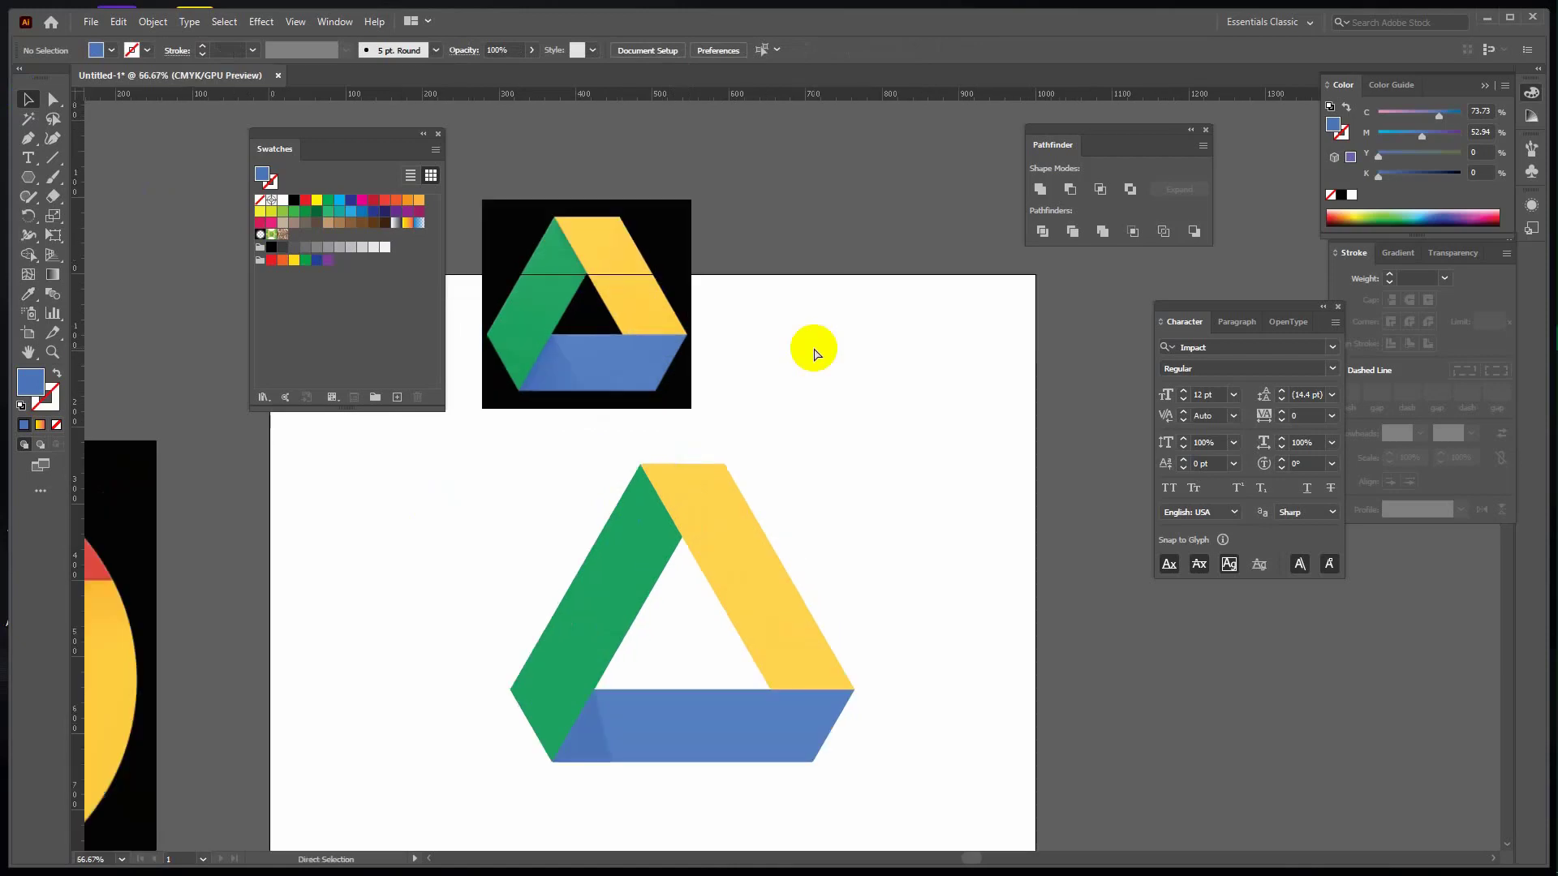
mouse_move(470, 178)
mouse_down()
mouse_move(752, 611)
mouse_move(1000, 678)
mouse_move(868, 456)
mouse_up()
drag(805, 407, 714, 195)
drag(998, 770, 866, 309)
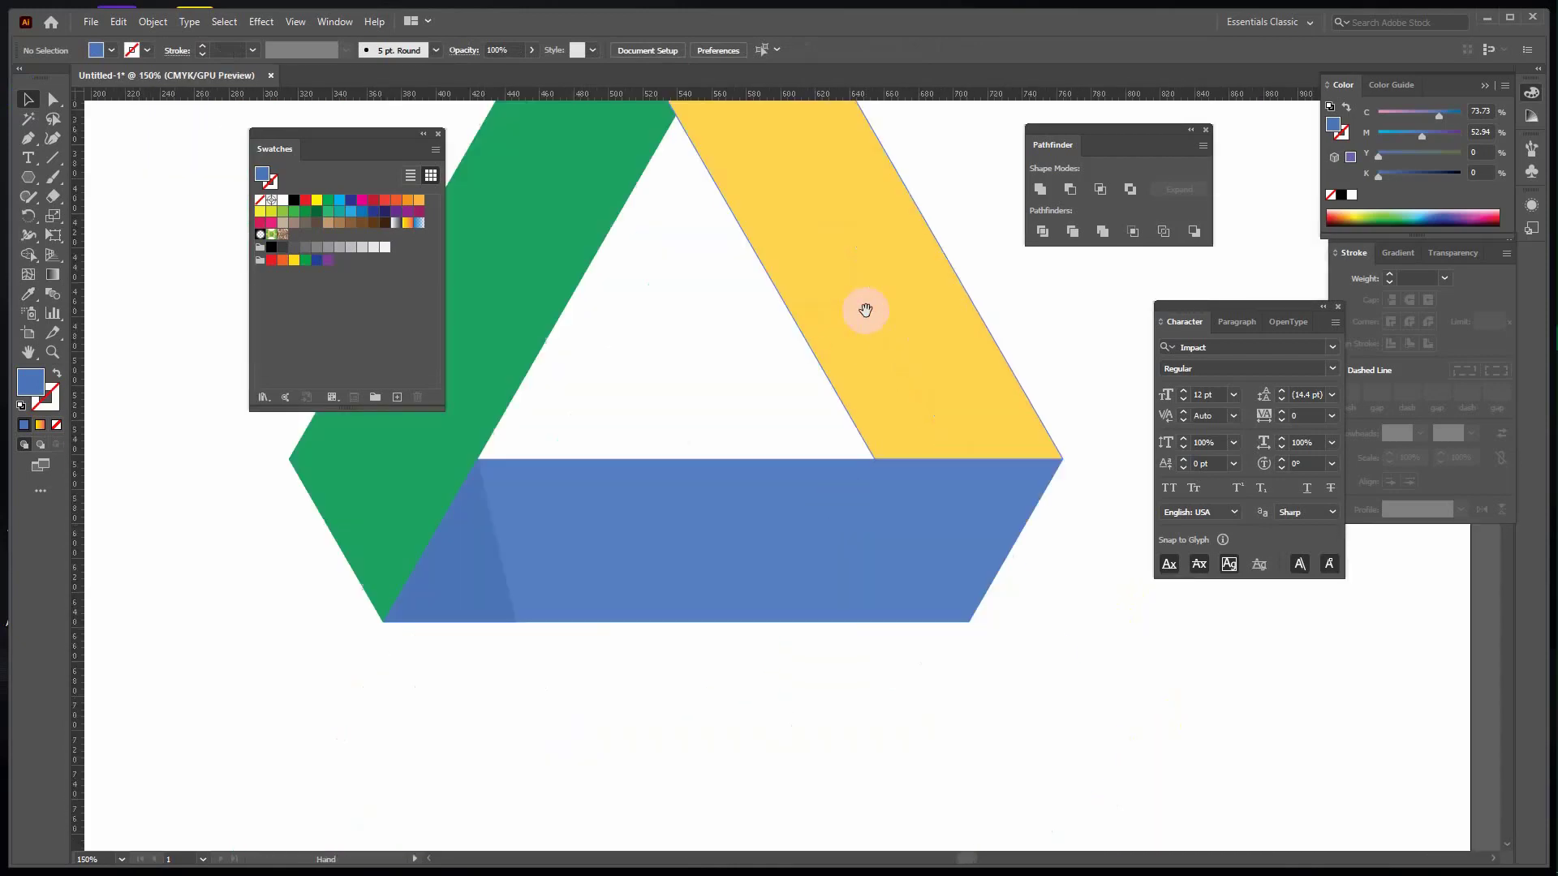
key(a)
key(ctrl+minus)
key(ctrl+minus)
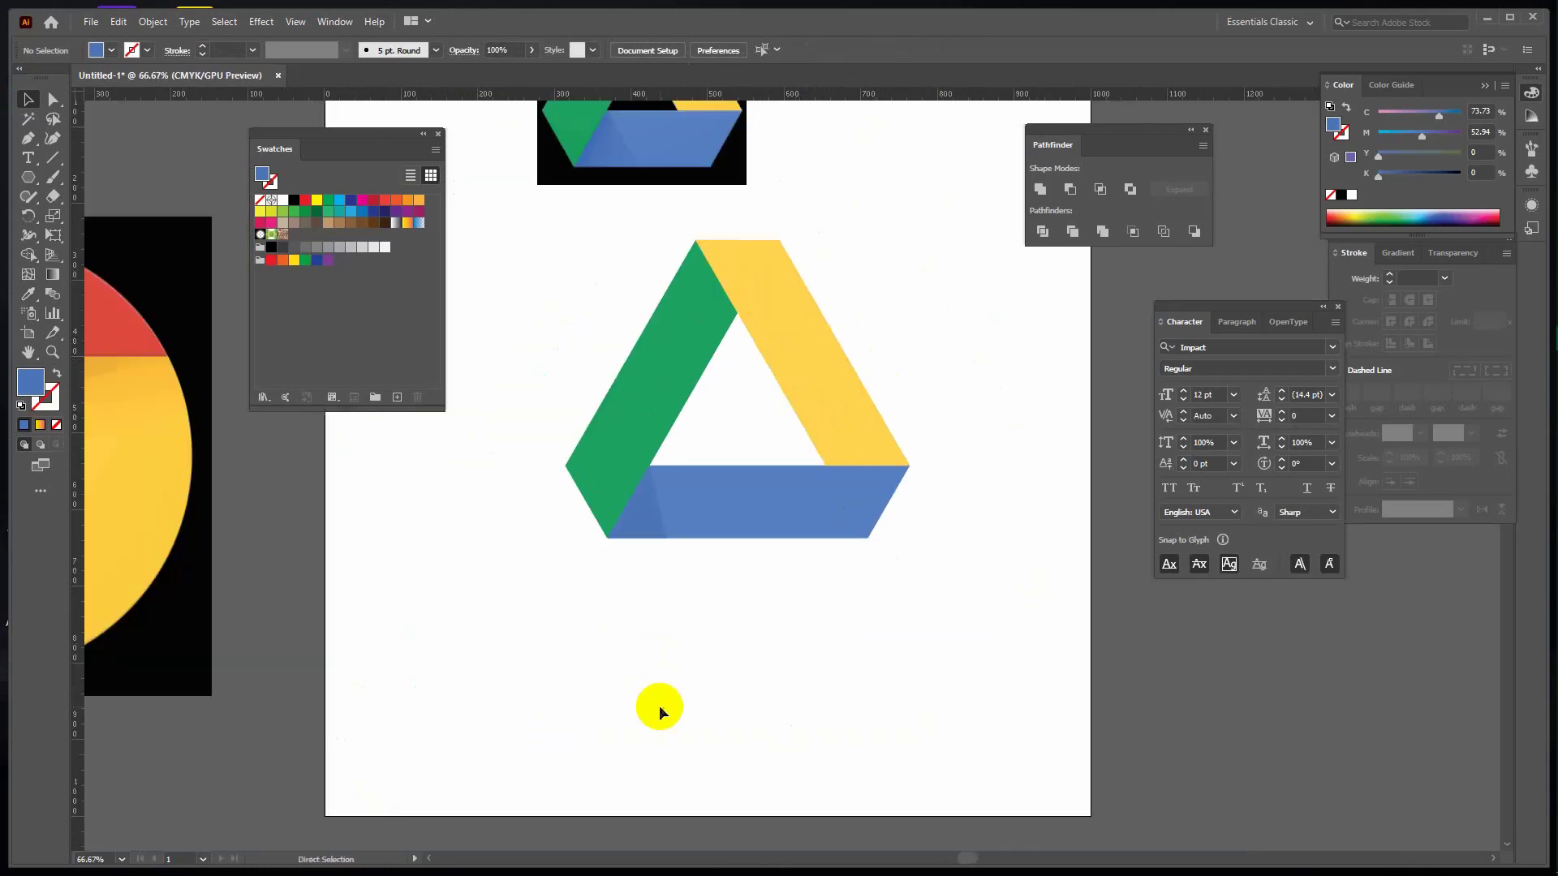
Reduce the opacity of the dark blue shadow triangle on the blue bar to 67%.
scroll(696, 730, up, 3)
click(637, 645)
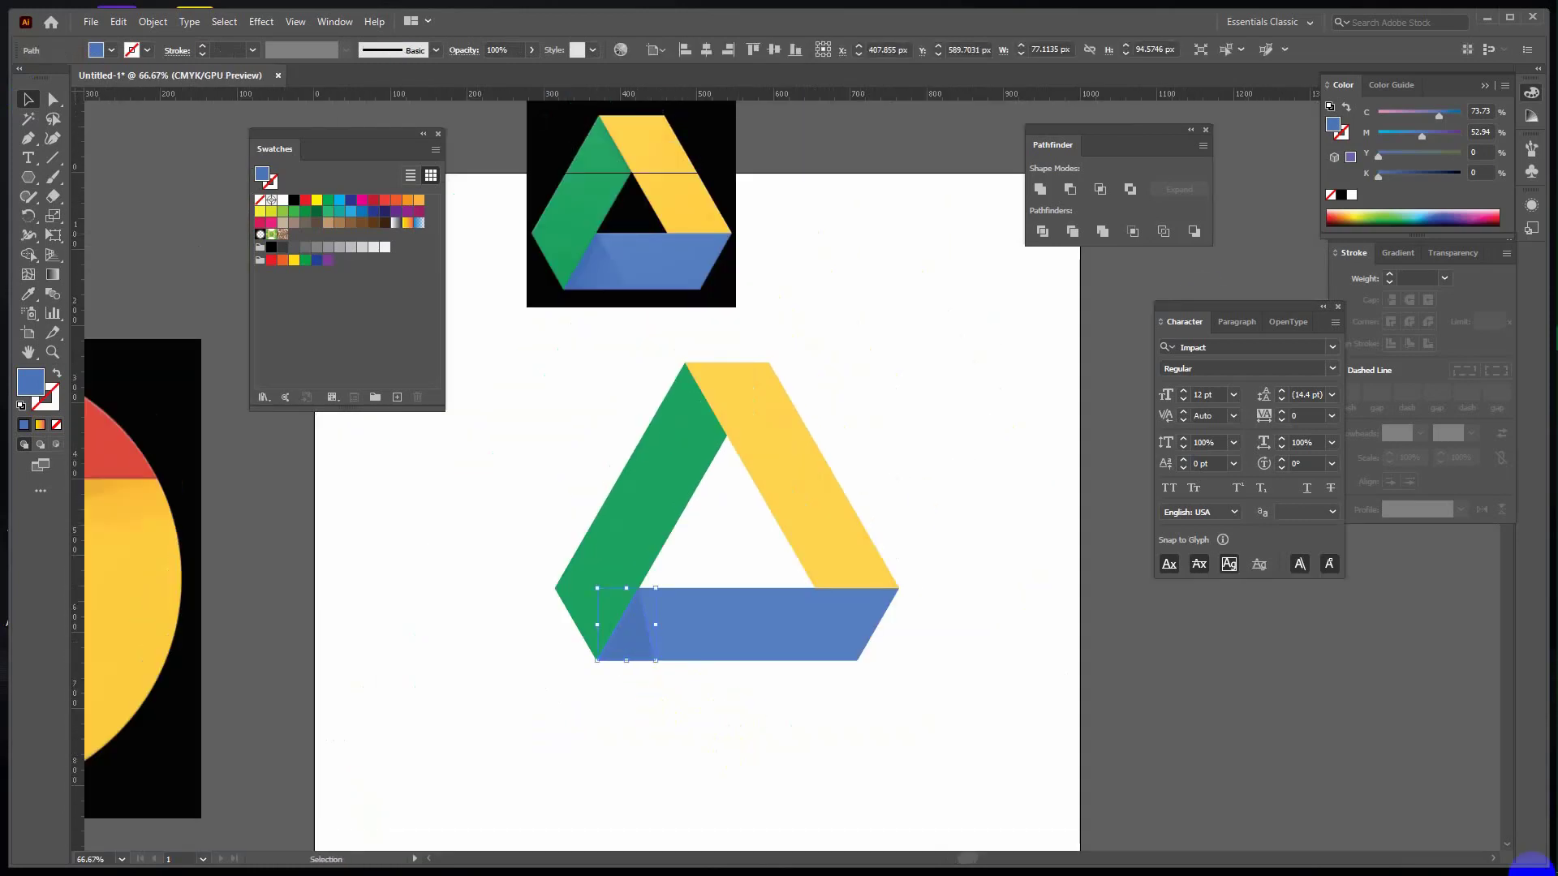
click(532, 50)
drag(528, 74, 504, 71)
click(917, 407)
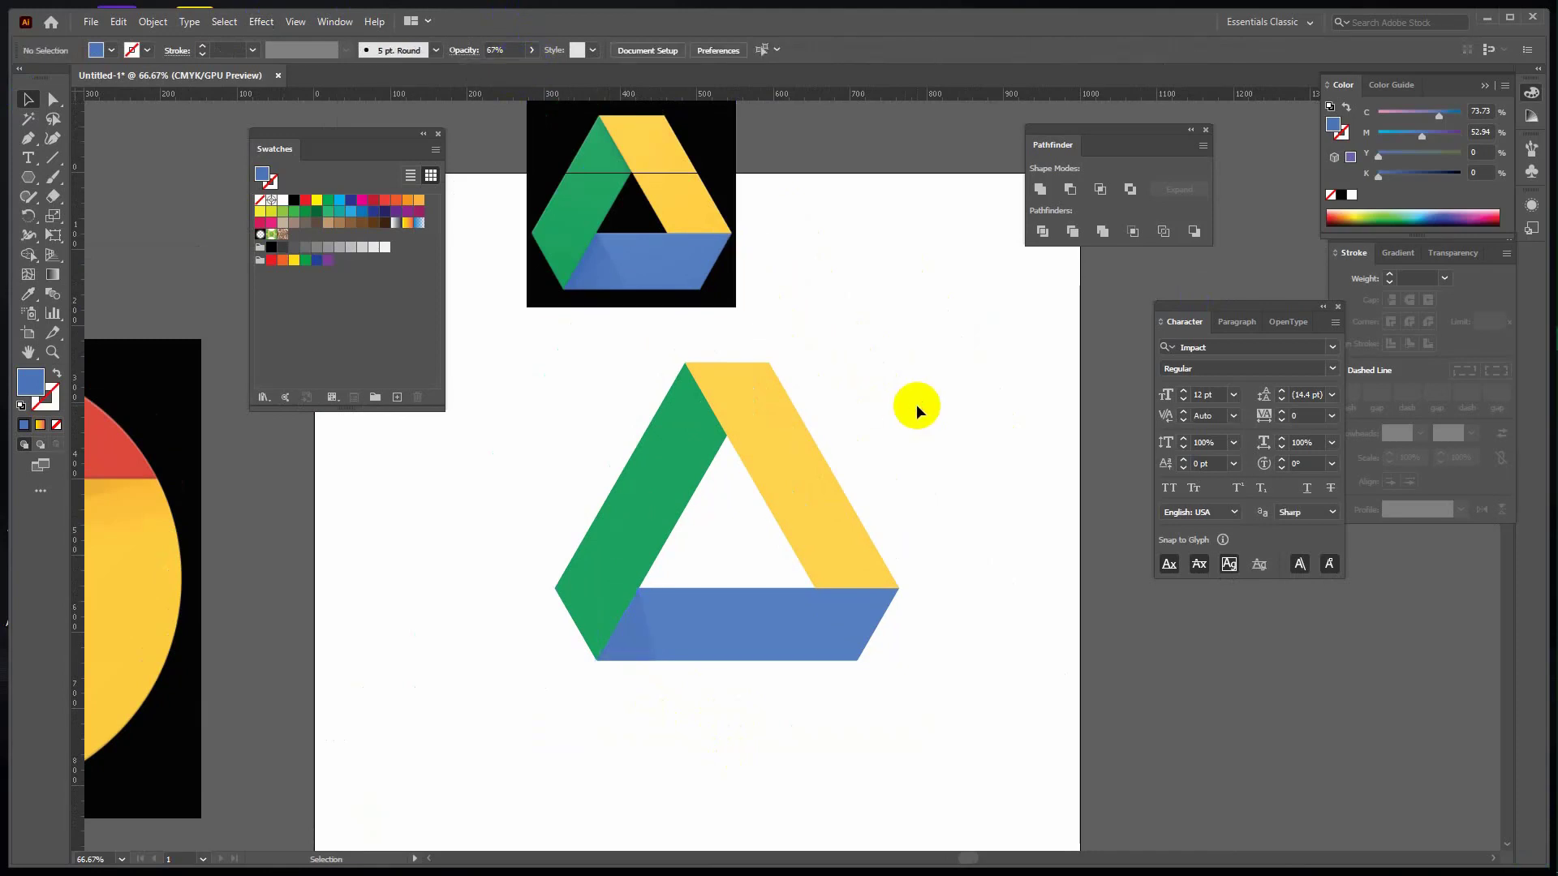
key(ctrl+minus)
key(ctrl+minus)
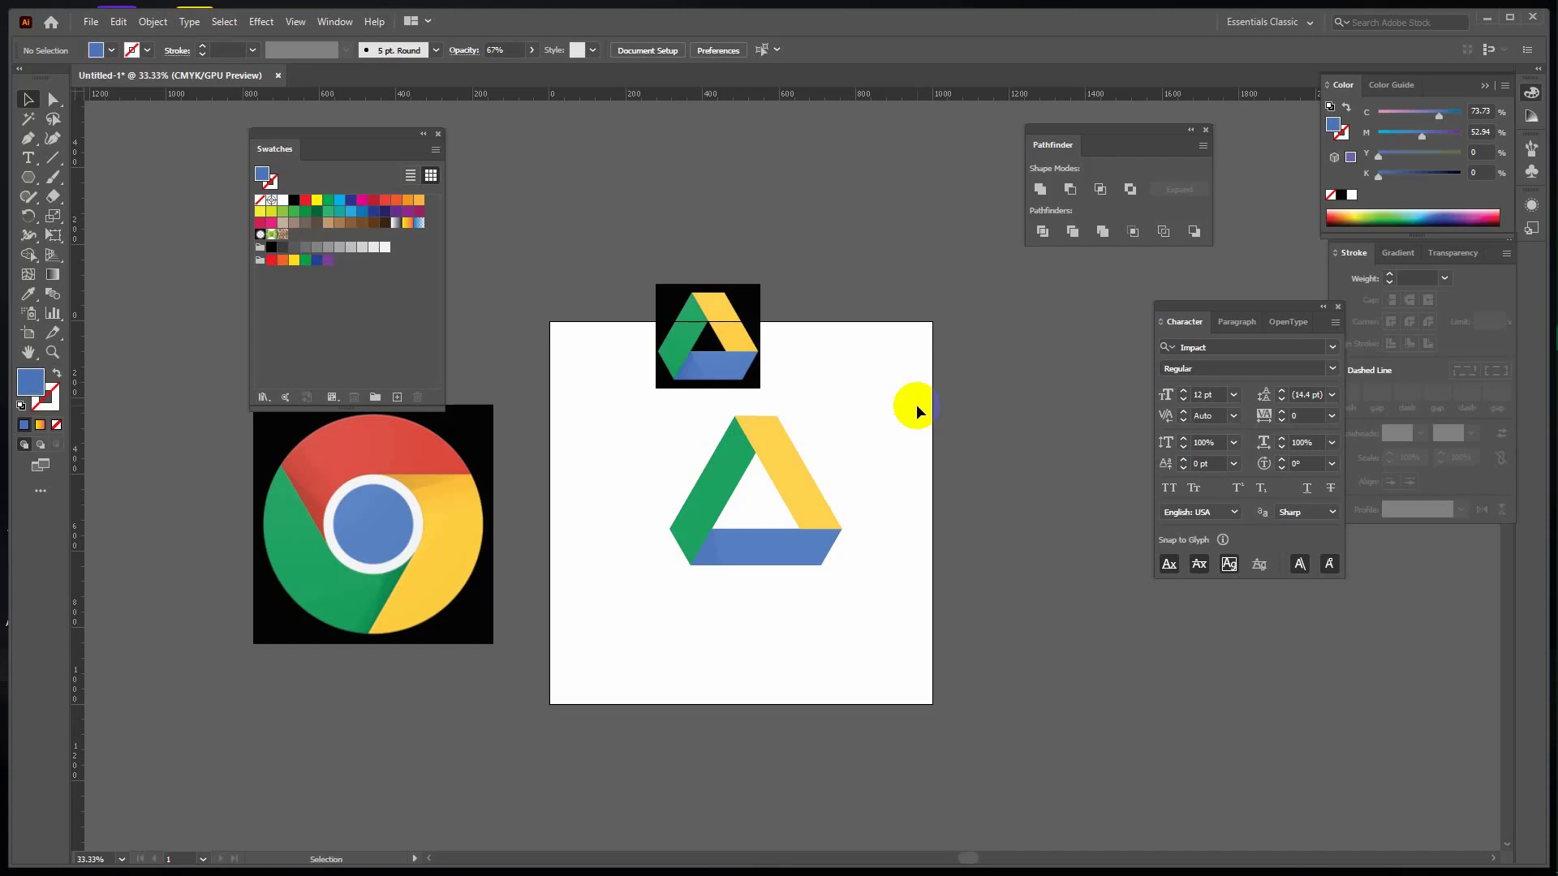
Minimize Illustrator and switch to the Google Meet call in Chrome.
click(1490, 19)
mouse_move(1530, 379)
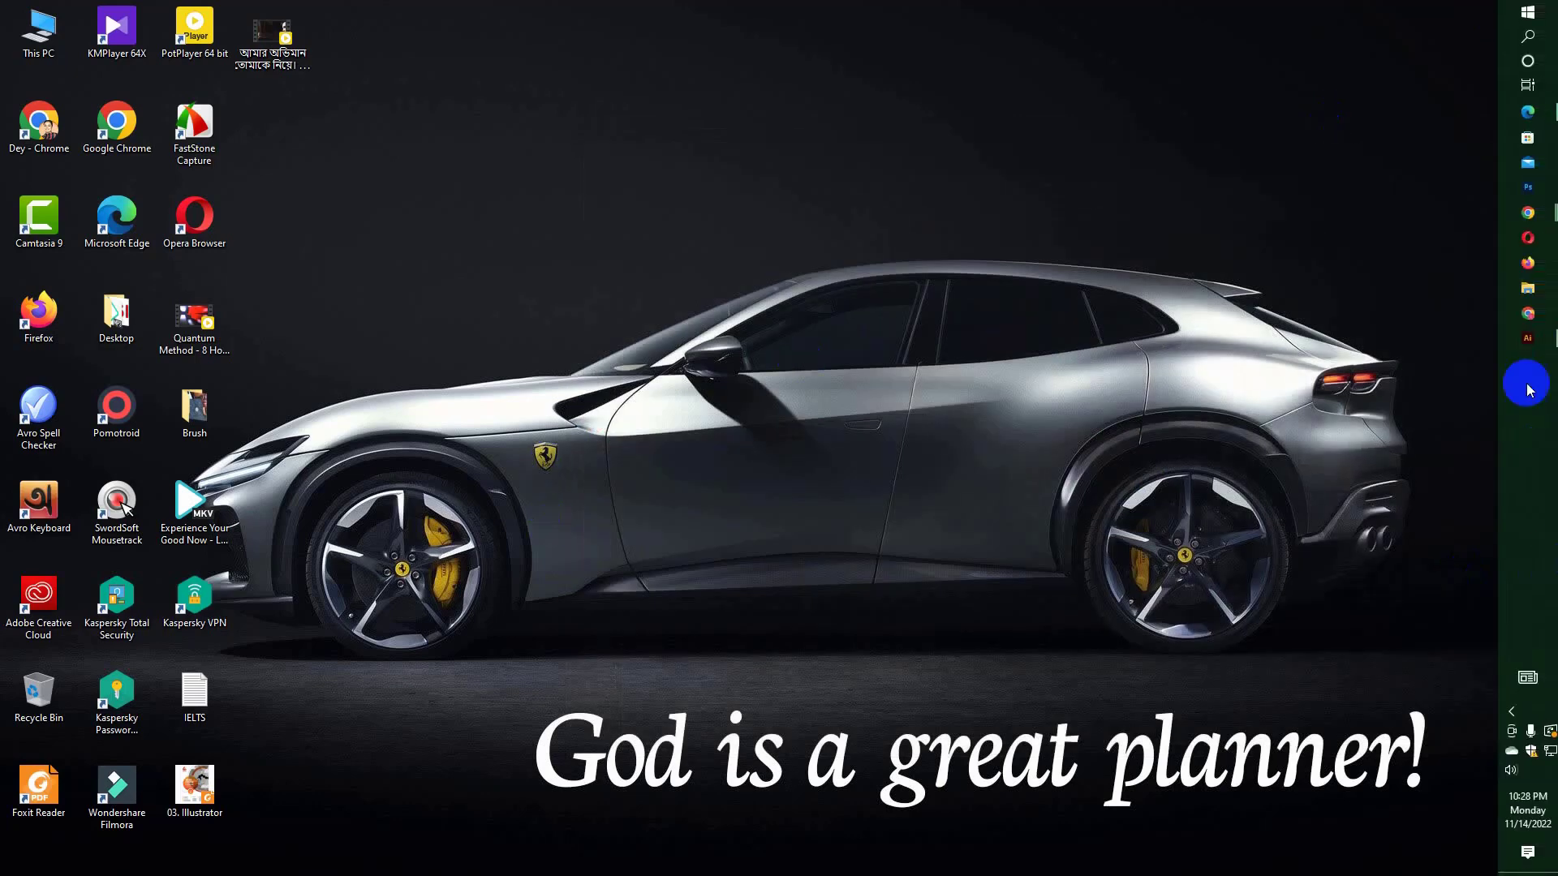
mouse_move(1532, 213)
click(1383, 220)
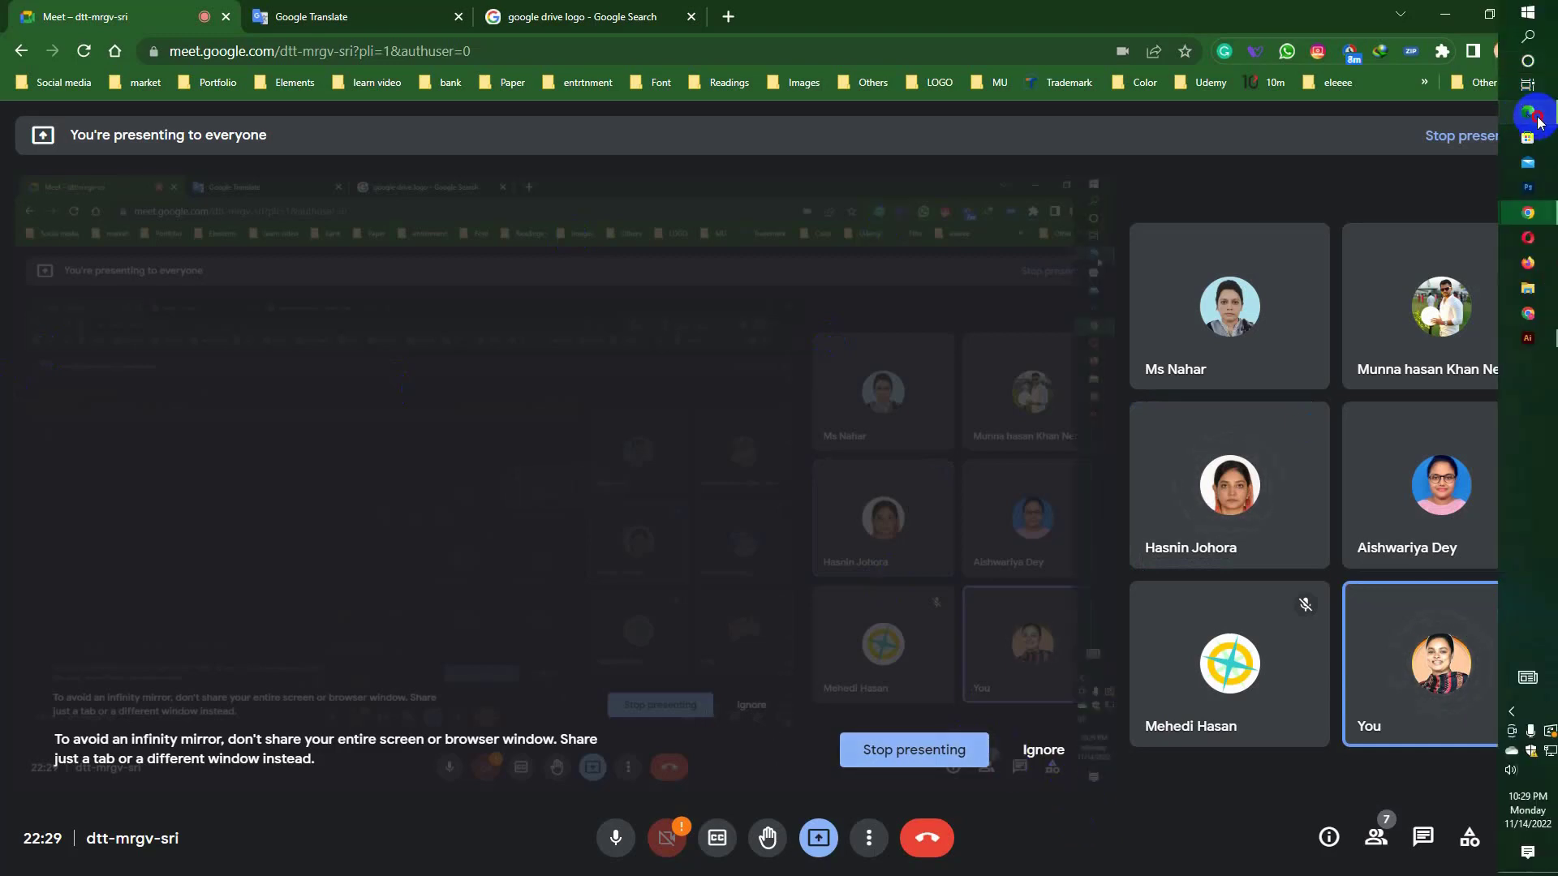
Switch to Microsoft Edge, view the Ezy GD- Graphic Design Course Facebook group in a new tab, and minimize both browsers.
click(1543, 111)
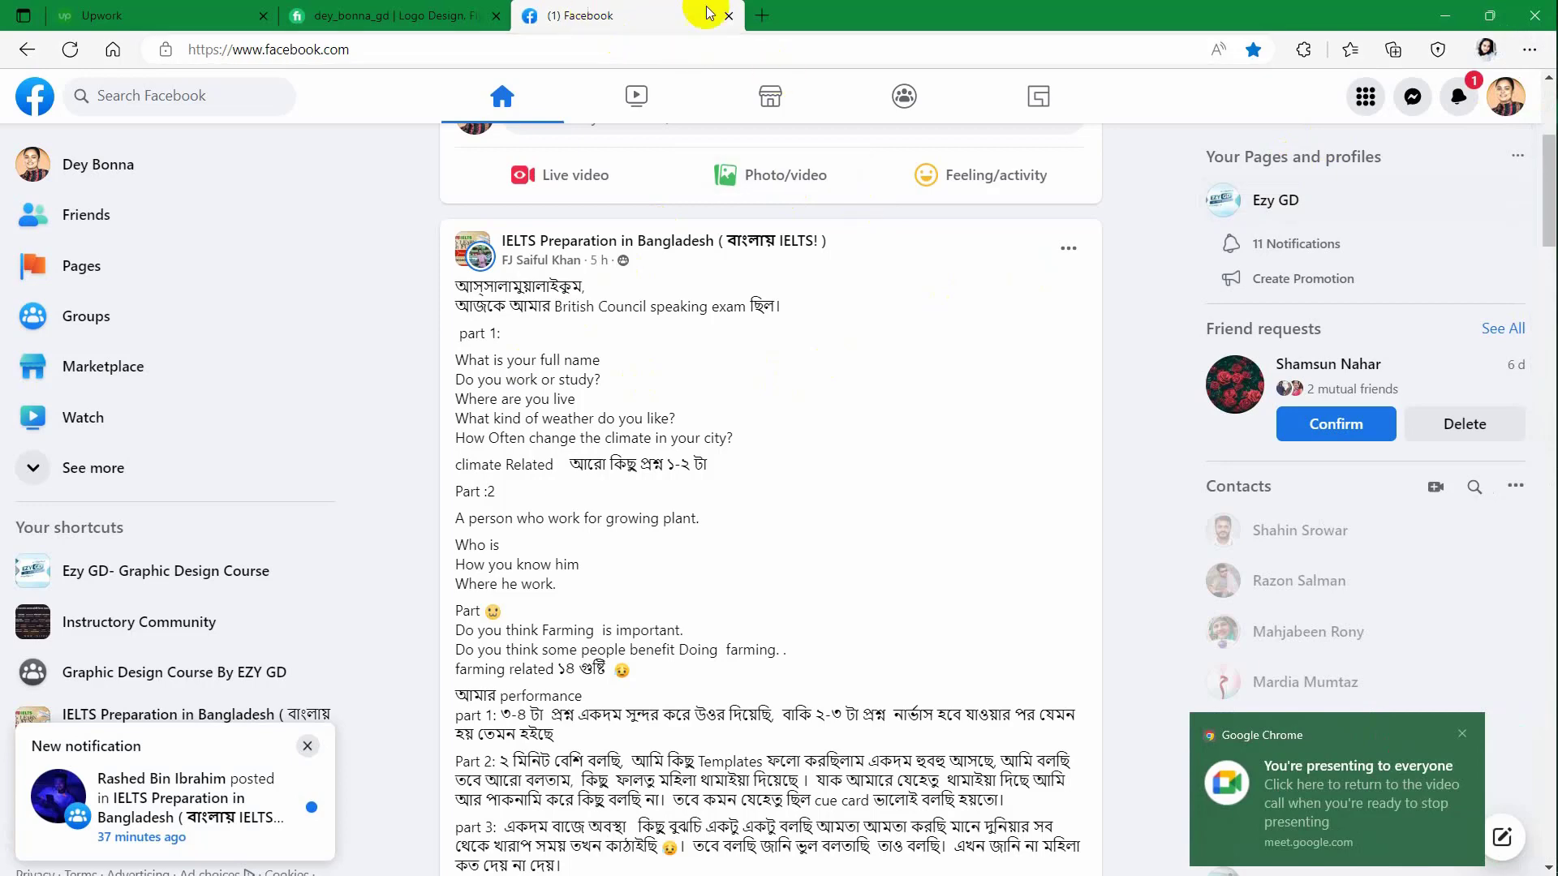
click(762, 16)
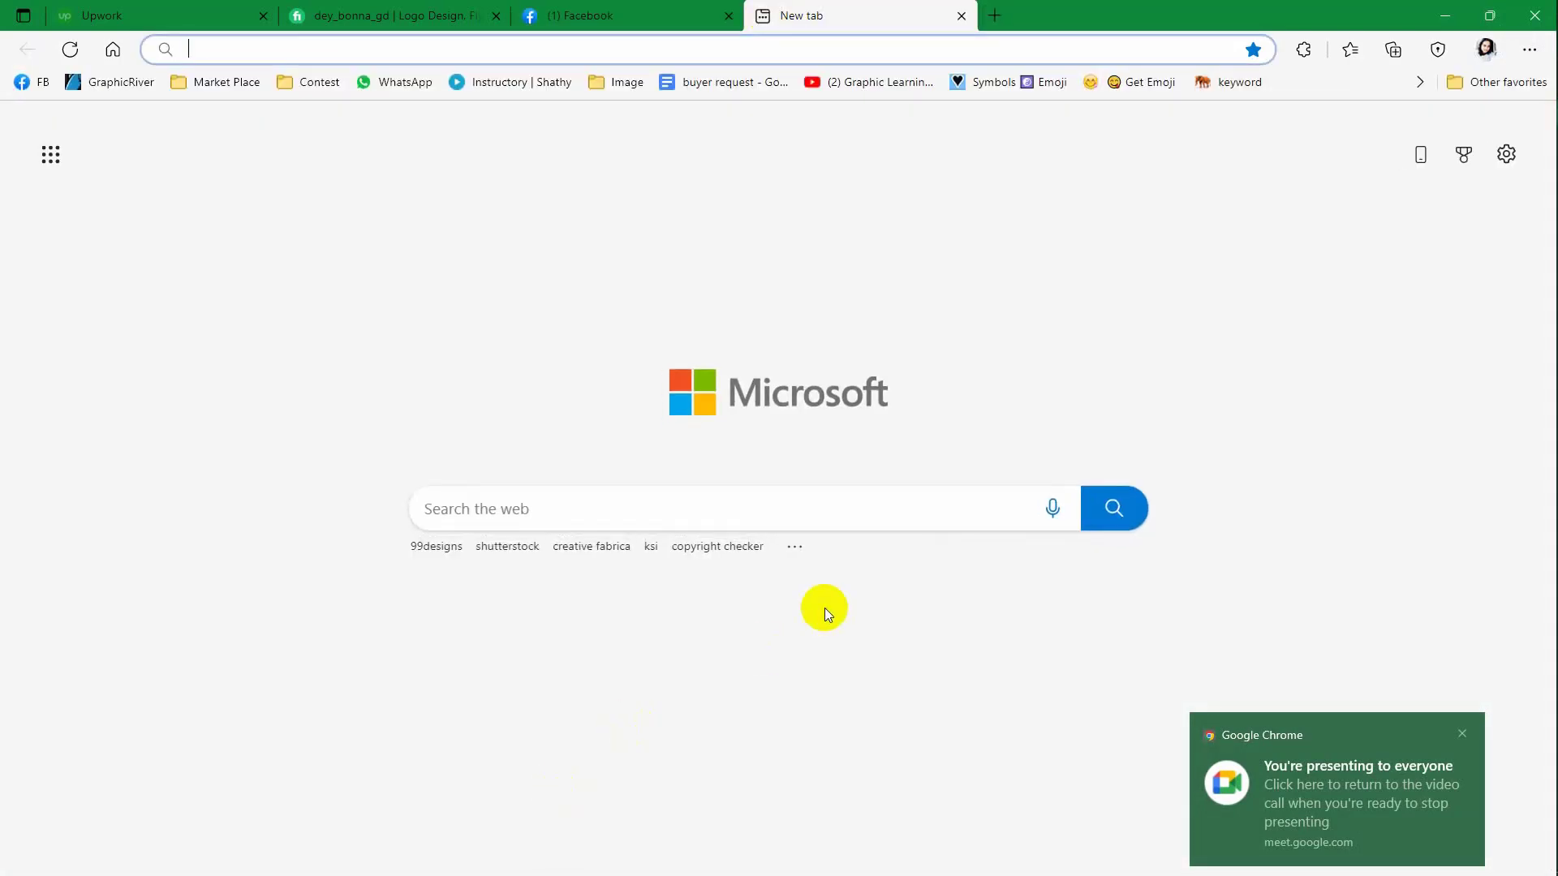
click(47, 81)
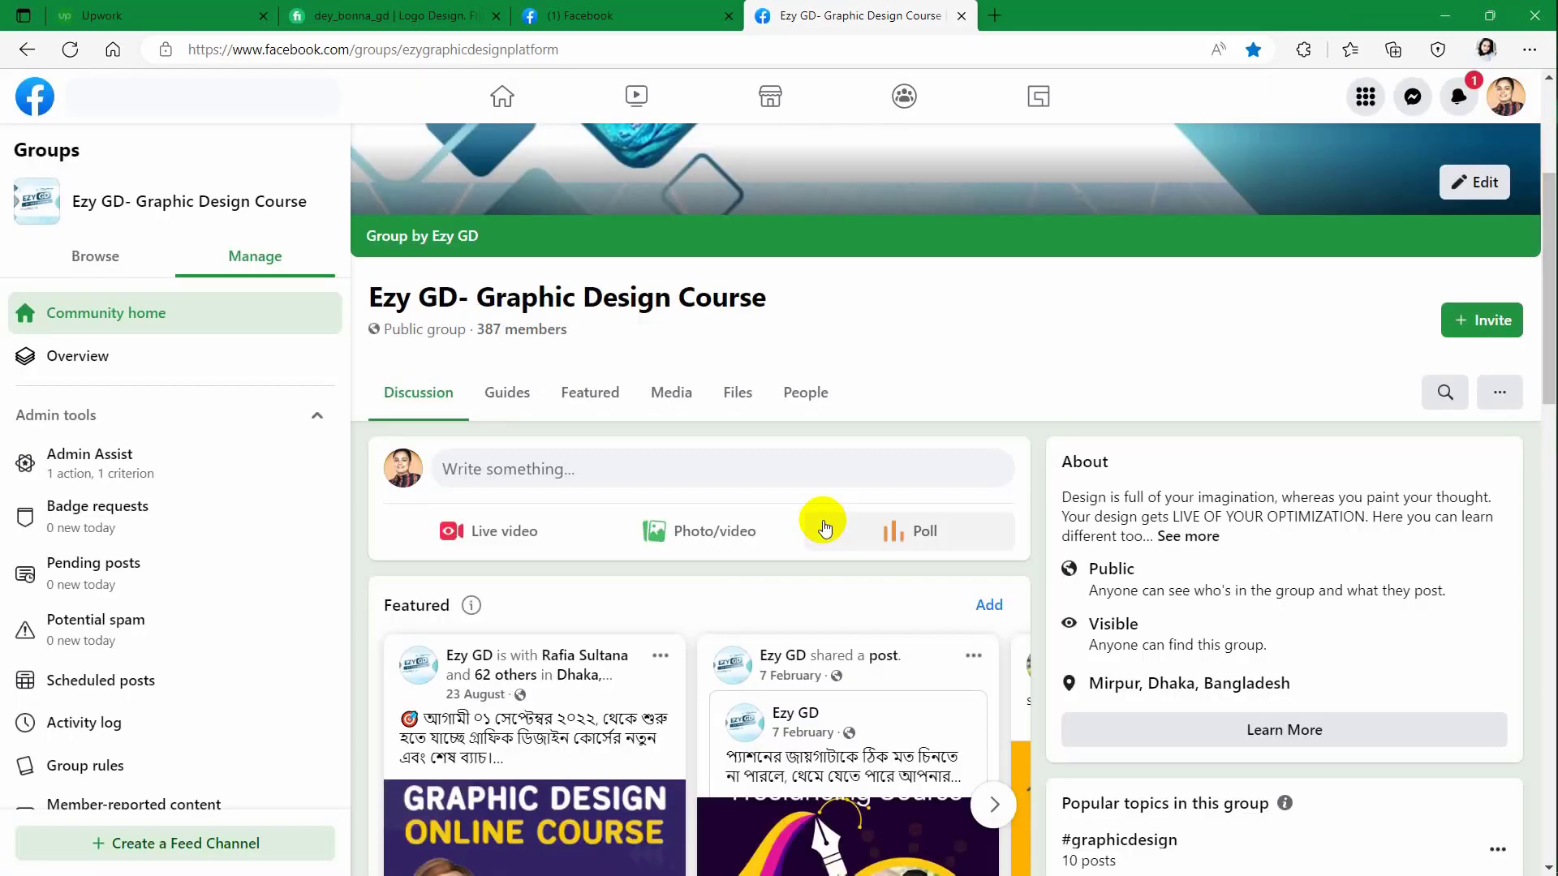
click(1442, 19)
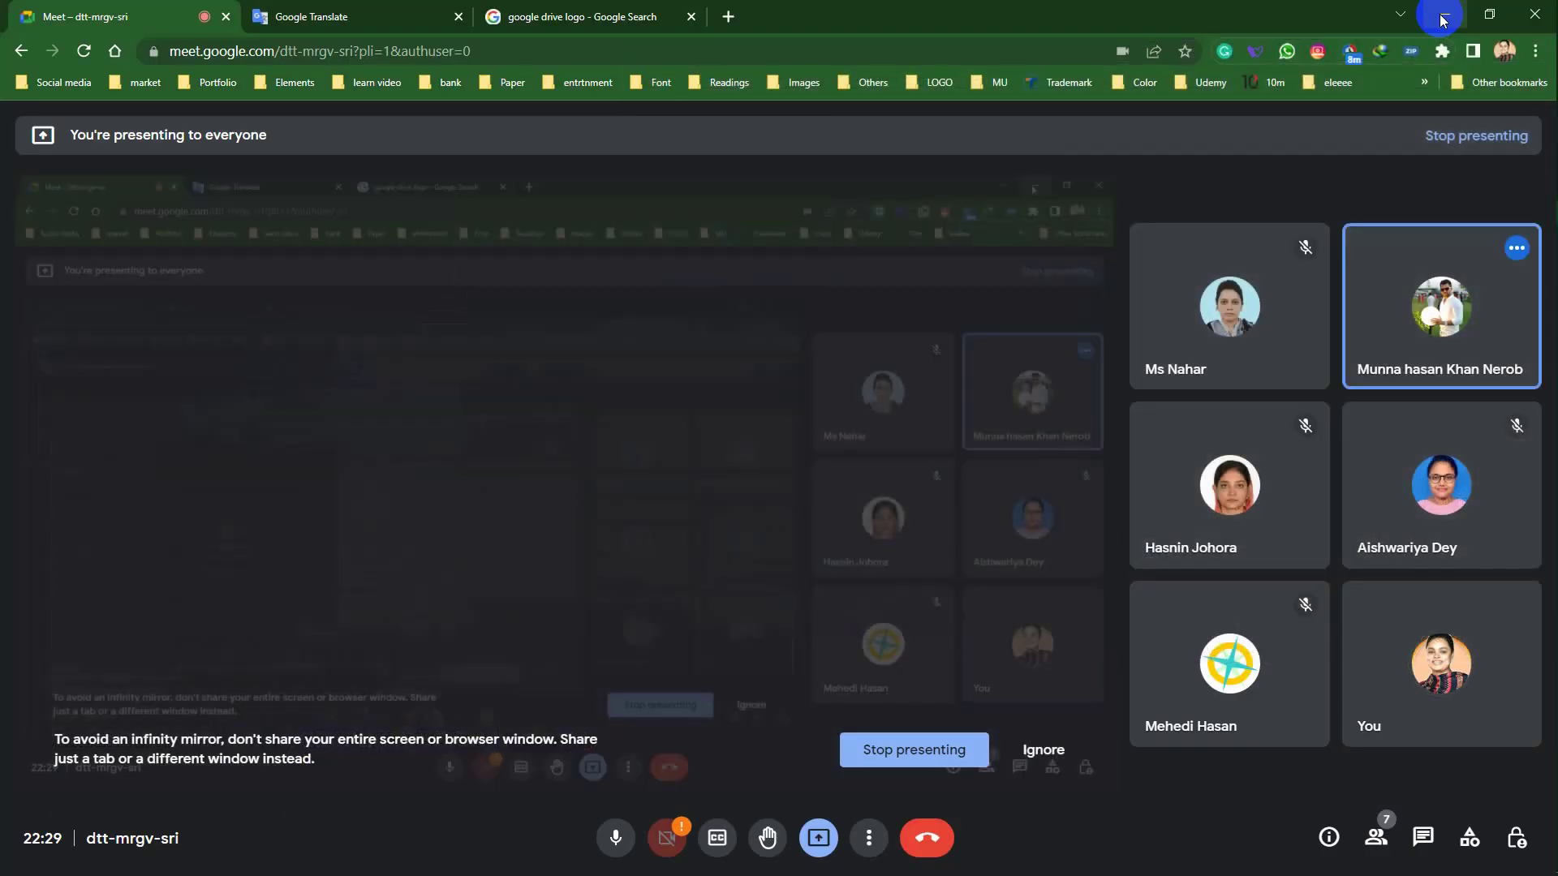
click(1450, 18)
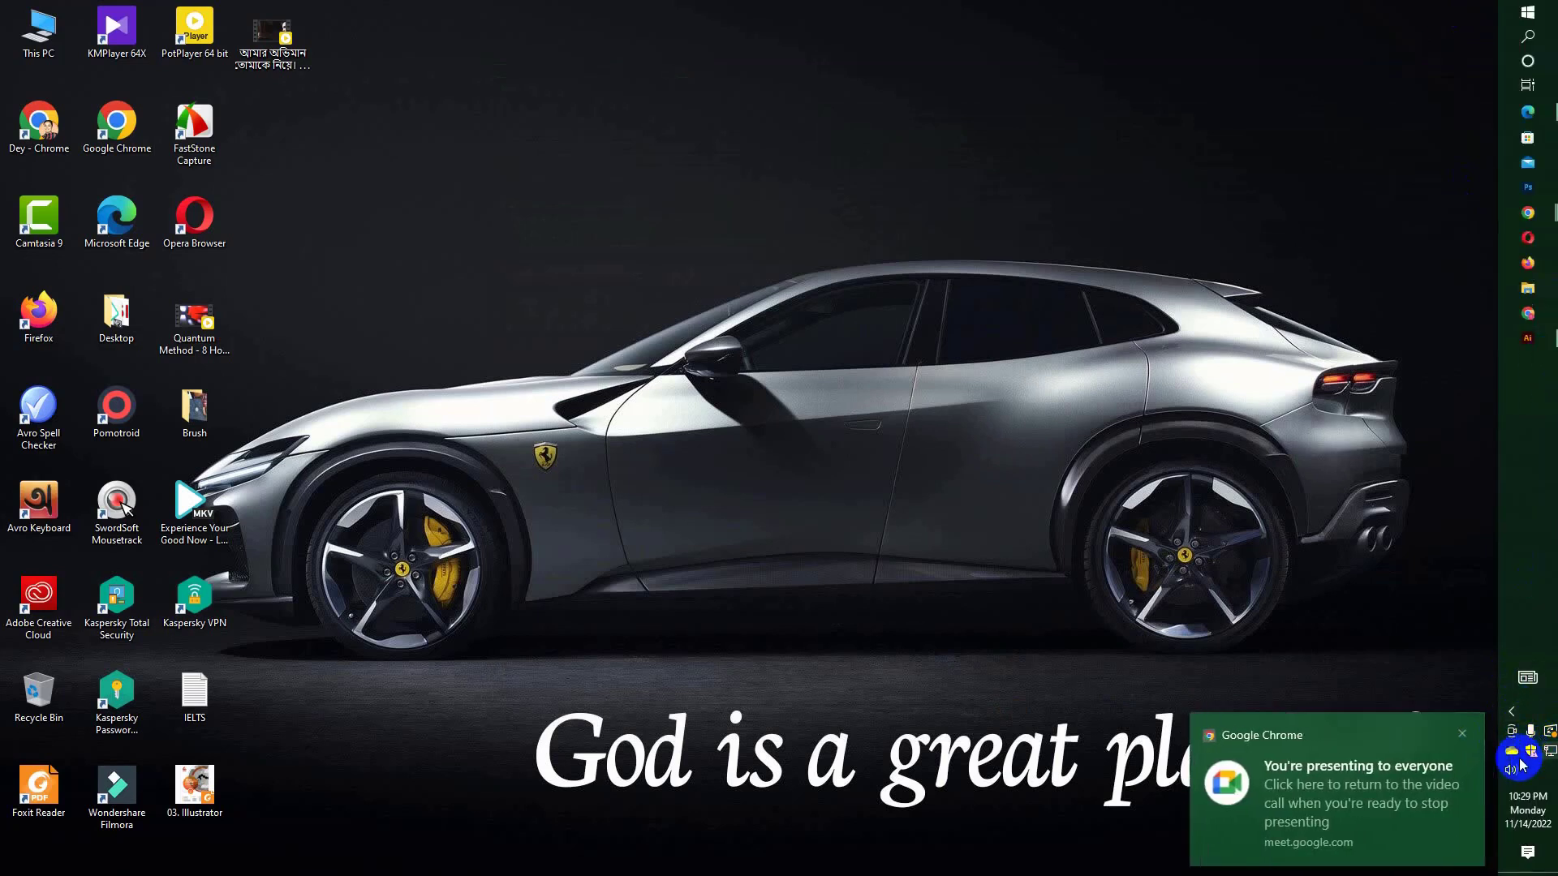
Dismiss the Google Meet presenting notification and show the hidden system tray icons.
click(1511, 712)
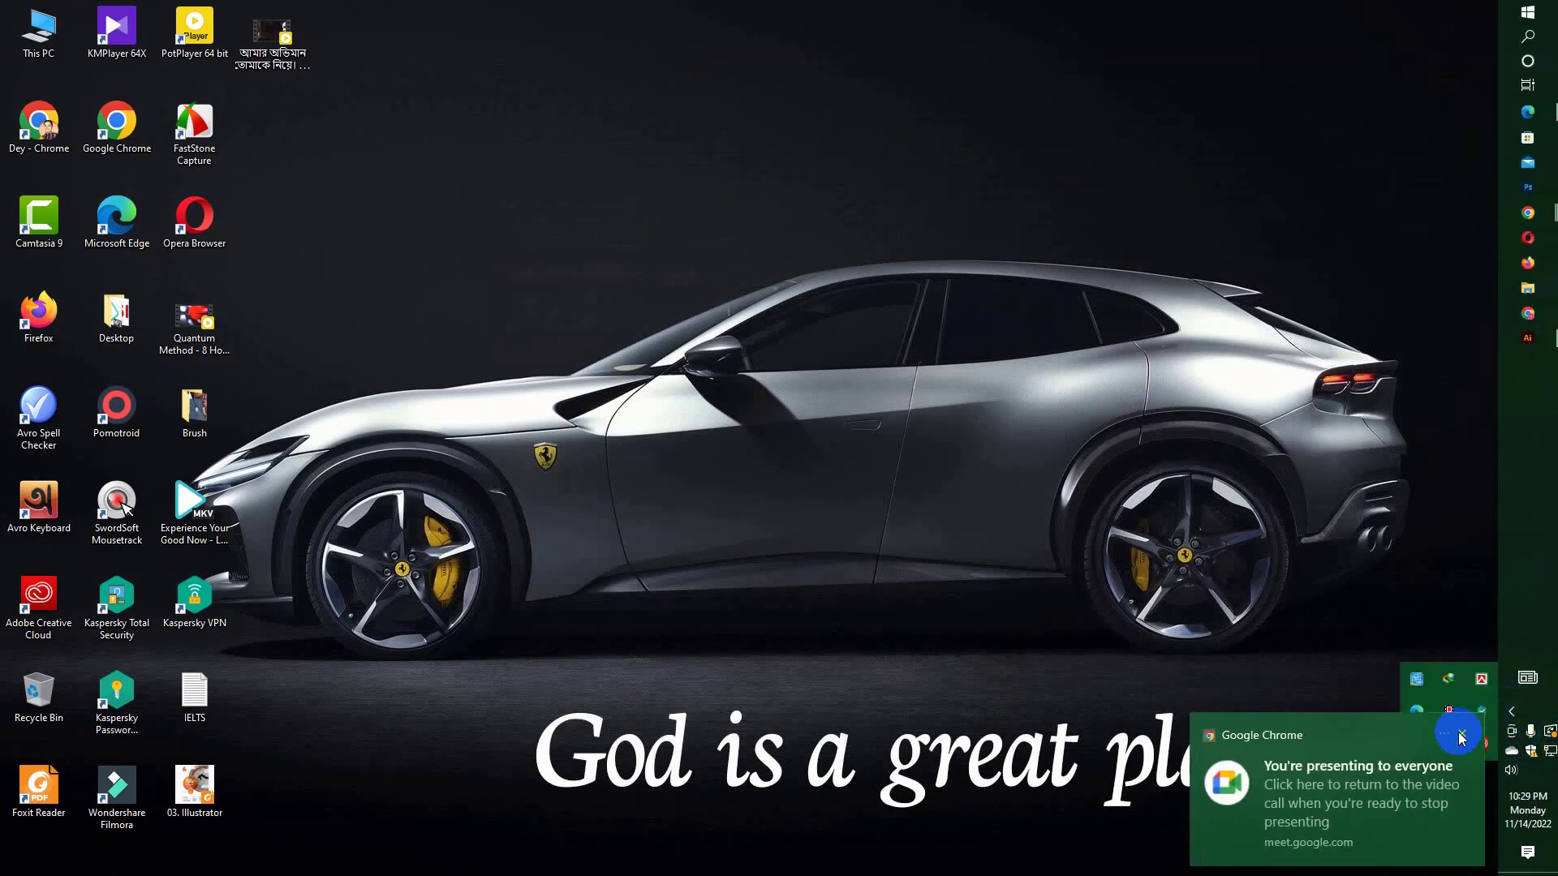
click(1298, 576)
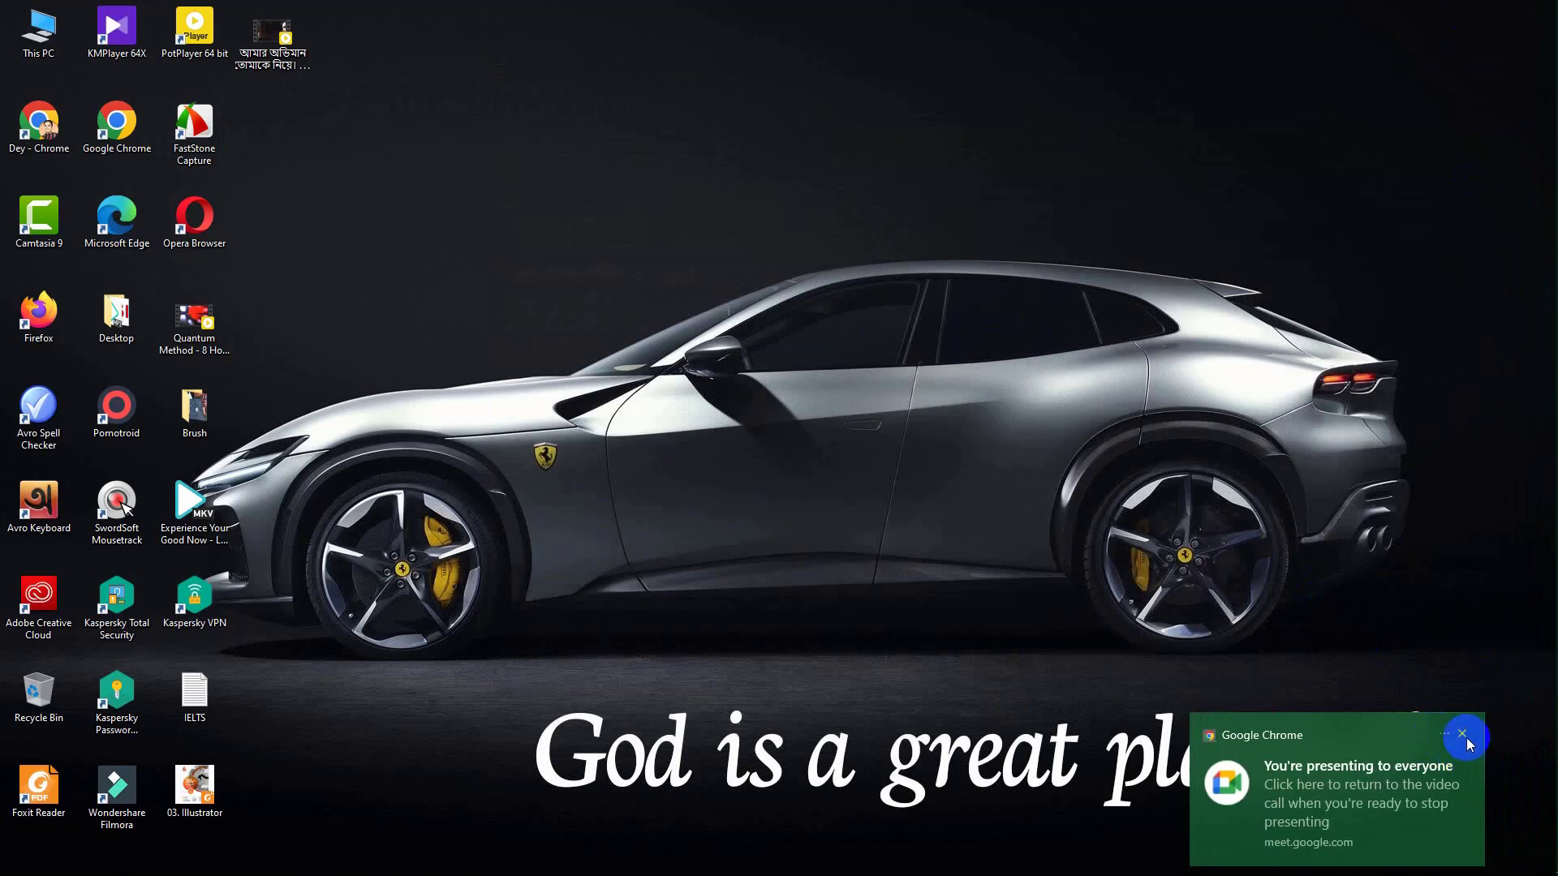
click(1463, 737)
click(1511, 712)
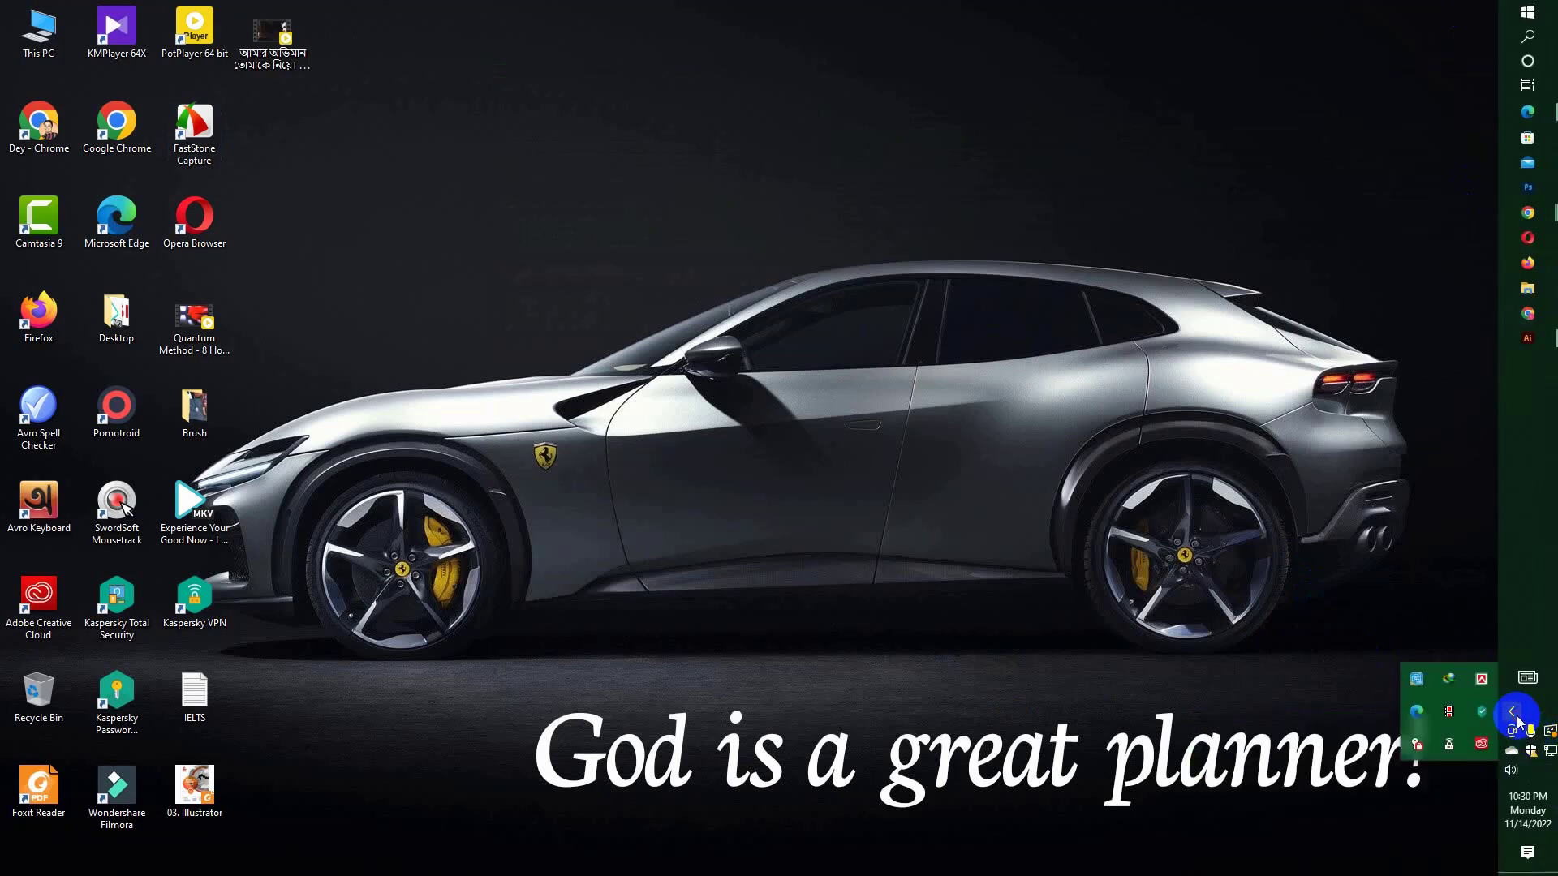